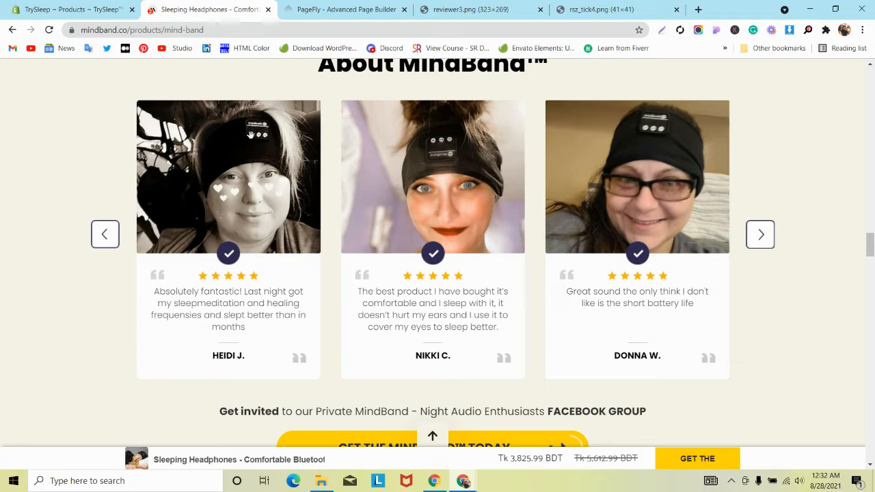
Examine the product benefits section and the customer reviews section of the MindBand reference page
{"action": "scroll", "coordinate": [251, 135], "scroll_direction": "up", "scroll_amount": 10}
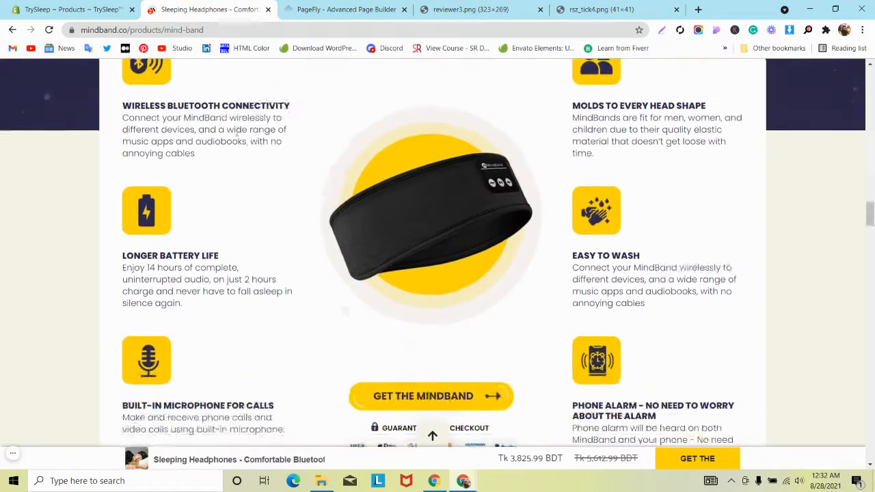
{"action": "scroll", "coordinate": [156, 139], "scroll_direction": "down", "scroll_amount": 8}
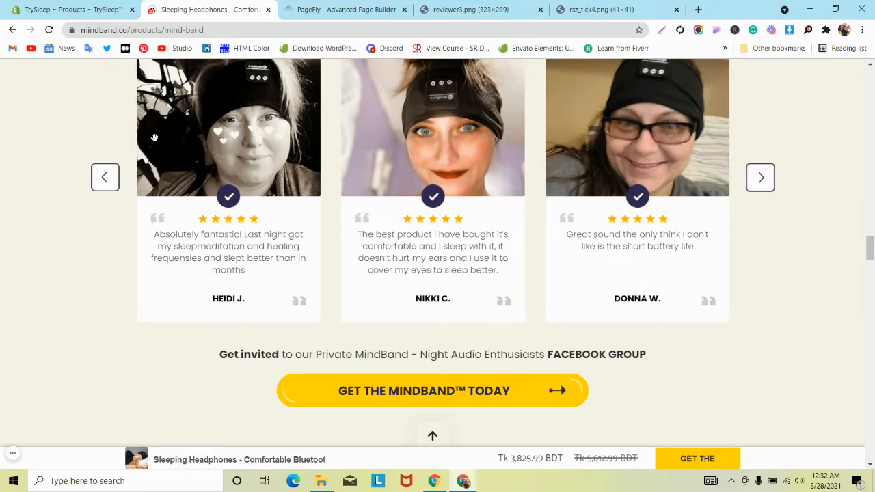
{"action": "scroll", "coordinate": [155, 138], "scroll_direction": "up", "scroll_amount": 8}
{"action": "scroll", "coordinate": [157, 147], "scroll_direction": "up", "scroll_amount": 2}
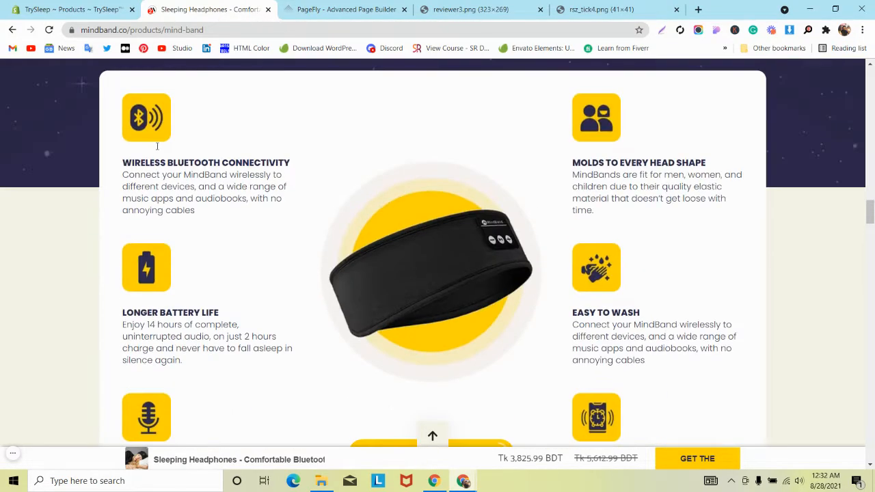
{"action": "scroll", "coordinate": [157, 150], "scroll_direction": "down", "scroll_amount": 2}
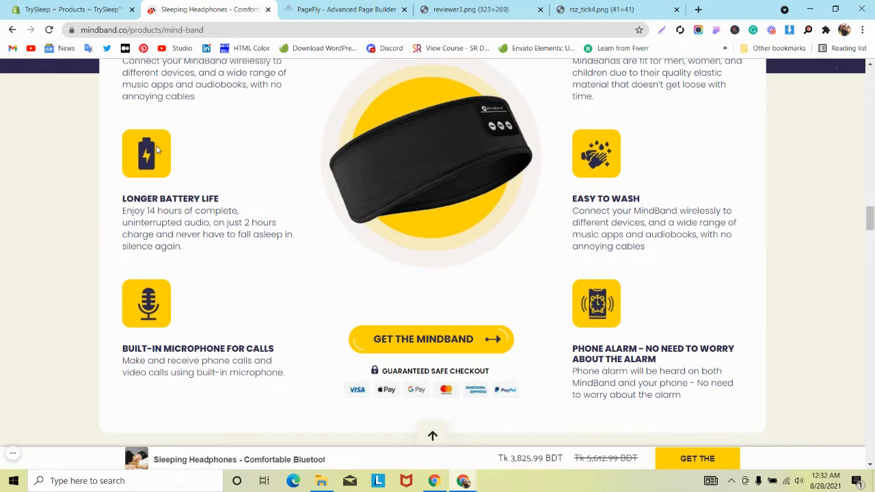
{"action": "scroll", "coordinate": [156, 150], "scroll_direction": "up", "scroll_amount": 4}
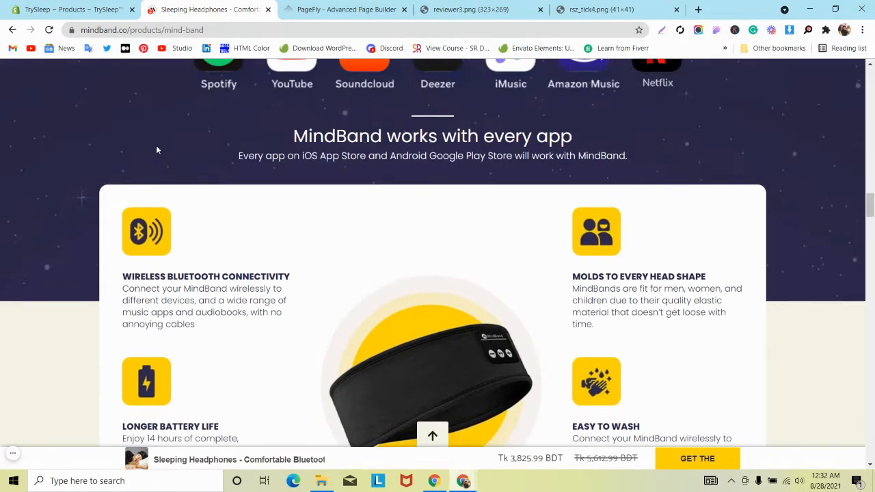
{"action": "scroll", "coordinate": [157, 149], "scroll_direction": "down", "scroll_amount": 5}
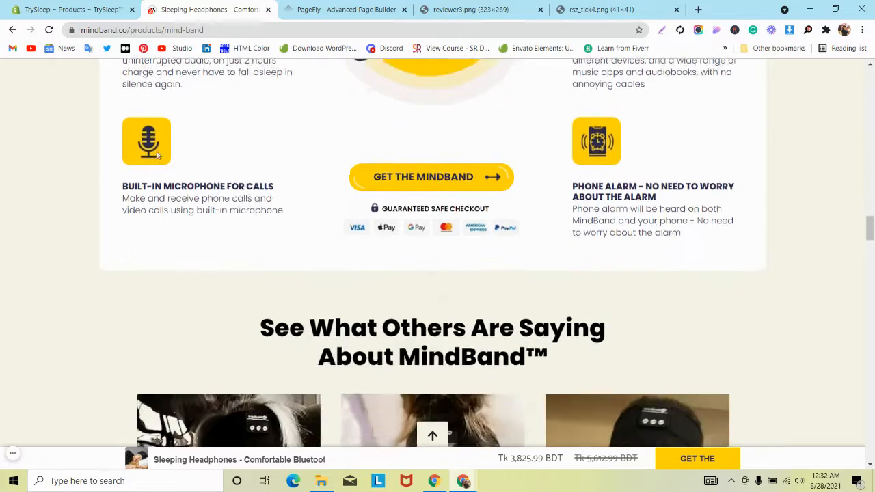
{"action": "scroll", "coordinate": [156, 155], "scroll_direction": "down", "scroll_amount": 3}
{"action": "scroll", "coordinate": [156, 151], "scroll_direction": "down", "scroll_amount": 2}
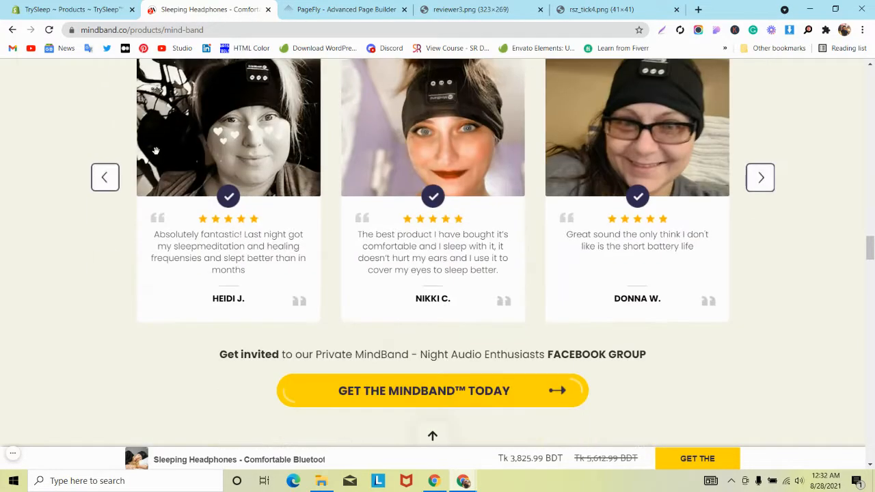
{"action": "scroll", "coordinate": [155, 151], "scroll_direction": "up", "scroll_amount": 1}
{"action": "scroll", "coordinate": [156, 151], "scroll_direction": "down", "scroll_amount": 1}
{"action": "scroll", "coordinate": [156, 151], "scroll_direction": "up", "scroll_amount": 5}
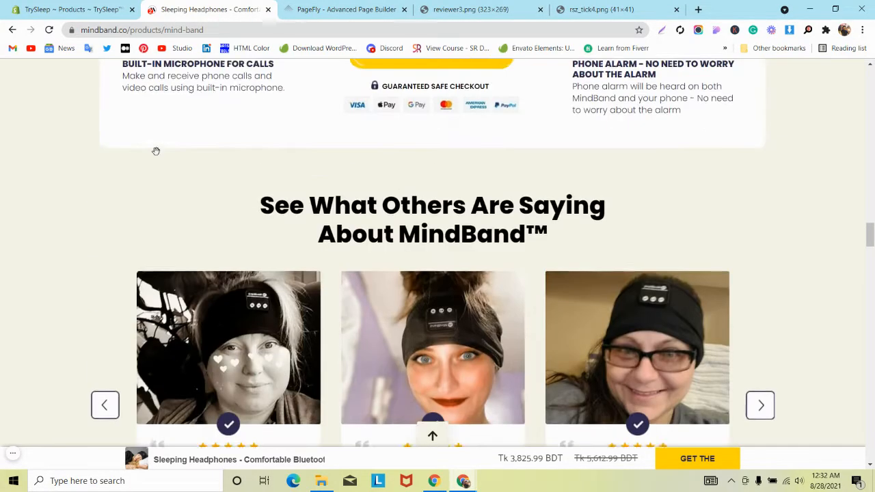
{"action": "scroll", "coordinate": [156, 151], "scroll_direction": "up", "scroll_amount": 4}
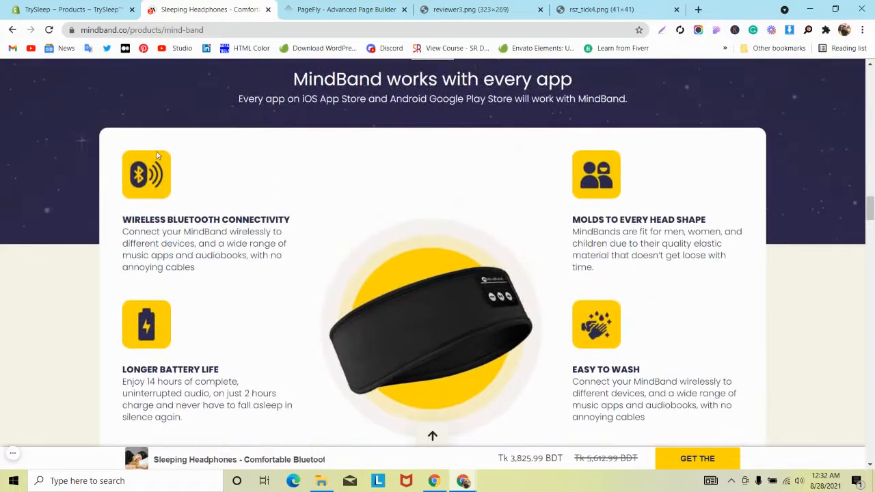
Switch to PageFly and compare the TrySleep page's existing sections, through the compatible apps block, with the MindBand reference page
{"action": "left_click", "coordinate": [345, 9]}
{"action": "scroll", "coordinate": [307, 166], "scroll_direction": "up", "scroll_amount": 6}
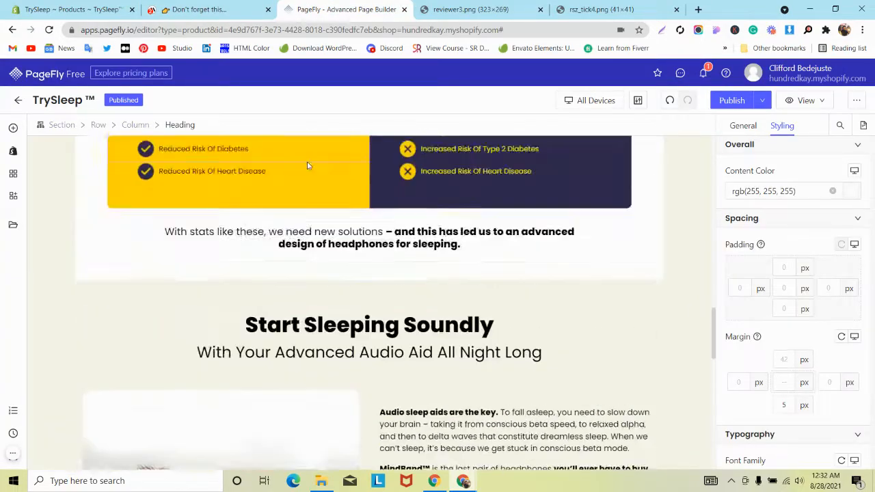
{"action": "scroll", "coordinate": [308, 166], "scroll_direction": "up", "scroll_amount": 10}
{"action": "scroll", "coordinate": [307, 168], "scroll_direction": "down", "scroll_amount": 4}
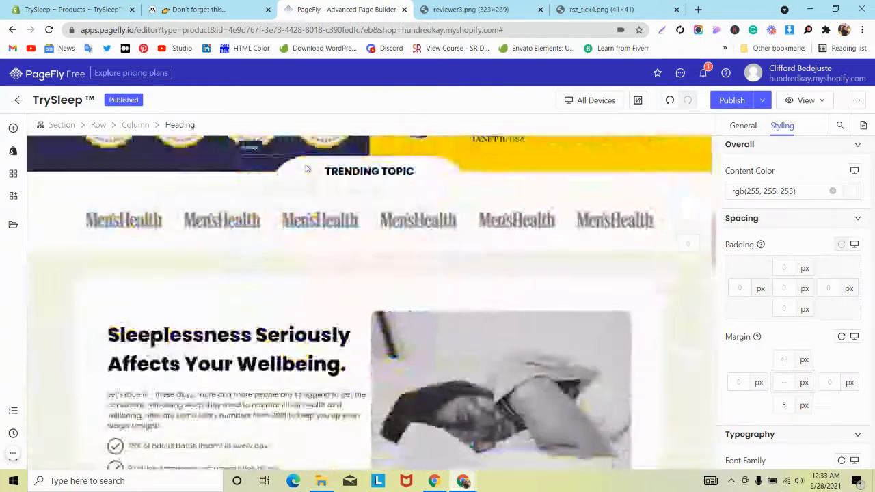
{"action": "scroll", "coordinate": [307, 169], "scroll_direction": "down", "scroll_amount": 15}
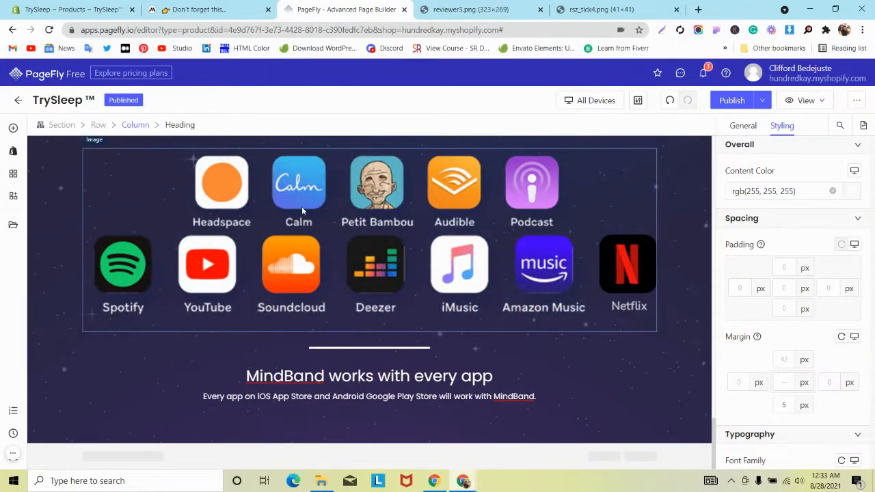
{"action": "left_click", "coordinate": [233, 6]}
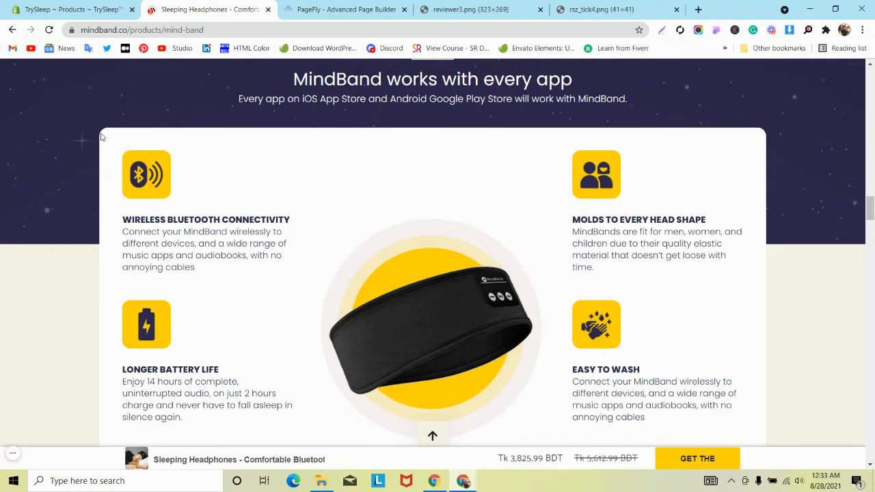
{"action": "scroll", "coordinate": [101, 134], "scroll_direction": "up", "scroll_amount": 2}
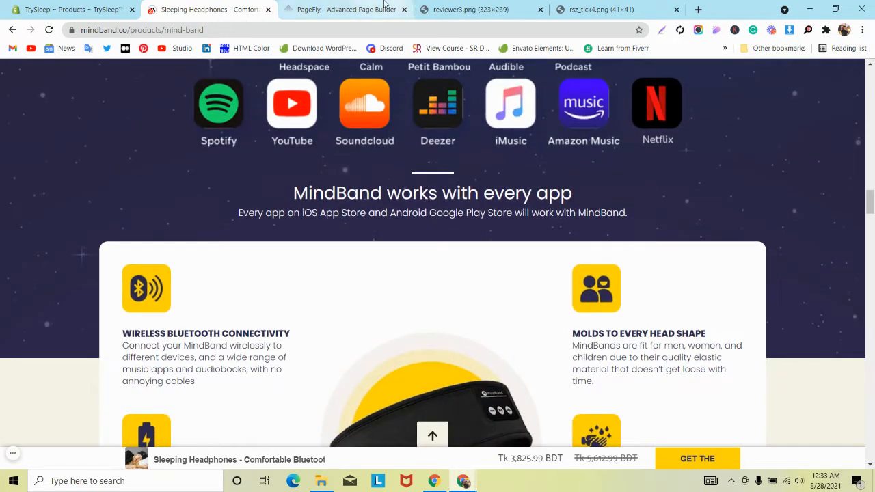
{"action": "left_click", "coordinate": [378, 5]}
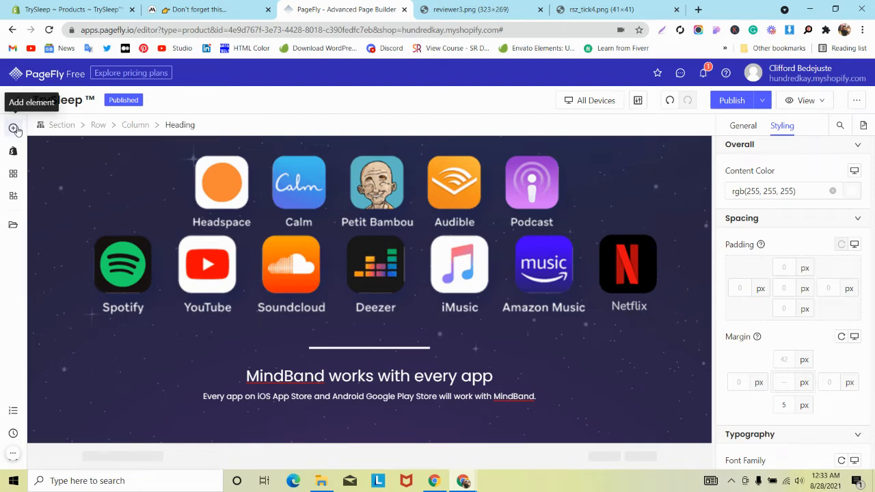
Add a one-column layout section below the compatible apps block and set its left and right padding to 40 px
{"action": "left_click", "coordinate": [14, 128]}
{"action": "mouse_move", "coordinate": [62, 187]}
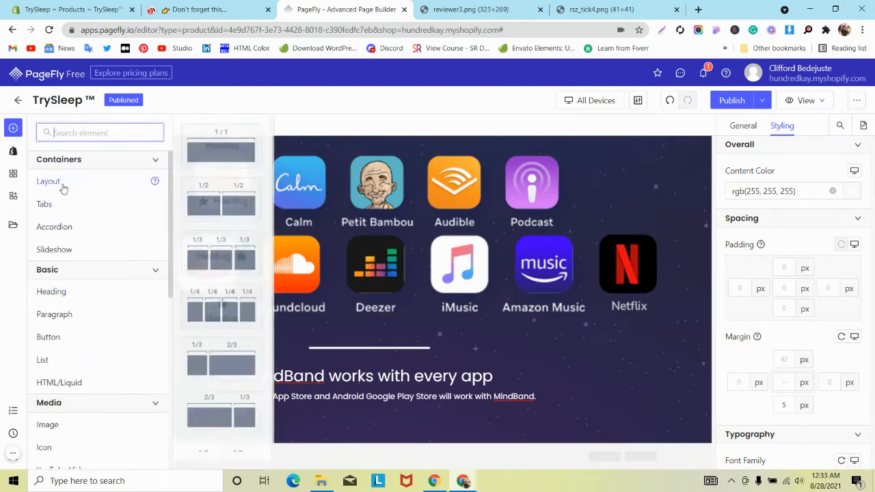
{"action": "left_click_drag", "start_coordinate": [201, 152], "coordinate": [152, 438]}
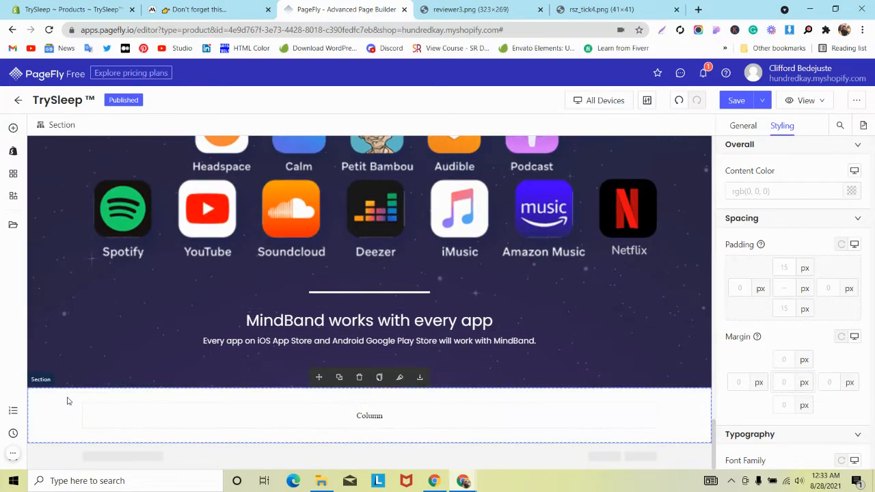
{"action": "left_click", "coordinate": [99, 403]}
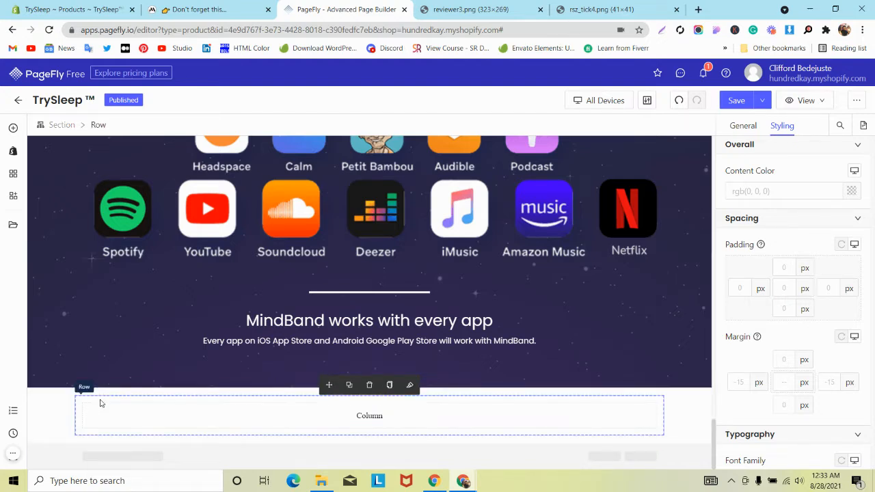
{"action": "left_click", "coordinate": [44, 403]}
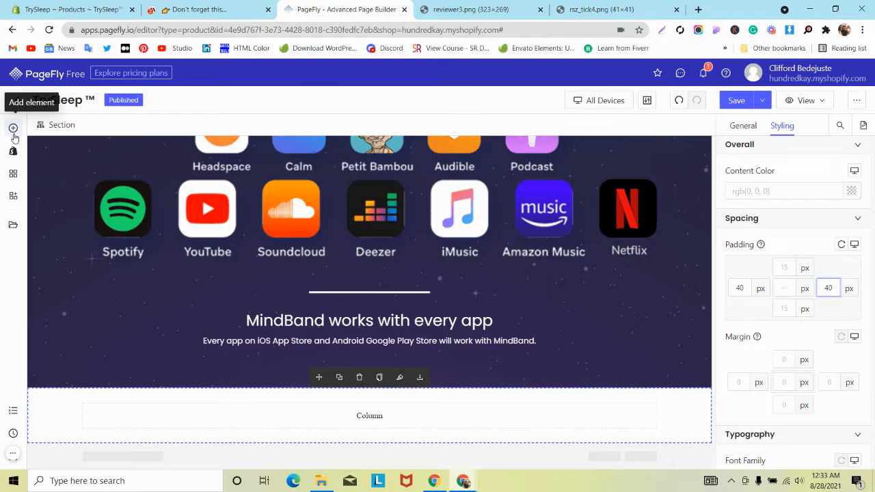
Check the benefits layout on the MindBand page and split the new PageFly section's row into three equal columns
{"action": "left_click", "coordinate": [203, 7]}
{"action": "scroll", "coordinate": [159, 111], "scroll_direction": "down", "scroll_amount": 3}
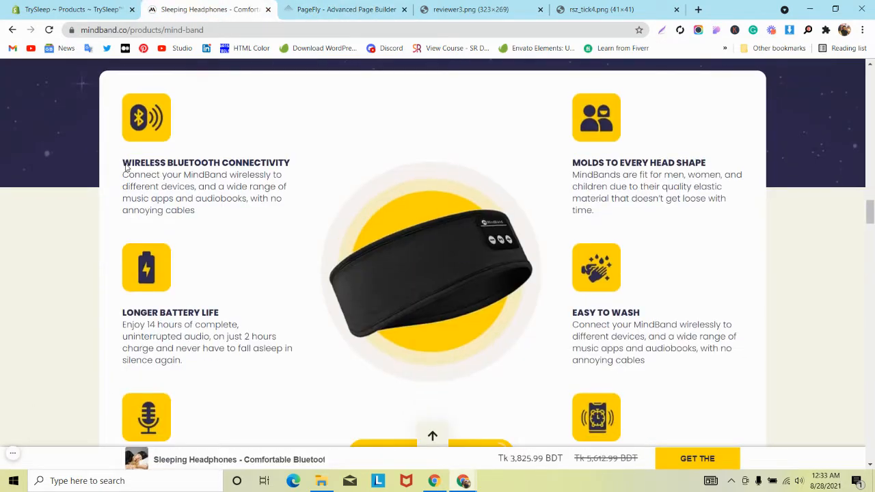
{"action": "scroll", "coordinate": [126, 163], "scroll_direction": "down", "scroll_amount": 3}
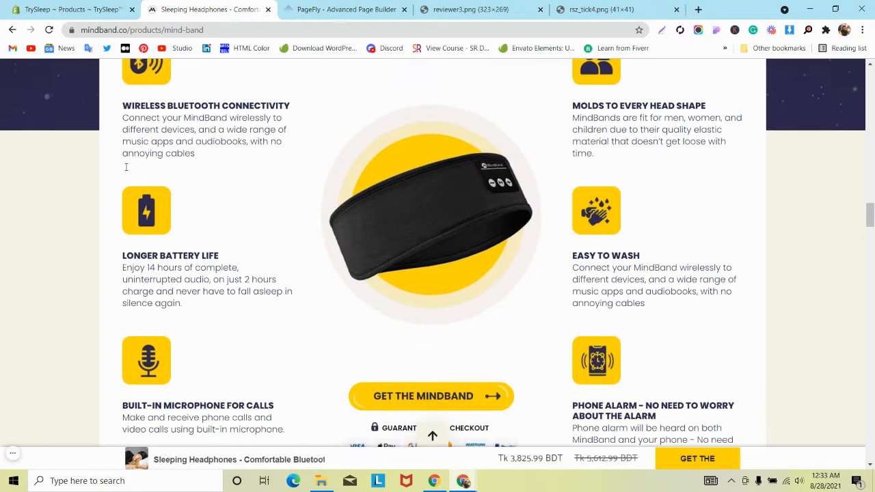
{"action": "left_click", "coordinate": [377, 4]}
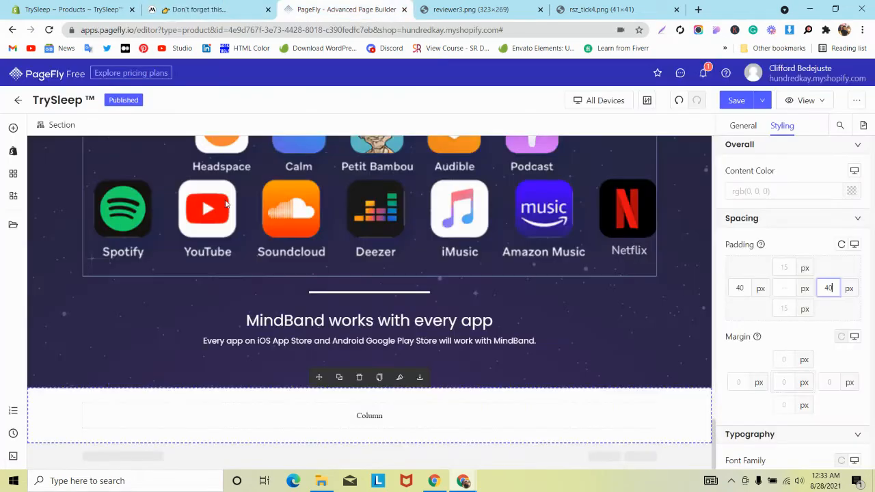
{"action": "left_click", "coordinate": [644, 416]}
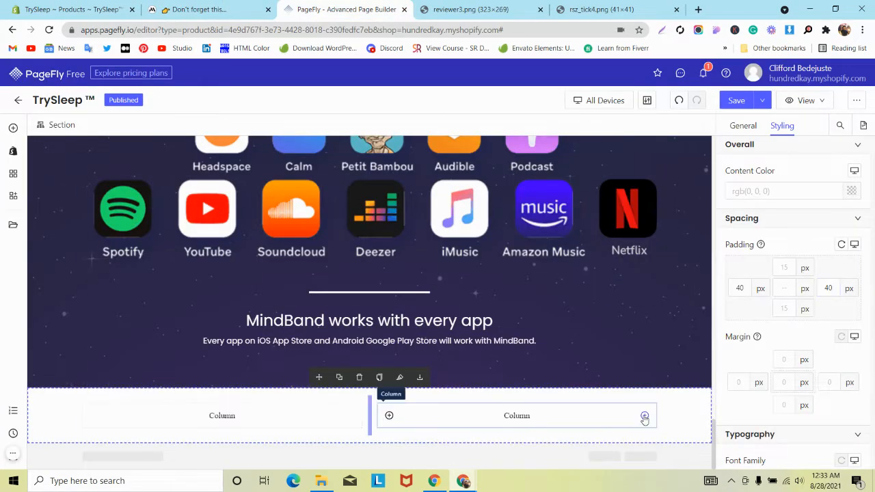
{"action": "left_click", "coordinate": [644, 416]}
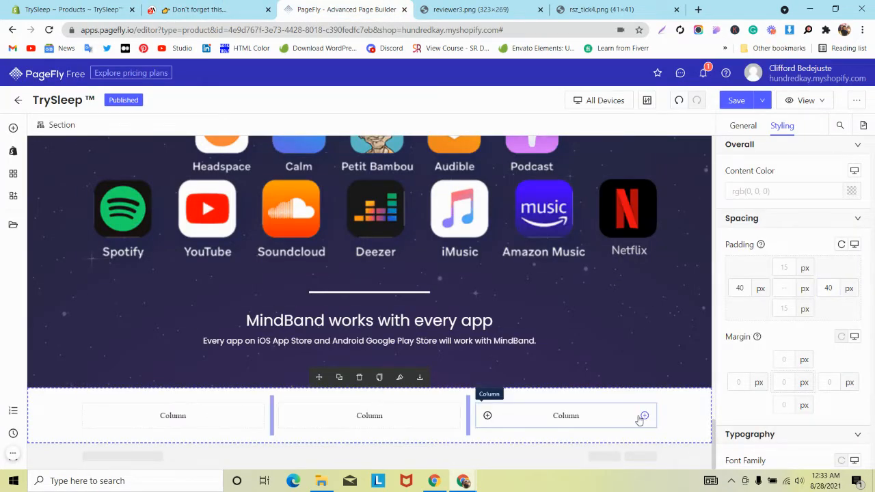
Inspect the Wireless Bluetooth Connectivity heading, paragraph and icon in the MindBand page's code for their styles and image source
{"action": "left_click", "coordinate": [208, 10]}
{"action": "scroll", "coordinate": [150, 162], "scroll_direction": "up", "scroll_amount": 3}
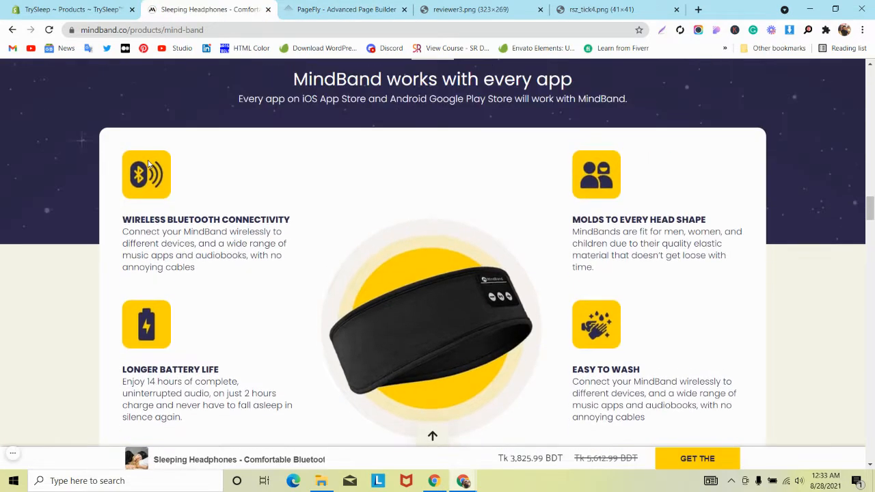
{"action": "scroll", "coordinate": [148, 162], "scroll_direction": "down", "scroll_amount": 1}
{"action": "left_click_drag", "start_coordinate": [127, 163], "coordinate": [195, 205]}
{"action": "left_click", "coordinate": [194, 200]}
{"action": "right_click", "coordinate": [194, 195]}
{"action": "left_click", "coordinate": [219, 378]}
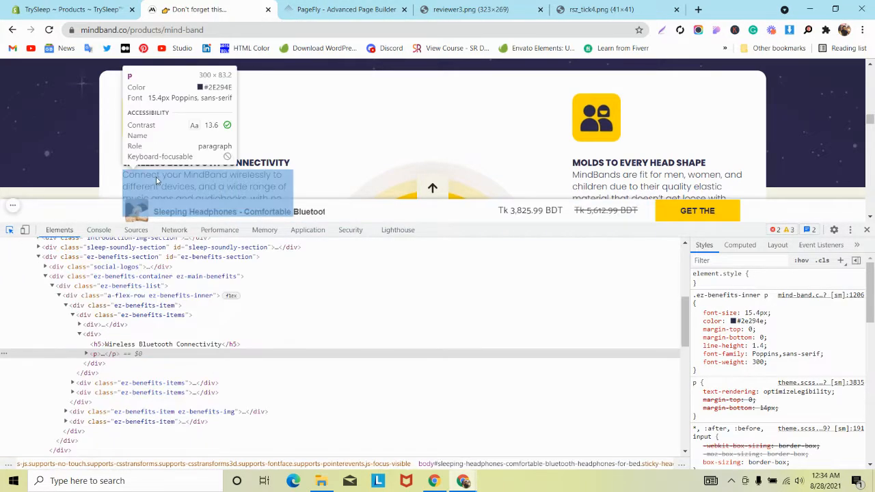
{"action": "left_click", "coordinate": [156, 346]}
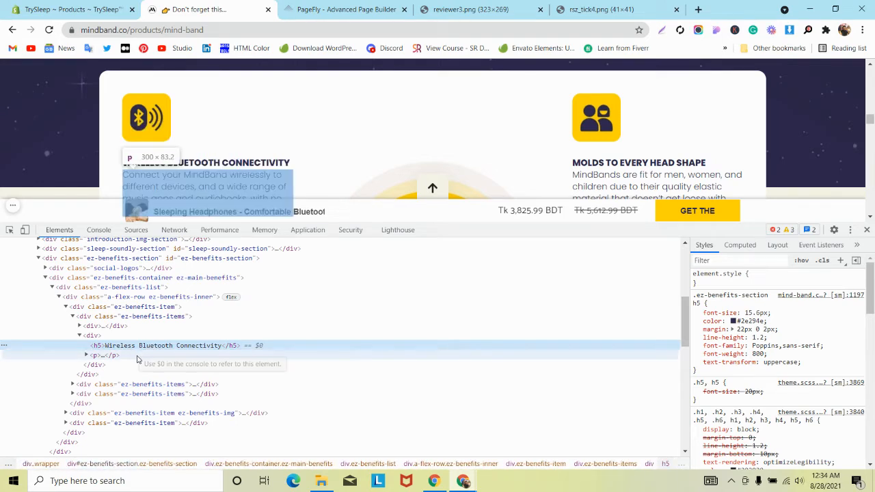
{"action": "left_click", "coordinate": [111, 356]}
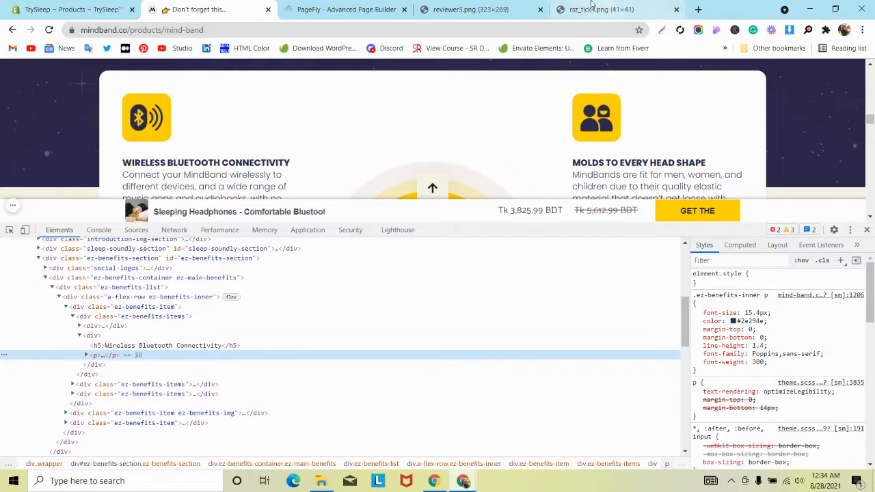
{"action": "left_click", "coordinate": [9, 231]}
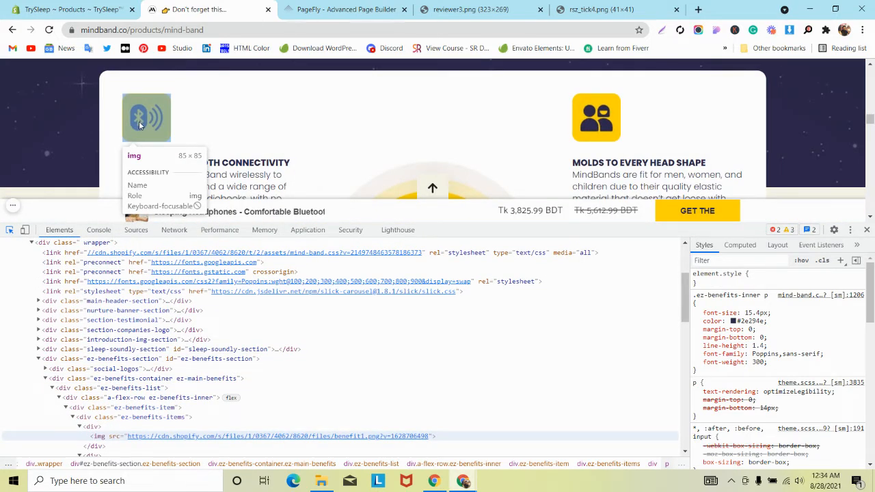
{"action": "left_click", "coordinate": [139, 121]}
Return to PageFly and nest a one-column layout row inside the first of the three columns
{"action": "left_click", "coordinate": [347, 9]}
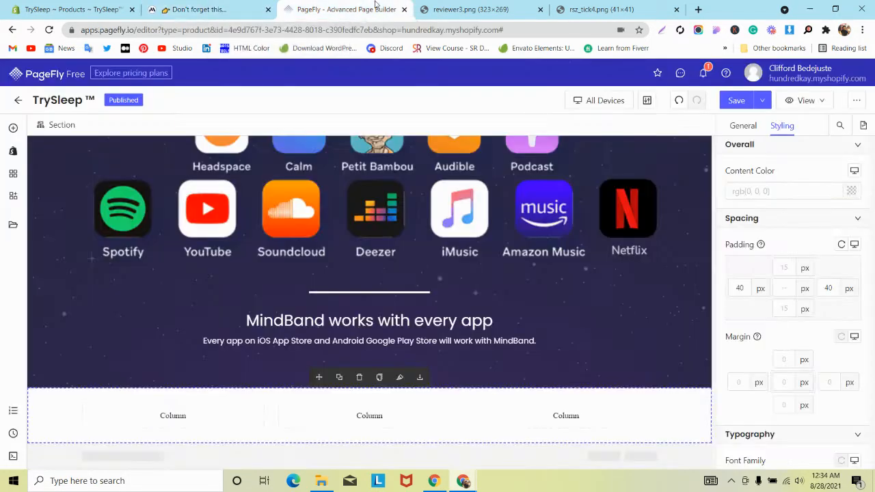
{"action": "left_click", "coordinate": [13, 129]}
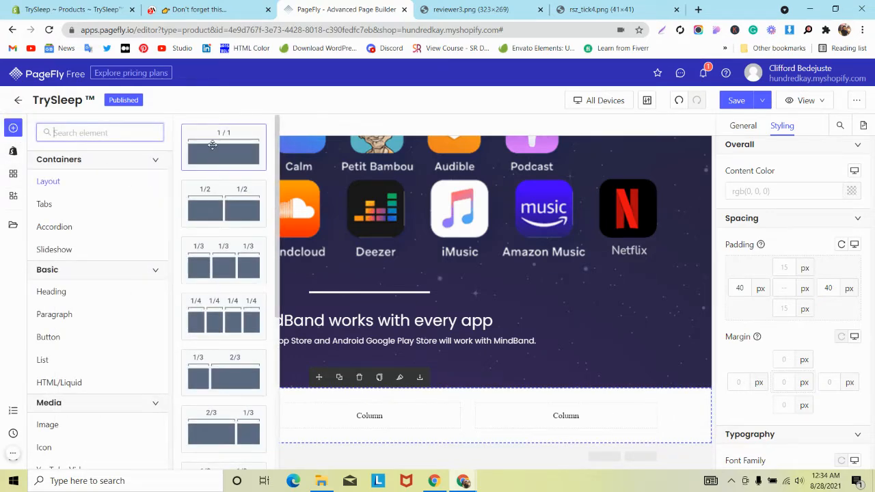
{"action": "left_click_drag", "start_coordinate": [223, 147], "coordinate": [143, 415]}
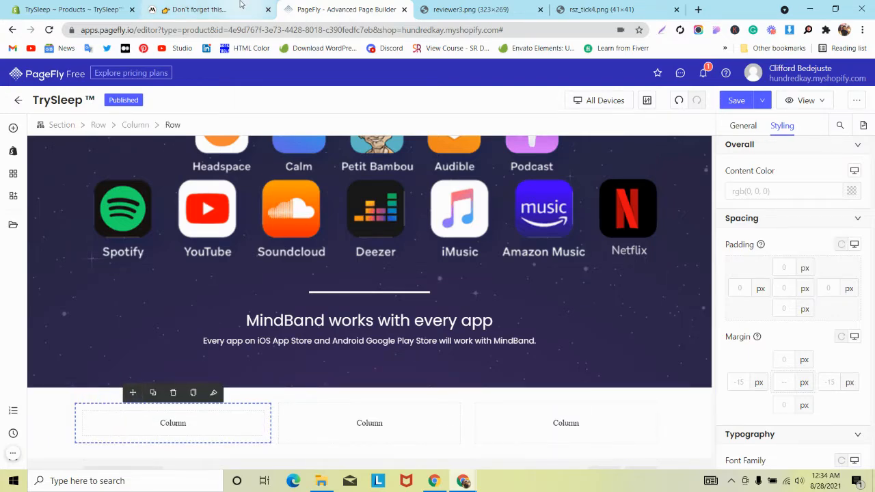
Recheck the benefit paragraph on the MindBand page and add an image element to the nested row's column in PageFly
{"action": "left_click", "coordinate": [205, 10]}
{"action": "left_click", "coordinate": [209, 141]}
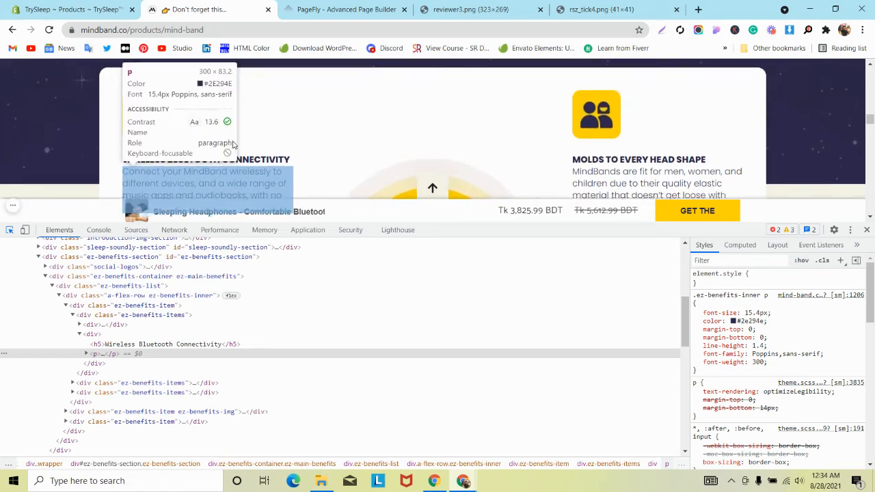
{"action": "left_click", "coordinate": [347, 11]}
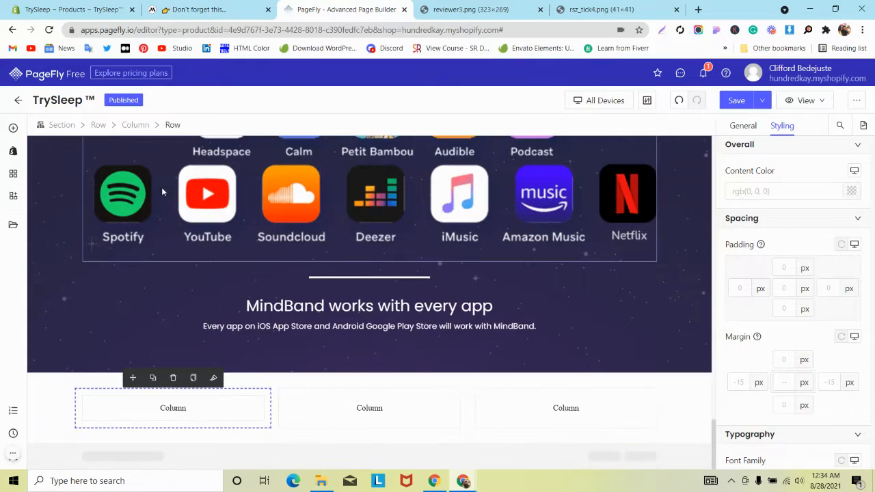
{"action": "left_click", "coordinate": [15, 130]}
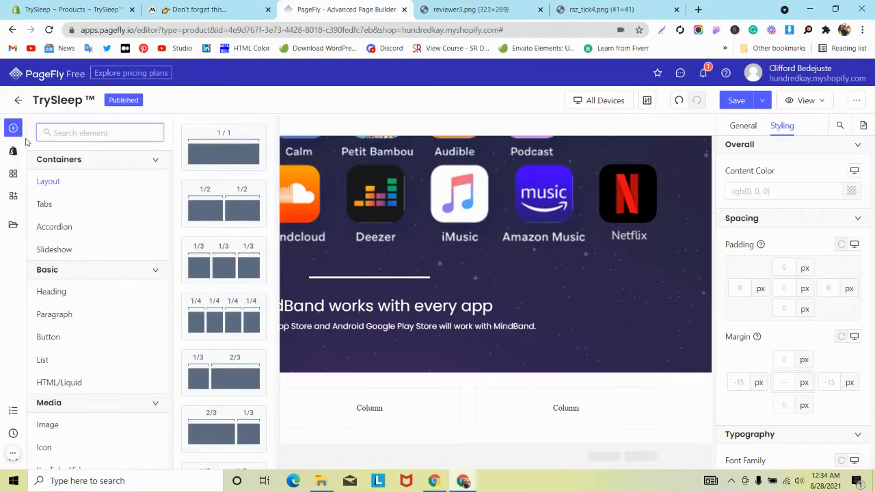
{"action": "type", "text": "im"}
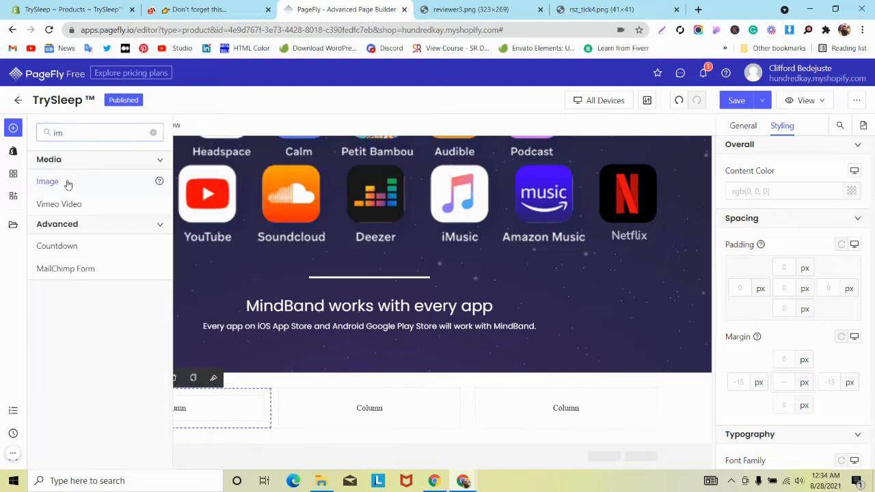
{"action": "left_click_drag", "start_coordinate": [68, 182], "coordinate": [164, 403]}
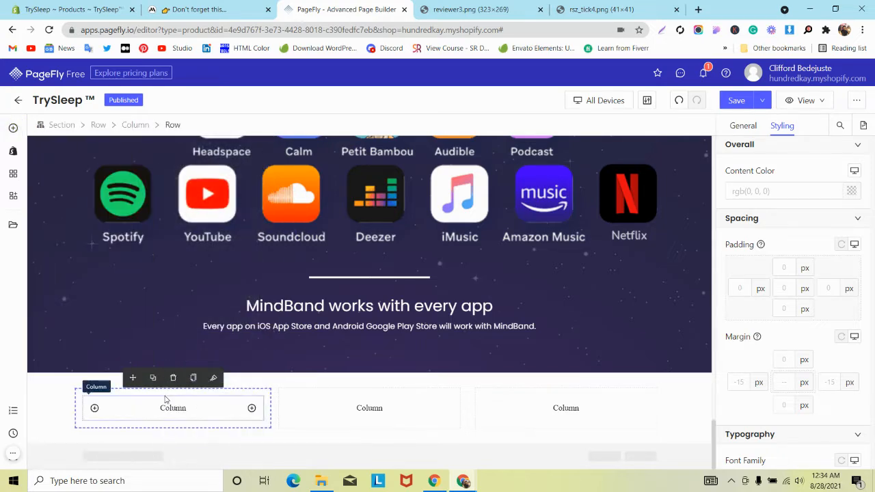
{"action": "left_click", "coordinate": [13, 127]}
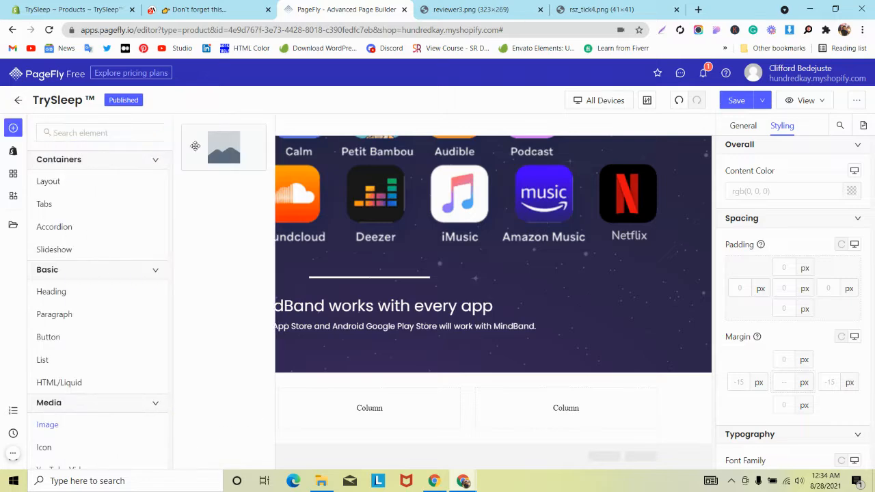
{"action": "left_click_drag", "start_coordinate": [221, 160], "coordinate": [155, 401]}
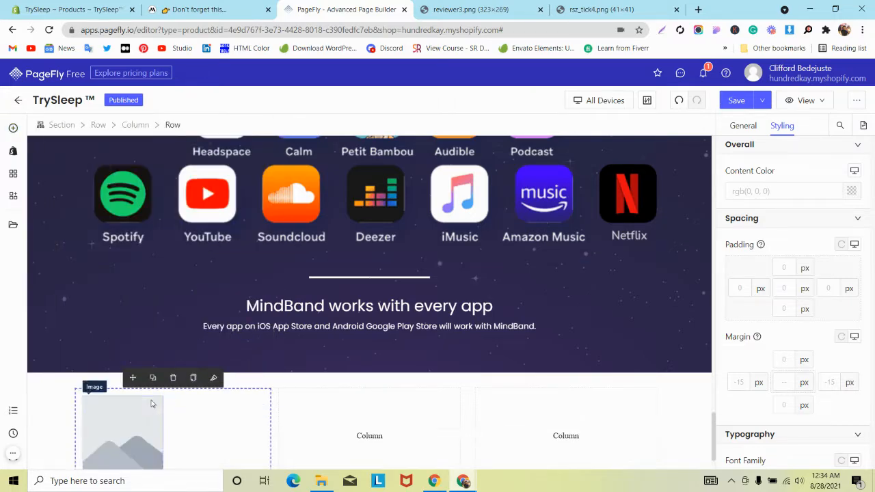
Upload the benefit1 image from the Project folder as a source for the new image element
{"action": "left_click", "coordinate": [751, 127]}
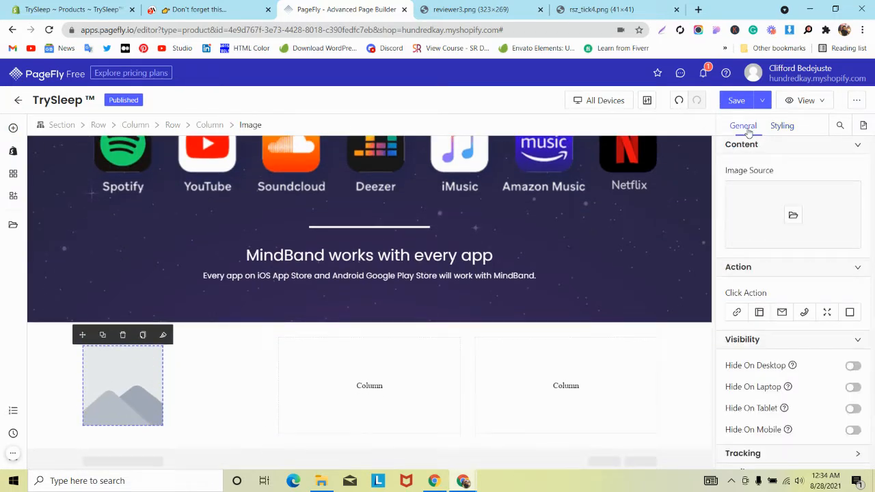
{"action": "left_click", "coordinate": [794, 215]}
{"action": "left_click", "coordinate": [681, 180]}
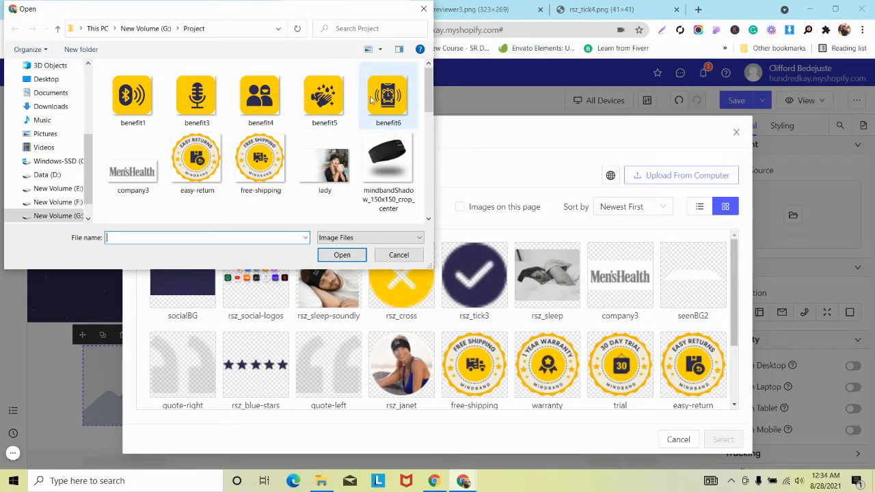
{"action": "scroll", "coordinate": [342, 103], "scroll_direction": "down", "scroll_amount": 1}
{"action": "scroll", "coordinate": [167, 89], "scroll_direction": "up", "scroll_amount": 1}
{"action": "left_click", "coordinate": [159, 92]}
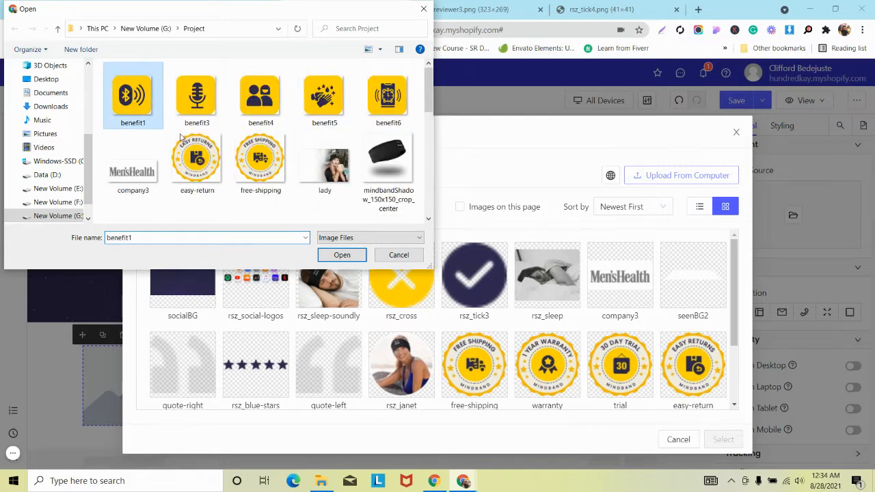
{"action": "left_click", "coordinate": [342, 255]}
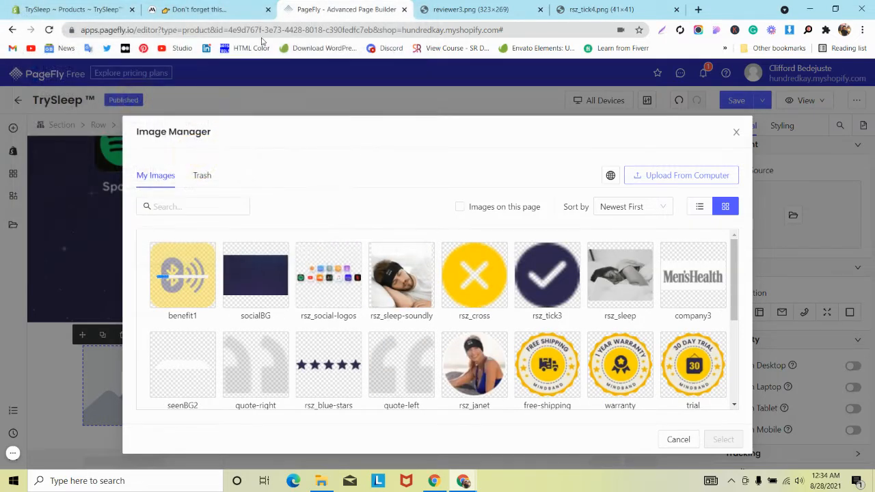
Inspect MindBand's benefit heading and paragraph styles, and in PageFly apply benefit1 to the image with a custom width of 85 px
{"action": "left_click", "coordinate": [205, 9]}
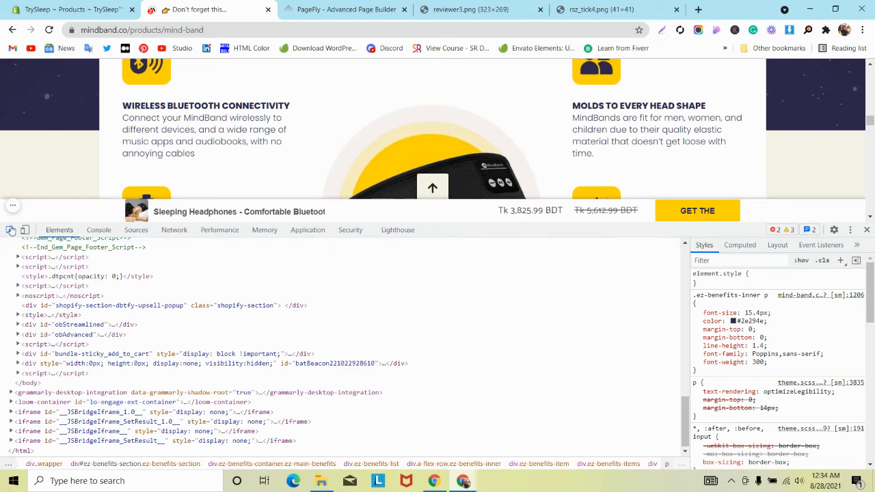
{"action": "left_click", "coordinate": [184, 107]}
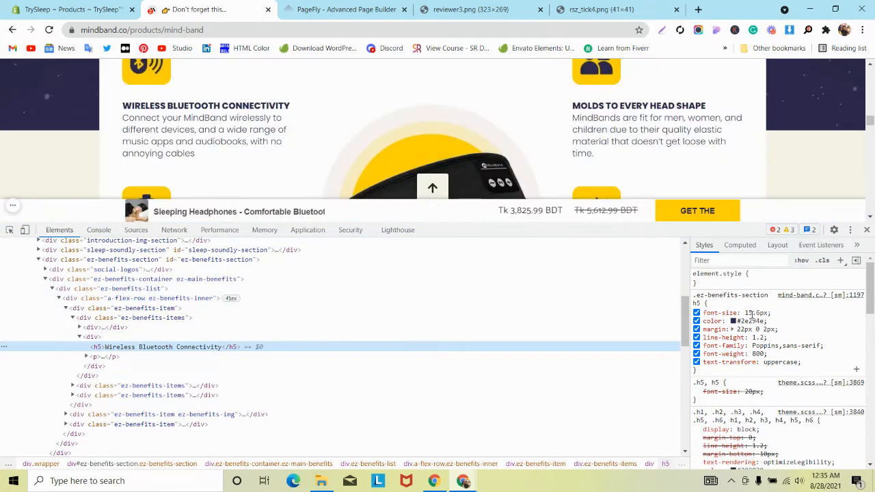
{"action": "key", "text": "Down"}
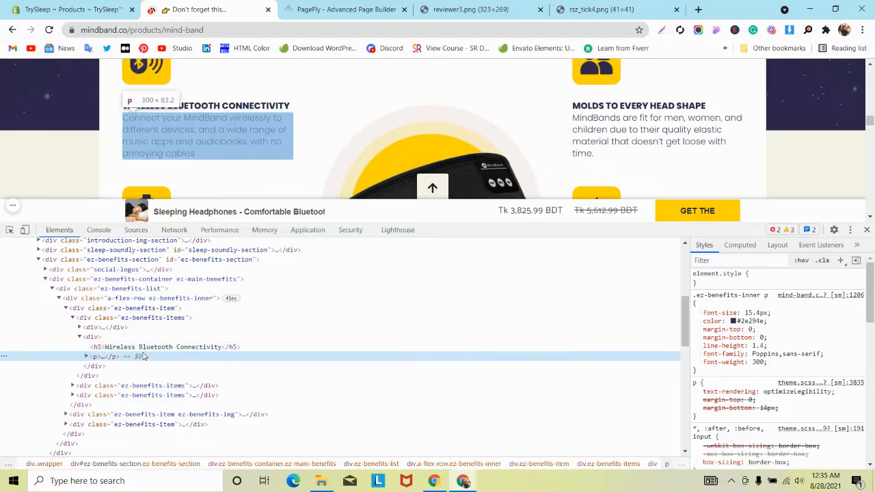
{"action": "left_click", "coordinate": [342, 9]}
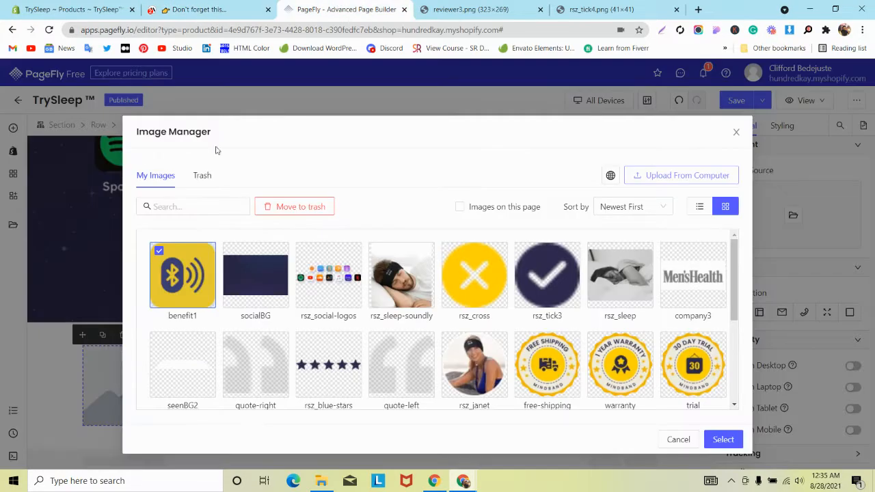
{"action": "left_click", "coordinate": [723, 440]}
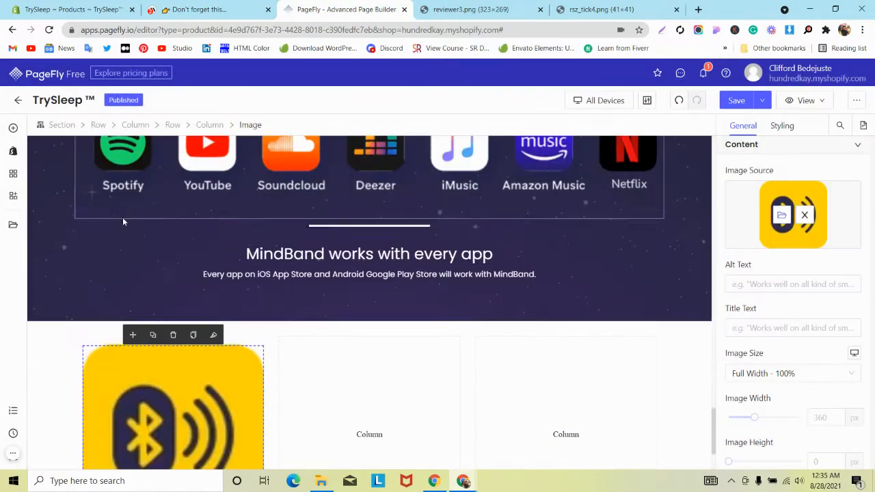
{"action": "scroll", "coordinate": [122, 218], "scroll_direction": "down", "scroll_amount": 1}
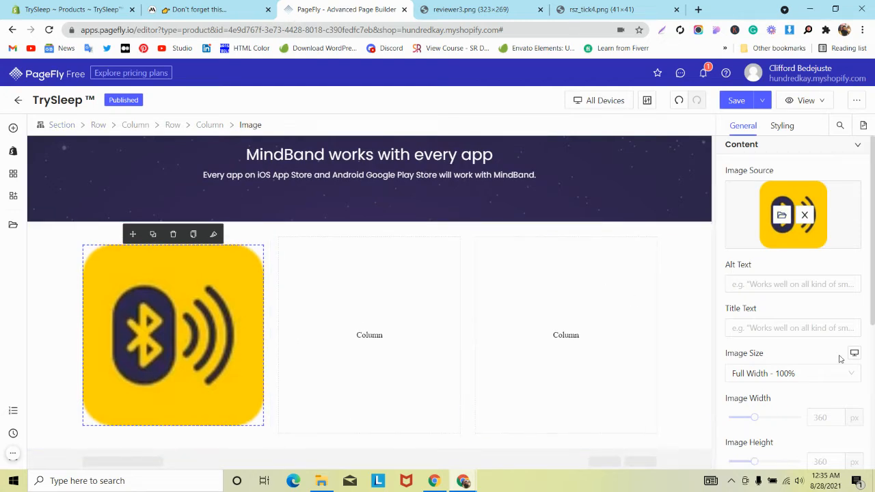
{"action": "type", "text": "85"}
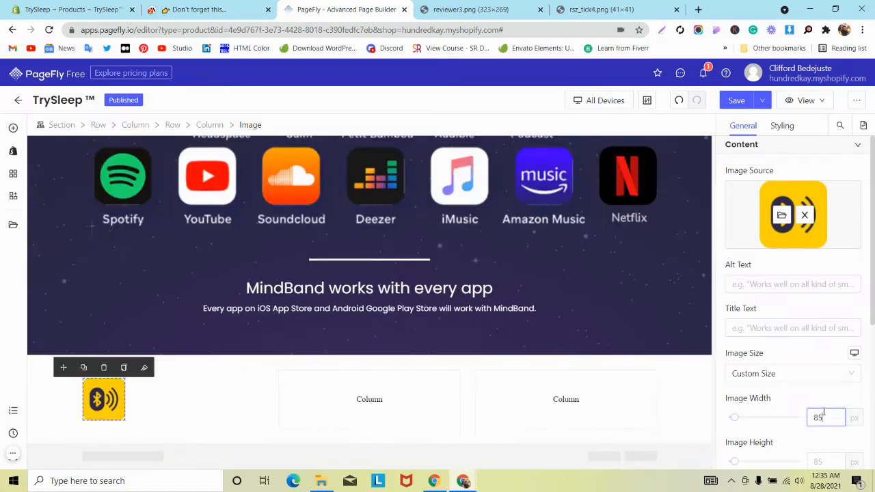
Add a plain heading element directly below the Bluetooth icon in the first column
{"action": "left_click", "coordinate": [202, 390]}
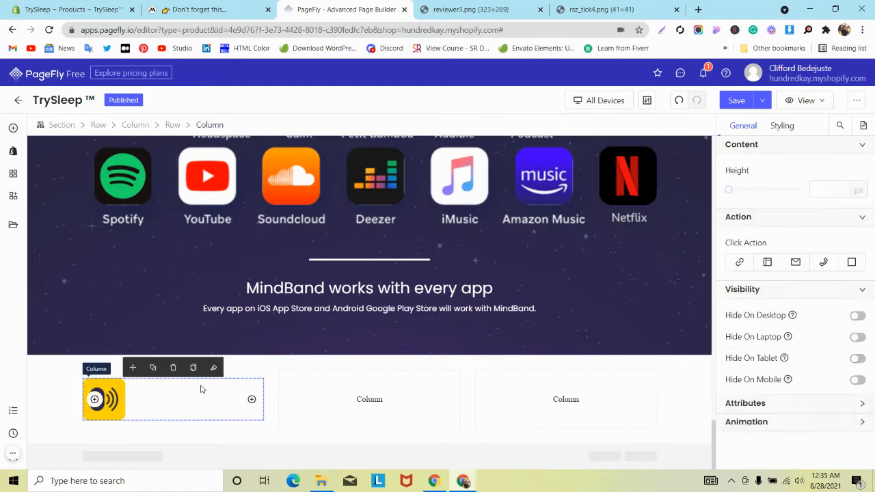
{"action": "left_click", "coordinate": [15, 129]}
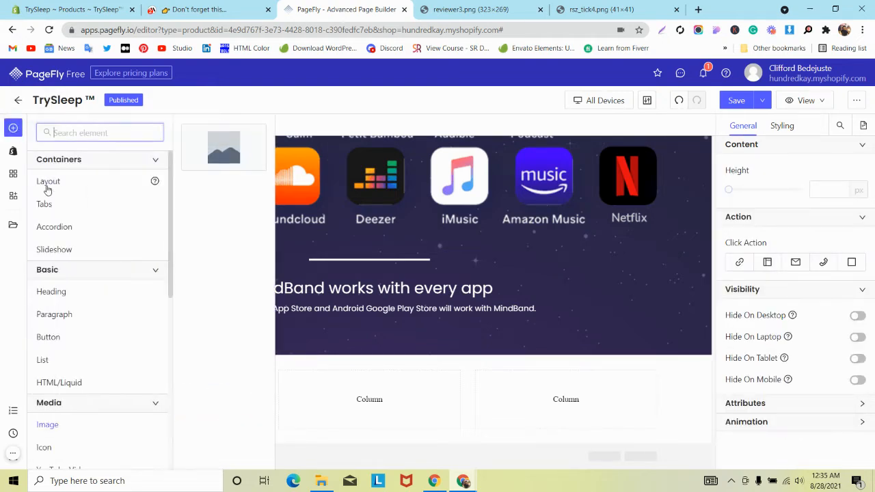
{"action": "mouse_move", "coordinate": [72, 293]}
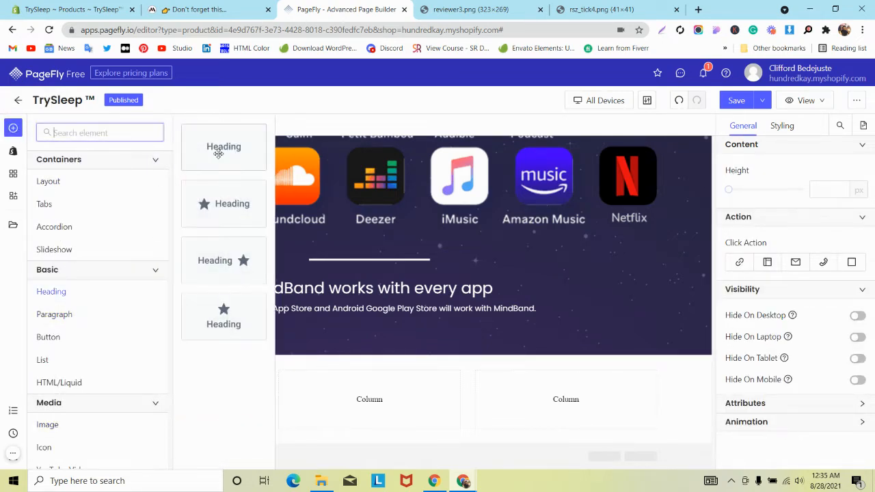
{"action": "left_click_drag", "start_coordinate": [224, 147], "coordinate": [119, 418]}
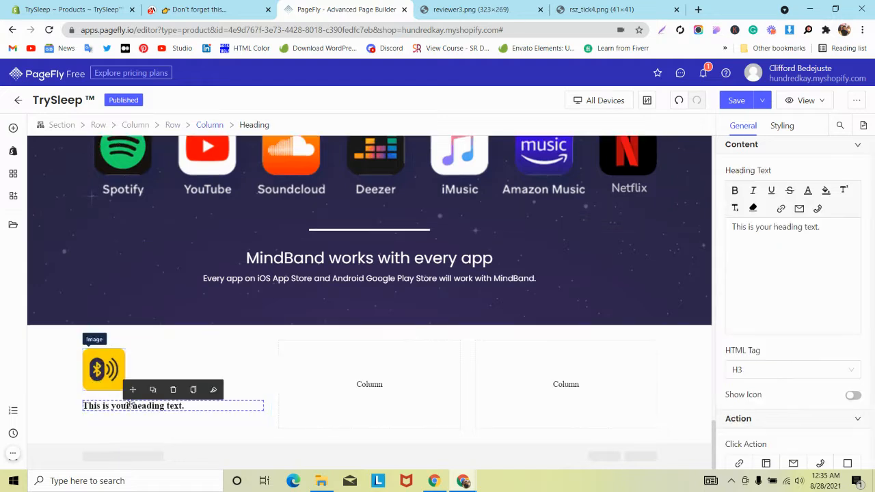
Set the new heading's HTML tag to H5 and its font size to 16 px
{"action": "left_click", "coordinate": [765, 368]}
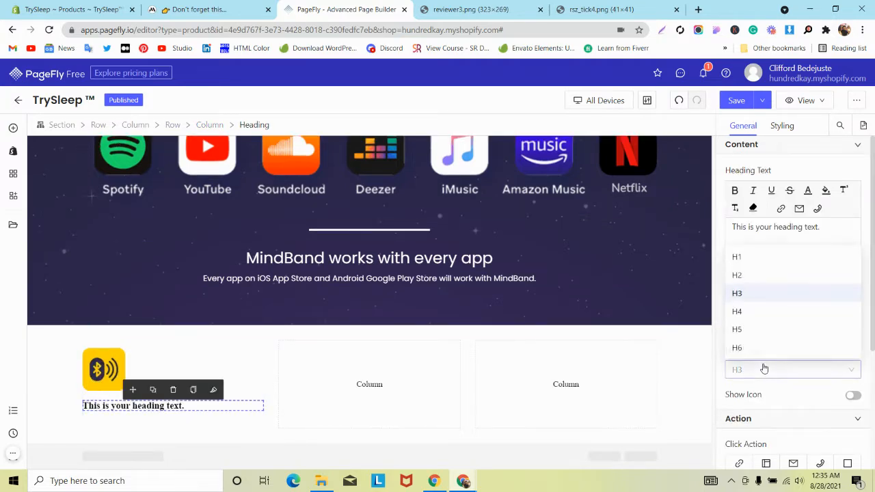
{"action": "left_click", "coordinate": [739, 329]}
{"action": "left_click", "coordinate": [782, 125]}
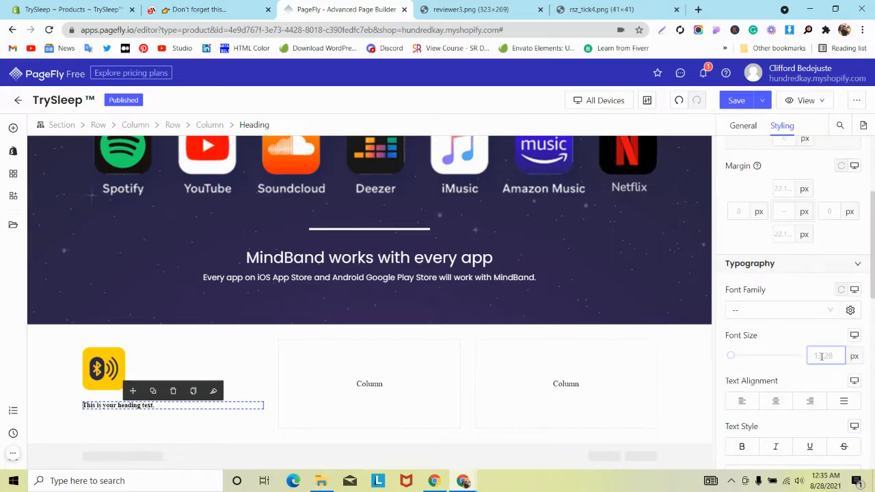
{"action": "left_click", "coordinate": [822, 356]}
{"action": "type", "text": "16"}
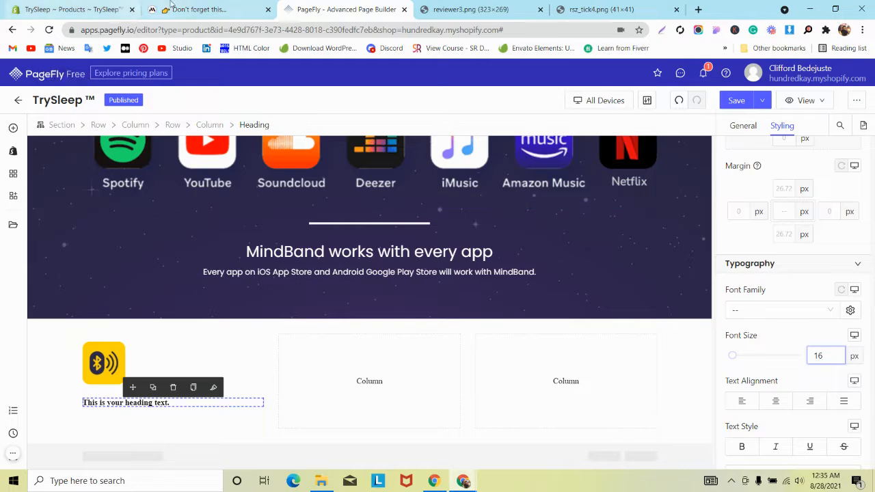
Copy the WIRELESS BLUETOOTH CONNECTIVITY title from the MindBand page and replace the PageFly heading's placeholder text with it
{"action": "left_click", "coordinate": [206, 10]}
{"action": "triple_click", "coordinate": [173, 105]}
{"action": "key", "text": "ctrl+c"}
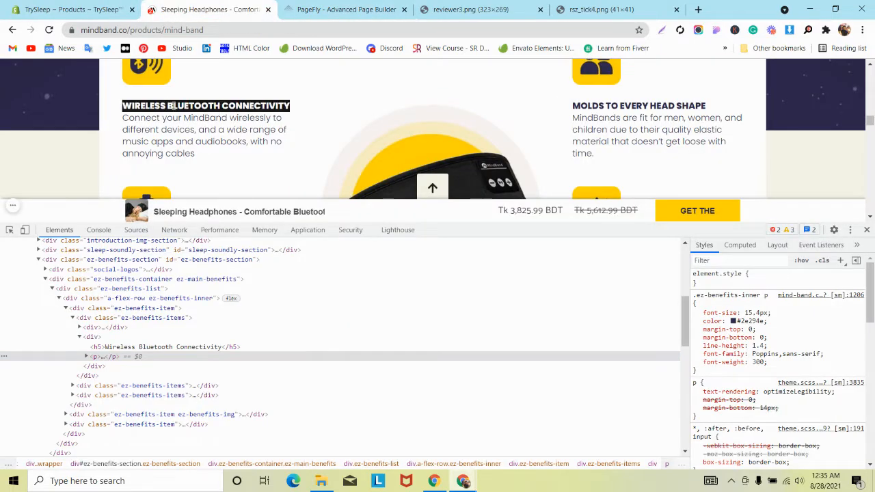
{"action": "left_click", "coordinate": [342, 9]}
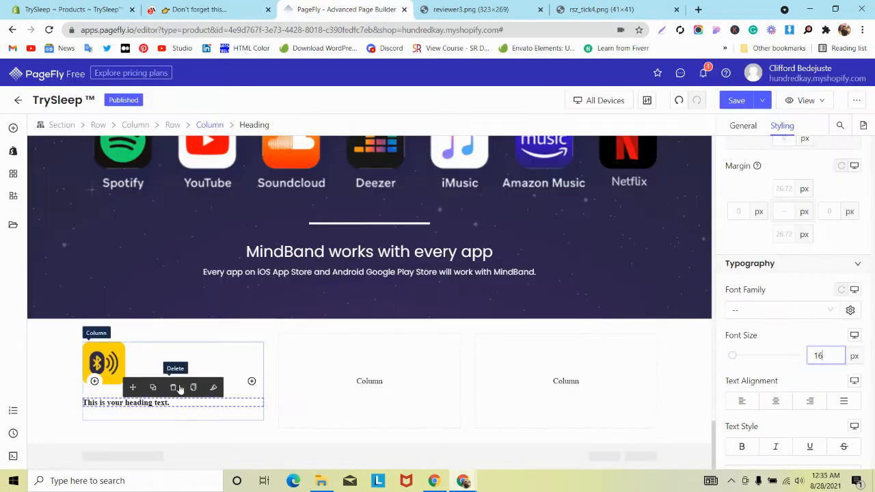
{"action": "left_click", "coordinate": [743, 126]}
{"action": "triple_click", "coordinate": [752, 183]}
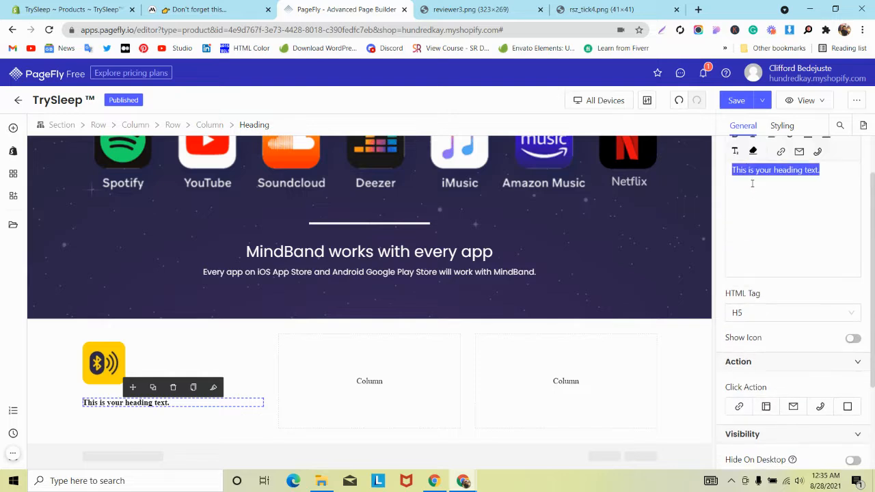
{"action": "key", "text": "ctrl+v"}
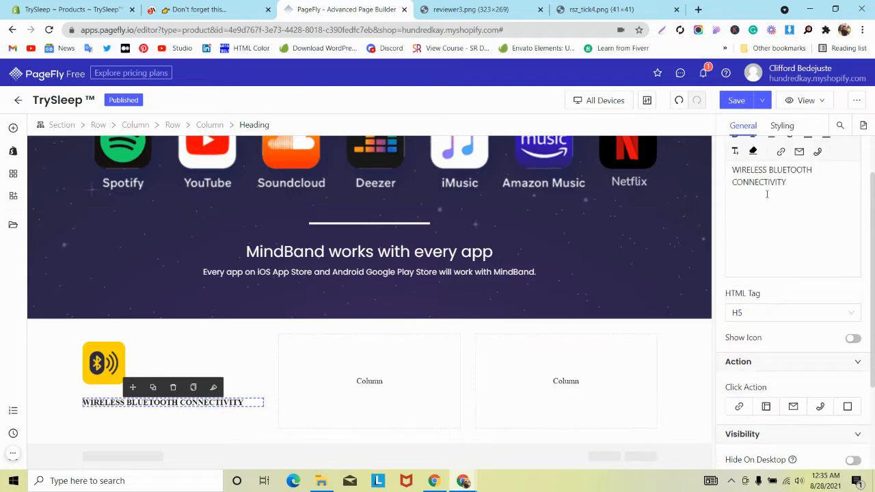
Set the Wireless Bluetooth Connectivity heading's font family to Poppins and align its text left
{"action": "left_click", "coordinate": [782, 125]}
{"action": "scroll", "coordinate": [766, 267], "scroll_direction": "down", "scroll_amount": 3}
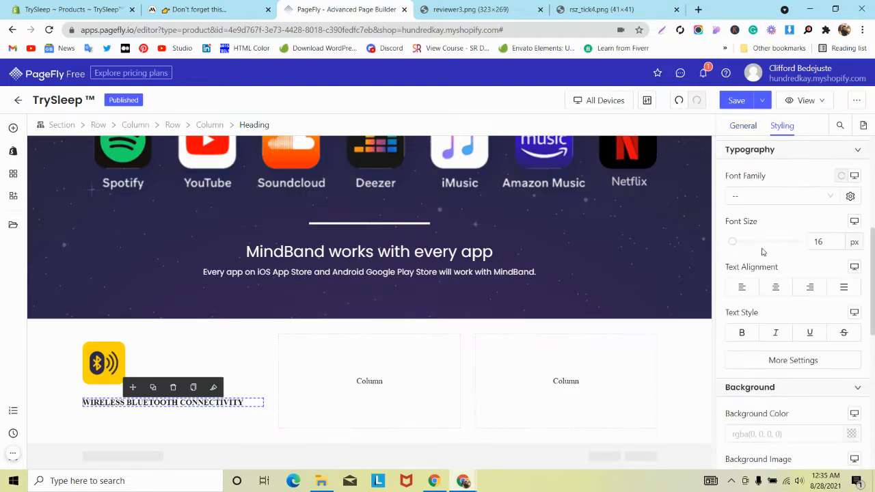
{"action": "left_click", "coordinate": [758, 198]}
{"action": "left_click", "coordinate": [750, 236]}
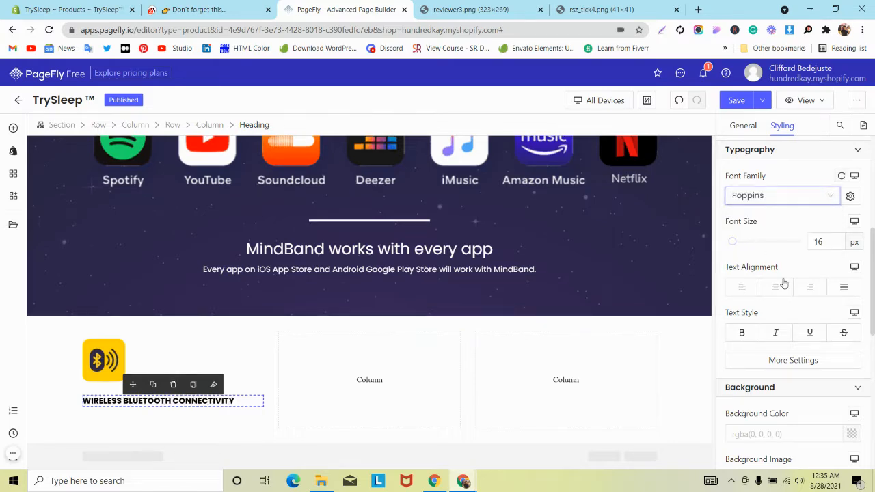
{"action": "left_click", "coordinate": [750, 288]}
{"action": "scroll", "coordinate": [791, 411], "scroll_direction": "down", "scroll_amount": 2}
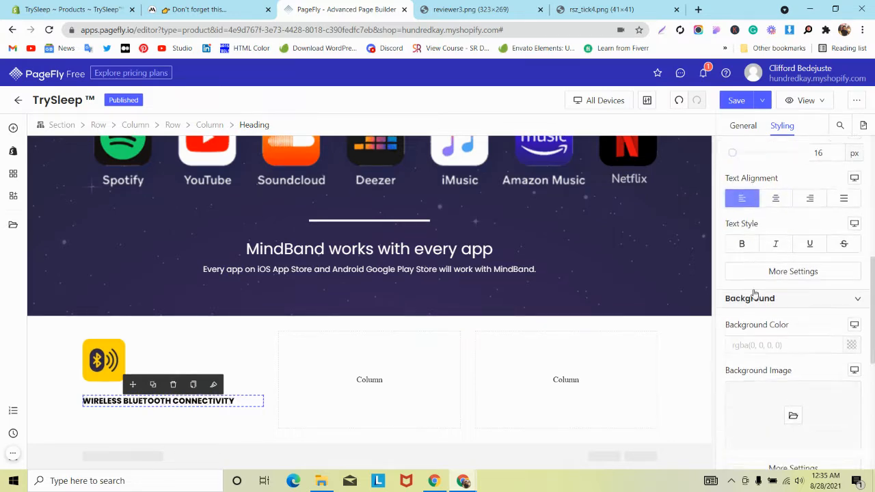
Add a plain paragraph element below the Wireless Bluetooth Connectivity heading in the first column
{"action": "left_click", "coordinate": [214, 341]}
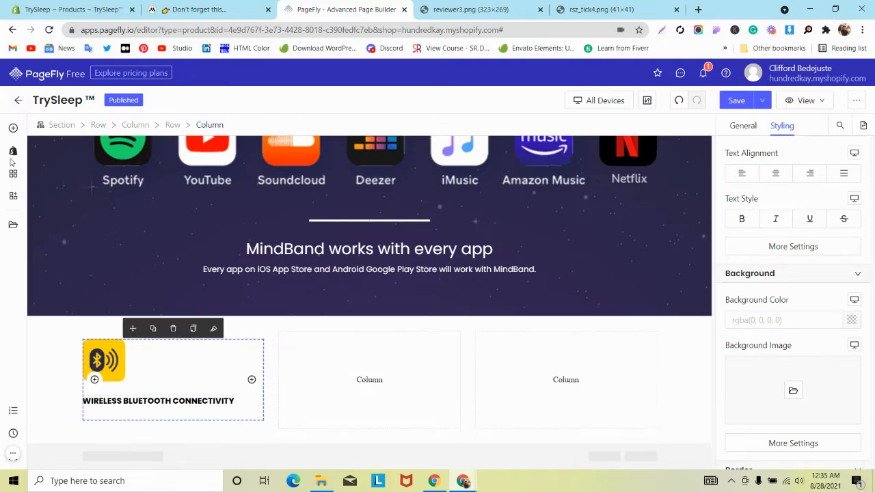
{"action": "left_click", "coordinate": [14, 127]}
{"action": "left_click", "coordinate": [61, 312]}
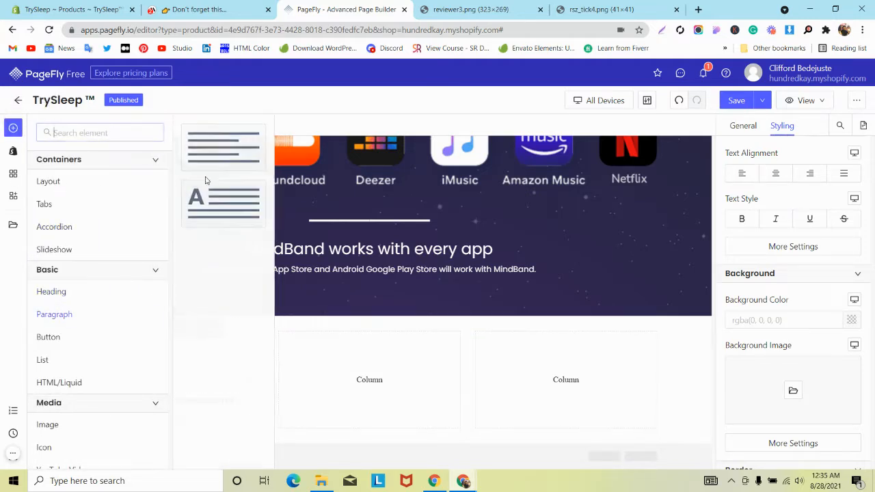
{"action": "left_click_drag", "start_coordinate": [203, 167], "coordinate": [115, 400]}
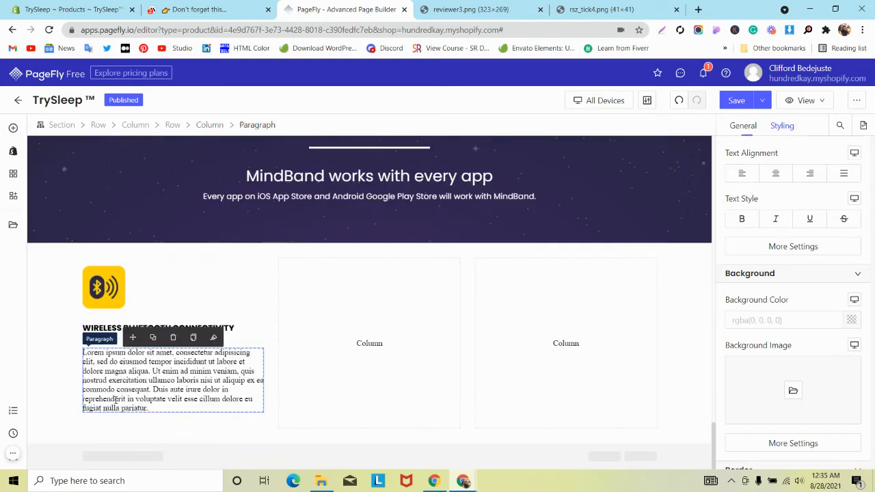
Align the new paragraph's text left and set its font size to 16 px and its font family to Poppins
{"action": "left_click", "coordinate": [777, 175]}
{"action": "left_click", "coordinate": [755, 349]}
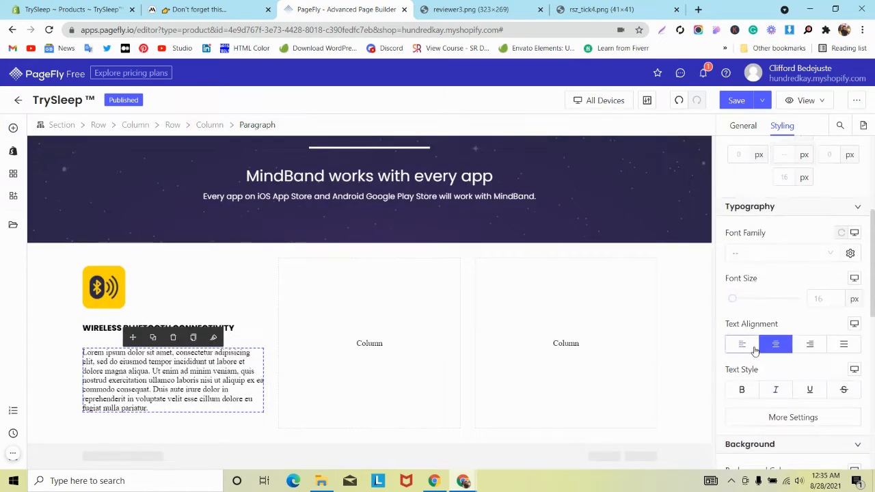
{"action": "left_click", "coordinate": [827, 295]}
{"action": "type", "text": "15"}
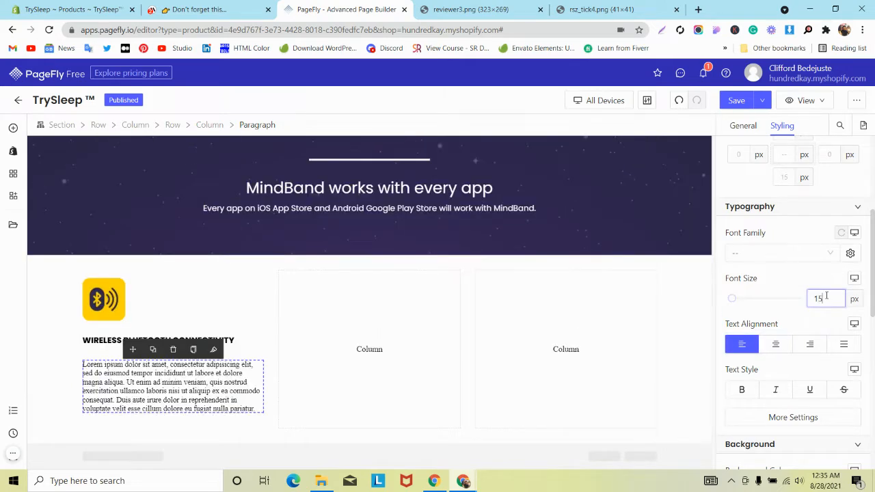
{"action": "key", "text": "BackSpace"}
{"action": "type", "text": "6"}
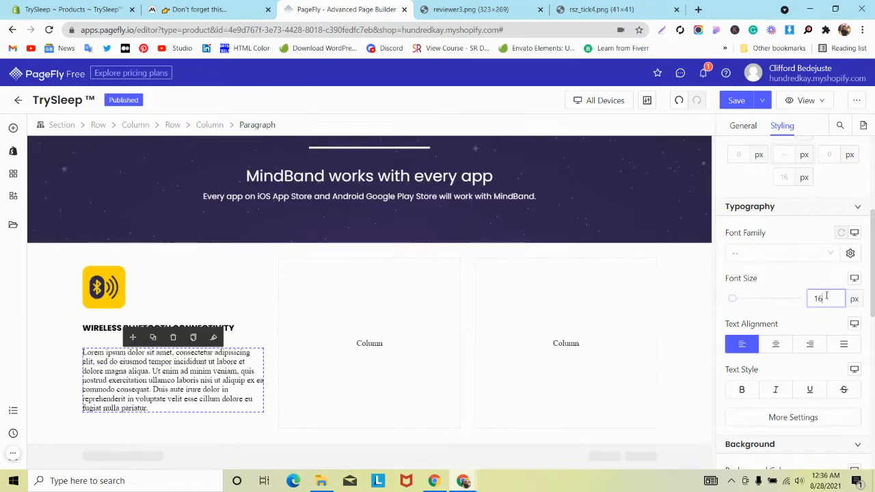
{"action": "left_click", "coordinate": [745, 255]}
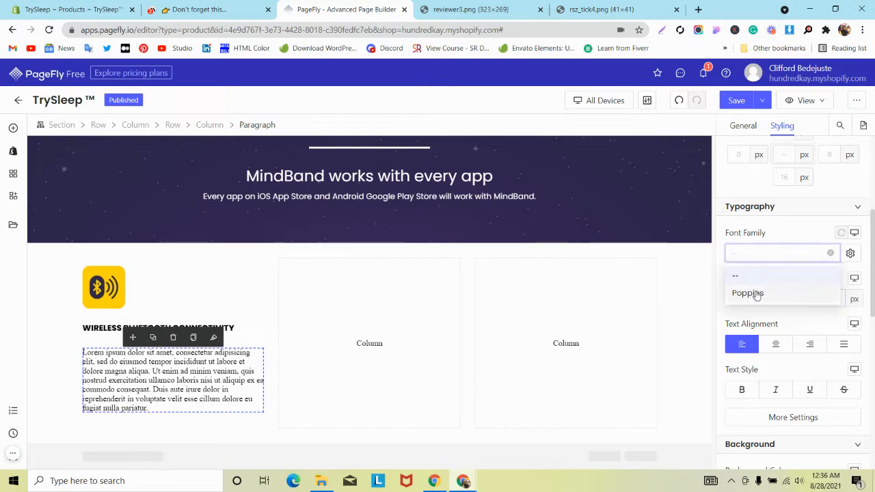
{"action": "left_click", "coordinate": [748, 293]}
Copy the Wireless Bluetooth Connectivity description from the MindBand page and replace the PageFly paragraph's placeholder text with it
{"action": "scroll", "coordinate": [783, 218], "scroll_direction": "up", "scroll_amount": 3}
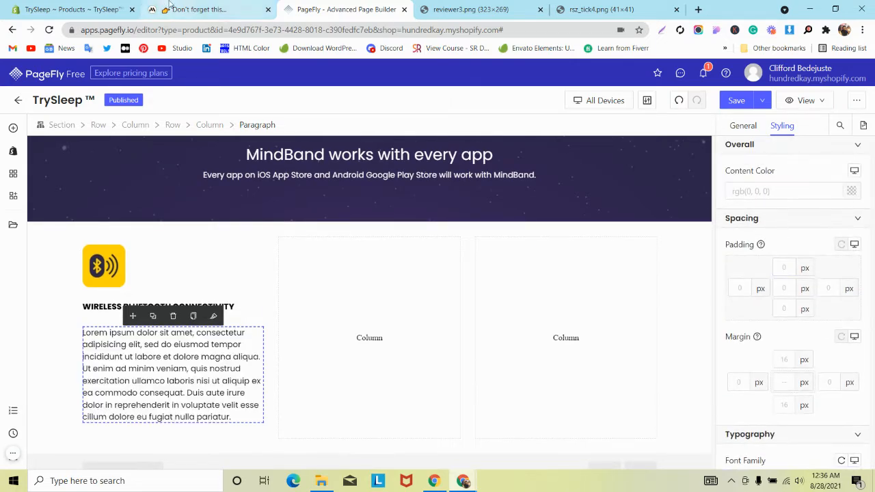
{"action": "left_click", "coordinate": [205, 9]}
{"action": "triple_click", "coordinate": [184, 130]}
{"action": "key", "text": "ctrl+c"}
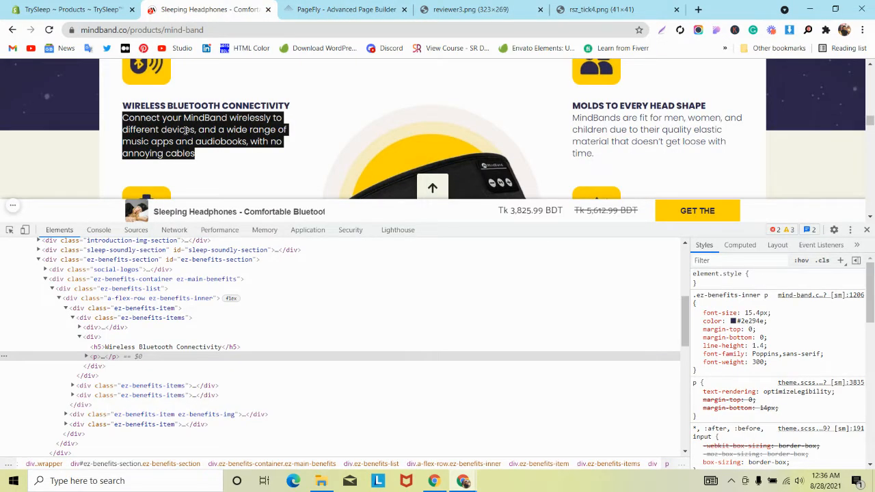
{"action": "left_click", "coordinate": [339, 10]}
{"action": "triple_click", "coordinate": [133, 335]}
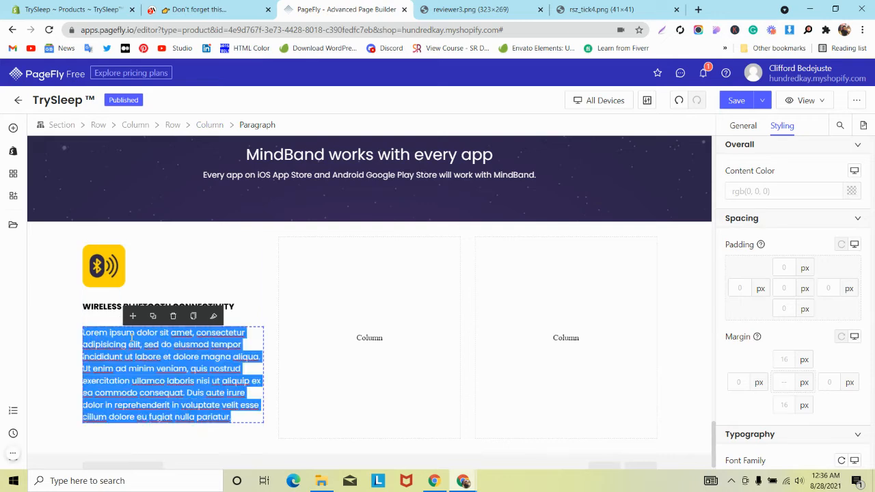
{"action": "key", "text": "ctrl+v"}
Set the bottom margin of the Wireless Bluetooth Connectivity heading to 5 px
{"action": "left_click", "coordinate": [132, 344]}
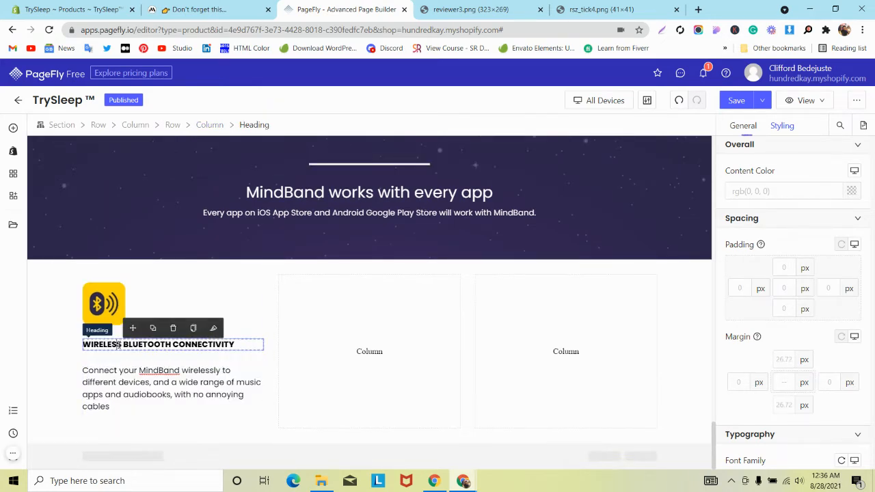
{"action": "scroll", "coordinate": [826, 193], "scroll_direction": "down", "scroll_amount": 2}
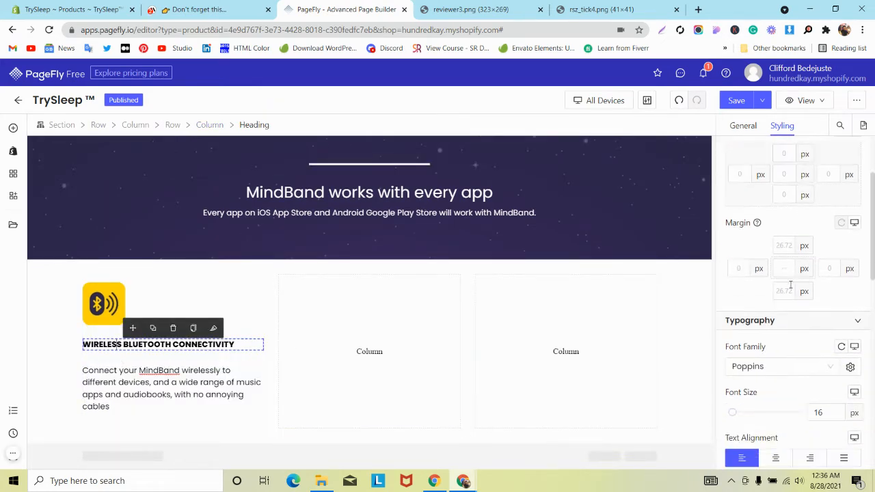
{"action": "left_click", "coordinate": [789, 290]}
{"action": "type", "text": "5"}
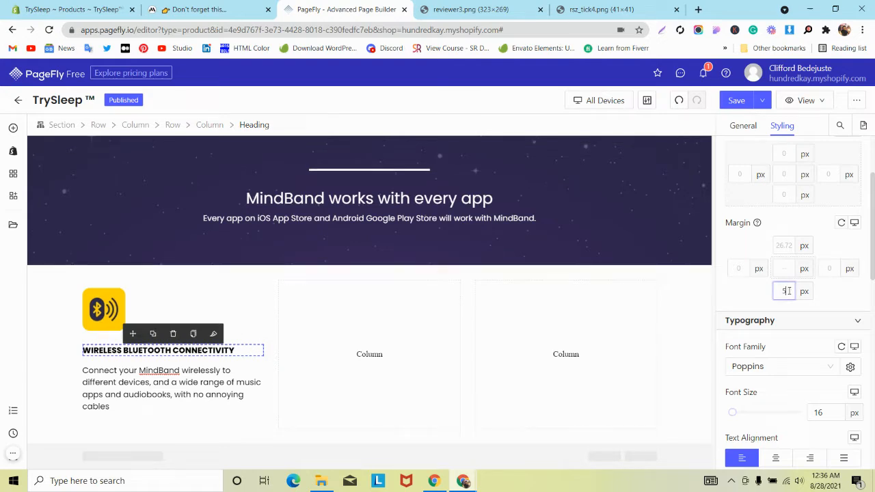
Try a 5 px top margin on the Wireless Bluetooth Connectivity heading and undo it
{"action": "left_click", "coordinate": [785, 246]}
{"action": "type", "text": "5"}
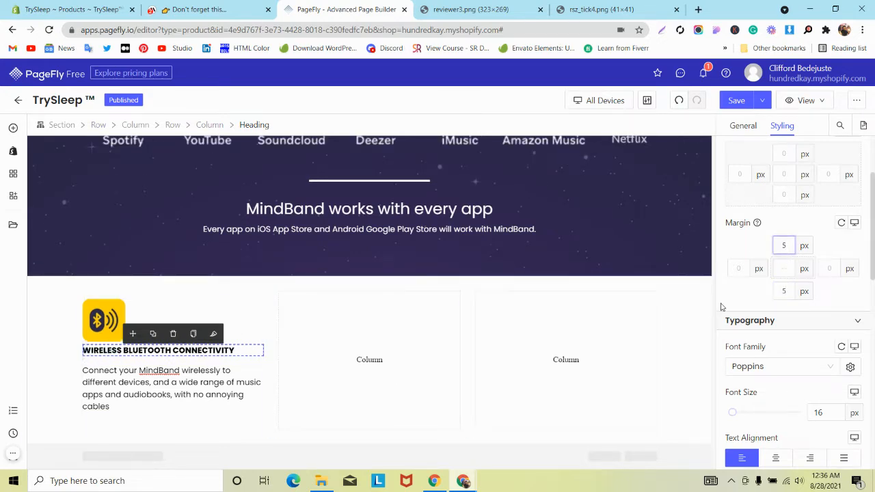
{"action": "left_click", "coordinate": [676, 104]}
Set the top margin of the paragraph below the Wireless Bluetooth Connectivity heading to 5 px
{"action": "left_click", "coordinate": [217, 373]}
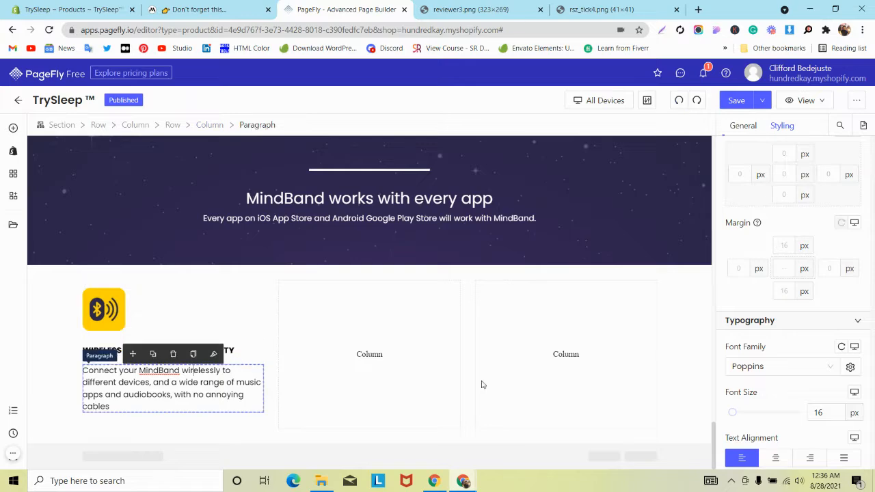
{"action": "left_click", "coordinate": [783, 245]}
{"action": "type", "text": "5"}
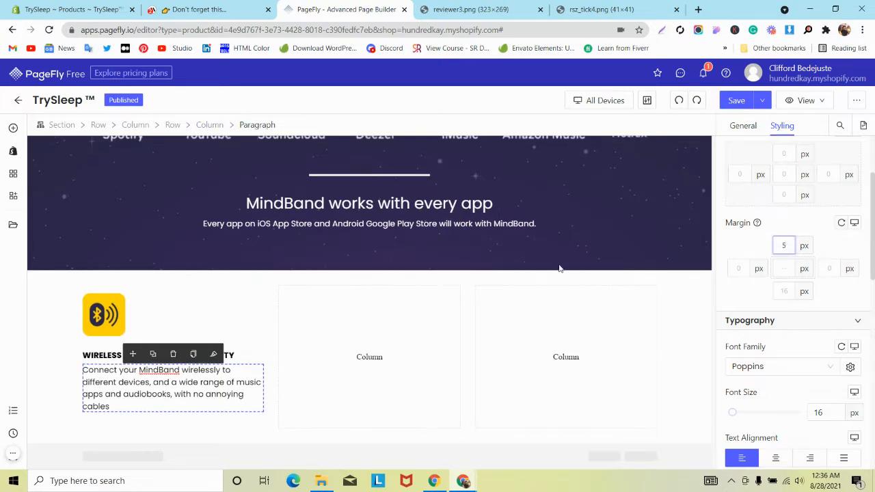
Close the developer tools on the MindBand page and measure the benefits card's left inner gap with a Lightshot selection
{"action": "left_click", "coordinate": [263, 9]}
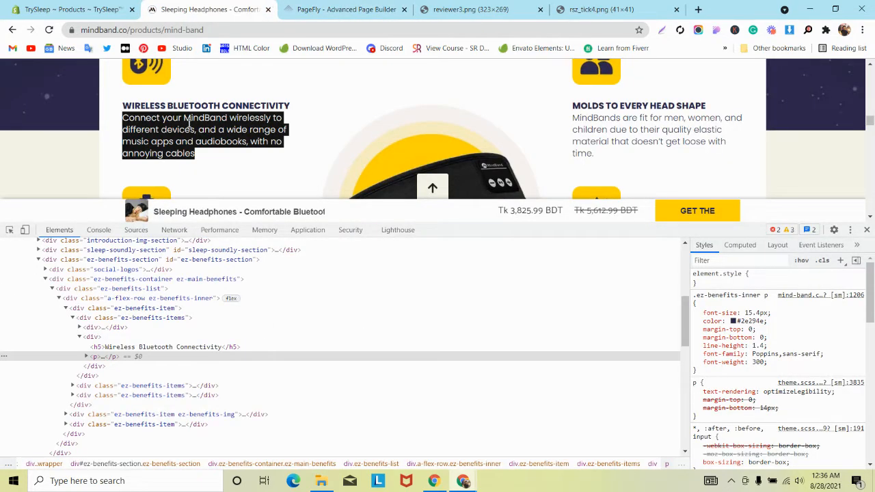
{"action": "scroll", "coordinate": [188, 123], "scroll_direction": "up", "scroll_amount": 2}
{"action": "scroll", "coordinate": [184, 139], "scroll_direction": "down", "scroll_amount": 1}
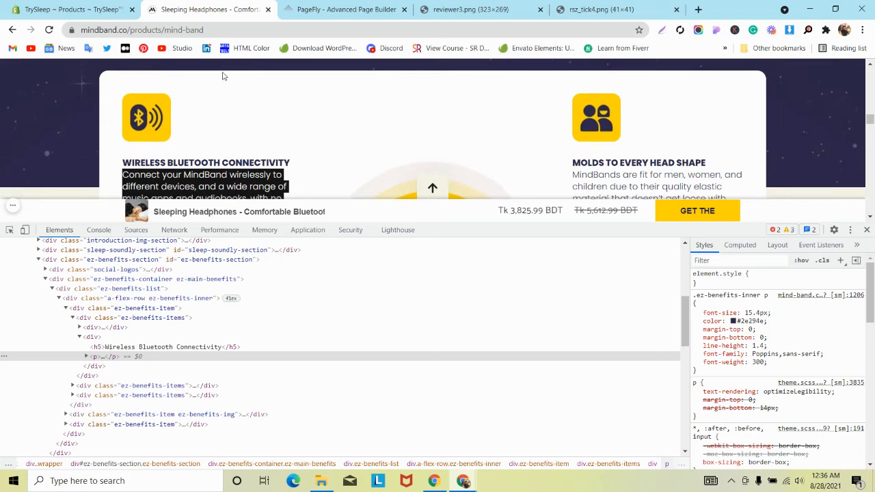
{"action": "left_click", "coordinate": [868, 230]}
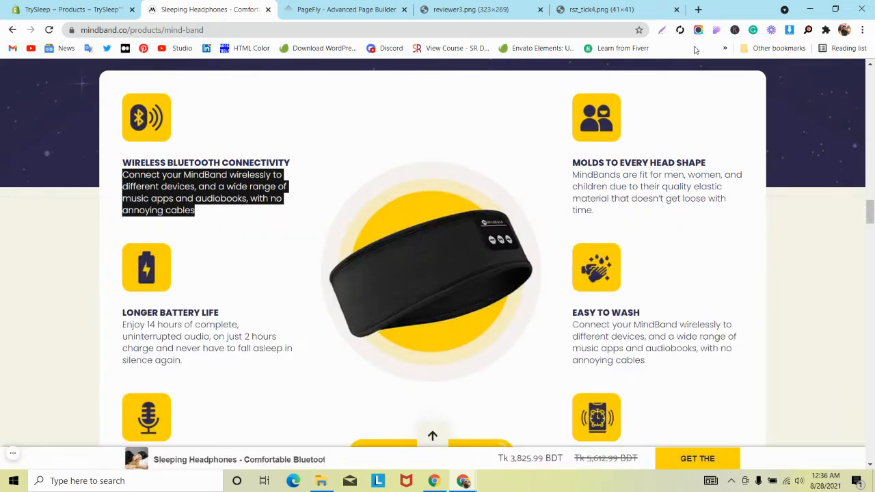
{"action": "left_click", "coordinate": [661, 31]}
{"action": "left_click_drag", "start_coordinate": [100, 106], "coordinate": [122, 372]}
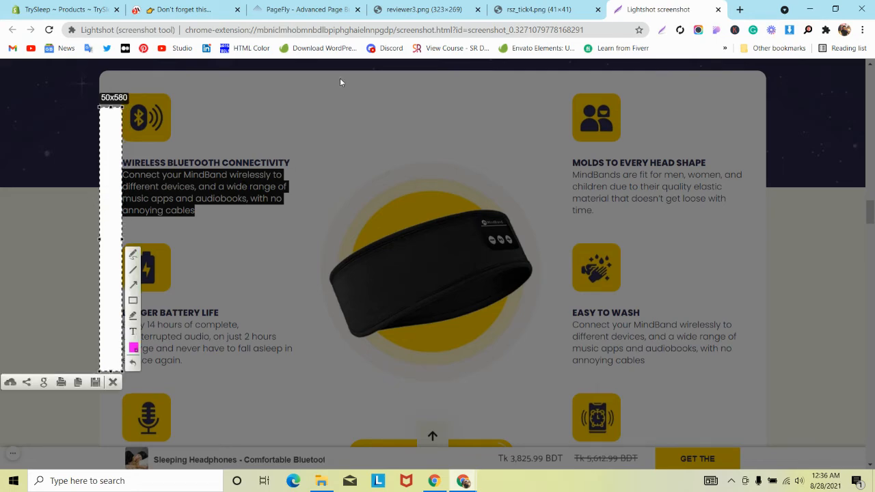
In PageFly, set the three-column benefits row's left and right padding to 30 px, trying 40 px first
{"action": "left_click", "coordinate": [323, 7]}
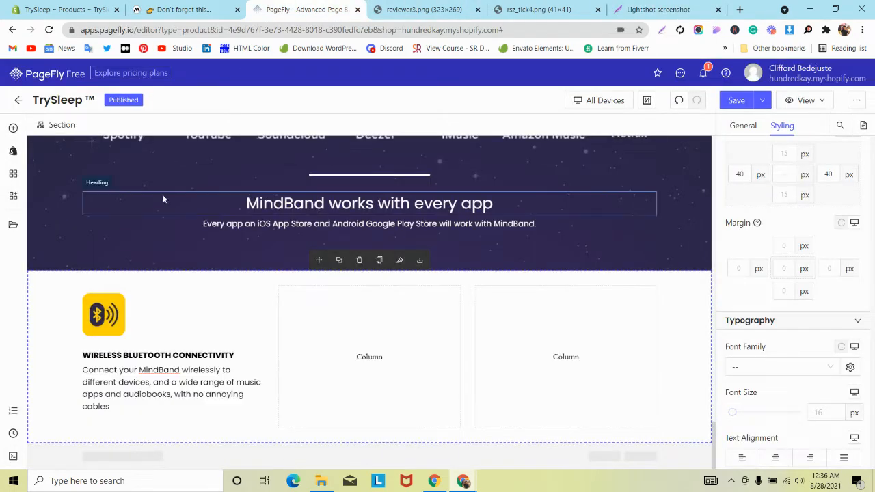
{"action": "left_click", "coordinate": [101, 288]}
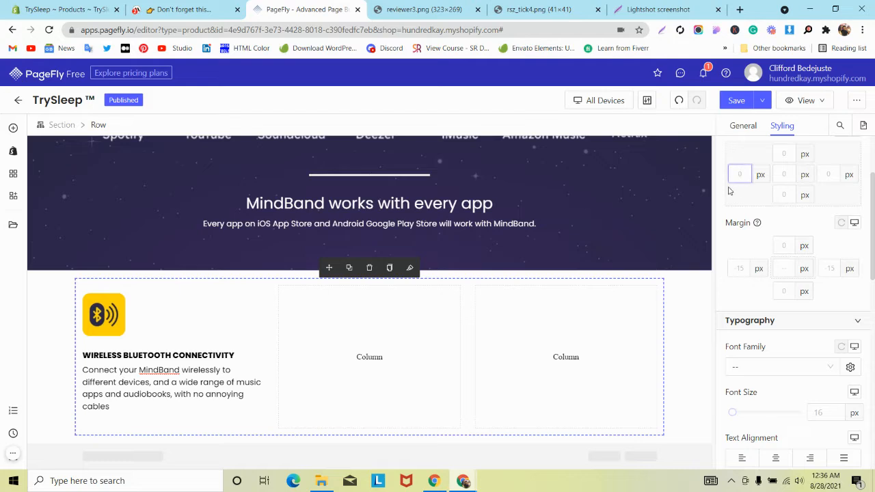
{"action": "type", "text": "40"}
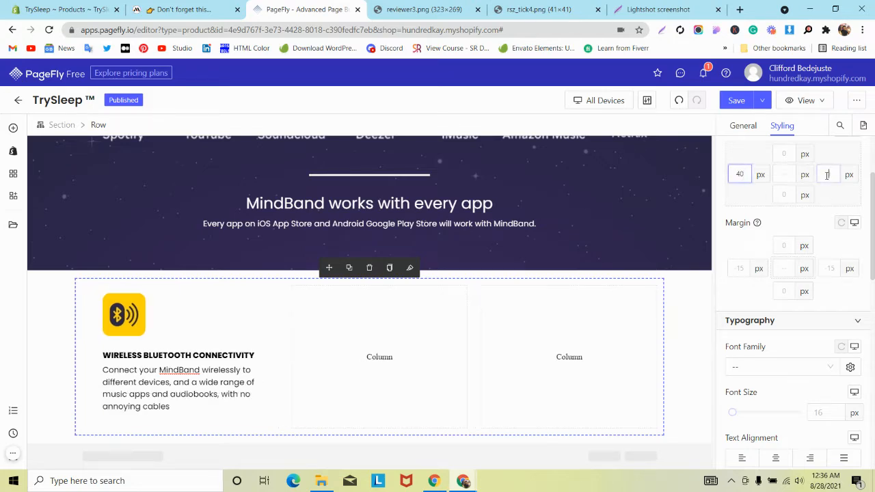
{"action": "left_click", "coordinate": [828, 175]}
{"action": "type", "text": "40"}
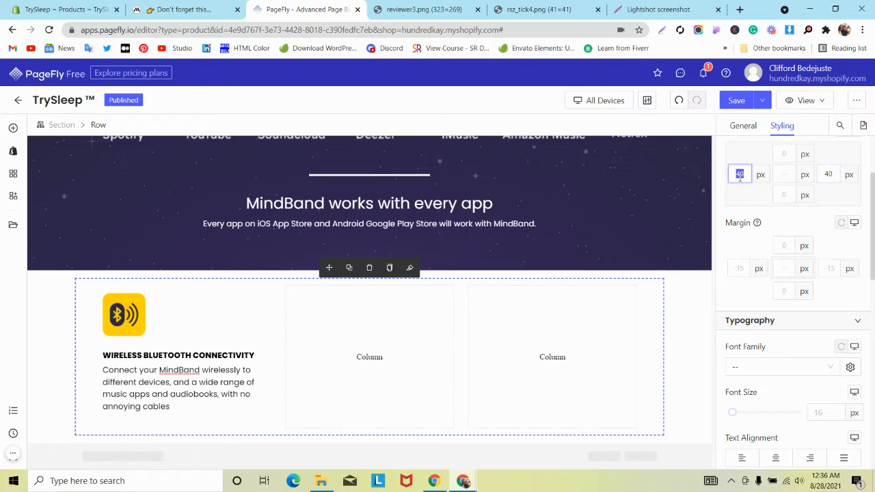
{"action": "type", "text": "30"}
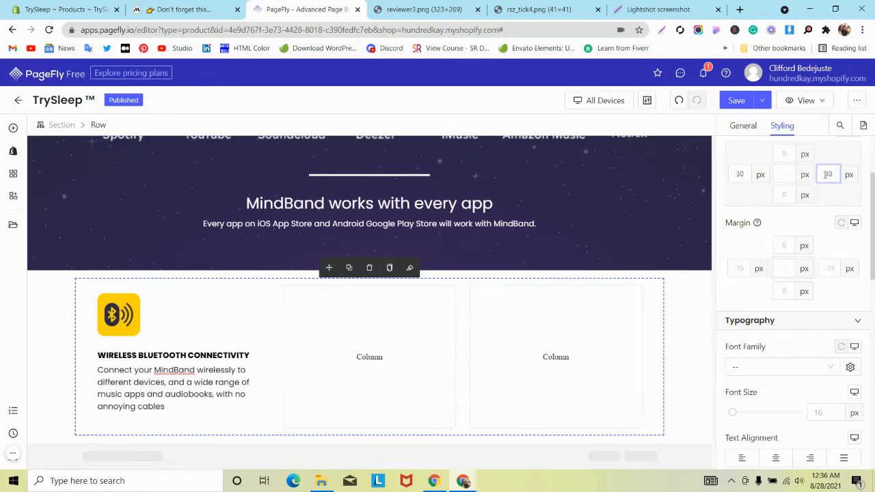
Set the benefits row's background color to white, rgb(255, 255, 255)
{"action": "scroll", "coordinate": [802, 287], "scroll_direction": "down", "scroll_amount": 3}
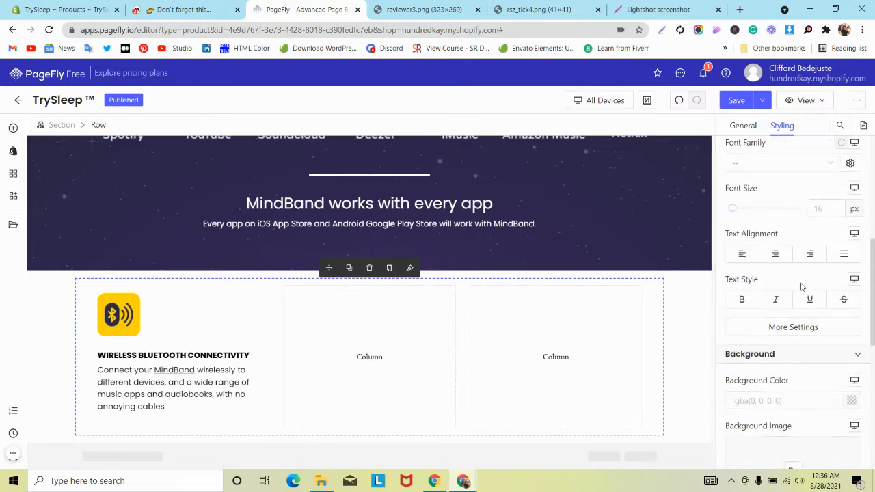
{"action": "left_click", "coordinate": [802, 284]}
{"action": "scroll", "coordinate": [802, 287], "scroll_direction": "down", "scroll_amount": 2}
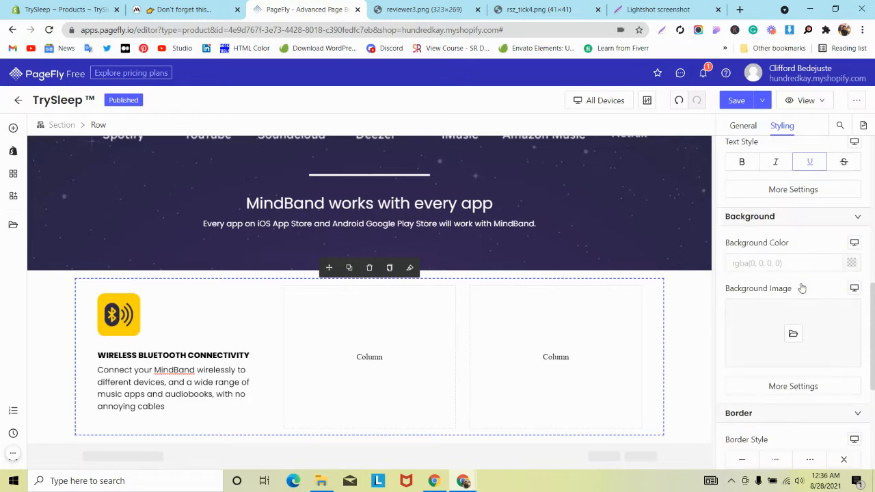
{"action": "left_click", "coordinate": [852, 264]}
{"action": "left_click", "coordinate": [688, 337]}
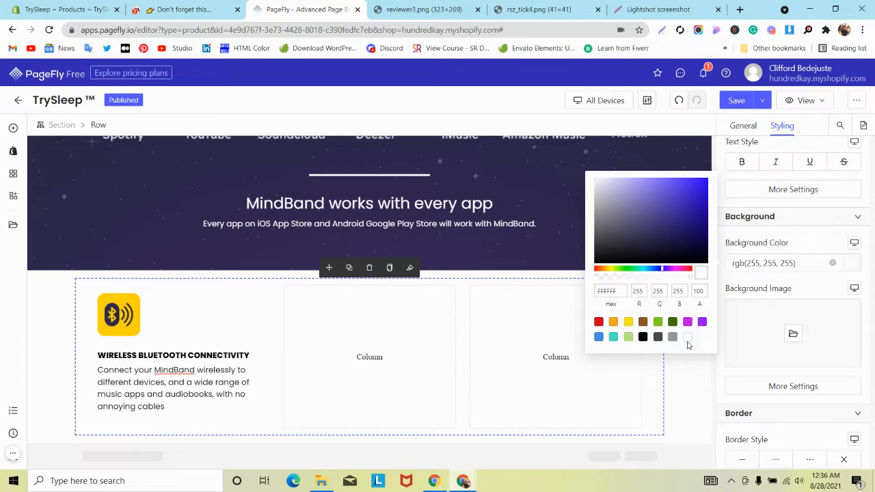
Check the card's corners on the MindBand page and set the PageFly benefits row's border radius to 10 px on all corners
{"action": "left_click", "coordinate": [212, 14]}
{"action": "left_click", "coordinate": [328, 10]}
{"action": "scroll", "coordinate": [752, 349], "scroll_direction": "down", "scroll_amount": 3}
{"action": "left_click", "coordinate": [742, 321]}
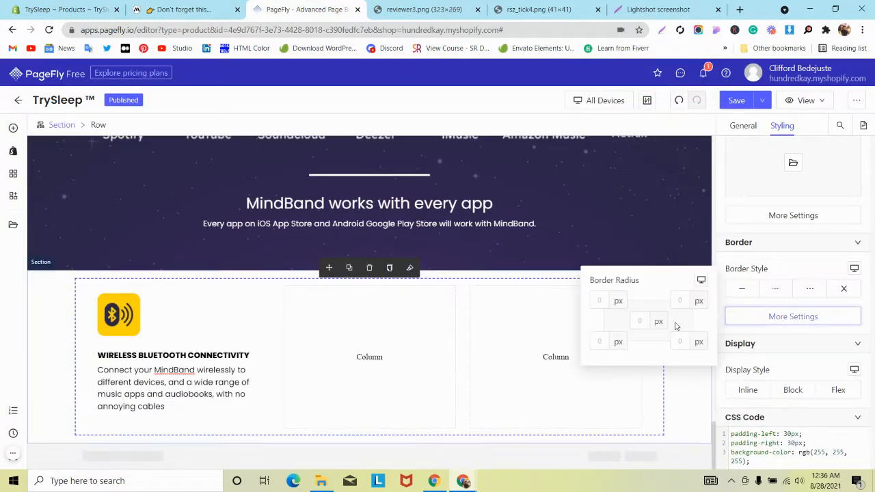
{"action": "left_click", "coordinate": [641, 322]}
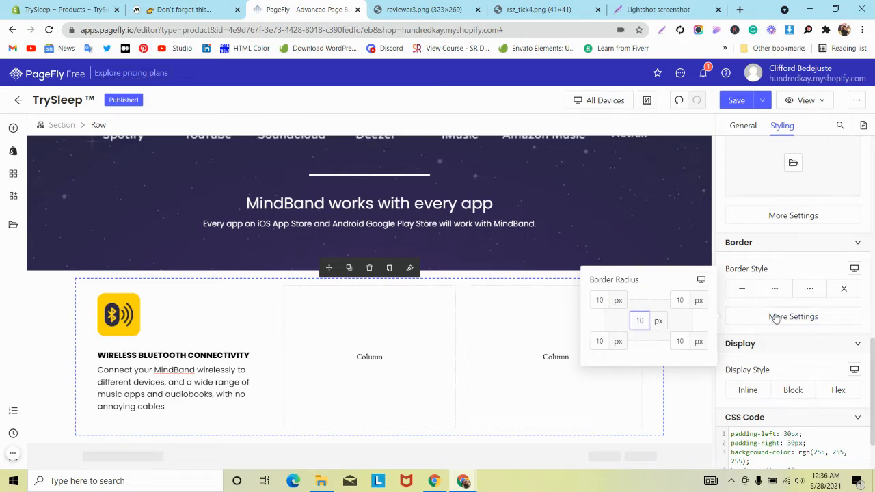
Set the benefits row's top margin to -200 px to overlap the dark section above, trying -250 px first
{"action": "scroll", "coordinate": [815, 294], "scroll_direction": "up", "scroll_amount": 8}
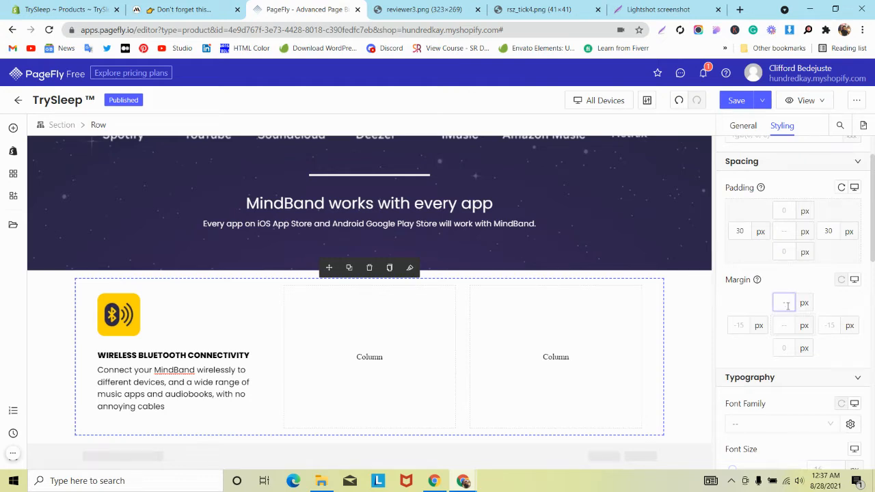
{"action": "type", "text": "-250"}
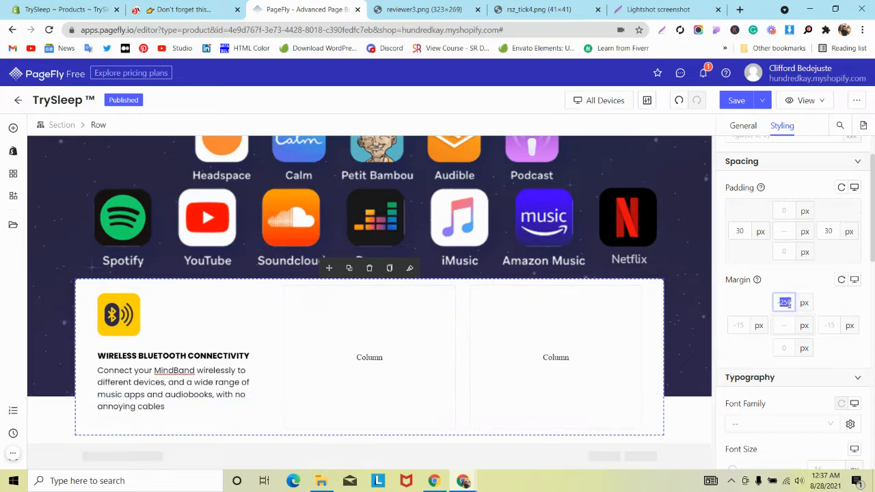
{"action": "type", "text": "-20"}
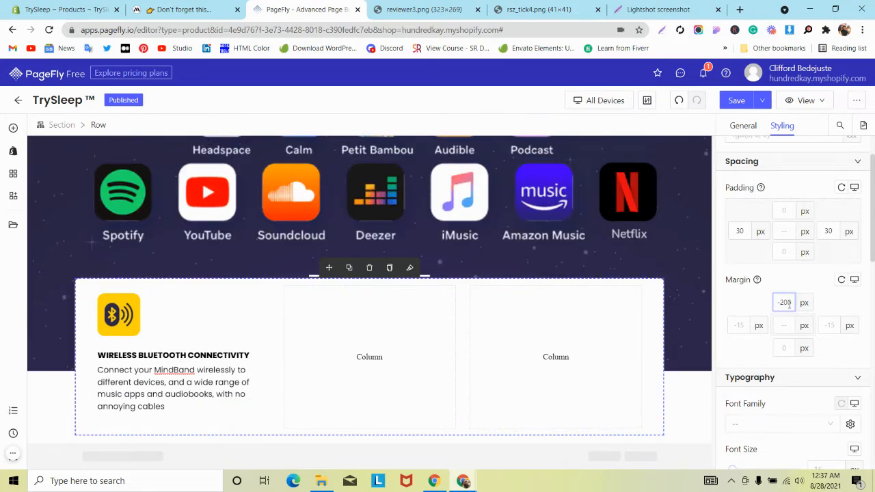
Set the dark apps section's bottom padding to 200 px, trying 250 px first and comparing the spacing with the MindBand page
{"action": "left_click", "coordinate": [57, 195]}
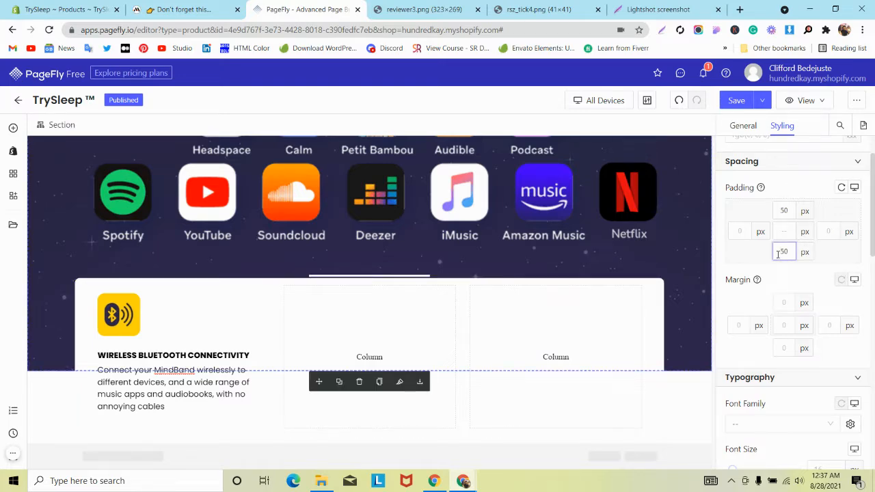
{"action": "type", "text": "2"}
{"action": "scroll", "coordinate": [236, 267], "scroll_direction": "down", "scroll_amount": 2}
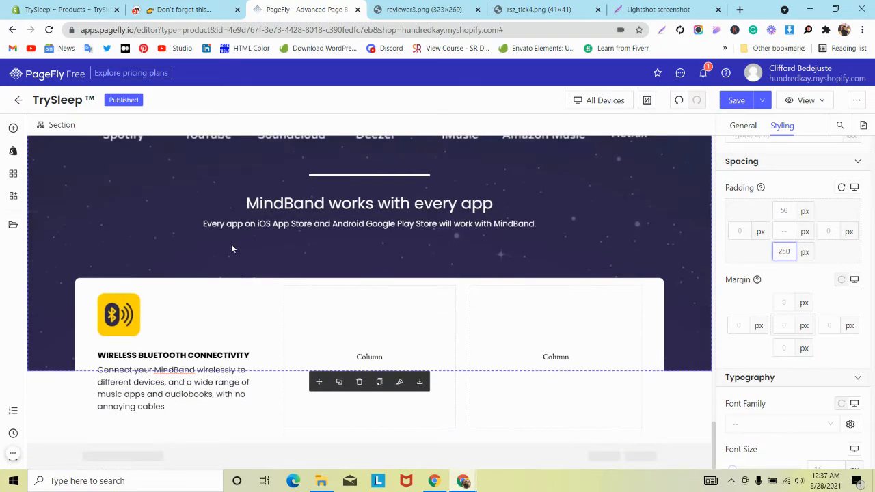
{"action": "left_click", "coordinate": [215, 6]}
{"action": "scroll", "coordinate": [248, 157], "scroll_direction": "up", "scroll_amount": 3}
{"action": "left_click", "coordinate": [308, 10]}
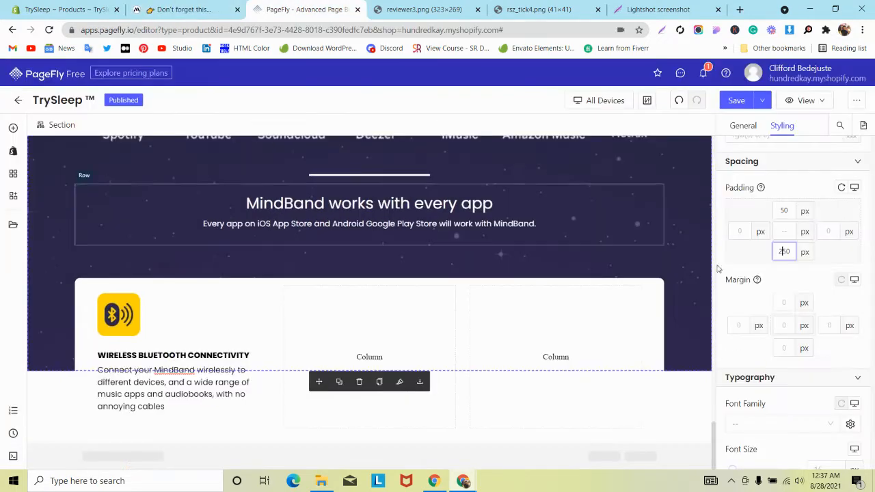
{"action": "key", "text": "BackSpace"}
{"action": "type", "text": "0"}
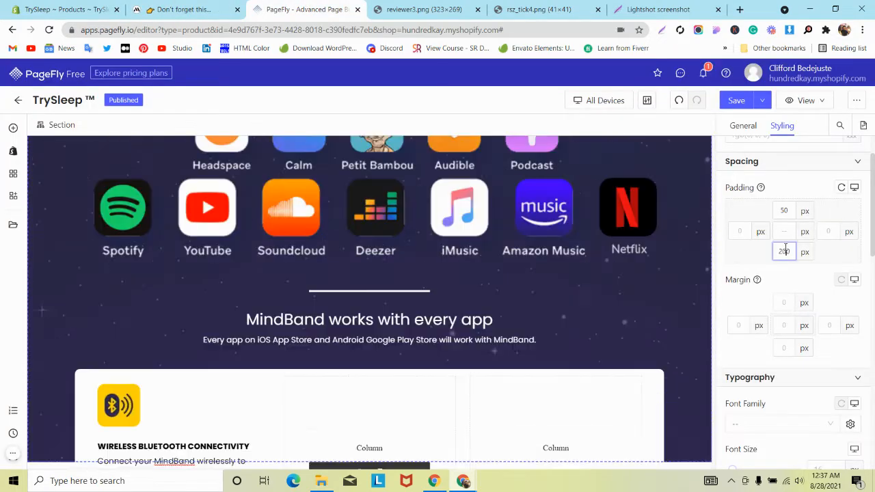
{"action": "scroll", "coordinate": [358, 250], "scroll_direction": "down", "scroll_amount": 2}
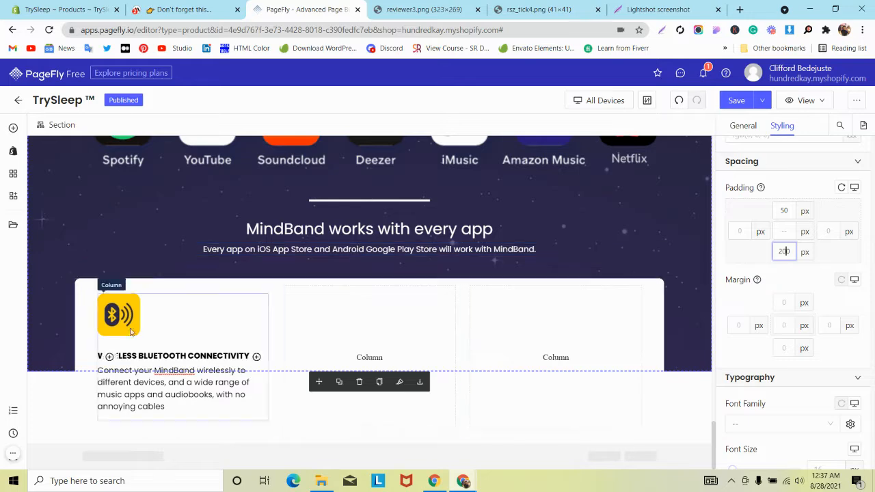
Examine the MindBand page's benefits section in the developer tools' iPhone 6/7/8 mobile view, with the tools docked beside the page
{"action": "left_click", "coordinate": [174, 317]}
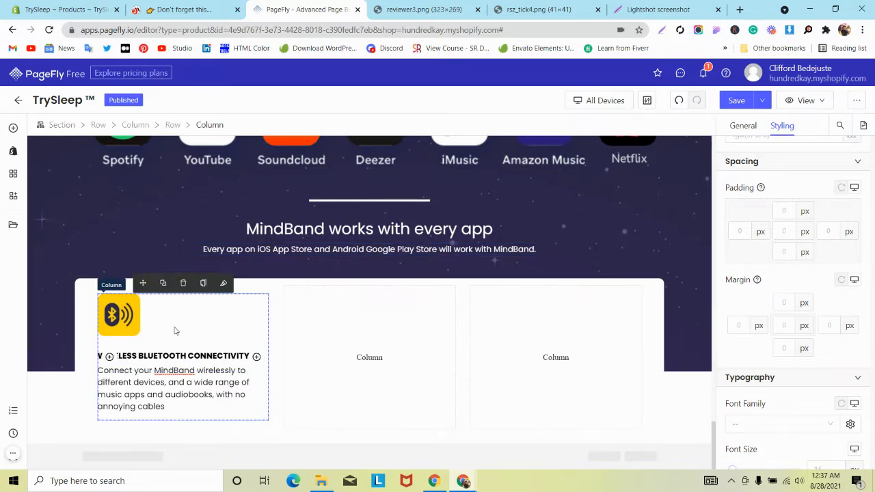
{"action": "left_click", "coordinate": [175, 9]}
{"action": "scroll", "coordinate": [337, 199], "scroll_direction": "down", "scroll_amount": 3}
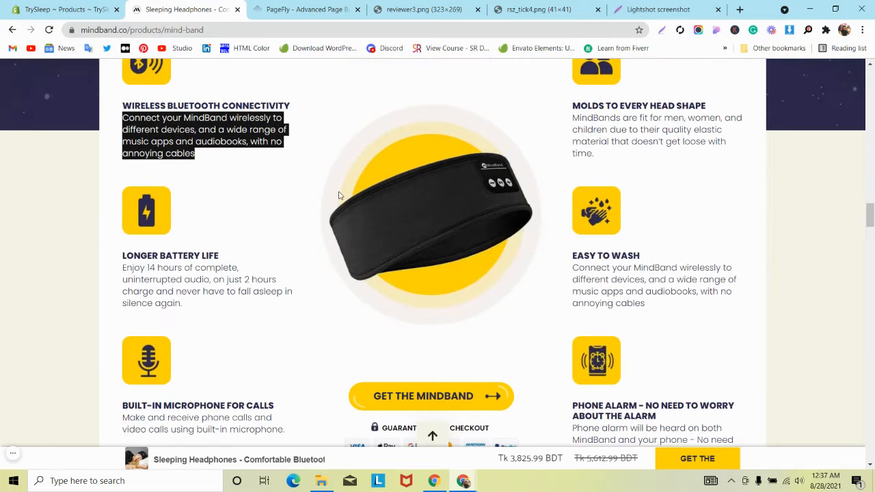
{"action": "right_click", "coordinate": [291, 170]}
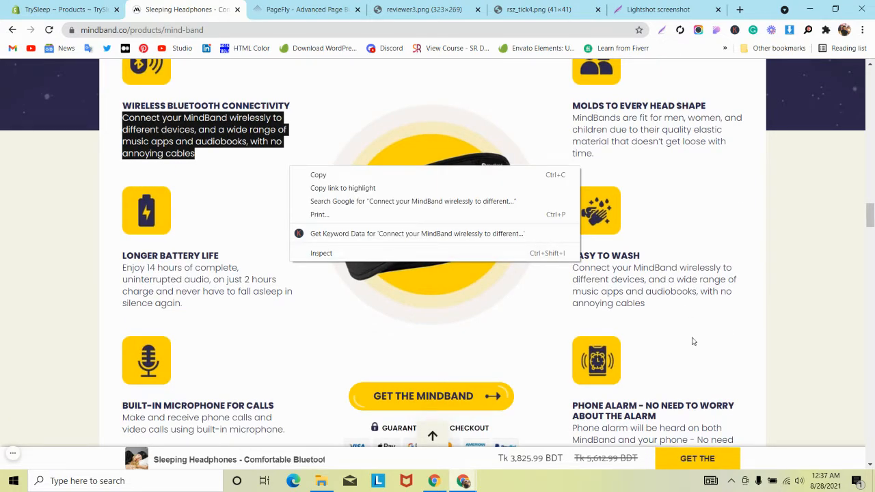
{"action": "left_click", "coordinate": [503, 254]}
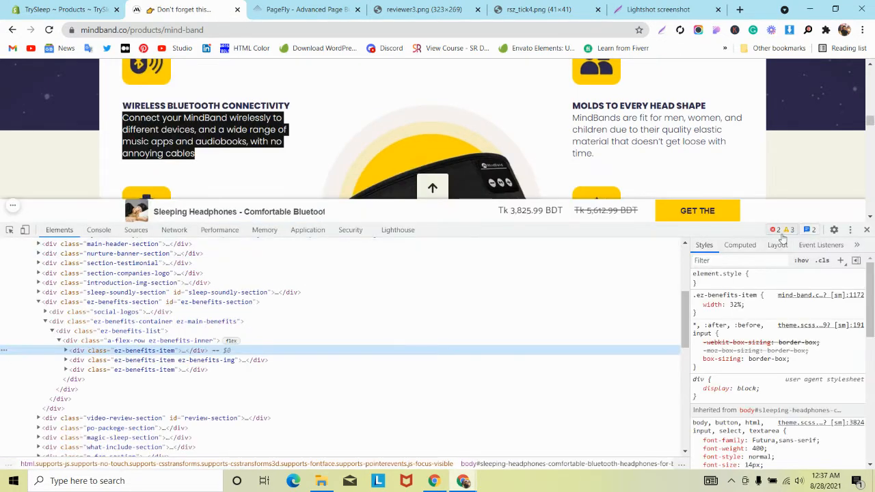
{"action": "left_click", "coordinate": [850, 231]}
{"action": "left_click", "coordinate": [860, 250]}
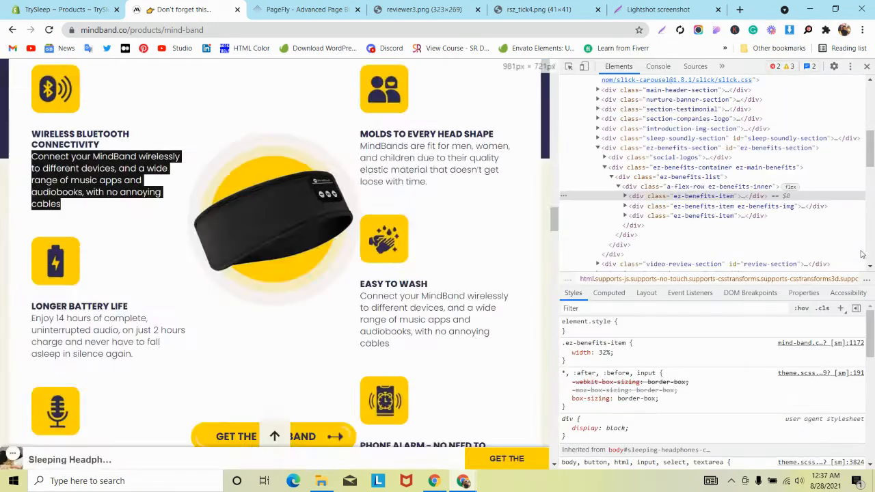
{"action": "left_click", "coordinate": [584, 67]}
{"action": "scroll", "coordinate": [328, 222], "scroll_direction": "up", "scroll_amount": 4}
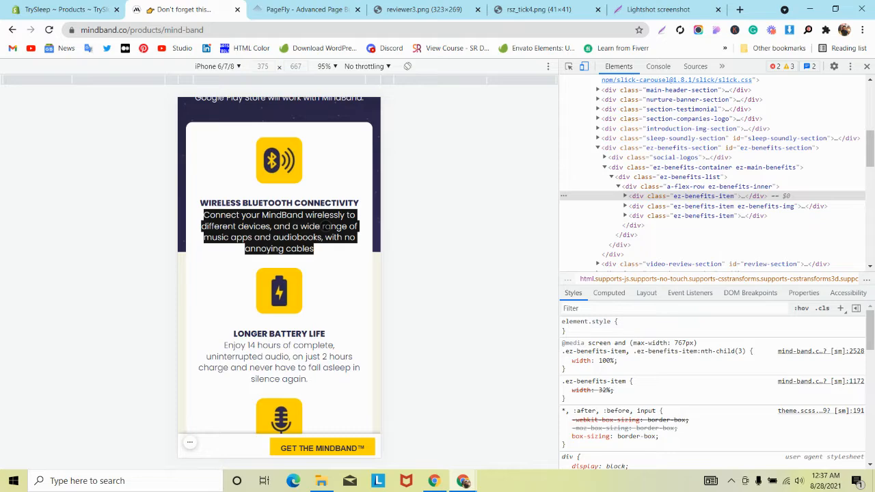
{"action": "scroll", "coordinate": [327, 226], "scroll_direction": "down", "scroll_amount": 12}
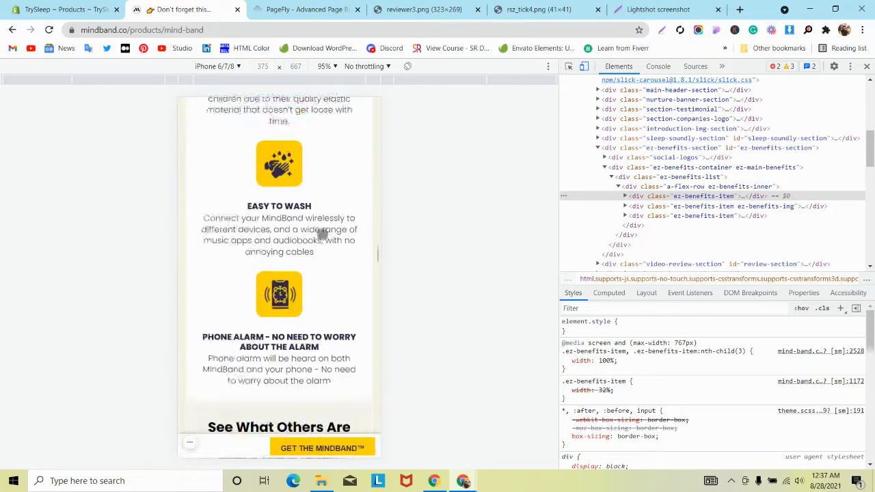
{"action": "scroll", "coordinate": [319, 238], "scroll_direction": "down", "scroll_amount": 2}
Switch the PageFly editor to the Mobile view and select the white benefits row
{"action": "left_click", "coordinate": [316, 11]}
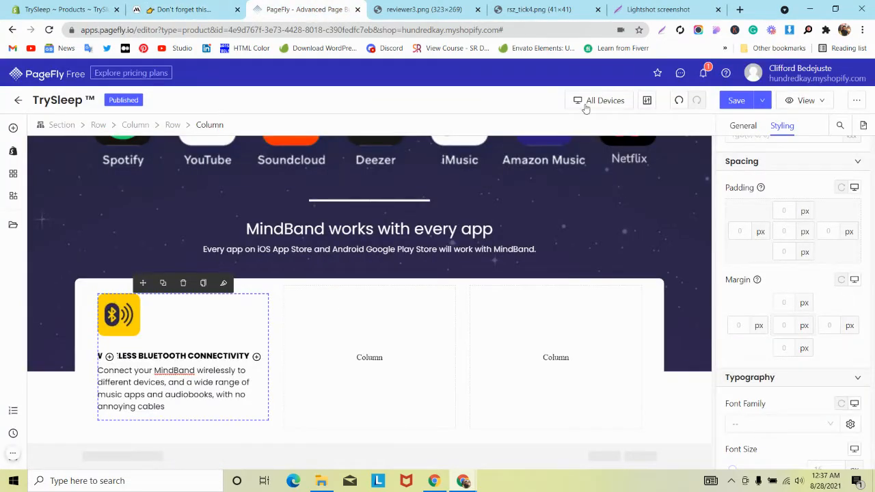
{"action": "mouse_move", "coordinate": [586, 101]}
{"action": "left_click", "coordinate": [589, 177]}
{"action": "scroll", "coordinate": [326, 212], "scroll_direction": "down", "scroll_amount": 11}
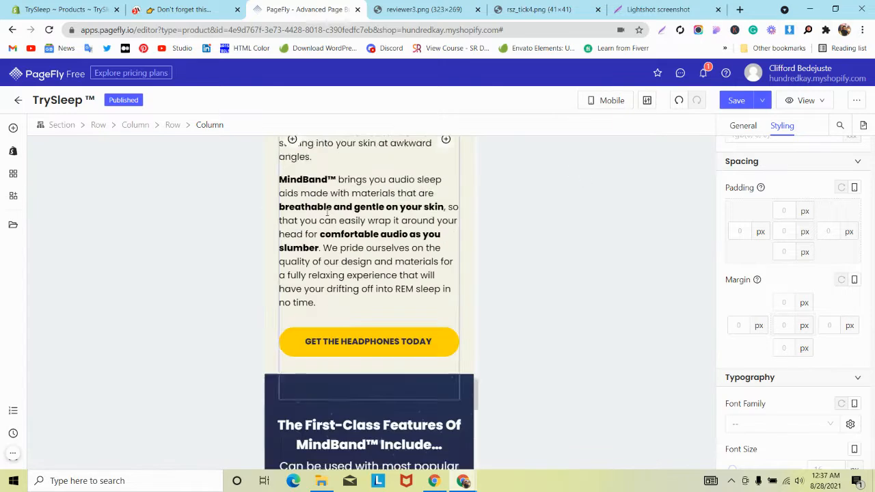
{"action": "scroll", "coordinate": [327, 215], "scroll_direction": "up", "scroll_amount": 2}
{"action": "scroll", "coordinate": [304, 206], "scroll_direction": "down", "scroll_amount": 2}
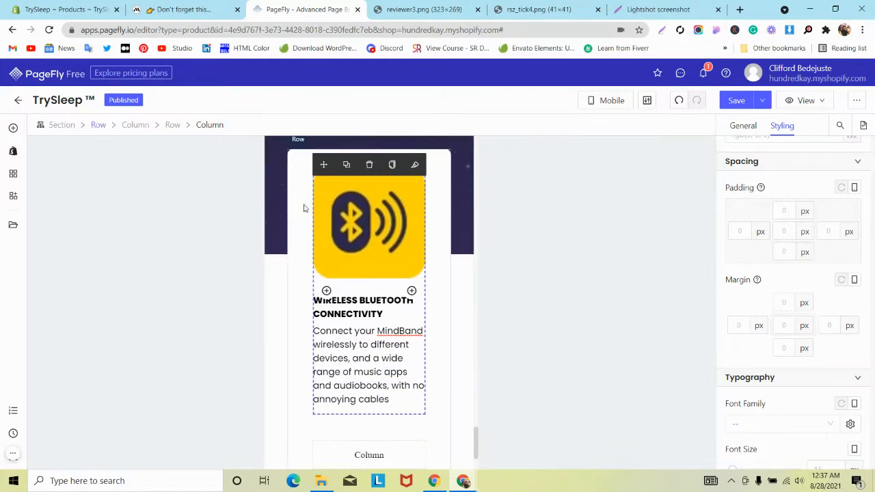
{"action": "left_click", "coordinate": [304, 206]}
Compare with the MindBand mobile layout and set the PageFly benefits row's mobile padding to 0 px on all sides
{"action": "left_click", "coordinate": [183, 10]}
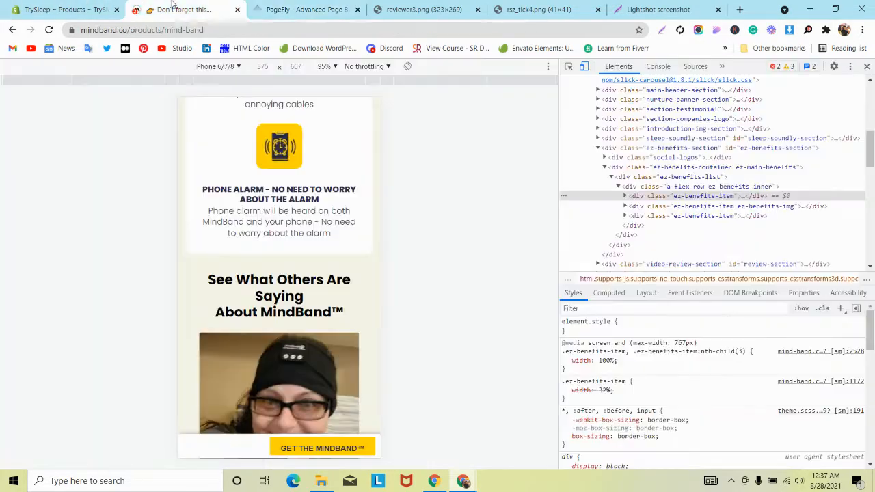
{"action": "scroll", "coordinate": [258, 163], "scroll_direction": "up", "scroll_amount": 5}
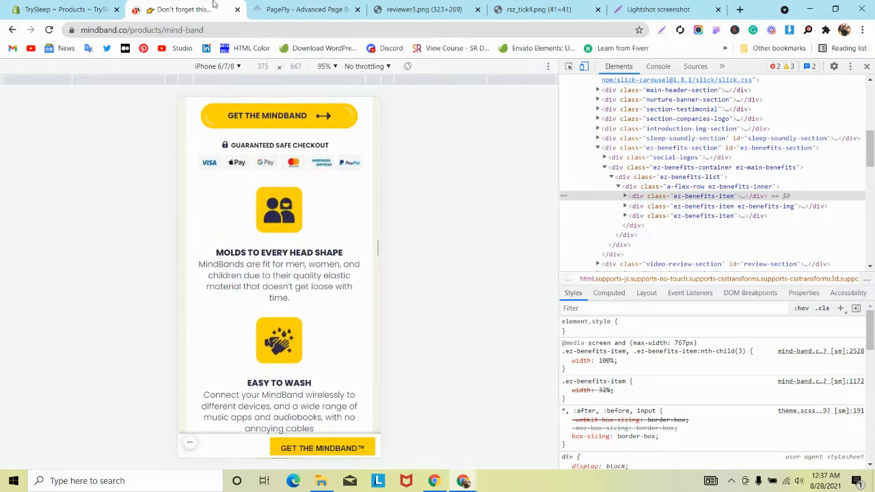
{"action": "left_click", "coordinate": [303, 8]}
{"action": "left_click", "coordinate": [200, 4]}
{"action": "scroll", "coordinate": [231, 116], "scroll_direction": "up", "scroll_amount": 10}
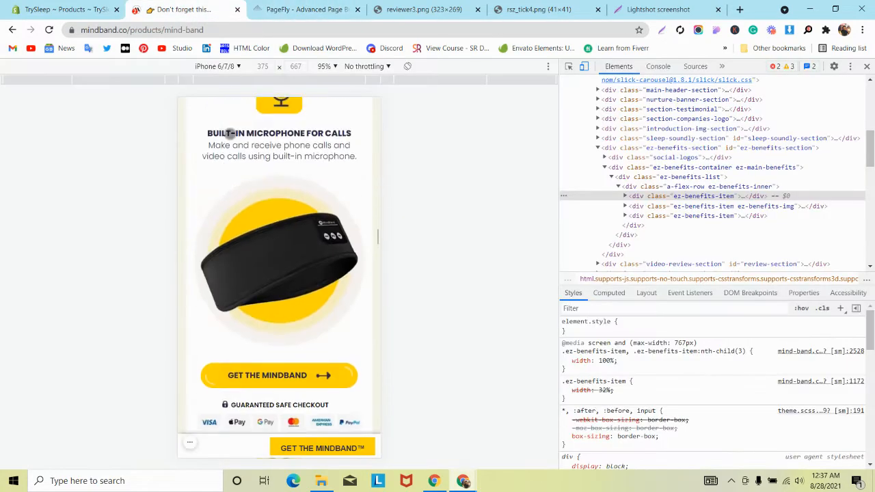
{"action": "scroll", "coordinate": [230, 134], "scroll_direction": "down", "scroll_amount": 3}
{"action": "left_click", "coordinate": [300, 7]}
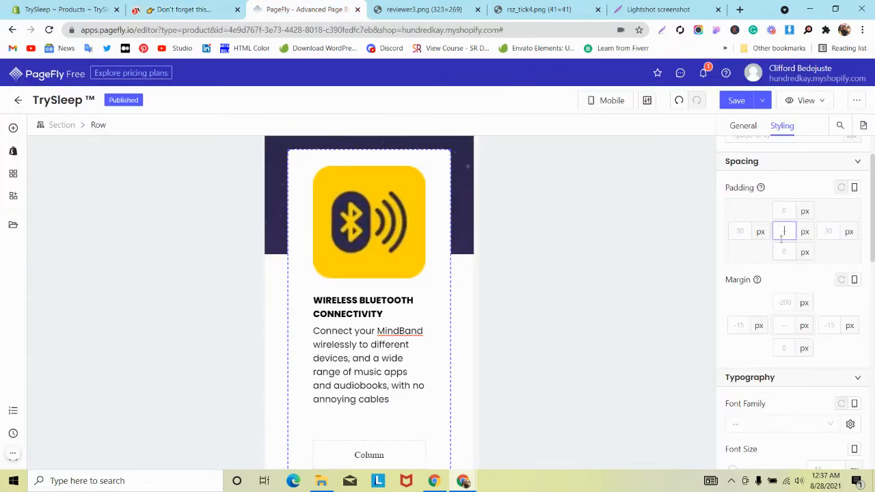
{"action": "type", "text": "0"}
Set the Bluetooth icon's image width to 85 px for the mobile layout
{"action": "left_click", "coordinate": [420, 227]}
{"action": "scroll", "coordinate": [804, 304], "scroll_direction": "down", "scroll_amount": 1}
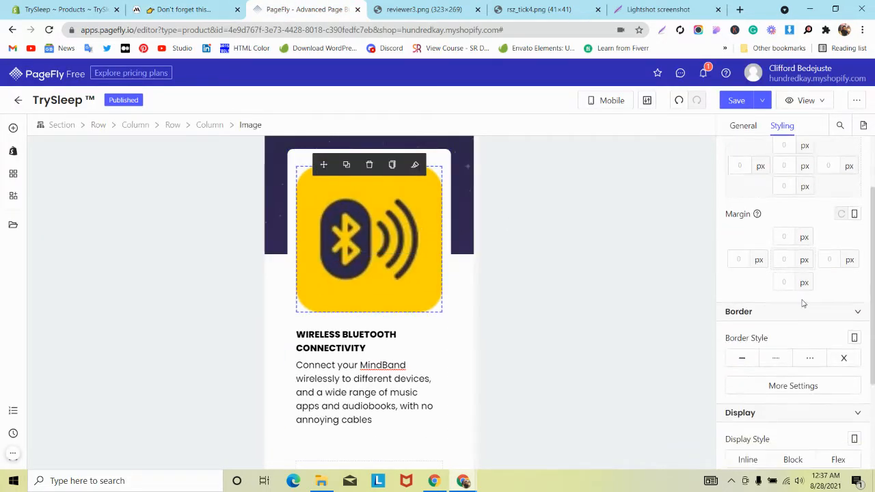
{"action": "left_click", "coordinate": [738, 128]}
{"action": "scroll", "coordinate": [819, 273], "scroll_direction": "down", "scroll_amount": 5}
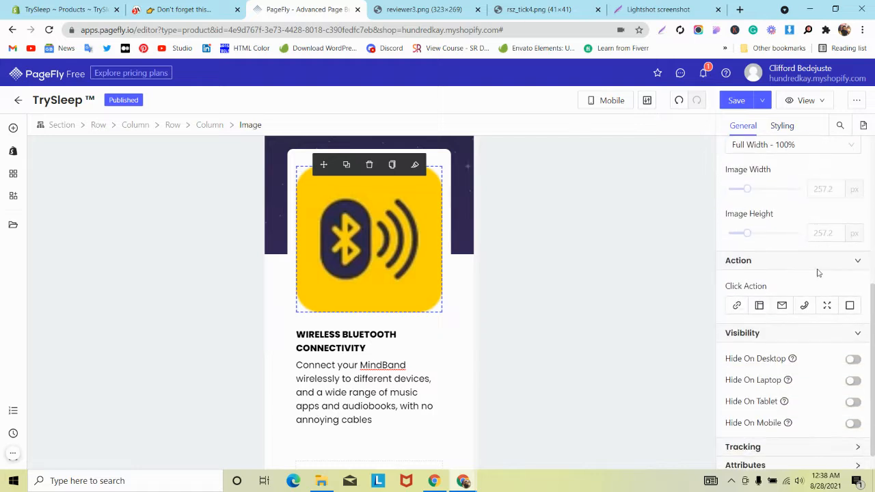
{"action": "left_click", "coordinate": [826, 189]}
{"action": "type", "text": "85"}
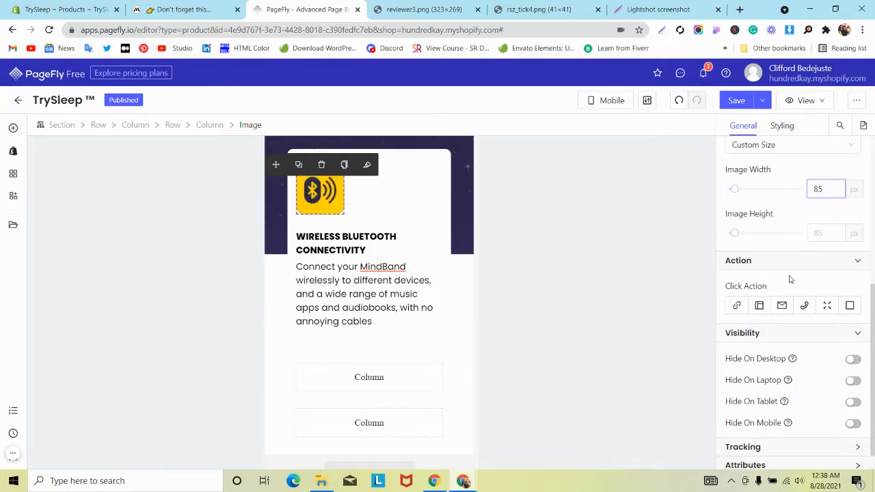
Review the styling of the benefit's description paragraph and the surrounding sections in the mobile layout
{"action": "scroll", "coordinate": [387, 308], "scroll_direction": "down", "scroll_amount": 1}
{"action": "left_click", "coordinate": [387, 282]}
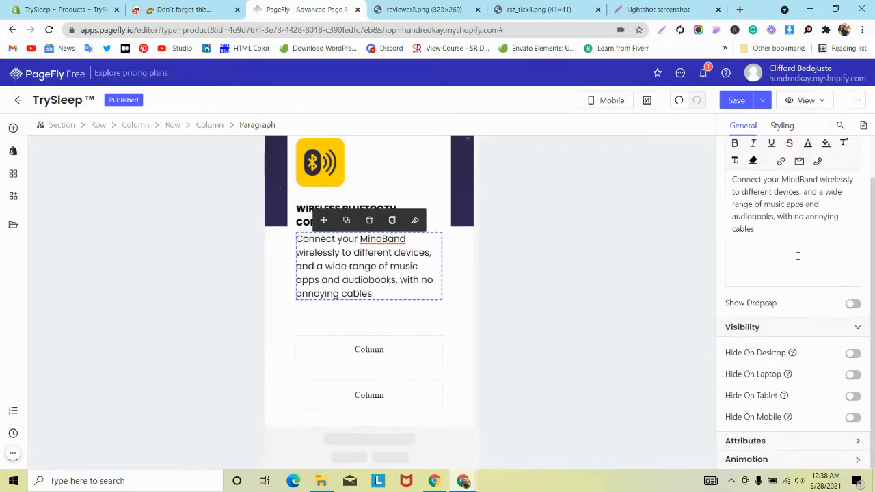
{"action": "left_click", "coordinate": [782, 126]}
{"action": "scroll", "coordinate": [793, 240], "scroll_direction": "down", "scroll_amount": 4}
{"action": "scroll", "coordinate": [458, 244], "scroll_direction": "up", "scroll_amount": 3}
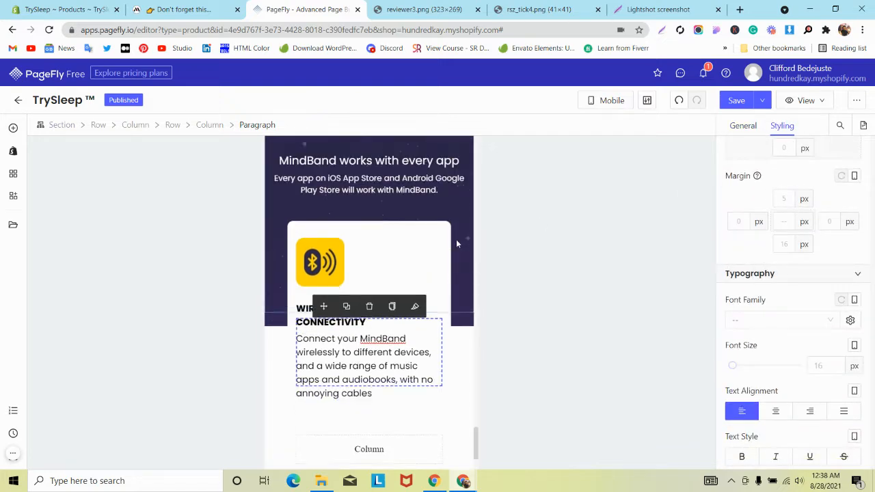
{"action": "left_click", "coordinate": [459, 257]}
{"action": "scroll", "coordinate": [459, 259], "scroll_direction": "down", "scroll_amount": 3}
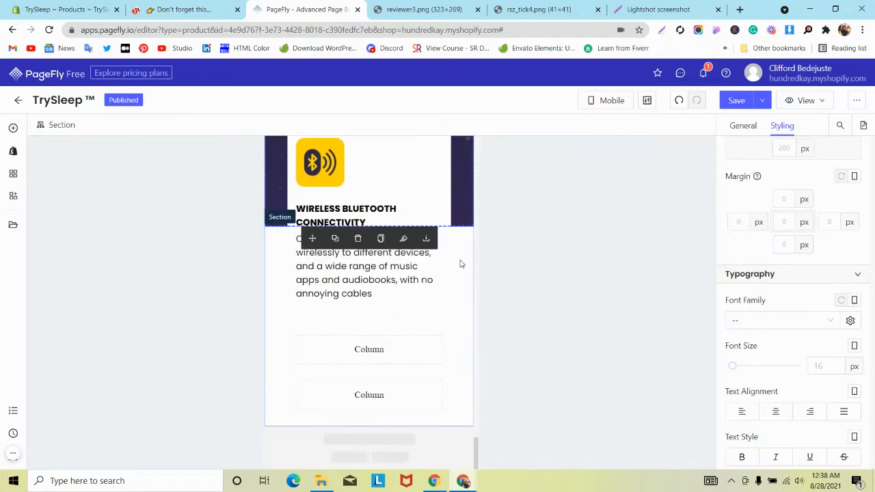
{"action": "scroll", "coordinate": [476, 280], "scroll_direction": "up", "scroll_amount": 3}
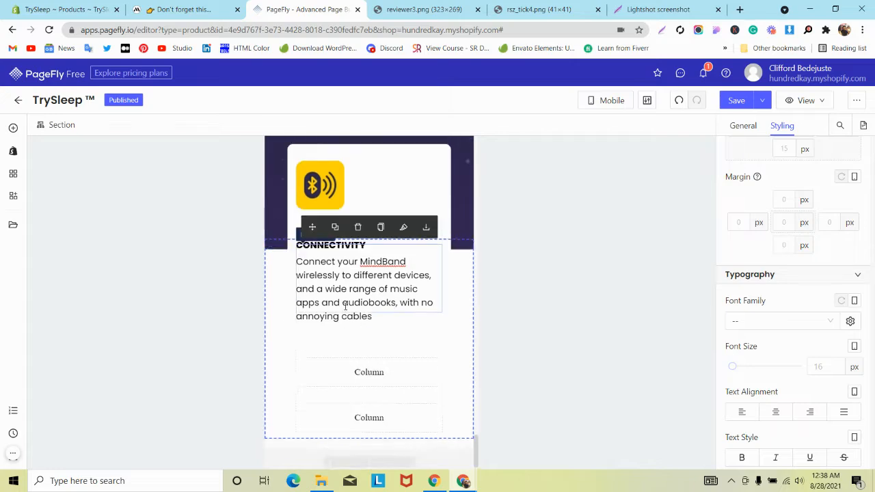
Switch to the MindBand page, reopen the developer tools in desktop view and start picking an element to inspect
{"action": "left_click", "coordinate": [183, 10]}
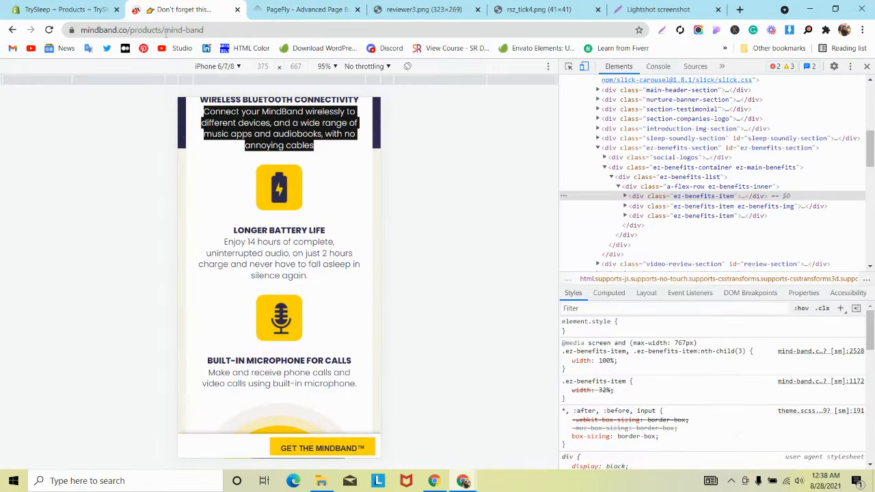
{"action": "left_click", "coordinate": [868, 67]}
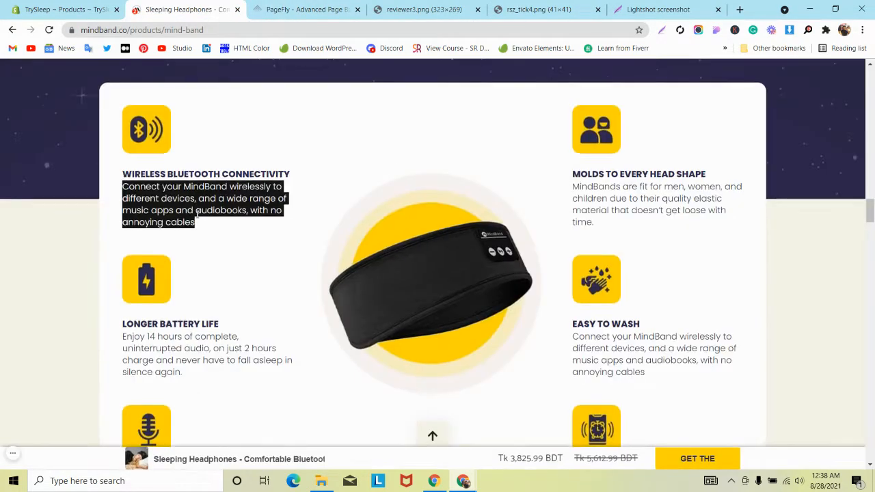
{"action": "right_click", "coordinate": [30, 221]}
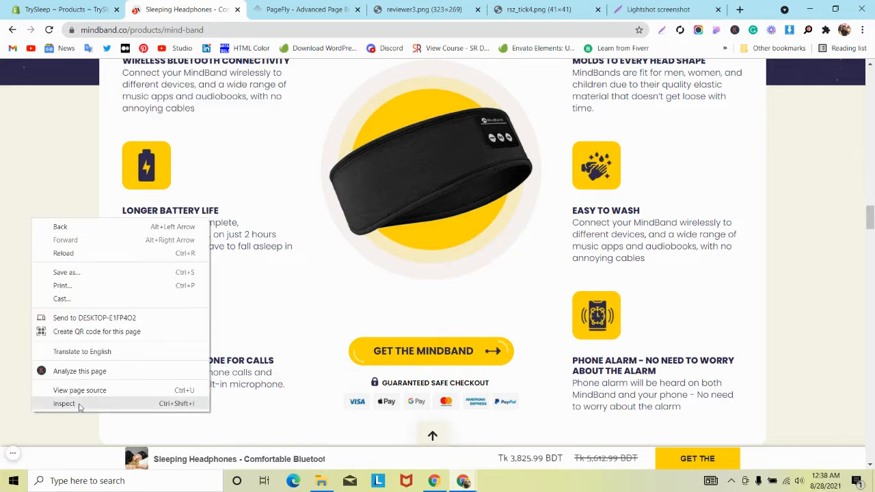
{"action": "left_click", "coordinate": [46, 401]}
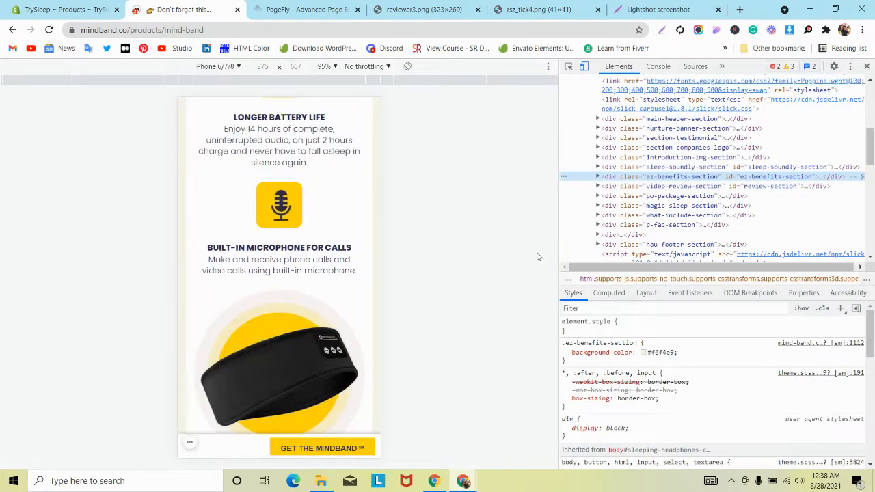
{"action": "left_click", "coordinate": [582, 67]}
{"action": "left_click", "coordinate": [570, 68]}
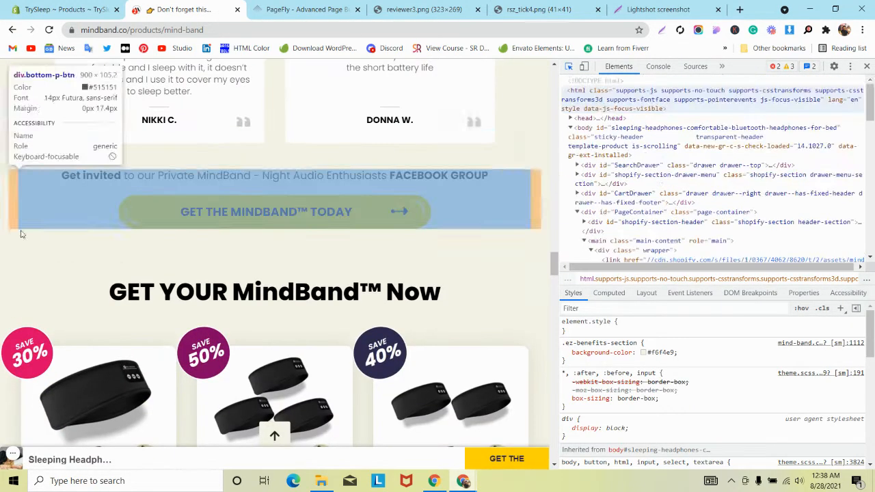
Inspect the MindBand page's ez-benefits-container element and read through its style rules
{"action": "scroll", "coordinate": [10, 213], "scroll_direction": "up", "scroll_amount": 7}
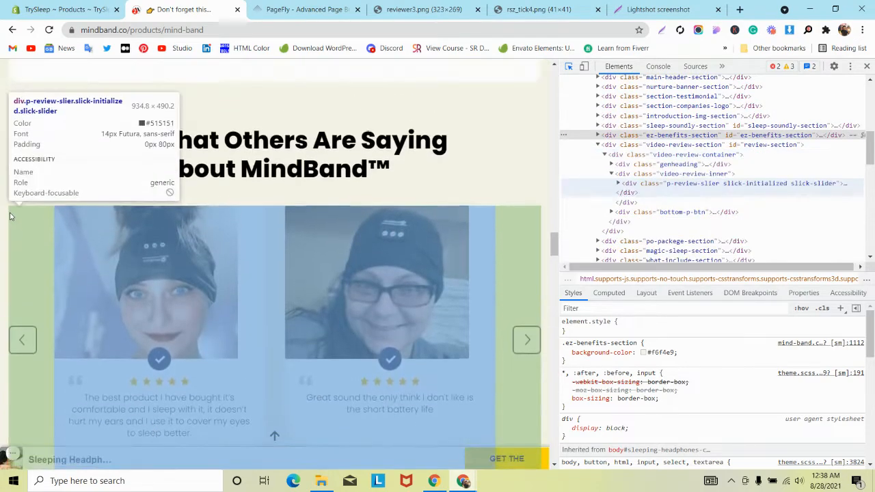
{"action": "scroll", "coordinate": [13, 174], "scroll_direction": "up", "scroll_amount": 10}
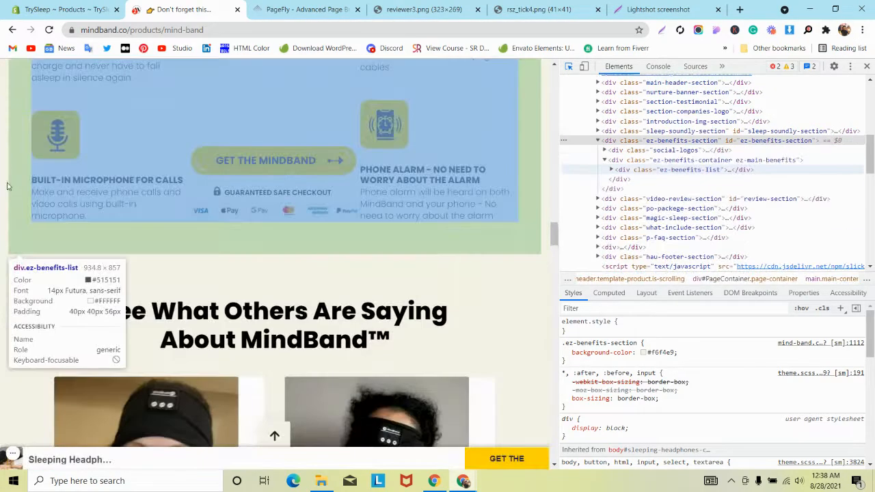
{"action": "scroll", "coordinate": [2, 280], "scroll_direction": "down", "scroll_amount": 5}
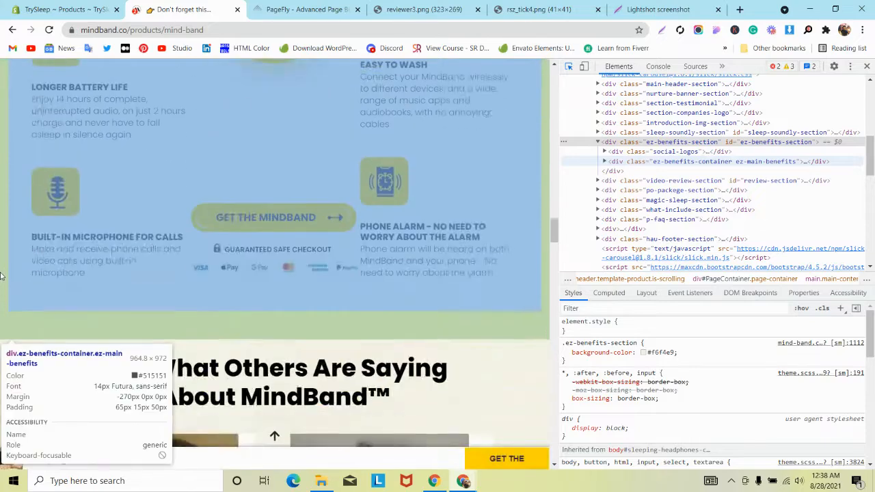
{"action": "left_click", "coordinate": [2, 280]}
{"action": "scroll", "coordinate": [709, 362], "scroll_direction": "down", "scroll_amount": 5}
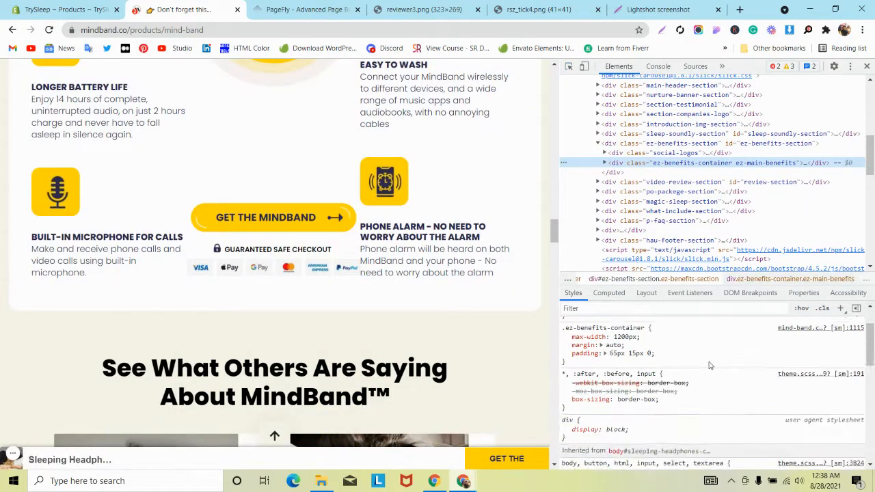
{"action": "scroll", "coordinate": [371, 336], "scroll_direction": "down", "scroll_amount": 2}
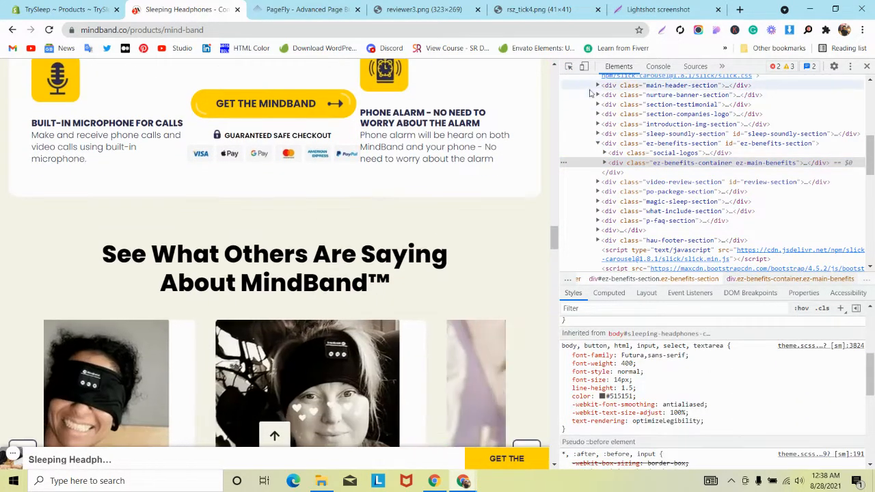
Examine the style rules of the MindBand page's benefits container and of the "See What Others Are Saying" heading
{"action": "left_click", "coordinate": [570, 66]}
{"action": "left_click", "coordinate": [527, 209]}
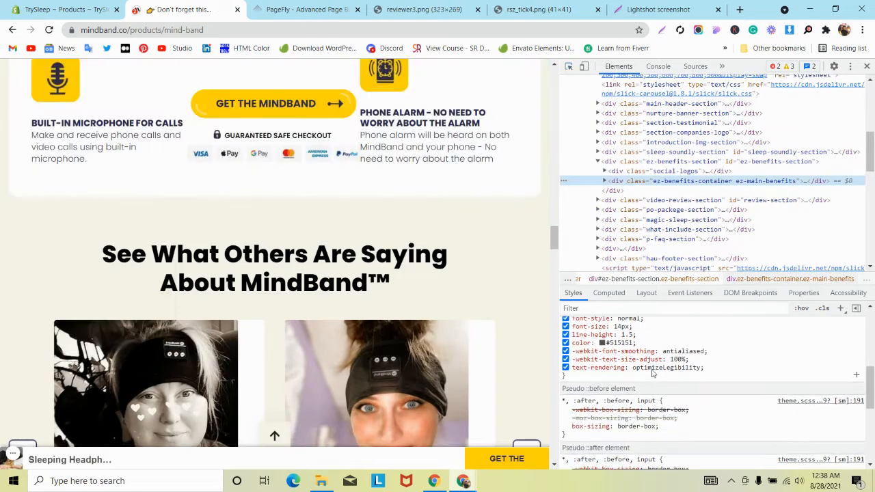
{"action": "scroll", "coordinate": [653, 374], "scroll_direction": "down", "scroll_amount": 10}
{"action": "scroll", "coordinate": [653, 374], "scroll_direction": "up", "scroll_amount": 8}
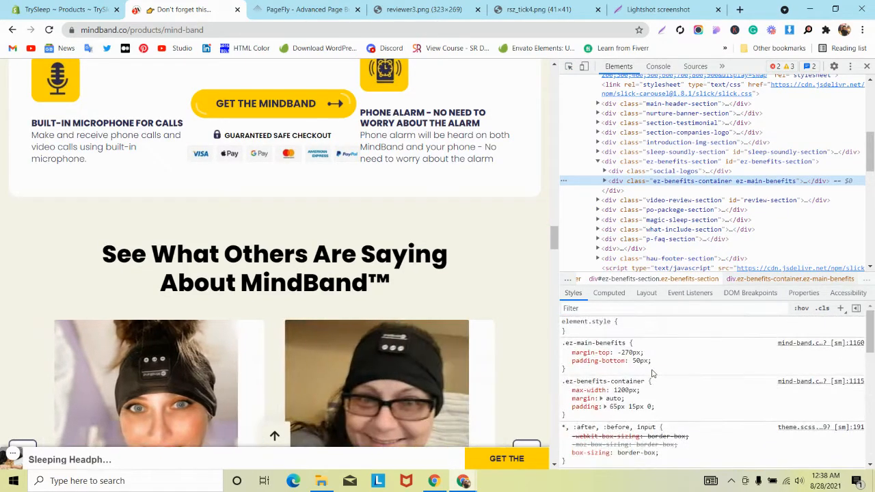
{"action": "key", "text": "ctrl+shift+c"}
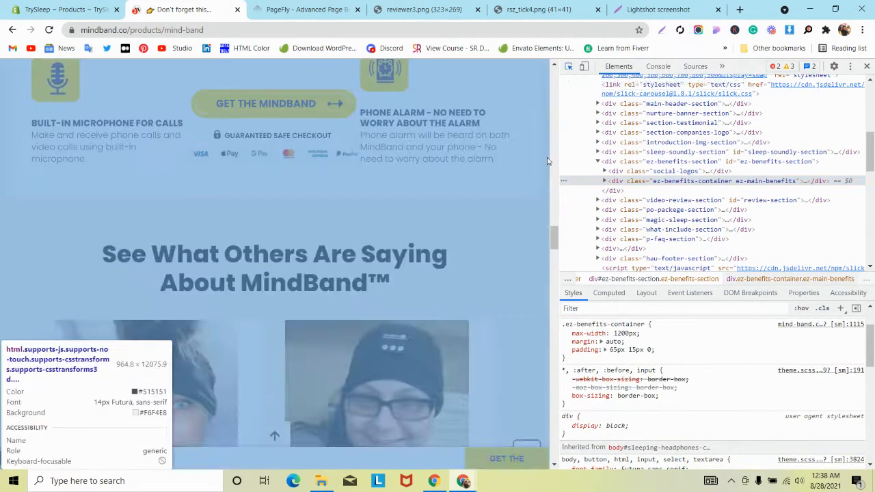
{"action": "left_click", "coordinate": [524, 256]}
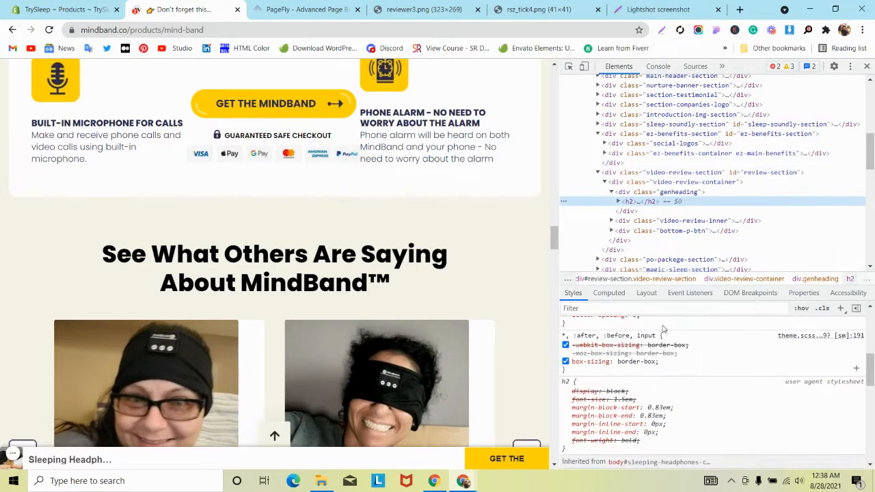
{"action": "scroll", "coordinate": [547, 260], "scroll_direction": "down", "scroll_amount": 5}
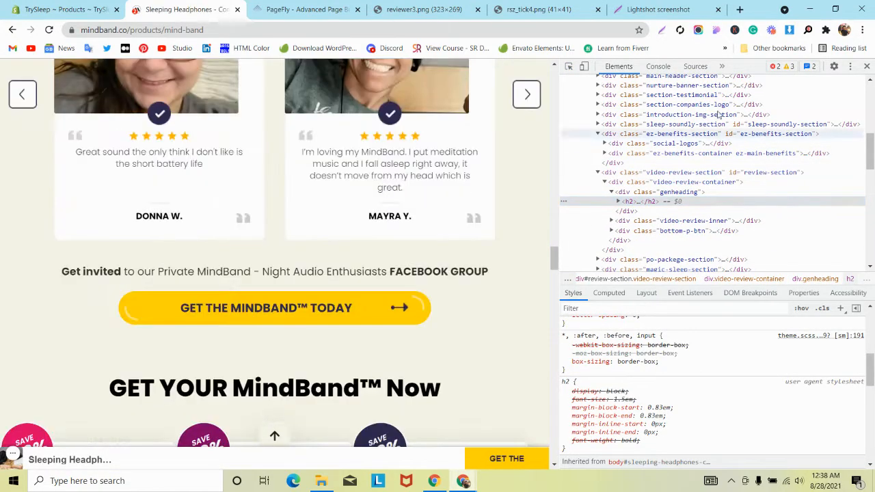
Dock the developer tools below the page and inspect the style rules of the video-review-section element
{"action": "left_click", "coordinate": [851, 66]}
{"action": "left_click", "coordinate": [835, 83]}
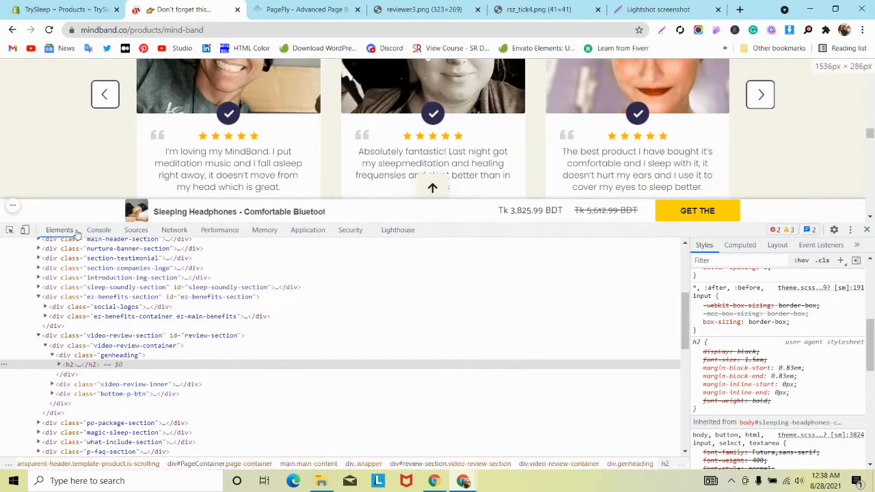
{"action": "left_click", "coordinate": [10, 230]}
{"action": "left_click", "coordinate": [63, 145]}
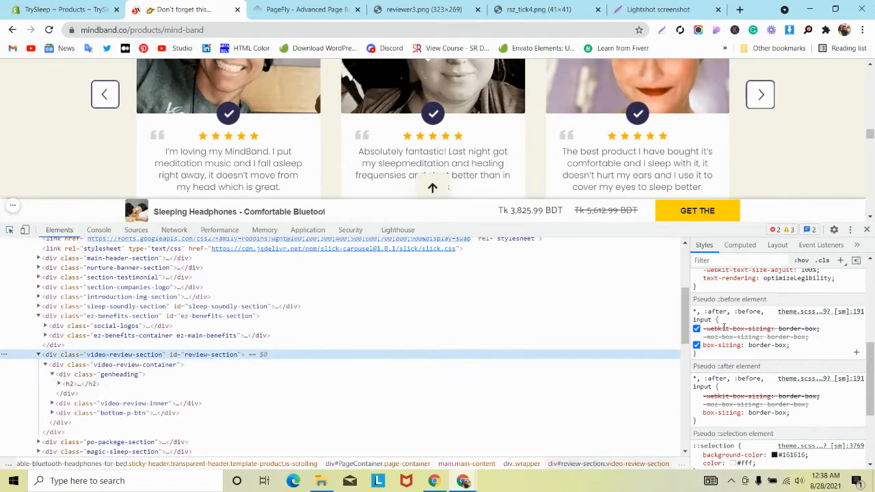
{"action": "scroll", "coordinate": [801, 365], "scroll_direction": "down", "scroll_amount": 3}
{"action": "scroll", "coordinate": [804, 368], "scroll_direction": "up", "scroll_amount": 4}
{"action": "scroll", "coordinate": [804, 368], "scroll_direction": "up", "scroll_amount": 3}
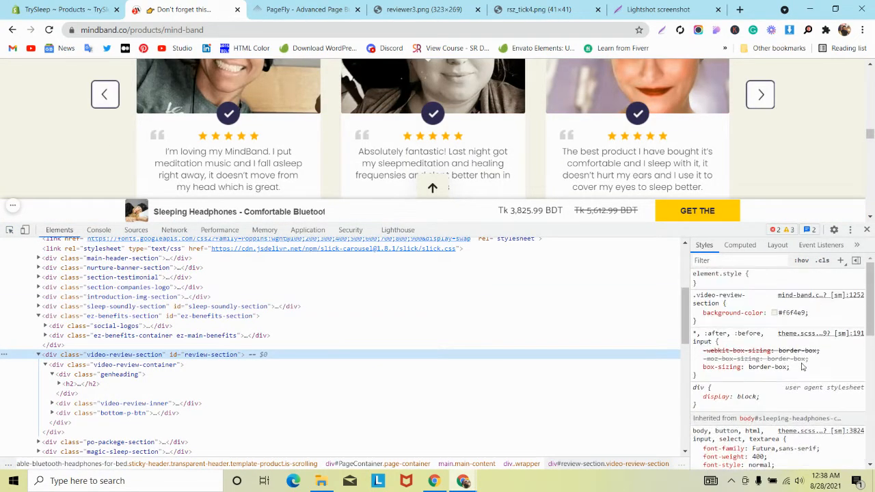
Copy the video-review-section's background color hex code #f6f4e9
{"action": "left_click", "coordinate": [774, 312]}
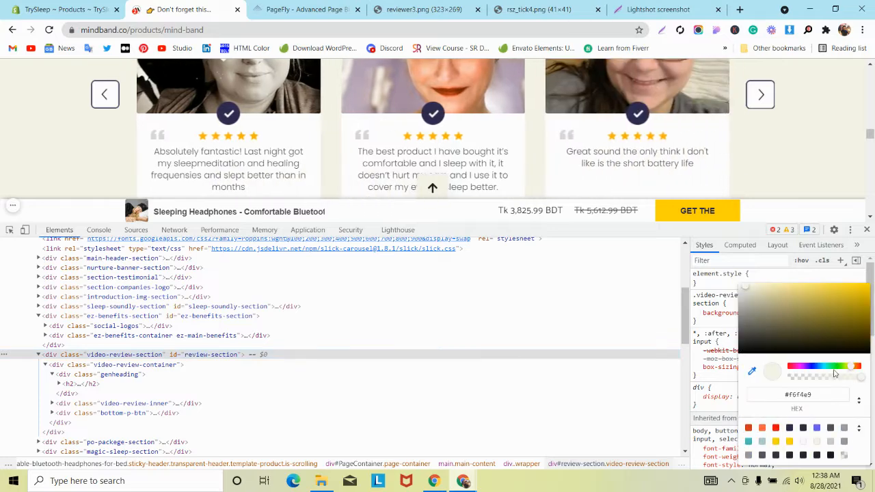
{"action": "double_click", "coordinate": [798, 394]}
{"action": "key", "text": "ctrl+c"}
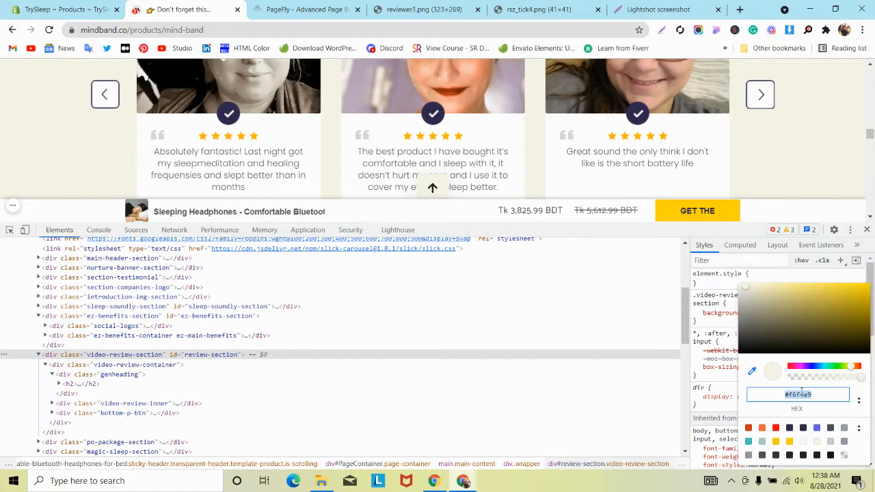
Switch to the PageFly editor, change to All Devices view and set the selected section's background color to F6F4E9
{"action": "left_click", "coordinate": [290, 10]}
{"action": "left_click", "coordinate": [602, 100]}
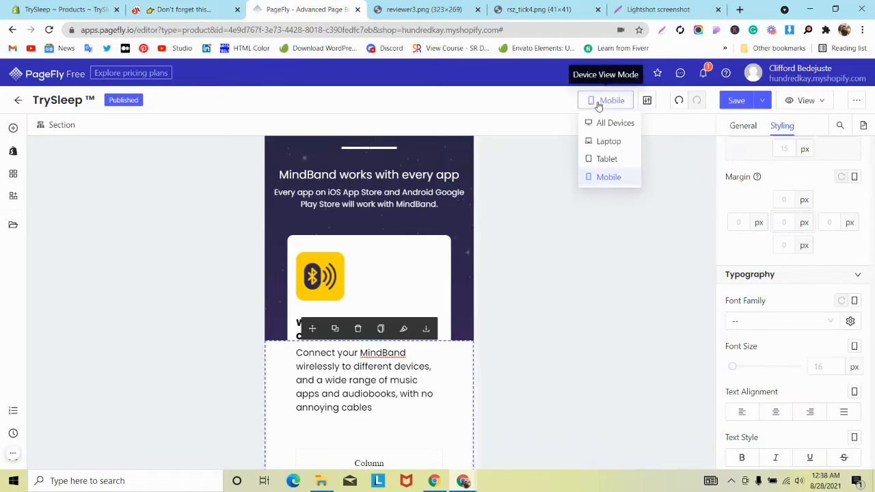
{"action": "left_click", "coordinate": [593, 121]}
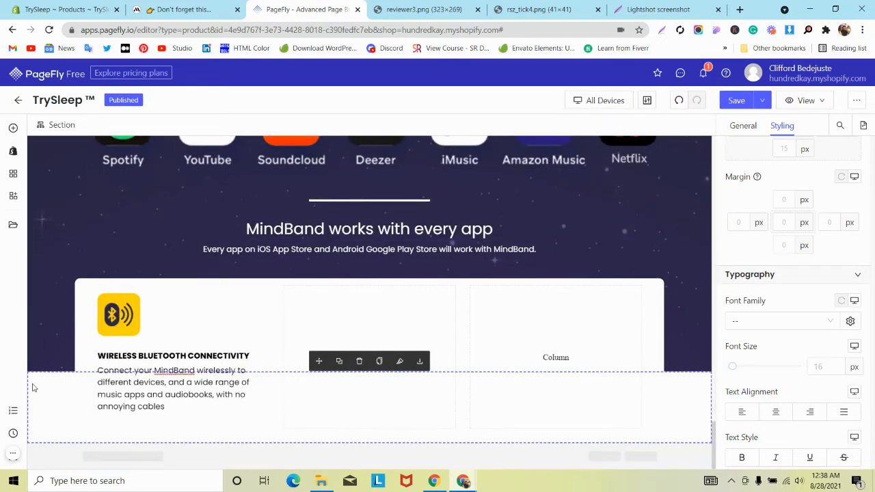
{"action": "scroll", "coordinate": [810, 274], "scroll_direction": "down", "scroll_amount": 5}
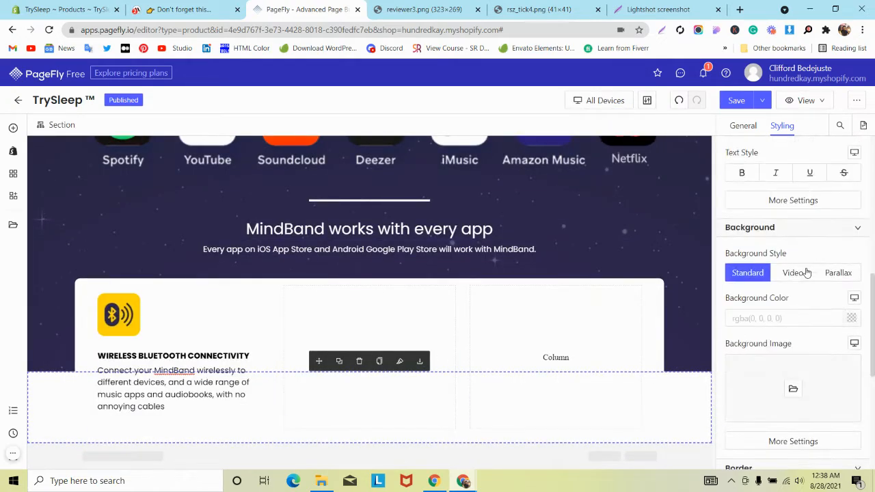
{"action": "left_click", "coordinate": [848, 262]}
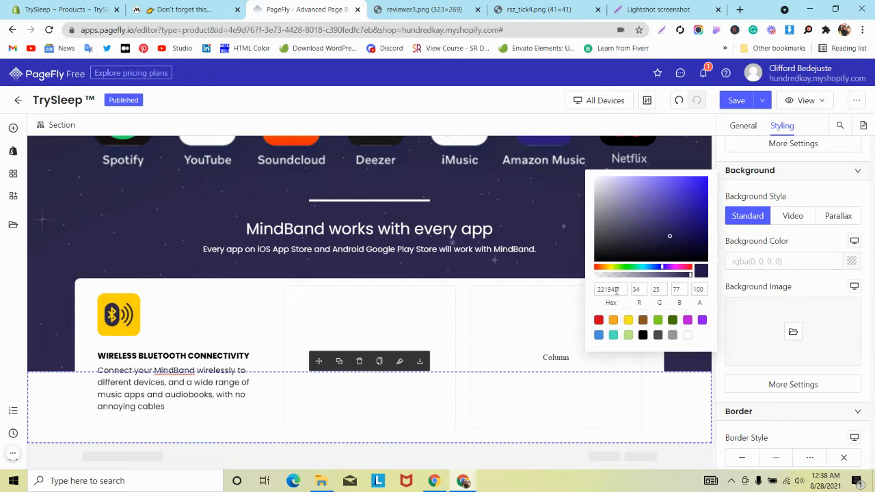
{"action": "key", "text": "ctrl+v"}
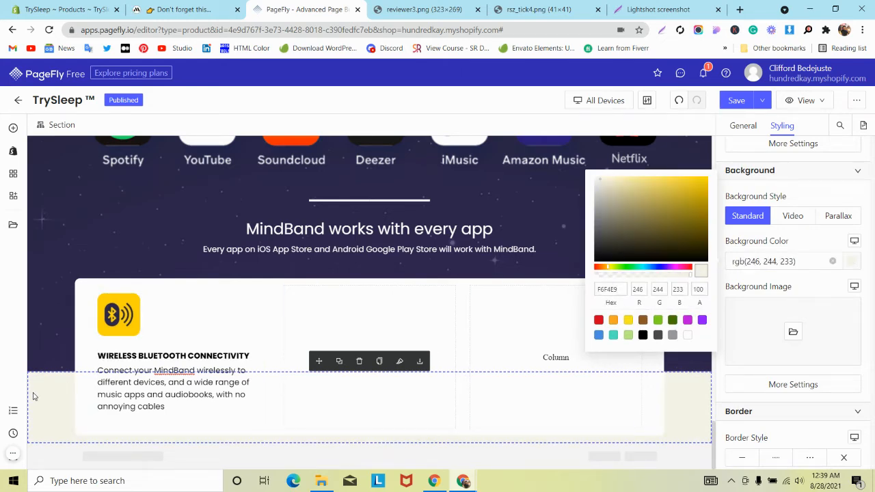
Check the MindBand page's benefits card for reference and add an Image element to the middle column of the PageFly card
{"action": "left_click", "coordinate": [180, 7]}
{"action": "scroll", "coordinate": [352, 140], "scroll_direction": "down", "scroll_amount": 5}
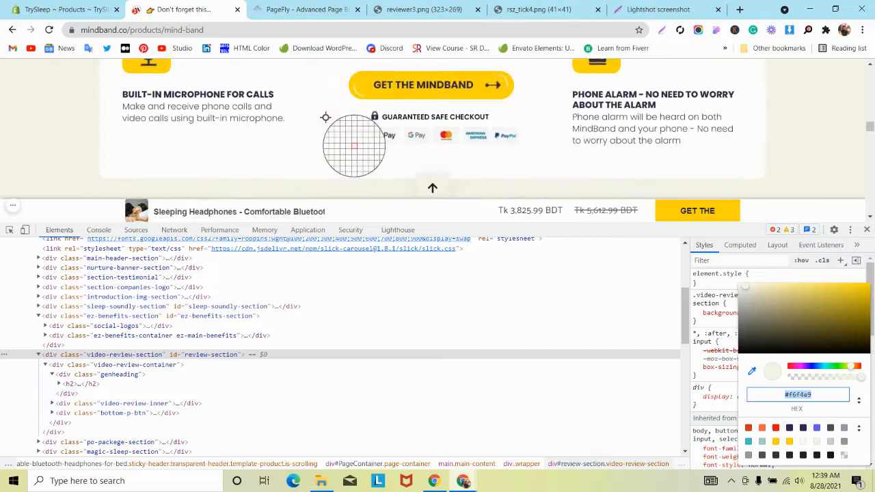
{"action": "scroll", "coordinate": [488, 90], "scroll_direction": "up", "scroll_amount": 2}
{"action": "left_click", "coordinate": [319, 8]}
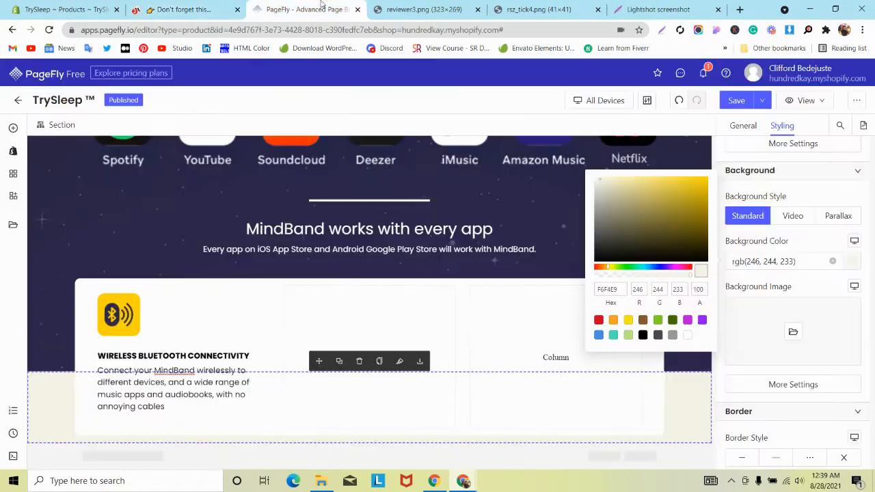
{"action": "left_click", "coordinate": [19, 129]}
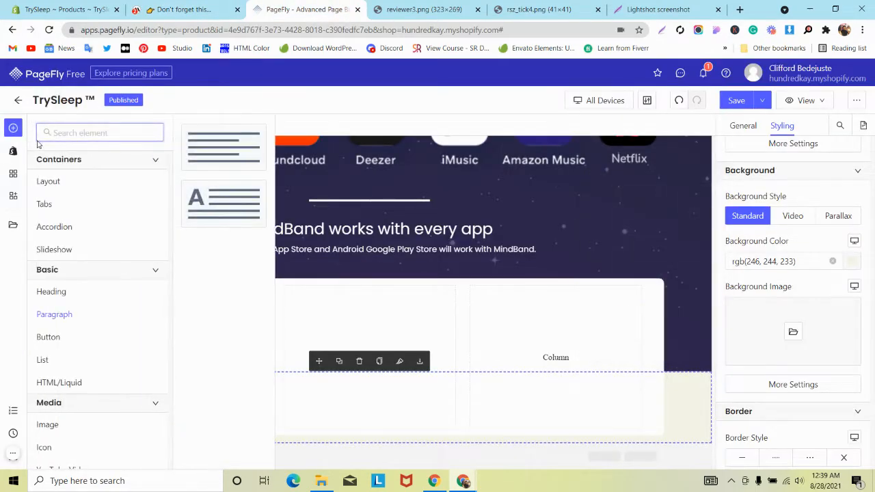
{"action": "type", "text": "im"}
{"action": "mouse_move", "coordinate": [59, 186]}
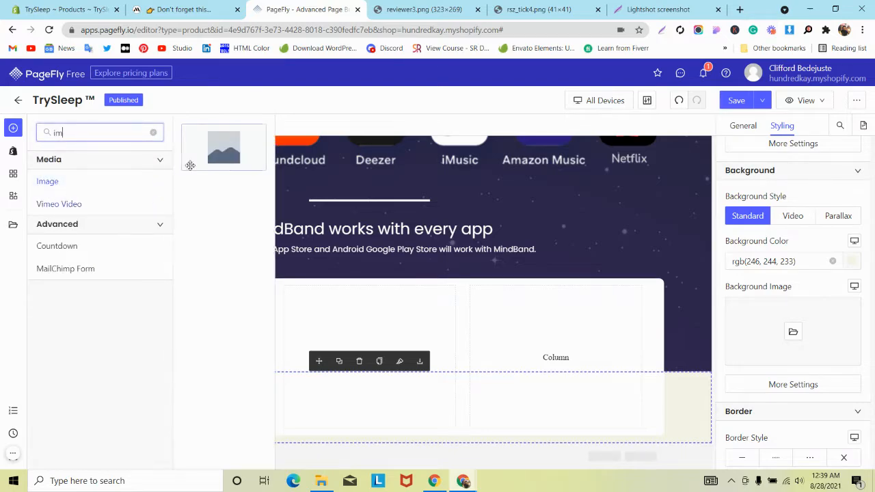
{"action": "left_click_drag", "start_coordinate": [190, 165], "coordinate": [336, 307]}
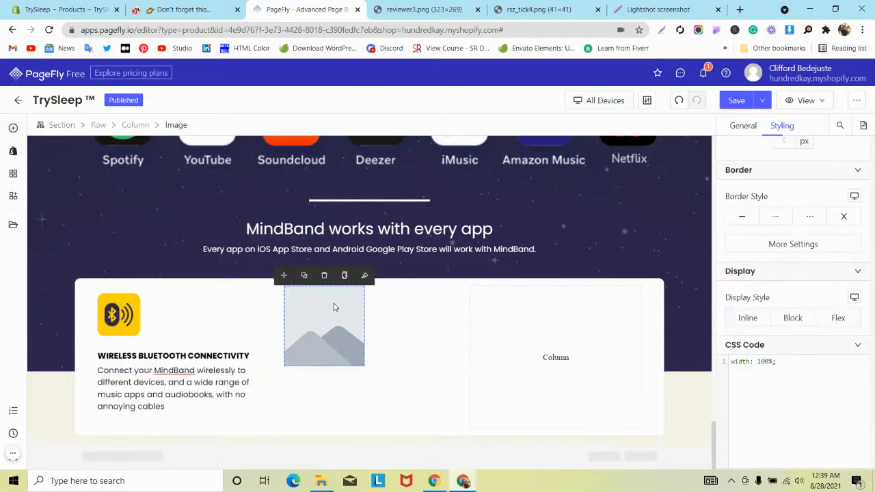
Center-align the content of the benefits card's middle column
{"action": "left_click", "coordinate": [428, 305]}
{"action": "scroll", "coordinate": [791, 238], "scroll_direction": "down", "scroll_amount": 1}
{"action": "left_click", "coordinate": [777, 230]}
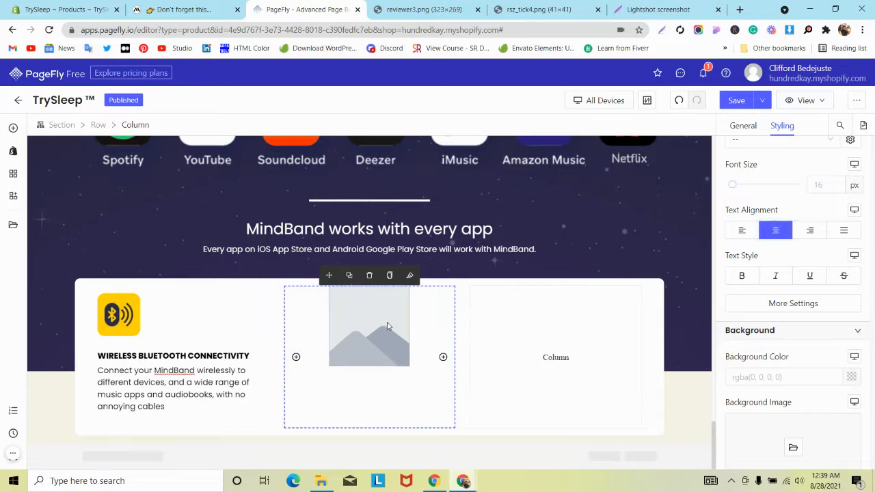
Upload rsz_main-benefit from the Project folder and use it as the middle column's image
{"action": "left_click", "coordinate": [387, 329]}
{"action": "left_click", "coordinate": [744, 129]}
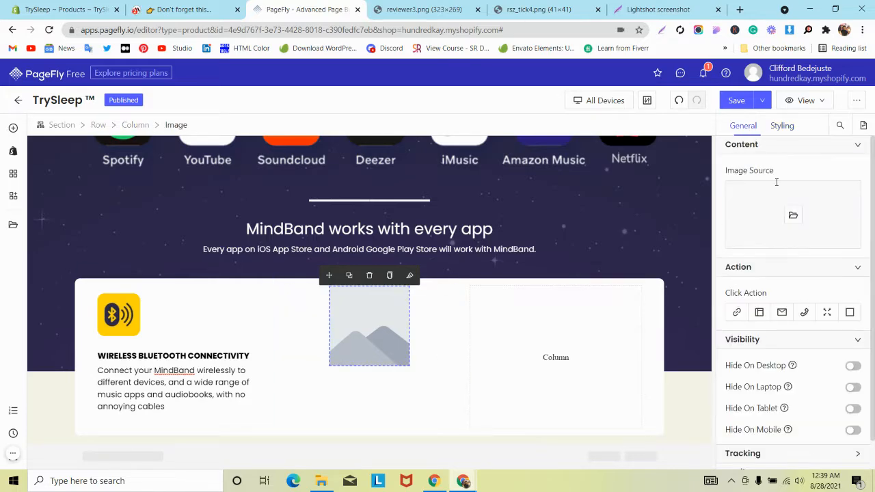
{"action": "left_click", "coordinate": [792, 214]}
{"action": "left_click", "coordinate": [646, 176]}
{"action": "scroll", "coordinate": [310, 141], "scroll_direction": "down", "scroll_amount": 5}
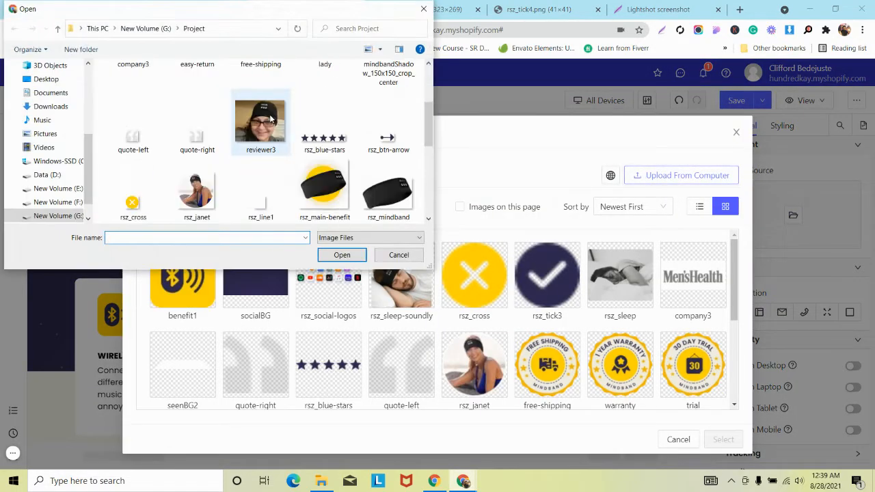
{"action": "scroll", "coordinate": [309, 141], "scroll_direction": "up", "scroll_amount": 2}
{"action": "left_click", "coordinate": [309, 142]}
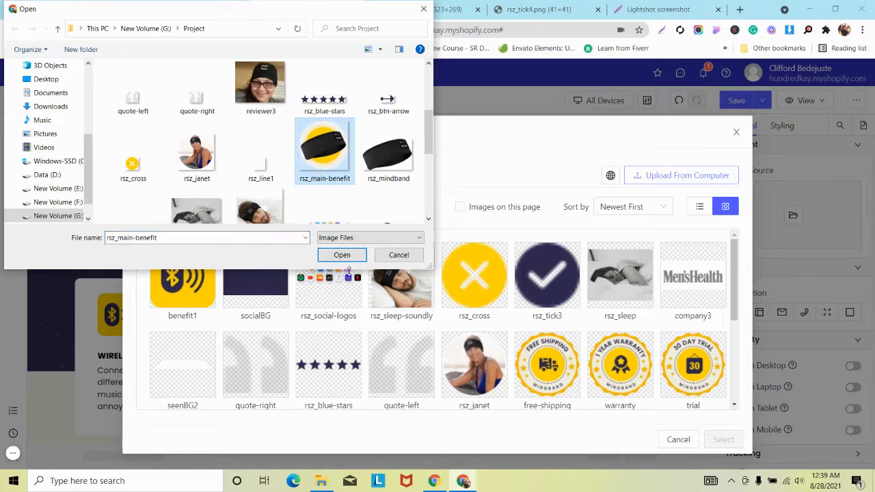
{"action": "left_click", "coordinate": [344, 256]}
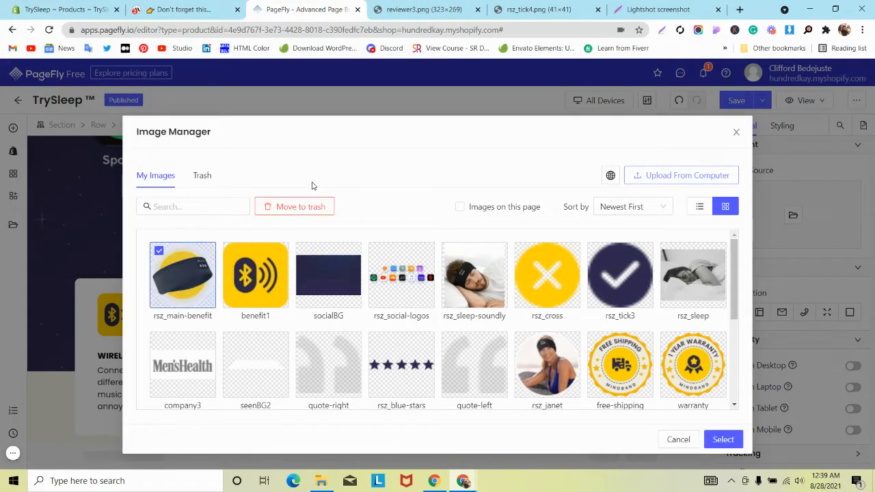
{"action": "left_click", "coordinate": [725, 441]}
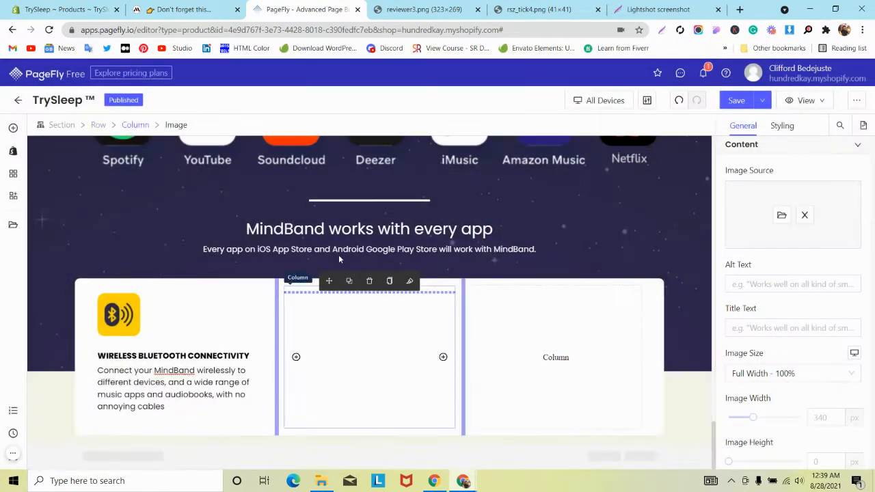
Set the benefits row's content position to center, and check the MindBand page's benefits card with the developer tools closed
{"action": "left_click", "coordinate": [78, 260]}
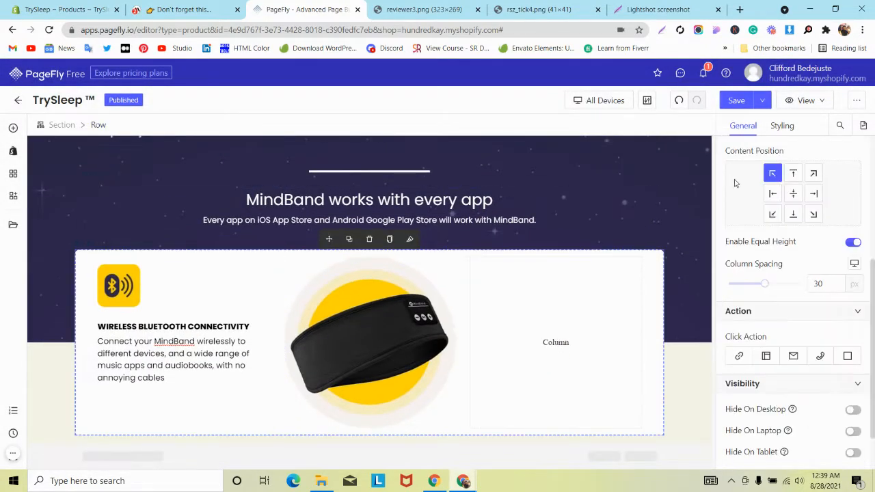
{"action": "left_click", "coordinate": [793, 193]}
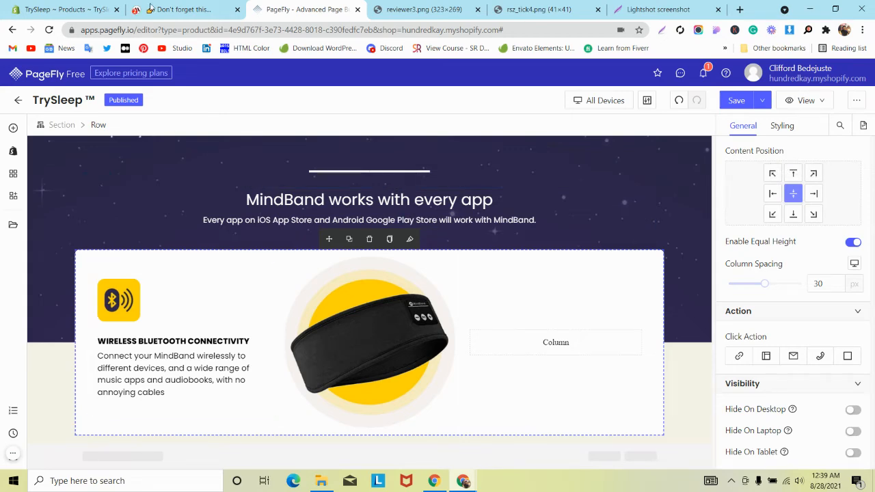
{"action": "left_click", "coordinate": [181, 9]}
{"action": "scroll", "coordinate": [600, 218], "scroll_direction": "down", "scroll_amount": 5}
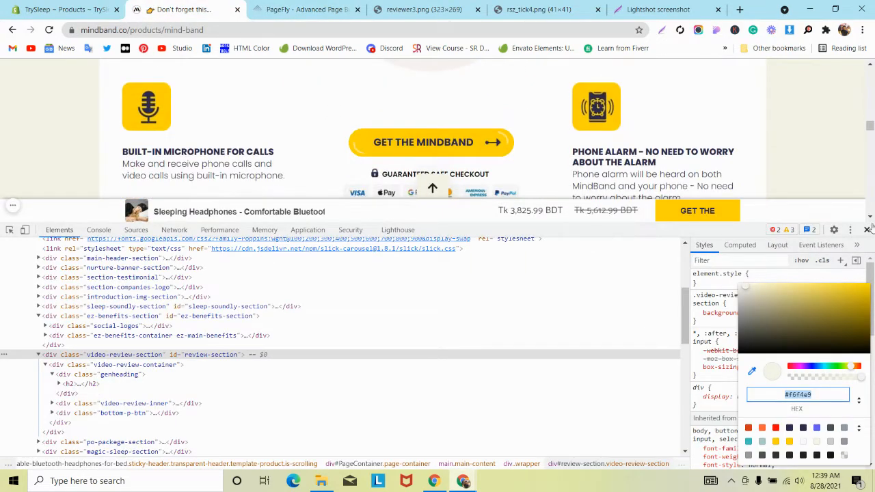
{"action": "key", "text": "F12"}
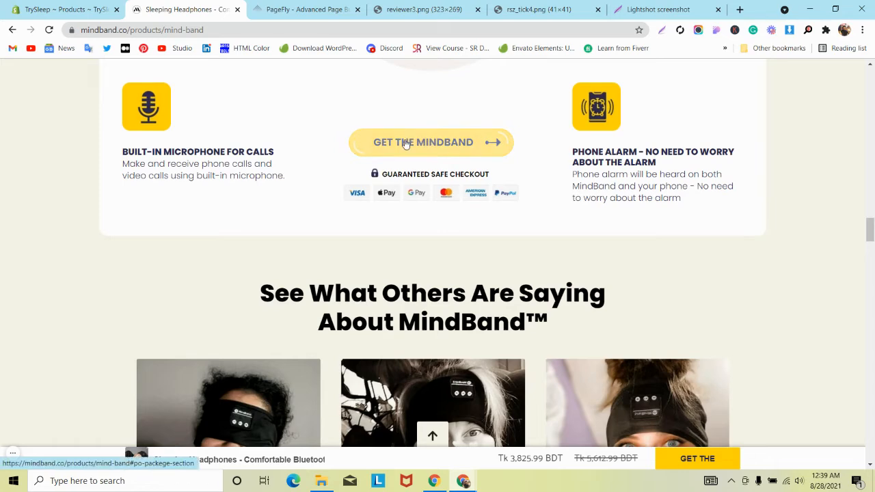
Return to the PageFly editor and duplicate the GET THE HEADPHONES TODAY button beside the sleeping man's photo
{"action": "left_click", "coordinate": [288, 11]}
{"action": "scroll", "coordinate": [315, 179], "scroll_direction": "up", "scroll_amount": 8}
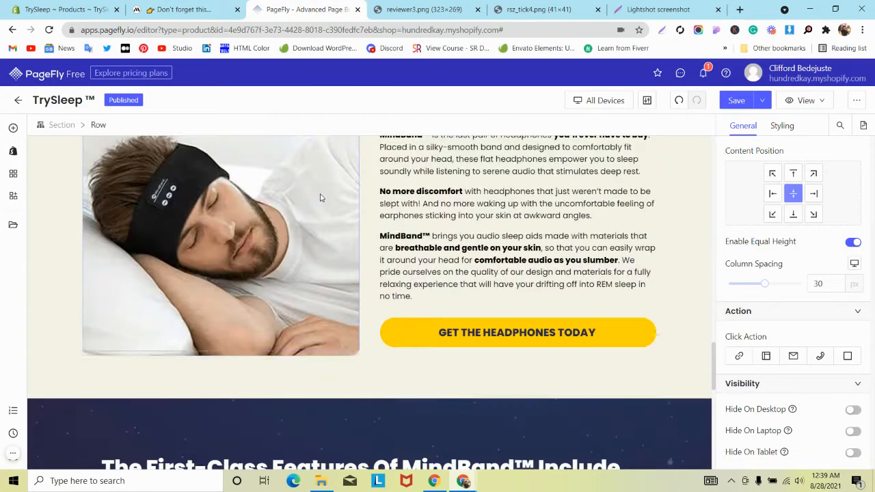
{"action": "scroll", "coordinate": [320, 198], "scroll_direction": "down", "scroll_amount": 1}
{"action": "left_click", "coordinate": [484, 232]}
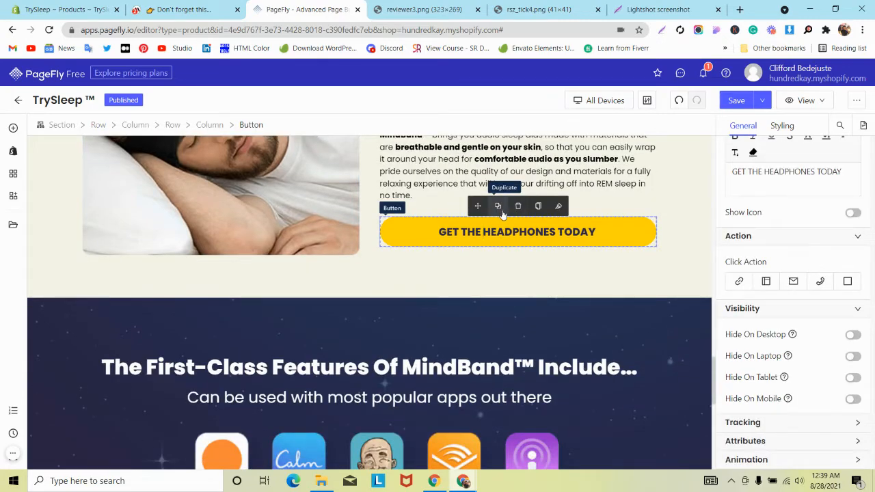
{"action": "left_click", "coordinate": [498, 205]}
Move the duplicated button into the First-Class Features section, directly above the app logos
{"action": "scroll", "coordinate": [383, 226], "scroll_direction": "down", "scroll_amount": 4}
{"action": "scroll", "coordinate": [388, 214], "scroll_direction": "up", "scroll_amount": 3}
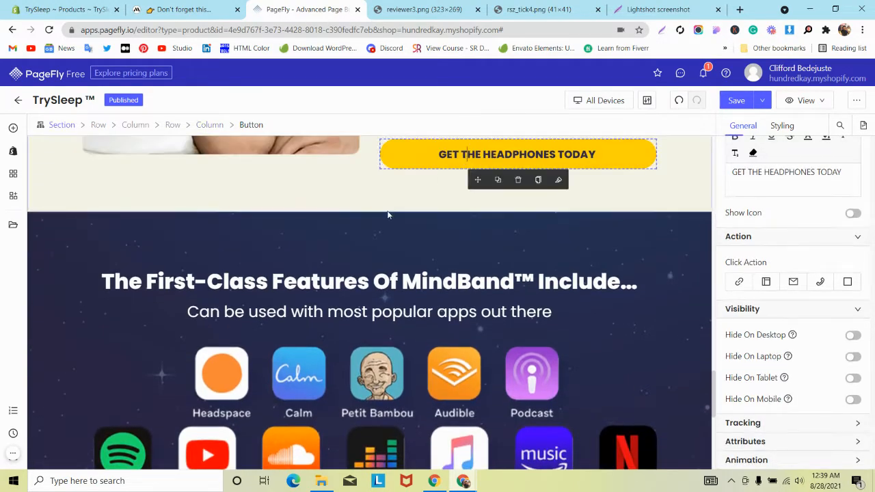
{"action": "scroll", "coordinate": [388, 215], "scroll_direction": "down", "scroll_amount": 2}
{"action": "scroll", "coordinate": [450, 172], "scroll_direction": "up", "scroll_amount": 2}
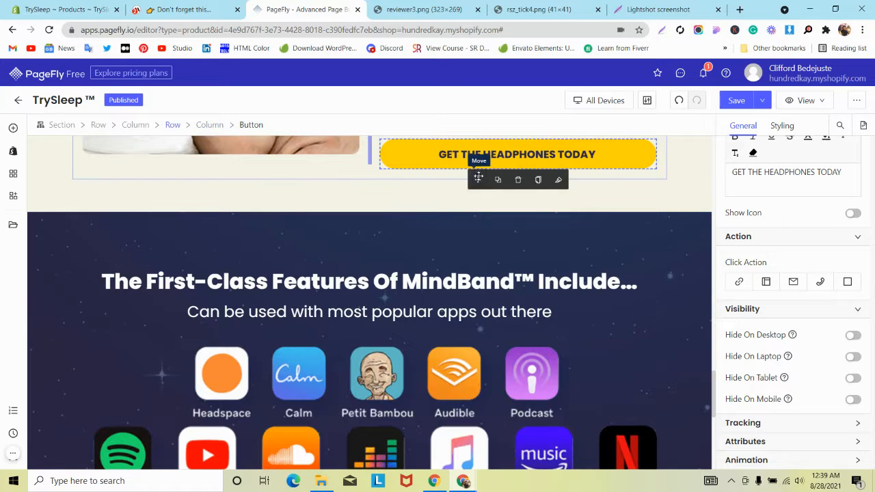
{"action": "left_click_drag", "start_coordinate": [479, 177], "coordinate": [423, 321]}
{"action": "scroll", "coordinate": [383, 274], "scroll_direction": "down", "scroll_amount": 3}
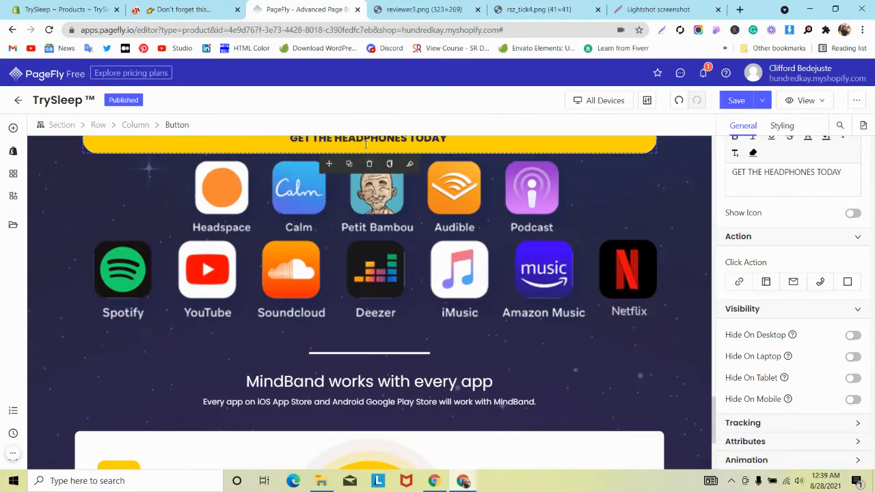
Try to move the button from above the app logos to below the benefits card's product image, and undo the move
{"action": "left_click_drag", "start_coordinate": [326, 164], "coordinate": [325, 302]}
{"action": "scroll", "coordinate": [325, 301], "scroll_direction": "down", "scroll_amount": 1}
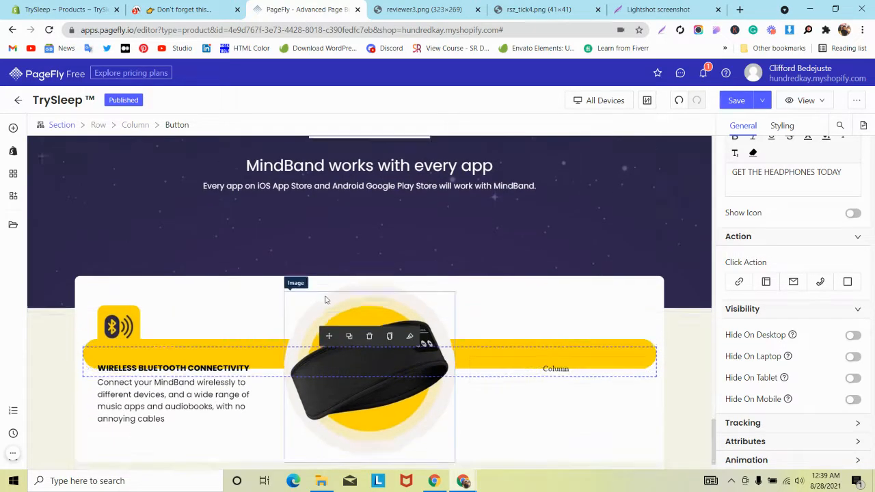
{"action": "left_click_drag", "start_coordinate": [332, 344], "coordinate": [339, 415]}
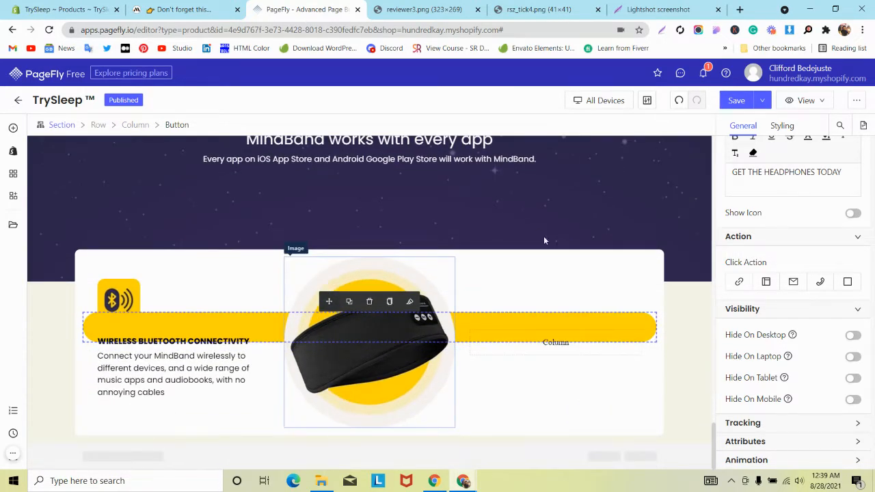
{"action": "left_click", "coordinate": [682, 103]}
{"action": "scroll", "coordinate": [417, 210], "scroll_direction": "up", "scroll_amount": 5}
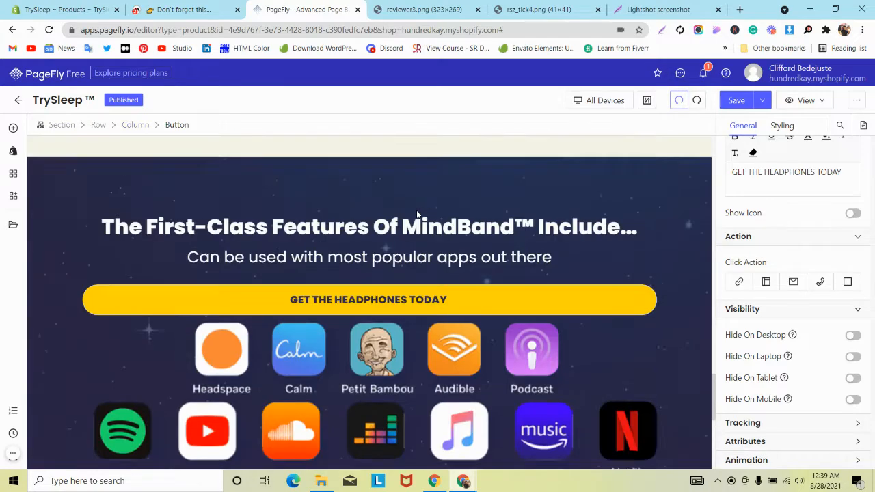
Move the GET THE HEADPHONES TODAY button from above the app logos into the empty third column of the benefits card
{"action": "scroll", "coordinate": [327, 304], "scroll_direction": "down", "scroll_amount": 2}
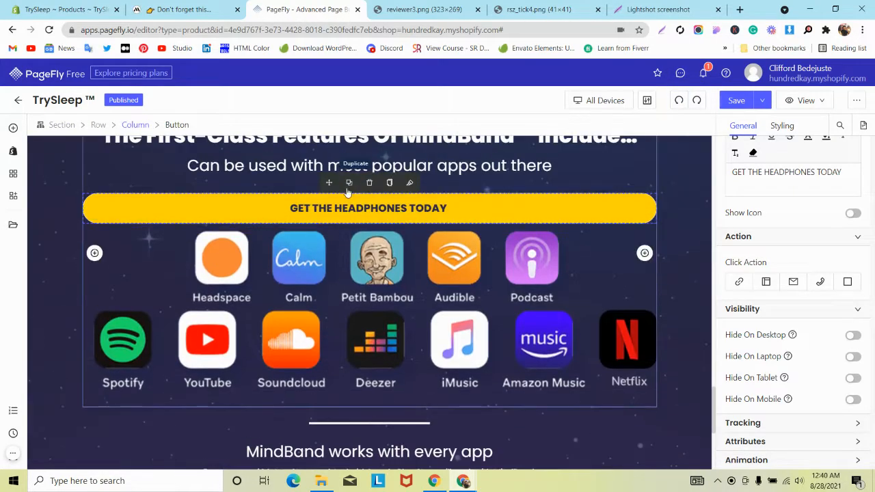
{"action": "left_click_drag", "start_coordinate": [330, 181], "coordinate": [380, 470]}
{"action": "scroll", "coordinate": [362, 400], "scroll_direction": "down", "scroll_amount": 4}
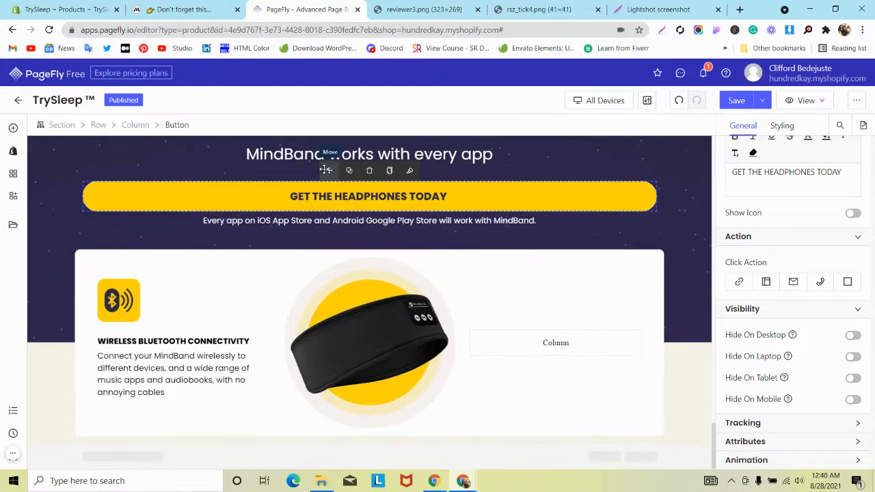
{"action": "left_click_drag", "start_coordinate": [343, 243], "coordinate": [343, 403]}
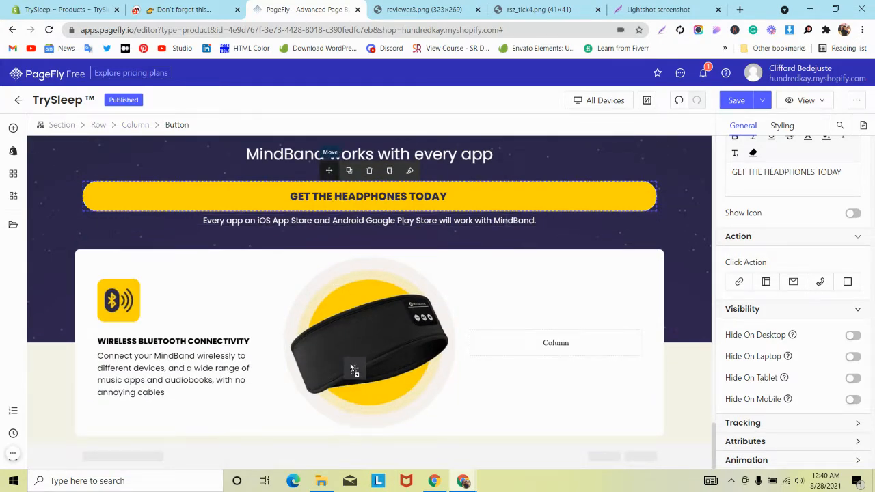
{"action": "left_click_drag", "start_coordinate": [354, 369], "coordinate": [355, 424]}
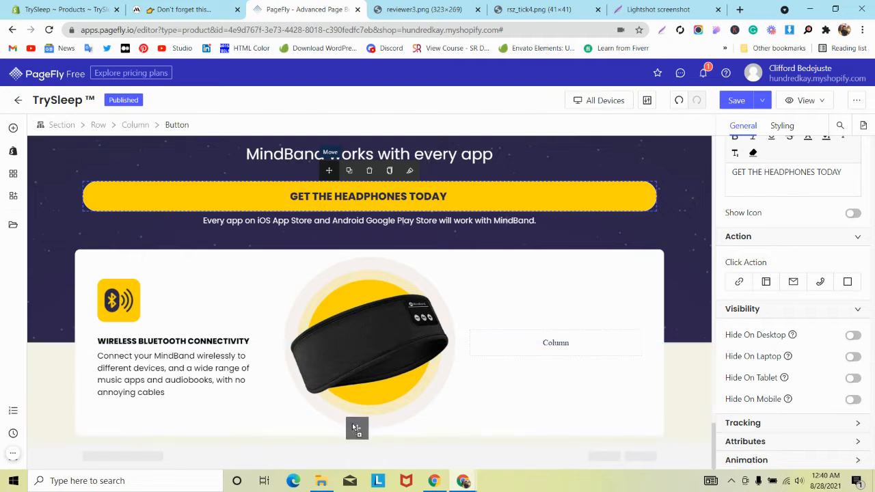
{"action": "left_click_drag", "start_coordinate": [372, 275], "coordinate": [371, 271]}
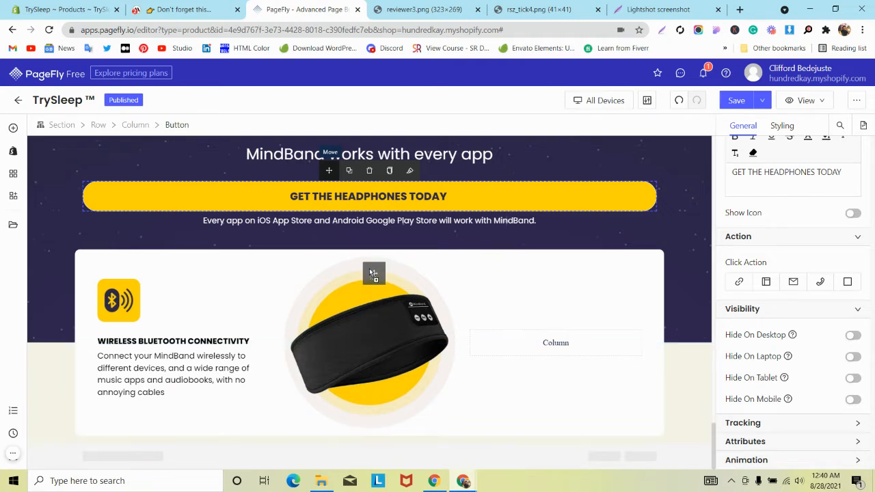
{"action": "left_click_drag", "start_coordinate": [347, 376], "coordinate": [509, 342]}
Move the button from the third column into the middle column, directly below the headband image
{"action": "scroll", "coordinate": [296, 279], "scroll_direction": "up", "scroll_amount": 3}
{"action": "scroll", "coordinate": [272, 257], "scroll_direction": "up", "scroll_amount": 5}
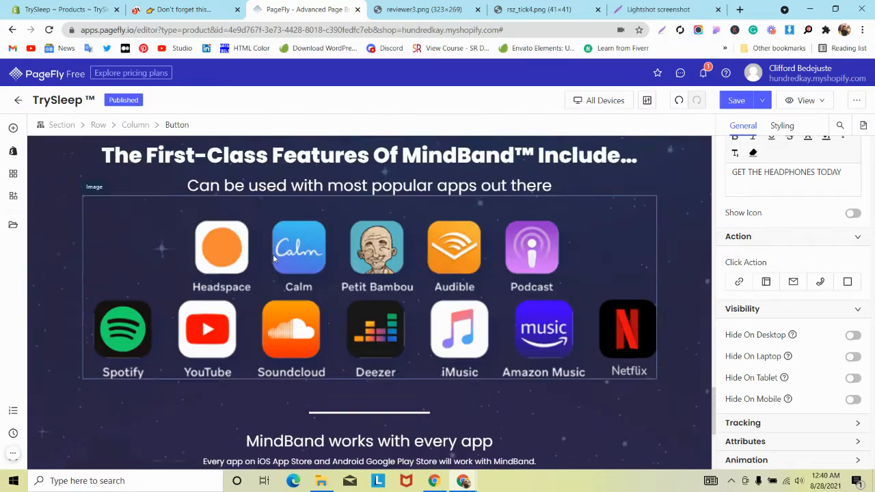
{"action": "scroll", "coordinate": [273, 258], "scroll_direction": "up", "scroll_amount": 10}
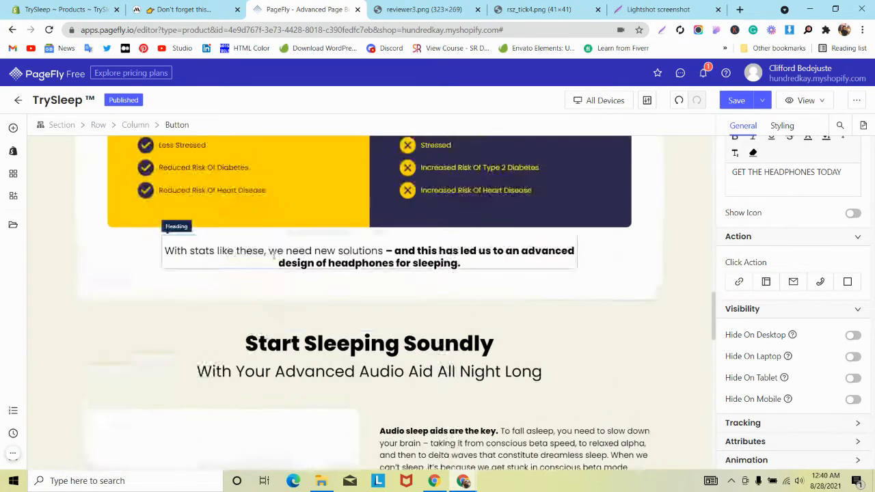
{"action": "scroll", "coordinate": [273, 259], "scroll_direction": "down", "scroll_amount": 15}
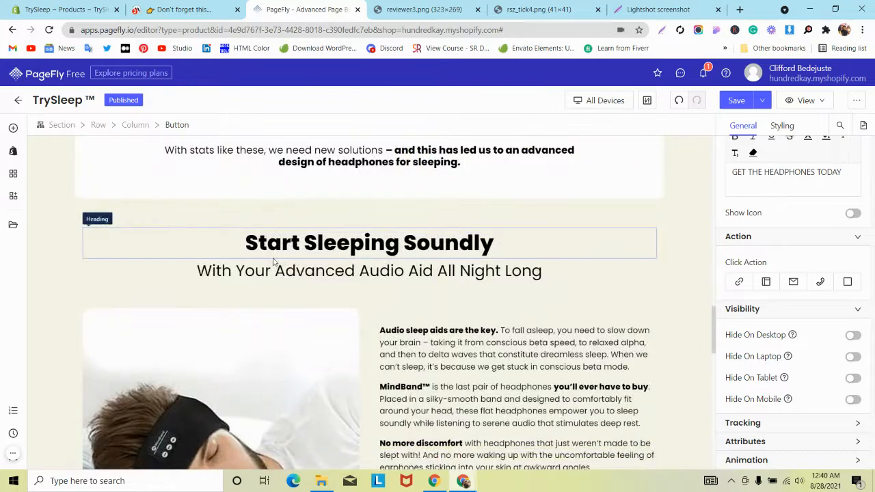
{"action": "scroll", "coordinate": [273, 258], "scroll_direction": "down", "scroll_amount": 3}
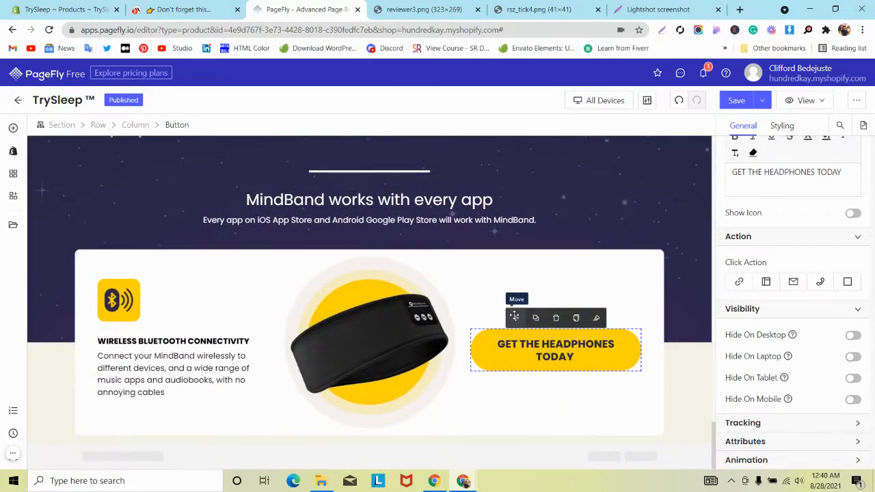
{"action": "left_click_drag", "start_coordinate": [515, 316], "coordinate": [418, 393]}
{"action": "left_click_drag", "start_coordinate": [399, 427], "coordinate": [451, 399]}
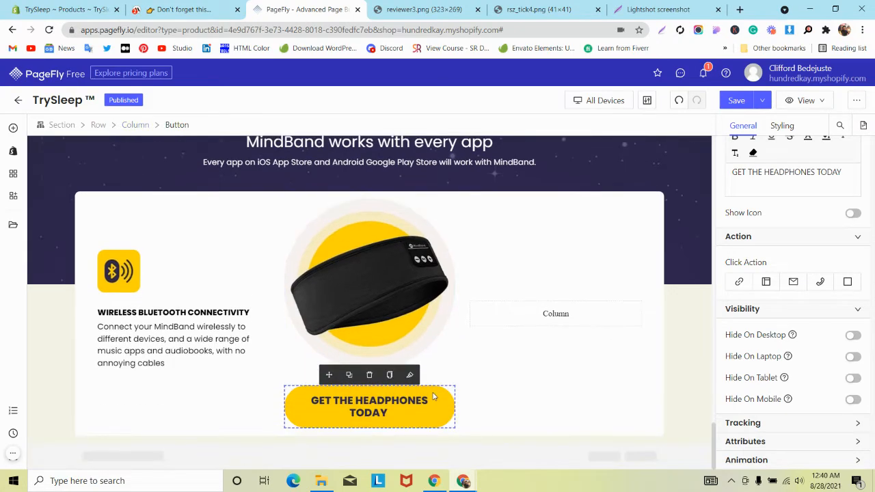
Inspect the GET THE MINDBAND button on the MindBand page and set the PageFly button's font size to 18 px
{"action": "left_click", "coordinate": [197, 6]}
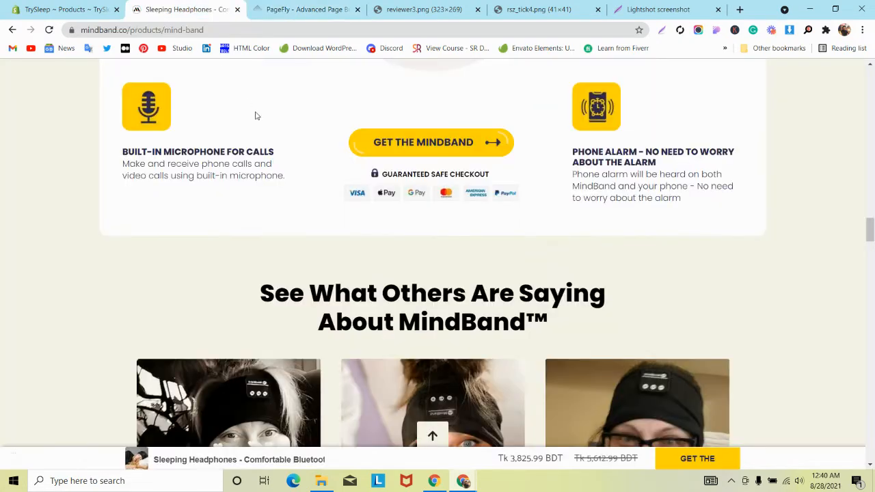
{"action": "left_click", "coordinate": [716, 30]}
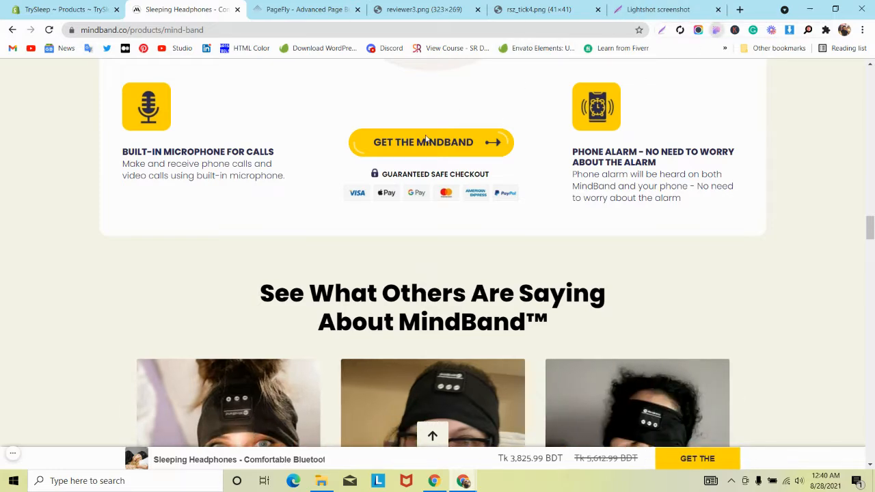
{"action": "key", "text": "ctrl+Tab"}
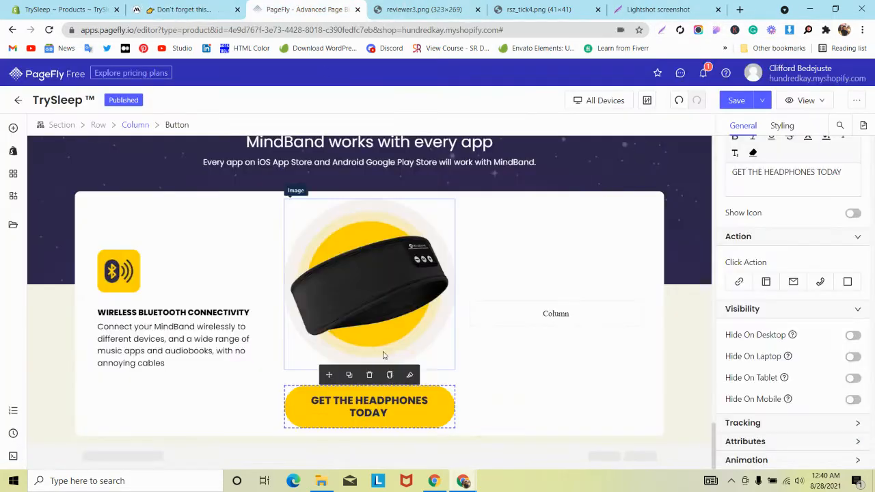
{"action": "left_click", "coordinate": [786, 126]}
{"action": "scroll", "coordinate": [849, 356], "scroll_direction": "down", "scroll_amount": 3}
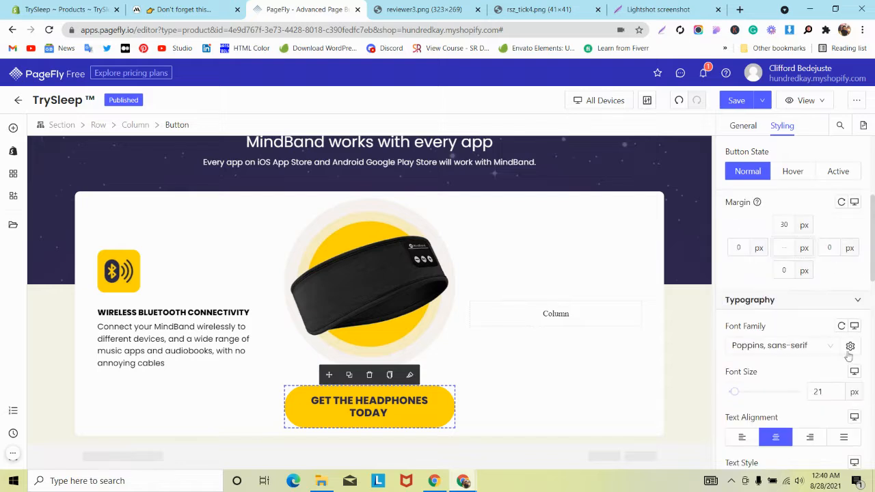
{"action": "key", "text": "BackSpace"}
{"action": "key", "text": "BackSpace"}
{"action": "type", "text": "18"}
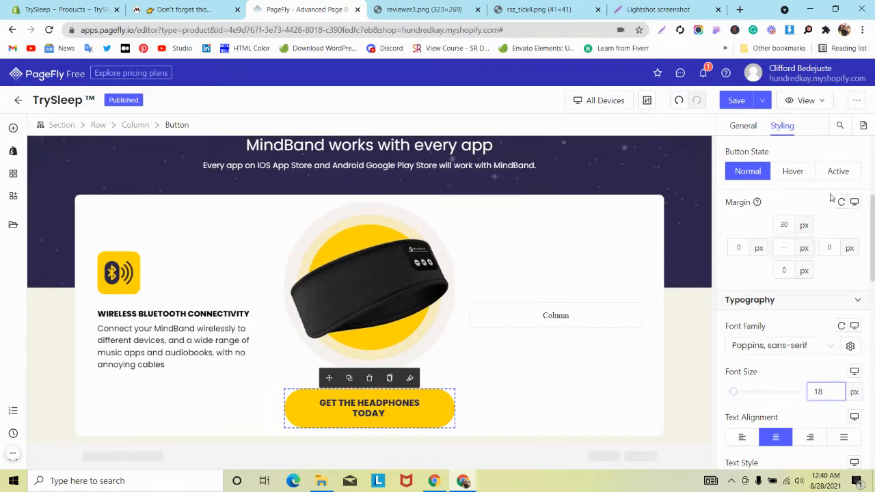
Set the button's padding to 0 px on the sides and 17 px above and below the text
{"action": "scroll", "coordinate": [824, 195], "scroll_direction": "up", "scroll_amount": 3}
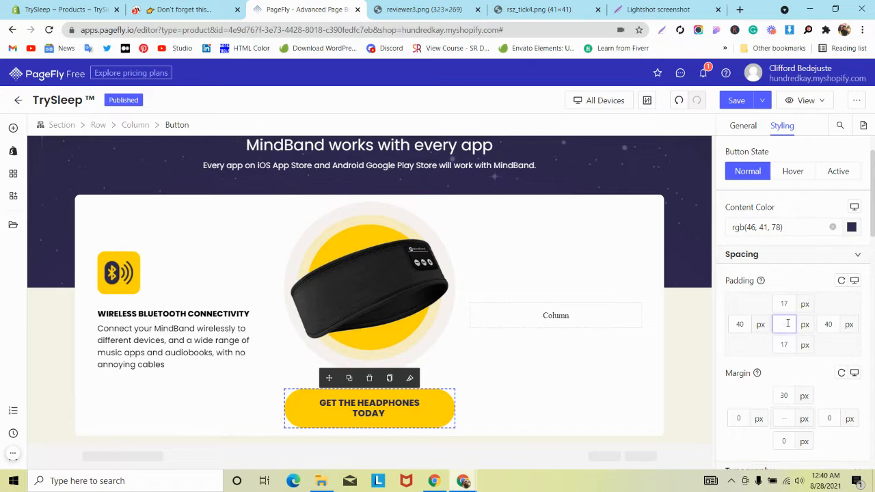
{"action": "type", "text": "0"}
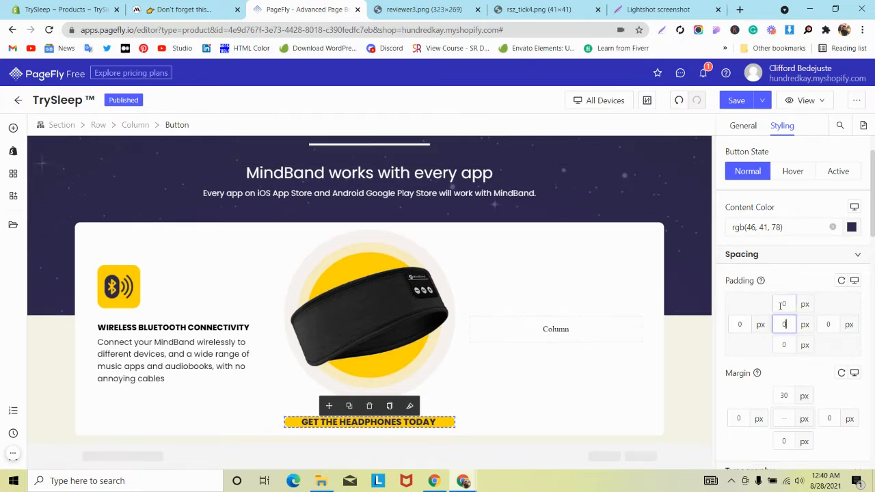
{"action": "type", "text": "17"}
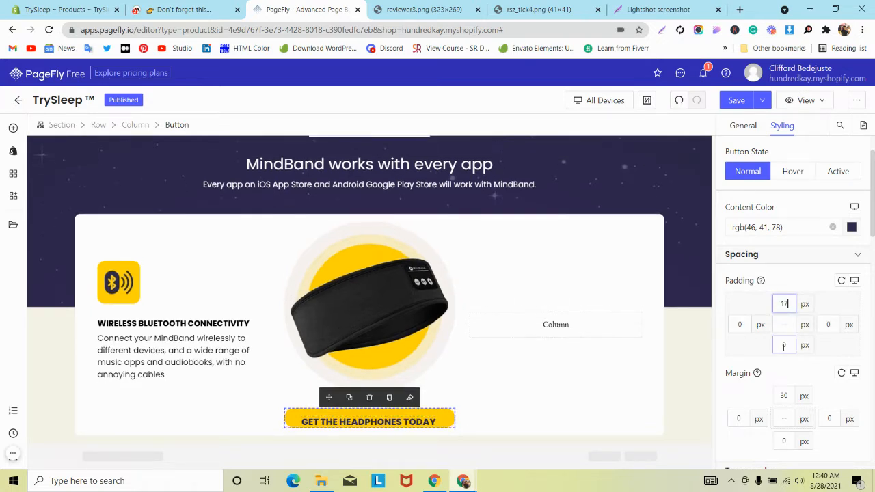
{"action": "type", "text": "17"}
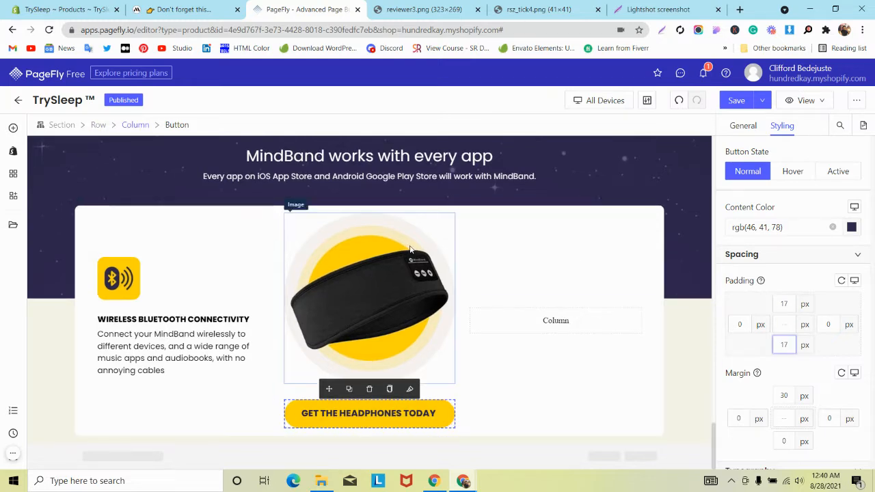
Compare the benefits card with the MindBand page and save the PageFly page
{"action": "left_click", "coordinate": [125, 236]}
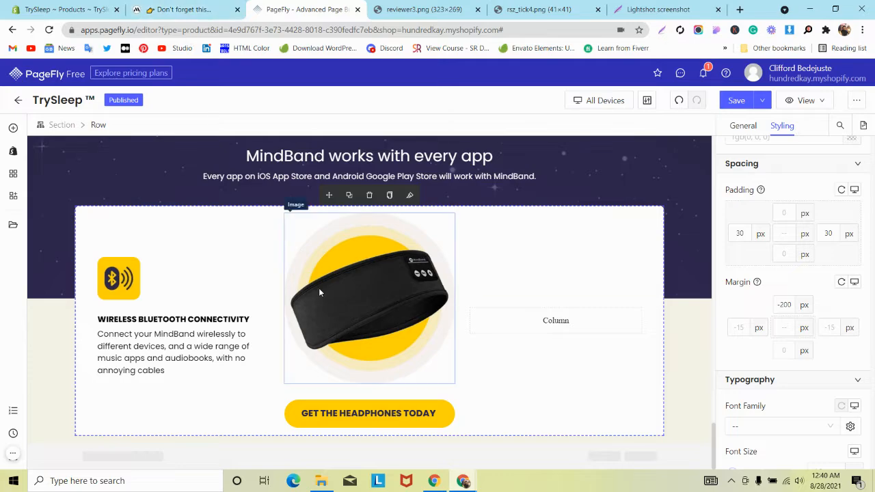
{"action": "left_click", "coordinate": [205, 10]}
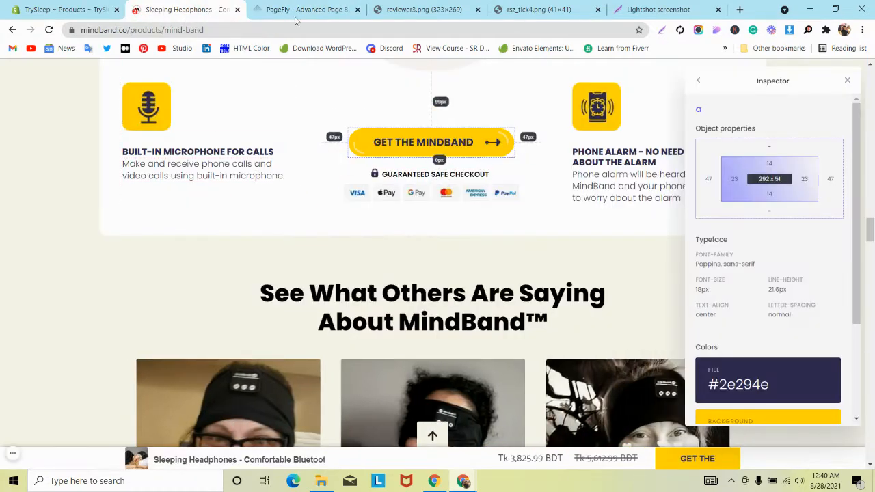
{"action": "left_click", "coordinate": [259, 7]}
{"action": "scroll", "coordinate": [232, 186], "scroll_direction": "up", "scroll_amount": 20}
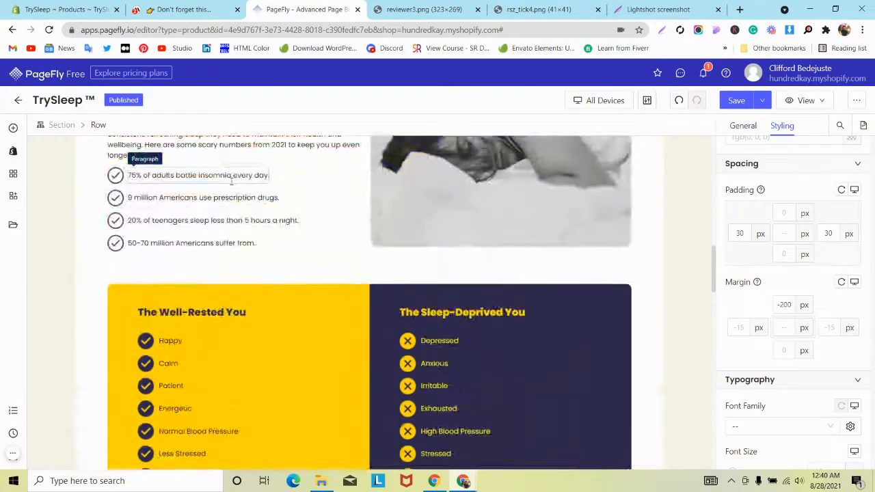
{"action": "scroll", "coordinate": [231, 186], "scroll_direction": "up", "scroll_amount": 3}
{"action": "scroll", "coordinate": [229, 187], "scroll_direction": "down", "scroll_amount": 3}
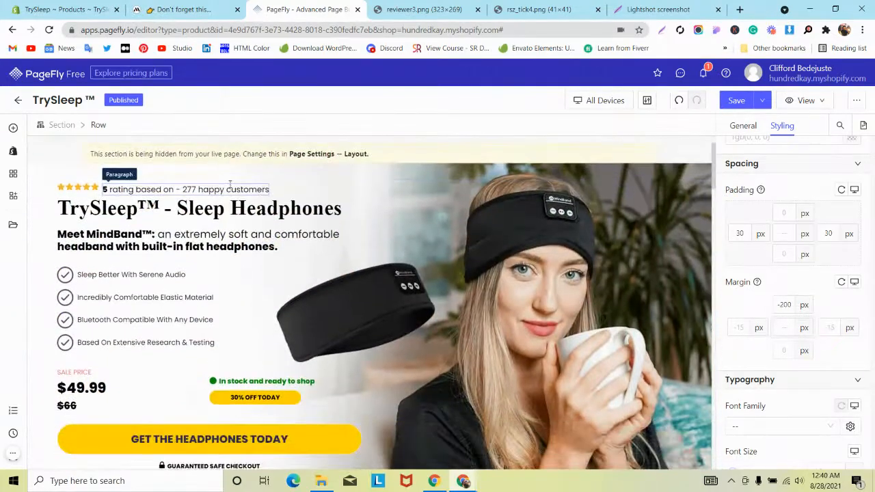
{"action": "left_click", "coordinate": [731, 95]}
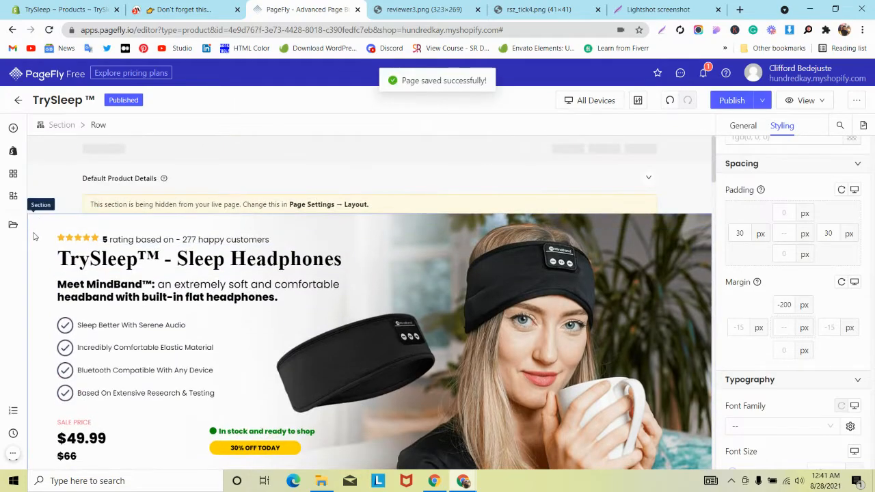
Save the hero section with the product title and price to the section library as "Product Section"
{"action": "left_click", "coordinate": [36, 237]}
{"action": "scroll", "coordinate": [36, 236], "scroll_direction": "down", "scroll_amount": 3}
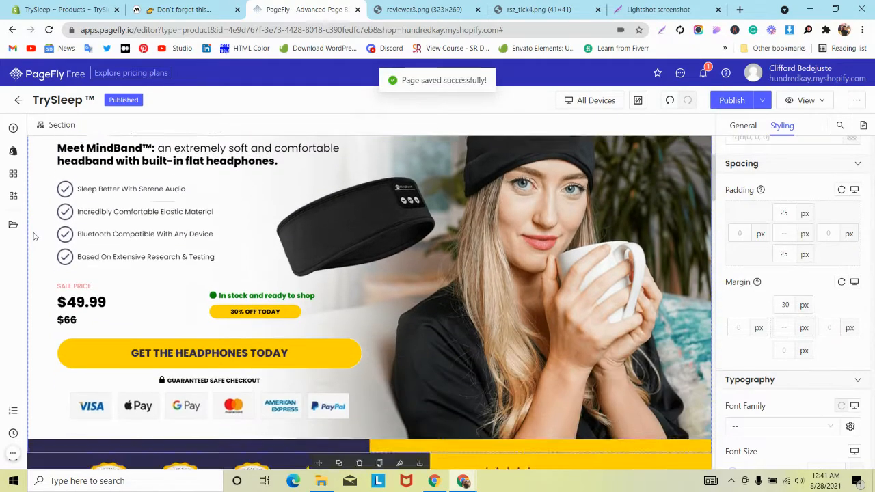
{"action": "scroll", "coordinate": [34, 252], "scroll_direction": "up", "scroll_amount": 3}
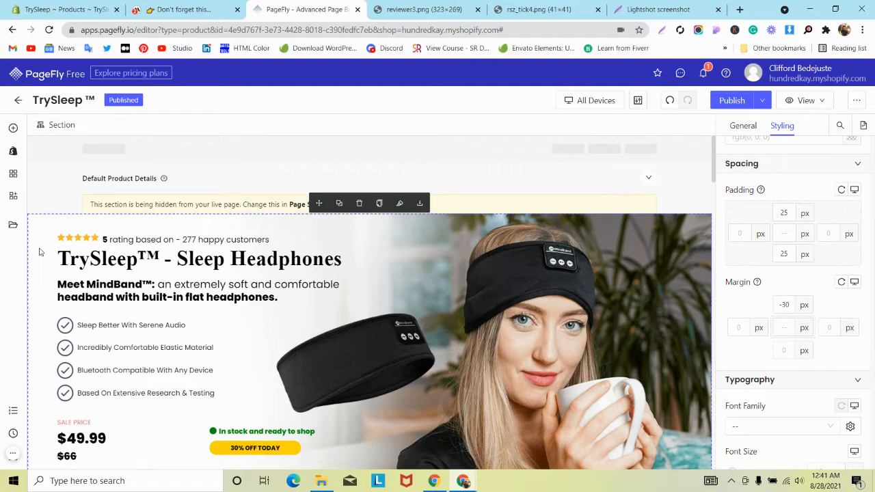
{"action": "left_click", "coordinate": [421, 204]}
{"action": "left_click", "coordinate": [368, 283]}
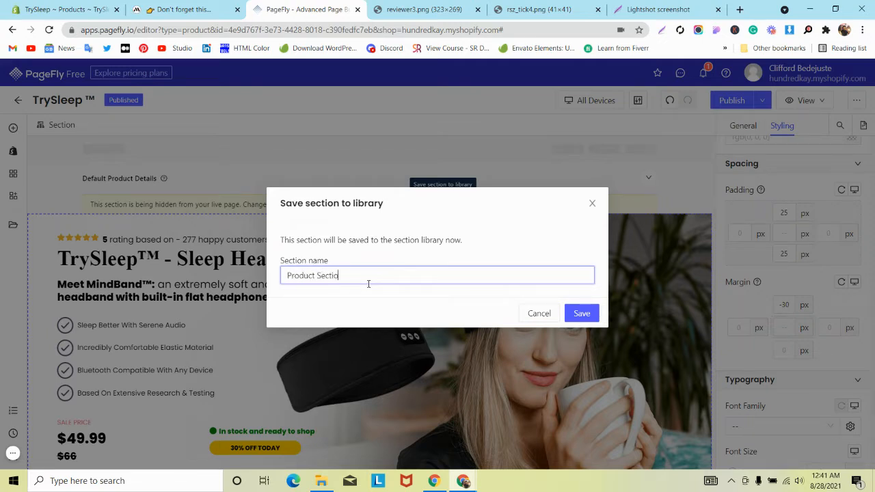
{"action": "left_click", "coordinate": [583, 316]}
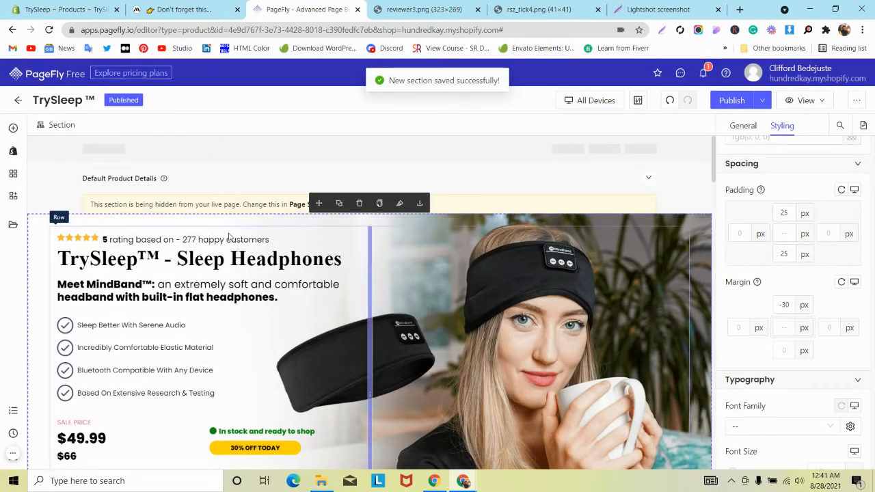
Publish the page and switch to the MindBand page's benefits card to view its remaining feature blocks
{"action": "scroll", "coordinate": [229, 239], "scroll_direction": "down", "scroll_amount": 20}
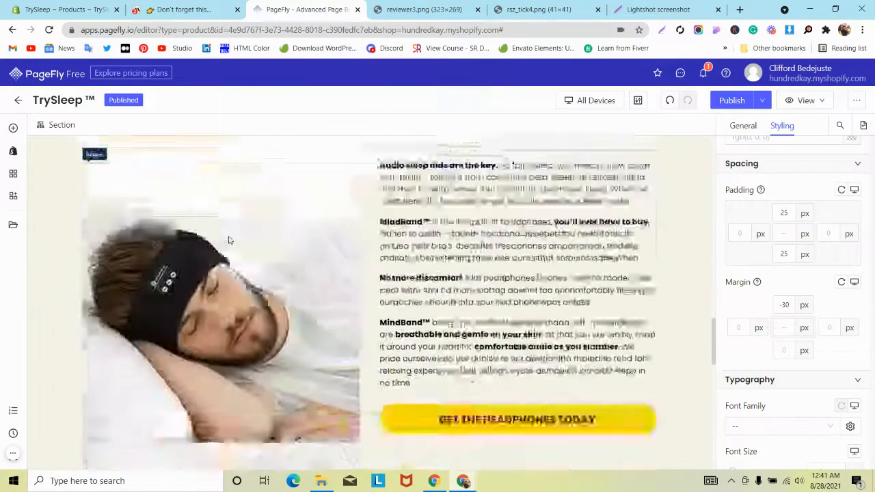
{"action": "scroll", "coordinate": [229, 240], "scroll_direction": "down", "scroll_amount": 15}
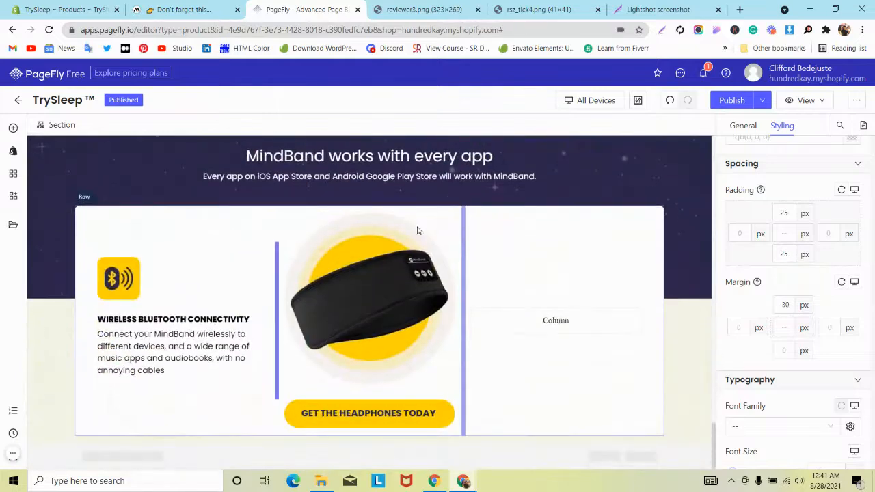
{"action": "left_click", "coordinate": [717, 106]}
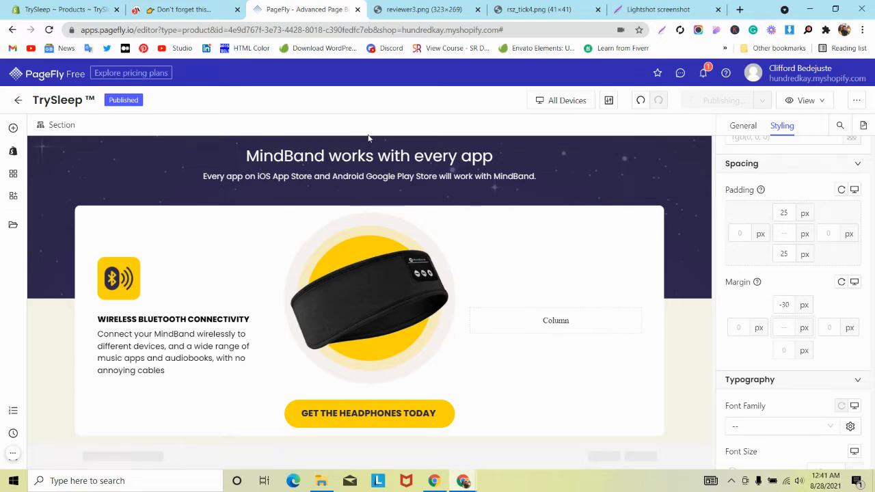
{"action": "left_click", "coordinate": [184, 9]}
{"action": "scroll", "coordinate": [269, 125], "scroll_direction": "up", "scroll_amount": 5}
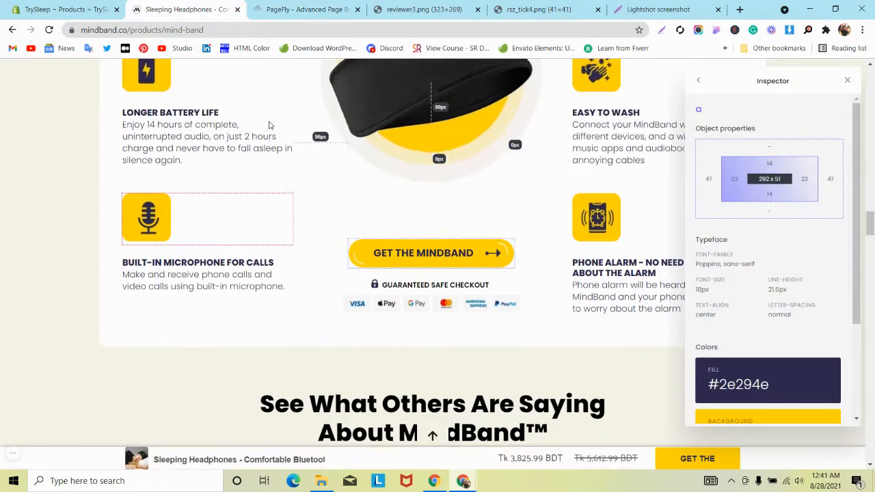
Switch to the PageFly editor, reload it, and insert the saved "Product Section" below the benefits card
{"action": "scroll", "coordinate": [273, 89], "scroll_direction": "down", "scroll_amount": 2}
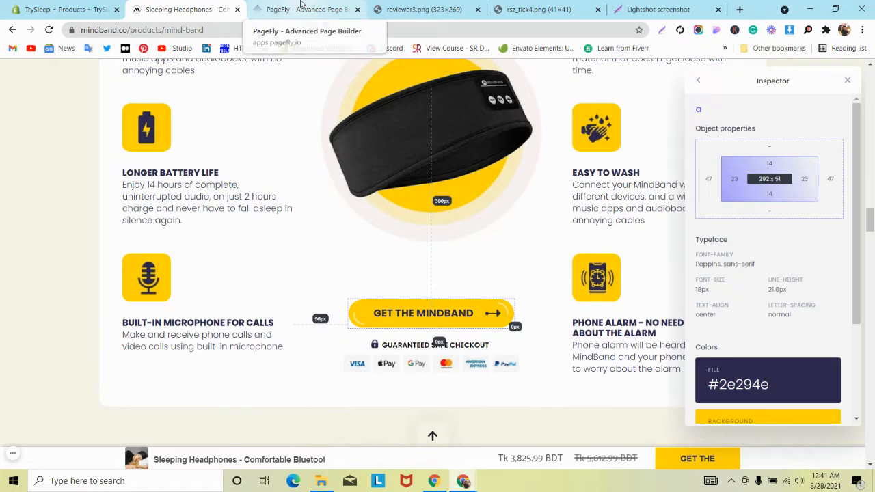
{"action": "left_click", "coordinate": [302, 5]}
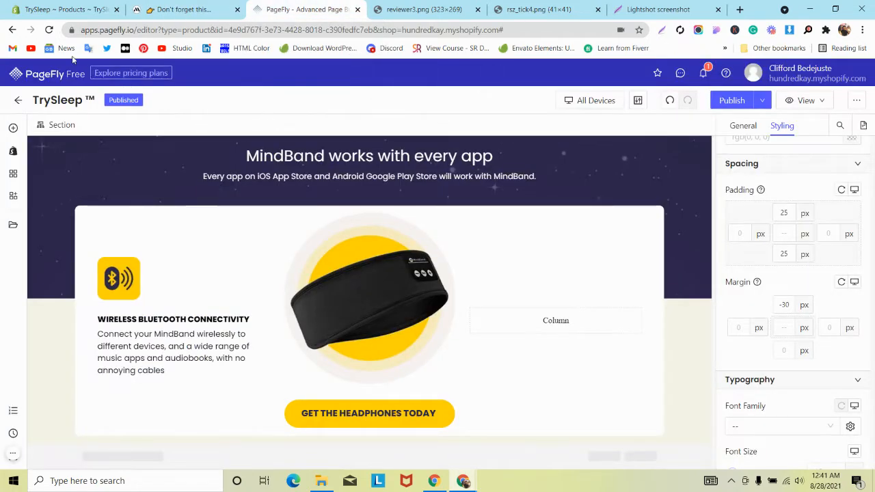
{"action": "left_click", "coordinate": [50, 30]}
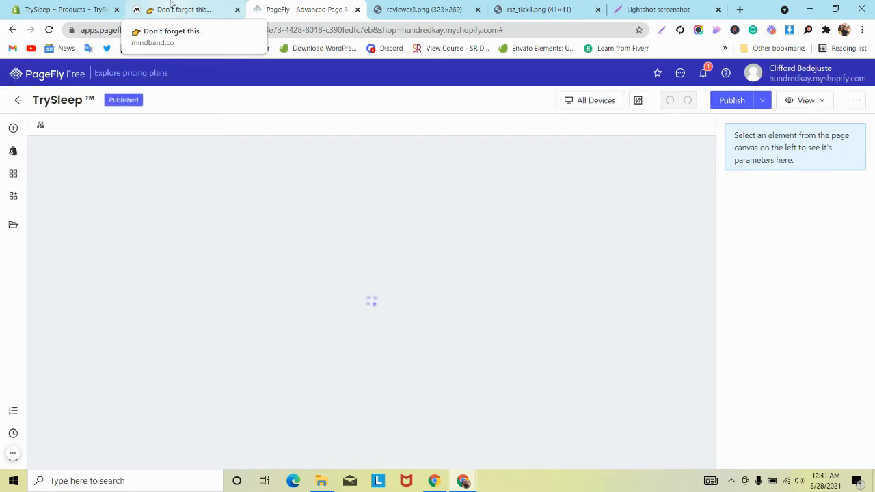
{"action": "scroll", "coordinate": [142, 150], "scroll_direction": "down", "scroll_amount": 15}
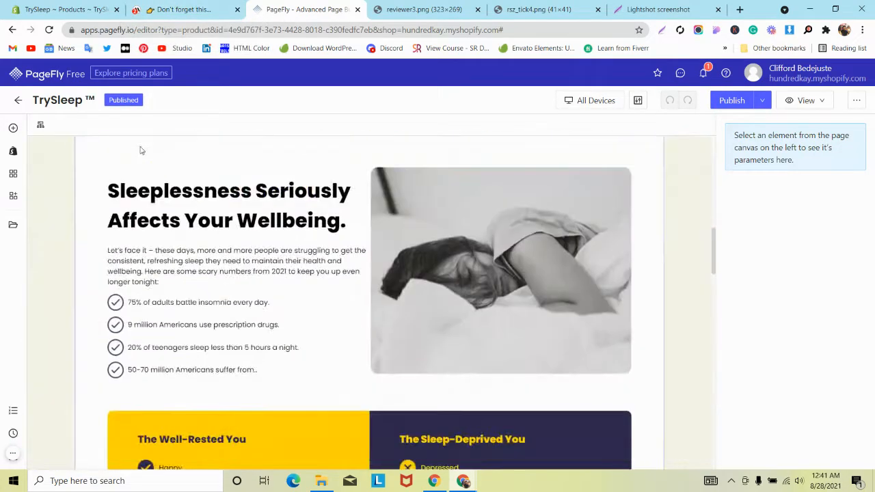
{"action": "scroll", "coordinate": [139, 146], "scroll_direction": "down", "scroll_amount": 10}
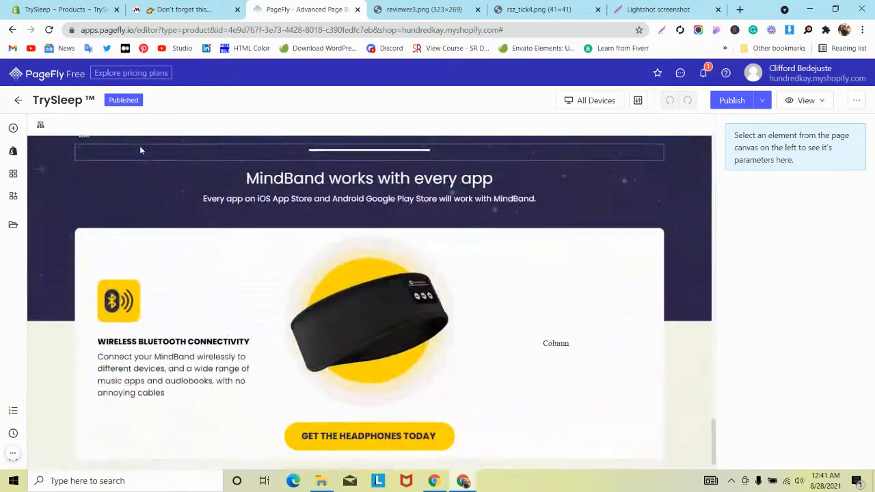
{"action": "left_click", "coordinate": [13, 224]}
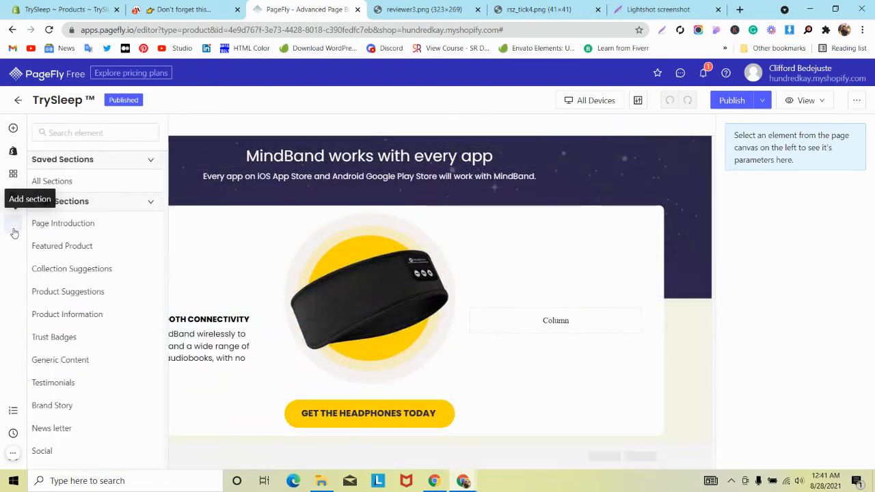
{"action": "left_click", "coordinate": [70, 186]}
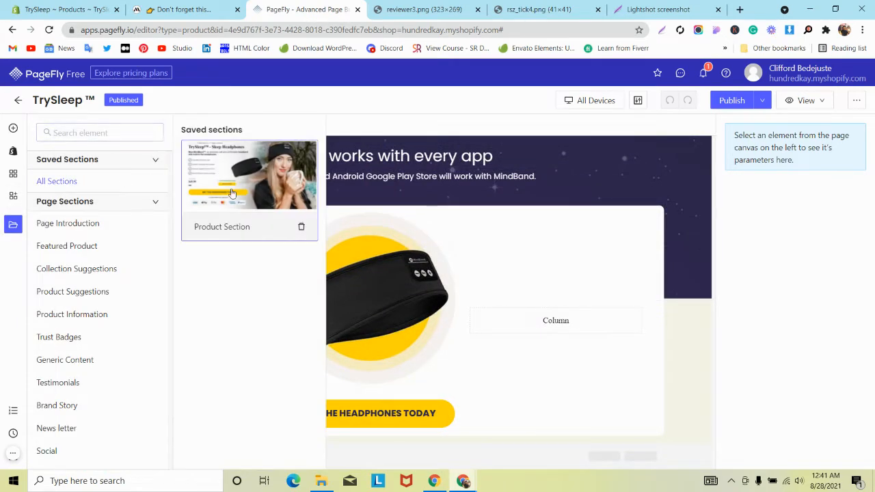
{"action": "left_click_drag", "start_coordinate": [232, 194], "coordinate": [201, 427]}
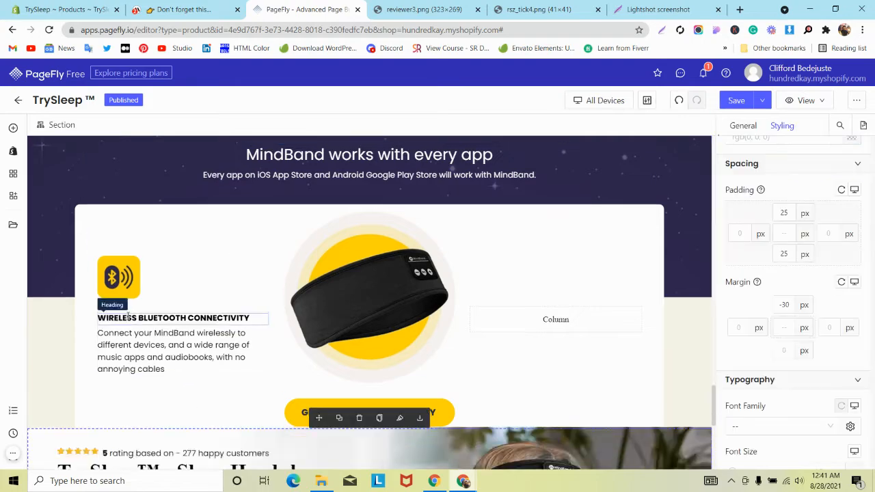
Move the "Guaranteed Safe Checkout" heading and the payment logos image from the inserted section to below the benefits card's button
{"action": "scroll", "coordinate": [128, 317], "scroll_direction": "down", "scroll_amount": 5}
{"action": "left_click", "coordinate": [218, 385]}
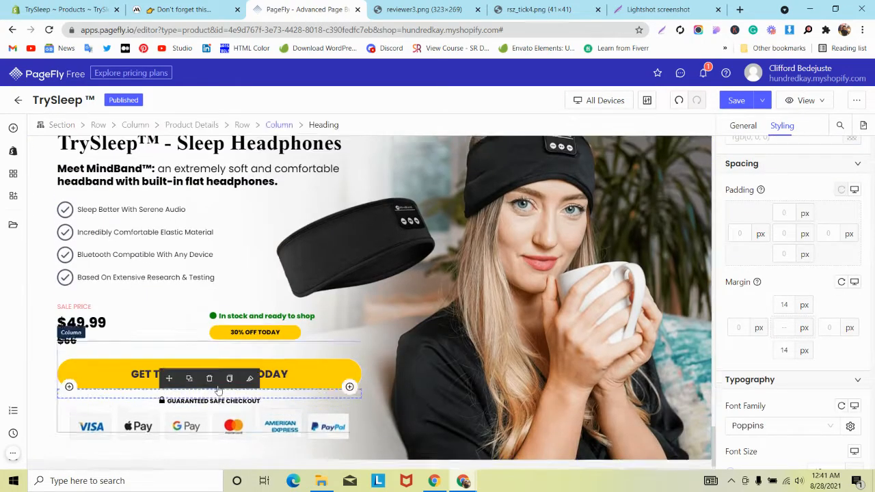
{"action": "left_click_drag", "start_coordinate": [171, 369], "coordinate": [325, 297]}
{"action": "scroll", "coordinate": [178, 296], "scroll_direction": "down", "scroll_amount": 3}
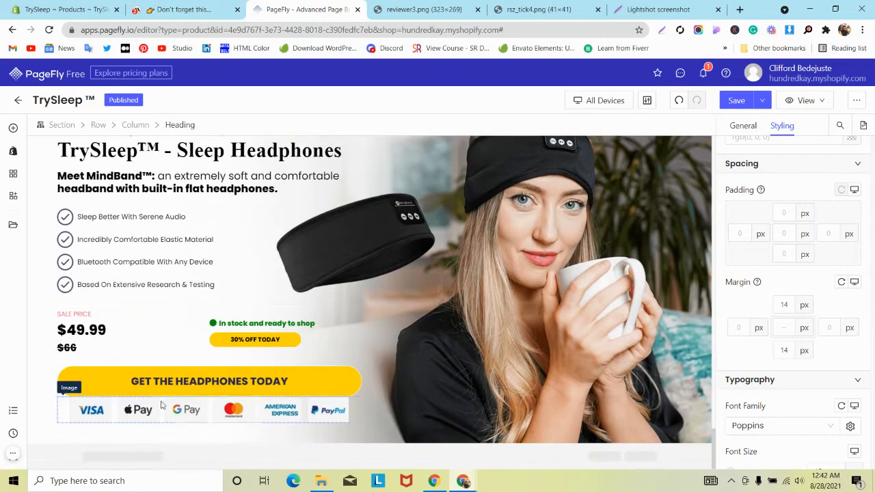
{"action": "left_click", "coordinate": [162, 398]}
{"action": "left_click_drag", "start_coordinate": [167, 387], "coordinate": [339, 239]}
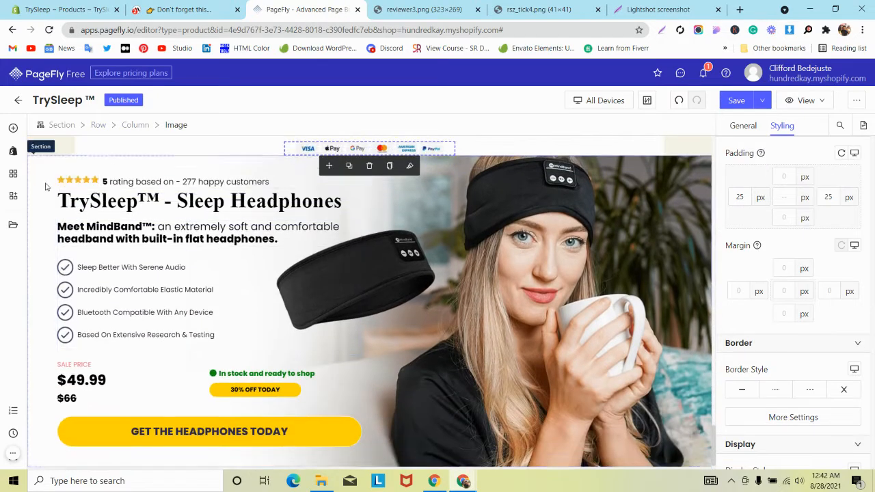
Delete the rest of the inserted product section below the benefits card
{"action": "left_click", "coordinate": [42, 183]}
{"action": "scroll", "coordinate": [280, 233], "scroll_direction": "up", "scroll_amount": 1}
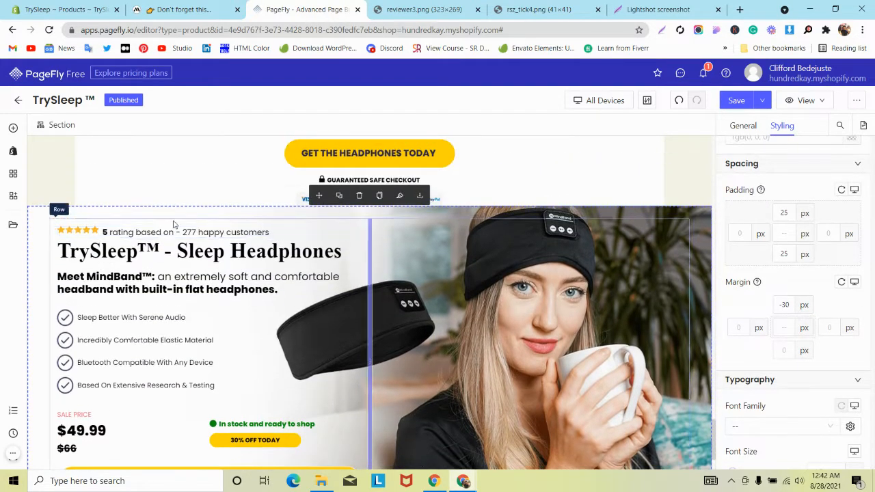
{"action": "left_click", "coordinate": [361, 197]}
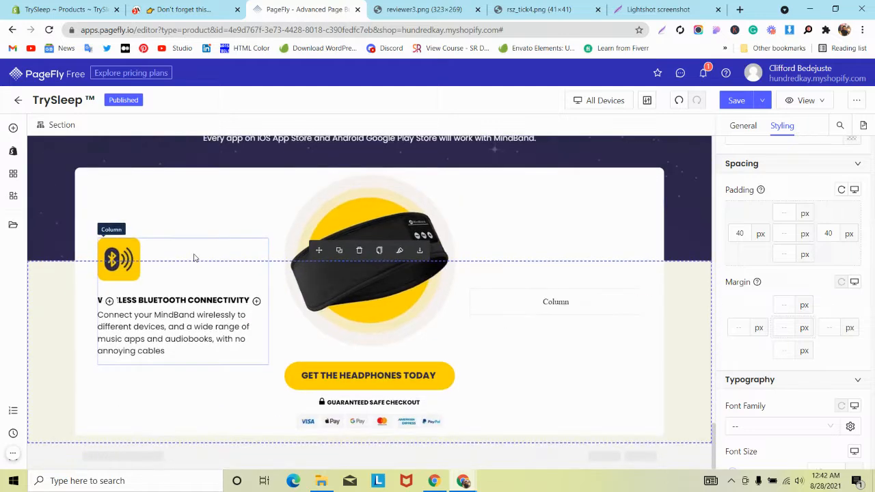
Set the content position of the benefits card's row to bottom centre
{"action": "left_click", "coordinate": [128, 174]}
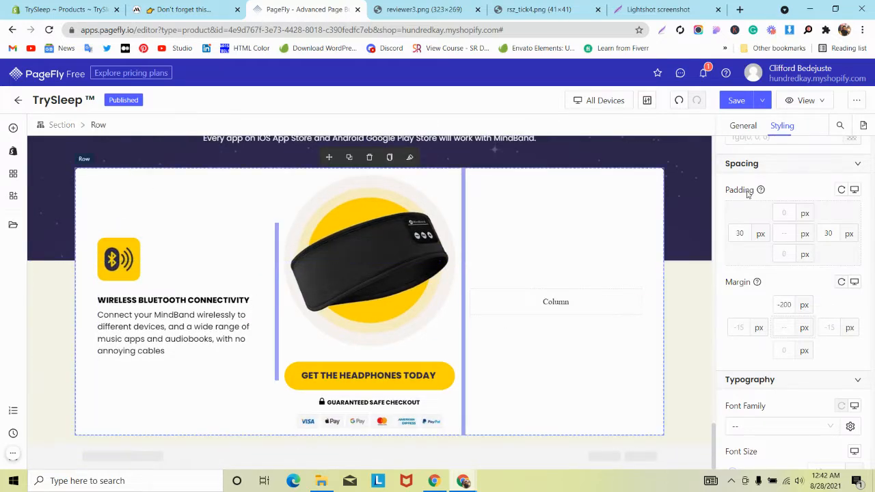
{"action": "left_click", "coordinate": [743, 126]}
{"action": "scroll", "coordinate": [792, 245], "scroll_direction": "down", "scroll_amount": 3}
{"action": "left_click", "coordinate": [794, 271]}
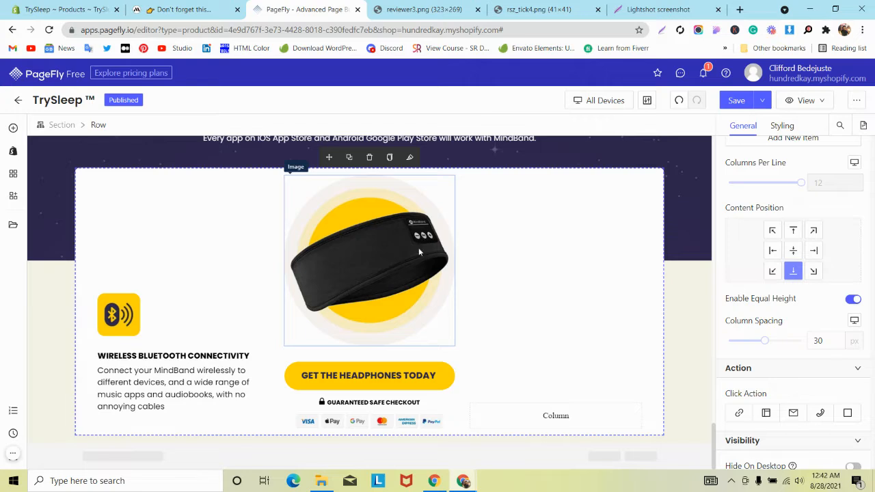
Duplicate the "Wireless Bluetooth Connectivity" feature block three times in the benefits card's first column
{"action": "left_click", "coordinate": [186, 293]}
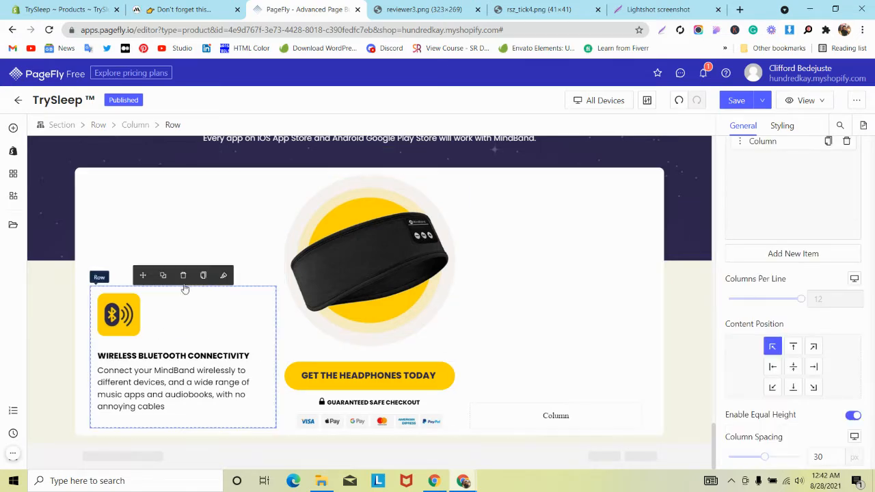
{"action": "left_click", "coordinate": [164, 276]}
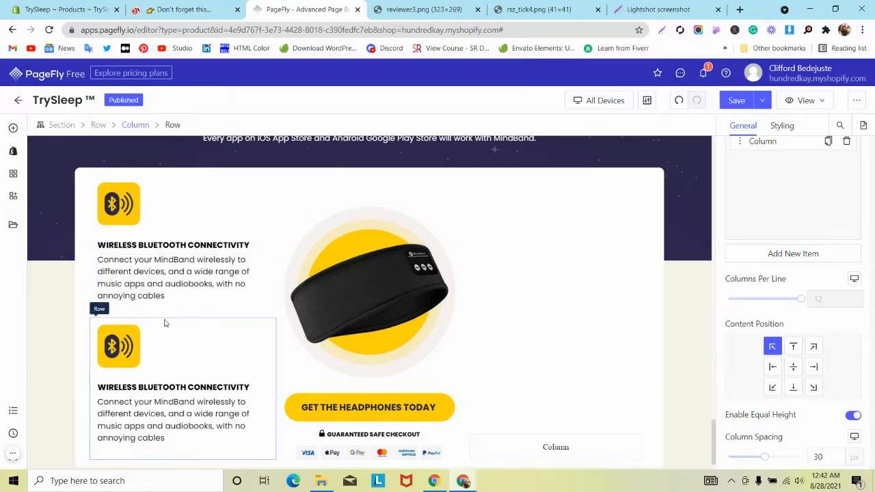
{"action": "left_click", "coordinate": [162, 309]}
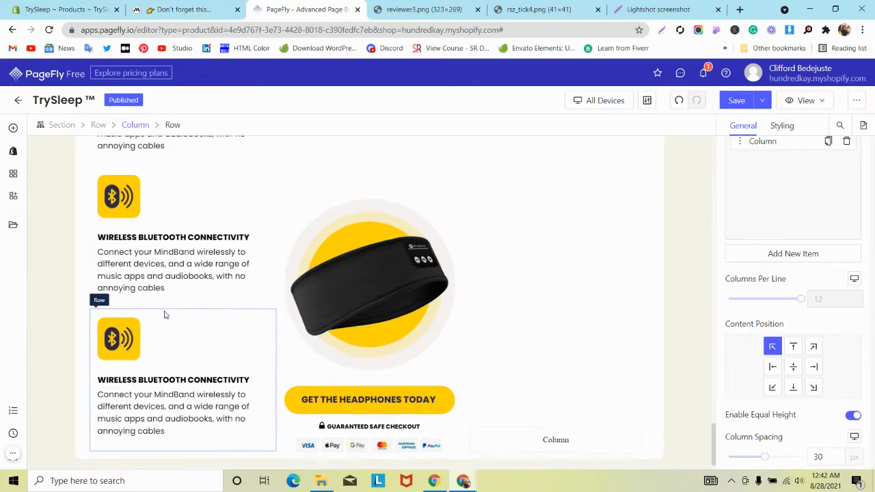
{"action": "scroll", "coordinate": [164, 315], "scroll_direction": "up", "scroll_amount": 1}
{"action": "left_click", "coordinate": [167, 265]}
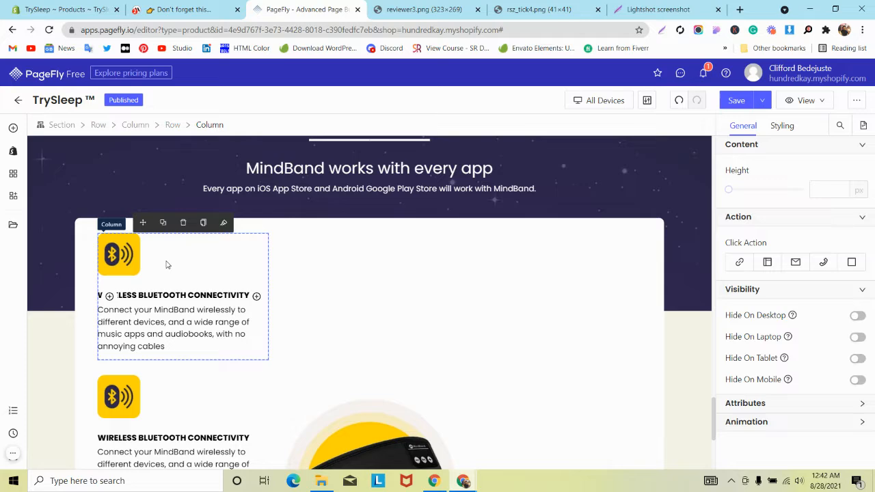
{"action": "left_click", "coordinate": [124, 231]}
{"action": "left_click", "coordinate": [164, 222]}
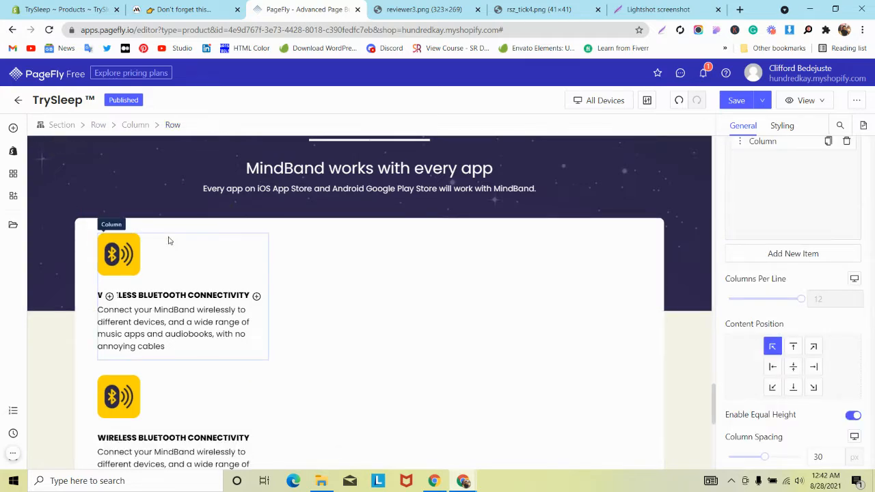
Move one copy of the "Wireless Bluetooth Connectivity" block from the first column into the card's empty third column
{"action": "left_click", "coordinate": [169, 241]}
{"action": "left_click", "coordinate": [173, 124]}
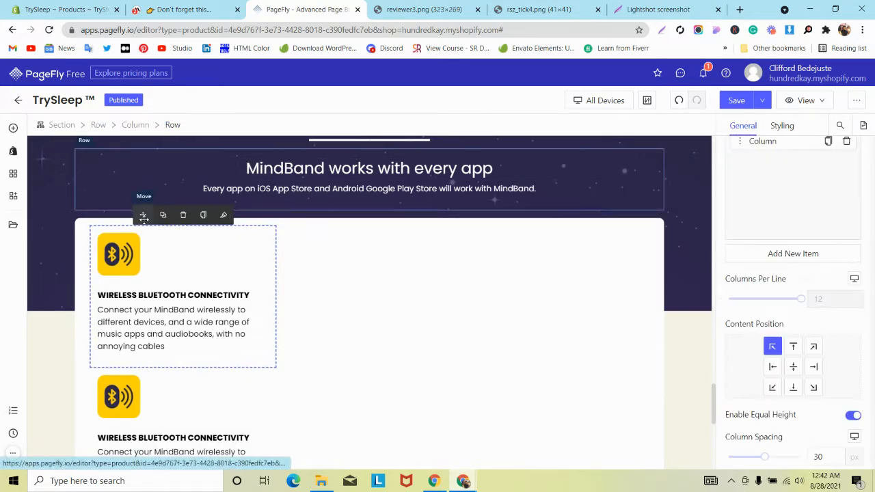
{"action": "left_click_drag", "start_coordinate": [143, 217], "coordinate": [489, 346]}
{"action": "left_click_drag", "start_coordinate": [556, 403], "coordinate": [532, 400]}
{"action": "scroll", "coordinate": [522, 368], "scroll_direction": "down", "scroll_amount": 2}
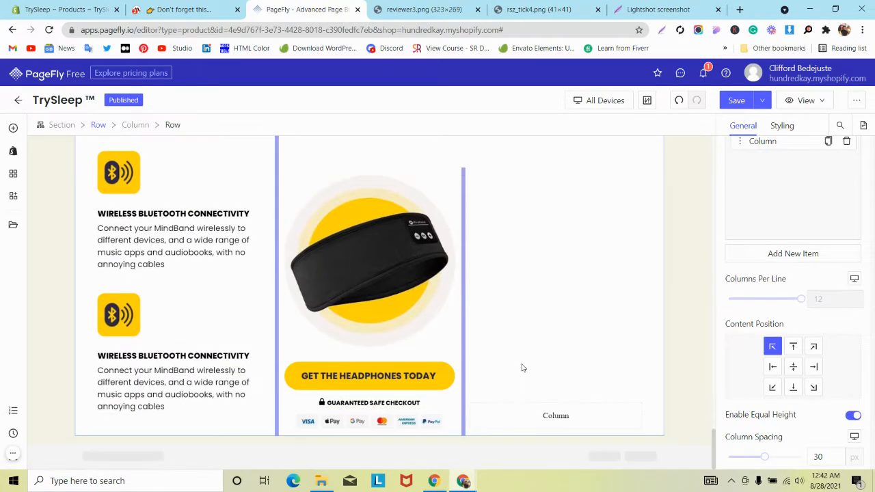
{"action": "mouse_move", "coordinate": [219, 293]}
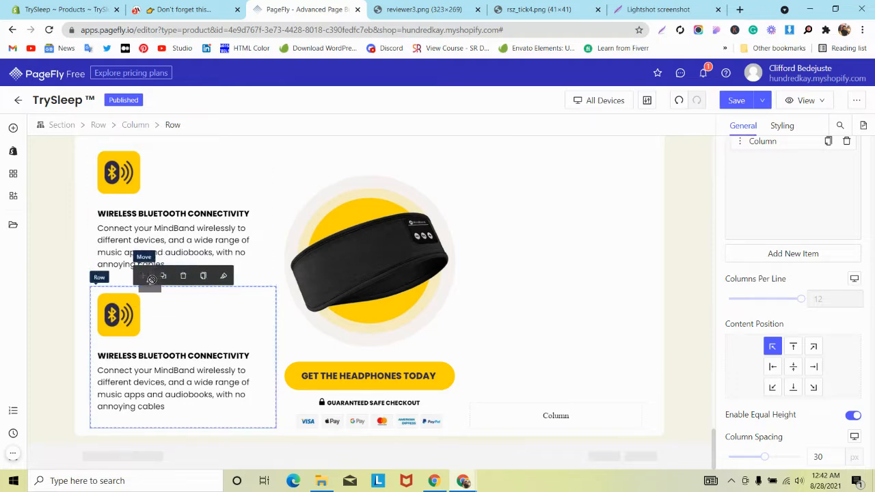
{"action": "left_click_drag", "start_coordinate": [152, 279], "coordinate": [514, 415]}
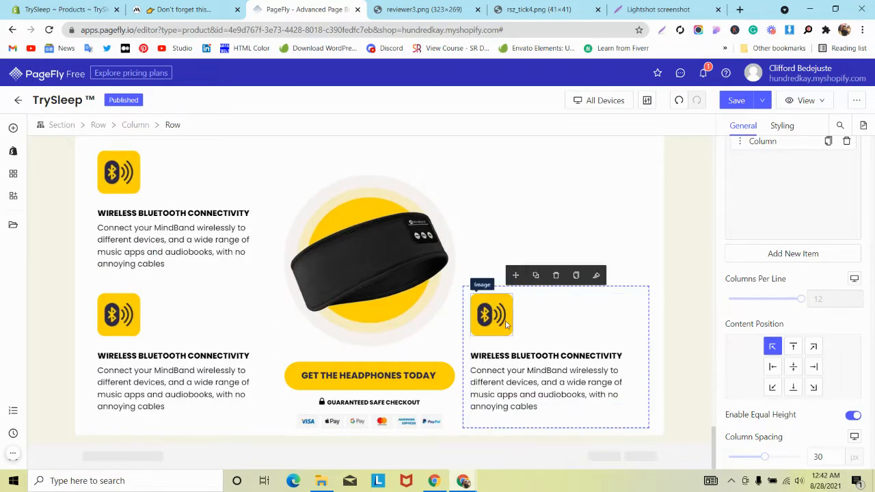
Duplicate the feature block in the card's third column twice to make three stacked blocks
{"action": "left_click", "coordinate": [536, 275]}
{"action": "scroll", "coordinate": [547, 251], "scroll_direction": "up", "scroll_amount": 2}
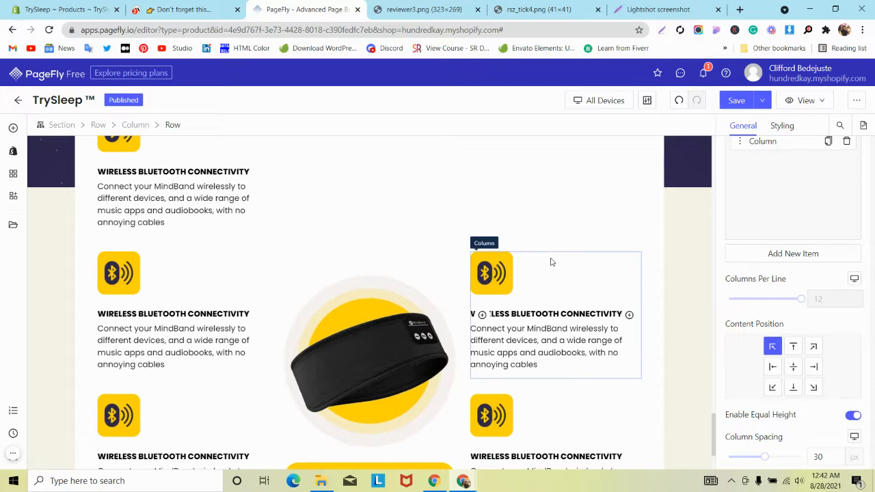
{"action": "left_click", "coordinate": [552, 262]}
{"action": "left_click", "coordinate": [486, 248]}
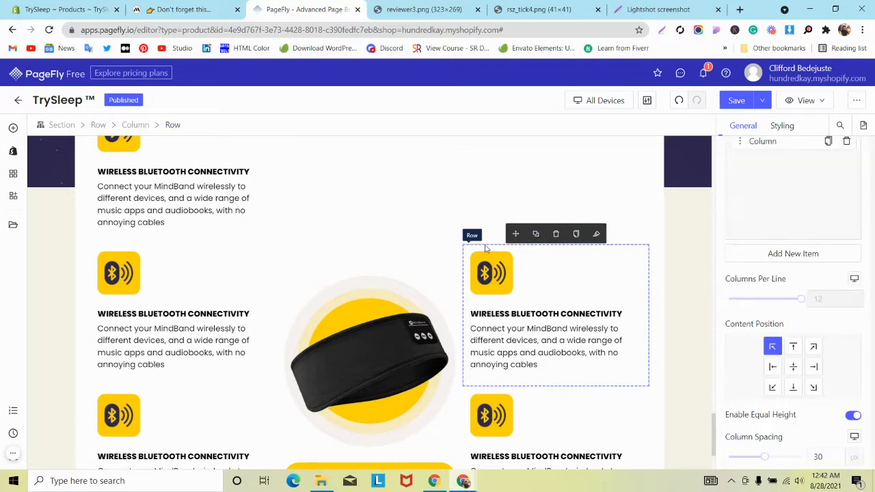
{"action": "left_click", "coordinate": [536, 234]}
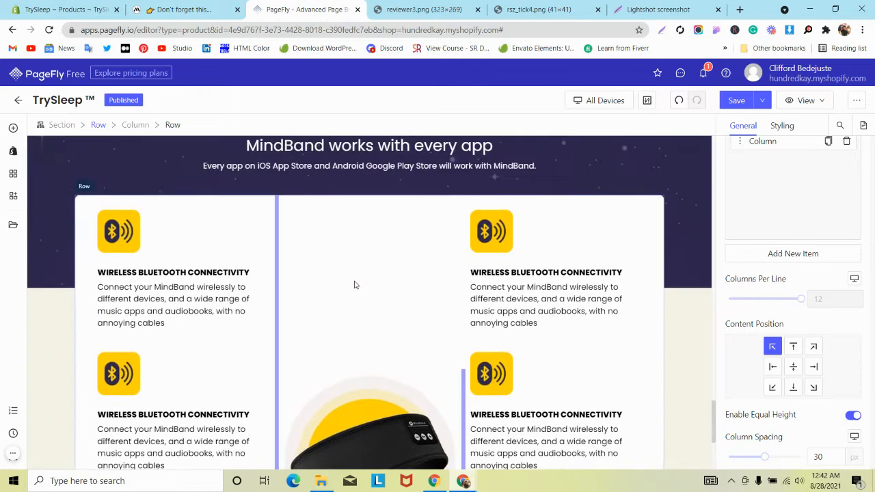
Compare the benefits card's layout and side spacing with the same card on the MindBand reference page
{"action": "scroll", "coordinate": [355, 285], "scroll_direction": "down", "scroll_amount": 3}
{"action": "left_click", "coordinate": [190, 7]}
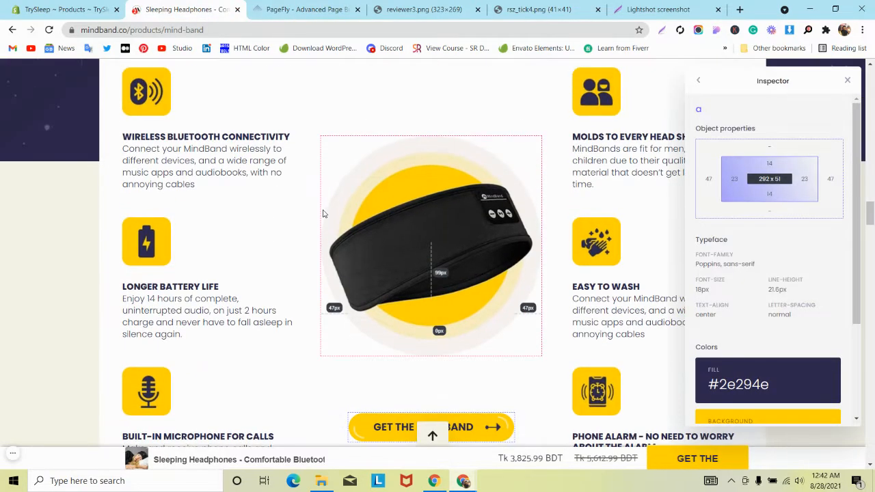
{"action": "scroll", "coordinate": [324, 214], "scroll_direction": "down", "scroll_amount": 4}
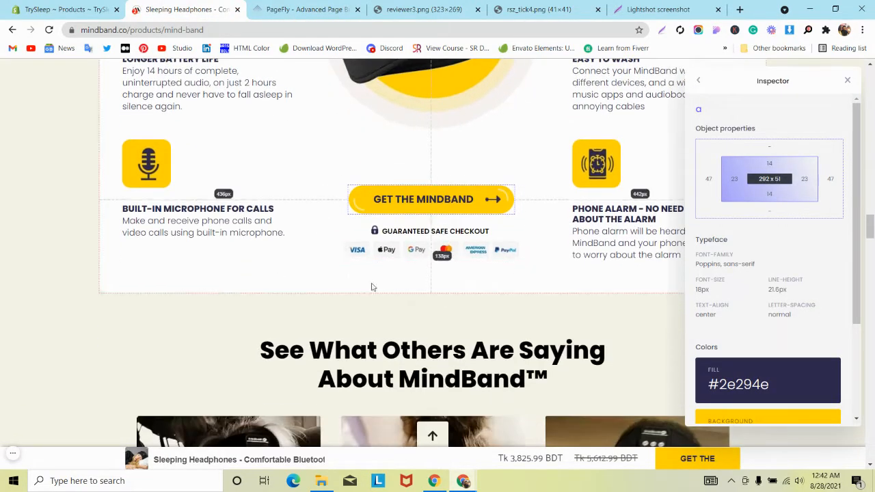
{"action": "left_click", "coordinate": [327, 7]}
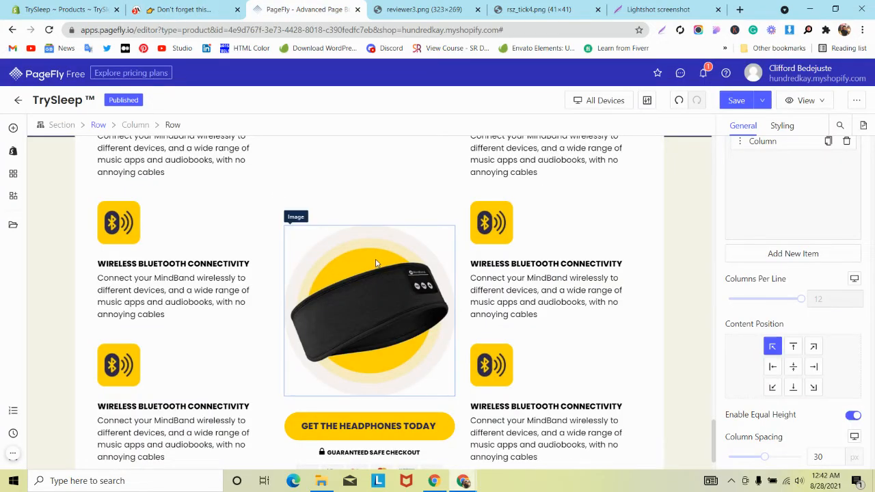
{"action": "scroll", "coordinate": [378, 264], "scroll_direction": "up", "scroll_amount": 2}
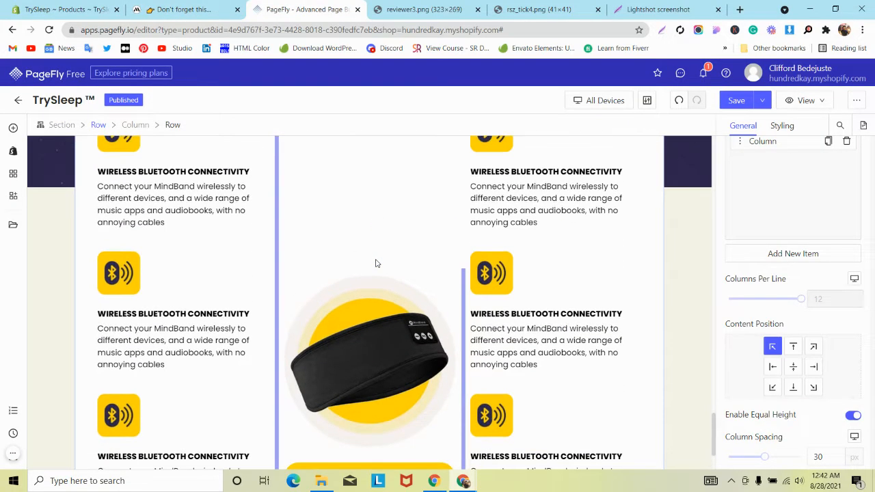
{"action": "scroll", "coordinate": [376, 262], "scroll_direction": "up", "scroll_amount": 1}
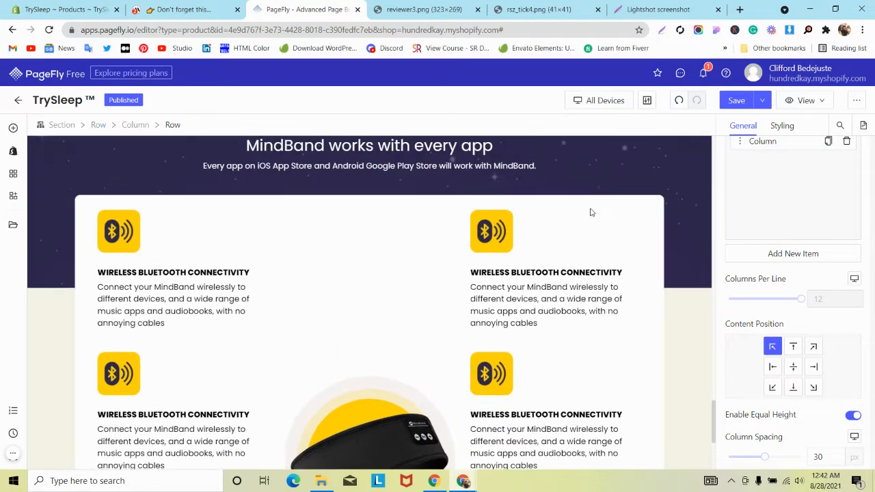
Set the left padding of the benefits card's outer row to 20 px
{"action": "left_click", "coordinate": [660, 206]}
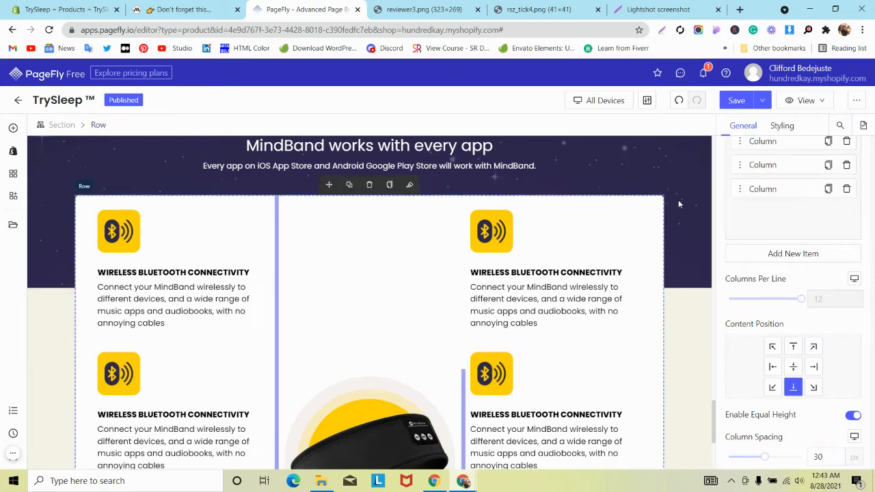
{"action": "left_click", "coordinate": [782, 127]}
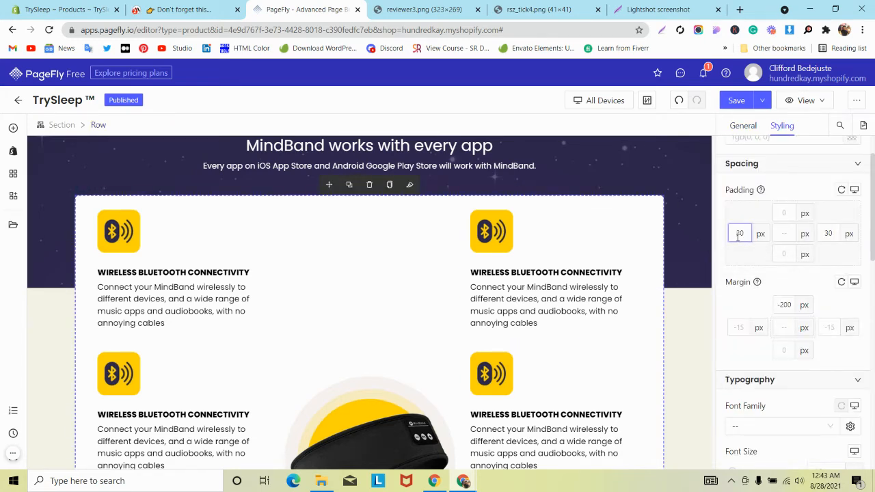
{"action": "key", "text": "Down"}
{"action": "key", "text": "Down"}
{"action": "key", "text": "Down"}
{"action": "key", "text": "Down"}
{"action": "key", "text": "Down"}
{"action": "key", "text": "Down"}
{"action": "key", "text": "Down"}
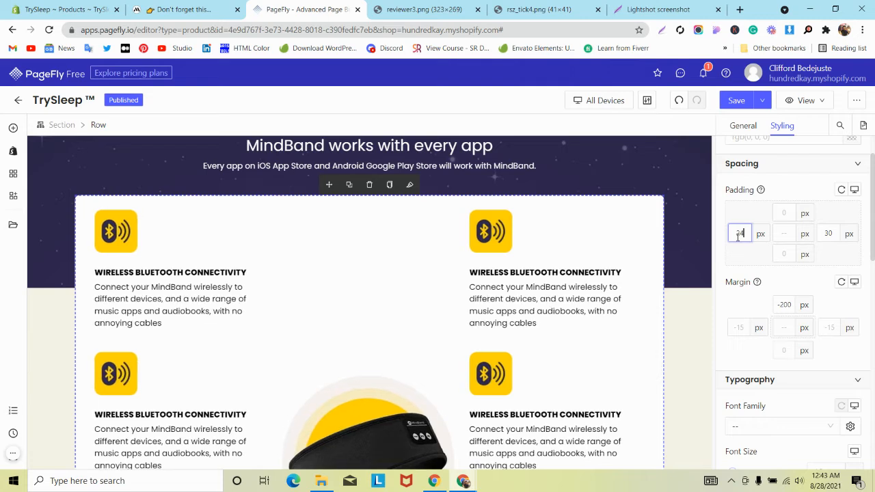
{"action": "key", "text": "Down"}
{"action": "key", "text": "Down"}
{"action": "key", "text": "Down"}
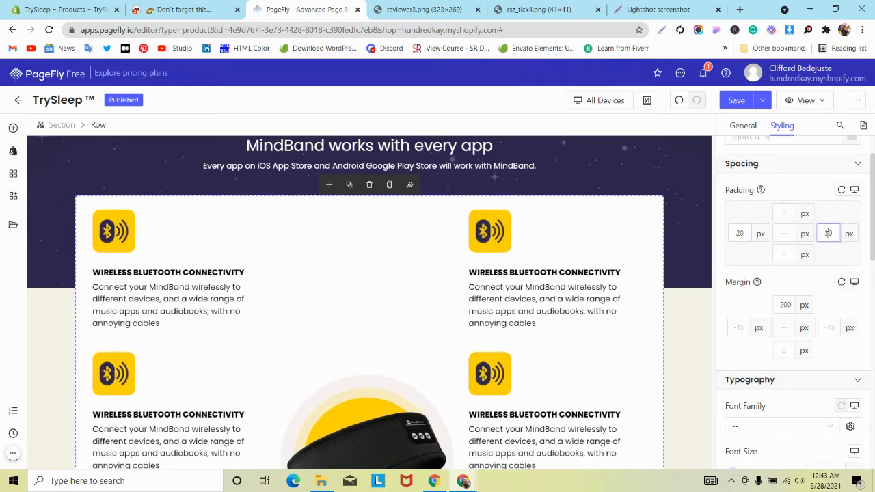
Set the right padding of the benefits card's outer row to 20 px
{"action": "key", "text": "Down"}
{"action": "key", "text": "Down"}
{"action": "key", "text": "Down"}
{"action": "key", "text": "Down"}
{"action": "key", "text": "Down"}
{"action": "key", "text": "Down"}
{"action": "key", "text": "Down"}
{"action": "key", "text": "Down"}
{"action": "key", "text": "Down"}
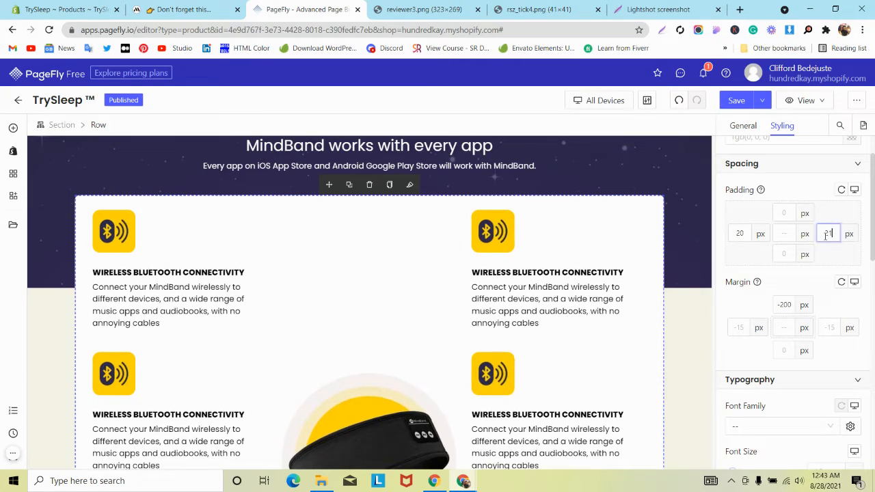
{"action": "key", "text": "Down"}
Check the feature blocks on the MindBand reference page and close its inspector overlay
{"action": "scroll", "coordinate": [232, 307], "scroll_direction": "down", "scroll_amount": 2}
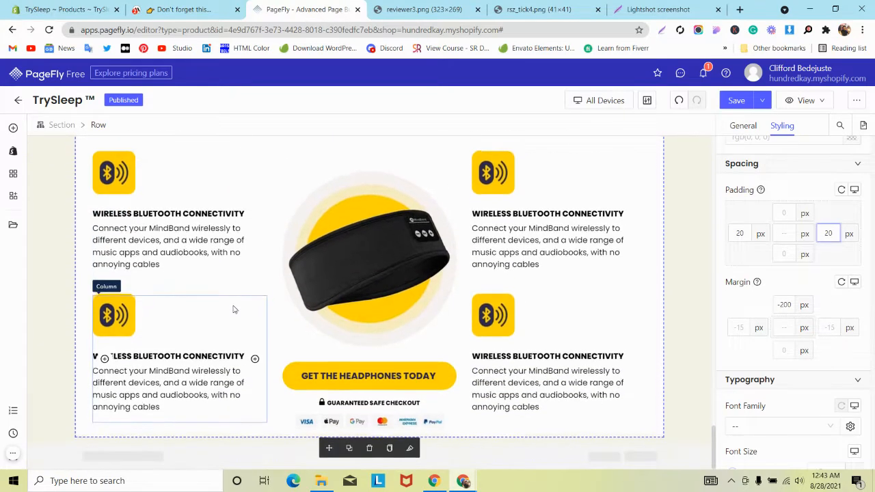
{"action": "key", "text": "ctrl+shift+Tab"}
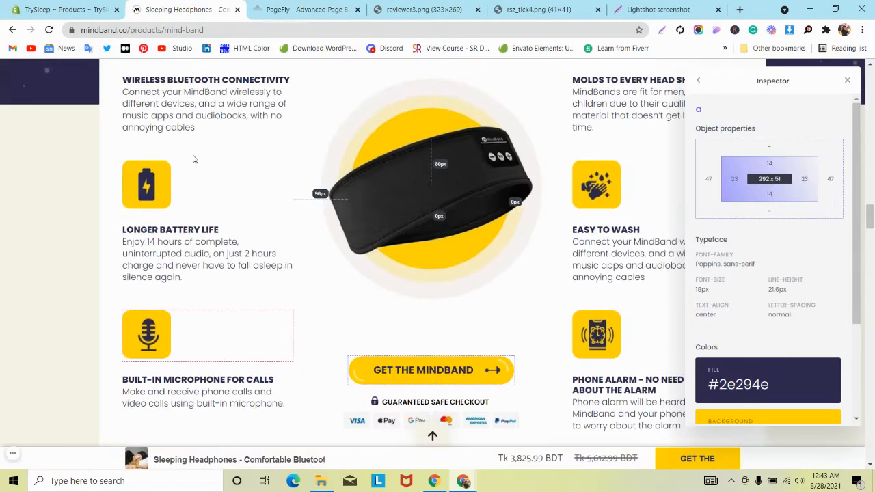
{"action": "scroll", "coordinate": [193, 158], "scroll_direction": "down", "scroll_amount": 2}
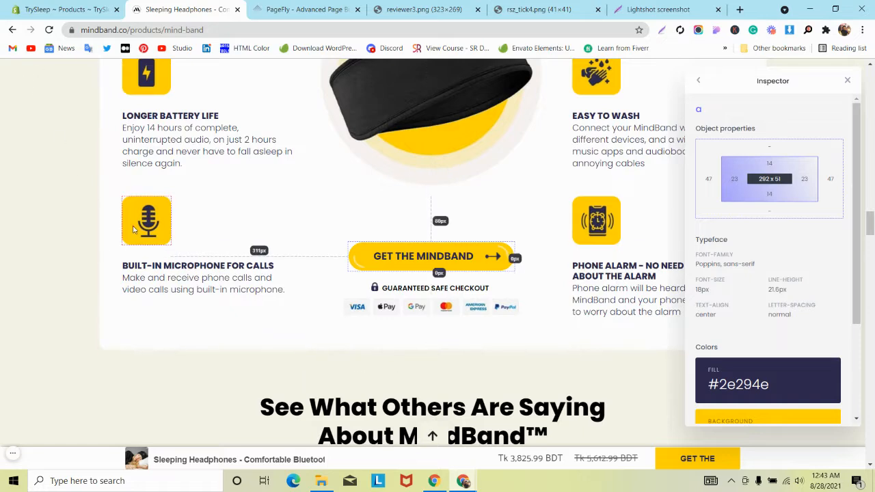
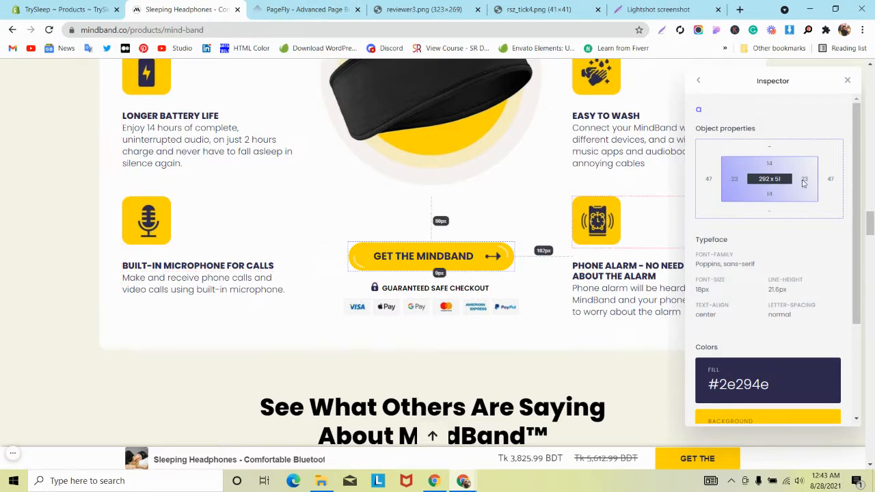
{"action": "left_click", "coordinate": [849, 84]}
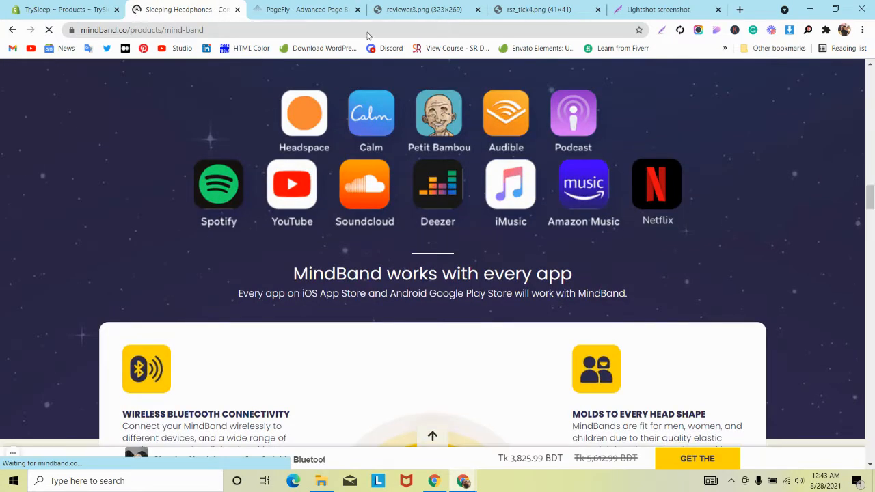
{"action": "left_click", "coordinate": [306, 10]}
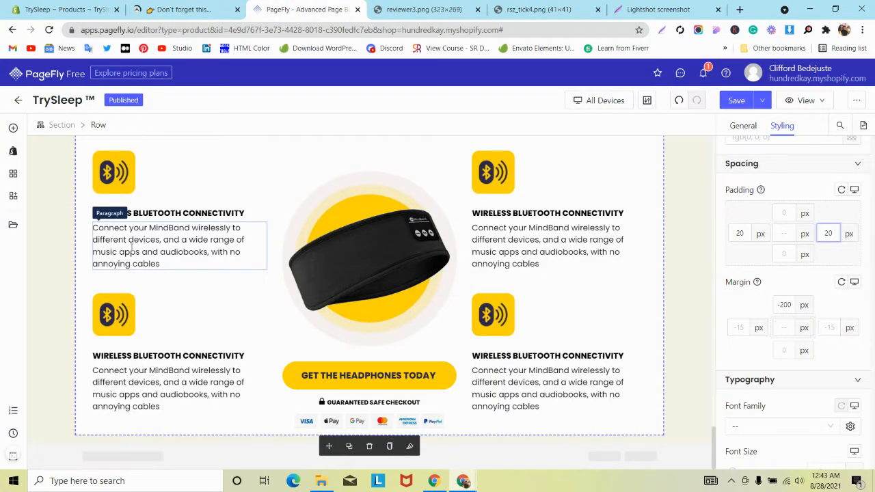
Replace the heading of the first column's second feature block with "LONGER BATTERY LIFE" from the MindBand page
{"action": "left_click", "coordinate": [185, 9]}
{"action": "scroll", "coordinate": [225, 172], "scroll_direction": "up", "scroll_amount": 2}
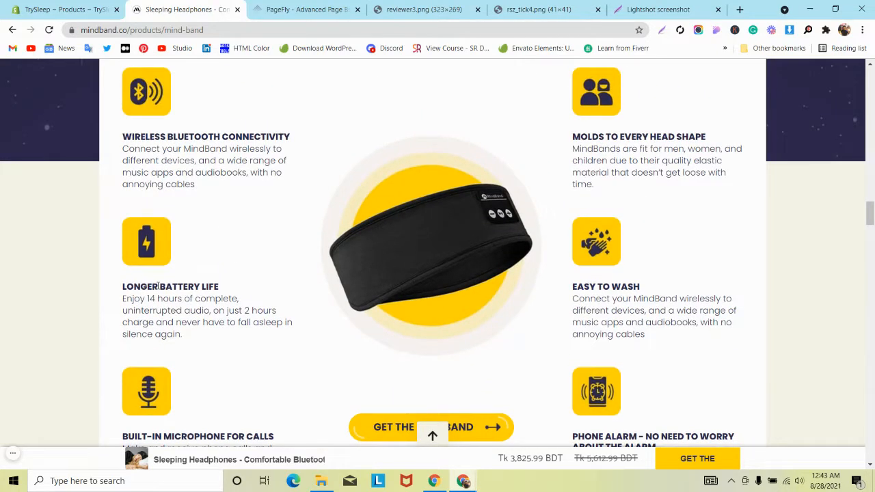
{"action": "left_click", "coordinate": [306, 10]}
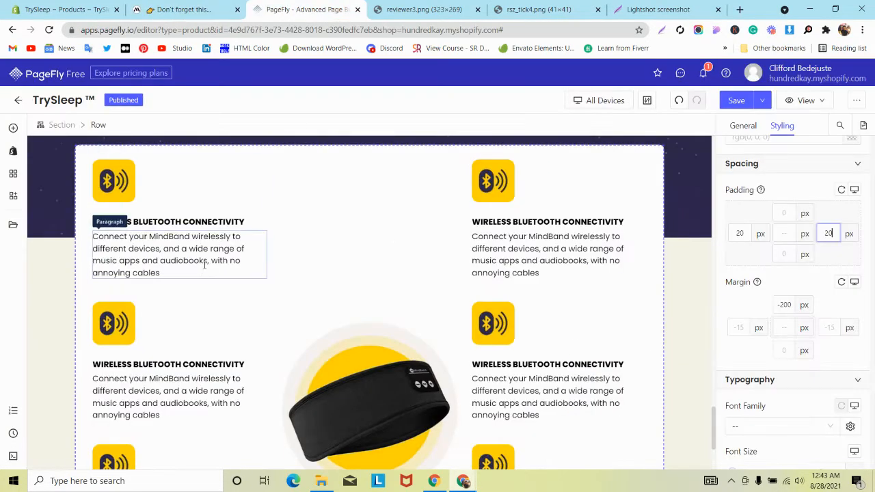
{"action": "scroll", "coordinate": [165, 287], "scroll_direction": "down", "scroll_amount": 1}
{"action": "triple_click", "coordinate": [164, 313]}
{"action": "type", "text": "LONGER BATTERY LIFE"}
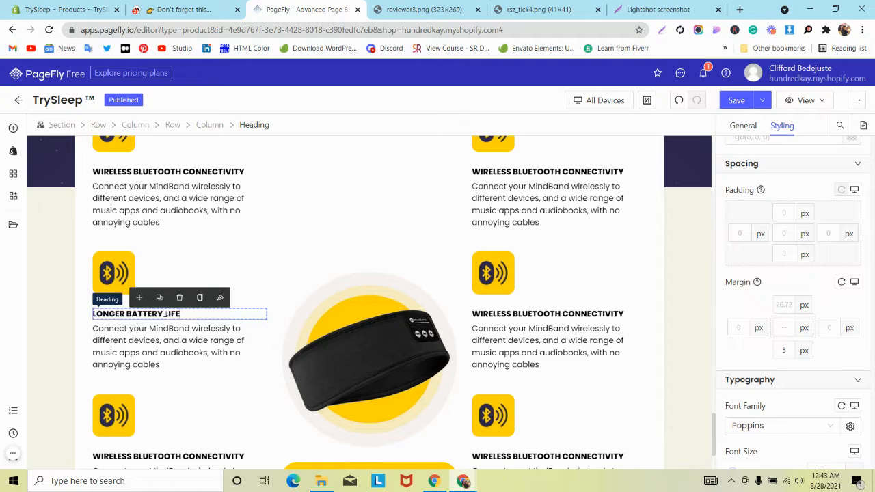
Try to replace the paragraph under "LONGER BATTERY LIFE" with the MindBand page's text beginning "Enjoy 14 hours of complete, uninterrupted audio"
{"action": "left_click", "coordinate": [190, 6]}
{"action": "triple_click", "coordinate": [163, 314]}
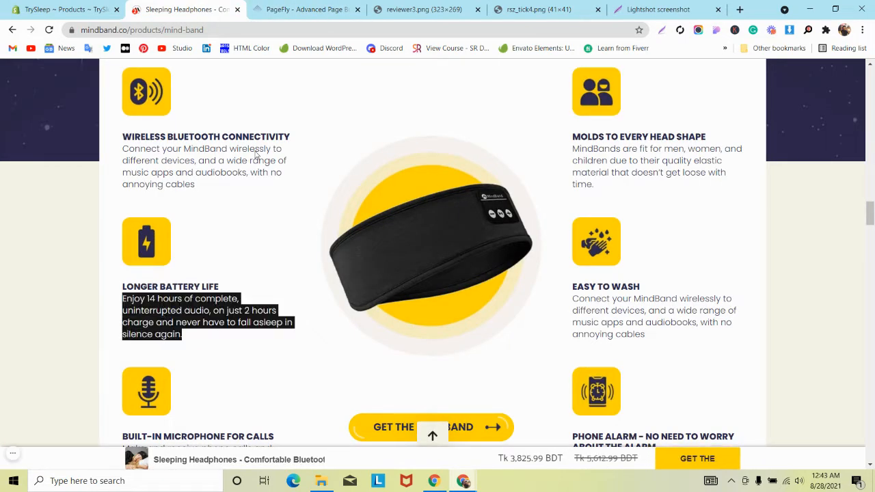
{"action": "left_click", "coordinate": [306, 9]}
{"action": "triple_click", "coordinate": [123, 344]}
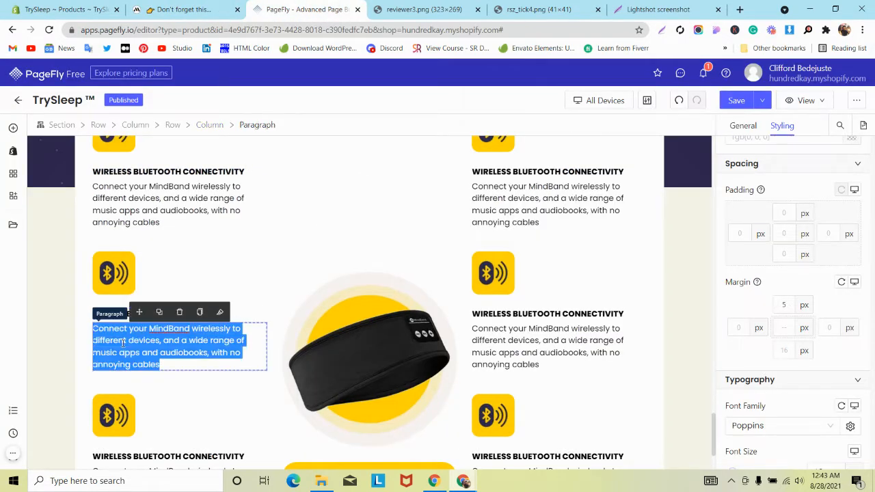
Try to replace the heading of the first column's third feature block with "BUILT-IN MICROPHONE FOR CALLS"
{"action": "left_click", "coordinate": [185, 10]}
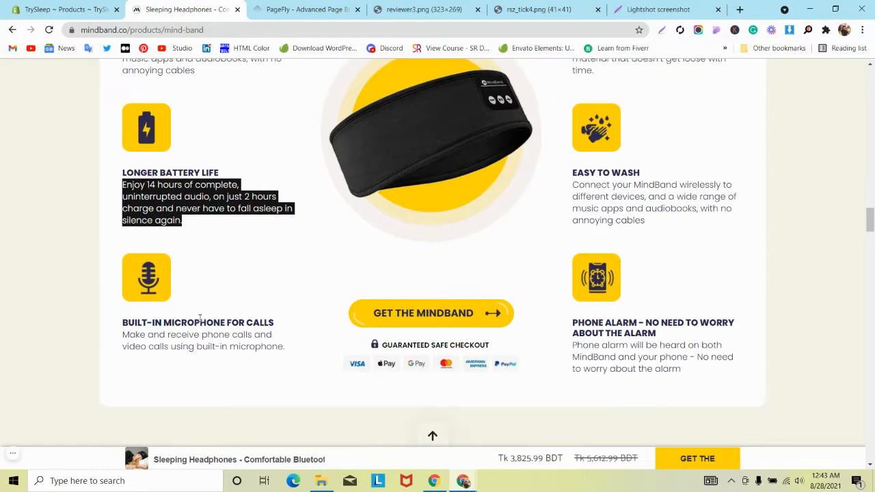
{"action": "triple_click", "coordinate": [201, 322]}
{"action": "left_click", "coordinate": [306, 10]}
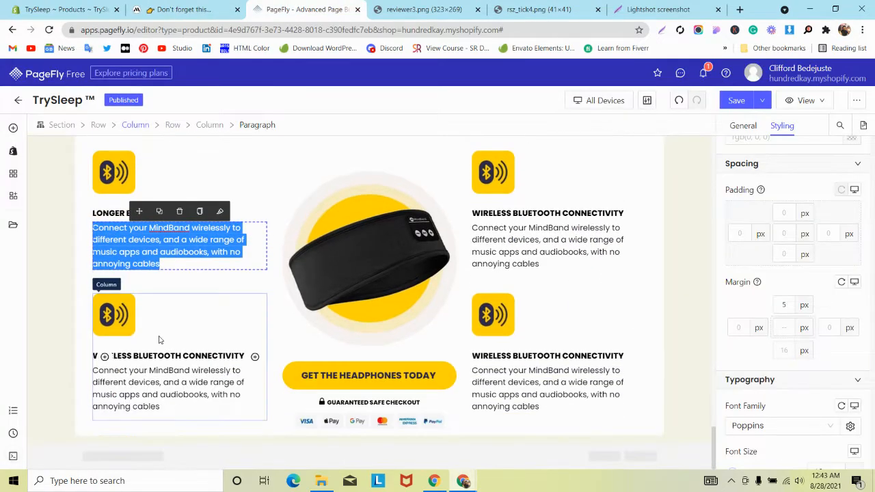
{"action": "scroll", "coordinate": [160, 336], "scroll_direction": "down", "scroll_amount": 1}
{"action": "double_click", "coordinate": [156, 355]}
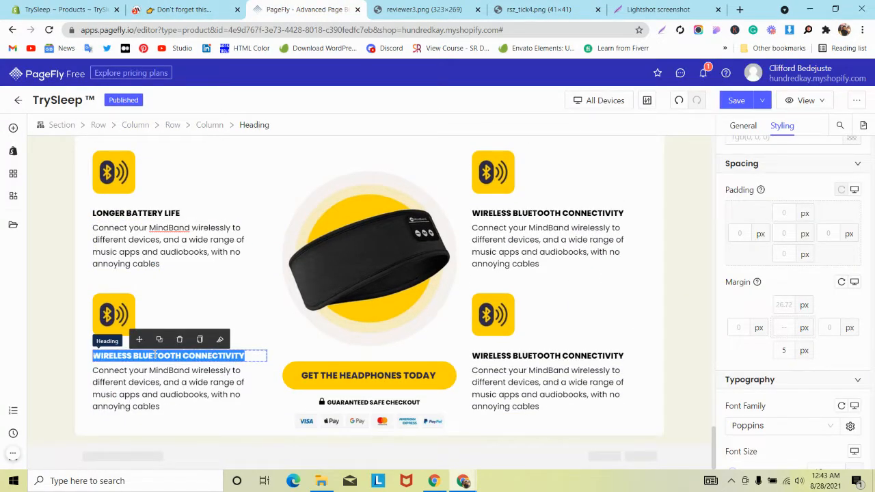
Try to replace the first column's third feature paragraph with "Make and receive phone calls and video calls using built-in microphone."
{"action": "left_click", "coordinate": [184, 10]}
{"action": "scroll", "coordinate": [162, 289], "scroll_direction": "down", "scroll_amount": 1}
{"action": "triple_click", "coordinate": [162, 289]}
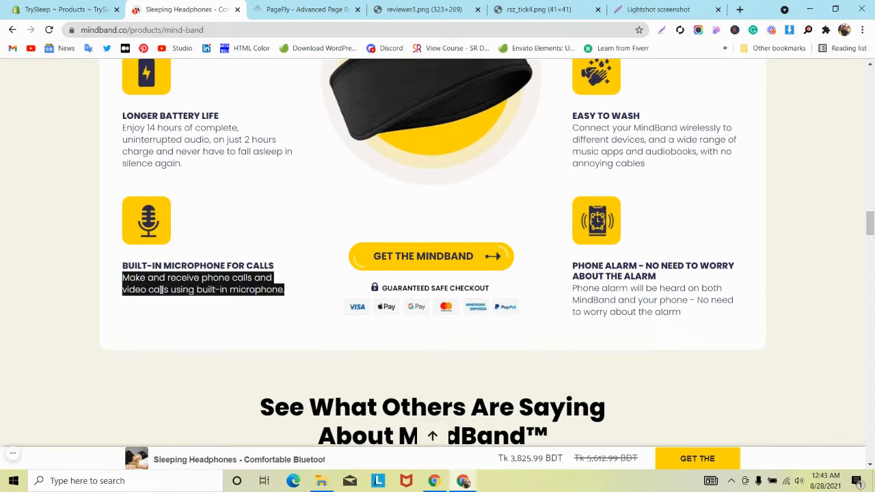
{"action": "left_click", "coordinate": [333, 5]}
{"action": "left_click", "coordinate": [120, 385]}
{"action": "triple_click", "coordinate": [120, 385]}
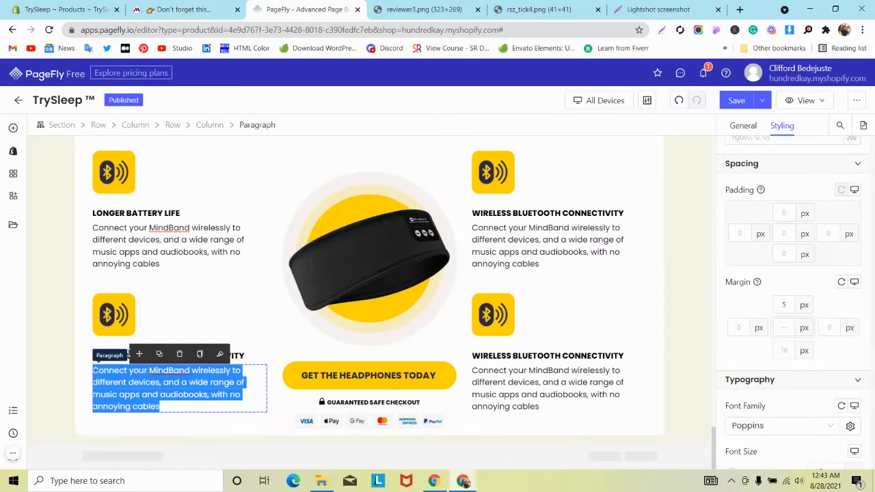
Replace the heading of the third column's first feature block with "MOLDS TO EVERY HEAD SHAPE", undoing the accidental heading duplicate
{"action": "left_click", "coordinate": [184, 10]}
{"action": "scroll", "coordinate": [601, 206], "scroll_direction": "up", "scroll_amount": 4}
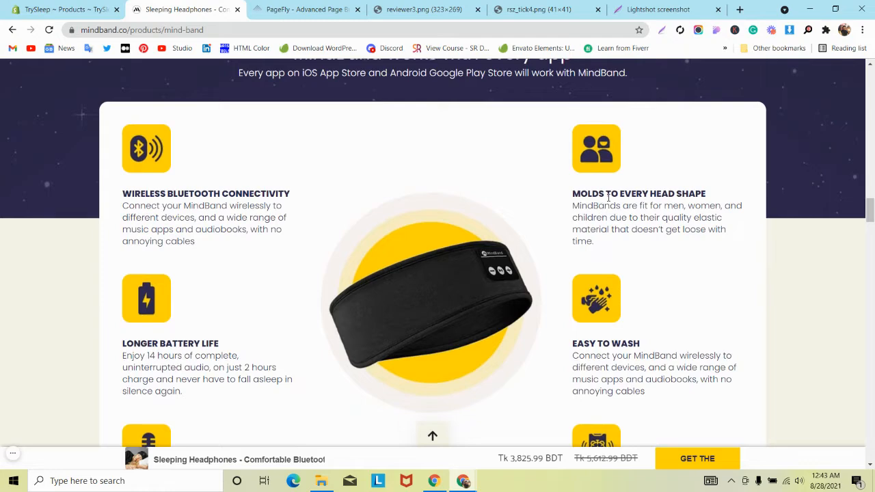
{"action": "left_click", "coordinate": [272, 5]}
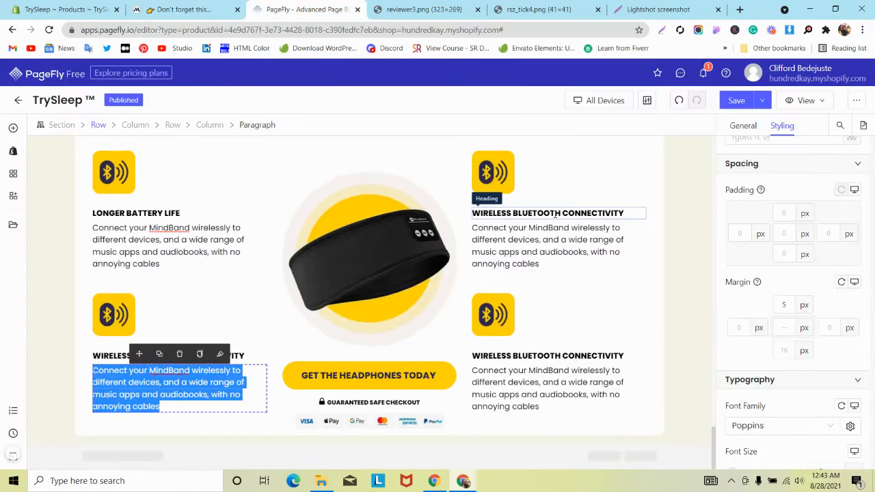
{"action": "left_click", "coordinate": [555, 211]}
{"action": "scroll", "coordinate": [555, 211], "scroll_direction": "up", "scroll_amount": 3}
{"action": "triple_click", "coordinate": [539, 171]}
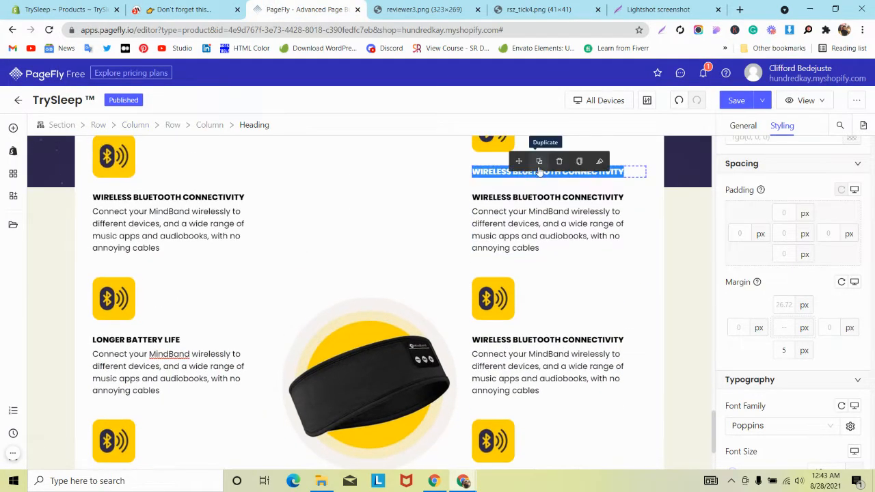
{"action": "left_click", "coordinate": [679, 99]}
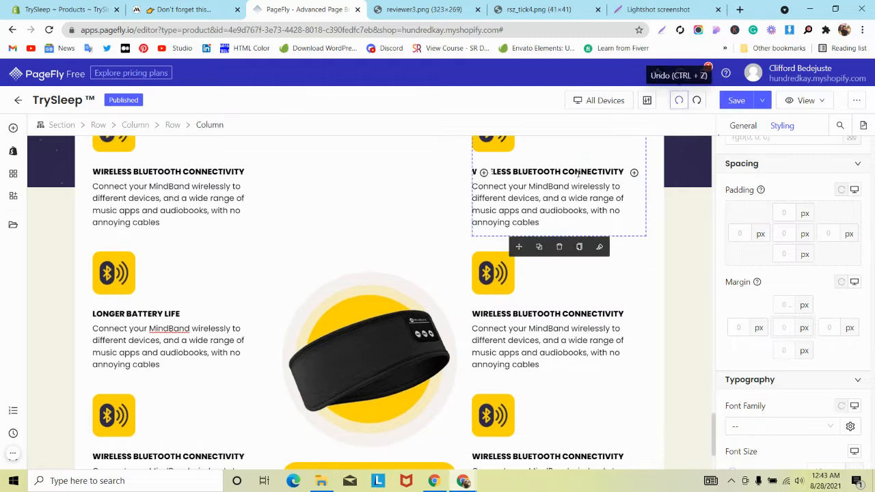
{"action": "triple_click", "coordinate": [545, 171]}
{"action": "type", "text": "MOLDS TO EVERY HEAD SHAPE"}
Replace the paragraph under "MOLDS TO EVERY HEAD SHAPE" with the MindBand page's text beginning "MindBands are fit for men, women, and children"
{"action": "left_click", "coordinate": [142, 5]}
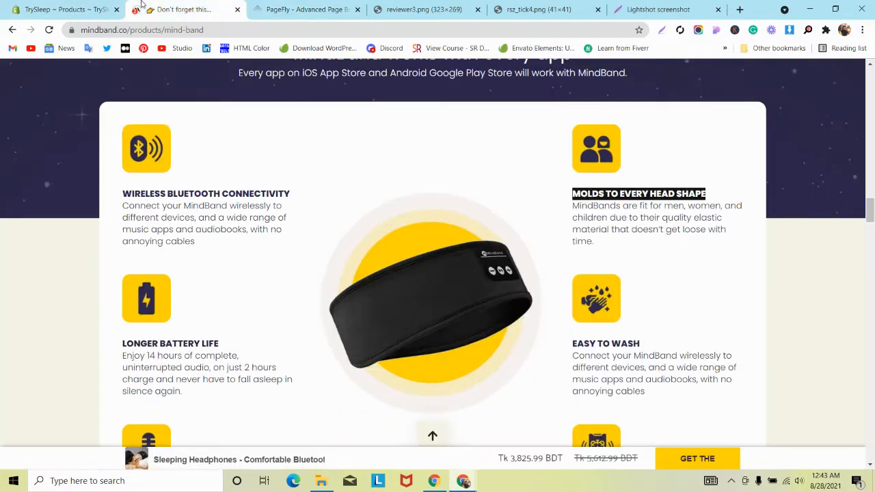
{"action": "triple_click", "coordinate": [602, 217]}
{"action": "key", "text": "ctrl+c"}
{"action": "key", "text": "ctrl+Tab"}
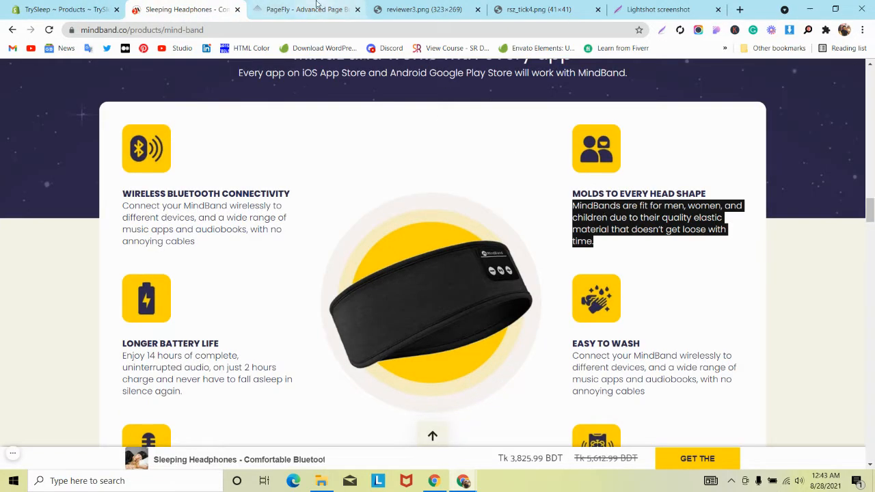
{"action": "double_click", "coordinate": [551, 210]}
{"action": "triple_click", "coordinate": [548, 214]}
{"action": "key", "text": "ctrl+v"}
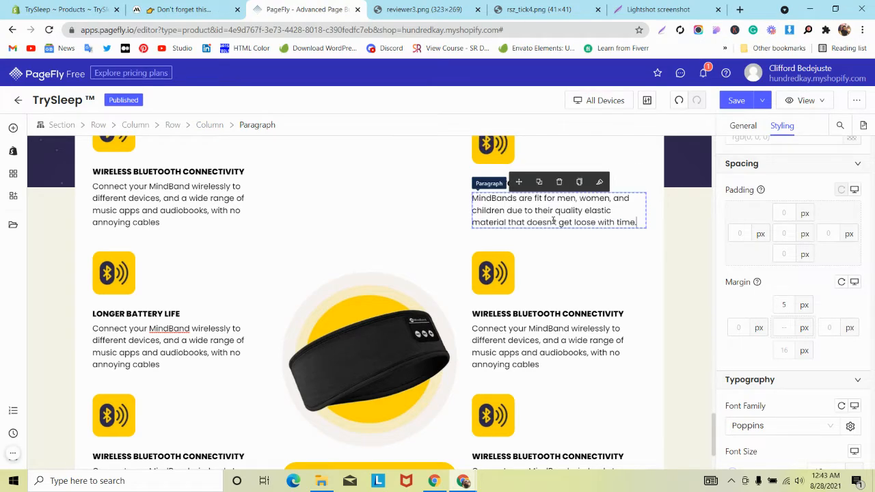
Replace the heading of the third column's second feature block with "EASY TO WASH" from the MindBand page
{"action": "left_click", "coordinate": [145, 6]}
{"action": "scroll", "coordinate": [390, 169], "scroll_direction": "down", "scroll_amount": 2}
{"action": "double_click", "coordinate": [581, 229]}
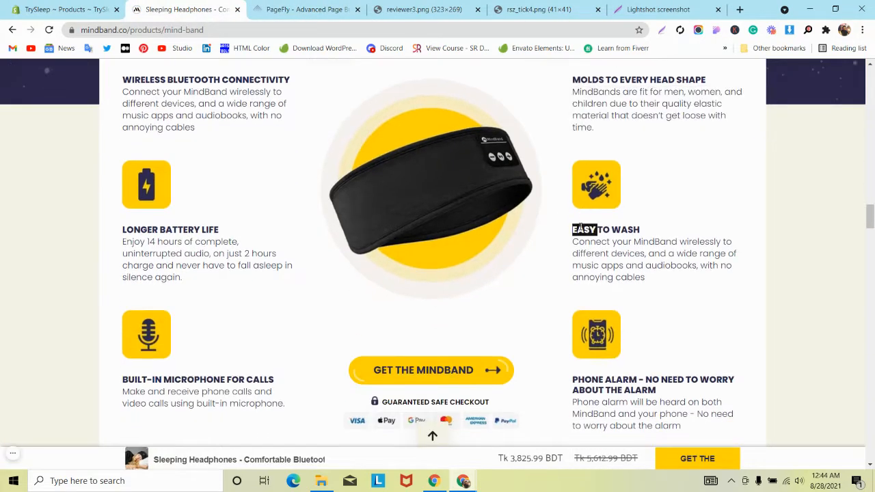
{"action": "key", "text": "ctrl+Tab"}
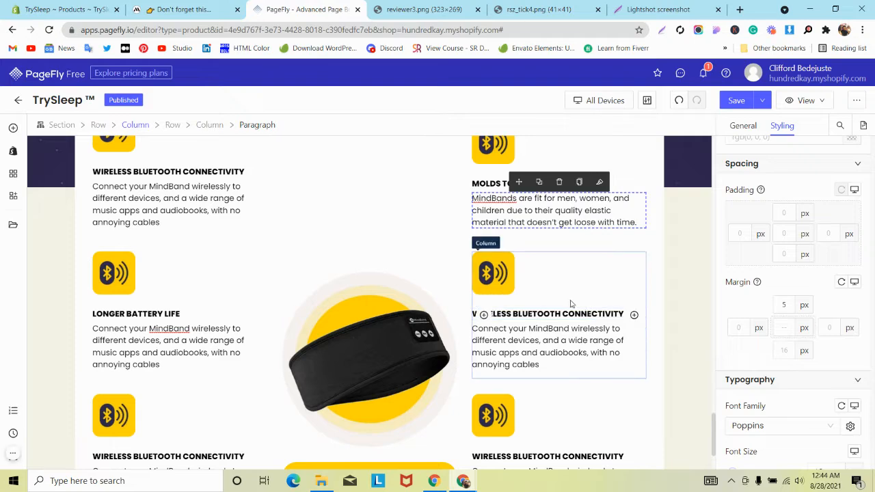
{"action": "triple_click", "coordinate": [568, 313]}
{"action": "key", "text": "ctrl+v"}
Replace the paragraph under "EASY TO WASH" with the MindBand page's text beginning "Connect your MindBand wirelessly to different devices"
{"action": "left_click", "coordinate": [171, 5]}
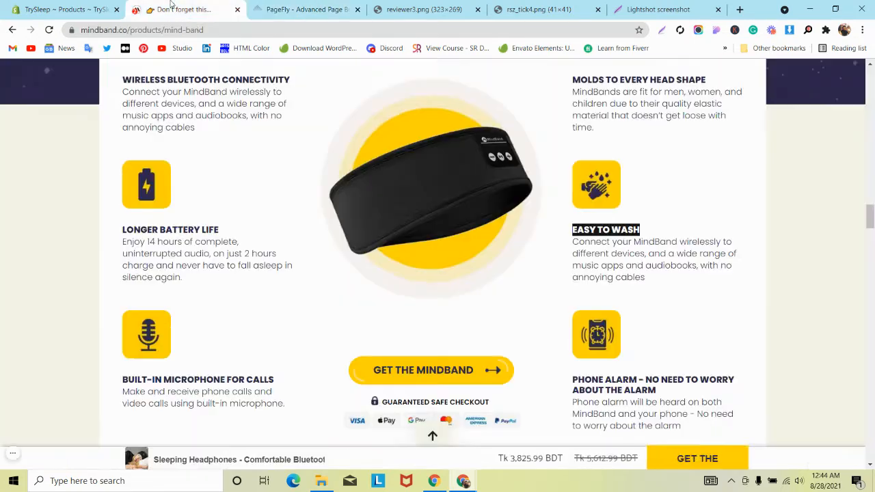
{"action": "triple_click", "coordinate": [635, 265]}
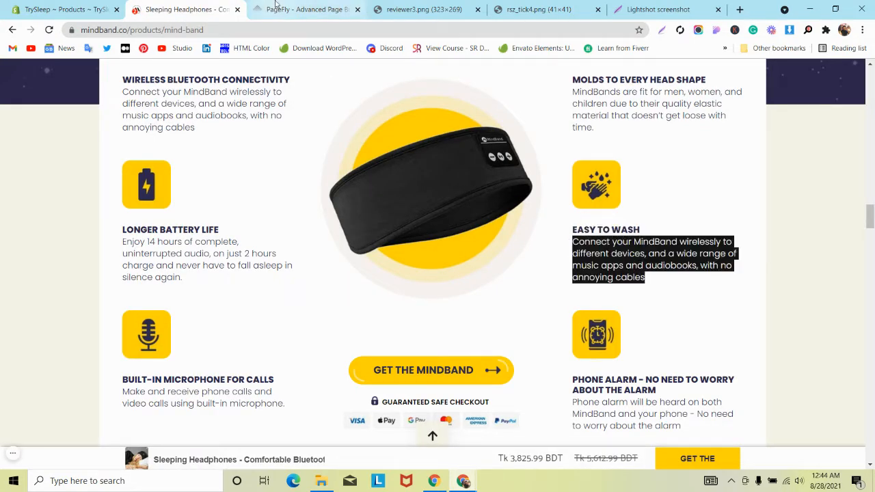
{"action": "left_click", "coordinate": [307, 9]}
{"action": "triple_click", "coordinate": [507, 356]}
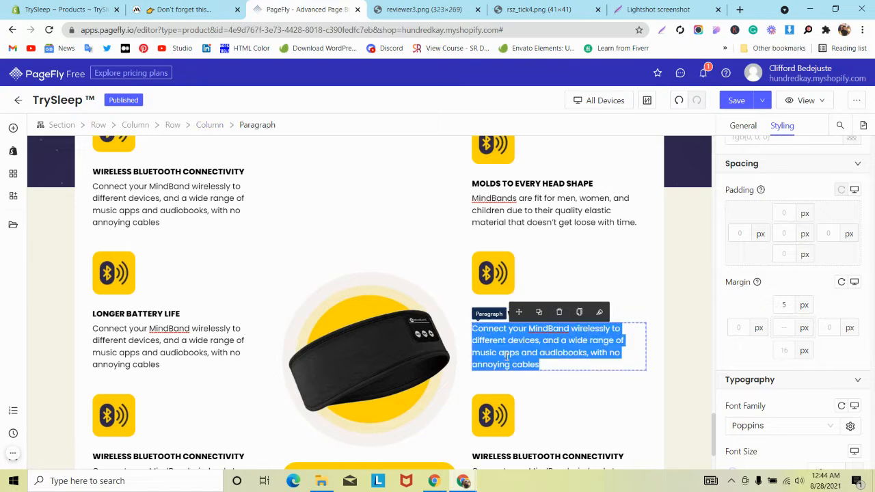
{"action": "key", "text": "ctrl+v"}
Replace the heading of the third column's third feature block with "PHONE ALARM – NO NEED TO WORRY ABOUT THE ALARM" from the MindBand page
{"action": "left_click", "coordinate": [104, 6]}
{"action": "left_click", "coordinate": [168, 6]}
{"action": "scroll", "coordinate": [446, 236], "scroll_direction": "down", "scroll_amount": 3}
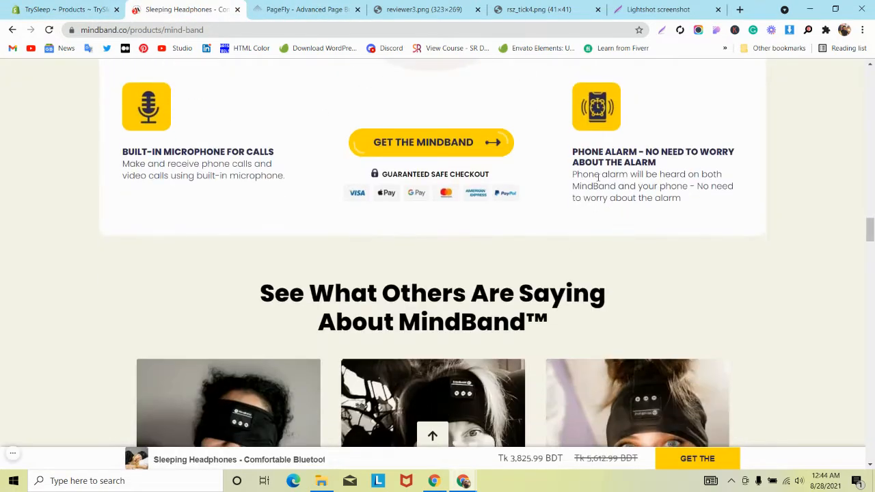
{"action": "triple_click", "coordinate": [602, 153]}
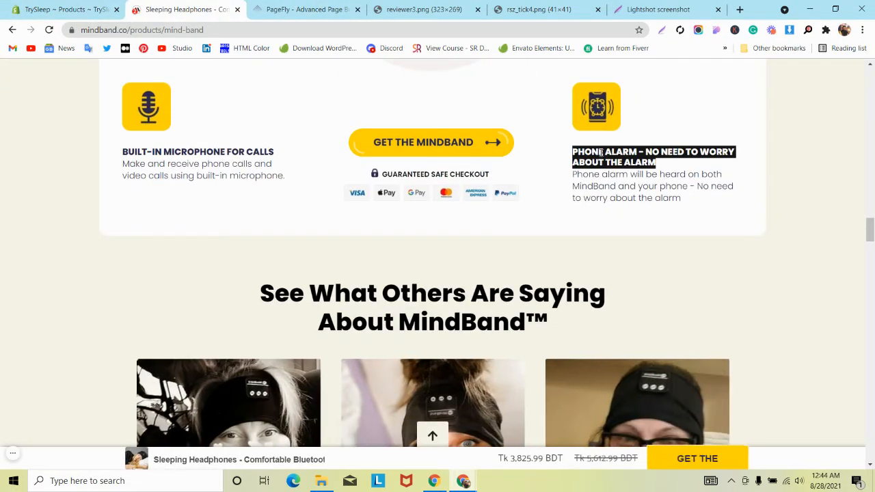
{"action": "left_click", "coordinate": [352, 7]}
{"action": "scroll", "coordinate": [547, 329], "scroll_direction": "down", "scroll_amount": 2}
{"action": "triple_click", "coordinate": [541, 355]}
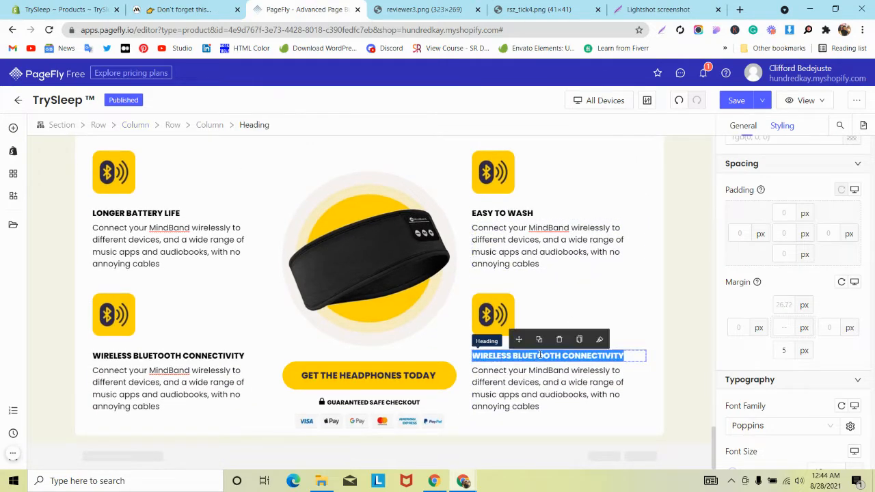
{"action": "key", "text": "ctrl+v"}
Replace the paragraph under the phone alarm heading with the MindBand page's text beginning "Phone alarm will be heard on both MindBand and your phone"
{"action": "left_click", "coordinate": [171, 10]}
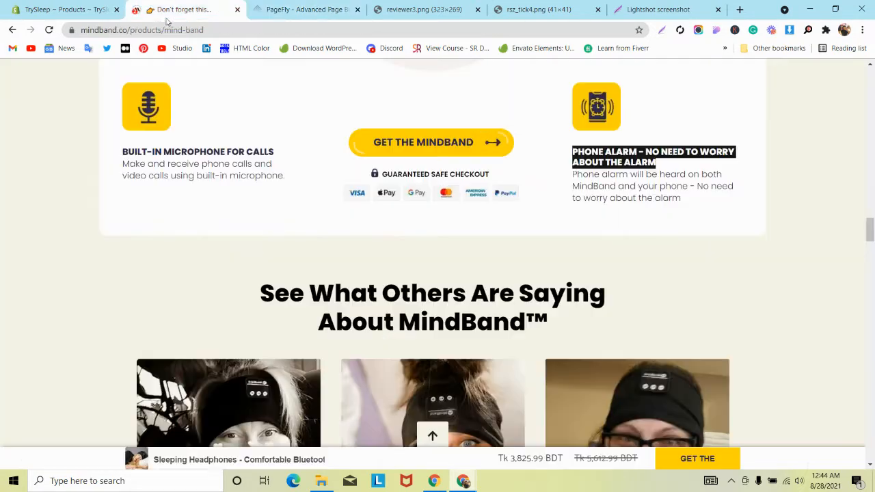
{"action": "triple_click", "coordinate": [597, 192]}
{"action": "key", "text": "ctrl+c"}
{"action": "left_click", "coordinate": [308, 9]}
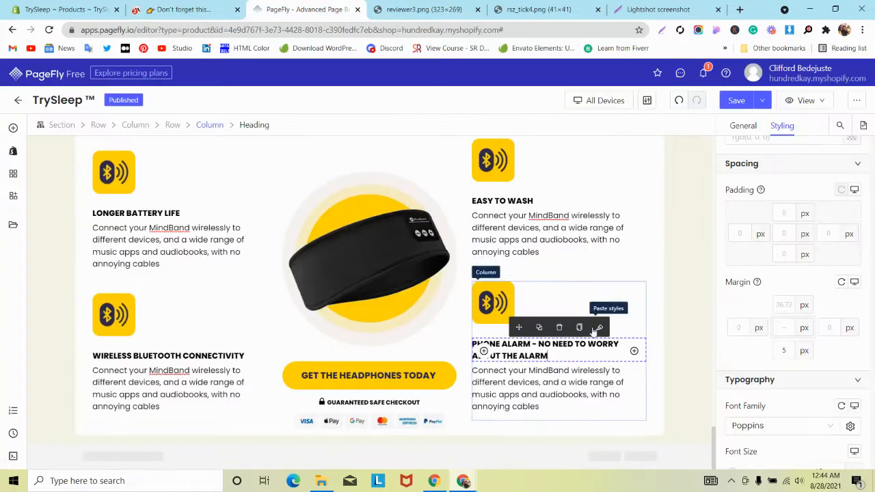
{"action": "left_click", "coordinate": [553, 393]}
{"action": "double_click", "coordinate": [553, 393]}
{"action": "triple_click", "coordinate": [552, 392]}
{"action": "key", "text": "ctrl+v"}
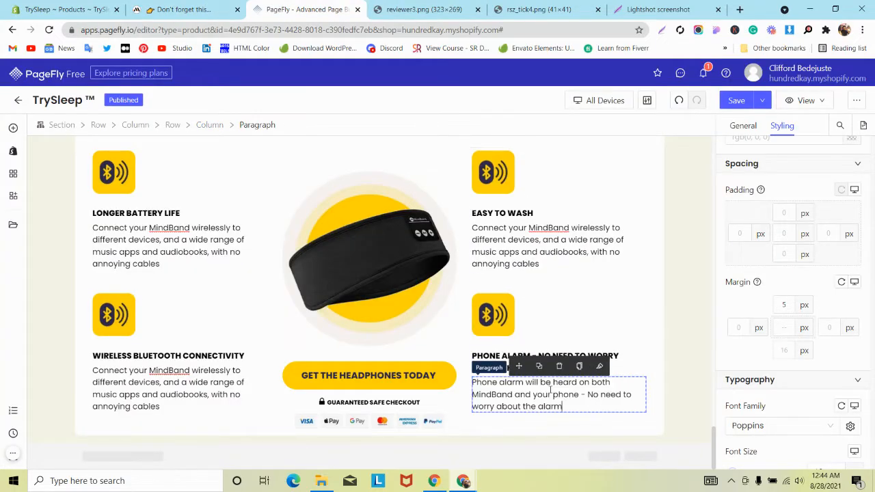
Set the benefits card row's content position to the middle center and compare its layout with the MindBand page
{"action": "scroll", "coordinate": [248, 292], "scroll_direction": "up", "scroll_amount": 5}
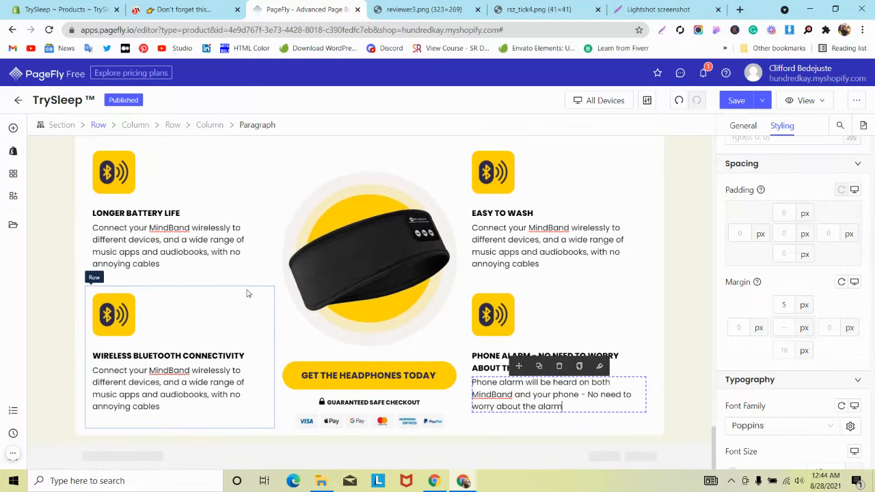
{"action": "scroll", "coordinate": [248, 293], "scroll_direction": "down", "scroll_amount": 2}
{"action": "scroll", "coordinate": [355, 264], "scroll_direction": "up", "scroll_amount": 3}
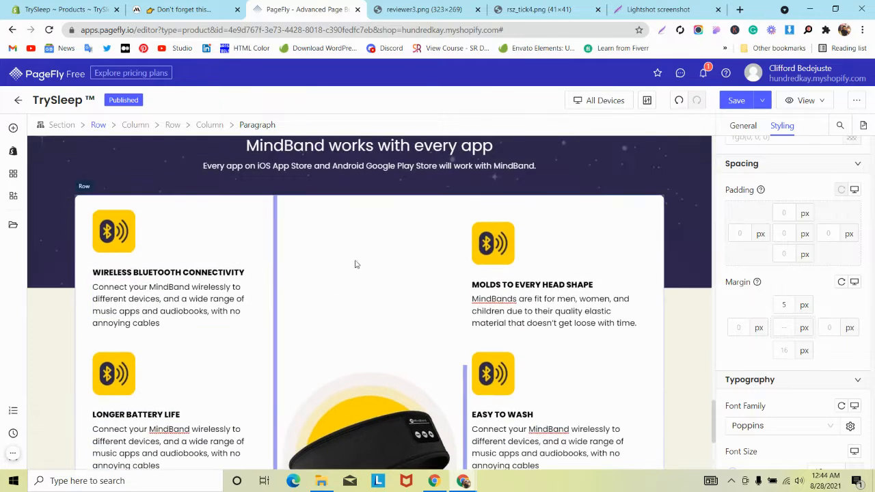
{"action": "left_click", "coordinate": [366, 258]}
{"action": "scroll", "coordinate": [366, 257], "scroll_direction": "down", "scroll_amount": 2}
{"action": "scroll", "coordinate": [366, 258], "scroll_direction": "up", "scroll_amount": 2}
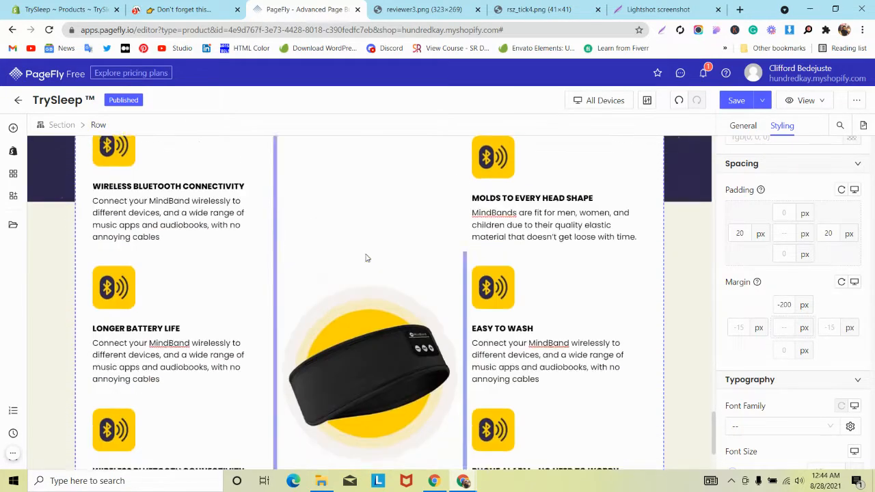
{"action": "left_click", "coordinate": [743, 127]}
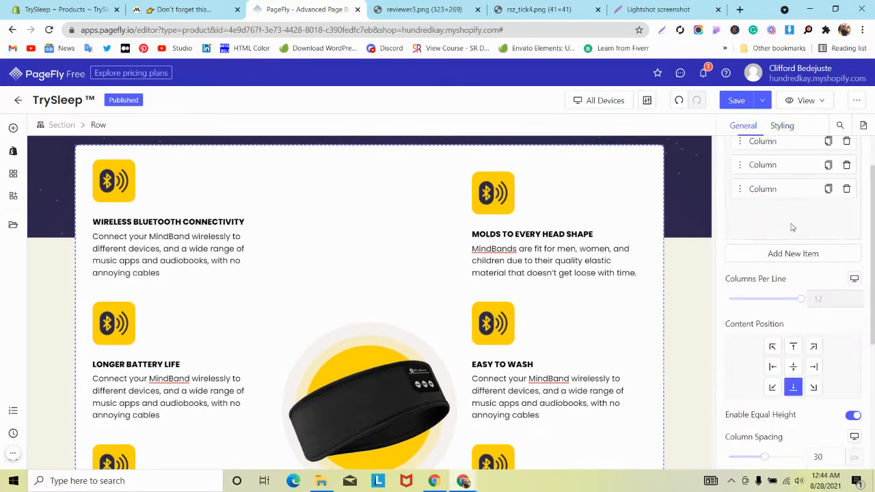
{"action": "left_click", "coordinate": [793, 366]}
{"action": "scroll", "coordinate": [421, 250], "scroll_direction": "up", "scroll_amount": 2}
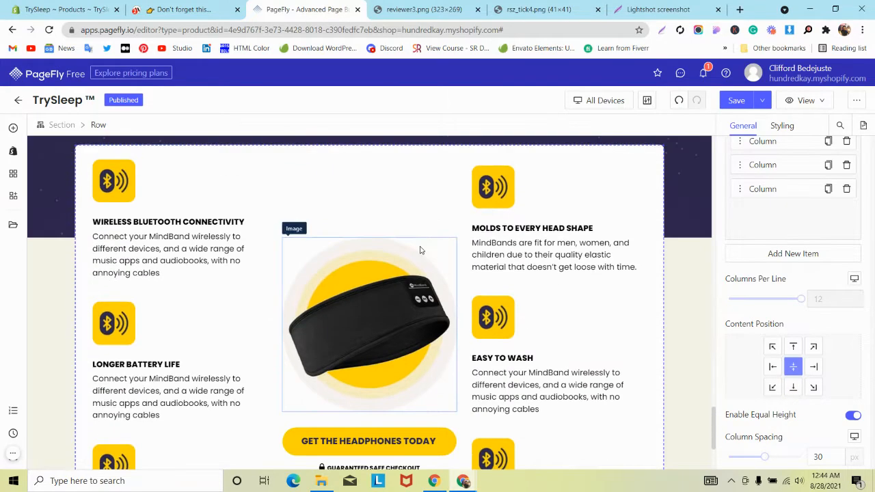
{"action": "scroll", "coordinate": [421, 249], "scroll_direction": "down", "scroll_amount": 2}
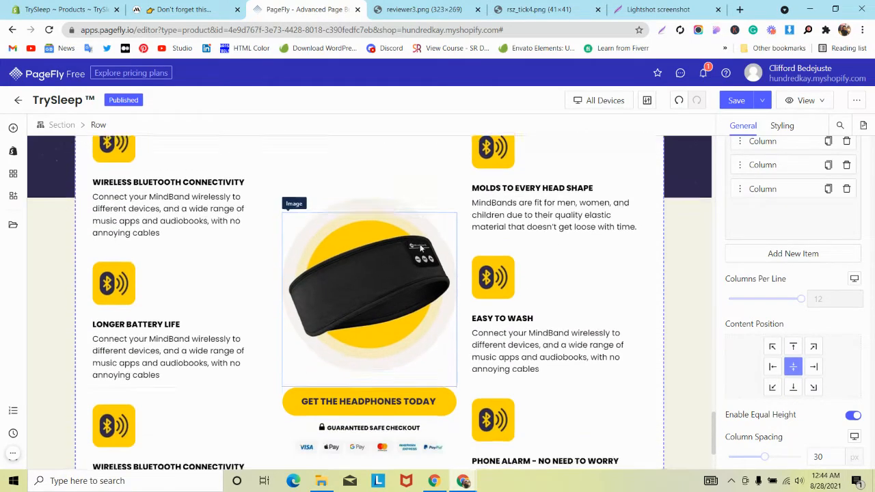
{"action": "left_click", "coordinate": [183, 9]}
{"action": "scroll", "coordinate": [241, 181], "scroll_direction": "up", "scroll_amount": 2}
{"action": "scroll", "coordinate": [241, 182], "scroll_direction": "up", "scroll_amount": 3}
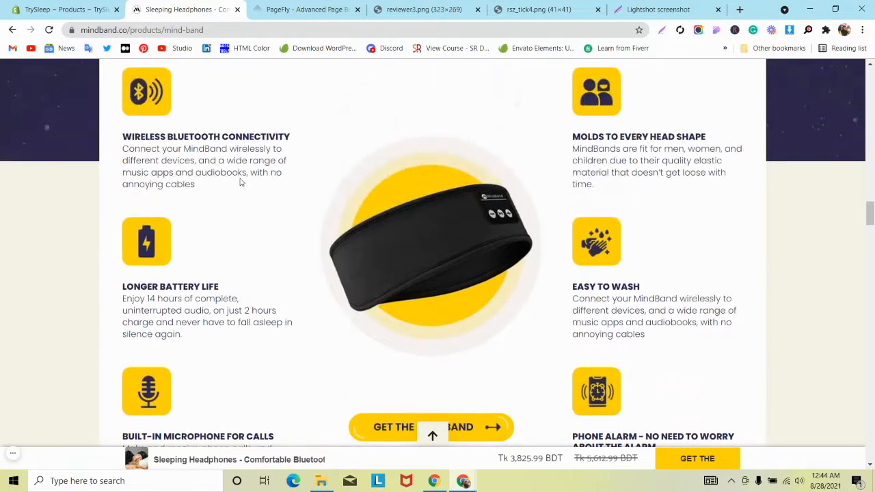
{"action": "left_click", "coordinate": [305, 10]}
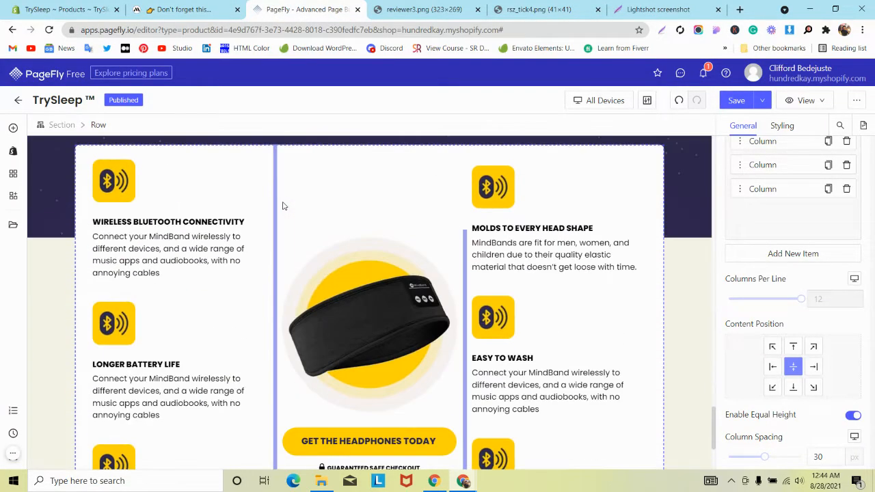
Switch the editor to the Mobile device view and review the stacked feature blocks of the benefits card
{"action": "left_click", "coordinate": [35, 243]}
{"action": "scroll", "coordinate": [36, 248], "scroll_direction": "down", "scroll_amount": 3}
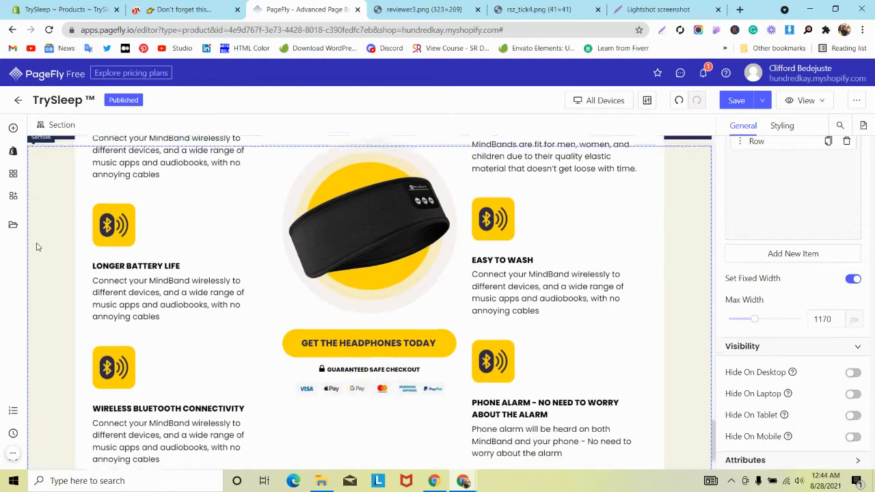
{"action": "left_click", "coordinate": [580, 103]}
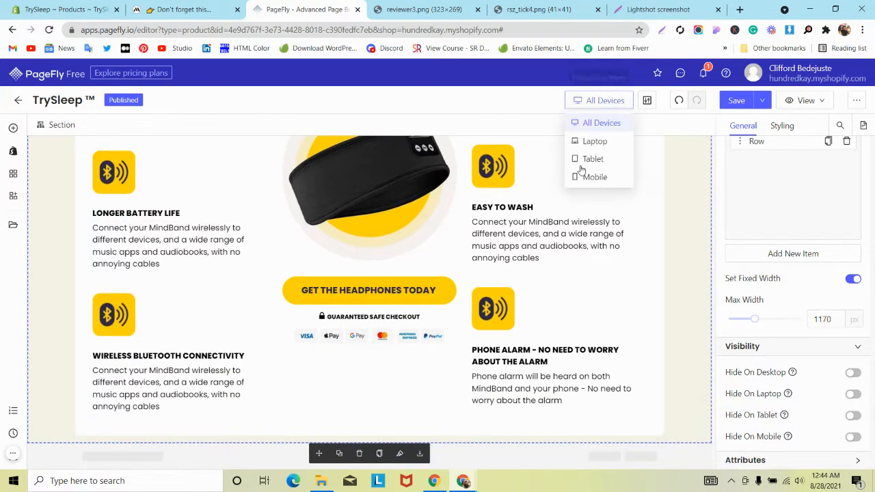
{"action": "left_click", "coordinate": [580, 176]}
{"action": "scroll", "coordinate": [383, 208], "scroll_direction": "down", "scroll_amount": 3}
{"action": "scroll", "coordinate": [383, 209], "scroll_direction": "down", "scroll_amount": 10}
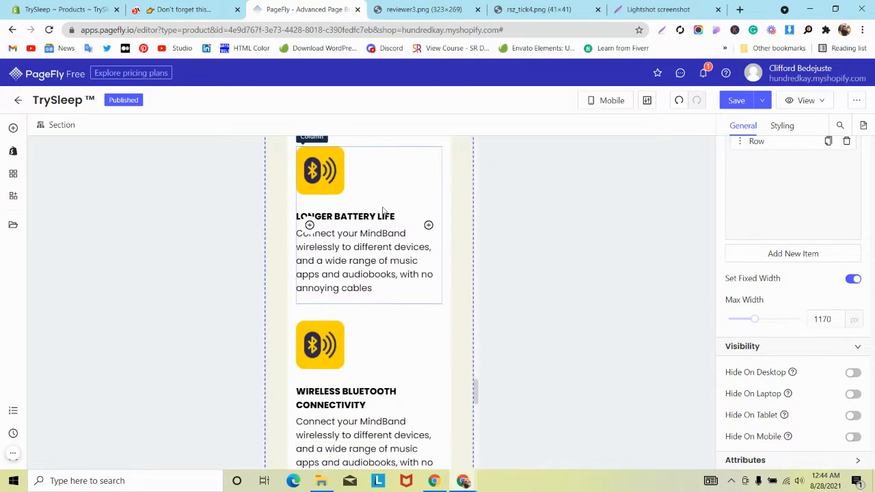
{"action": "scroll", "coordinate": [383, 210], "scroll_direction": "down", "scroll_amount": 5}
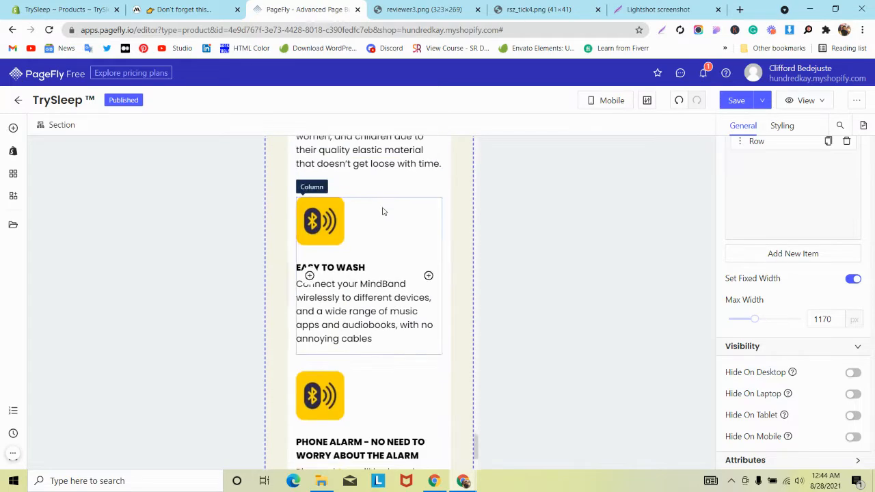
Inspect the MindBand page with developer tools docked to the right and examine its benefits section in iPhone 6/7/8 emulation
{"action": "left_click", "coordinate": [219, 6]}
{"action": "scroll", "coordinate": [511, 148], "scroll_direction": "down", "scroll_amount": 4}
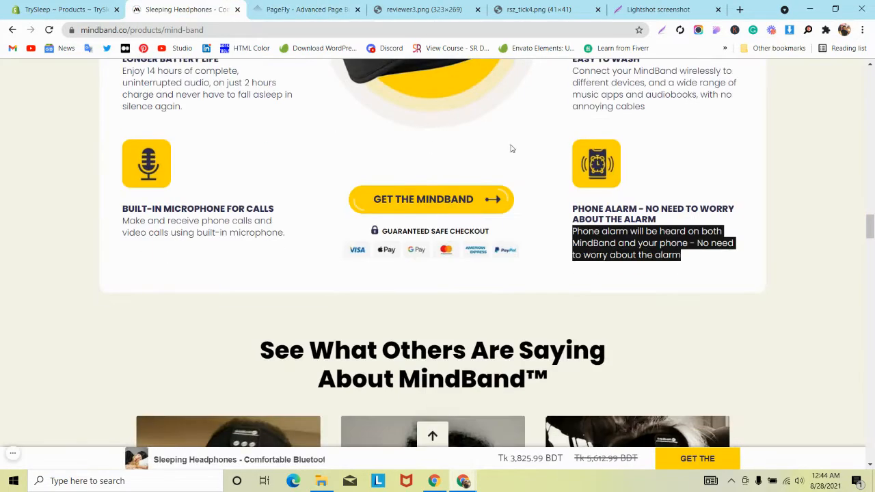
{"action": "right_click", "coordinate": [555, 147]}
{"action": "left_click", "coordinate": [594, 334]}
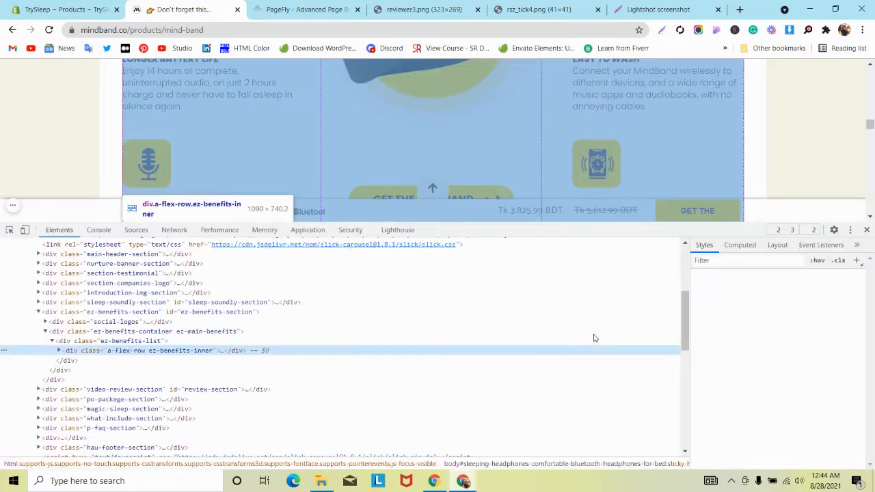
{"action": "left_click", "coordinate": [850, 230]}
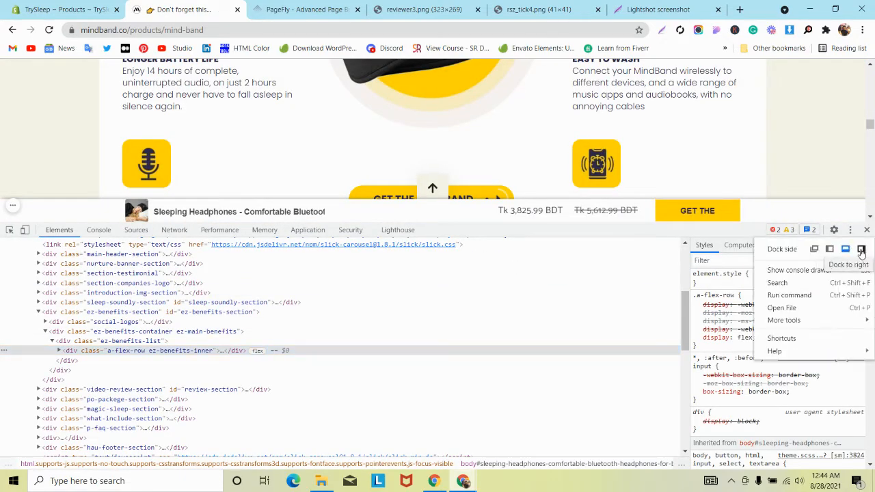
{"action": "left_click", "coordinate": [858, 250]}
{"action": "left_click", "coordinate": [584, 67]}
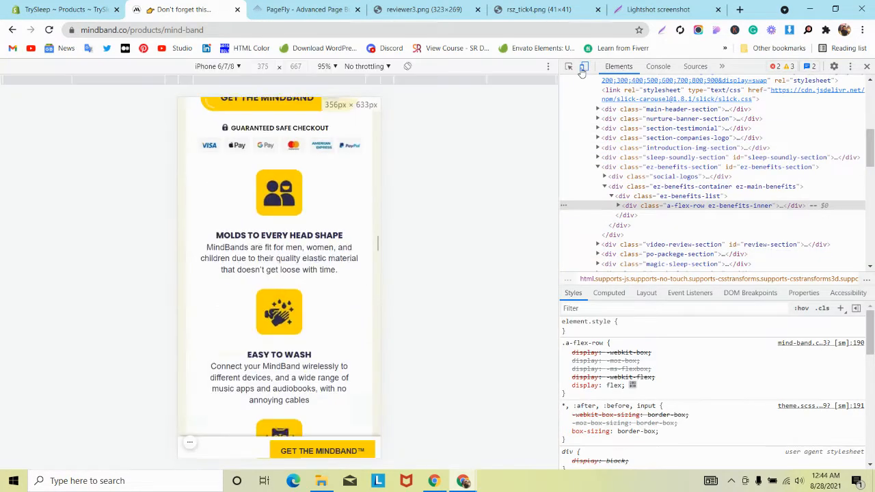
{"action": "scroll", "coordinate": [296, 172], "scroll_direction": "up", "scroll_amount": 10}
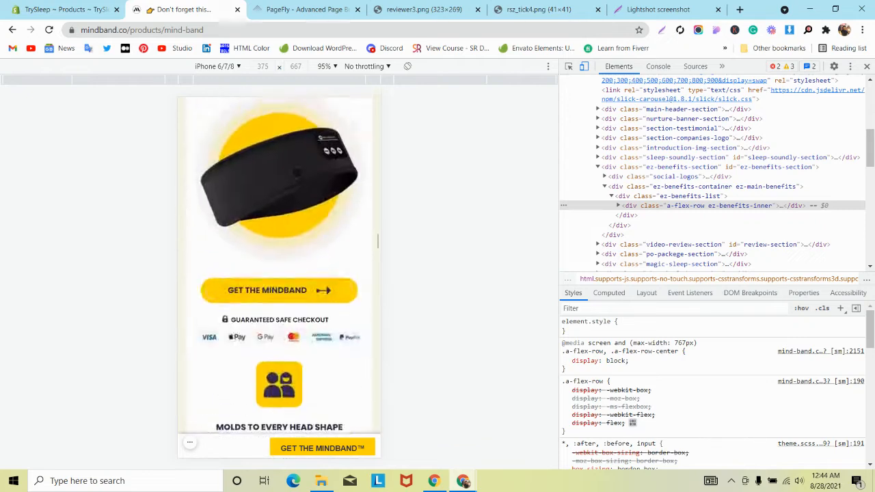
{"action": "scroll", "coordinate": [279, 274], "scroll_direction": "down", "scroll_amount": 2}
Return to the PageFly editor and center-align the content of the first feature block's column in the Mobile view
{"action": "left_click", "coordinate": [308, 9]}
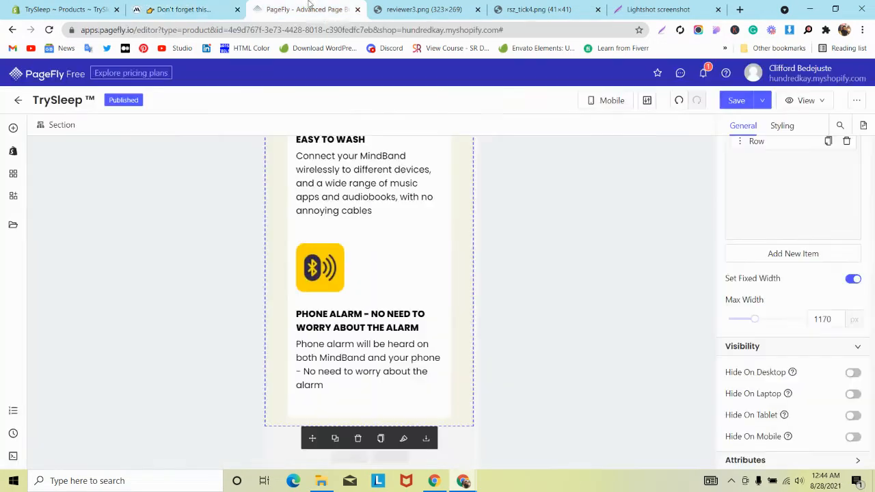
{"action": "scroll", "coordinate": [396, 234], "scroll_direction": "up", "scroll_amount": 8}
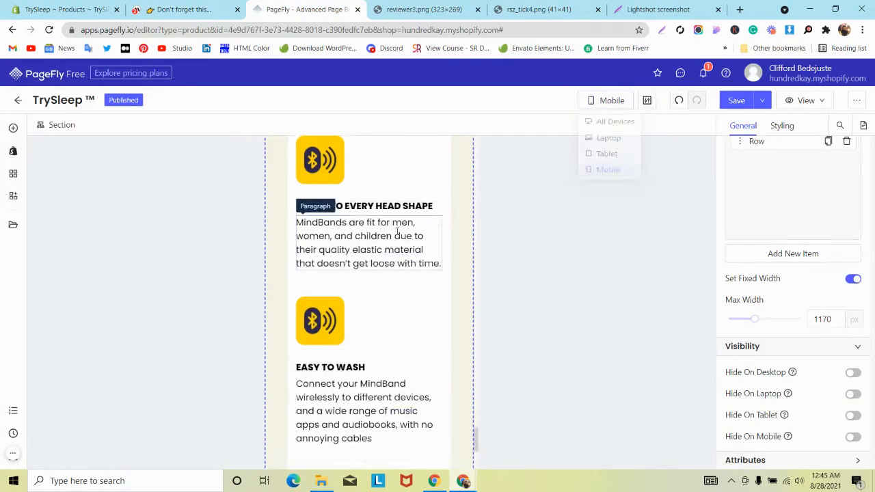
{"action": "scroll", "coordinate": [397, 235], "scroll_direction": "down", "scroll_amount": 5}
{"action": "scroll", "coordinate": [397, 235], "scroll_direction": "up", "scroll_amount": 3}
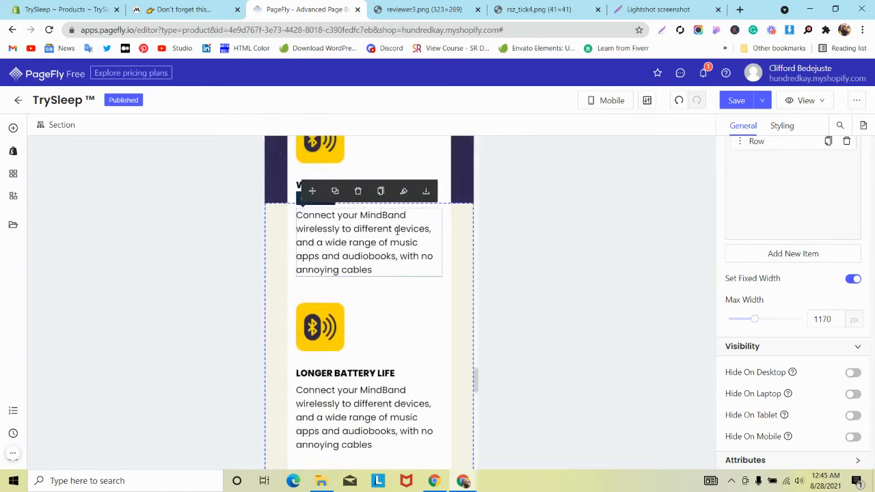
{"action": "left_click", "coordinate": [396, 234]}
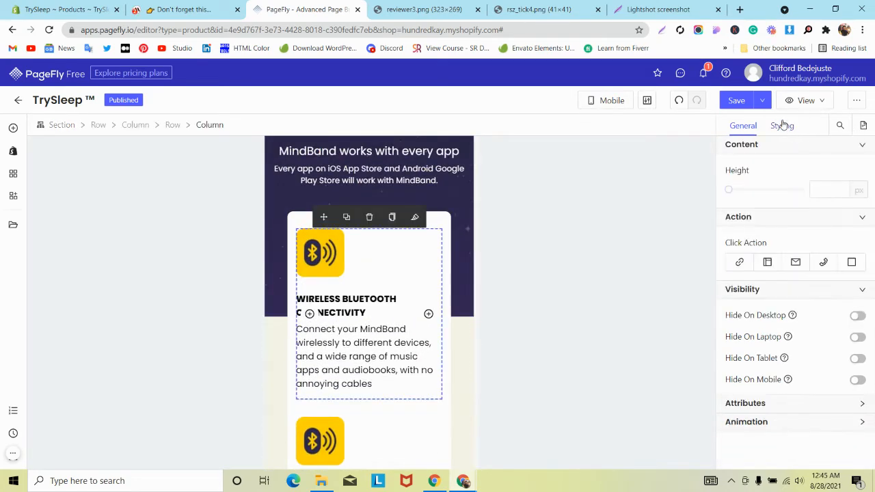
{"action": "left_click", "coordinate": [782, 125]}
{"action": "scroll", "coordinate": [779, 270], "scroll_direction": "down", "scroll_amount": 5}
{"action": "left_click", "coordinate": [775, 290]}
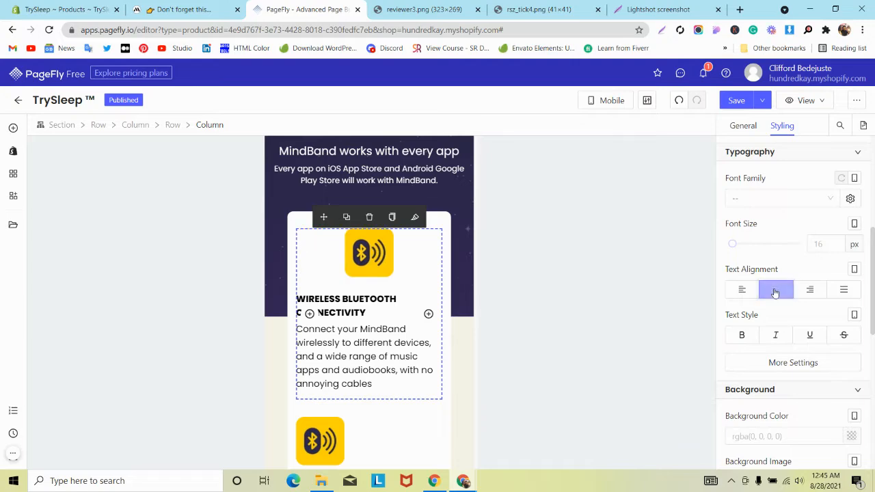
Center-align the "WIRELESS BLUETOOTH CONNECTIVITY" heading and its paragraph in the Mobile view
{"action": "left_click", "coordinate": [376, 301]}
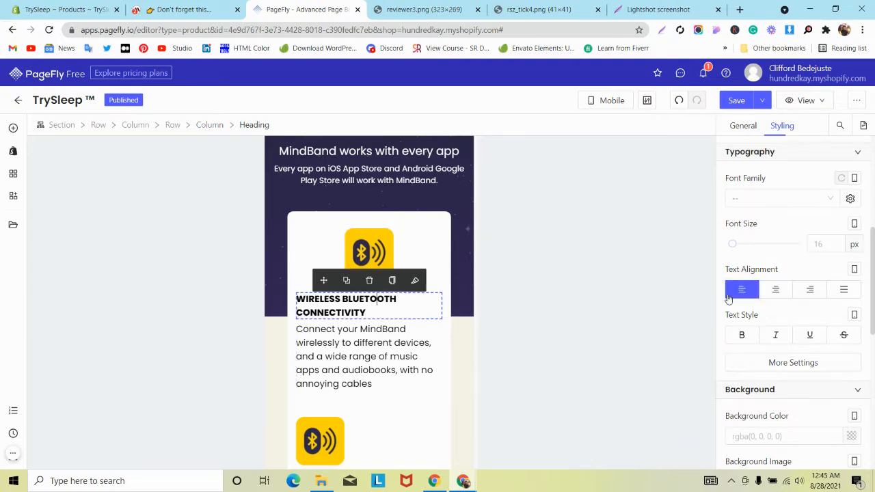
{"action": "left_click", "coordinate": [777, 290]}
{"action": "left_click", "coordinate": [778, 291]}
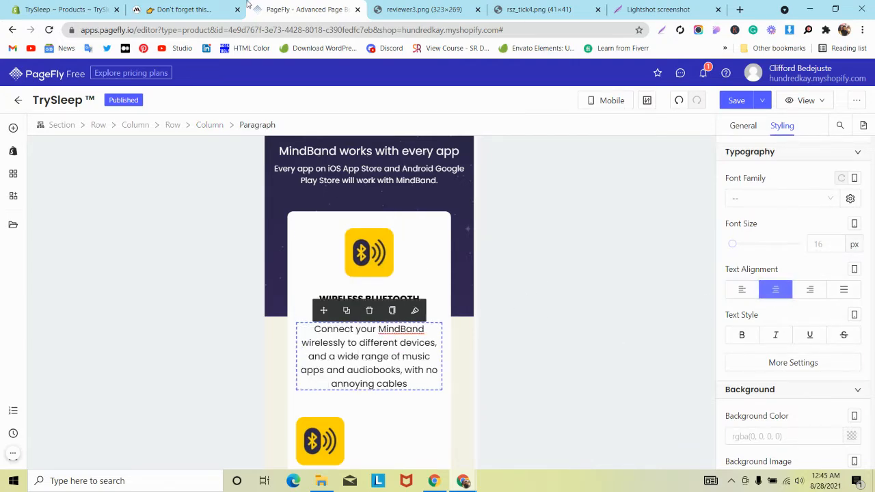
Set the benefits card section's Mobile padding to 20 px at the top, left and right, and 0 px at the bottom
{"action": "left_click", "coordinate": [205, 9]}
{"action": "left_click", "coordinate": [301, 8]}
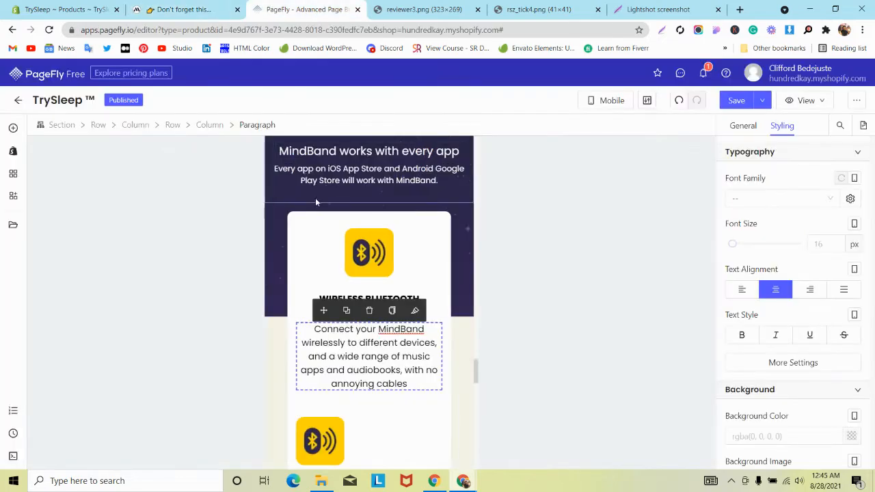
{"action": "left_click", "coordinate": [305, 223]}
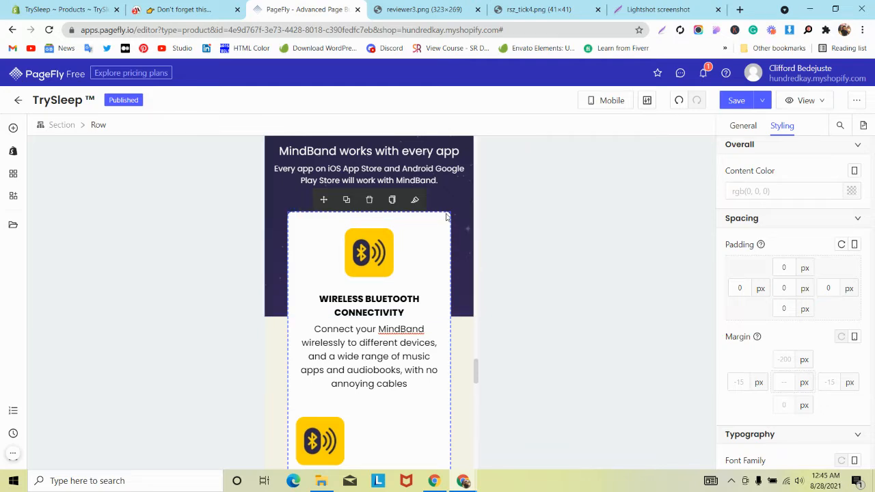
{"action": "left_click", "coordinate": [466, 337]}
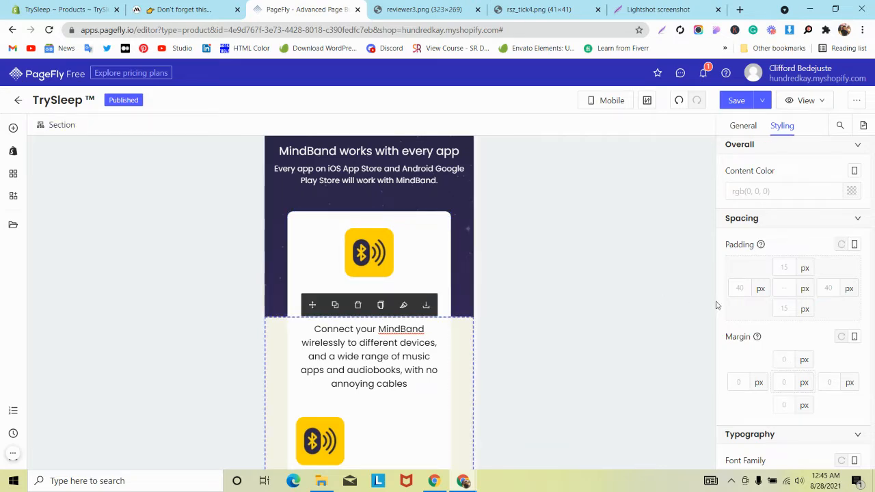
{"action": "type", "text": "0"}
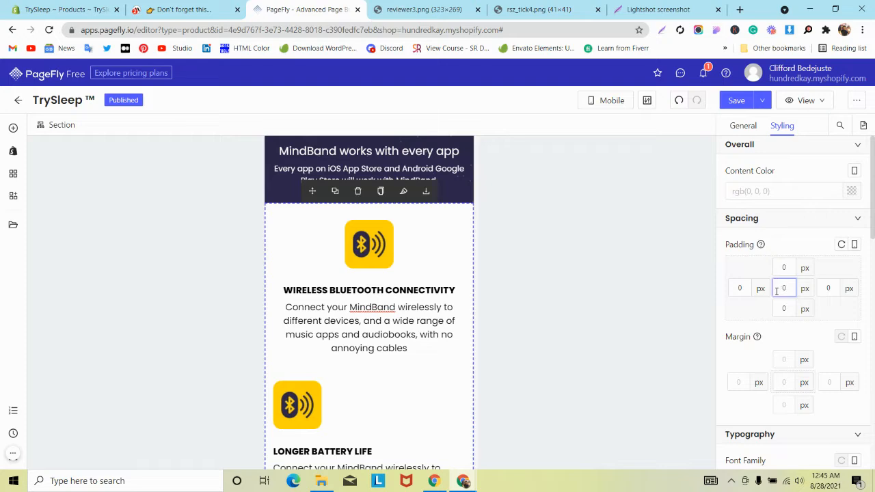
{"action": "type", "text": "2"}
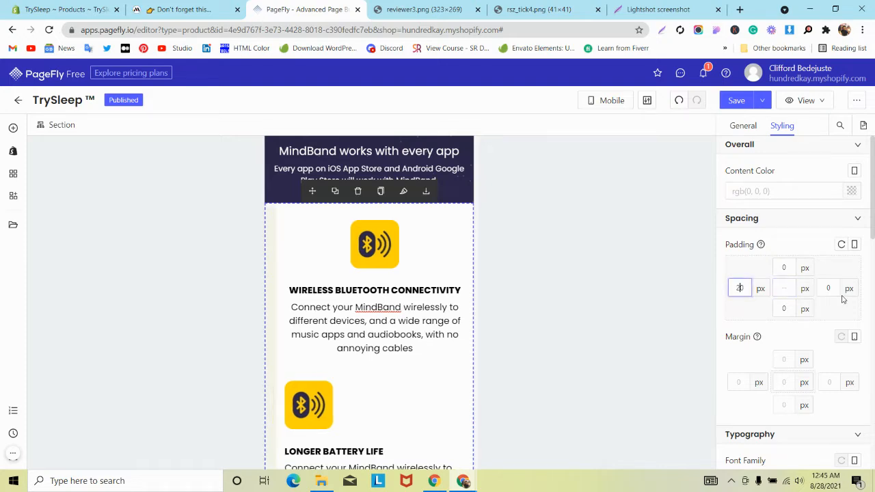
{"action": "type", "text": "2"}
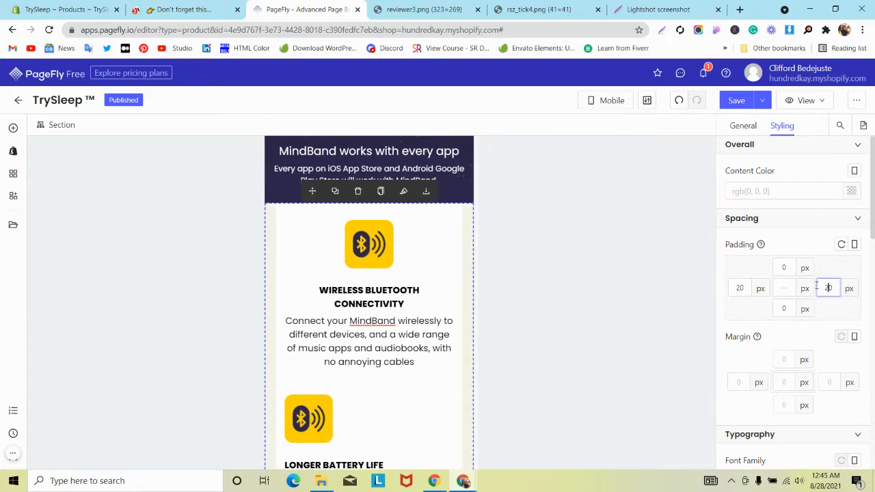
{"action": "type", "text": "2"}
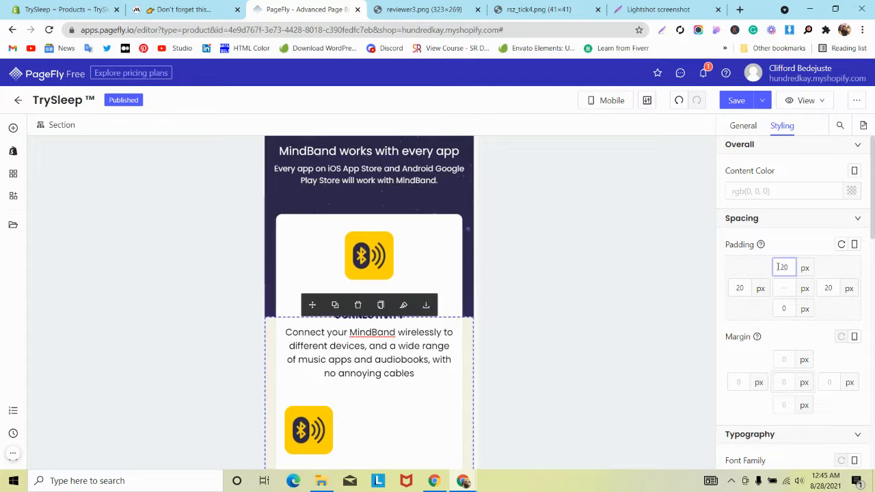
{"action": "type", "text": "0"}
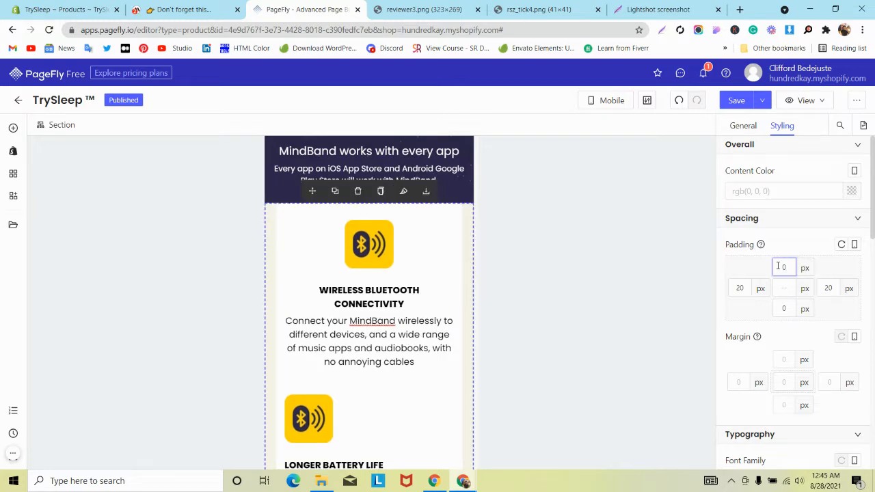
{"action": "type", "text": "20"}
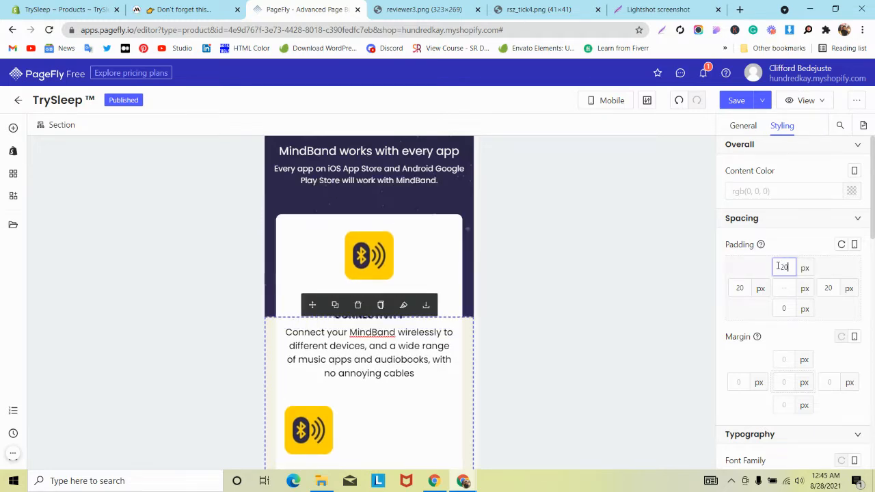
Center-align the "LONGER BATTERY LIFE" block's column, heading and paragraph in the Mobile view
{"action": "scroll", "coordinate": [489, 275], "scroll_direction": "down", "scroll_amount": 15}
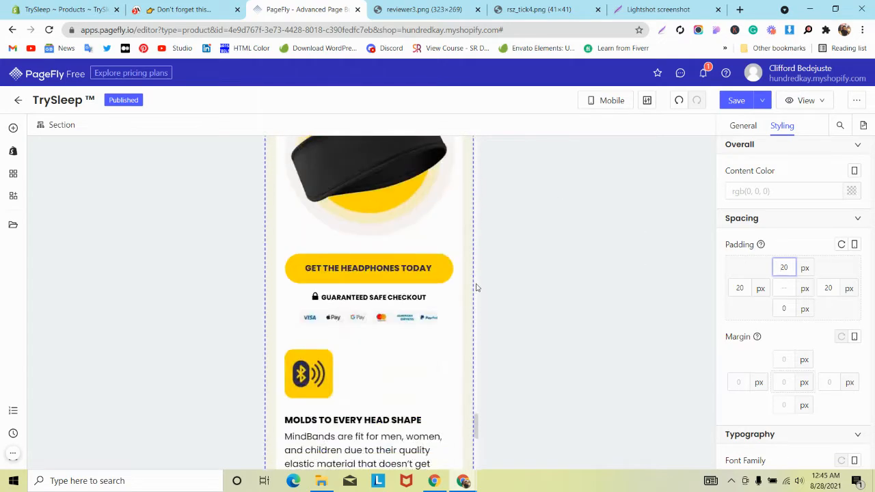
{"action": "scroll", "coordinate": [477, 287], "scroll_direction": "up", "scroll_amount": 10}
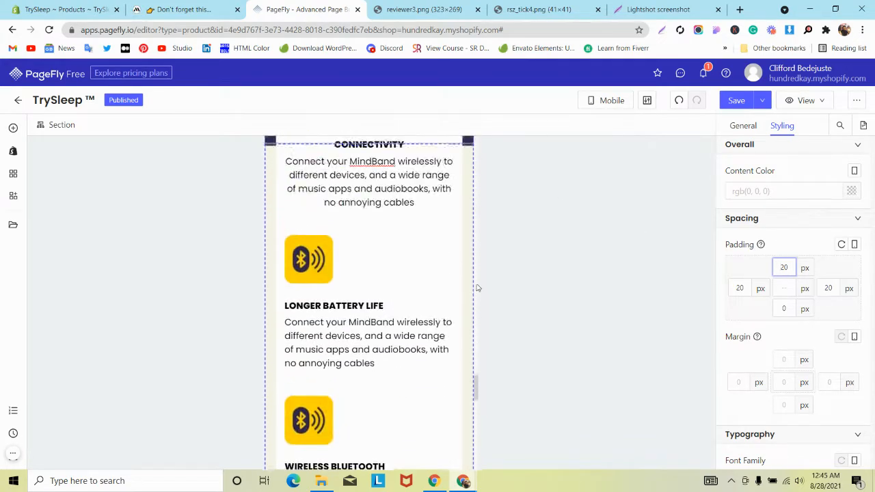
{"action": "scroll", "coordinate": [477, 287], "scroll_direction": "down", "scroll_amount": 1}
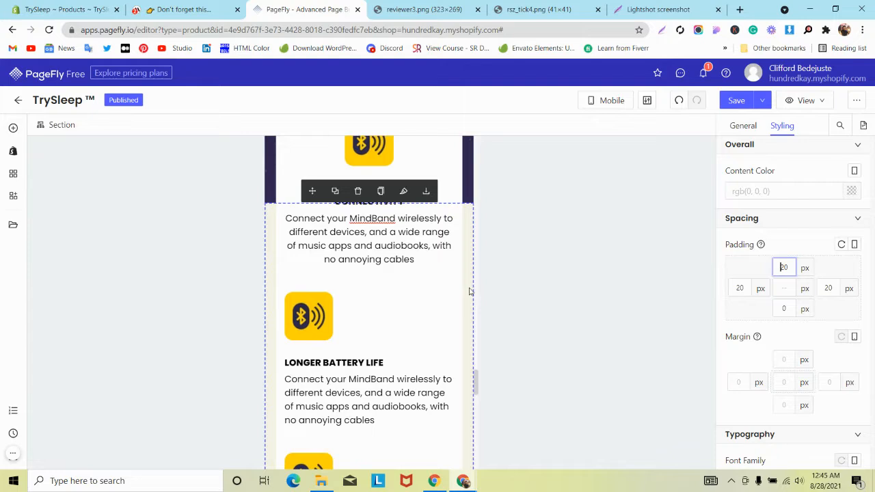
{"action": "left_click", "coordinate": [357, 299]}
{"action": "scroll", "coordinate": [792, 290], "scroll_direction": "down", "scroll_amount": 3}
{"action": "left_click", "coordinate": [783, 346]}
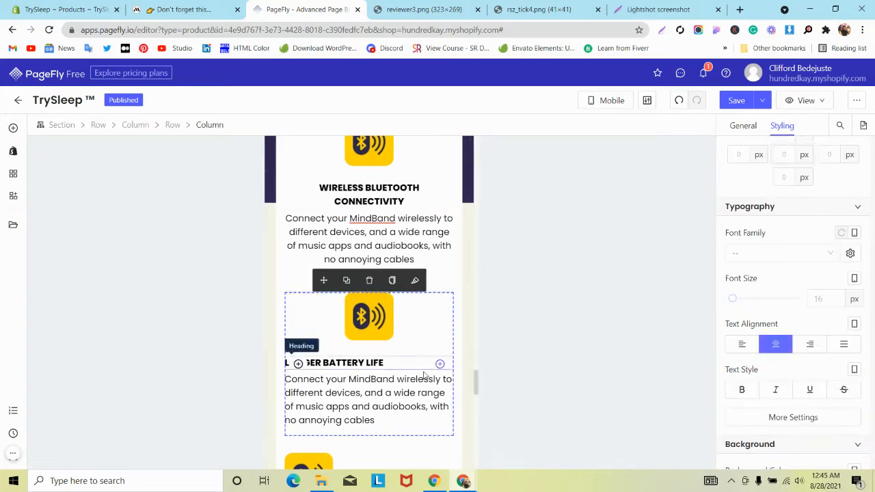
{"action": "left_click", "coordinate": [398, 378]}
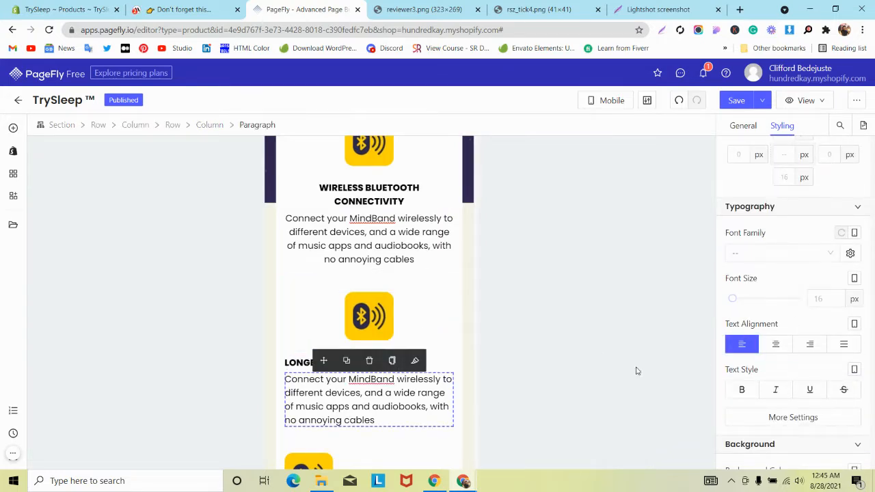
{"action": "left_click", "coordinate": [785, 350]}
{"action": "left_click", "coordinate": [291, 364]}
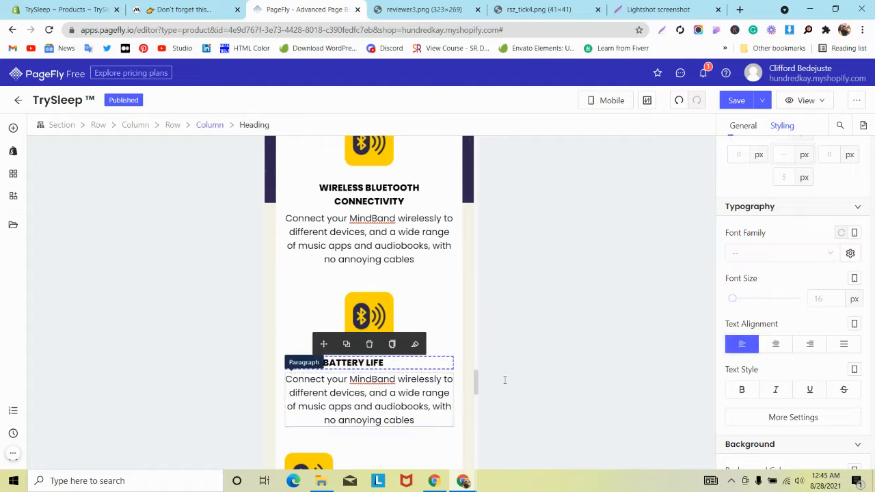
Center-align the column, heading and paragraph of the "WIRELESS BLUETOOTH CONNECTIVITY" block directly above the headband image
{"action": "scroll", "coordinate": [632, 300], "scroll_direction": "down", "scroll_amount": 4}
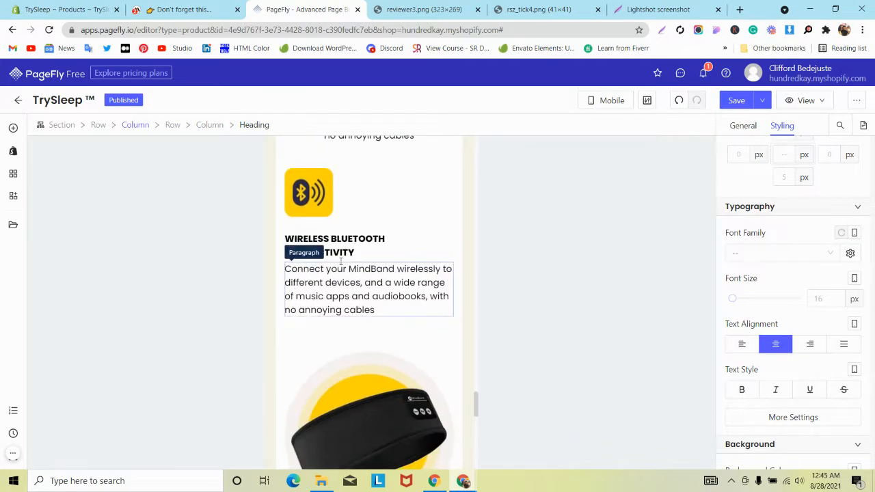
{"action": "left_click", "coordinate": [373, 199]}
{"action": "left_click", "coordinate": [776, 343]}
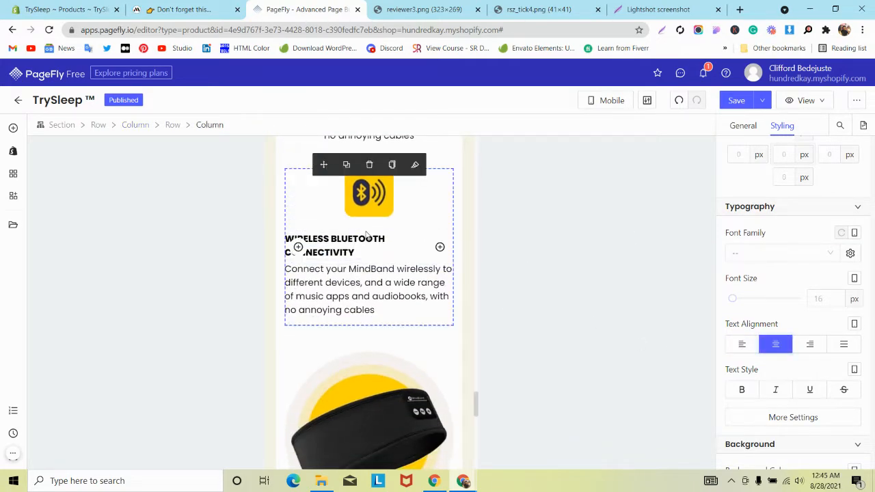
{"action": "left_click", "coordinate": [366, 236]}
{"action": "left_click", "coordinate": [776, 351]}
{"action": "left_click", "coordinate": [392, 284]}
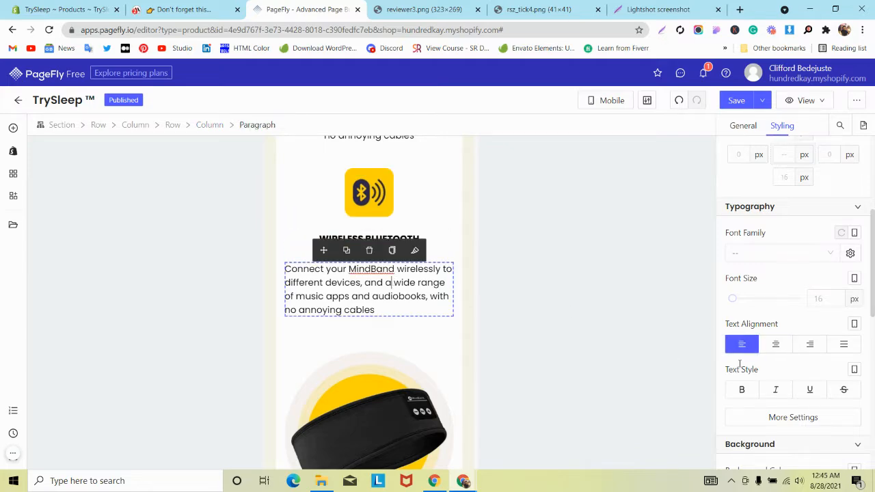
{"action": "left_click", "coordinate": [777, 345]}
Center-align the column, heading and paragraph of the "MOLDS TO EVERY HEAD SHAPE" block
{"action": "scroll", "coordinate": [342, 312], "scroll_direction": "down", "scroll_amount": 5}
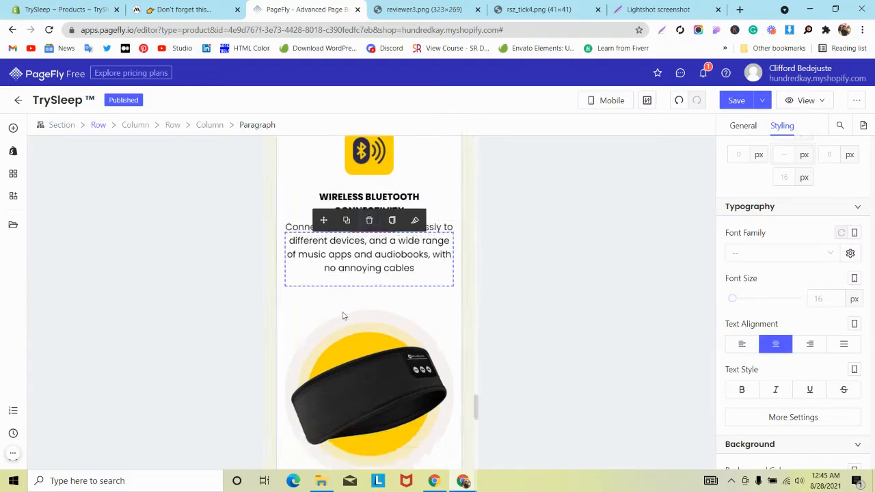
{"action": "scroll", "coordinate": [344, 313], "scroll_direction": "down", "scroll_amount": 2}
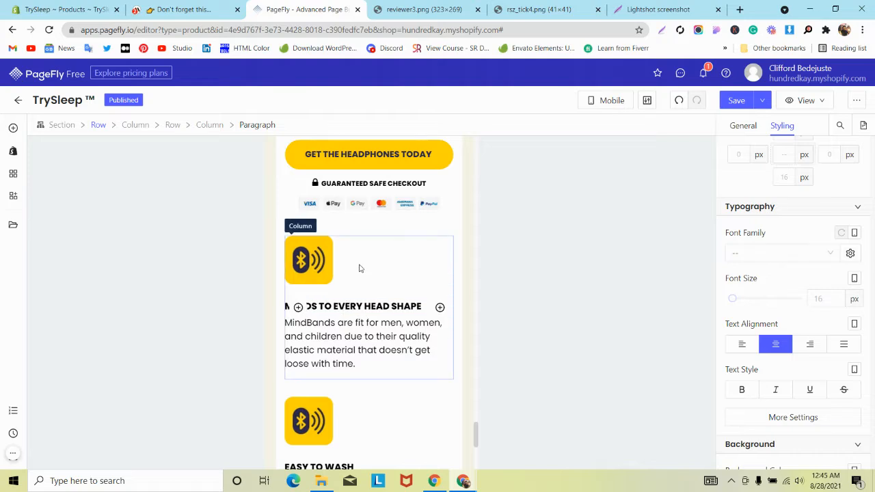
{"action": "left_click", "coordinate": [358, 268]}
{"action": "left_click", "coordinate": [775, 344]}
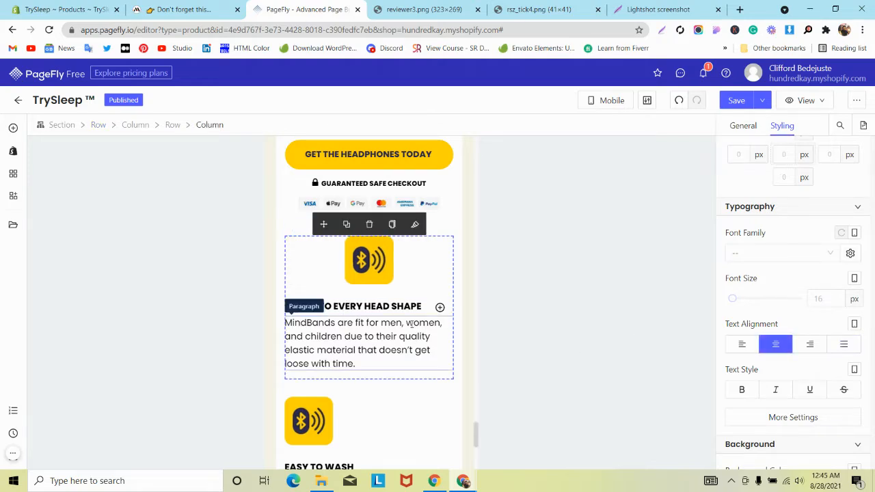
{"action": "left_click", "coordinate": [398, 306]}
{"action": "left_click", "coordinate": [775, 344]}
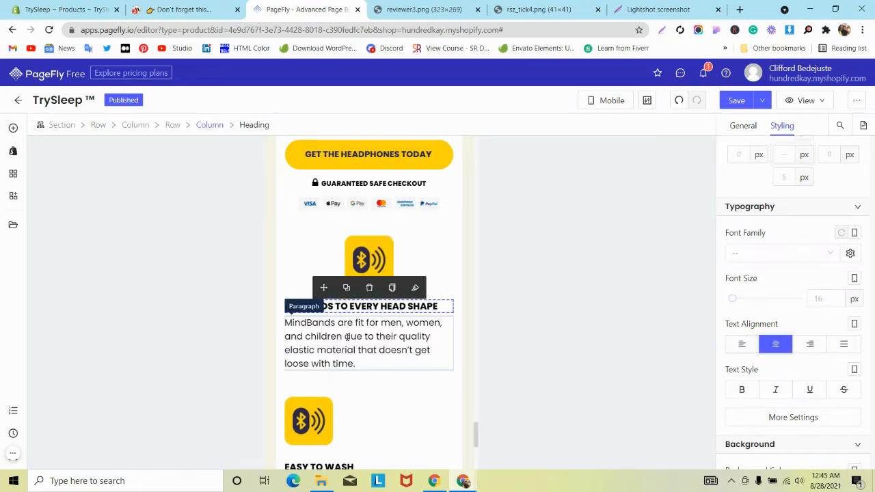
{"action": "left_click", "coordinate": [344, 336]}
{"action": "left_click", "coordinate": [775, 345]}
Center-align the column, heading and paragraph of the "EASY TO WASH" block
{"action": "scroll", "coordinate": [387, 270], "scroll_direction": "down", "scroll_amount": 3}
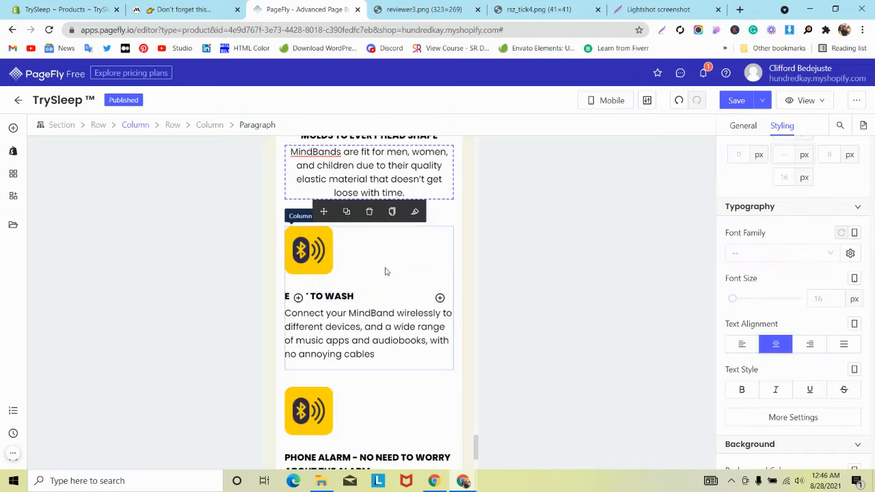
{"action": "left_click", "coordinate": [387, 269]}
{"action": "left_click", "coordinate": [772, 346]}
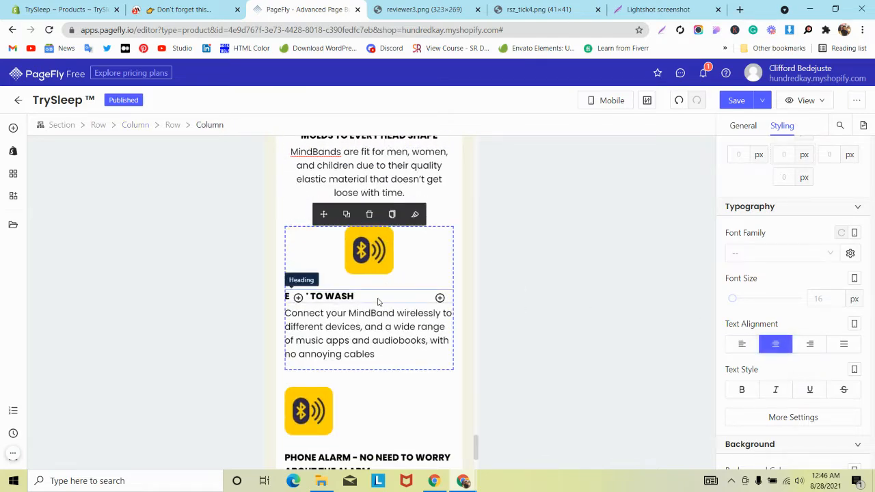
{"action": "left_click", "coordinate": [378, 298]}
{"action": "left_click", "coordinate": [781, 345]}
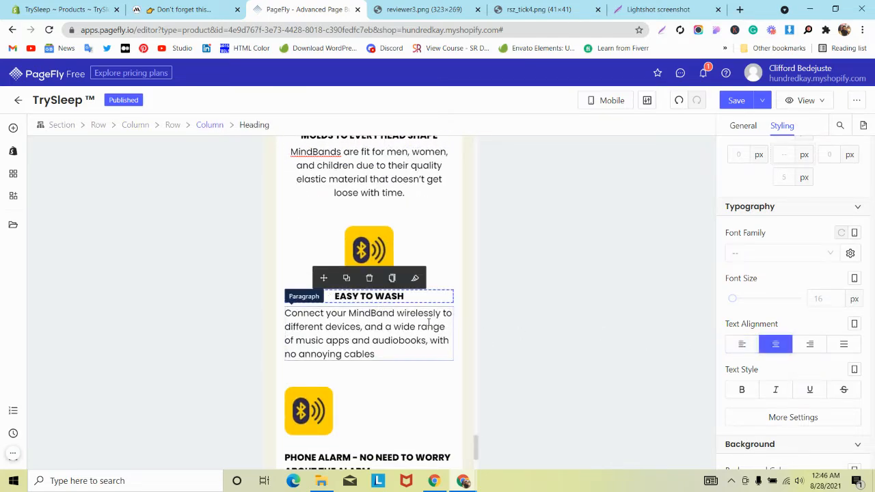
{"action": "left_click", "coordinate": [419, 325]}
{"action": "left_click", "coordinate": [784, 342]}
Center-align the column, heading and paragraph of the "PHONE ALARM - NO NEED TO WORRY ABOUT THE ALARM" block
{"action": "scroll", "coordinate": [382, 293], "scroll_direction": "down", "scroll_amount": 2}
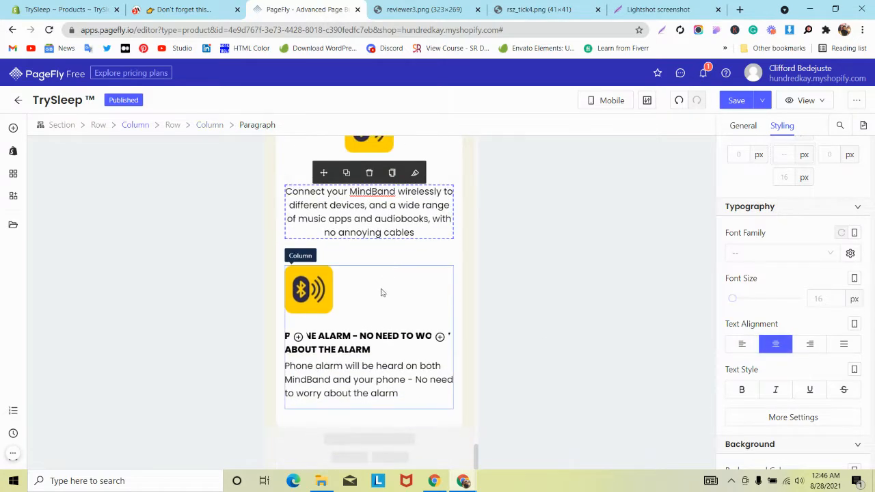
{"action": "left_click", "coordinate": [364, 306]}
{"action": "left_click", "coordinate": [785, 342]}
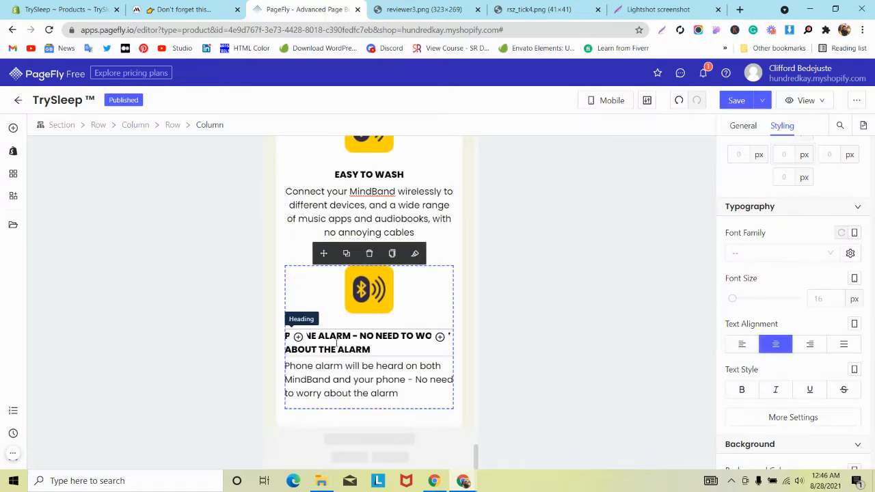
{"action": "left_click", "coordinate": [336, 342]}
{"action": "left_click", "coordinate": [777, 345]}
{"action": "left_click", "coordinate": [406, 379]}
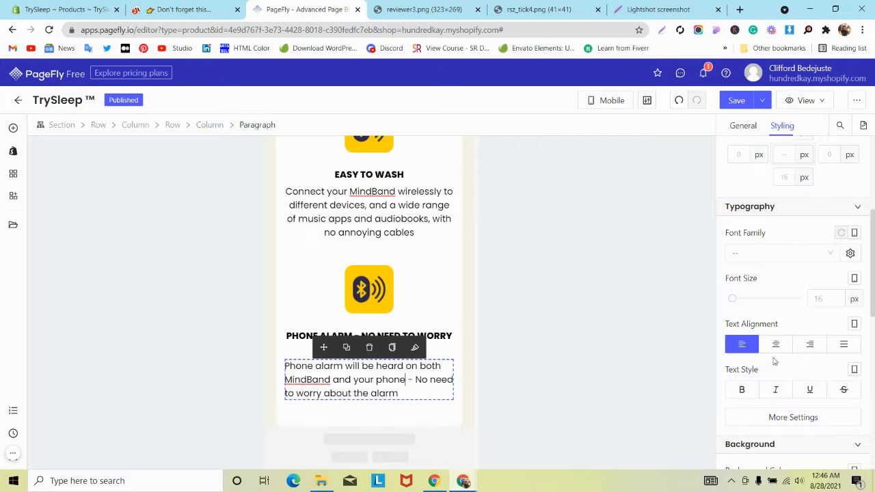
{"action": "left_click", "coordinate": [775, 344]}
Compare the card with the MindBand reference page and set the section's left and right Mobile padding to 15 px
{"action": "scroll", "coordinate": [344, 298], "scroll_direction": "up", "scroll_amount": 5}
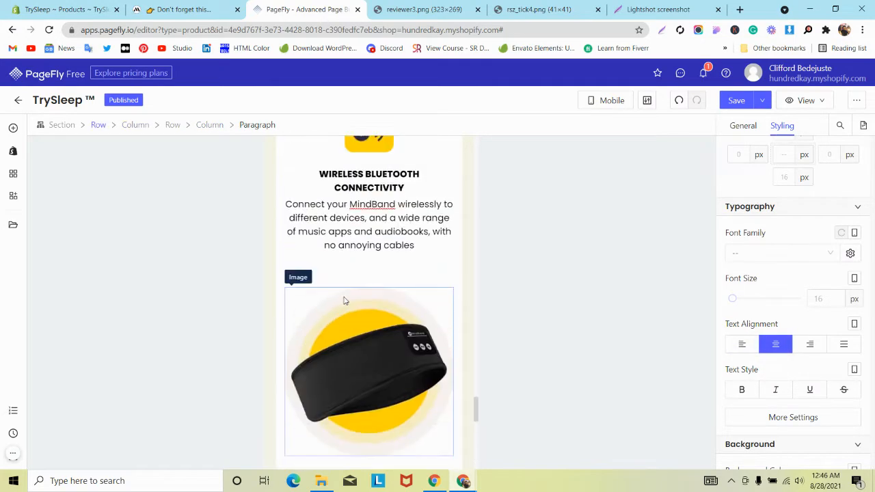
{"action": "scroll", "coordinate": [344, 301], "scroll_direction": "up", "scroll_amount": 10}
{"action": "scroll", "coordinate": [344, 301], "scroll_direction": "down", "scroll_amount": 3}
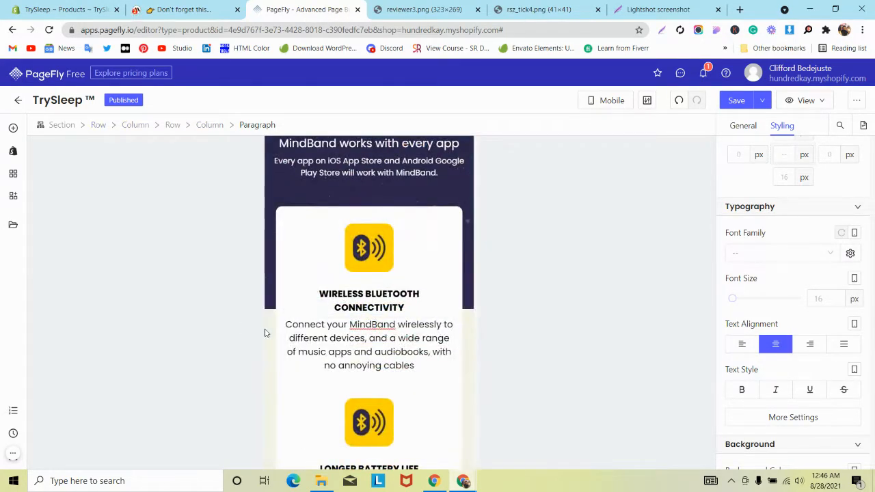
{"action": "left_click", "coordinate": [269, 333]}
{"action": "scroll", "coordinate": [762, 241], "scroll_direction": "up", "scroll_amount": 5}
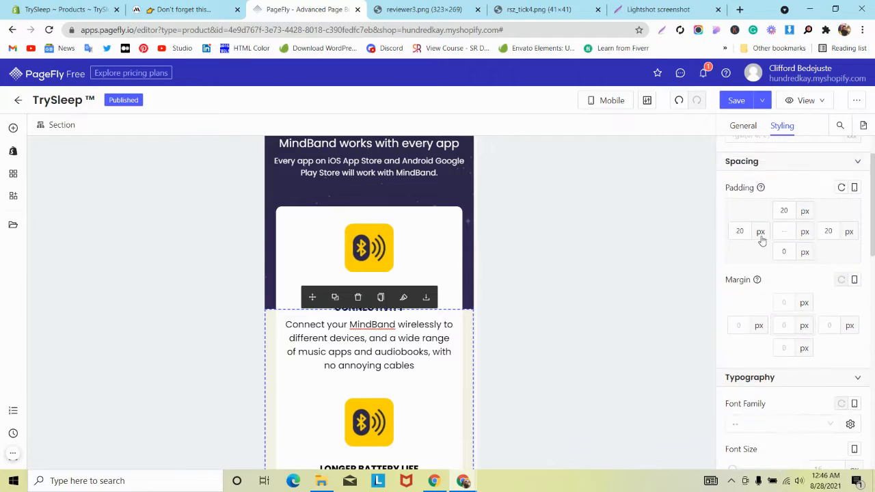
{"action": "left_click", "coordinate": [209, 5]}
{"action": "left_click", "coordinate": [306, 9]}
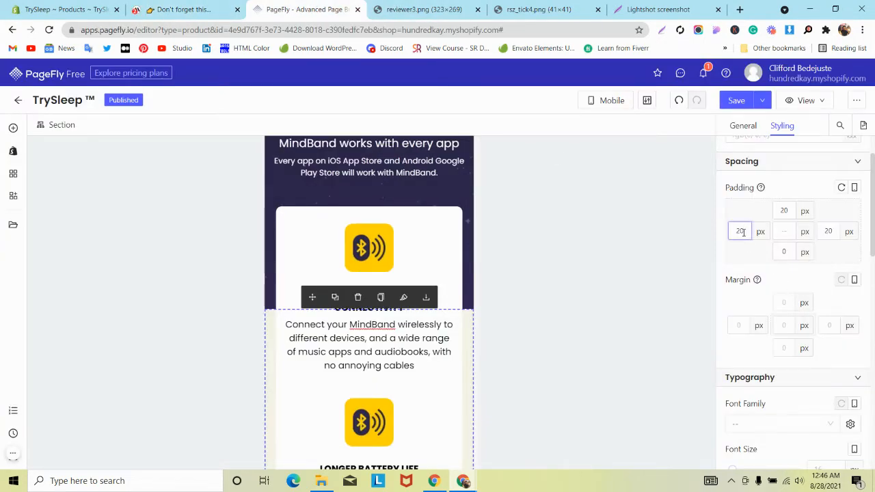
{"action": "type", "text": "15"}
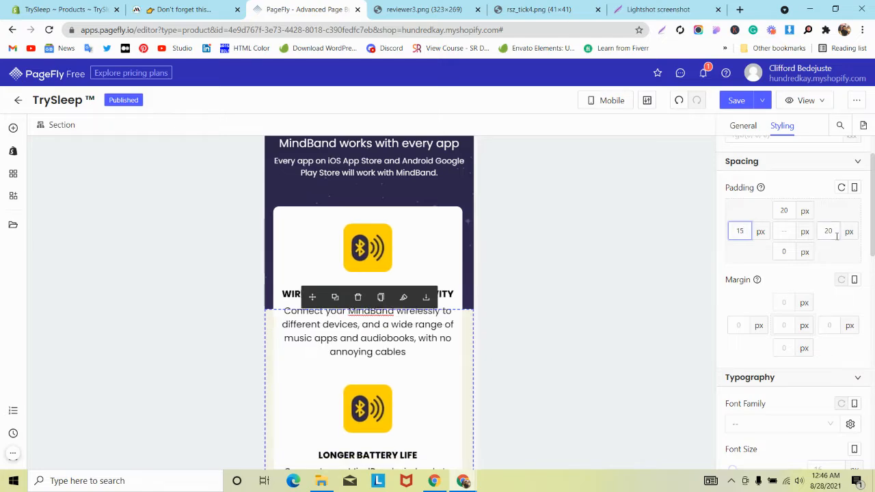
{"action": "double_click", "coordinate": [836, 235]}
{"action": "type", "text": "15"}
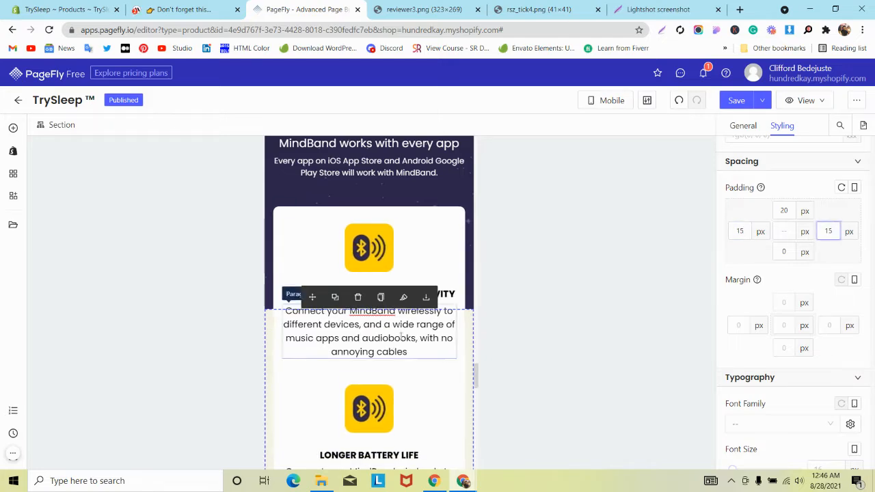
{"action": "scroll", "coordinate": [403, 345], "scroll_direction": "down", "scroll_amount": 10}
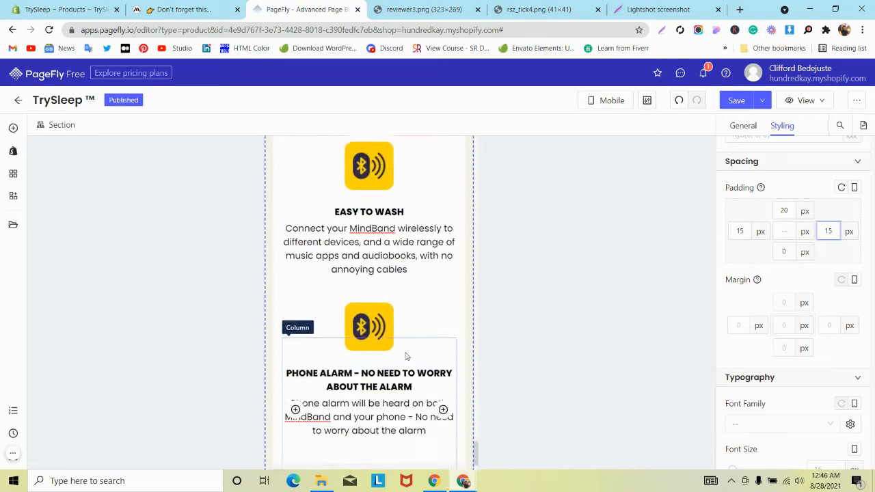
Set the section's bottom Mobile padding to 20 px, comparing the space below the card with the MindBand reference page
{"action": "scroll", "coordinate": [405, 356], "scroll_direction": "down", "scroll_amount": 1}
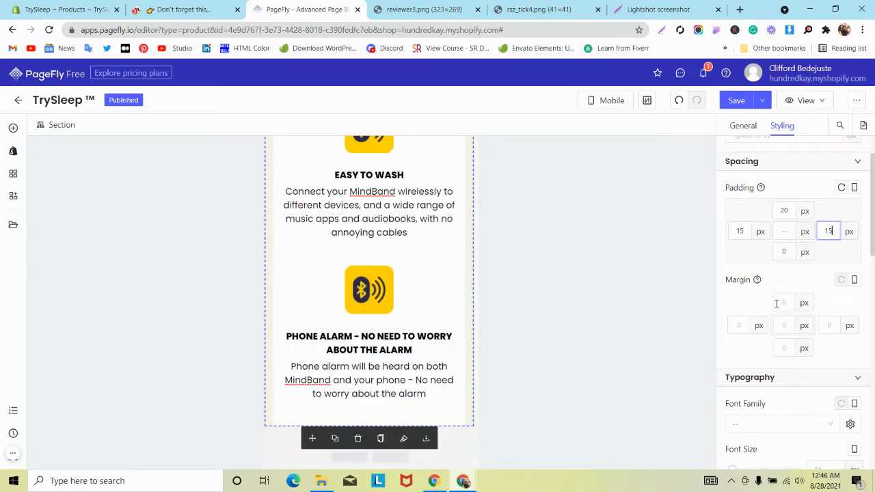
{"action": "left_click", "coordinate": [223, 9]}
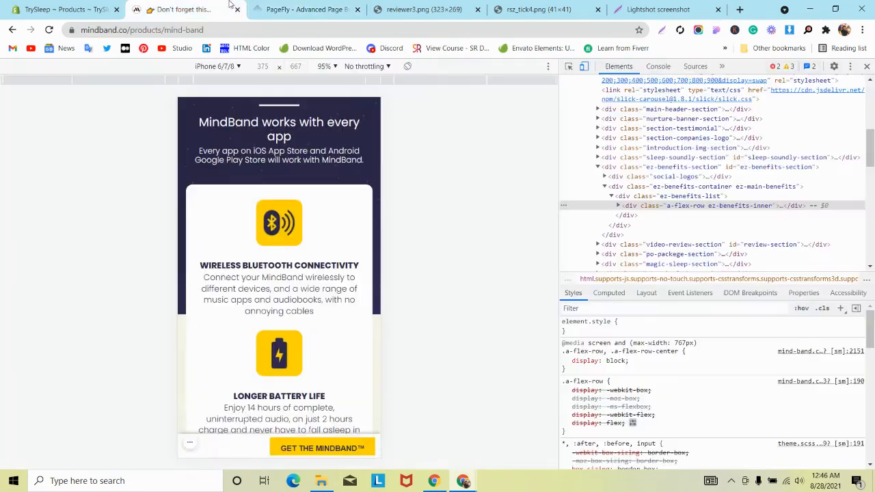
{"action": "scroll", "coordinate": [294, 208], "scroll_direction": "down", "scroll_amount": 10}
{"action": "scroll", "coordinate": [293, 209], "scroll_direction": "down", "scroll_amount": 3}
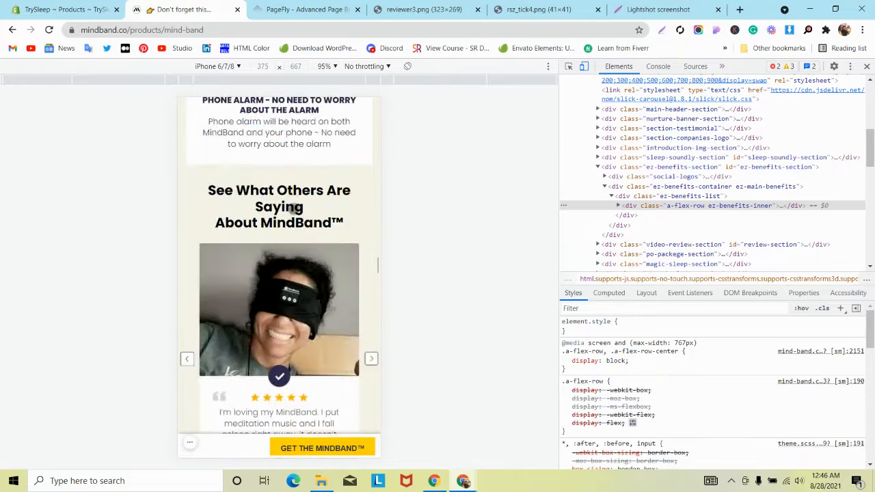
{"action": "left_click", "coordinate": [299, 10]}
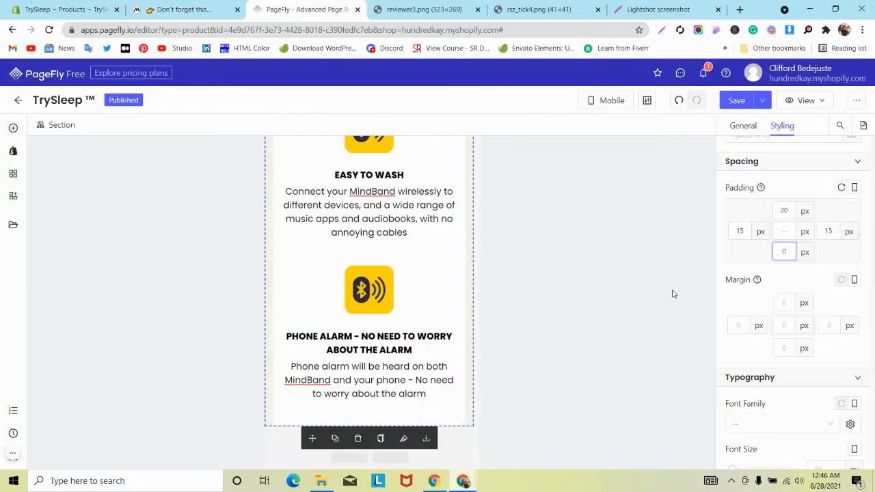
{"action": "type", "text": "2"}
{"action": "left_click", "coordinate": [192, 8]}
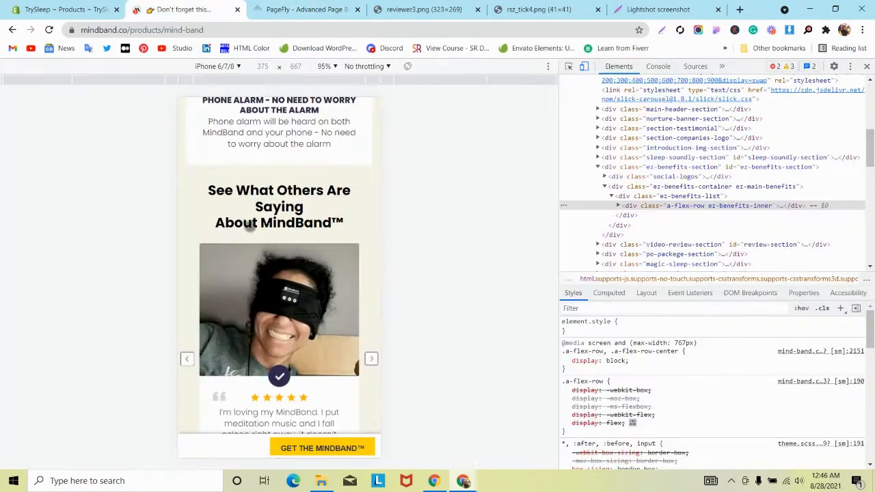
{"action": "scroll", "coordinate": [253, 235], "scroll_direction": "down", "scroll_amount": 10}
{"action": "scroll", "coordinate": [253, 235], "scroll_direction": "down", "scroll_amount": 15}
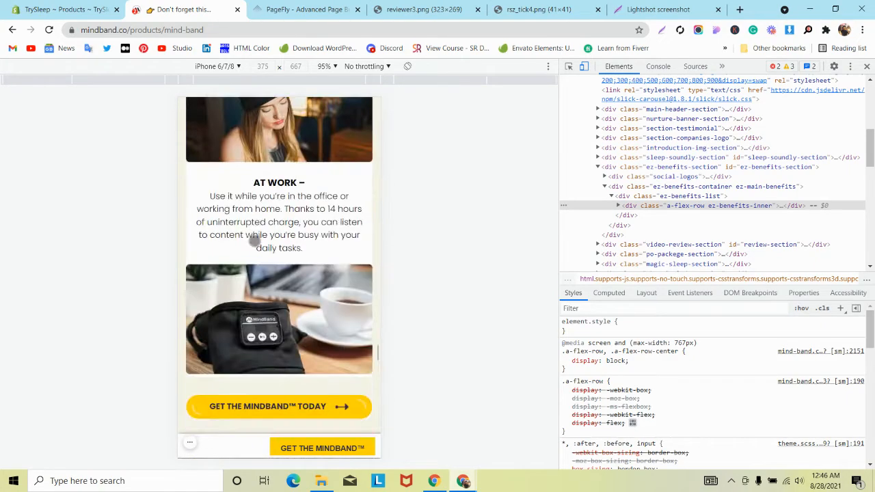
{"action": "scroll", "coordinate": [255, 244], "scroll_direction": "up", "scroll_amount": 20}
{"action": "scroll", "coordinate": [255, 244], "scroll_direction": "up", "scroll_amount": 10}
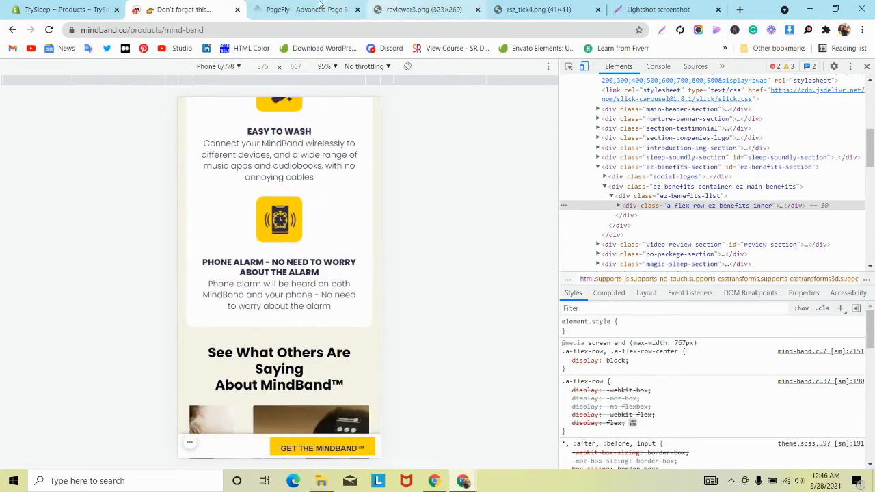
{"action": "left_click", "coordinate": [341, 10]}
Switch the editor to Tablet view and set the first WIRELESS BLUETOOTH CONNECTIVITY icon to a custom width of 85 px
{"action": "left_click", "coordinate": [612, 101]}
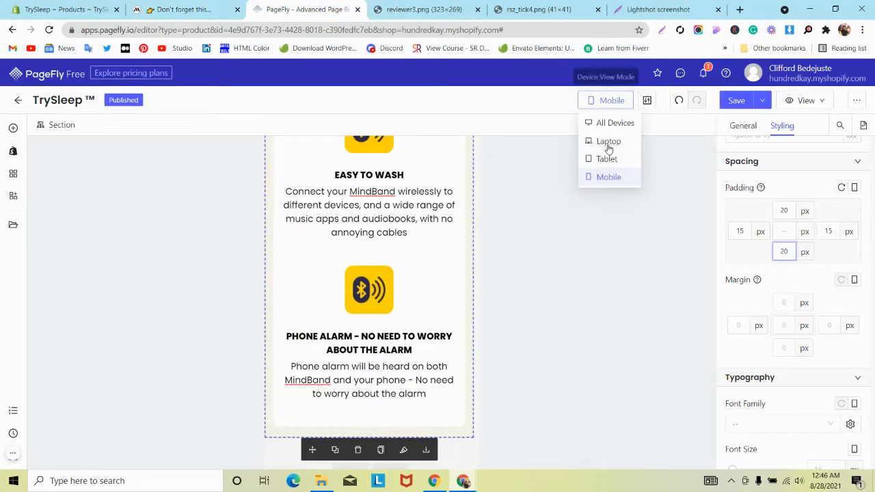
{"action": "left_click", "coordinate": [606, 160]}
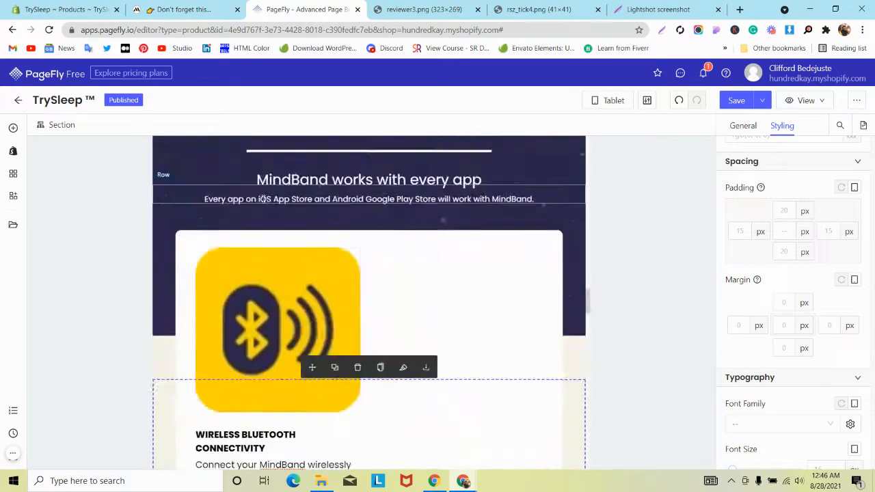
{"action": "left_click", "coordinate": [264, 204]}
{"action": "left_click", "coordinate": [744, 126]}
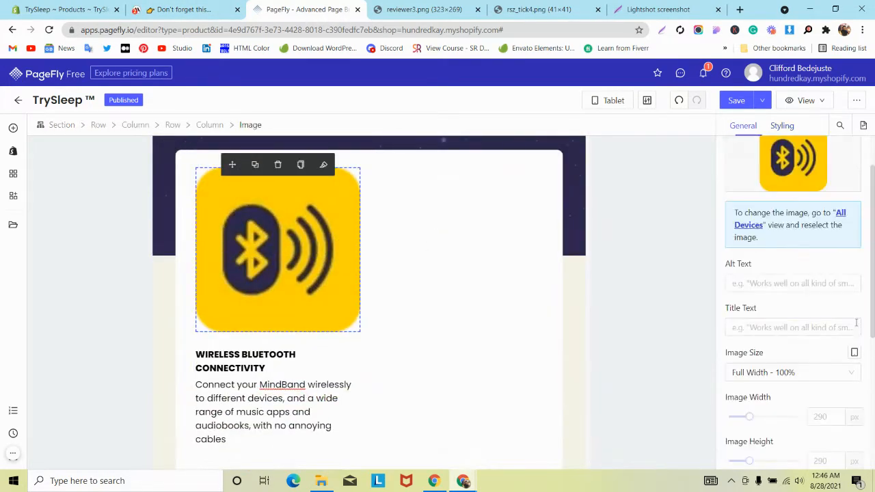
{"action": "left_click", "coordinate": [826, 359]}
{"action": "type", "text": "85"}
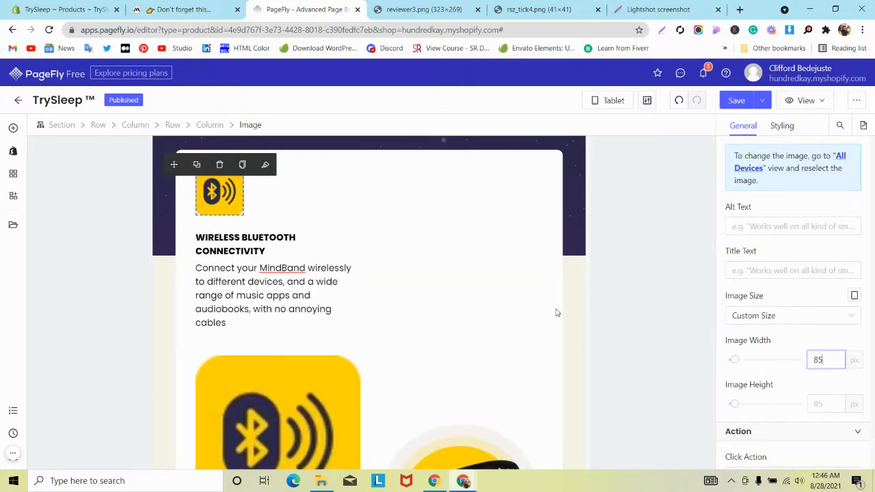
Copy the resized icon's styles to the LONGER BATTERY LIFE icon and the icon of the block beneath it
{"action": "left_click", "coordinate": [242, 165]}
{"action": "scroll", "coordinate": [263, 294], "scroll_direction": "down", "scroll_amount": 2}
{"action": "left_click", "coordinate": [262, 294]}
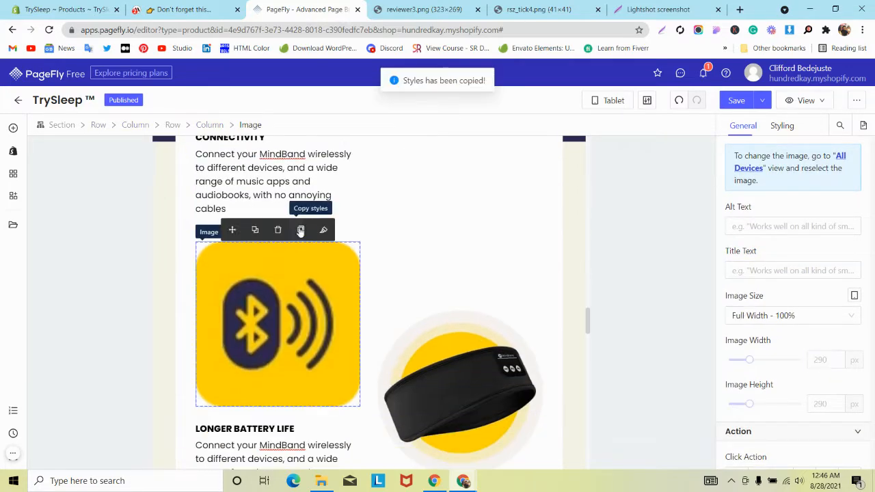
{"action": "left_click", "coordinate": [323, 231]}
{"action": "scroll", "coordinate": [276, 274], "scroll_direction": "down", "scroll_amount": 2}
{"action": "left_click", "coordinate": [274, 294]}
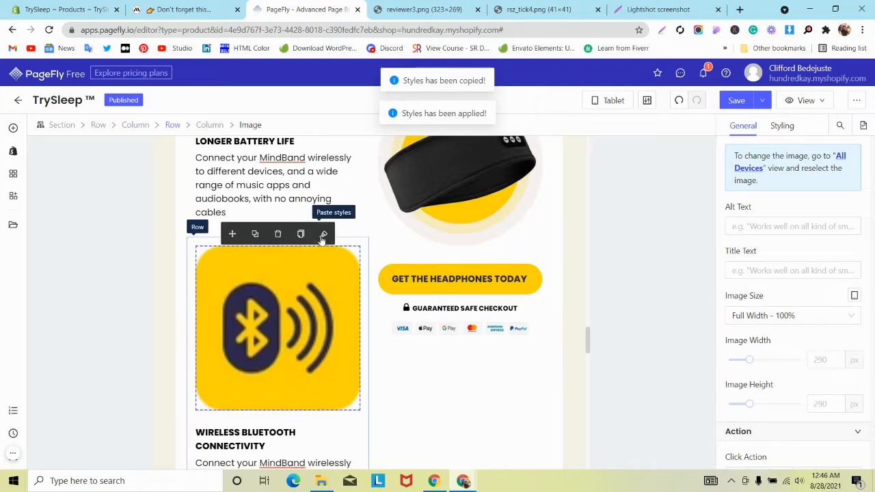
{"action": "left_click", "coordinate": [322, 232]}
{"action": "scroll", "coordinate": [301, 329], "scroll_direction": "down", "scroll_amount": 2}
{"action": "left_click", "coordinate": [307, 359]}
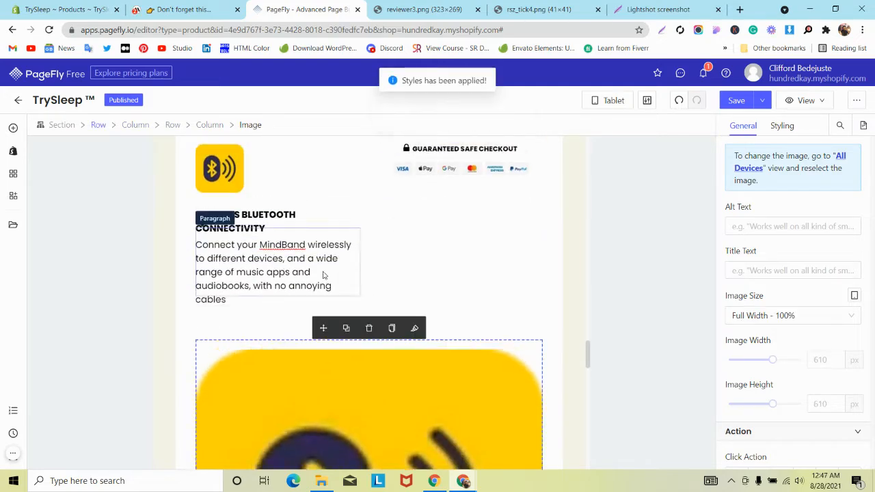
Set the benefits card row's Tablet Columns Per Line to 1
{"action": "scroll", "coordinate": [211, 221], "scroll_direction": "up", "scroll_amount": 2}
{"action": "left_click", "coordinate": [186, 220]}
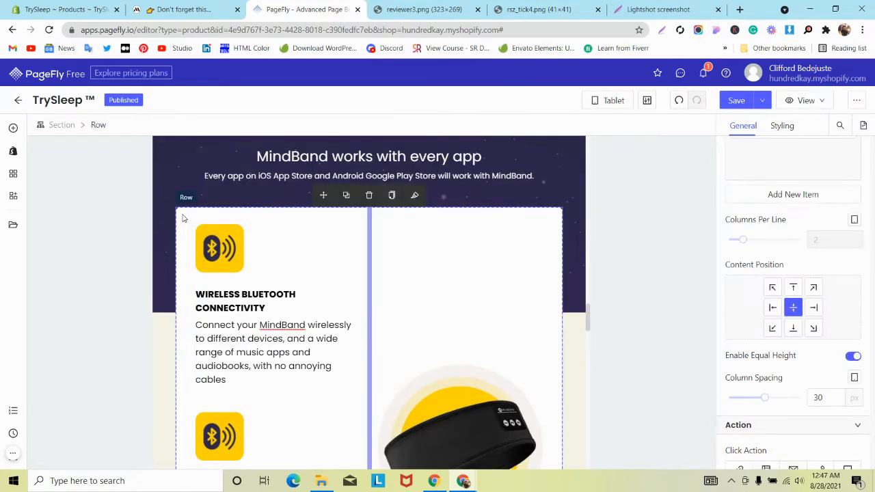
{"action": "left_click_drag", "start_coordinate": [733, 244], "coordinate": [729, 240]}
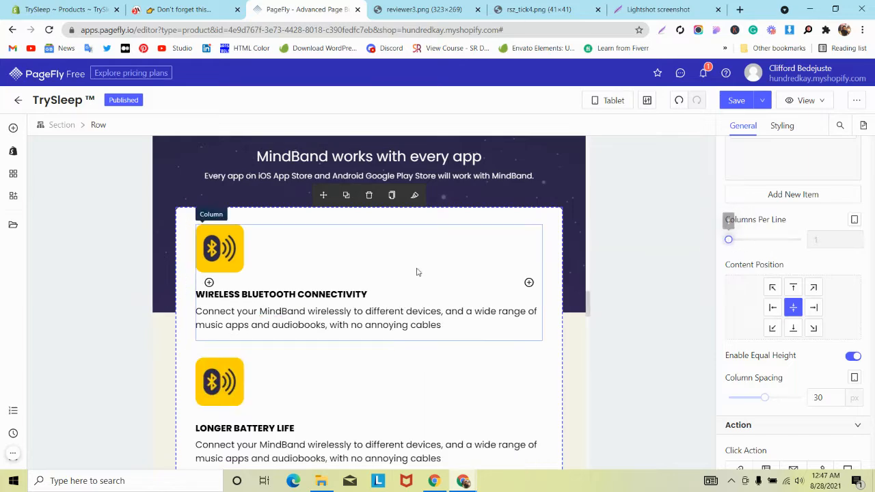
Apply the copied icon styles to the MOLDS TO EVERY HEAD SHAPE, EASY TO WASH and PHONE ALARM icons
{"action": "scroll", "coordinate": [403, 279], "scroll_direction": "down", "scroll_amount": 15}
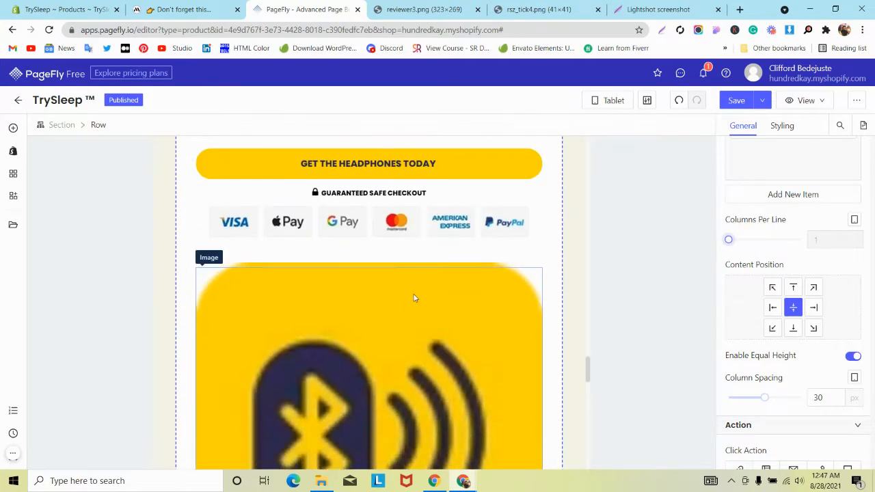
{"action": "left_click", "coordinate": [400, 299]}
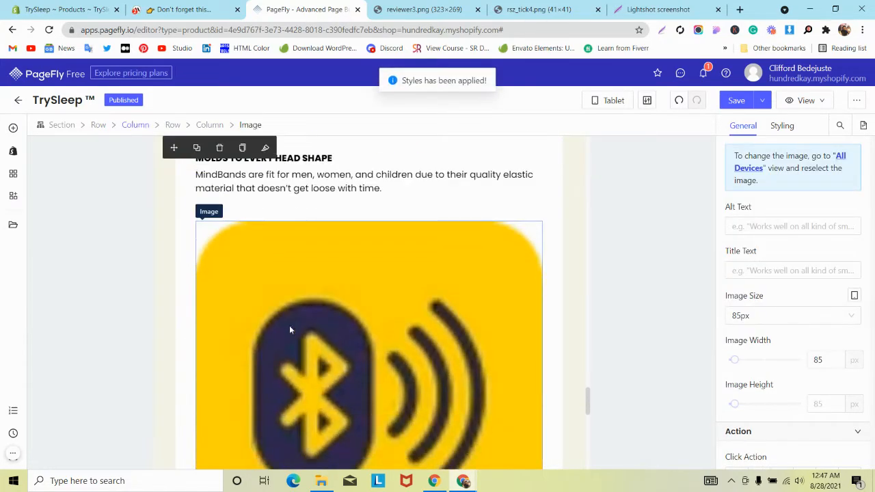
{"action": "left_click", "coordinate": [415, 210]}
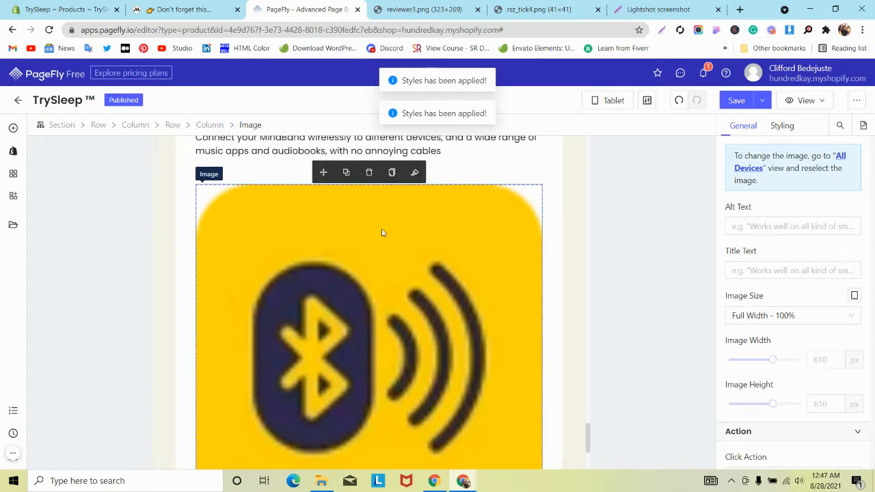
{"action": "scroll", "coordinate": [341, 299], "scroll_direction": "up", "scroll_amount": 5}
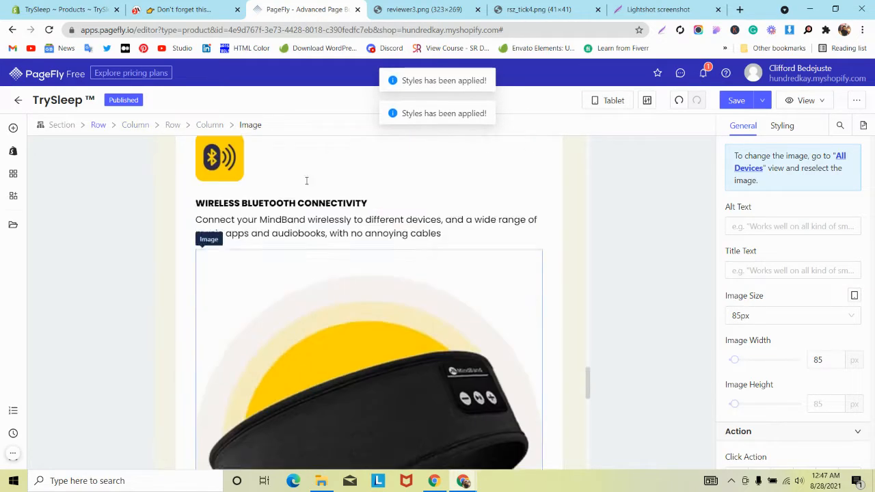
Check the MindBand reference page's benefits card at iPad size and set the card row's Tablet Columns Per Line to 4
{"action": "left_click", "coordinate": [217, 5]}
{"action": "left_click", "coordinate": [241, 67]}
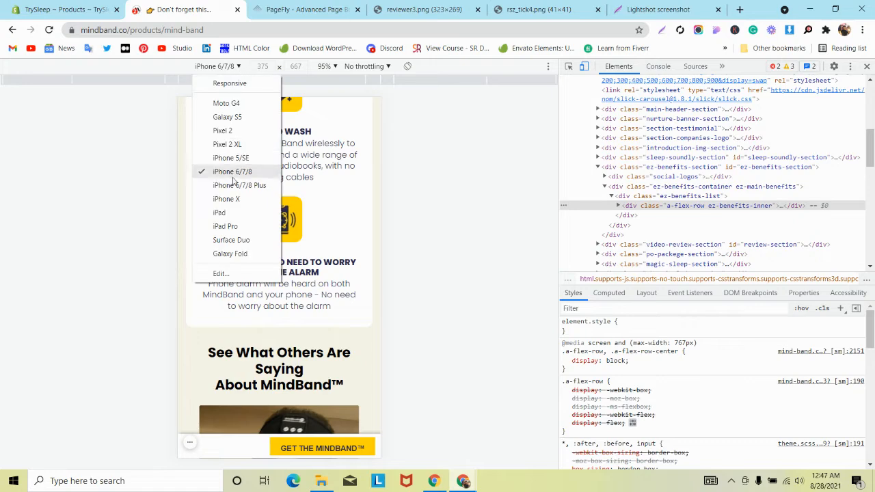
{"action": "left_click", "coordinate": [231, 211]}
{"action": "scroll", "coordinate": [231, 211], "scroll_direction": "up", "scroll_amount": 4}
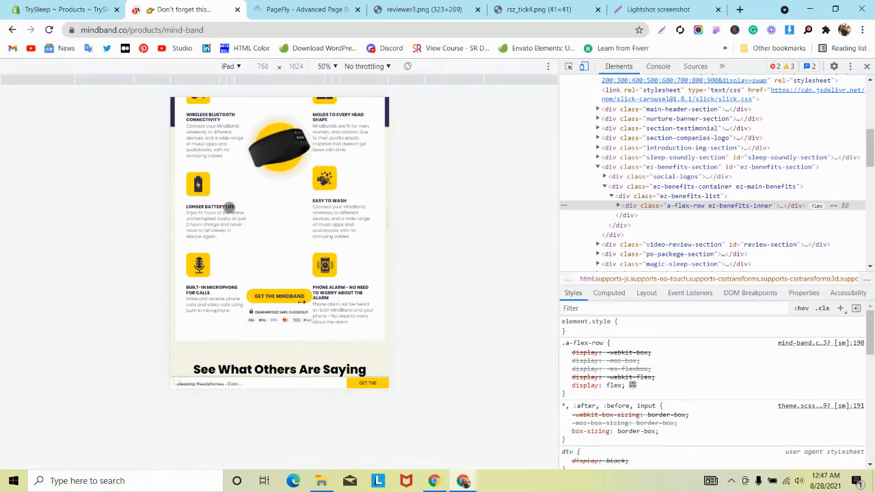
{"action": "left_click", "coordinate": [308, 9]}
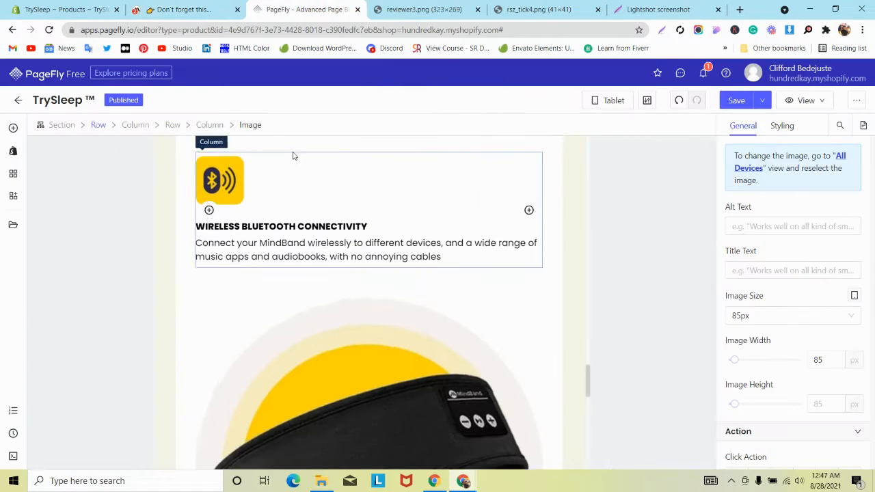
{"action": "left_click", "coordinate": [192, 220]}
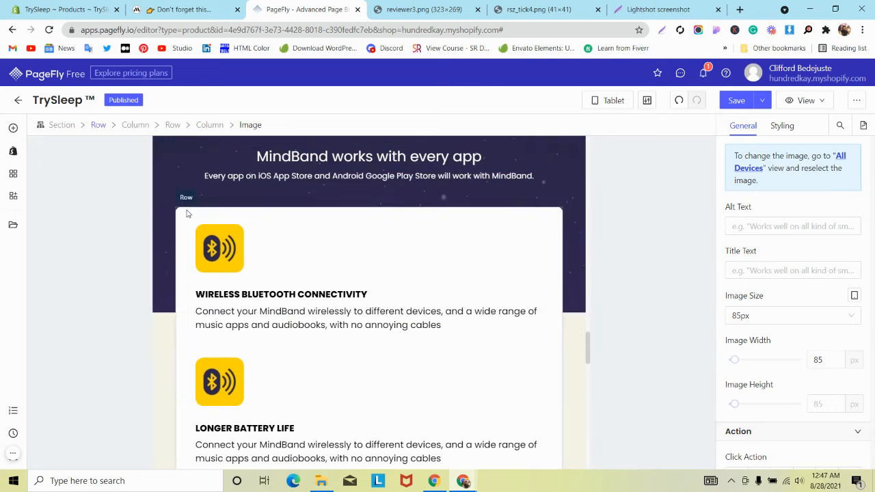
{"action": "left_click", "coordinate": [772, 242]}
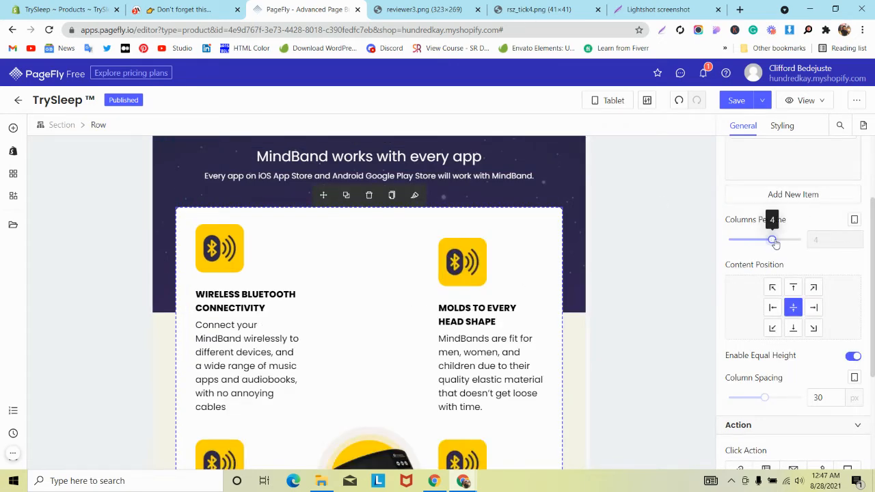
Set the section's left and right padding to 20 px each in the tablet view
{"action": "scroll", "coordinate": [433, 243], "scroll_direction": "down", "scroll_amount": 5}
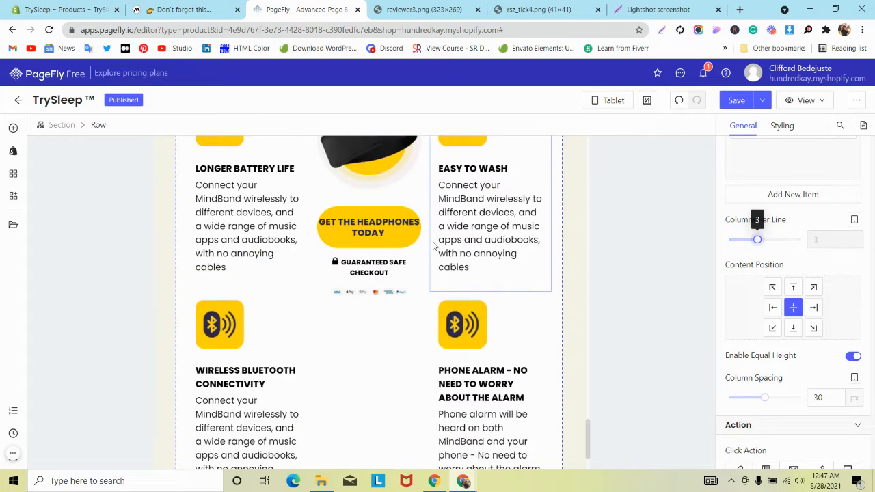
{"action": "left_click", "coordinate": [593, 248]}
{"action": "left_click", "coordinate": [782, 127]}
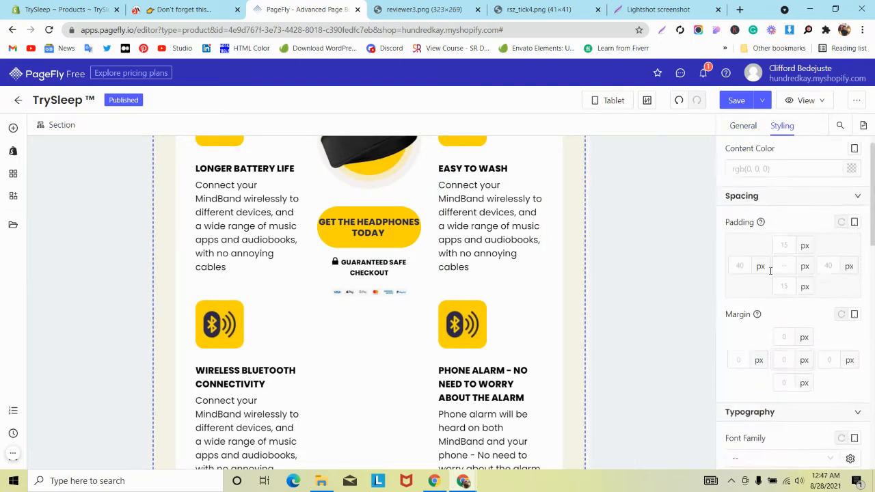
{"action": "left_click", "coordinate": [744, 287]}
{"action": "type", "text": "20"}
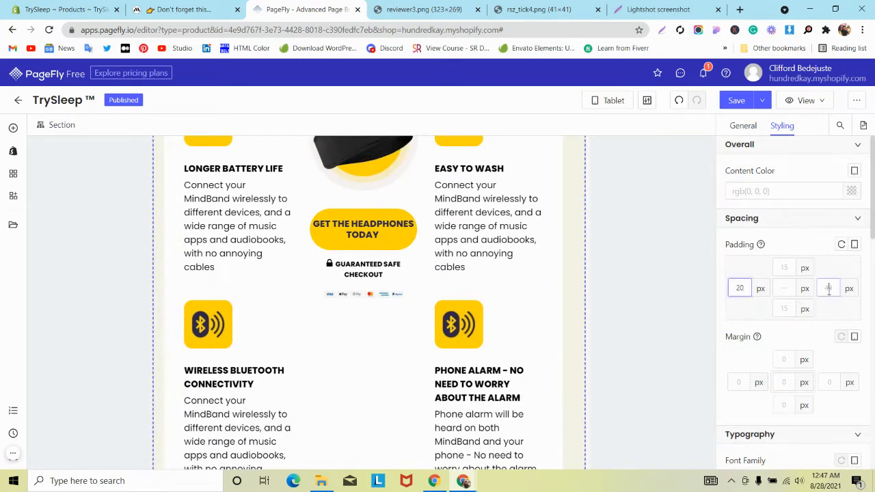
{"action": "left_click", "coordinate": [829, 288]}
{"action": "type", "text": "20"}
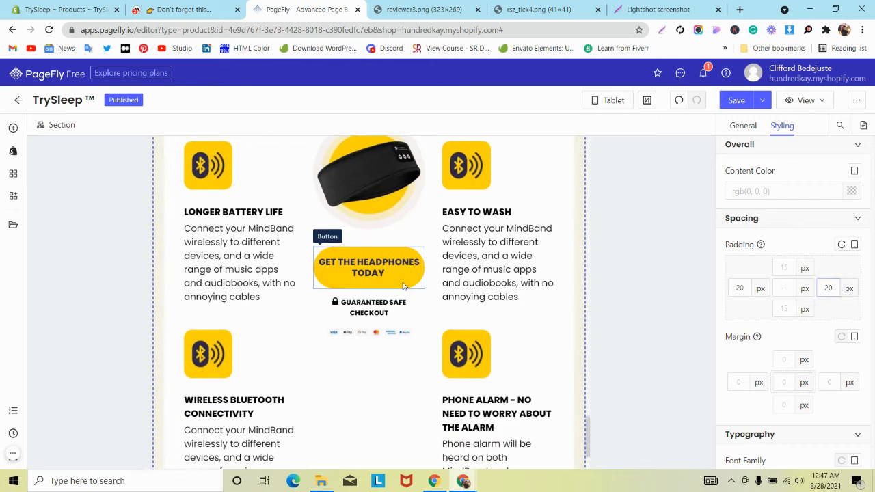
Set the font size of the "GET THE HEADPHONES TODAY" button to 13 px
{"action": "left_click", "coordinate": [404, 286]}
{"action": "scroll", "coordinate": [824, 251], "scroll_direction": "down", "scroll_amount": 3}
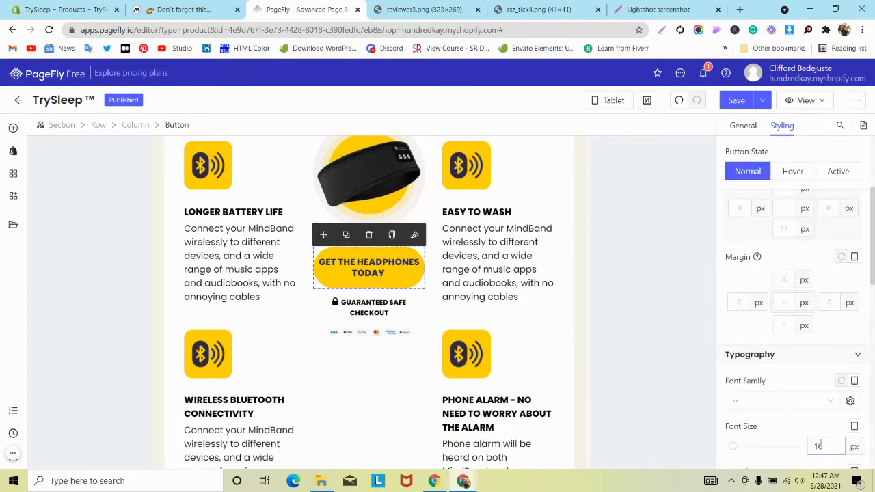
{"action": "scroll", "coordinate": [824, 441], "scroll_direction": "down", "scroll_amount": 1}
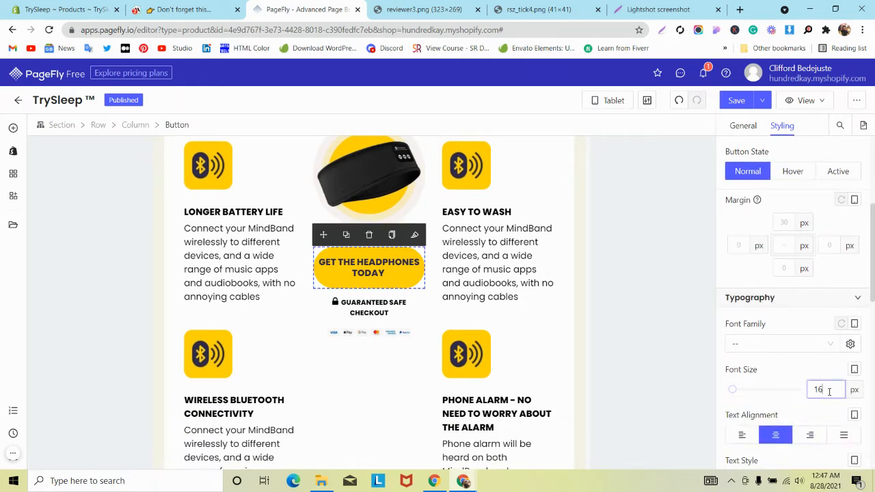
{"action": "key", "text": "BackSpace"}
{"action": "type", "text": "3"}
{"action": "scroll", "coordinate": [383, 348], "scroll_direction": "down", "scroll_amount": 2}
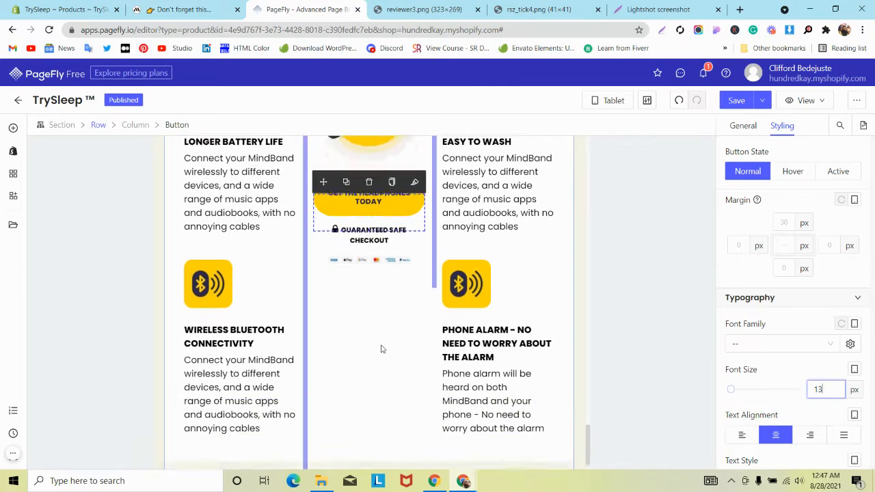
Set the bottom margin of the headband image in the middle column to 200 px
{"action": "scroll", "coordinate": [383, 348], "scroll_direction": "up", "scroll_amount": 5}
{"action": "scroll", "coordinate": [383, 347], "scroll_direction": "down", "scroll_amount": 3}
{"action": "scroll", "coordinate": [381, 348], "scroll_direction": "down", "scroll_amount": 2}
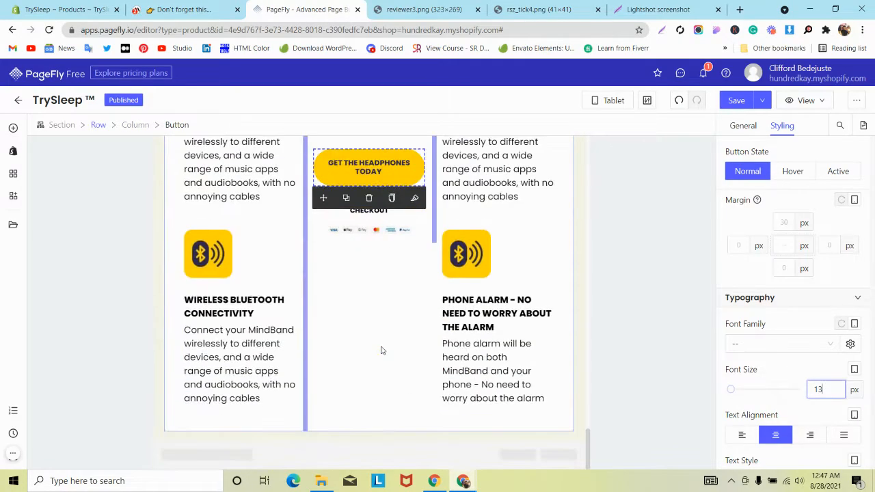
{"action": "scroll", "coordinate": [382, 349], "scroll_direction": "up", "scroll_amount": 5}
{"action": "scroll", "coordinate": [381, 350], "scroll_direction": "down", "scroll_amount": 2}
{"action": "scroll", "coordinate": [381, 347], "scroll_direction": "up", "scroll_amount": 1}
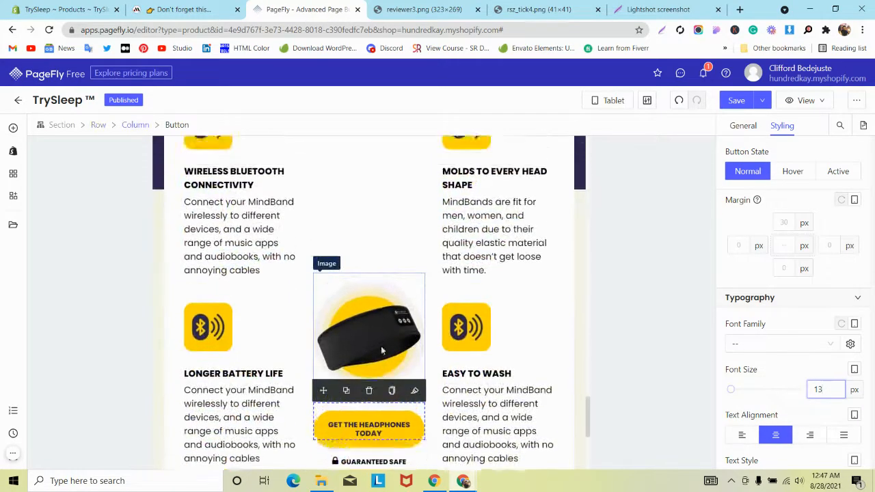
{"action": "scroll", "coordinate": [381, 348], "scroll_direction": "down", "scroll_amount": 3}
{"action": "left_click", "coordinate": [392, 260]}
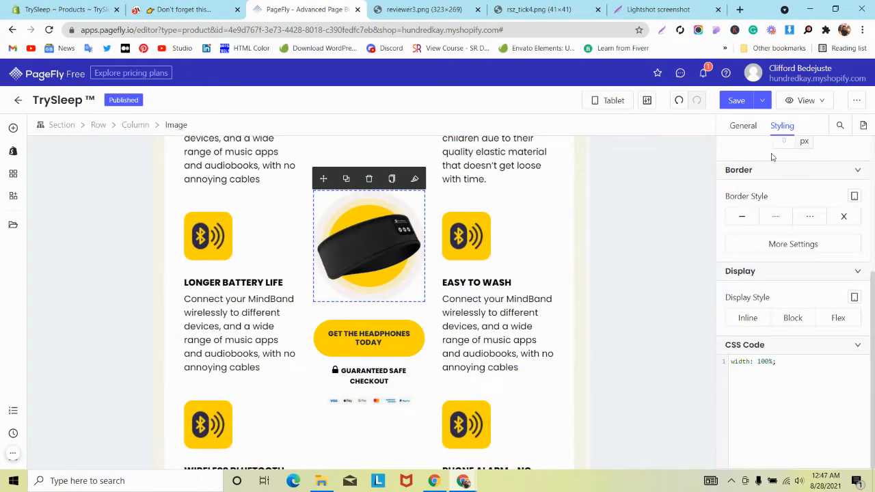
{"action": "scroll", "coordinate": [818, 249], "scroll_direction": "up", "scroll_amount": 3}
{"action": "scroll", "coordinate": [782, 256], "scroll_direction": "down", "scroll_amount": 1}
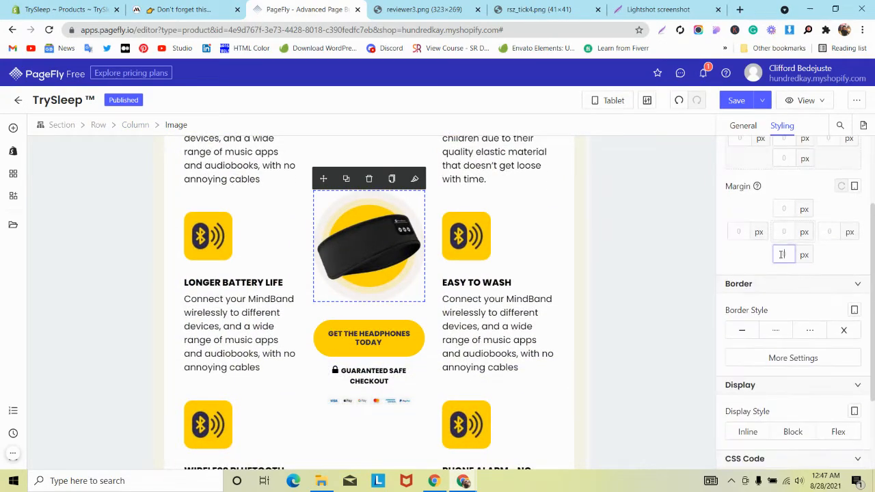
{"action": "type", "text": "200"}
{"action": "scroll", "coordinate": [299, 285], "scroll_direction": "down", "scroll_amount": 2}
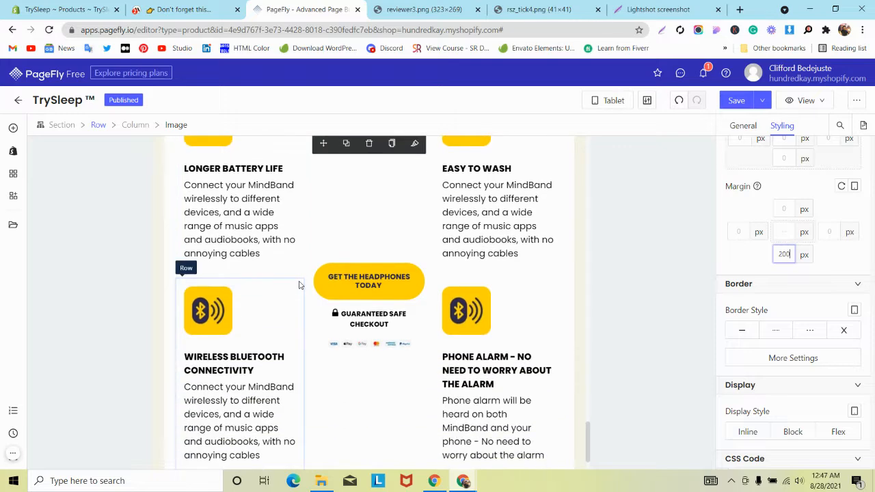
Set the white features row's left padding to 10 px and its right padding to 0 px
{"action": "scroll", "coordinate": [301, 286], "scroll_direction": "up", "scroll_amount": 5}
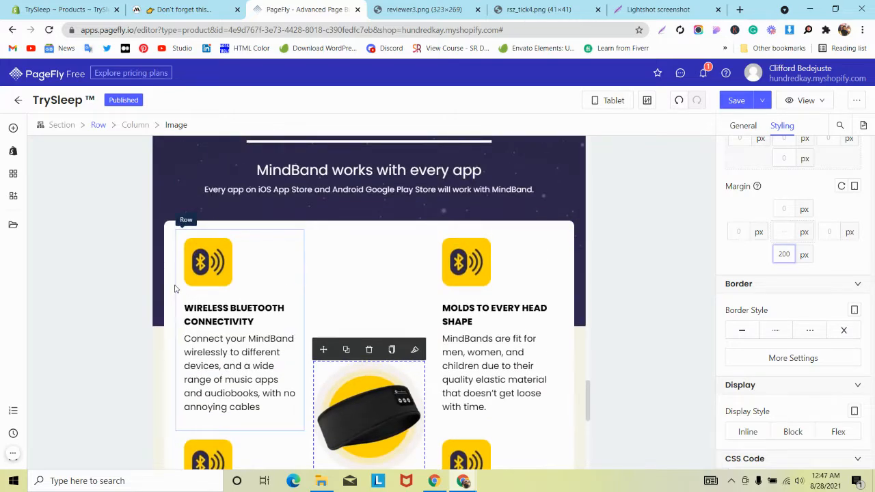
{"action": "left_click", "coordinate": [170, 277]}
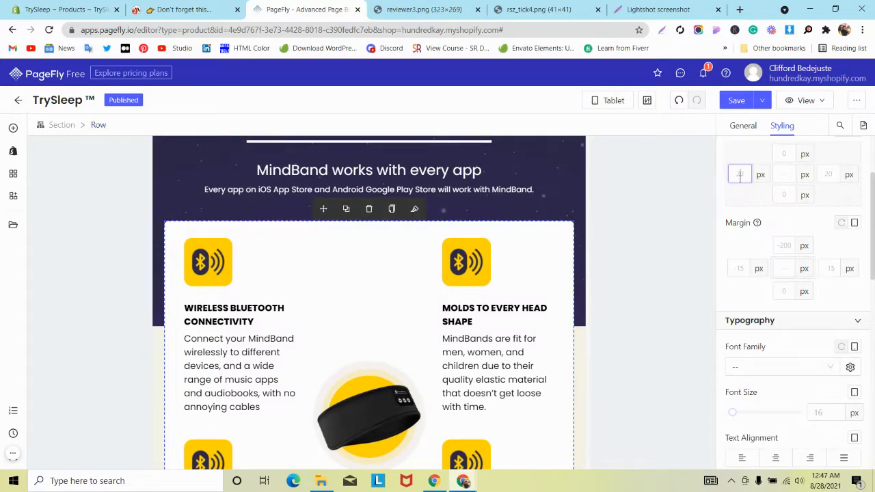
{"action": "type", "text": "10"}
{"action": "left_click", "coordinate": [829, 174]}
{"action": "type", "text": "0"}
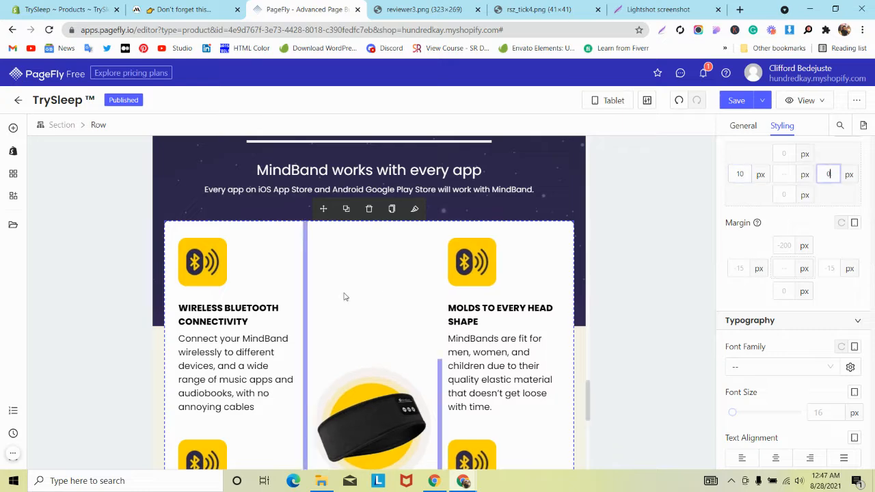
Set the headband image's bottom margin to 300 px in the tablet layout and check the columns
{"action": "scroll", "coordinate": [345, 296], "scroll_direction": "down", "scroll_amount": 6}
{"action": "scroll", "coordinate": [344, 299], "scroll_direction": "up", "scroll_amount": 4}
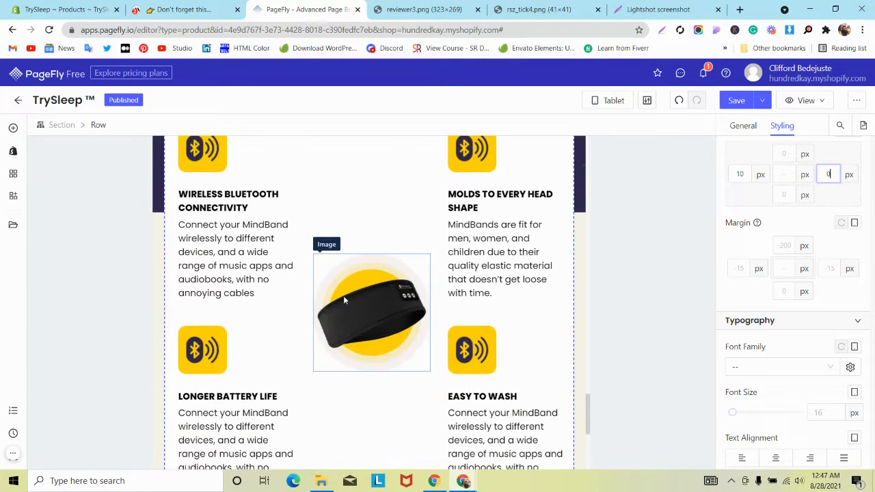
{"action": "scroll", "coordinate": [344, 299], "scroll_direction": "up", "scroll_amount": 3}
{"action": "scroll", "coordinate": [348, 310], "scroll_direction": "down", "scroll_amount": 3}
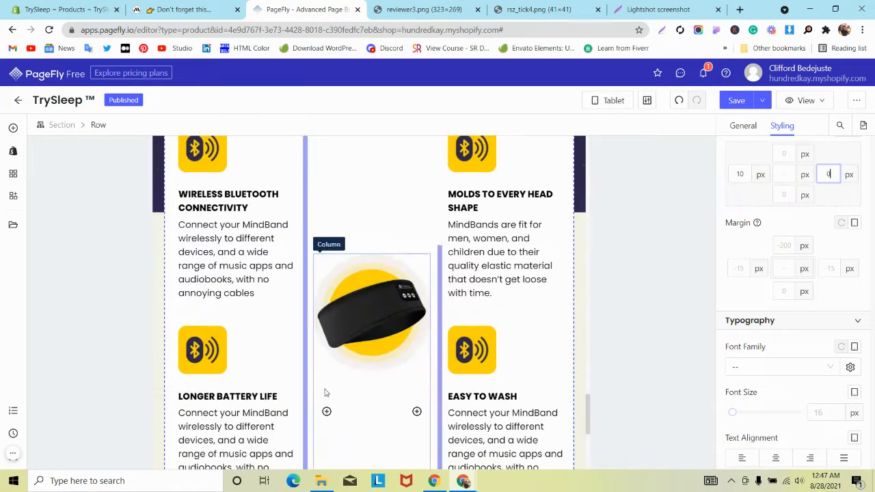
{"action": "left_click", "coordinate": [383, 308]}
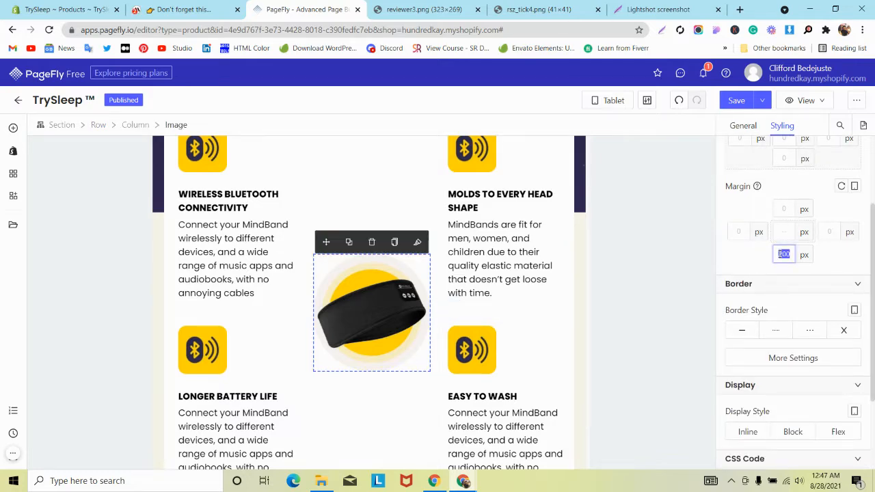
{"action": "type", "text": "300"}
{"action": "scroll", "coordinate": [311, 292], "scroll_direction": "down", "scroll_amount": 3}
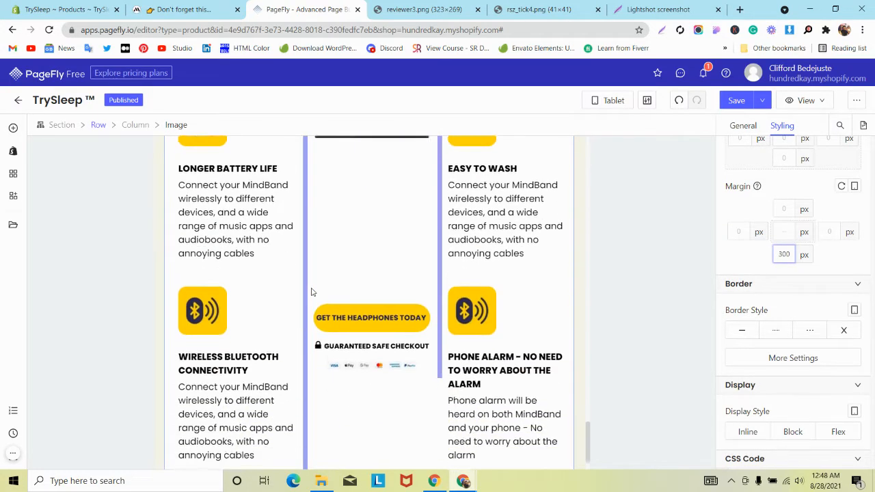
{"action": "scroll", "coordinate": [311, 292], "scroll_direction": "down", "scroll_amount": 1}
{"action": "scroll", "coordinate": [239, 263], "scroll_direction": "up", "scroll_amount": 4}
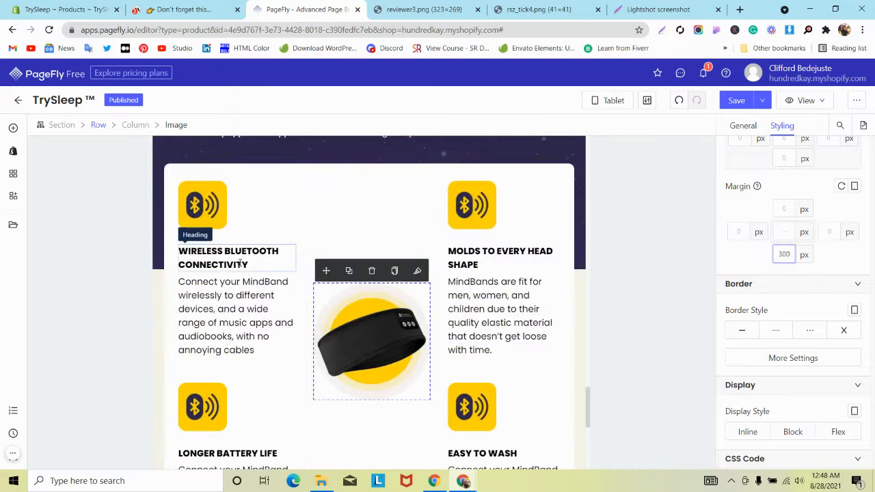
{"action": "left_click", "coordinate": [241, 264]}
{"action": "scroll", "coordinate": [161, 308], "scroll_direction": "down", "scroll_amount": 4}
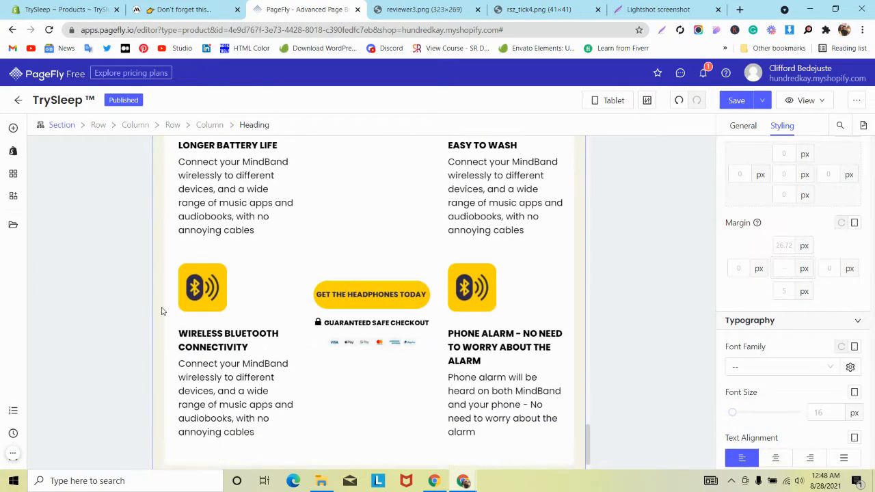
Switch to the laptop view and set the width of the first Bluetooth icon to 85 px
{"action": "left_click", "coordinate": [622, 100]}
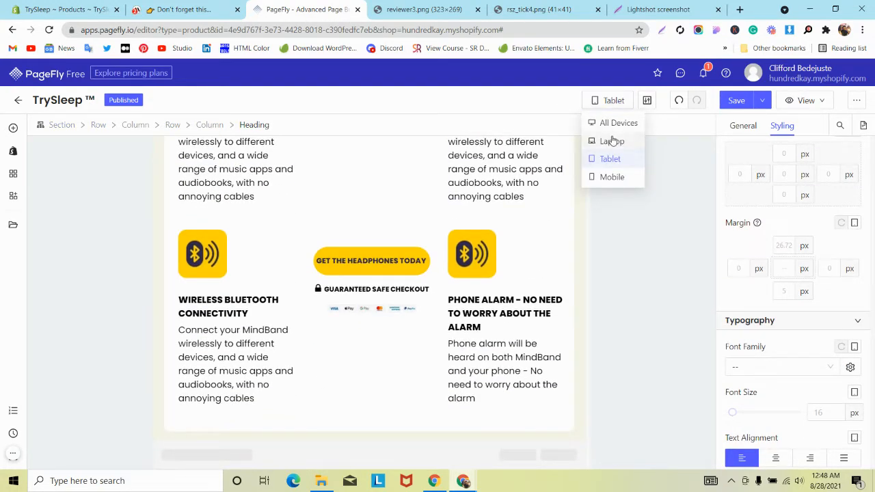
{"action": "left_click", "coordinate": [611, 141]}
{"action": "left_click", "coordinate": [194, 246]}
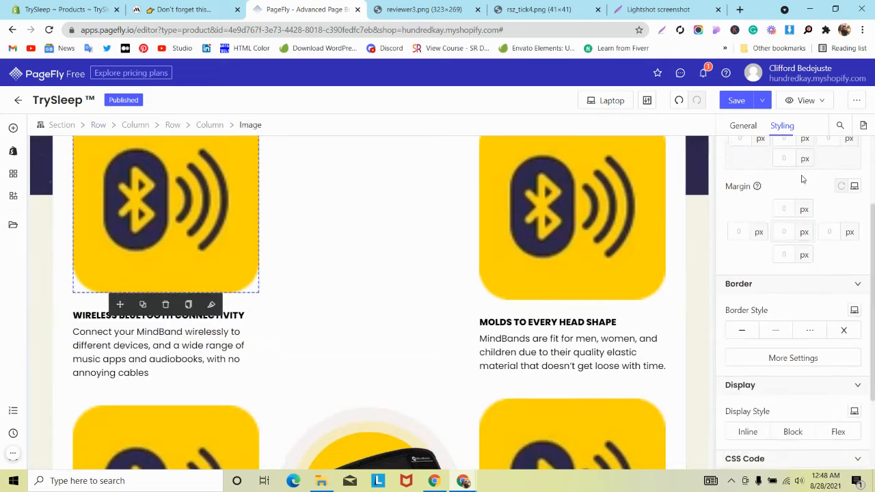
{"action": "left_click", "coordinate": [739, 129]}
{"action": "type", "text": "8"}
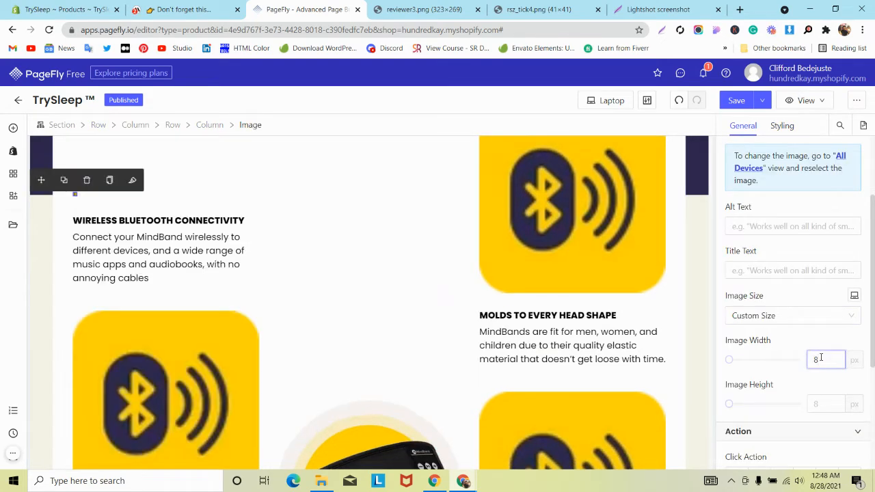
{"action": "type", "text": "5"}
{"action": "scroll", "coordinate": [140, 300], "scroll_direction": "up", "scroll_amount": 3}
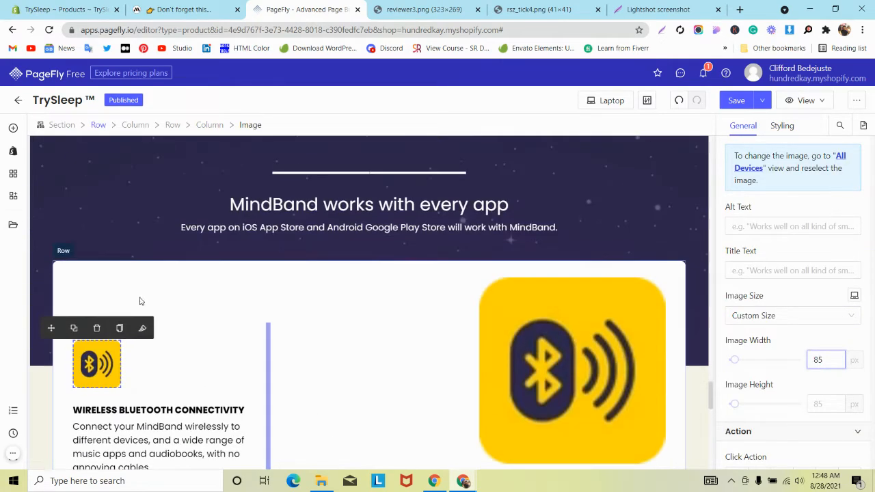
Copy the resized icon's styles and apply them to the Molds to Every Head Shape, Longer Battery Life and Easy to Wash icons
{"action": "left_click", "coordinate": [120, 329]}
{"action": "left_click", "coordinate": [624, 287]}
{"action": "left_click", "coordinate": [618, 266]}
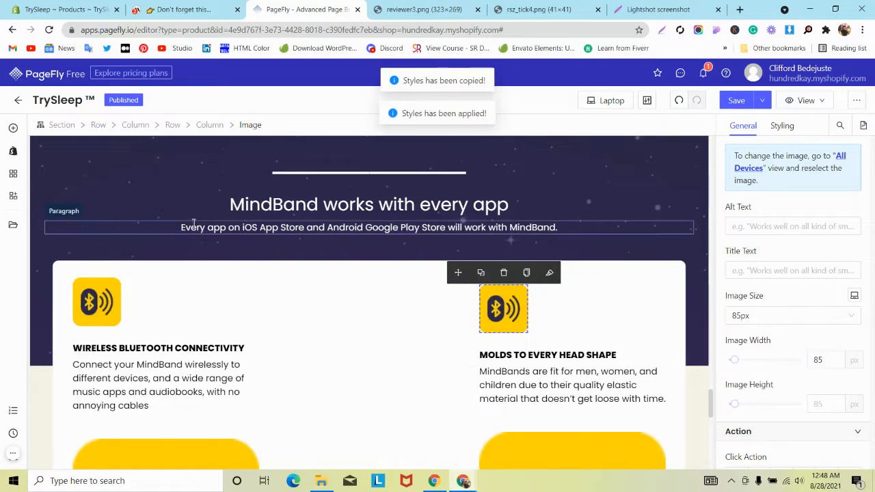
{"action": "scroll", "coordinate": [342, 294], "scroll_direction": "down", "scroll_amount": 3}
{"action": "left_click", "coordinate": [170, 288]}
{"action": "left_click", "coordinate": [209, 257]}
{"action": "left_click", "coordinate": [548, 282]}
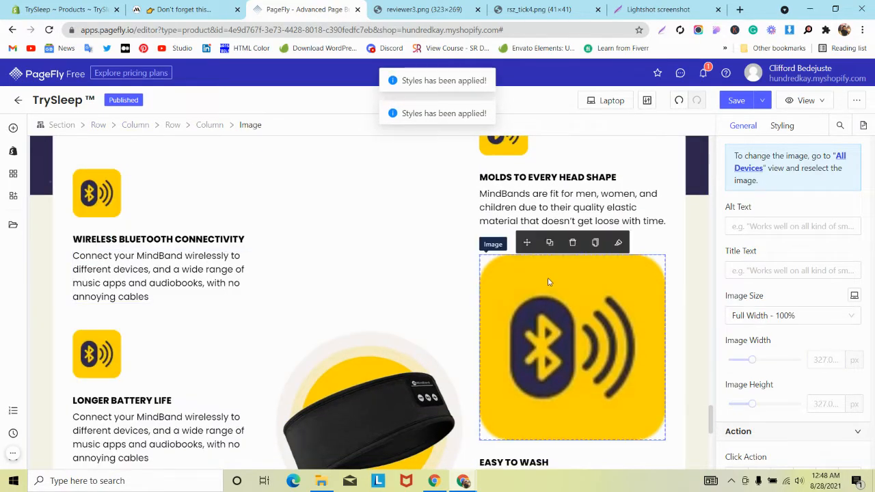
{"action": "left_click", "coordinate": [618, 246]}
Apply the copied styles to the lower Wireless Bluetooth Connectivity icon and the Phone Alarm icon
{"action": "scroll", "coordinate": [273, 294], "scroll_direction": "down", "scroll_amount": 3}
{"action": "left_click", "coordinate": [215, 302]}
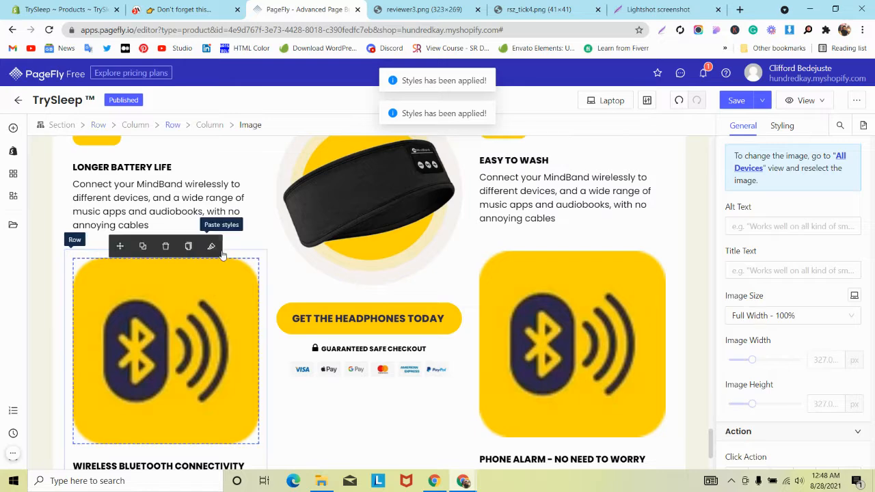
{"action": "left_click", "coordinate": [207, 248]}
{"action": "left_click", "coordinate": [514, 282]}
{"action": "left_click", "coordinate": [619, 173]}
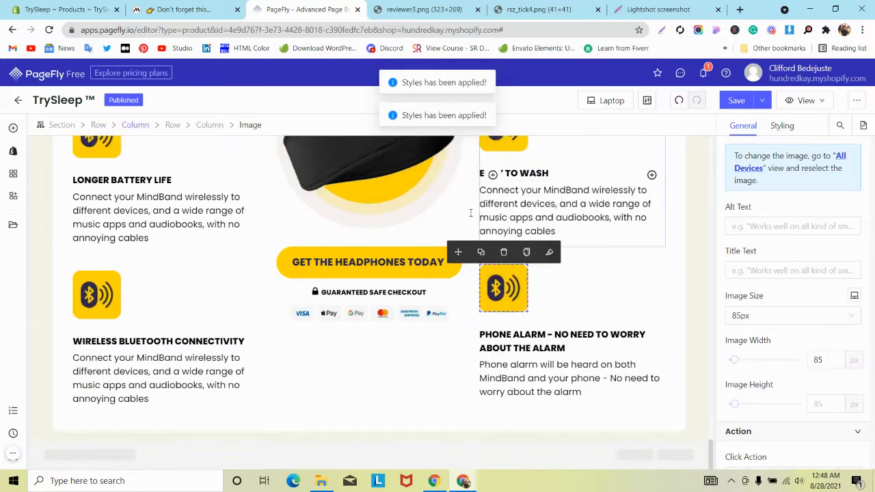
Review the resized icons in the laptop layout, then save and publish the page
{"action": "scroll", "coordinate": [327, 249], "scroll_direction": "up", "scroll_amount": 5}
{"action": "scroll", "coordinate": [326, 249], "scroll_direction": "down", "scroll_amount": 5}
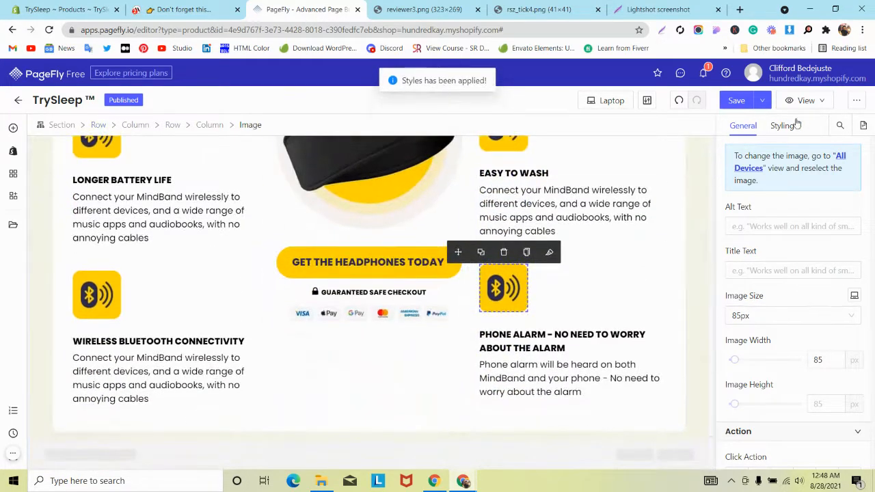
{"action": "left_click", "coordinate": [763, 100]}
{"action": "left_click", "coordinate": [756, 123]}
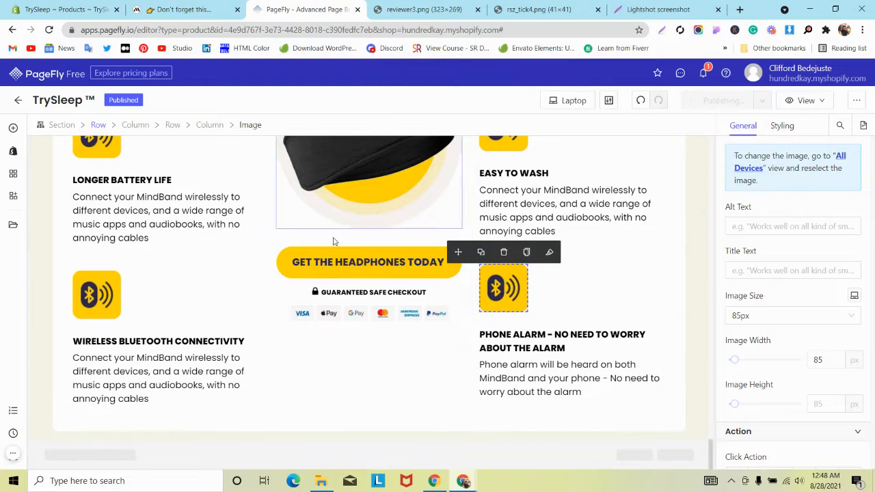
Set the headband image's bottom margin to 50 px in the laptop view
{"action": "scroll", "coordinate": [332, 240], "scroll_direction": "up", "scroll_amount": 5}
{"action": "scroll", "coordinate": [332, 239], "scroll_direction": "down", "scroll_amount": 5}
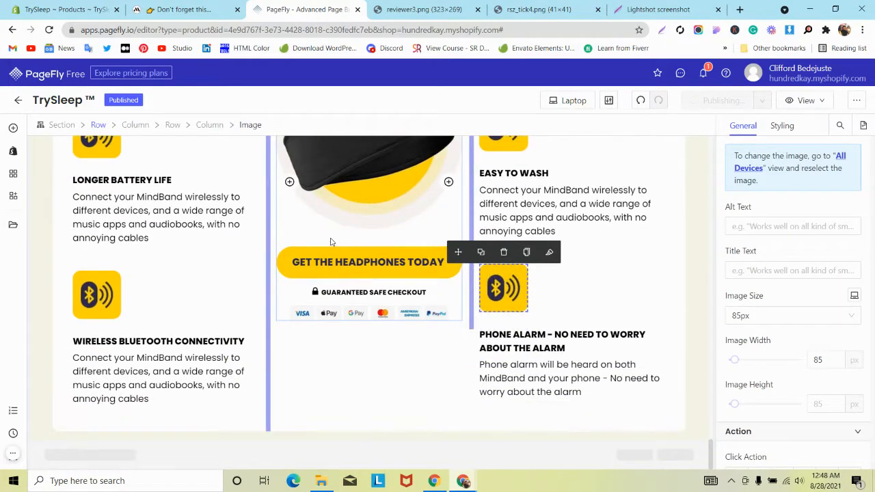
{"action": "scroll", "coordinate": [331, 241], "scroll_direction": "up", "scroll_amount": 2}
{"action": "left_click", "coordinate": [332, 242]}
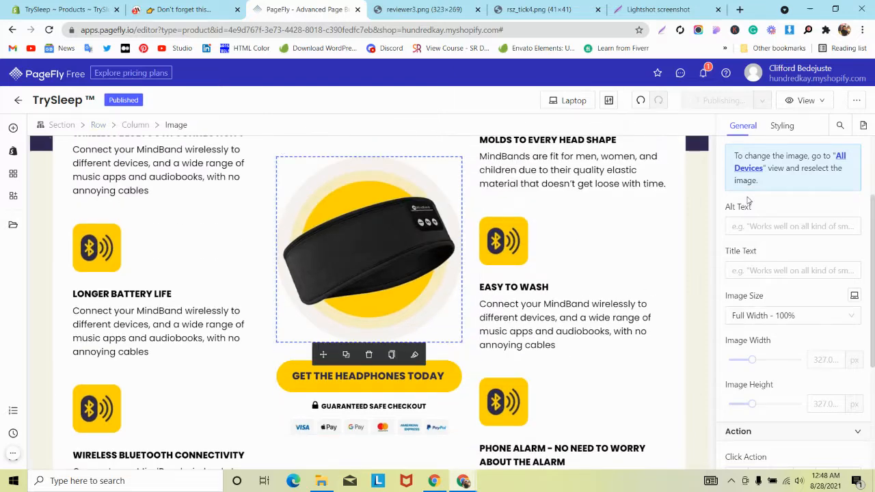
{"action": "left_click", "coordinate": [794, 129]}
{"action": "left_click", "coordinate": [778, 253]}
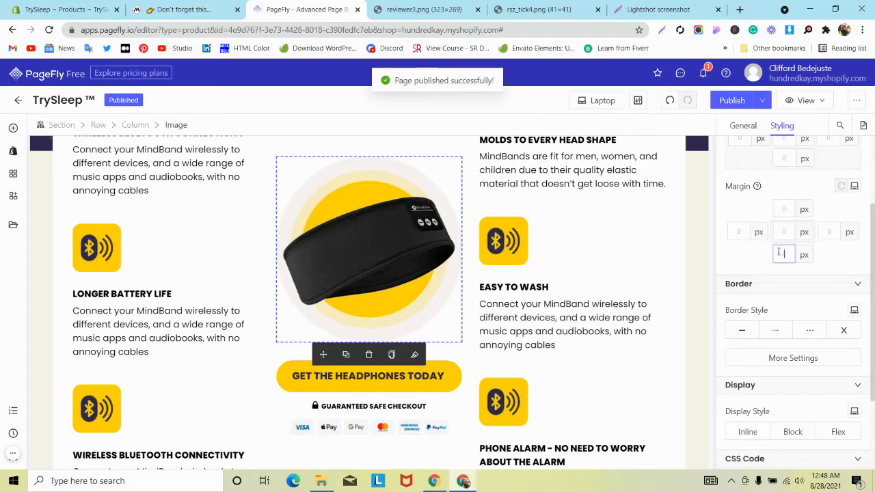
{"action": "type", "text": "50"}
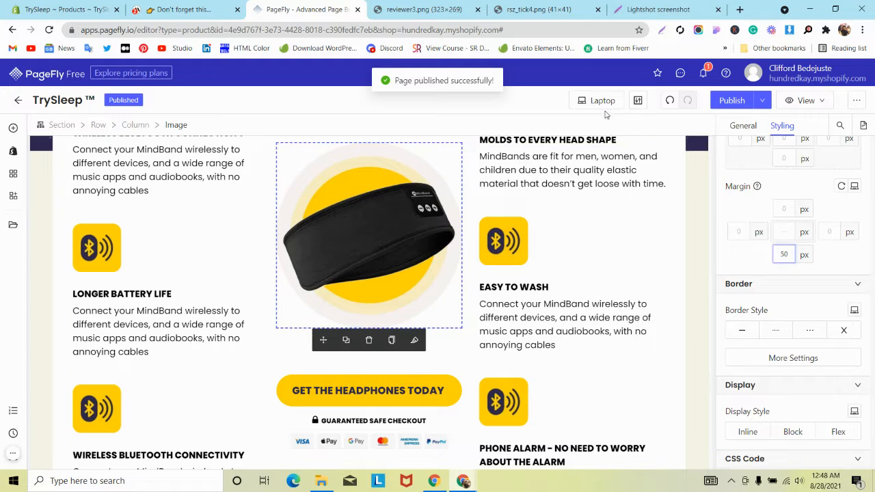
Set the headband image's bottom margin to 50 px in the All Devices view, then save and publish the page
{"action": "left_click", "coordinate": [603, 102]}
{"action": "left_click", "coordinate": [602, 122]}
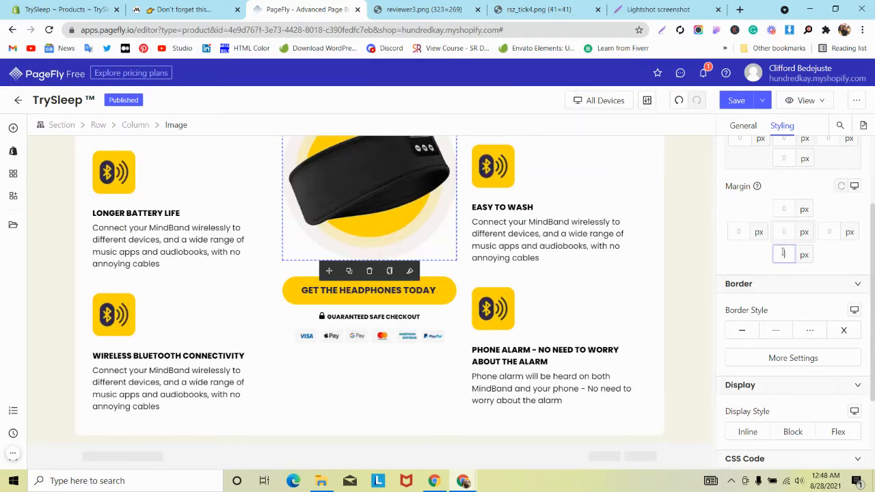
{"action": "type", "text": "50"}
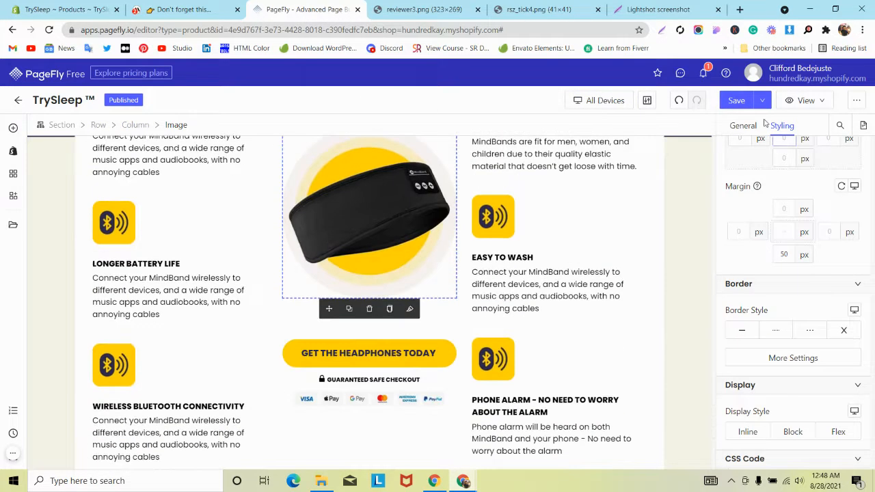
{"action": "left_click", "coordinate": [763, 100]}
{"action": "left_click", "coordinate": [738, 123]}
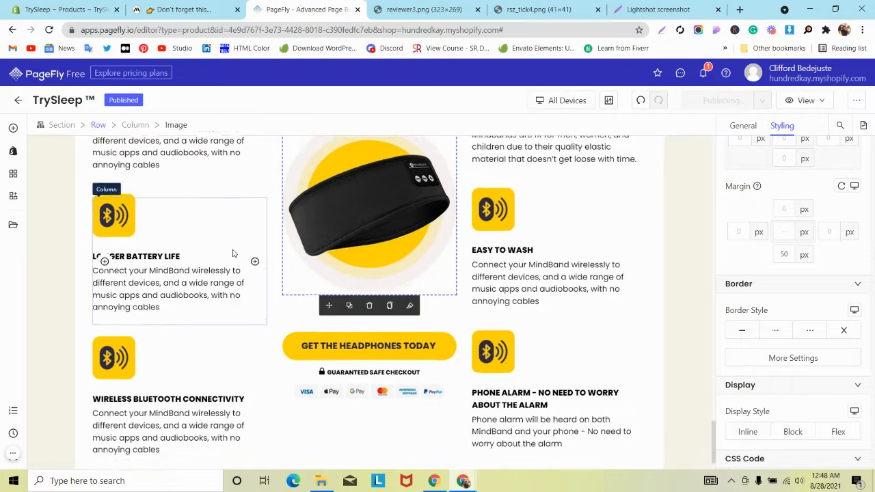
{"action": "scroll", "coordinate": [232, 251], "scroll_direction": "down", "scroll_amount": 1}
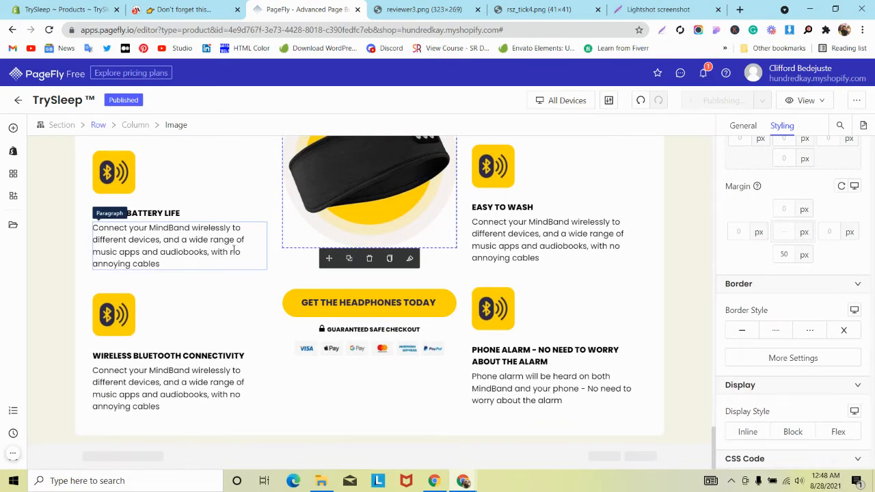
Switch to the mindband.co reference page, close its developer tools and examine the "See What Others Are Saying About MindBand™" reviews section
{"action": "left_click", "coordinate": [174, 10]}
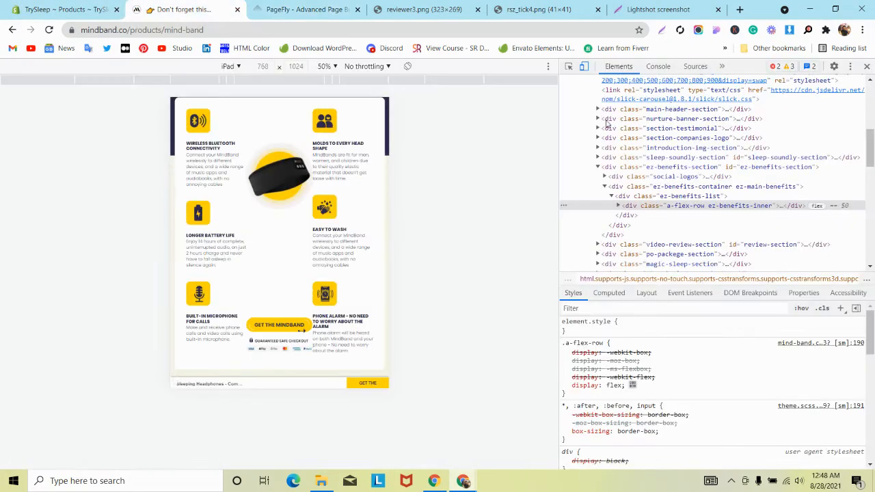
{"action": "left_click", "coordinate": [868, 66]}
{"action": "scroll", "coordinate": [288, 194], "scroll_direction": "down", "scroll_amount": 2}
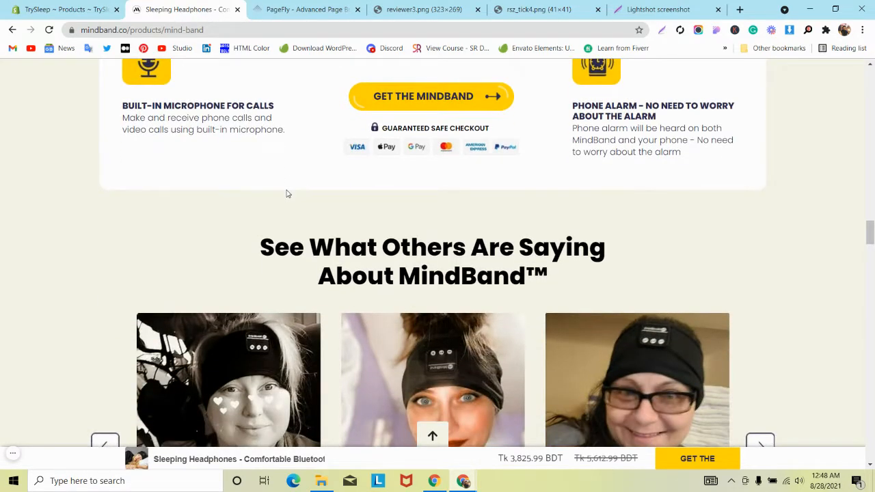
{"action": "scroll", "coordinate": [287, 194], "scroll_direction": "down", "scroll_amount": 3}
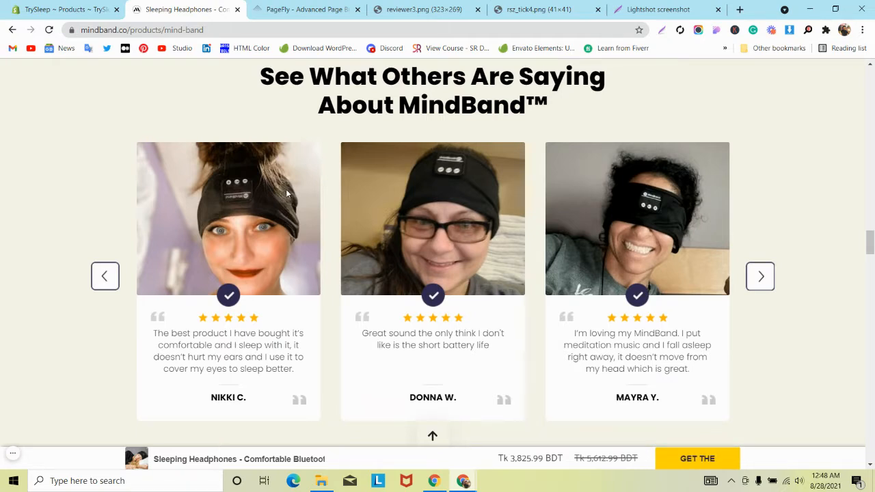
{"action": "scroll", "coordinate": [288, 195], "scroll_direction": "down", "scroll_amount": 1}
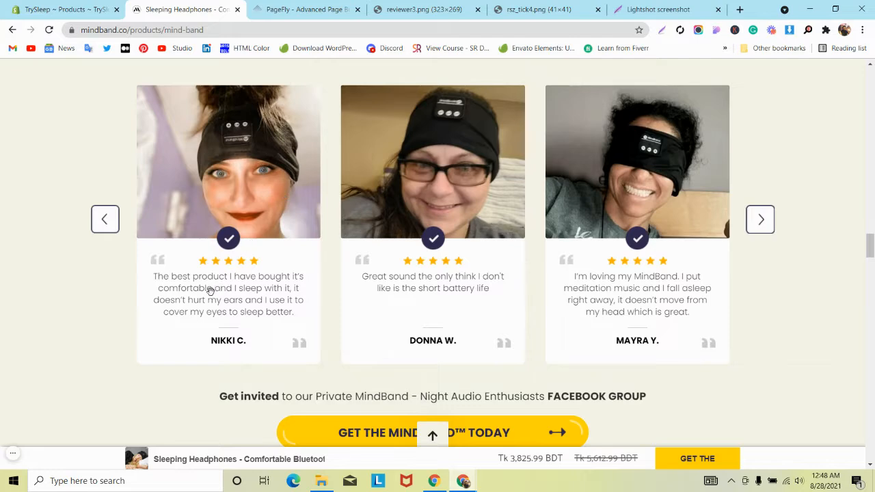
{"action": "scroll", "coordinate": [204, 326], "scroll_direction": "up", "scroll_amount": 1}
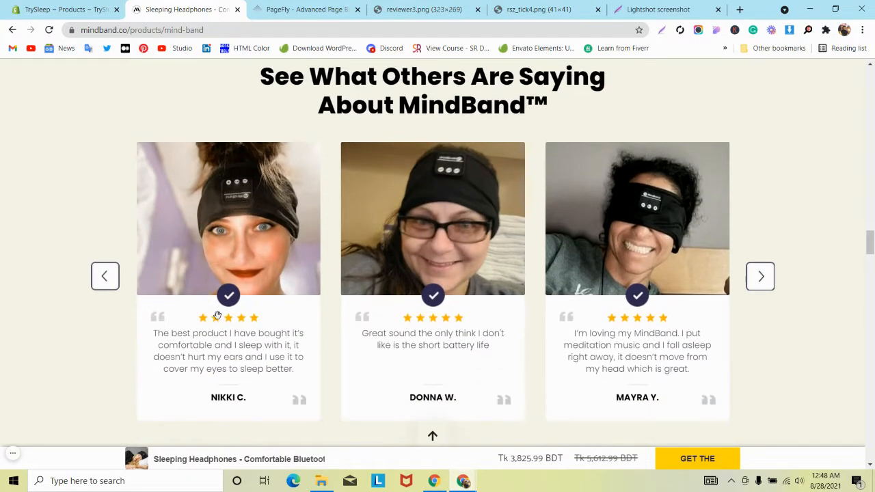
{"action": "left_click", "coordinate": [308, 9]}
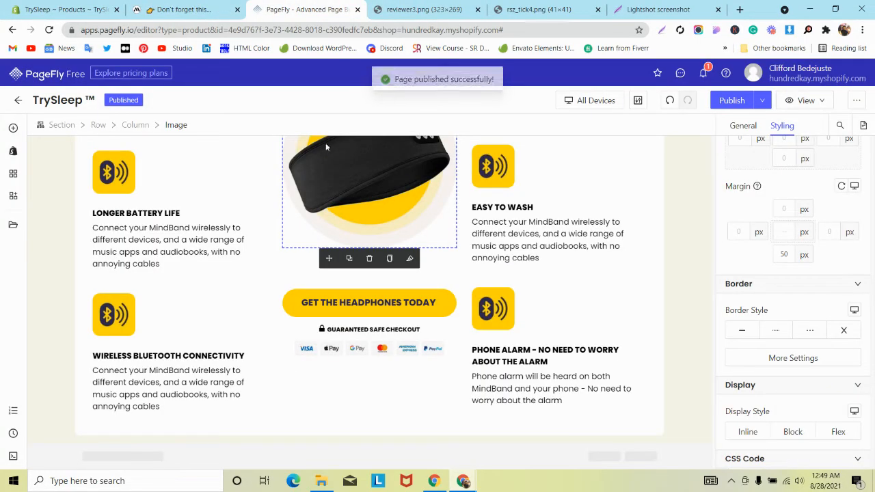
{"action": "left_click", "coordinate": [18, 131]}
{"action": "mouse_move", "coordinate": [58, 301]}
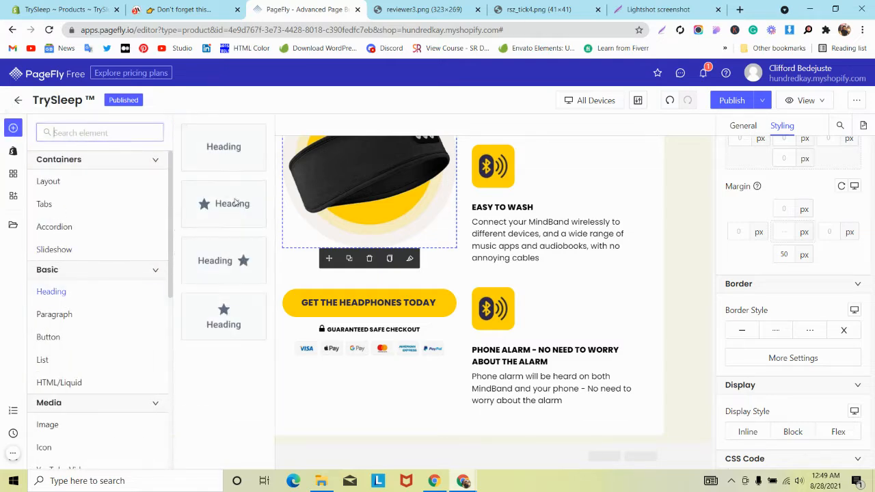
{"action": "left_click_drag", "start_coordinate": [219, 144], "coordinate": [19, 132]}
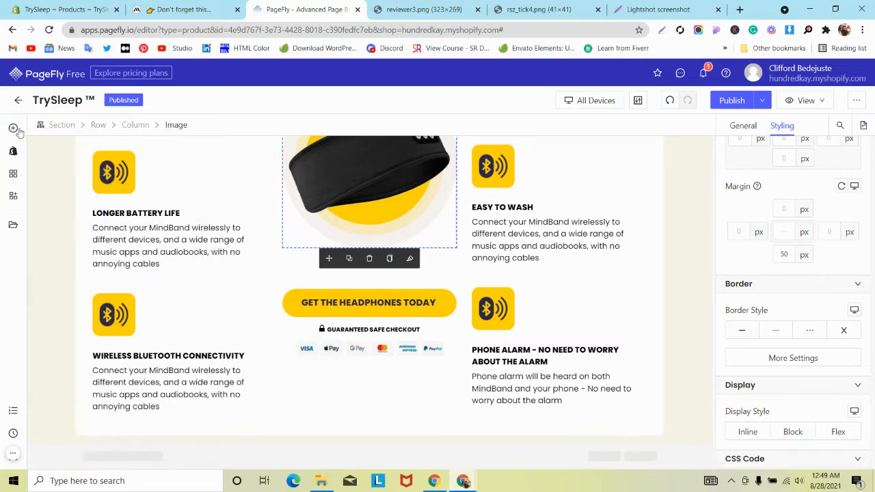
{"action": "left_click", "coordinate": [205, 9]}
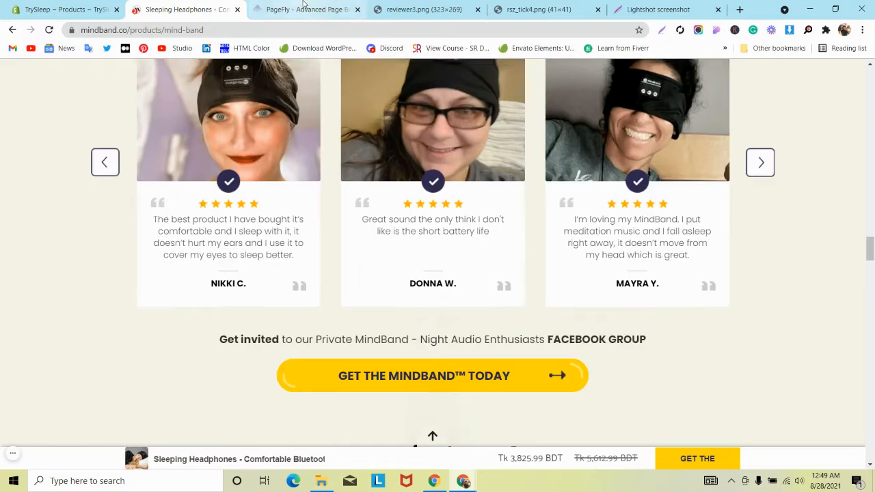
Switch to the PageFly editor and add a single-column 1/1 layout below the MindBand features section
{"action": "left_click", "coordinate": [305, 7]}
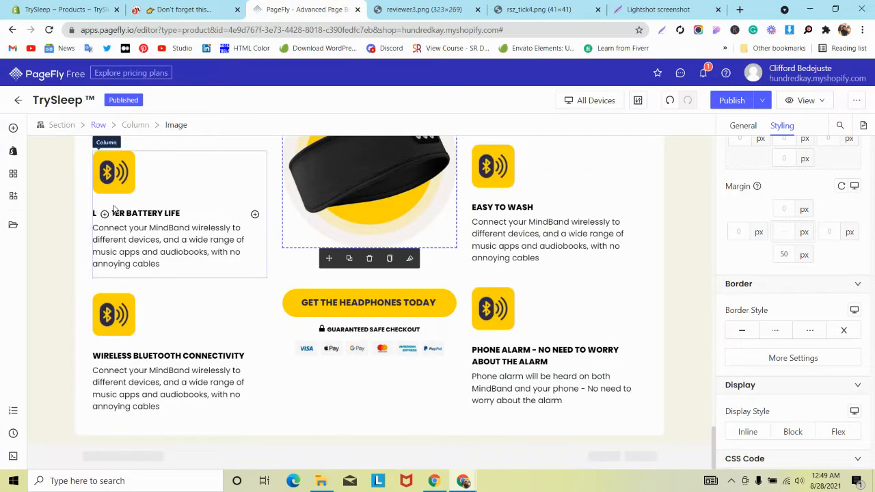
{"action": "left_click", "coordinate": [19, 132]}
{"action": "mouse_move", "coordinate": [91, 181]}
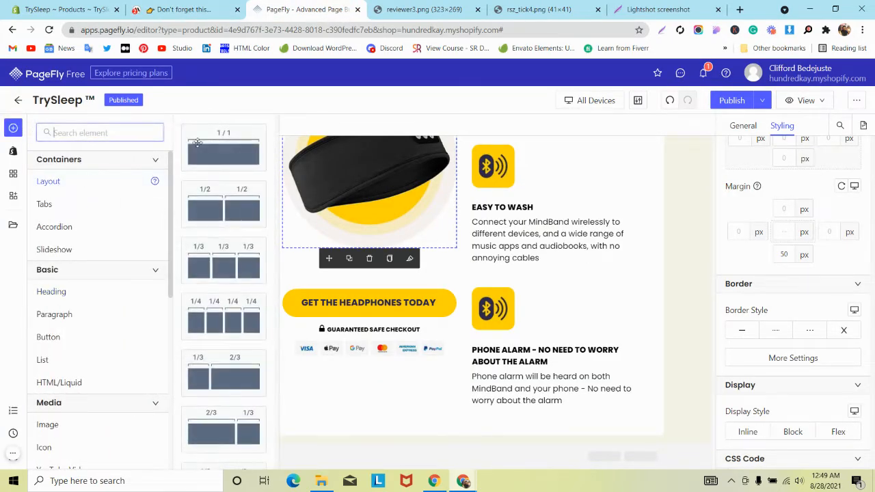
{"action": "left_click_drag", "start_coordinate": [197, 285], "coordinate": [116, 443]}
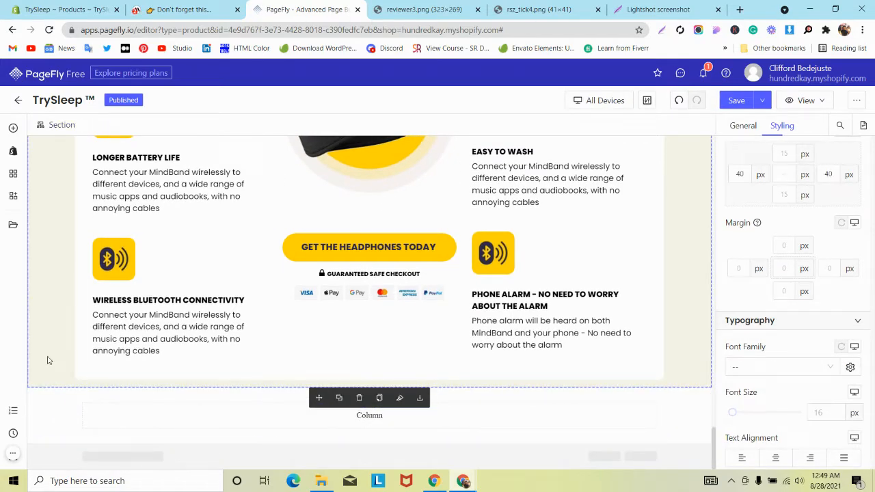
Apply the features section's copied styles to the new empty section and set its padding to 0 px on all sides
{"action": "left_click", "coordinate": [379, 397]}
{"action": "left_click", "coordinate": [46, 404]}
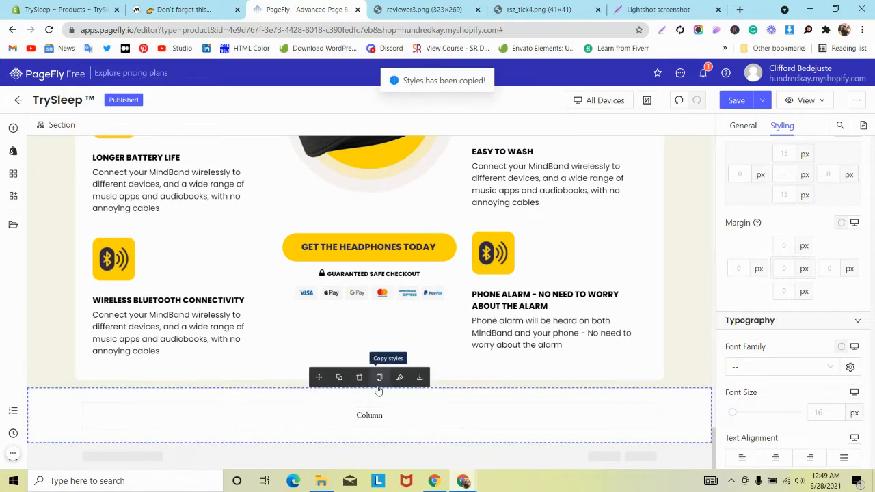
{"action": "left_click", "coordinate": [399, 378]}
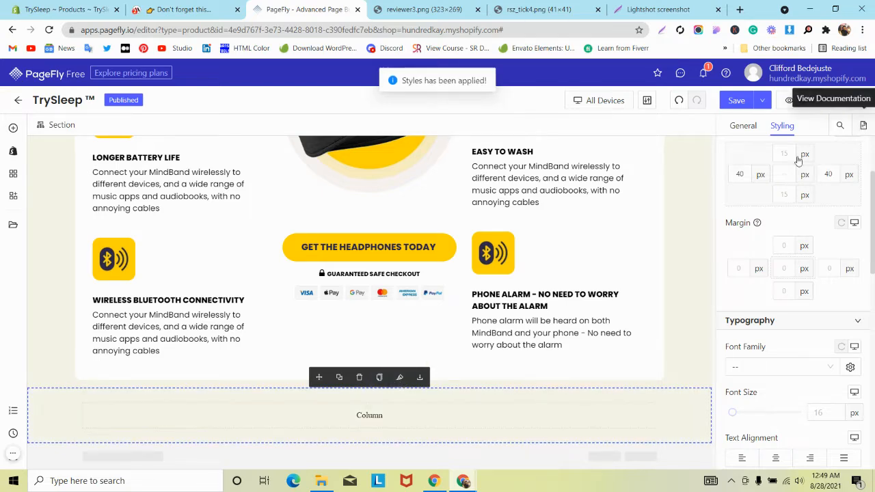
{"action": "left_click", "coordinate": [787, 175]}
{"action": "type", "text": "0"}
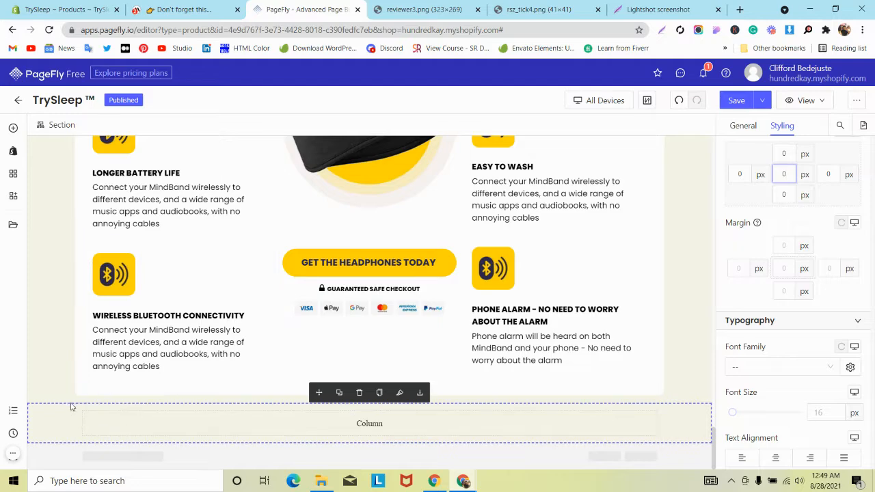
{"action": "scroll", "coordinate": [73, 340], "scroll_direction": "up", "scroll_amount": 3}
{"action": "scroll", "coordinate": [73, 342], "scroll_direction": "down", "scroll_amount": 3}
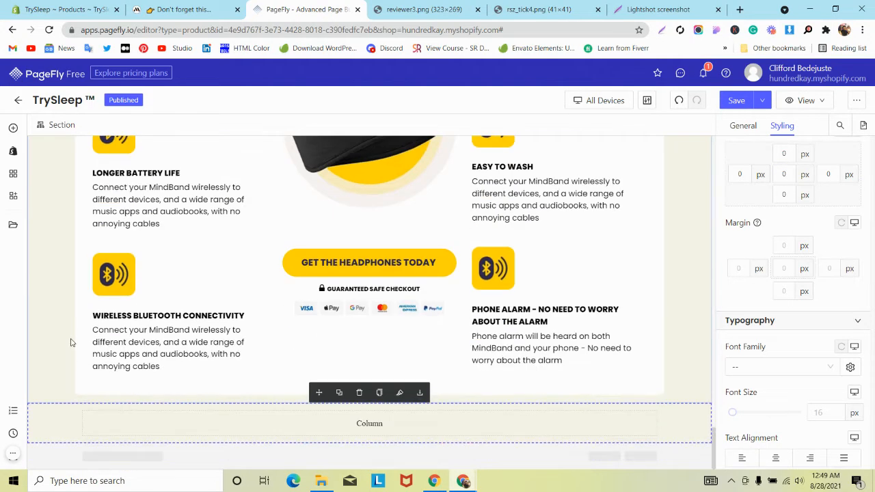
Add a plain Heading element without an icon to the new section's empty column
{"action": "left_click", "coordinate": [13, 127]}
{"action": "mouse_move", "coordinate": [64, 293]}
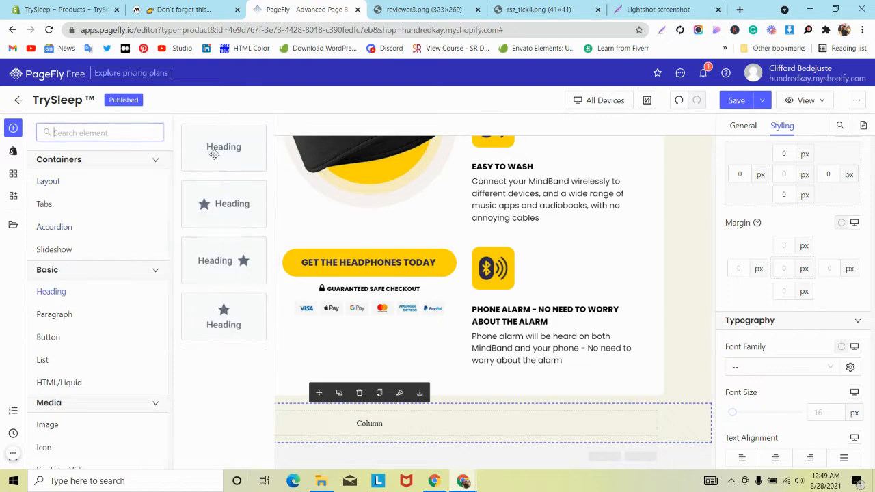
{"action": "left_click_drag", "start_coordinate": [212, 151], "coordinate": [309, 427]}
Copy the "Start Sleeping Soundly" heading's styles and apply them to the new placeholder heading
{"action": "scroll", "coordinate": [279, 326], "scroll_direction": "up", "scroll_amount": 20}
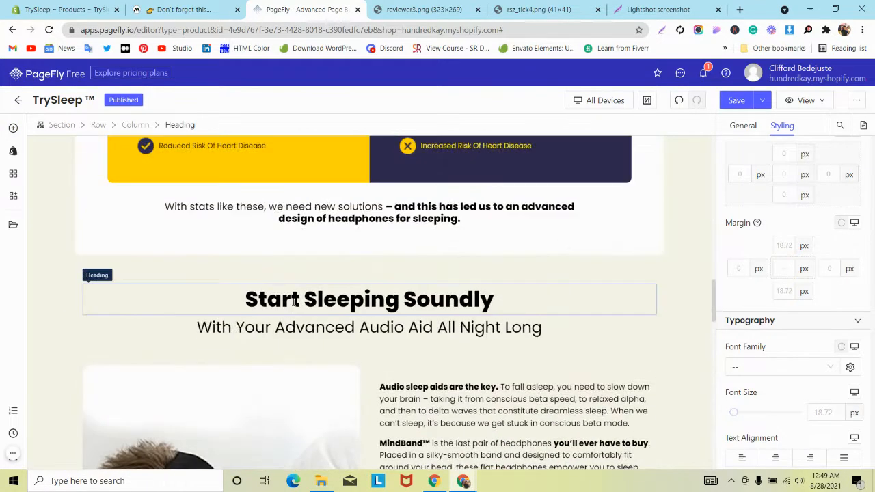
{"action": "left_click", "coordinate": [292, 301]}
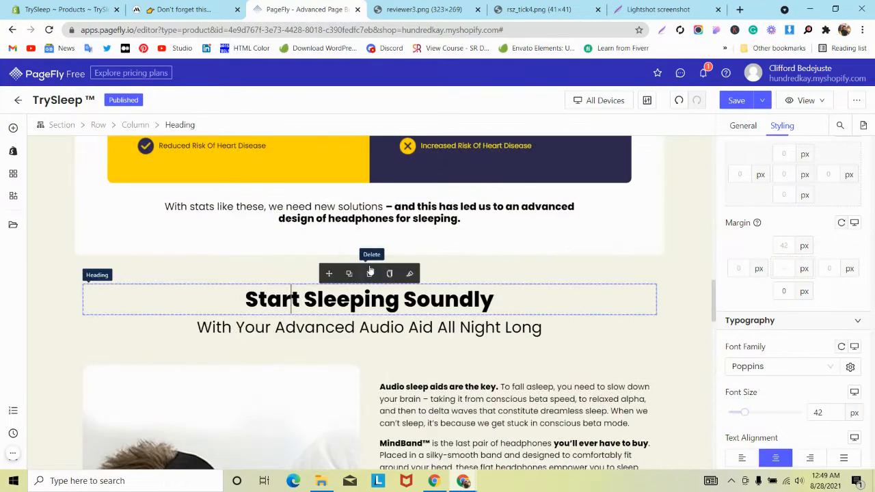
{"action": "left_click", "coordinate": [385, 274]}
{"action": "scroll", "coordinate": [260, 277], "scroll_direction": "down", "scroll_amount": 7}
{"action": "scroll", "coordinate": [260, 277], "scroll_direction": "down", "scroll_amount": 10}
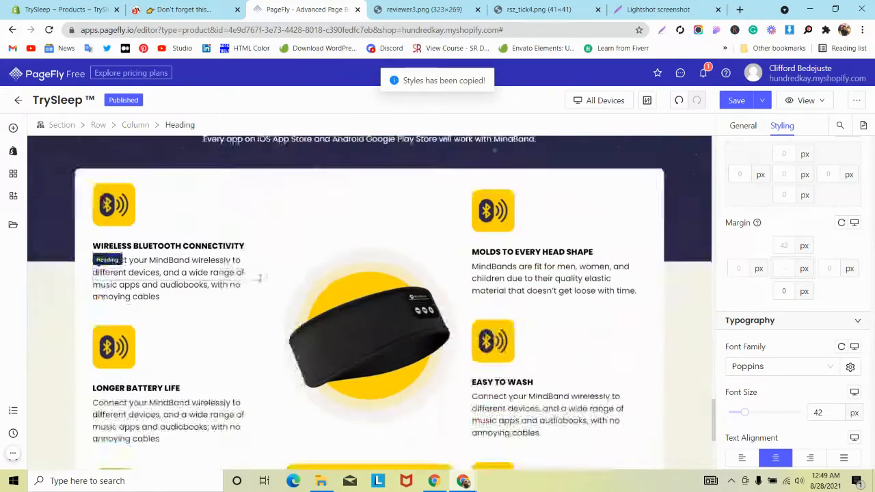
{"action": "left_click", "coordinate": [179, 419]}
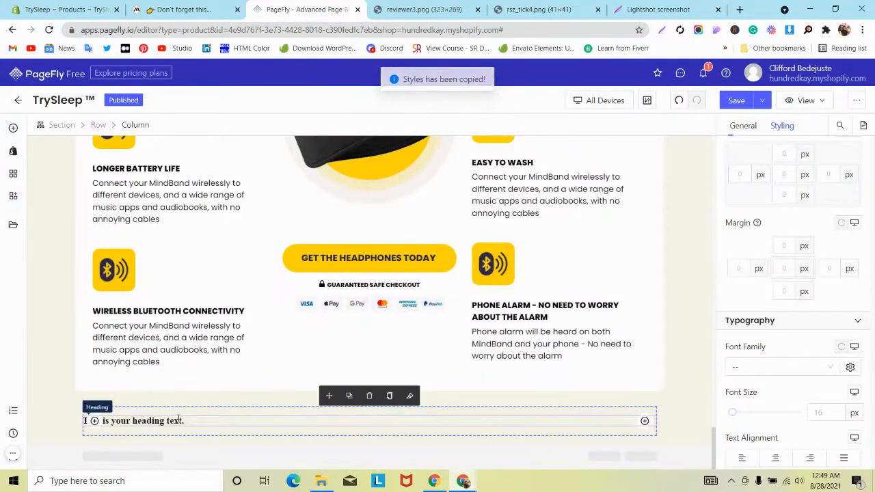
{"action": "left_click", "coordinate": [410, 406]}
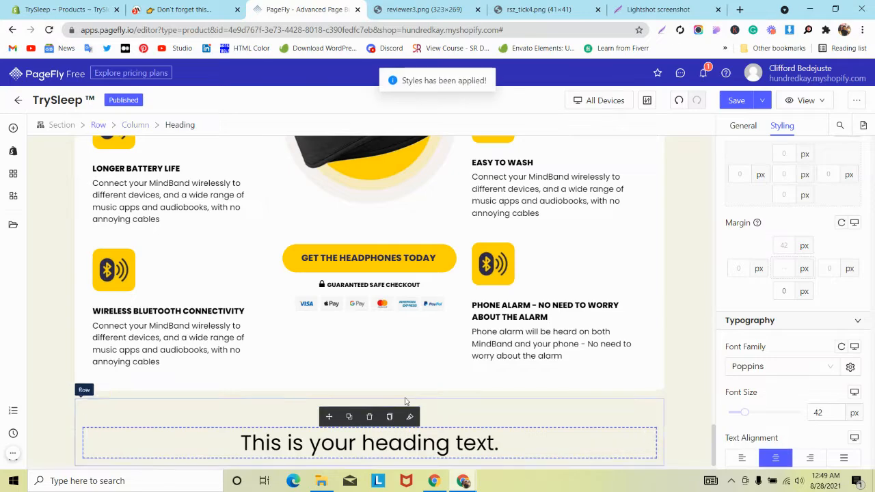
Make the new placeholder heading's text bold
{"action": "scroll", "coordinate": [784, 267], "scroll_direction": "down", "scroll_amount": 3}
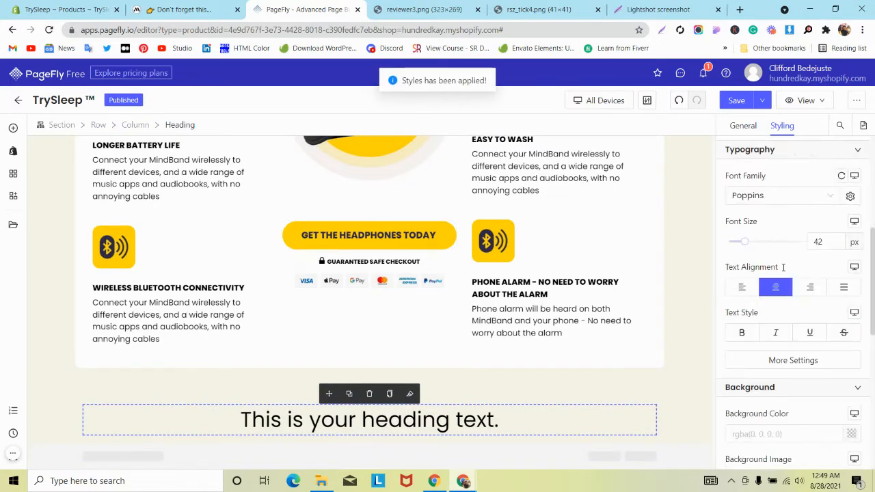
{"action": "left_click", "coordinate": [742, 333]}
{"action": "scroll", "coordinate": [759, 334], "scroll_direction": "down", "scroll_amount": 7}
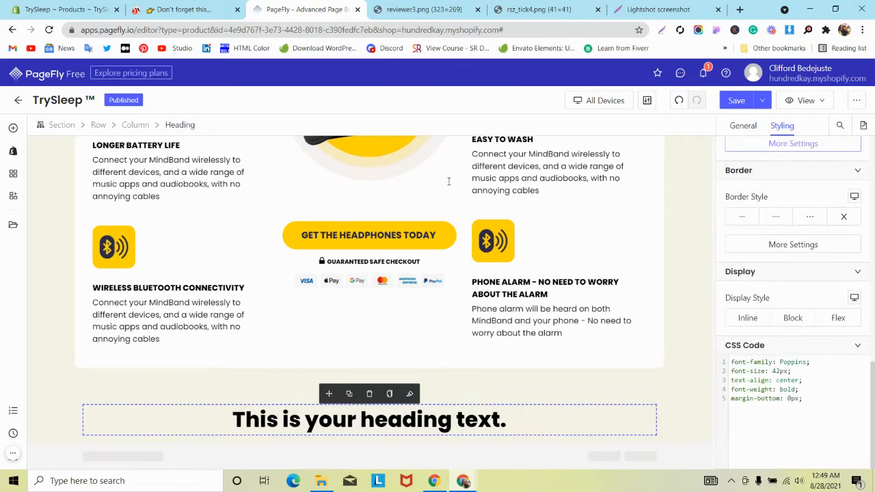
Copy the heading lines "See What Others Are Saying" and "About MindBand™" from the mindband.co page and return to the PageFly editor
{"action": "left_click", "coordinate": [158, 8]}
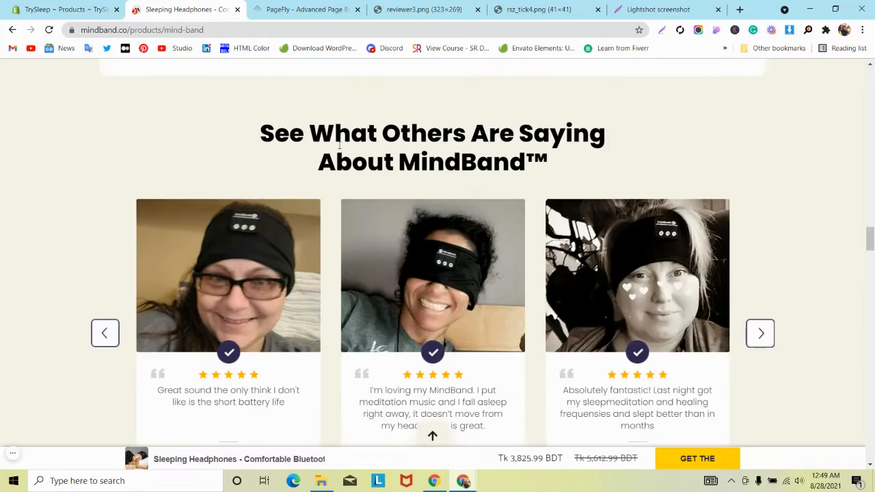
{"action": "triple_click", "coordinate": [339, 145]}
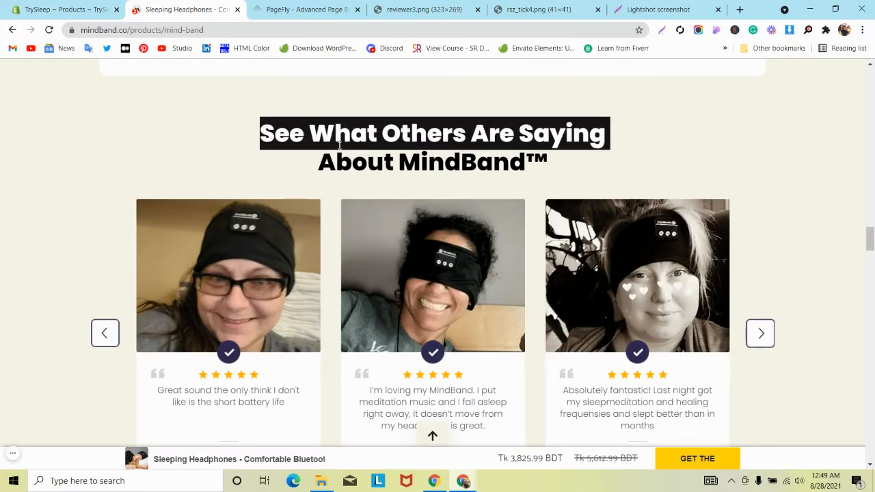
{"action": "triple_click", "coordinate": [340, 162]}
{"action": "left_click", "coordinate": [321, 6]}
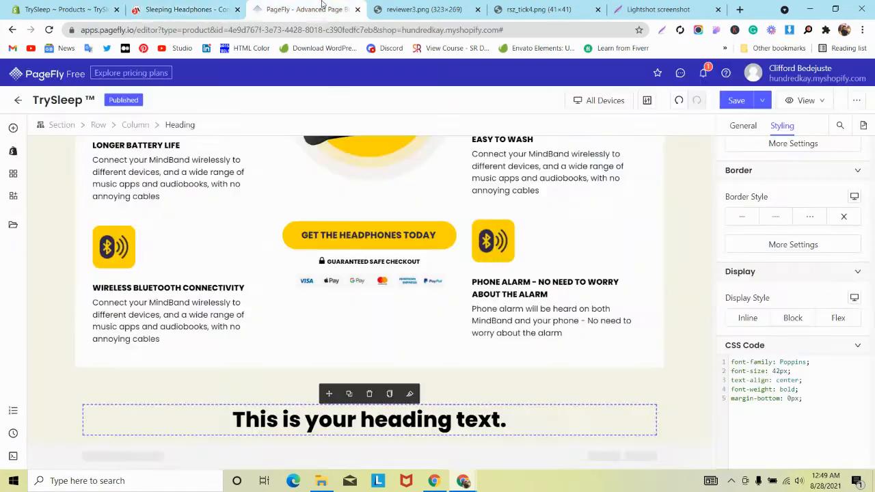
Replace the new heading's placeholder text with the copied lines, entered as "About MindBand™ See What Others Are Saying"
{"action": "left_click", "coordinate": [747, 129]}
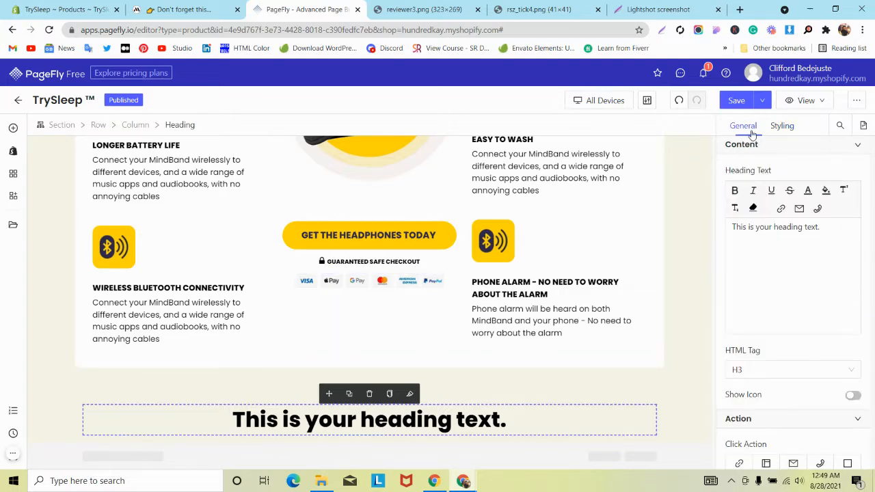
{"action": "triple_click", "coordinate": [749, 228]}
{"action": "key", "text": "super+v"}
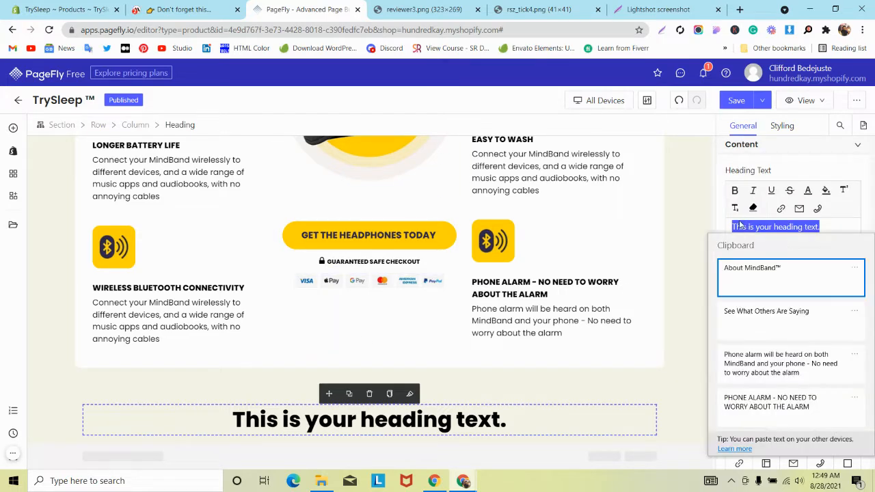
{"action": "left_click", "coordinate": [758, 287]}
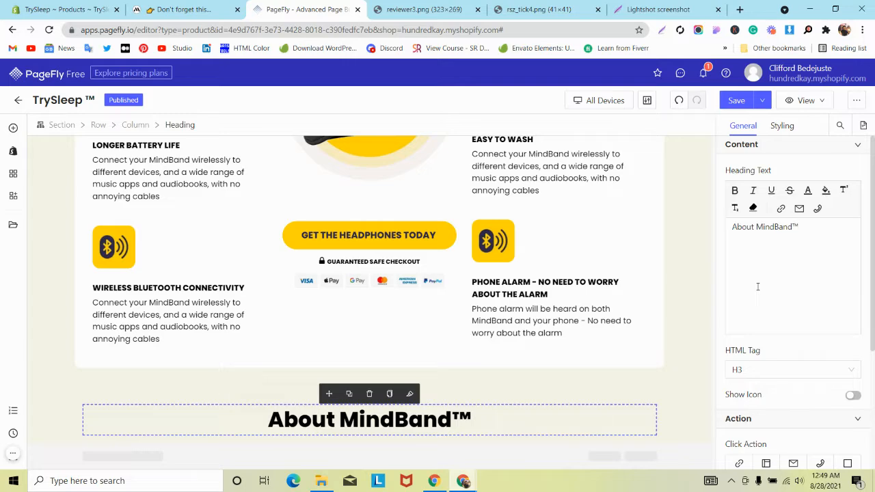
{"action": "key", "text": "super+v"}
{"action": "left_click", "coordinate": [763, 327]}
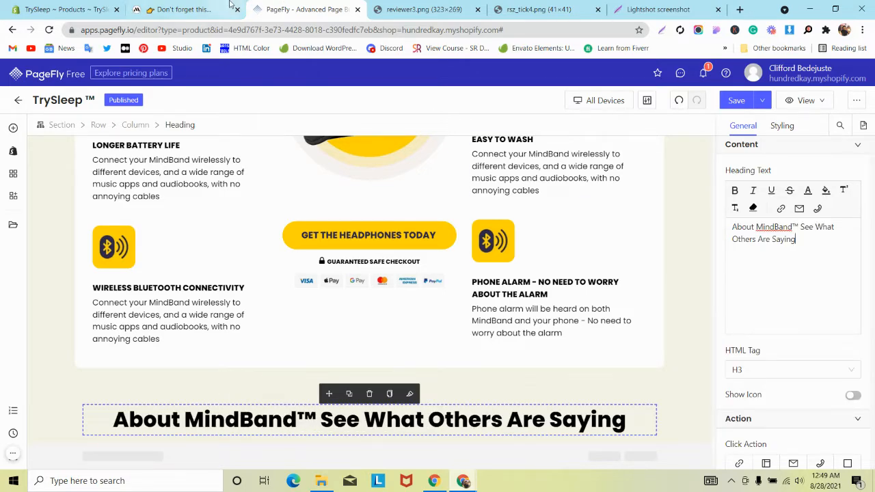
Replace the new heading's text with "See What Others Are Saying About MindBand™" copied from mindband.co, breaking the line after "Others"
{"action": "left_click", "coordinate": [185, 10]}
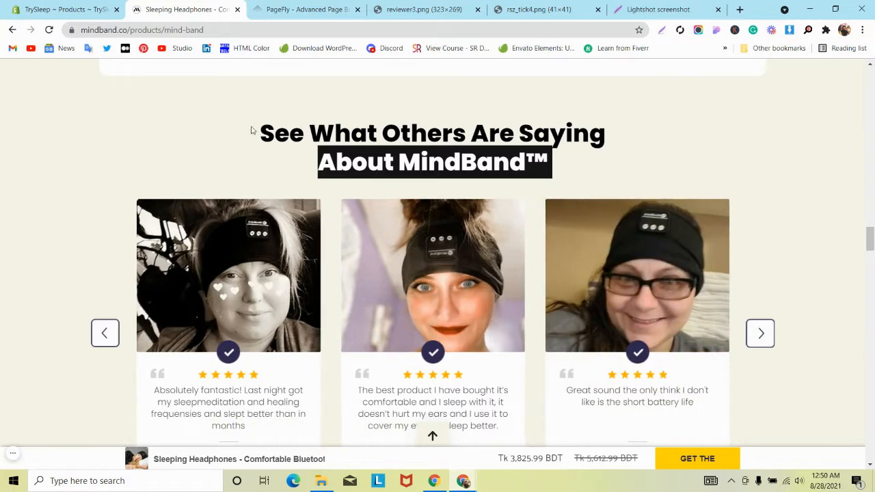
{"action": "left_click_drag", "start_coordinate": [254, 131], "coordinate": [581, 179]}
{"action": "key", "text": "ctrl+c"}
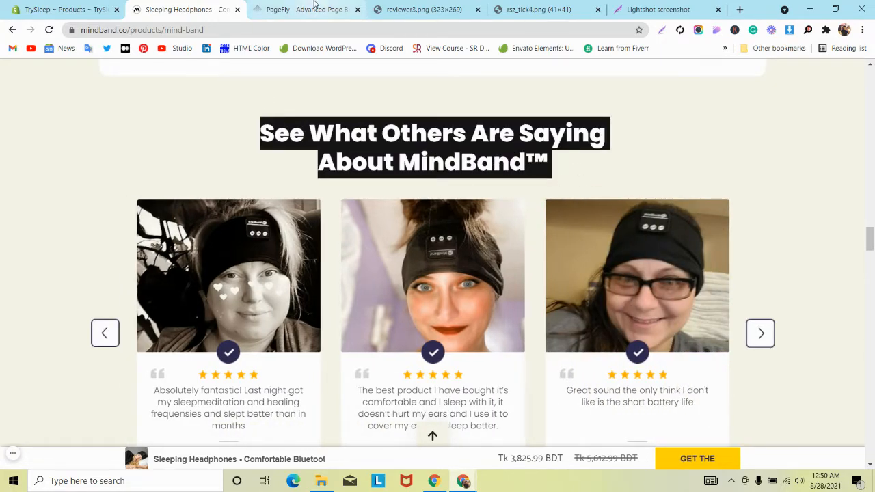
{"action": "key", "text": "ctrl+Tab"}
{"action": "key", "text": "ctrl+a"}
{"action": "key", "text": "ctrl+v"}
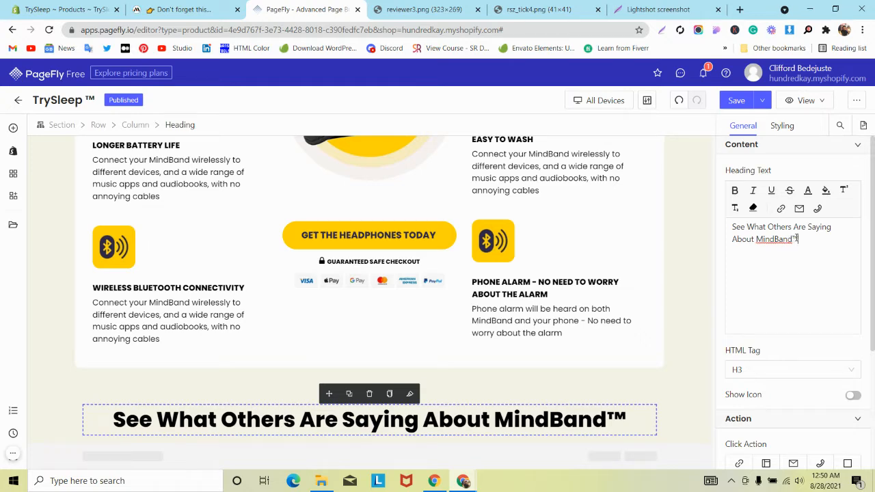
{"action": "left_click", "coordinate": [793, 227]}
{"action": "key", "text": "Return"}
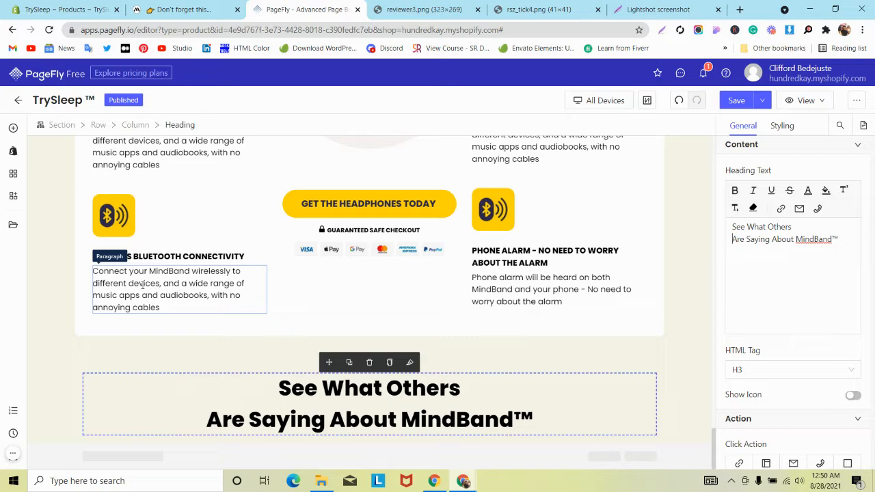
{"action": "left_click", "coordinate": [65, 369]}
Examine the layout of the customer review cards, Facebook group line and call-to-action button on the mindband.co page
{"action": "left_click", "coordinate": [167, 8]}
{"action": "scroll", "coordinate": [251, 203], "scroll_direction": "down", "scroll_amount": 1}
{"action": "scroll", "coordinate": [250, 203], "scroll_direction": "down", "scroll_amount": 1}
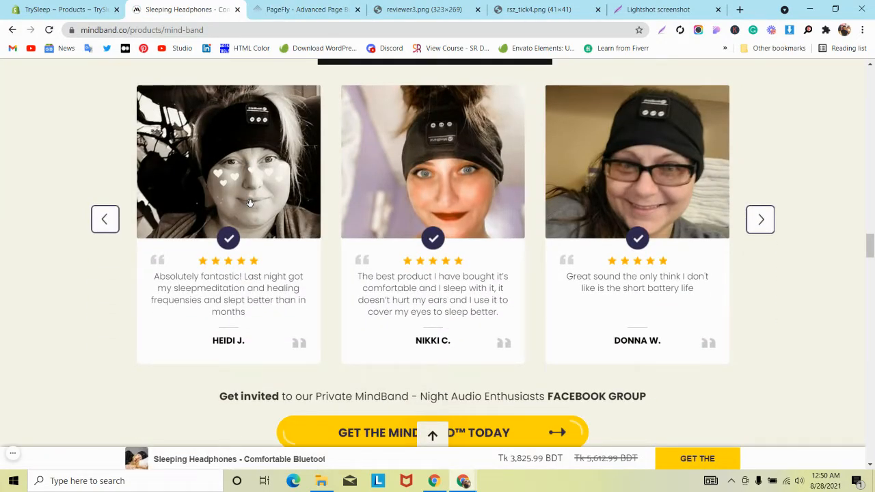
{"action": "scroll", "coordinate": [251, 203], "scroll_direction": "down", "scroll_amount": 2}
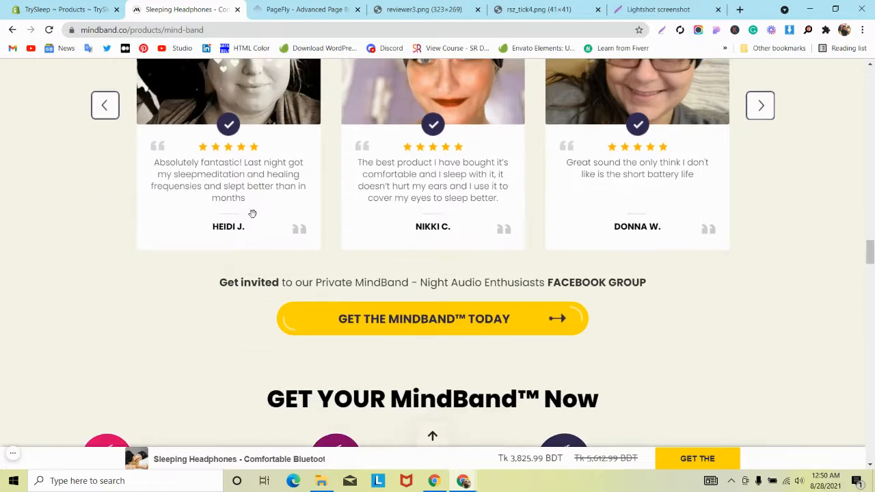
{"action": "scroll", "coordinate": [252, 214], "scroll_direction": "down", "scroll_amount": 2}
{"action": "scroll", "coordinate": [253, 218], "scroll_direction": "up", "scroll_amount": 2}
{"action": "scroll", "coordinate": [253, 214], "scroll_direction": "up", "scroll_amount": 1}
{"action": "scroll", "coordinate": [250, 211], "scroll_direction": "down", "scroll_amount": 3}
{"action": "scroll", "coordinate": [251, 211], "scroll_direction": "up", "scroll_amount": 3}
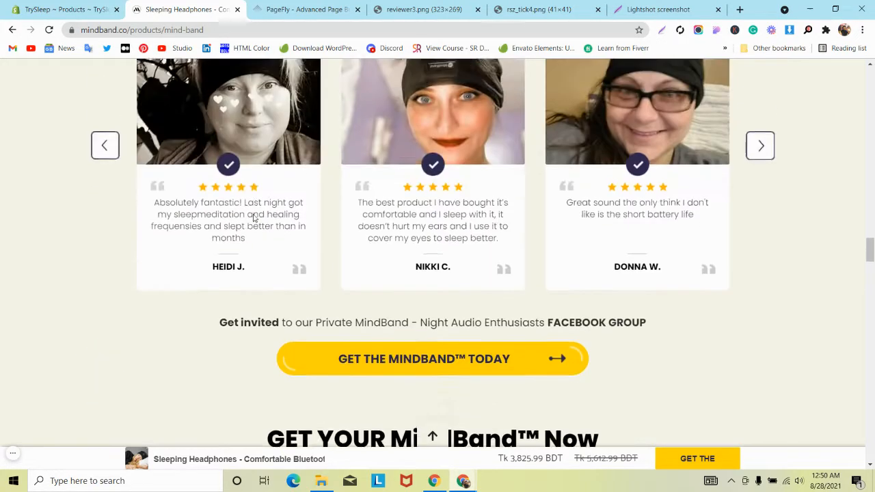
{"action": "scroll", "coordinate": [252, 218], "scroll_direction": "up", "scroll_amount": 2}
{"action": "scroll", "coordinate": [253, 217], "scroll_direction": "down", "scroll_amount": 2}
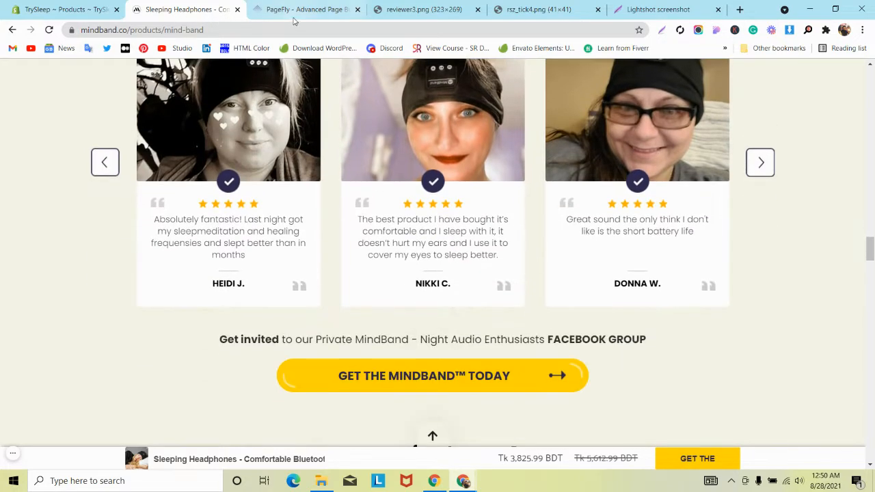
In the PageFly editor, duplicate the "GET THE HEADPHONES TODAY" button and move the copy below the "See What Others" heading
{"action": "key", "text": "ctrl+Tab"}
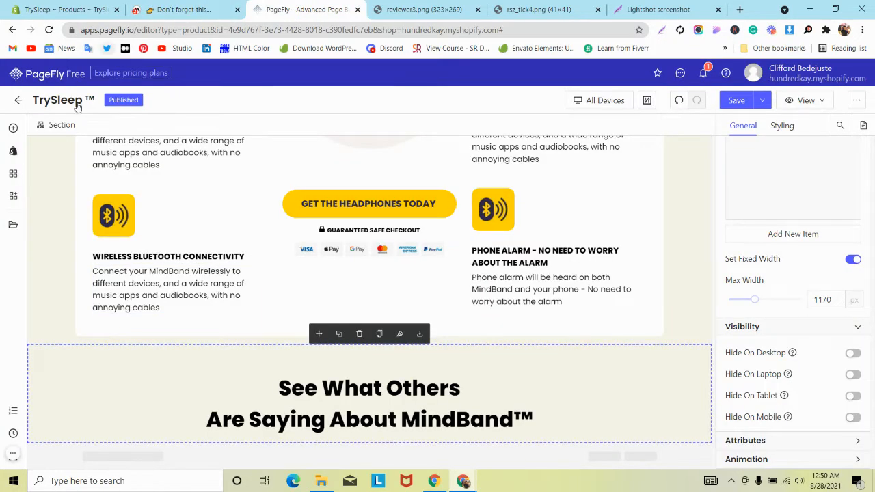
{"action": "left_click", "coordinate": [362, 203]}
{"action": "left_click", "coordinate": [353, 177]}
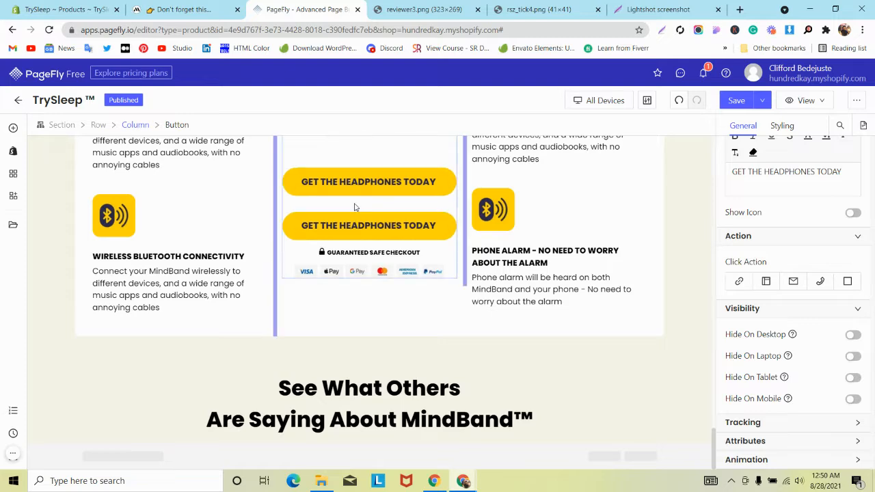
{"action": "left_click", "coordinate": [357, 220]}
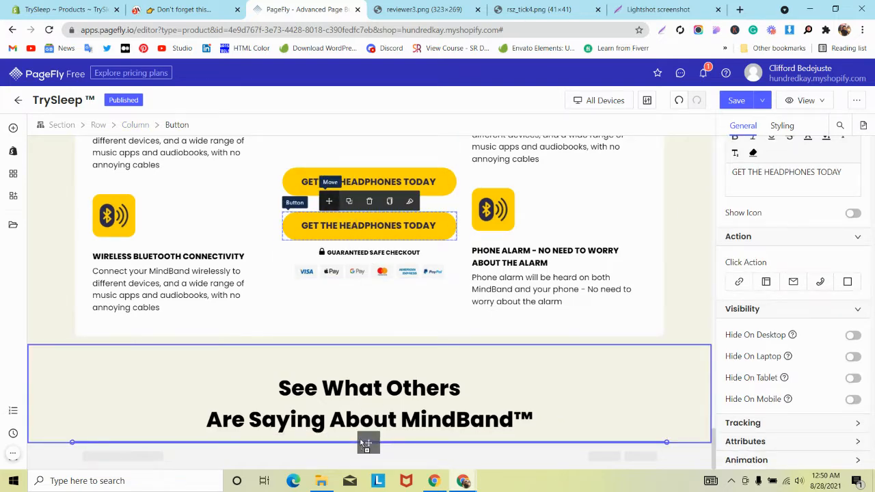
{"action": "left_click_drag", "start_coordinate": [362, 439], "coordinate": [298, 392]}
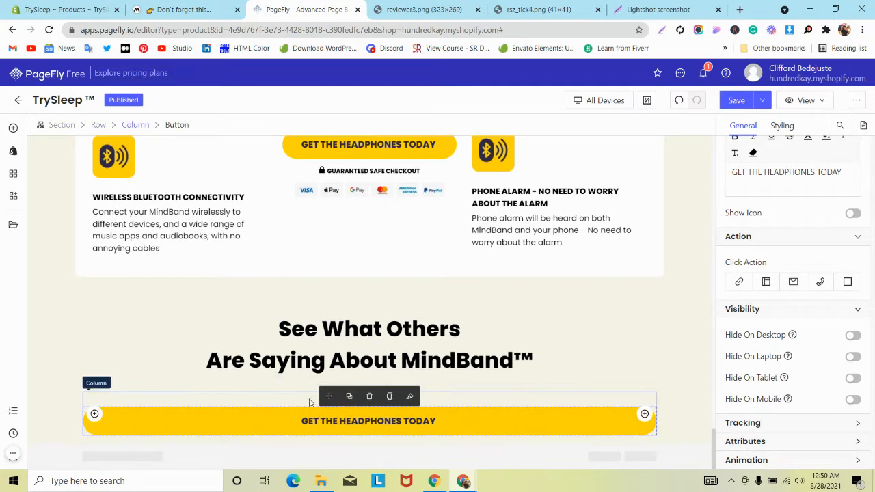
Compare with the mindband.co button and set the copied button's CSS width to 60%
{"action": "left_click", "coordinate": [203, 9]}
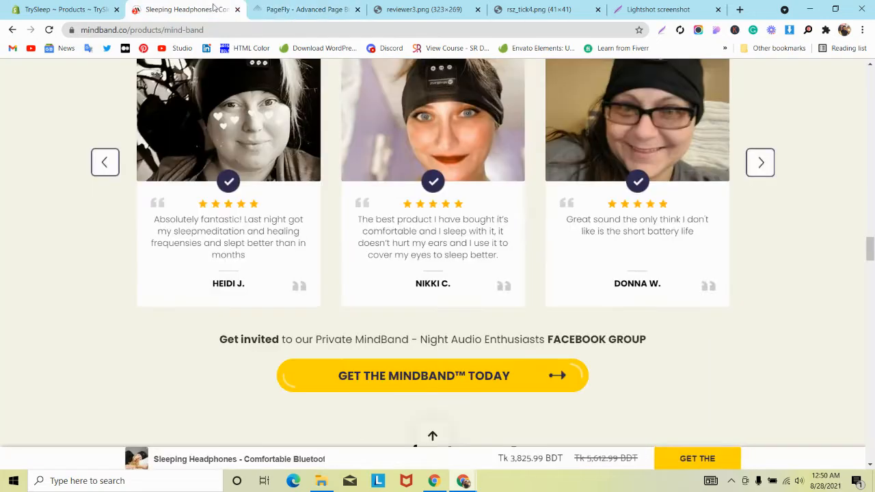
{"action": "left_click", "coordinate": [302, 11]}
{"action": "left_click", "coordinate": [782, 126]}
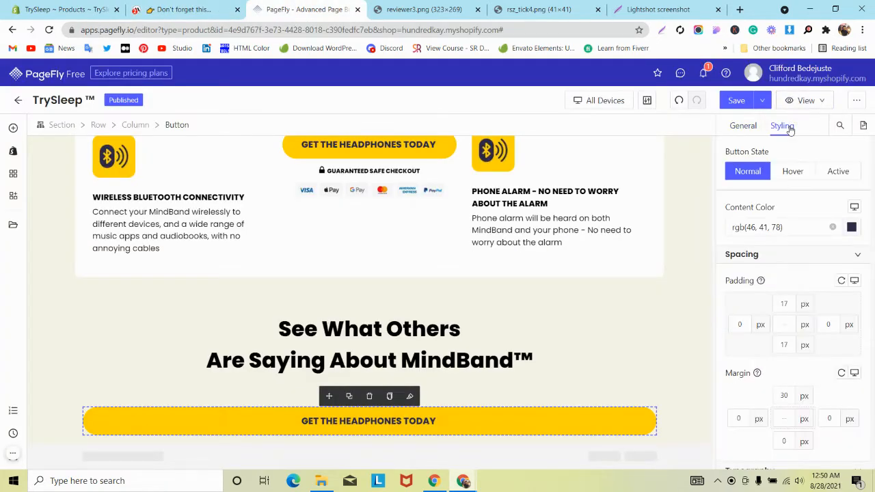
{"action": "scroll", "coordinate": [782, 291], "scroll_direction": "down", "scroll_amount": 8}
{"action": "scroll", "coordinate": [781, 290], "scroll_direction": "down", "scroll_amount": 6}
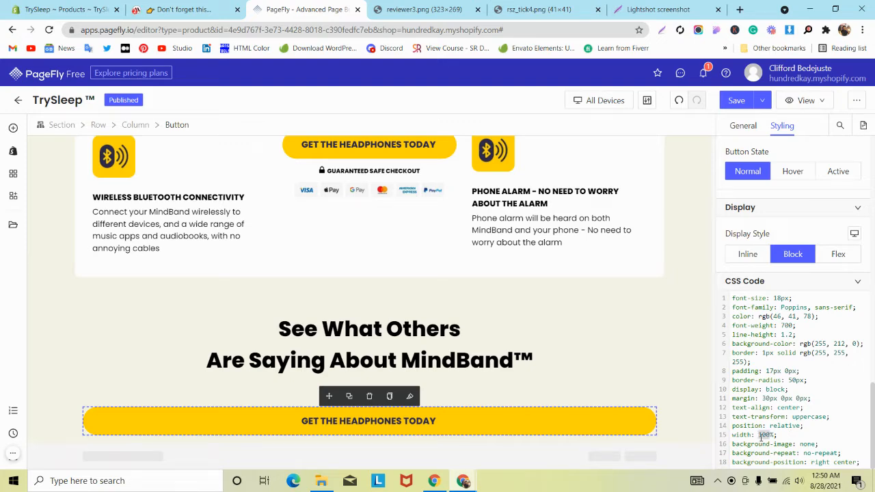
{"action": "type", "text": "0"}
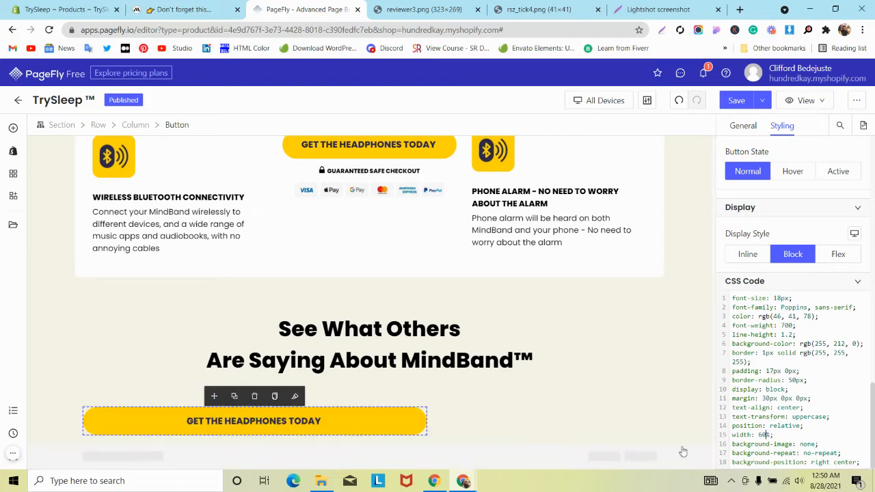
Try to centre the copied button by setting its column's text alignment to center
{"action": "left_click", "coordinate": [501, 407]}
{"action": "scroll", "coordinate": [800, 274], "scroll_direction": "up", "scroll_amount": 3}
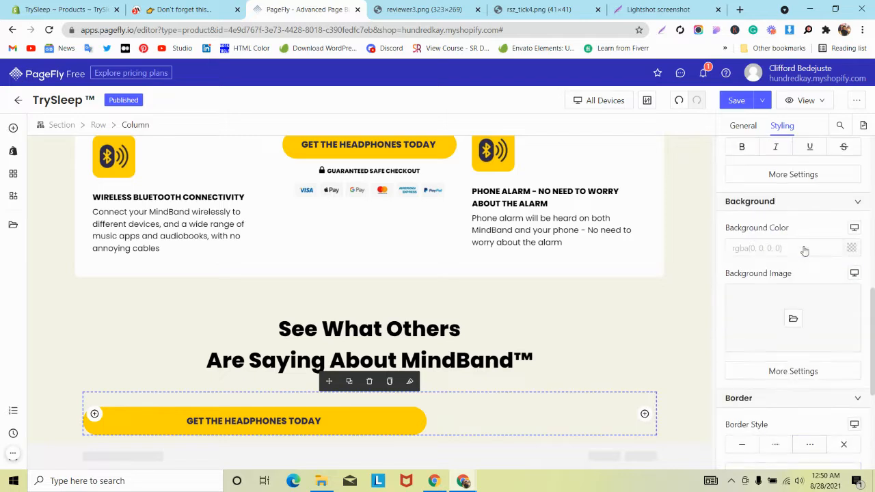
{"action": "scroll", "coordinate": [801, 260], "scroll_direction": "up", "scroll_amount": 3}
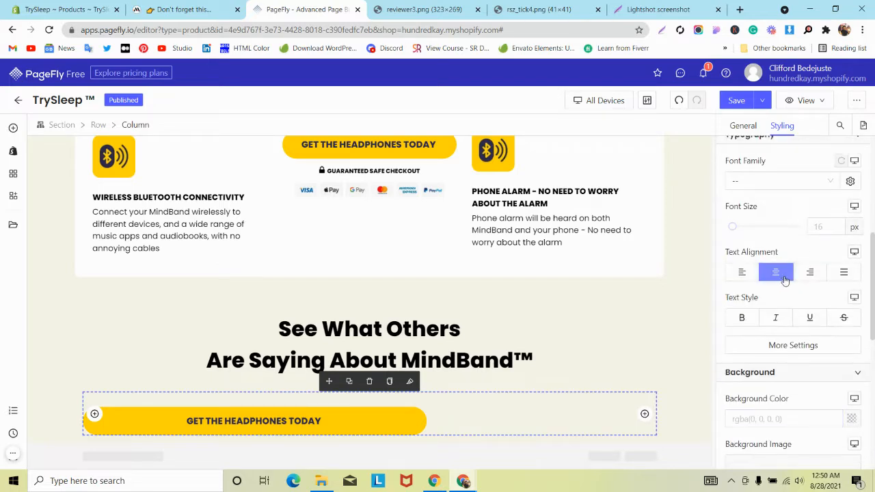
{"action": "left_click", "coordinate": [402, 426]}
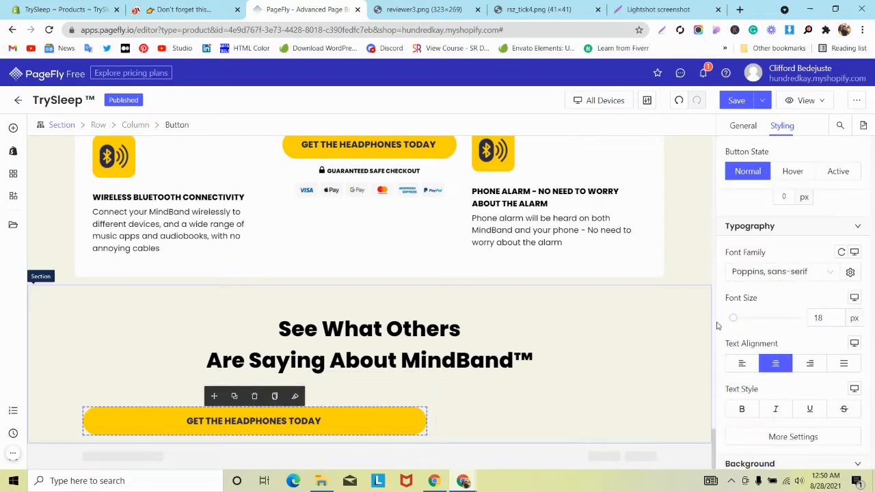
{"action": "left_click", "coordinate": [808, 365]}
{"action": "left_click", "coordinate": [778, 363]}
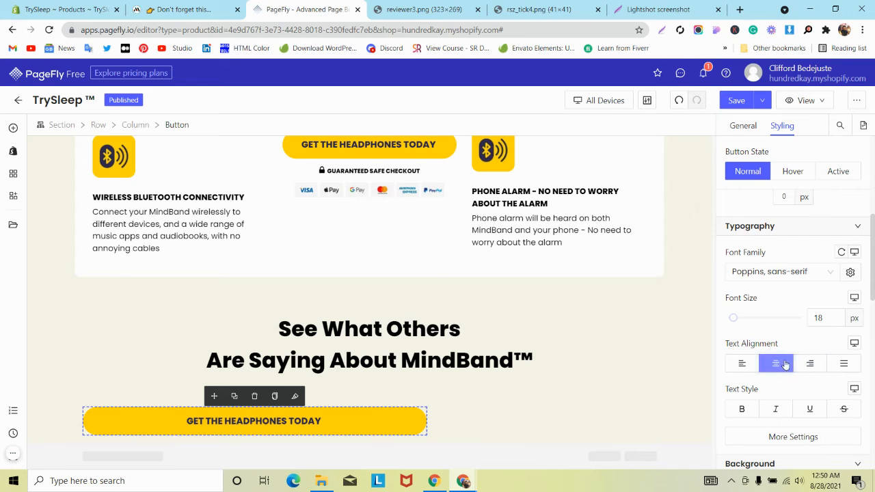
{"action": "left_click", "coordinate": [469, 433]}
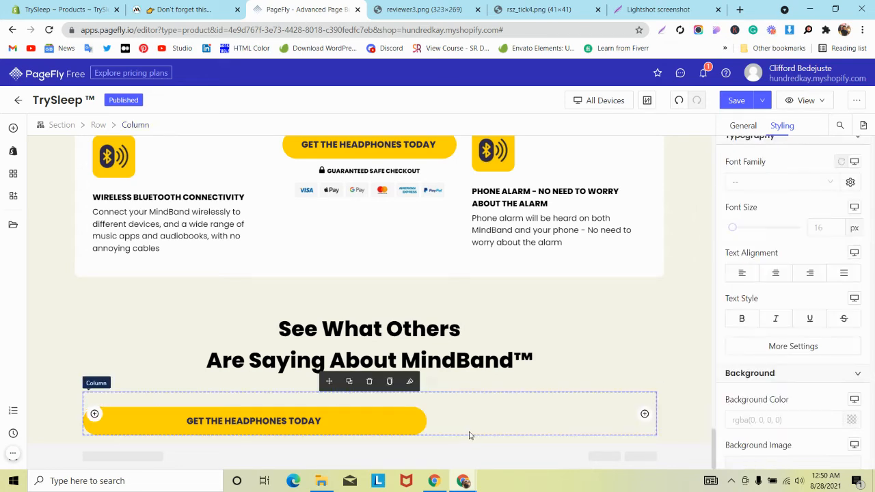
{"action": "left_click", "coordinate": [778, 275]}
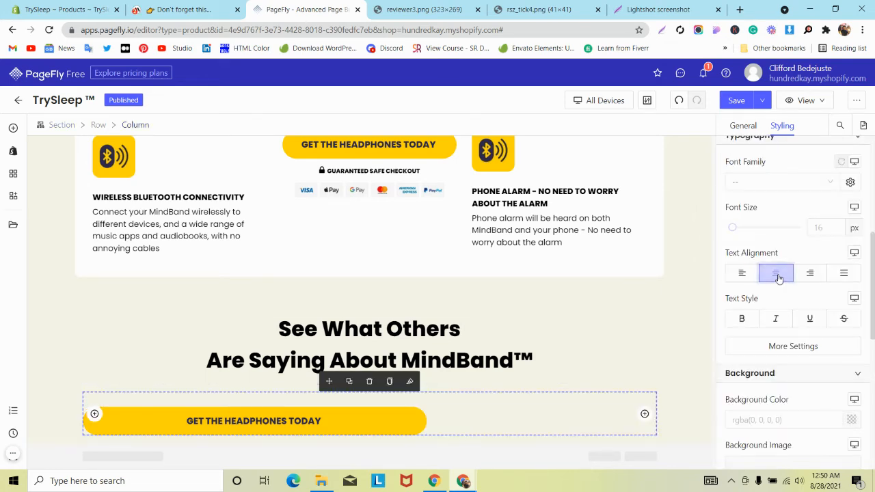
Check the styling of the copied button, its row and its column for alignment and display settings
{"action": "left_click", "coordinate": [417, 411]}
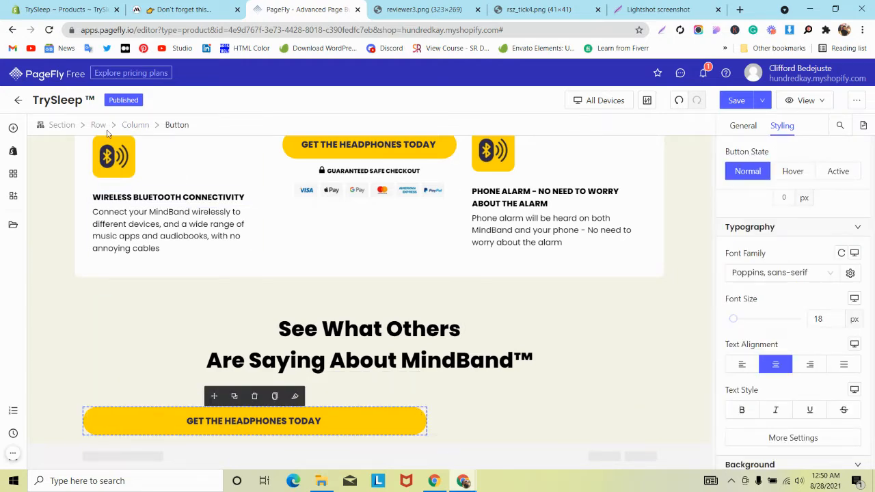
{"action": "left_click", "coordinate": [148, 394]}
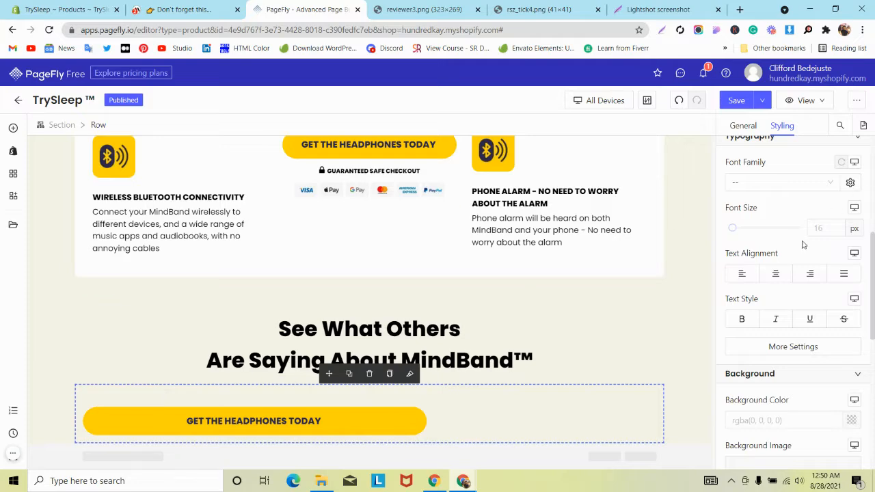
{"action": "left_click", "coordinate": [446, 430]}
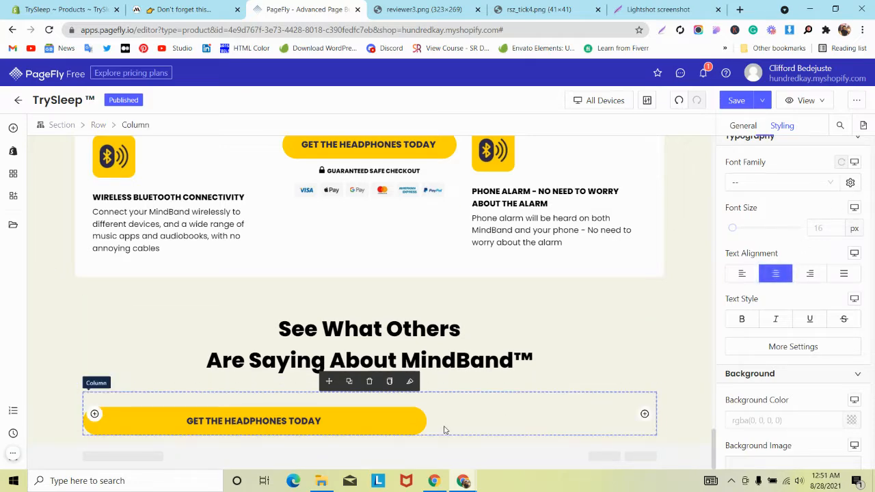
{"action": "left_click", "coordinate": [411, 421]}
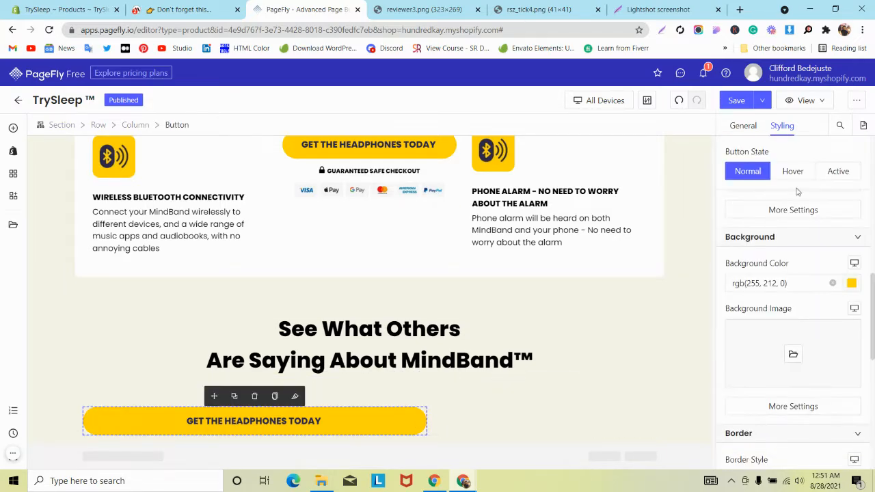
{"action": "scroll", "coordinate": [782, 275], "scroll_direction": "up", "scroll_amount": 3}
{"action": "scroll", "coordinate": [782, 275], "scroll_direction": "down", "scroll_amount": 3}
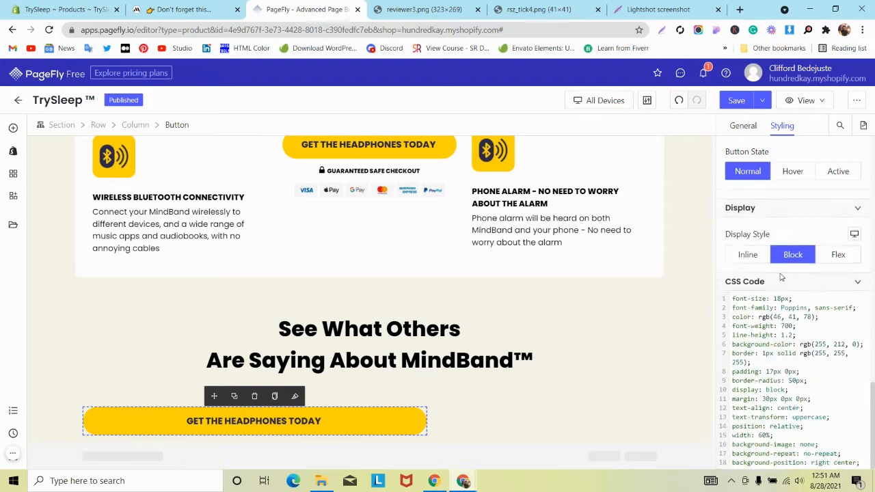
{"action": "scroll", "coordinate": [782, 277], "scroll_direction": "up", "scroll_amount": 3}
{"action": "scroll", "coordinate": [782, 277], "scroll_direction": "up", "scroll_amount": 5}
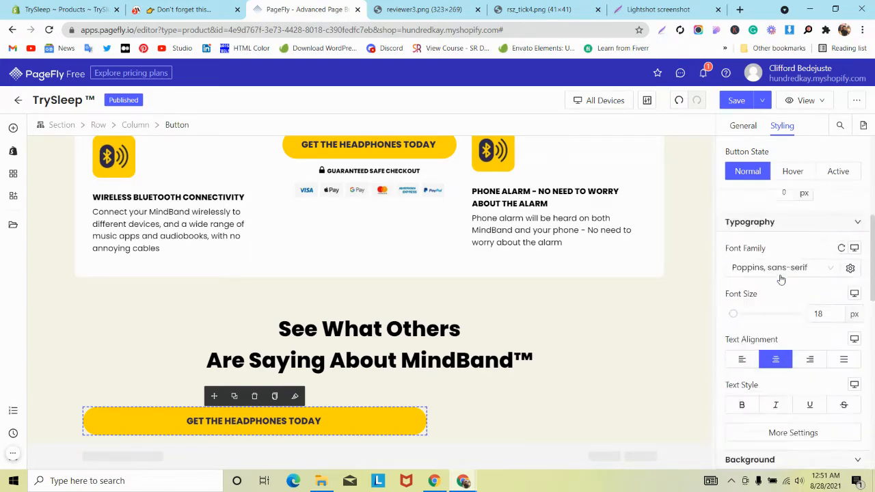
{"action": "scroll", "coordinate": [778, 277], "scroll_direction": "down", "scroll_amount": 2}
Expand the copied button's row to three columns and place the button in a wider middle column
{"action": "left_click", "coordinate": [497, 414]}
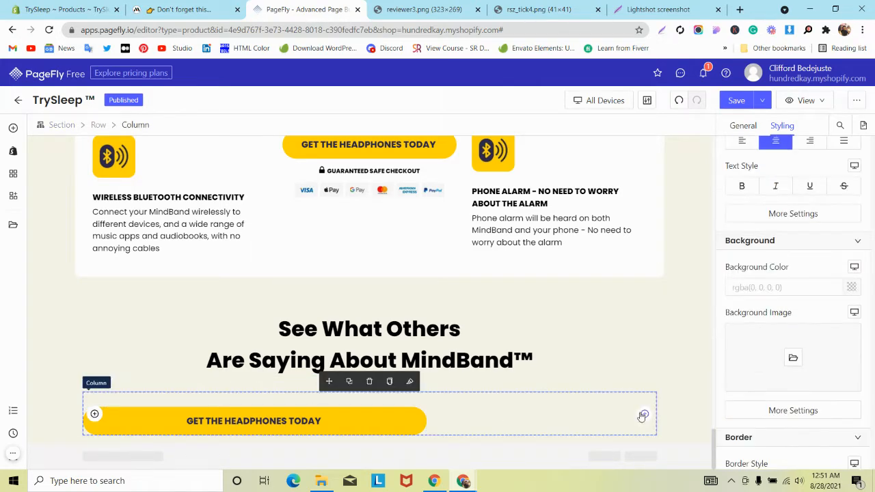
{"action": "left_click", "coordinate": [643, 415]}
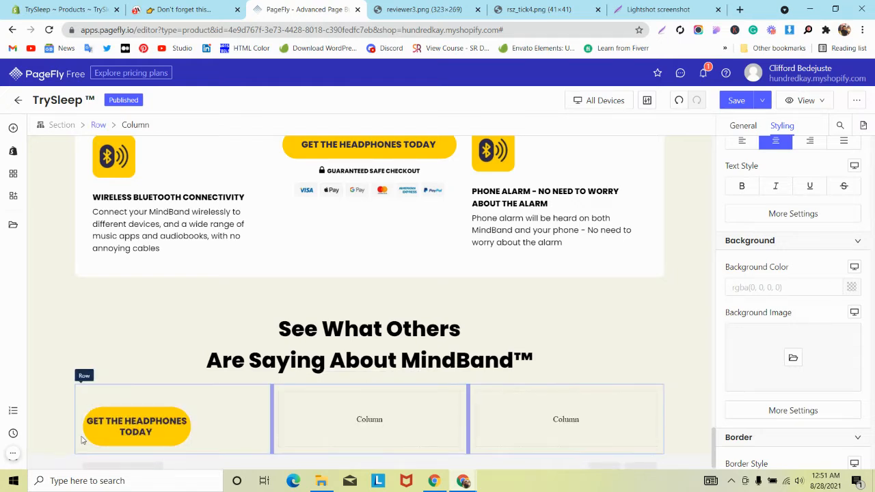
{"action": "left_click", "coordinate": [109, 425]}
{"action": "left_click_drag", "start_coordinate": [97, 397], "coordinate": [324, 416]}
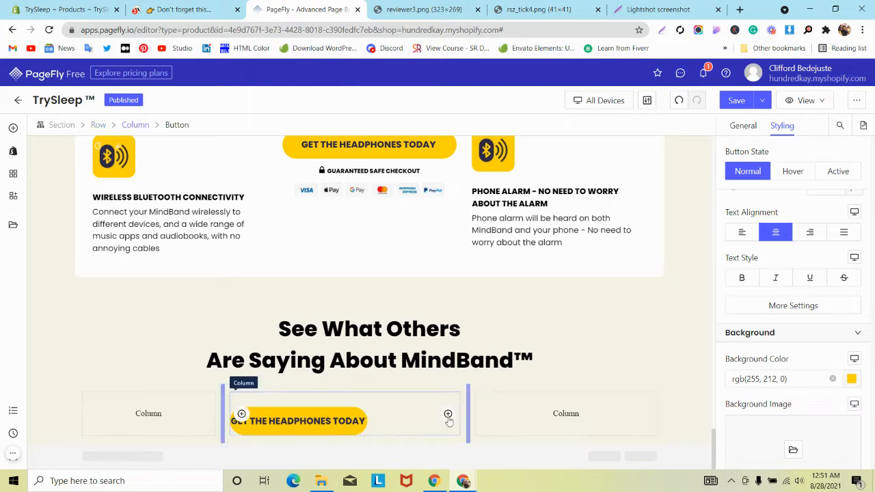
Set the middle column's text alignment to center and select its button
{"action": "left_click", "coordinate": [415, 420]}
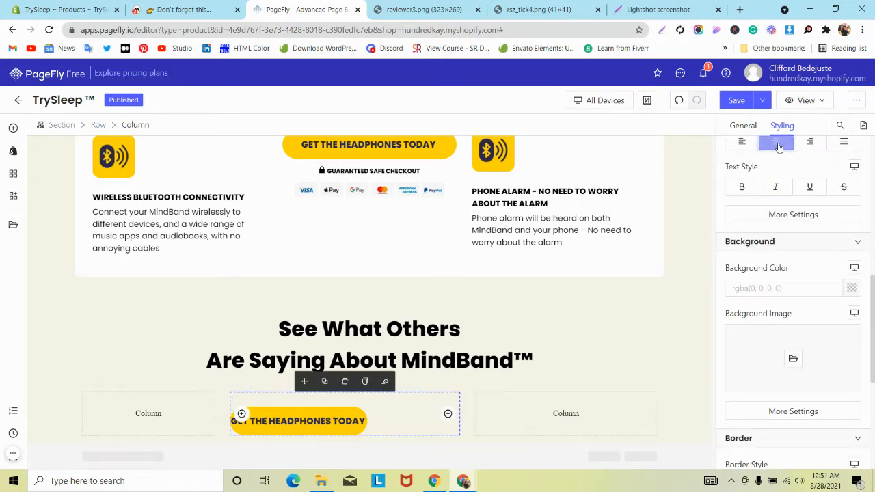
{"action": "left_click", "coordinate": [326, 421]}
Copy the styles of the "GET THE HEADPHONES TODAY" Product Add To Cart button in the page's hero section
{"action": "scroll", "coordinate": [326, 421], "scroll_direction": "up", "scroll_amount": 8}
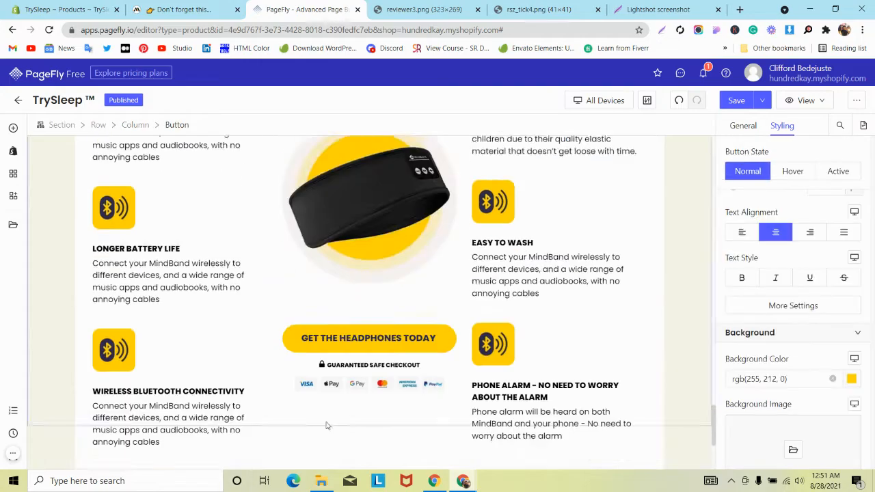
{"action": "scroll", "coordinate": [325, 424], "scroll_direction": "up", "scroll_amount": 15}
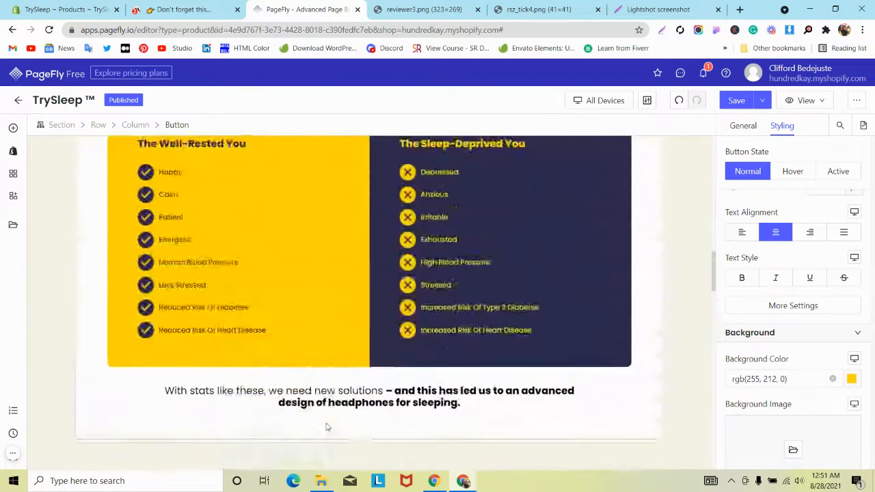
{"action": "scroll", "coordinate": [327, 424], "scroll_direction": "up", "scroll_amount": 10}
{"action": "scroll", "coordinate": [290, 299], "scroll_direction": "down", "scroll_amount": 2}
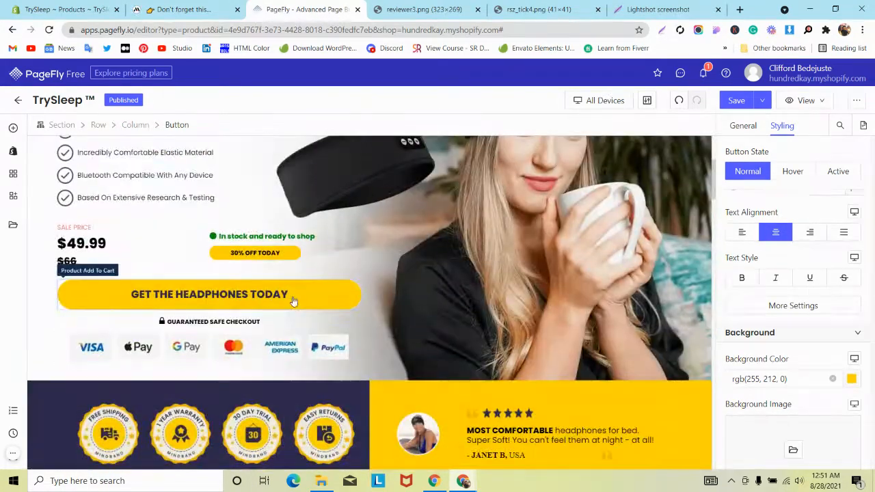
{"action": "left_click", "coordinate": [292, 301]}
{"action": "left_click", "coordinate": [229, 269]}
Apply the copied button styles to the call-to-action button below the "See What Others Are Saying About MindBand™" heading
{"action": "scroll", "coordinate": [273, 356], "scroll_direction": "down", "scroll_amount": 8}
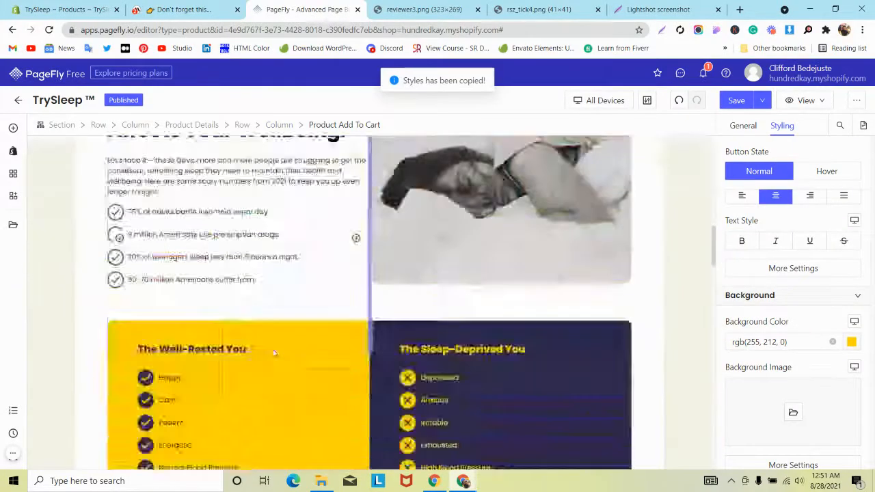
{"action": "scroll", "coordinate": [273, 356], "scroll_direction": "down", "scroll_amount": 10}
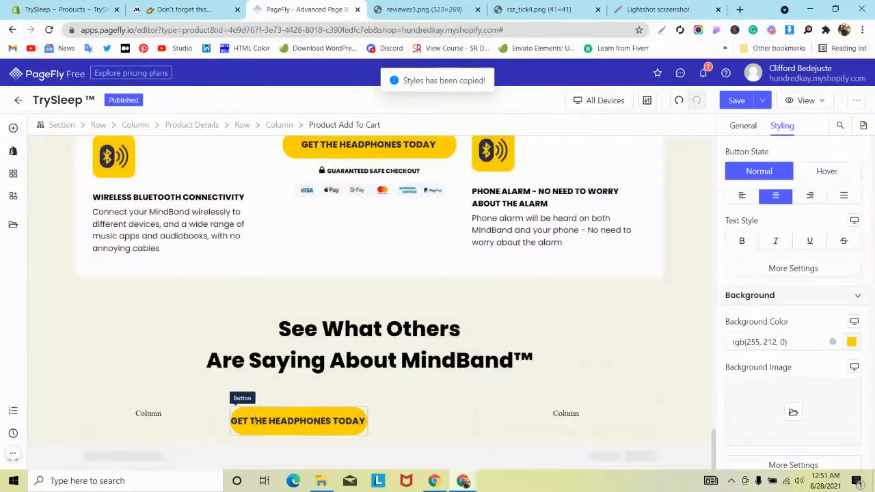
{"action": "left_click", "coordinate": [283, 421]}
{"action": "left_click", "coordinate": [338, 397]}
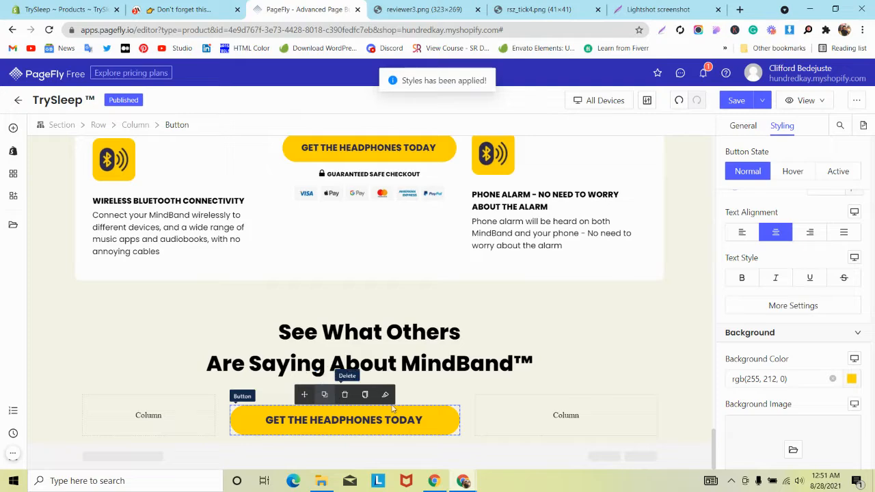
{"action": "left_click", "coordinate": [522, 413]}
On the mindband.co page, inspect the font of the bold "FACEBOOK GROUP" text above the call-to-action button
{"action": "left_click", "coordinate": [185, 9]}
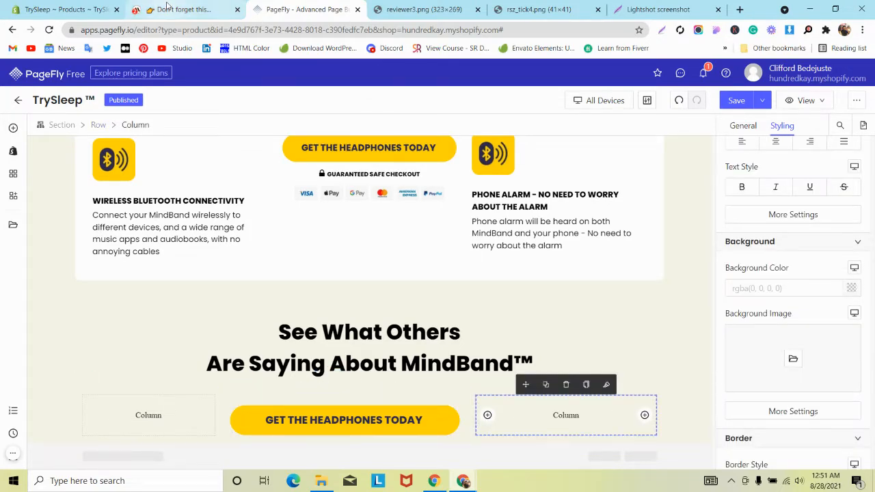
{"action": "scroll", "coordinate": [307, 246], "scroll_direction": "down", "scroll_amount": 2}
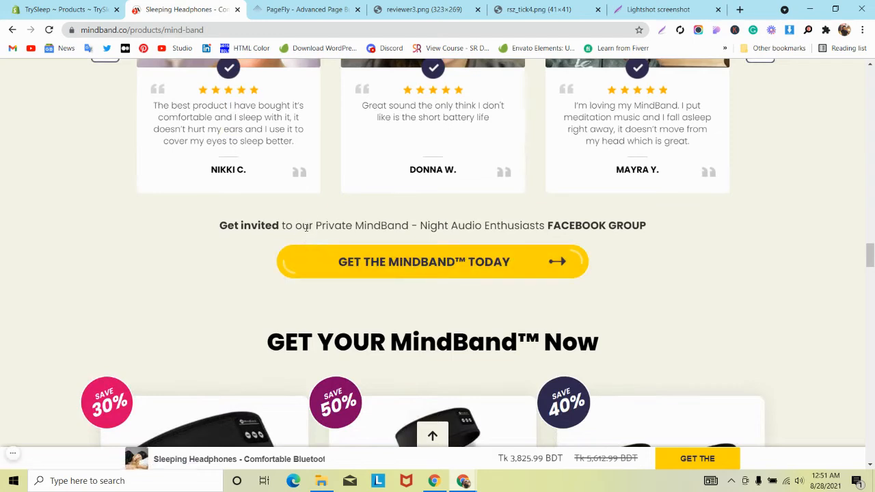
{"action": "triple_click", "coordinate": [307, 232]}
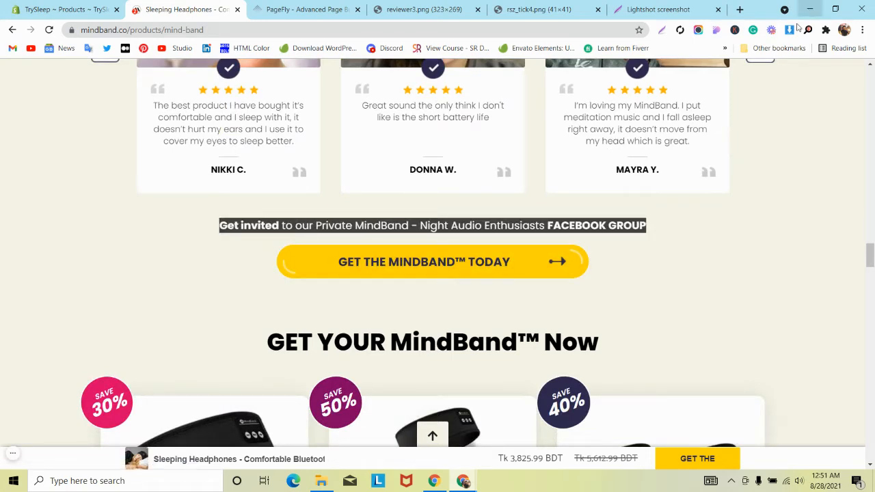
{"action": "left_click", "coordinate": [789, 32]}
{"action": "left_click", "coordinate": [548, 228]}
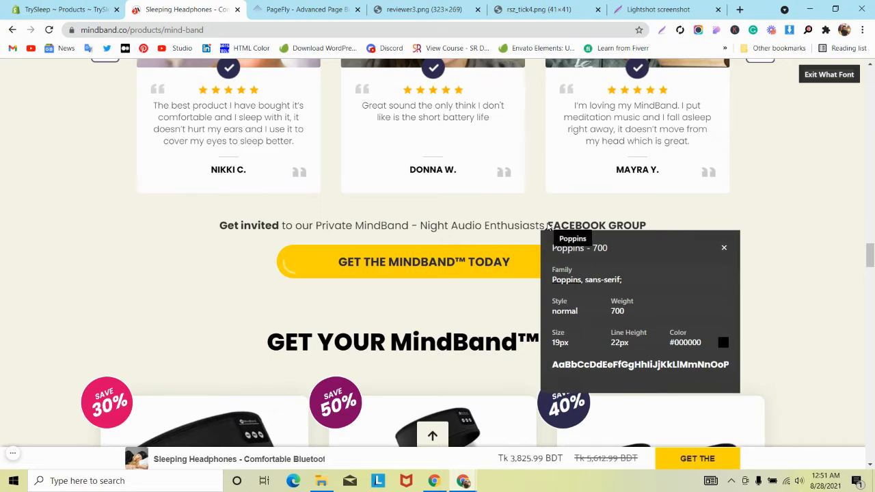
Back in PageFly, add a plain paragraph element between the reviews heading and the call-to-action button's row
{"action": "left_click", "coordinate": [286, 7]}
{"action": "left_click", "coordinate": [13, 128]}
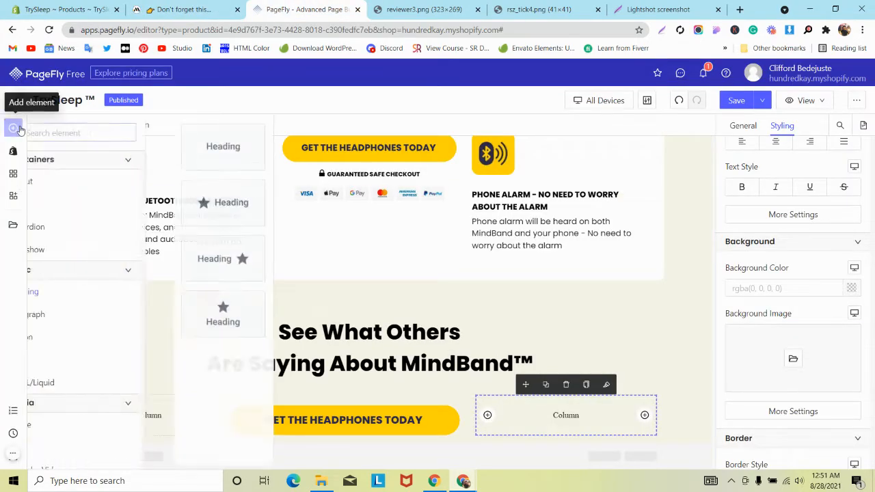
{"action": "mouse_move", "coordinate": [55, 312]}
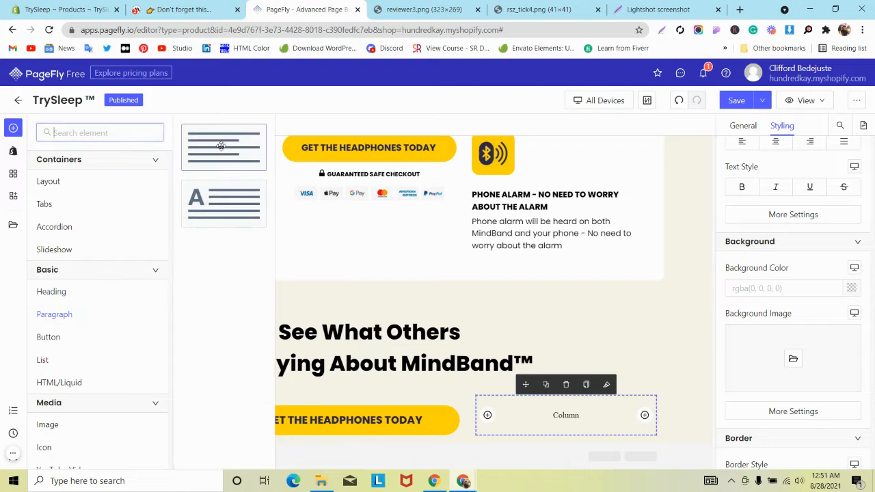
{"action": "left_click_drag", "start_coordinate": [224, 148], "coordinate": [298, 397]}
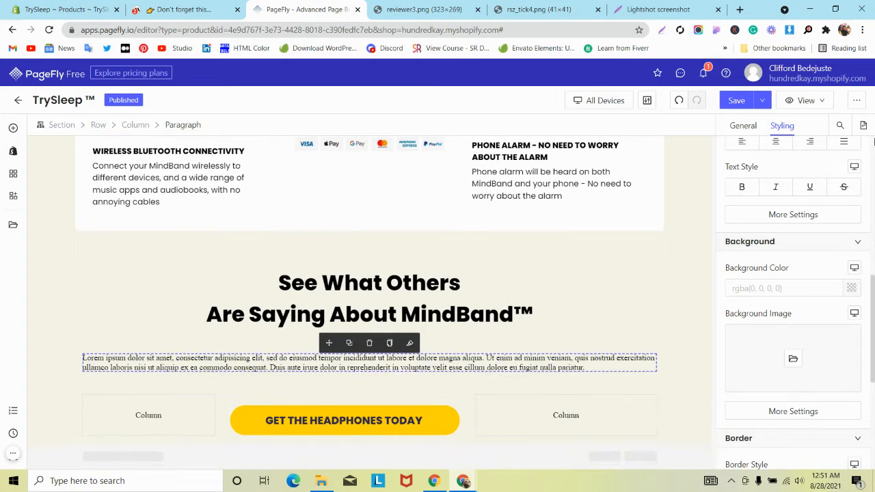
On the mindband.co page, inspect the font of the regular text in the Facebook group invitation, and close the font inspector
{"action": "left_click", "coordinate": [236, 6]}
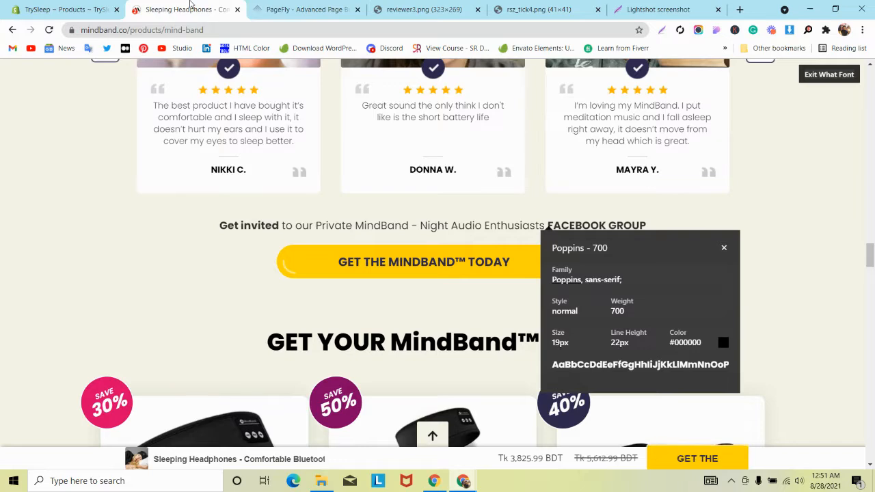
{"action": "left_click", "coordinate": [331, 224]}
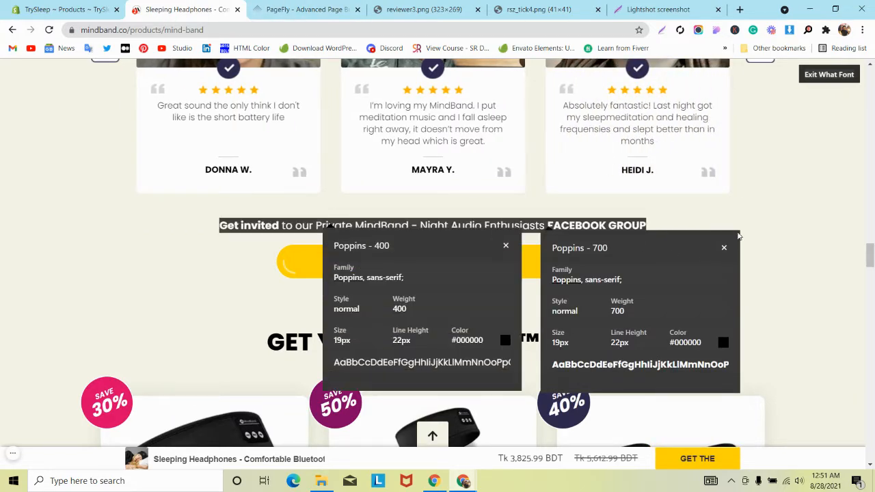
{"action": "left_click", "coordinate": [837, 74]}
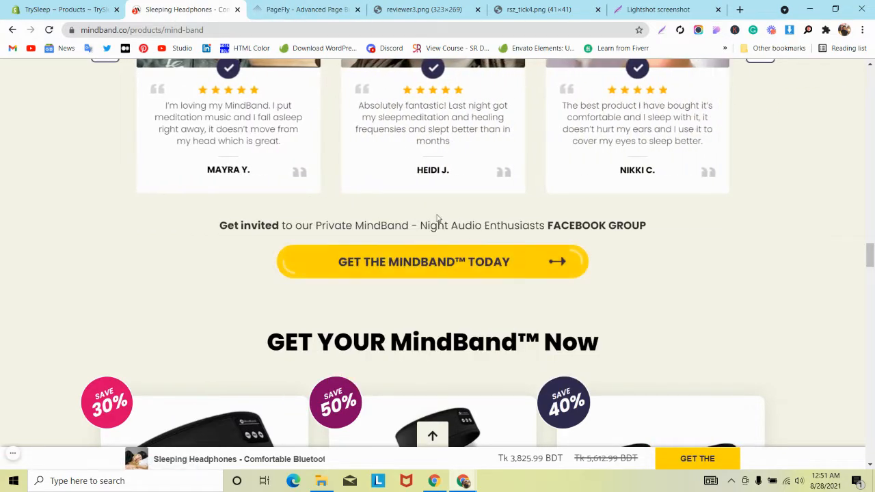
Copy the Facebook group invitation line from mindband.co and replace the new PageFly paragraph's placeholder text with it
{"action": "triple_click", "coordinate": [439, 231]}
{"action": "key", "text": "ctrl+c"}
{"action": "left_click", "coordinate": [326, 10]}
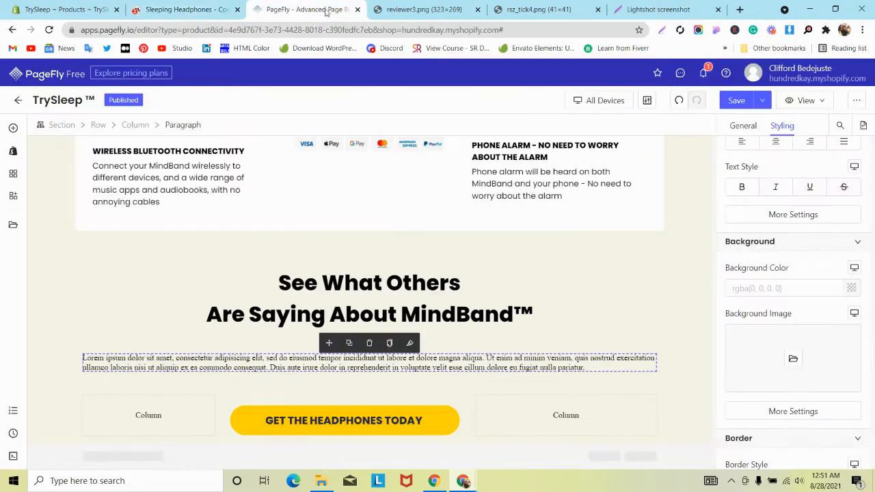
{"action": "left_click", "coordinate": [743, 125]}
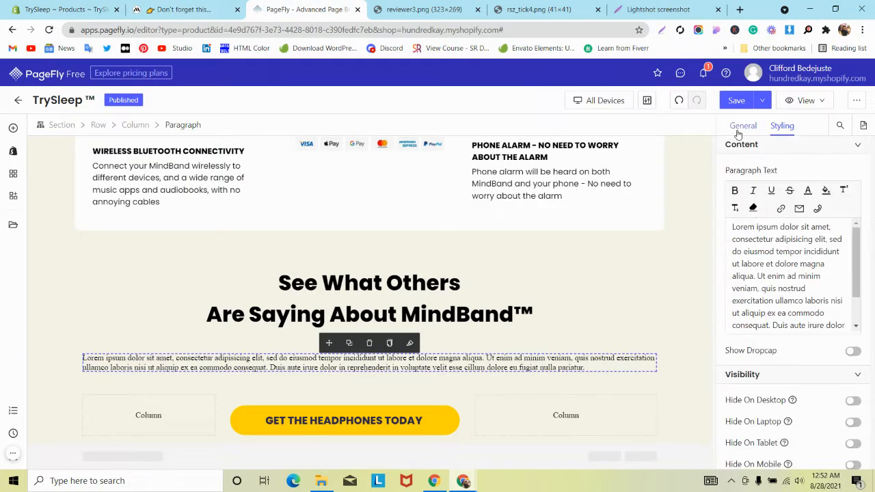
{"action": "triple_click", "coordinate": [753, 228]}
{"action": "key", "text": "ctrl+v"}
Style the invitation paragraph with centred text, a 19 px font size and the Poppins font family
{"action": "left_click", "coordinate": [782, 126]}
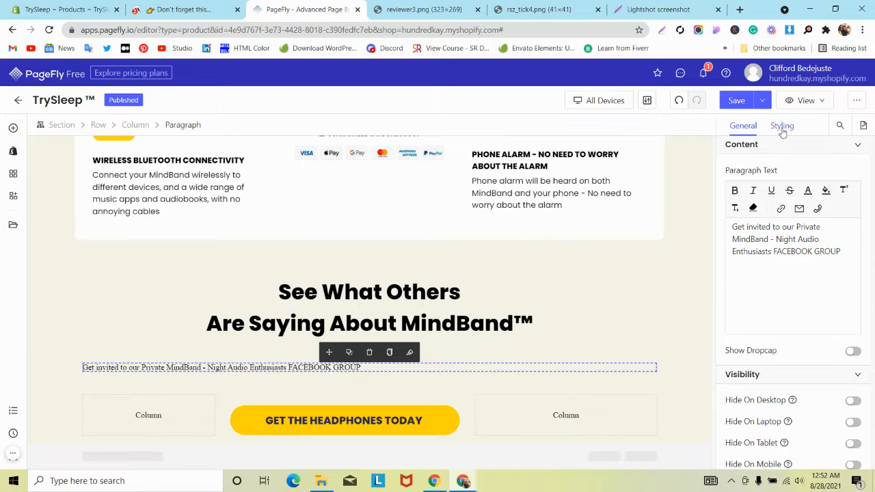
{"action": "scroll", "coordinate": [800, 273], "scroll_direction": "down", "scroll_amount": 5}
{"action": "scroll", "coordinate": [794, 277], "scroll_direction": "up", "scroll_amount": 3}
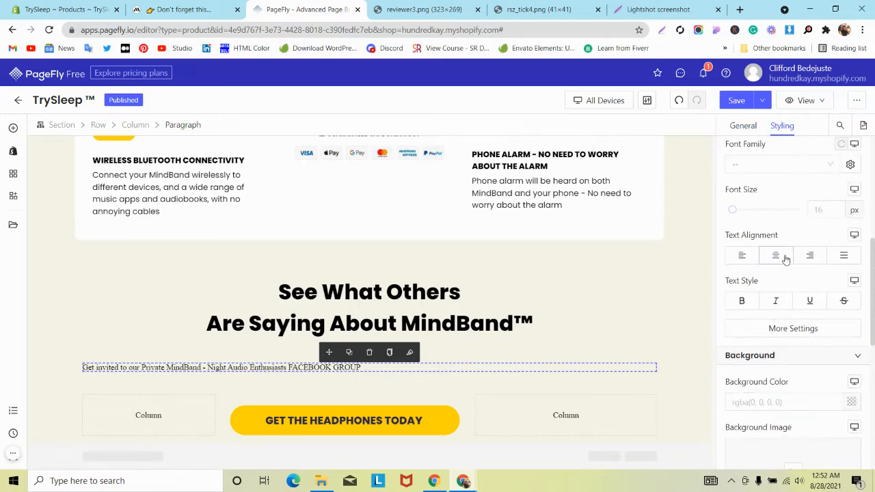
{"action": "left_click", "coordinate": [776, 255]}
{"action": "type", "text": "19"}
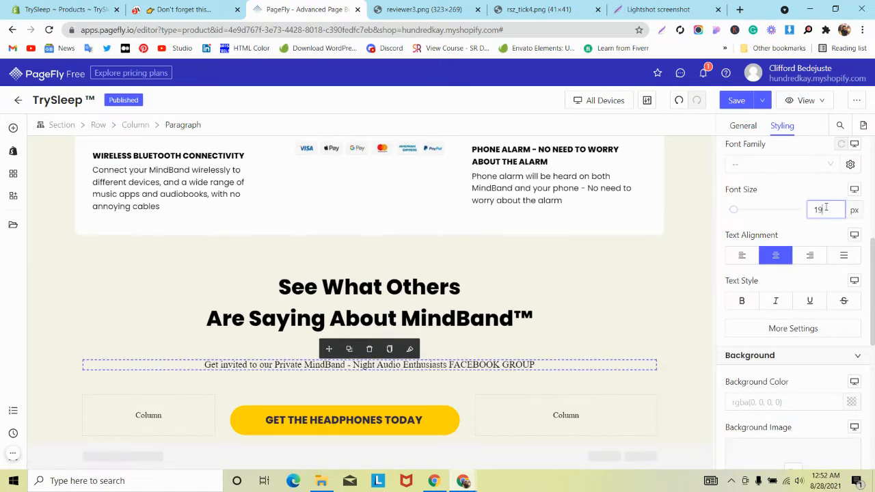
{"action": "left_click", "coordinate": [773, 169]}
{"action": "left_click", "coordinate": [762, 202]}
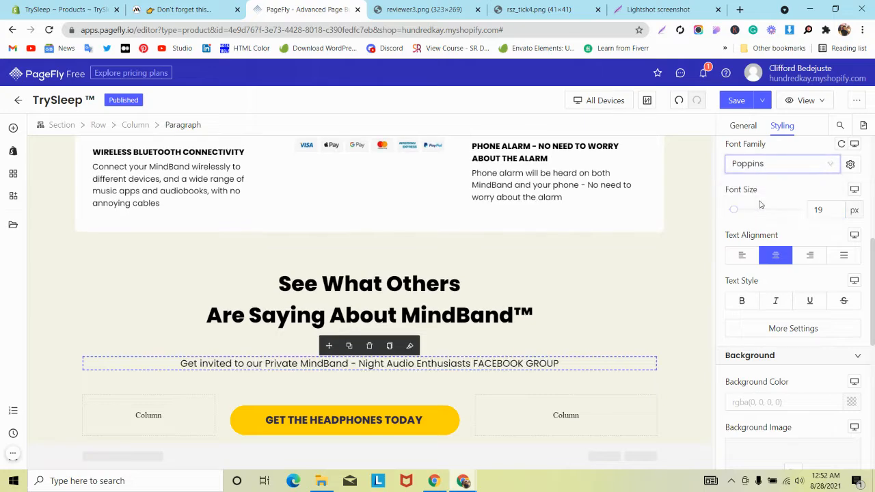
Make "FACEBOOK GROUP" and "Get invited" bold in the invitation paragraph, matching the mindband.co line
{"action": "left_click", "coordinate": [742, 126]}
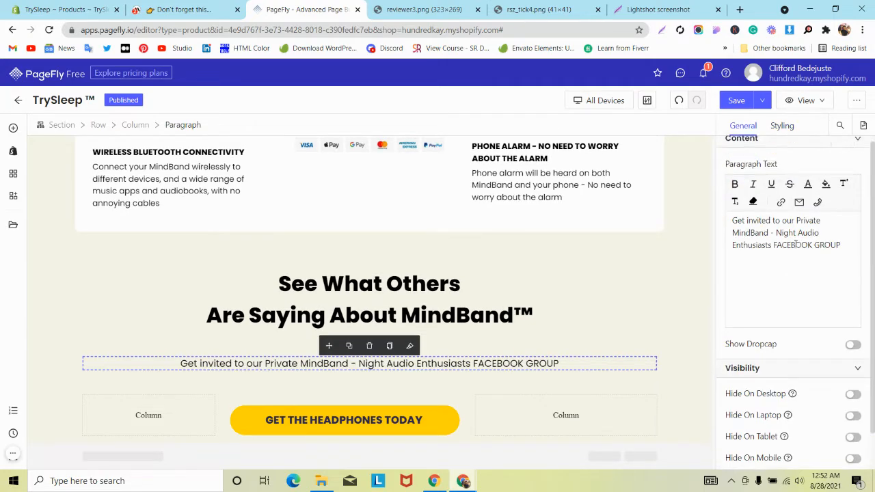
{"action": "left_click", "coordinate": [207, 5]}
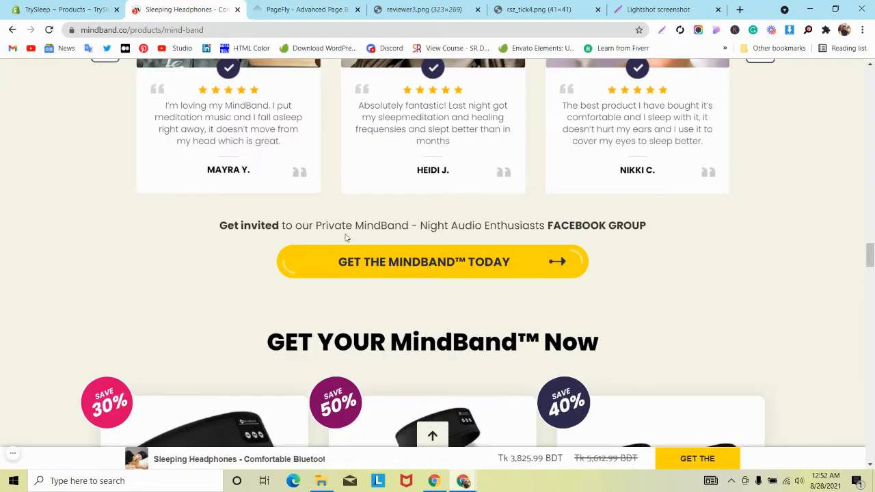
{"action": "left_click", "coordinate": [308, 9]}
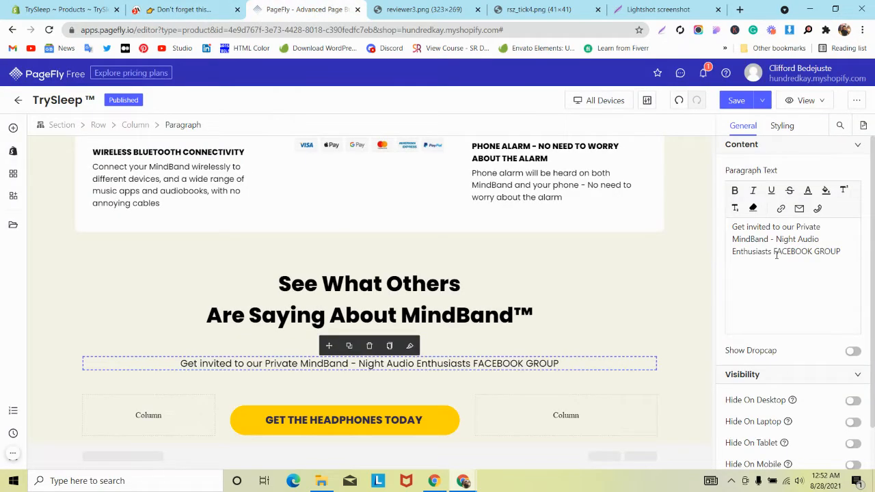
{"action": "left_click_drag", "start_coordinate": [775, 251], "coordinate": [841, 252]}
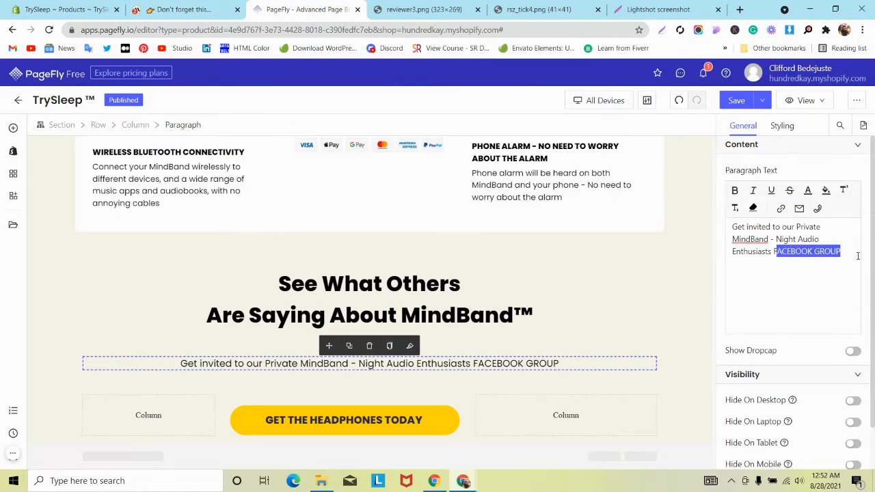
{"action": "left_click", "coordinate": [735, 192]}
{"action": "left_click_drag", "start_coordinate": [774, 251], "coordinate": [784, 252]}
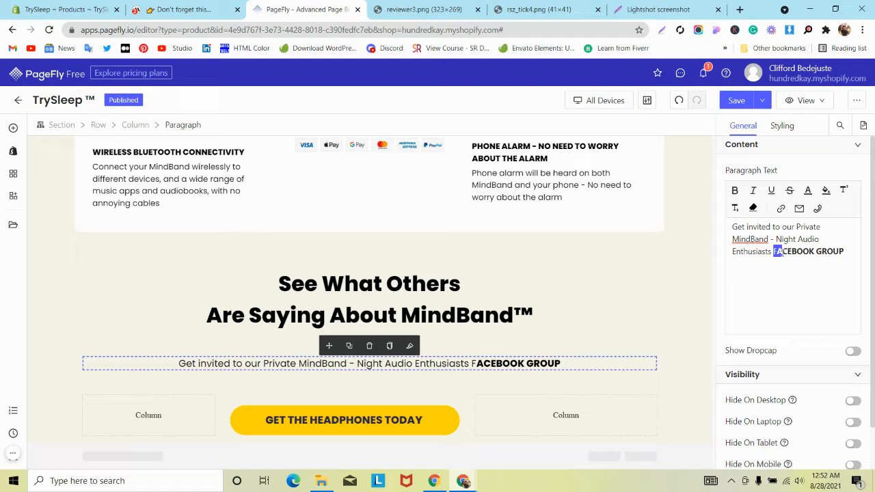
{"action": "left_click", "coordinate": [737, 192]}
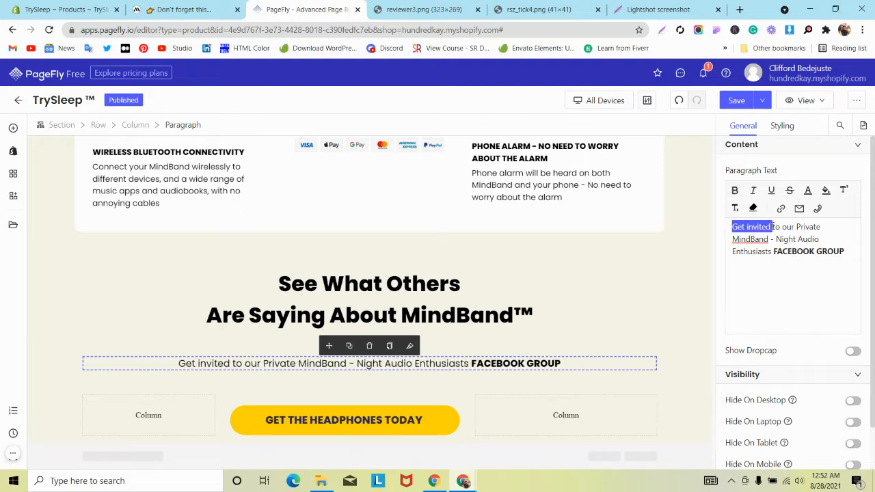
{"action": "left_click", "coordinate": [735, 192]}
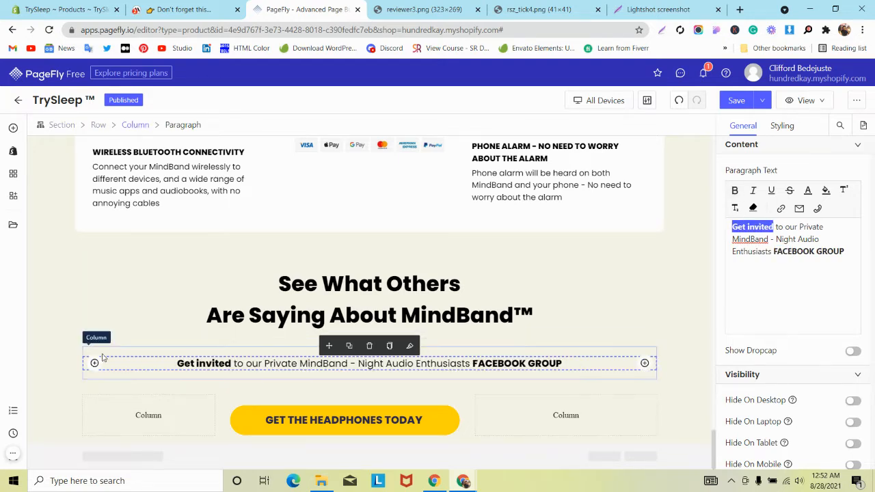
{"action": "left_click", "coordinate": [64, 357]}
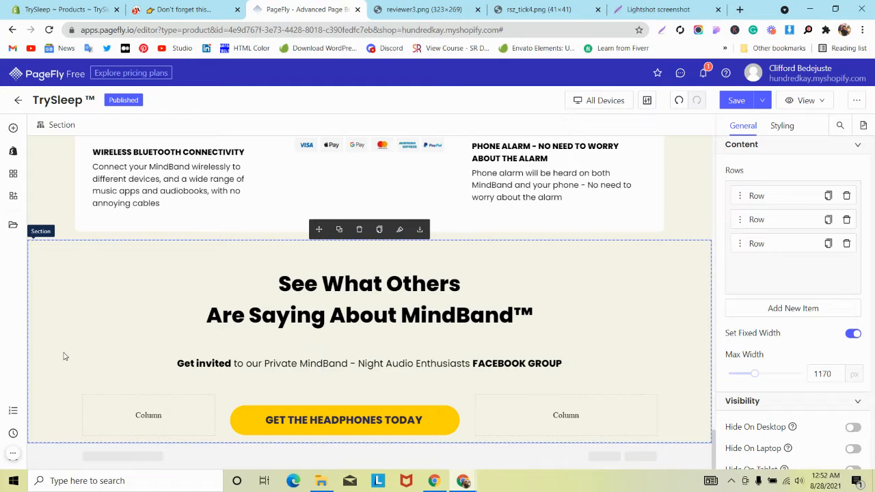
Set the invitation paragraph's margin to 0 px on all sides
{"action": "left_click", "coordinate": [287, 368]}
{"action": "left_click", "coordinate": [781, 127]}
{"action": "scroll", "coordinate": [787, 274], "scroll_direction": "down", "scroll_amount": 3}
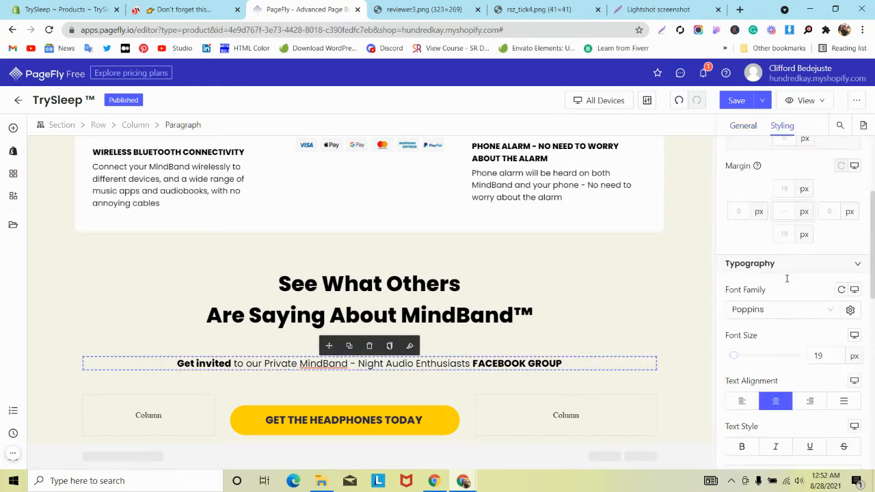
{"action": "type", "text": "0"}
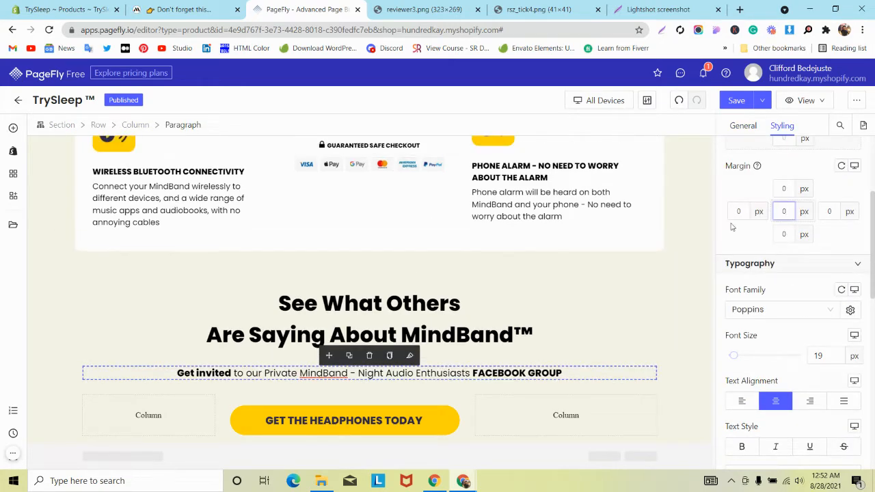
Set the column spacing to 0 px on the button row and on the invitation paragraph's row
{"action": "left_click", "coordinate": [111, 396]}
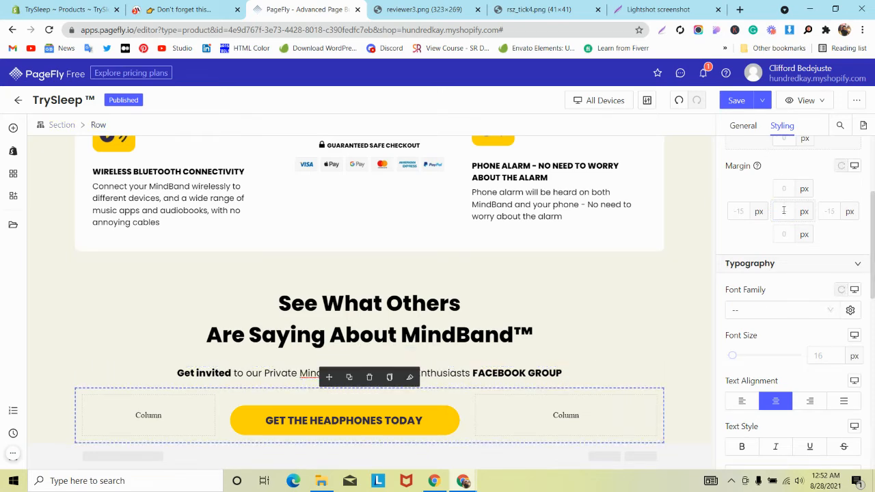
{"action": "left_click", "coordinate": [744, 126]}
{"action": "scroll", "coordinate": [760, 283], "scroll_direction": "down", "scroll_amount": 2}
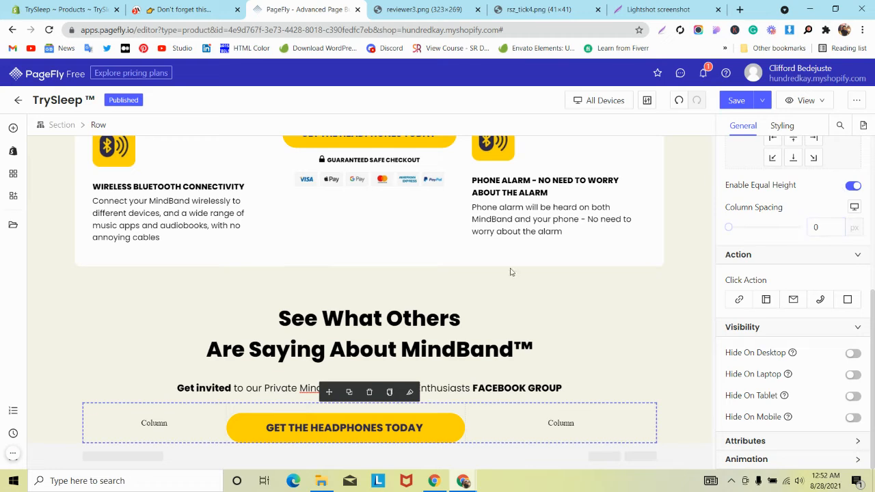
{"action": "left_click", "coordinate": [89, 392]}
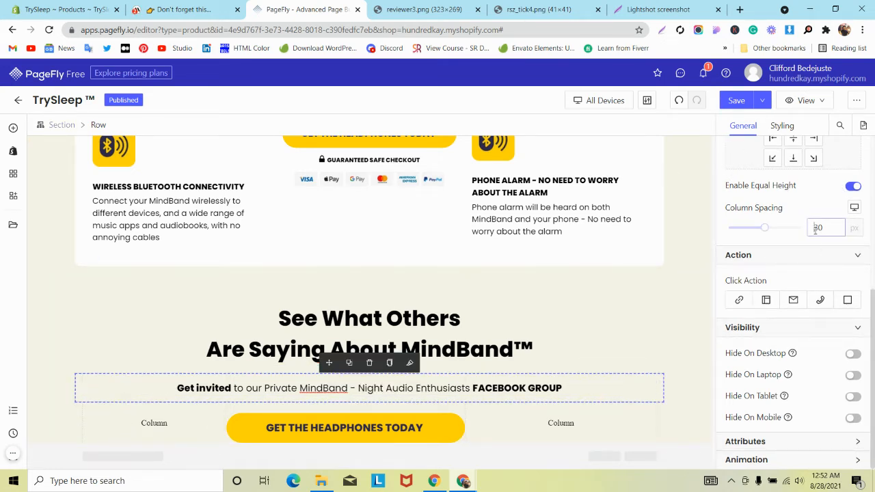
{"action": "left_click", "coordinate": [62, 374]}
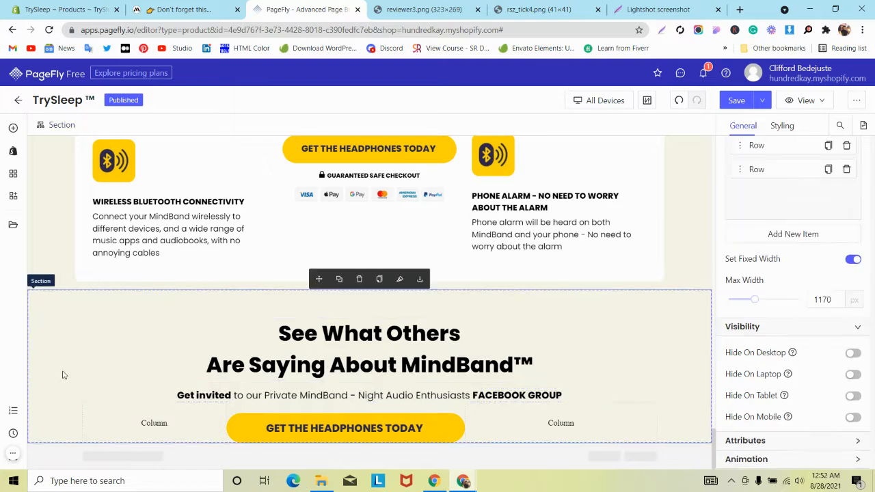
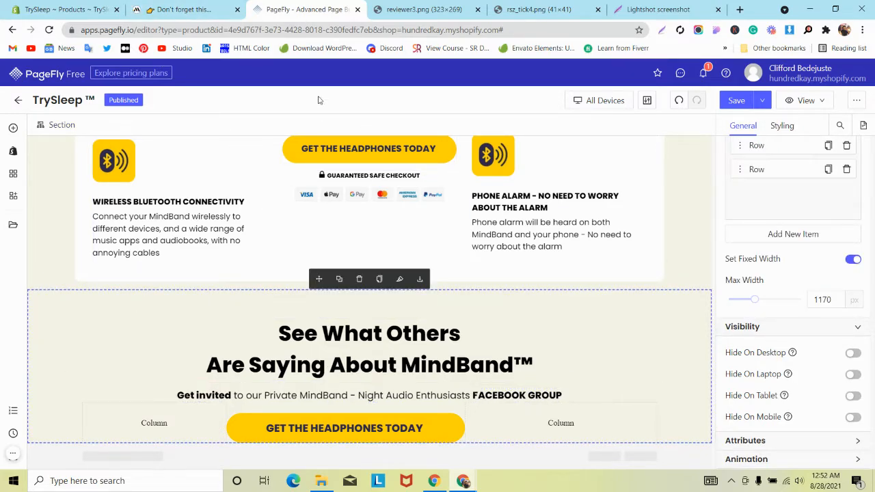
Inspect mindband.co in the iPhone 6/7/8 device preview and examine the mobile layout of its invitation line and button
{"action": "left_click", "coordinate": [231, 6]}
{"action": "right_click", "coordinate": [451, 219]}
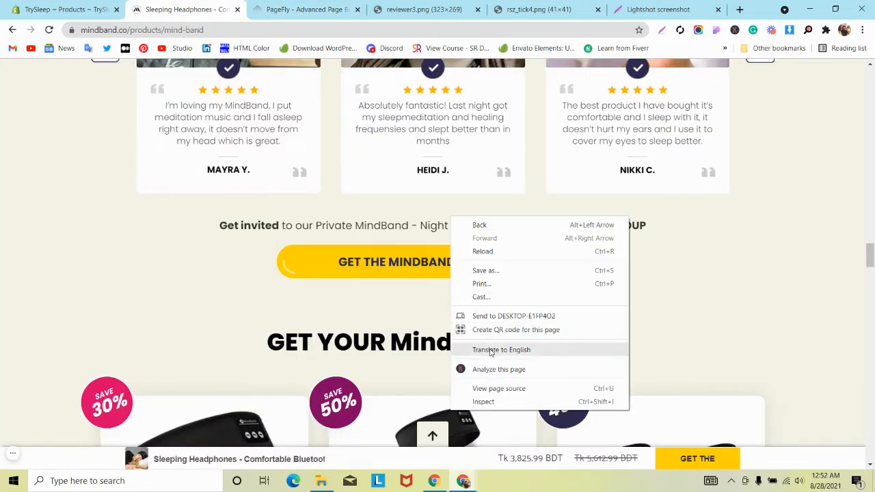
{"action": "left_click", "coordinate": [495, 402]}
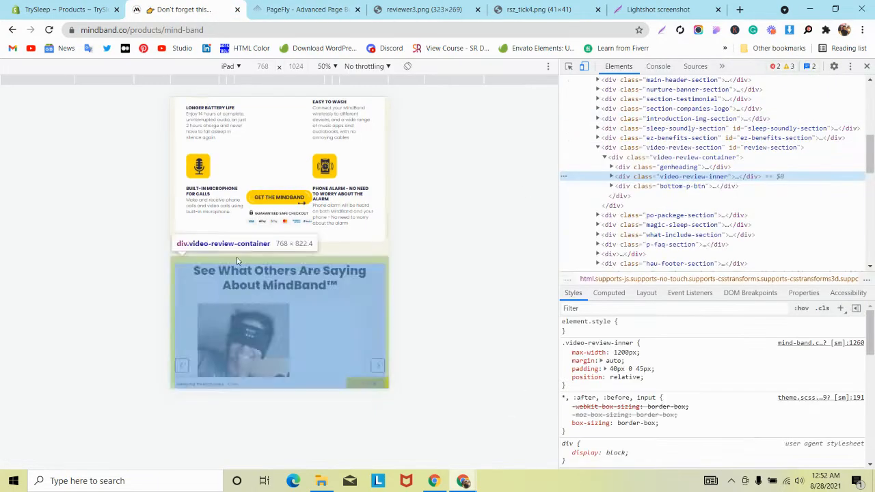
{"action": "left_click", "coordinate": [236, 71]}
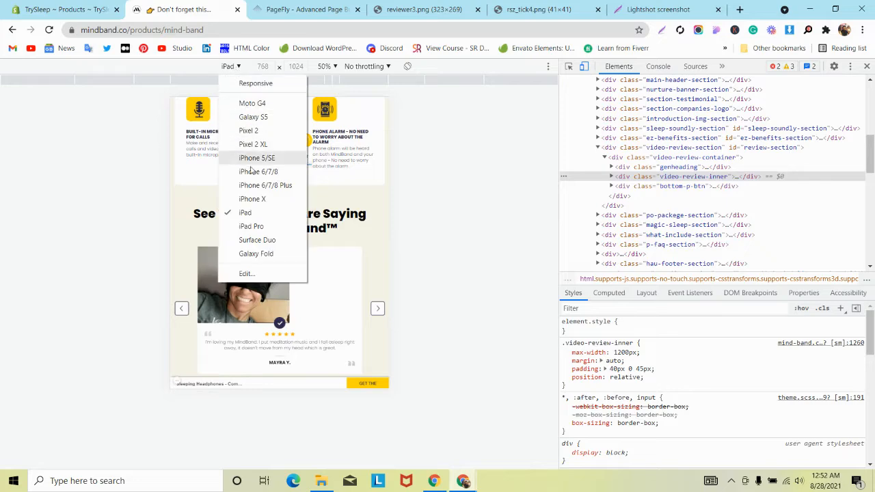
{"action": "left_click", "coordinate": [253, 172]}
{"action": "scroll", "coordinate": [246, 218], "scroll_direction": "down", "scroll_amount": 2}
{"action": "scroll", "coordinate": [246, 217], "scroll_direction": "down", "scroll_amount": 5}
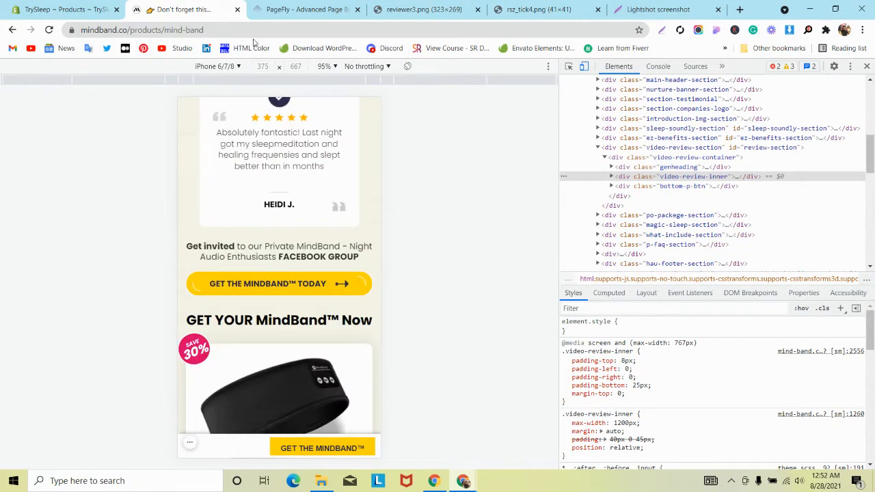
Return to PageFly and change the editor's device view to Mobile, showing the reviews section
{"action": "left_click", "coordinate": [305, 7]}
{"action": "left_click", "coordinate": [582, 102]}
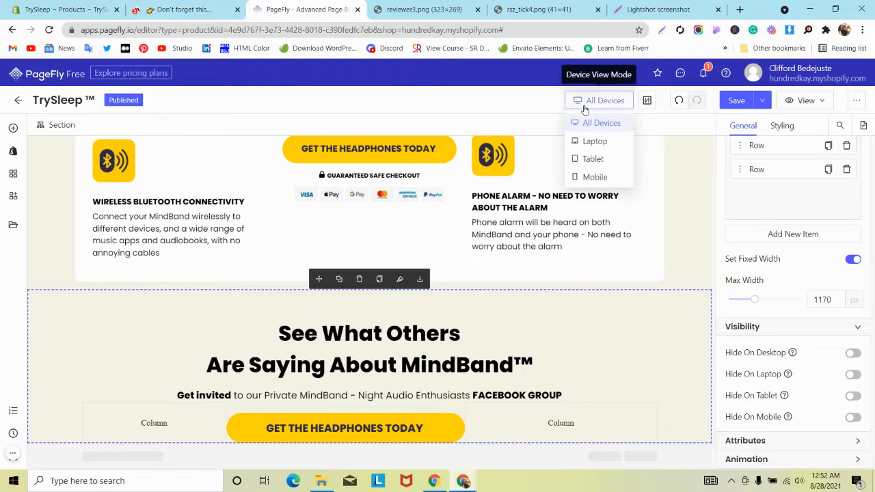
{"action": "left_click", "coordinate": [580, 175]}
{"action": "scroll", "coordinate": [280, 247], "scroll_direction": "down", "scroll_amount": 4}
{"action": "scroll", "coordinate": [280, 247], "scroll_direction": "down", "scroll_amount": 10}
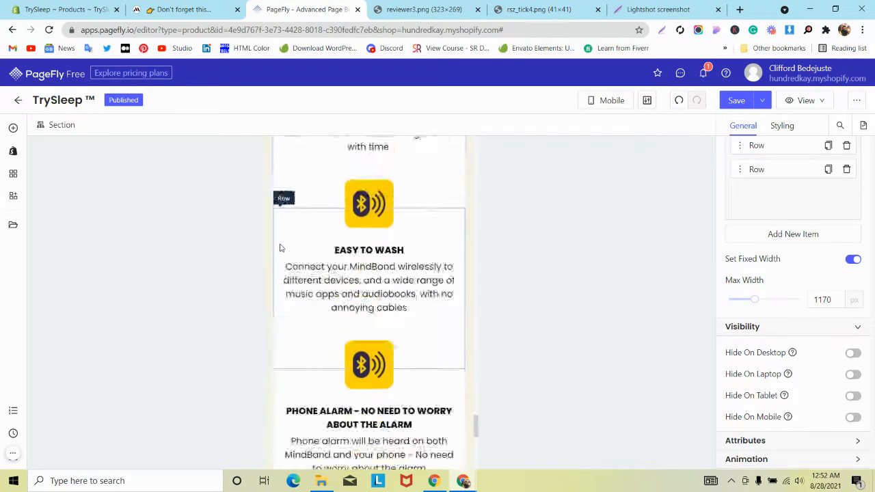
Set the mobile font size of the reviews section's "GET THE HEADPHONES TODAY" button to 14 px
{"action": "left_click", "coordinate": [316, 308]}
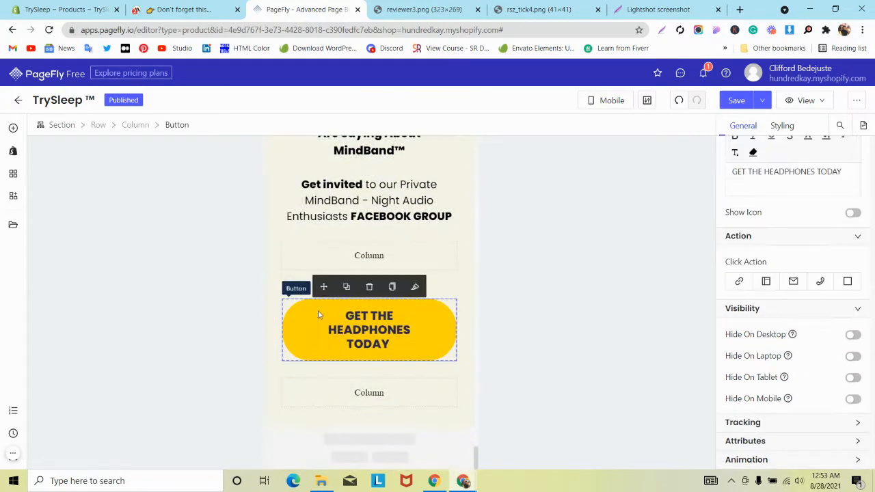
{"action": "left_click", "coordinate": [788, 130]}
{"action": "scroll", "coordinate": [824, 283], "scroll_direction": "down", "scroll_amount": 2}
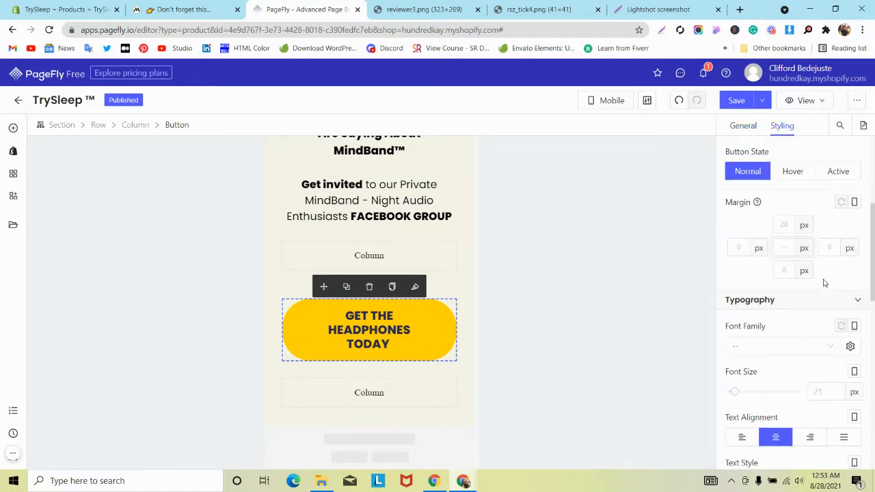
{"action": "type", "text": "16"}
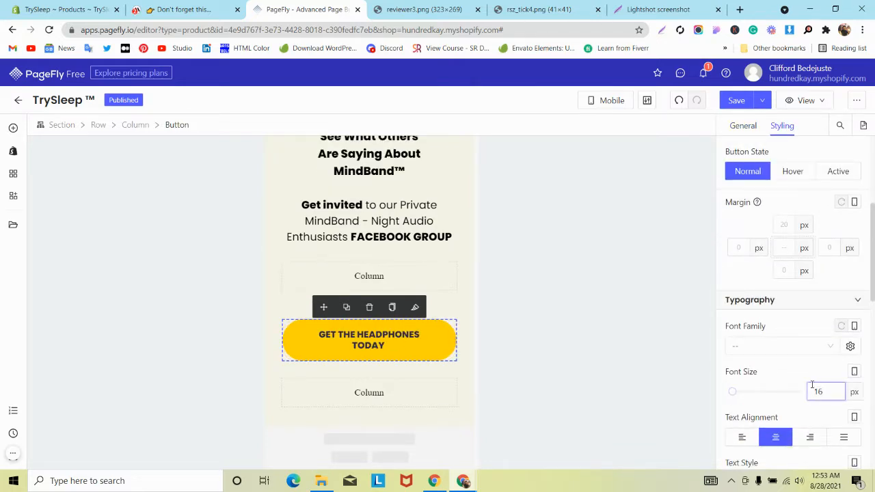
{"action": "key", "text": "BackSpace"}
{"action": "type", "text": "4"}
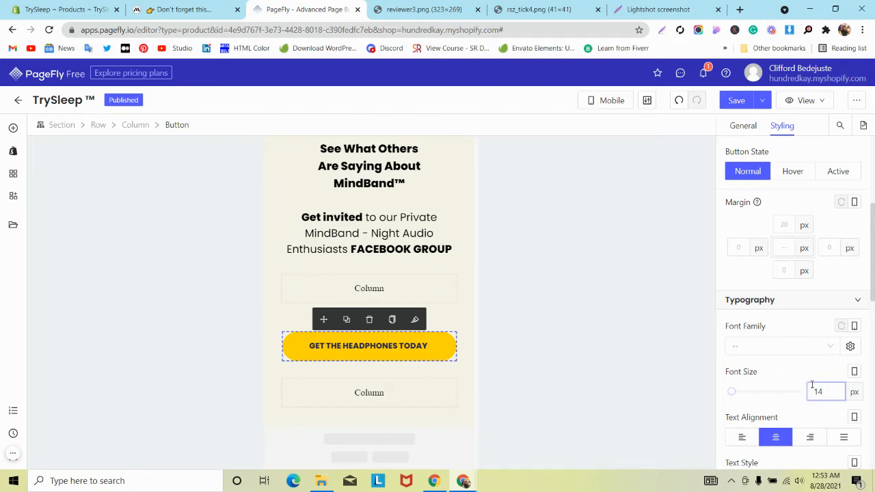
Remove the button row's column spacing on mobile and hide both empty columns around the button on mobile
{"action": "left_click", "coordinate": [463, 321]}
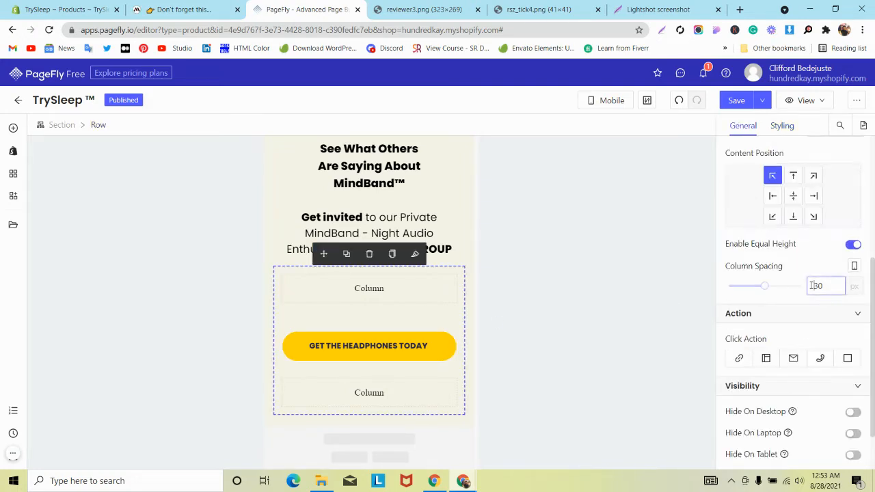
{"action": "key", "text": "Delete"}
{"action": "left_click", "coordinate": [388, 340]}
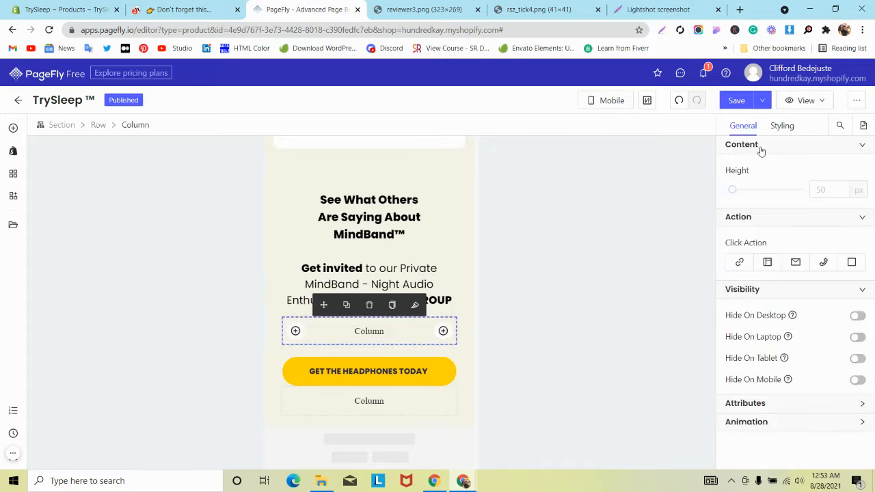
{"action": "left_click", "coordinate": [857, 379]}
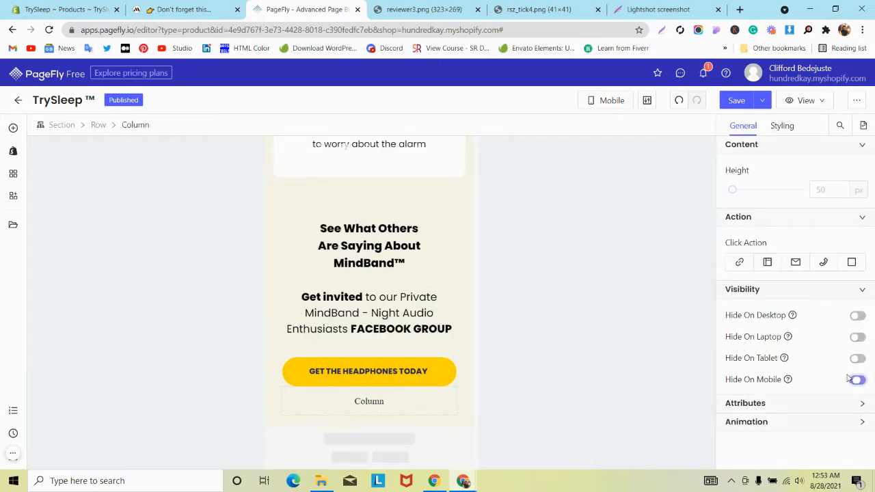
{"action": "left_click", "coordinate": [436, 402]}
{"action": "left_click", "coordinate": [859, 381]}
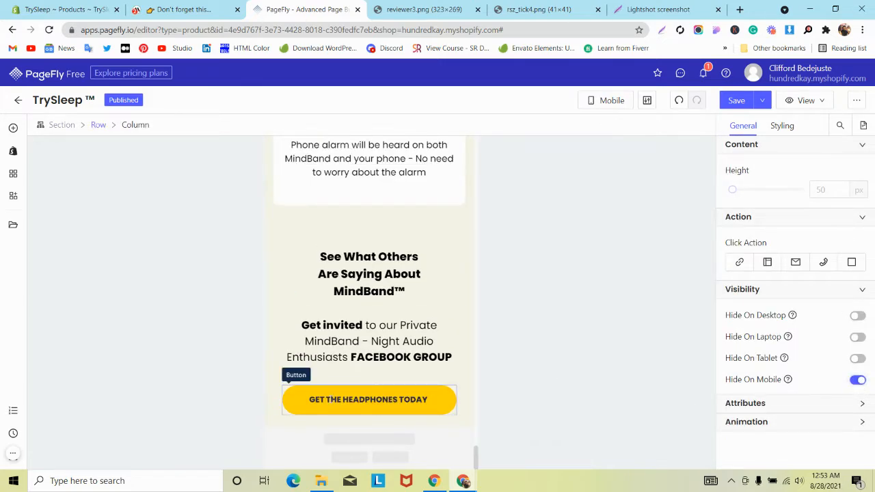
Set the Facebook group invitation paragraph's mobile font size to 16 px
{"action": "left_click", "coordinate": [342, 333]}
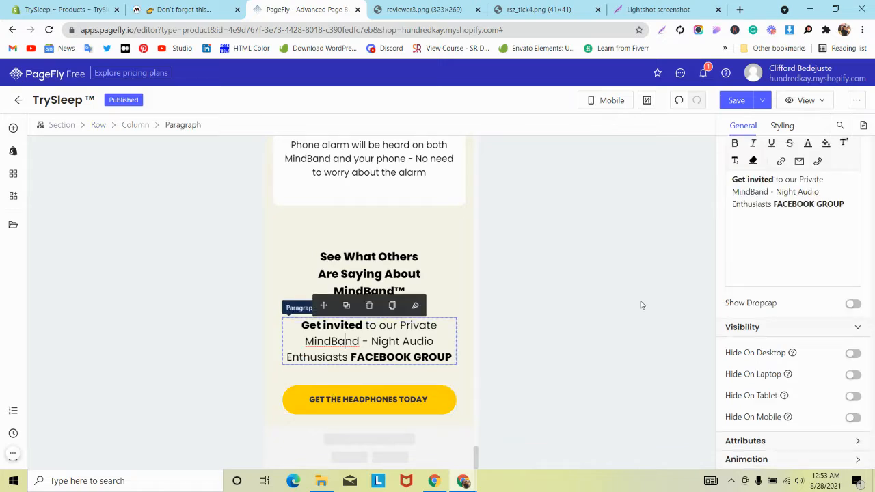
{"action": "left_click", "coordinate": [809, 129]}
{"action": "scroll", "coordinate": [829, 383], "scroll_direction": "down", "scroll_amount": 1}
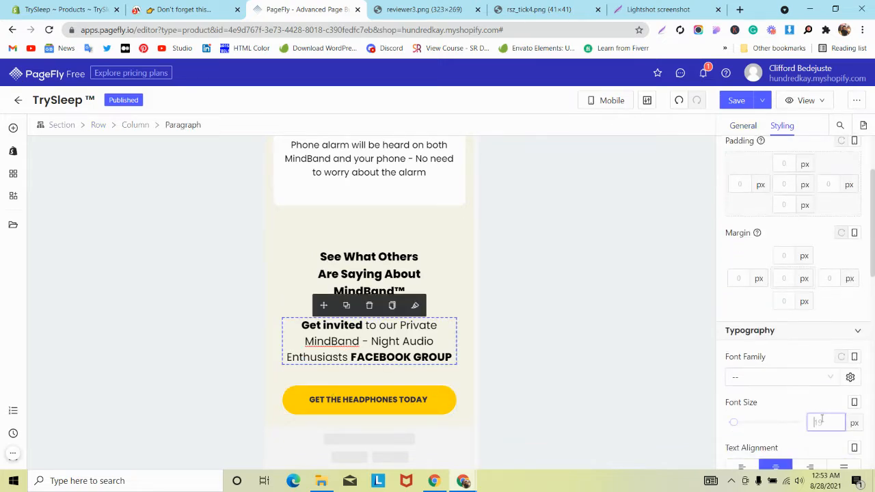
{"action": "type", "text": "16"}
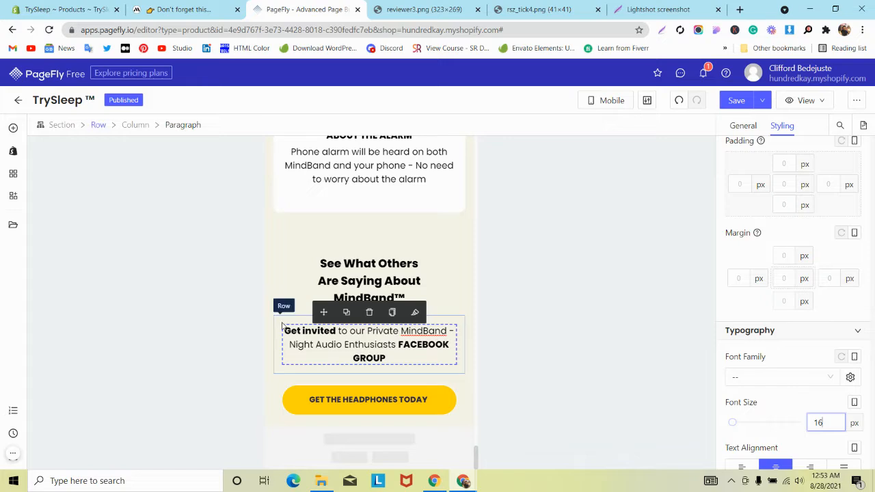
Set the mobile column spacing of the invitation paragraph's row to 0 px
{"action": "left_click", "coordinate": [294, 326]}
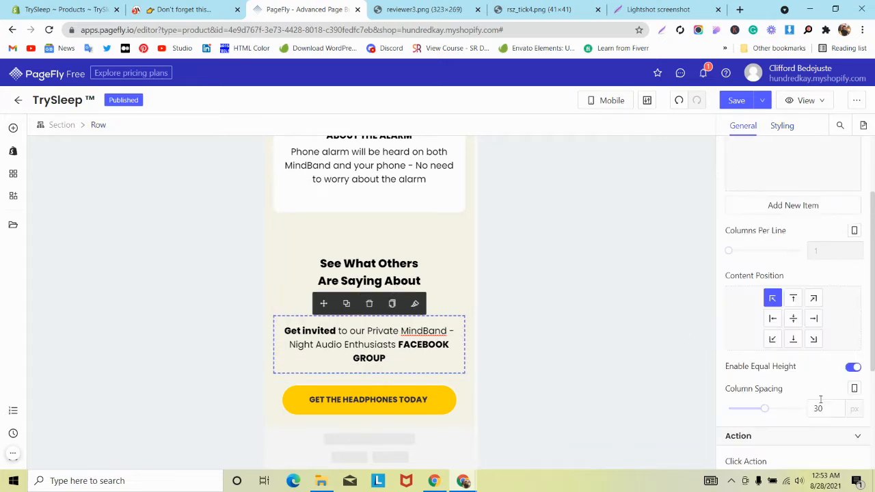
{"action": "double_click", "coordinate": [812, 406]}
{"action": "type", "text": "0"}
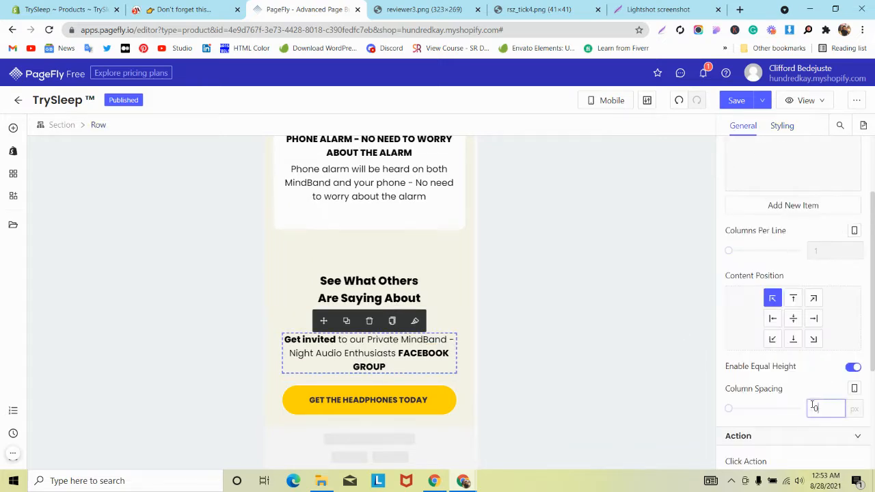
Set the mobile column spacing of the "See What Others Are Saying About MindBand" heading's row to 0 px
{"action": "left_click", "coordinate": [305, 283]}
{"action": "left_click", "coordinate": [782, 125]}
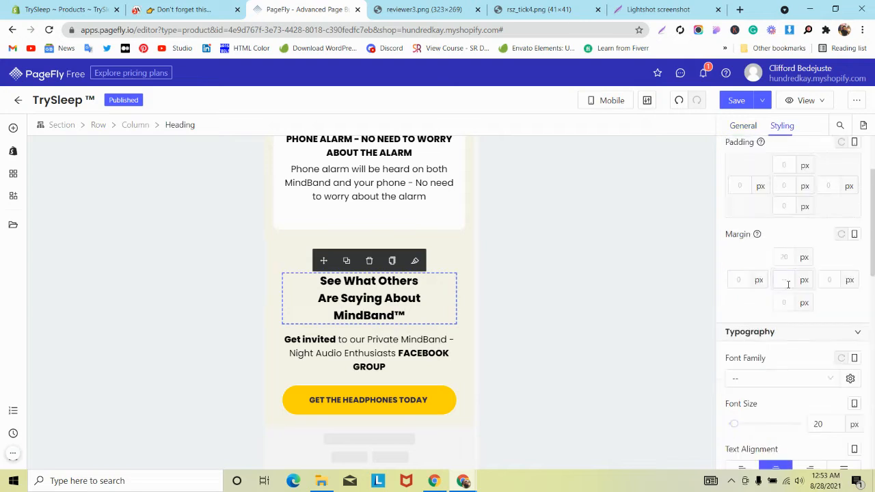
{"action": "scroll", "coordinate": [788, 285], "scroll_direction": "up", "scroll_amount": 2}
{"action": "scroll", "coordinate": [788, 284], "scroll_direction": "down", "scroll_amount": 1}
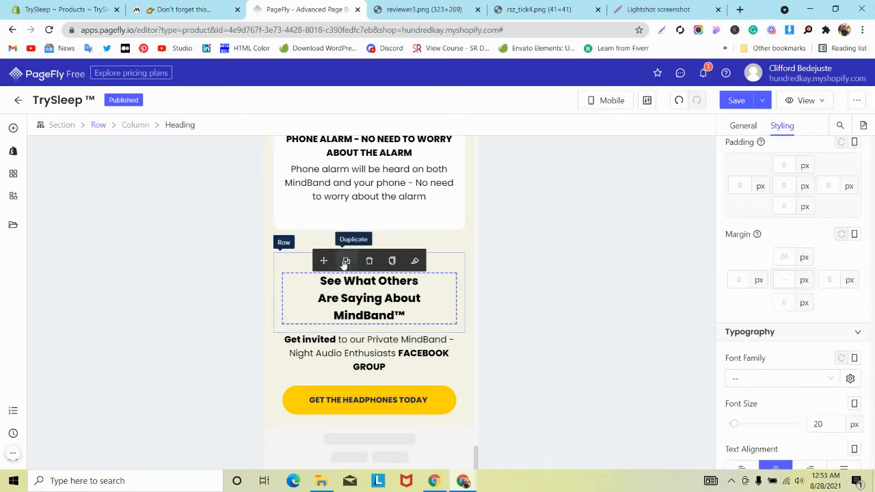
{"action": "left_click", "coordinate": [274, 276]}
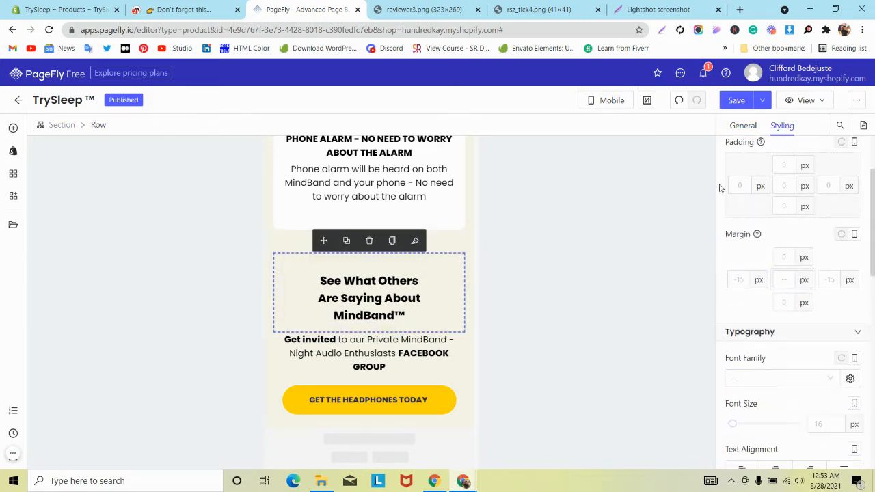
{"action": "left_click", "coordinate": [742, 127]}
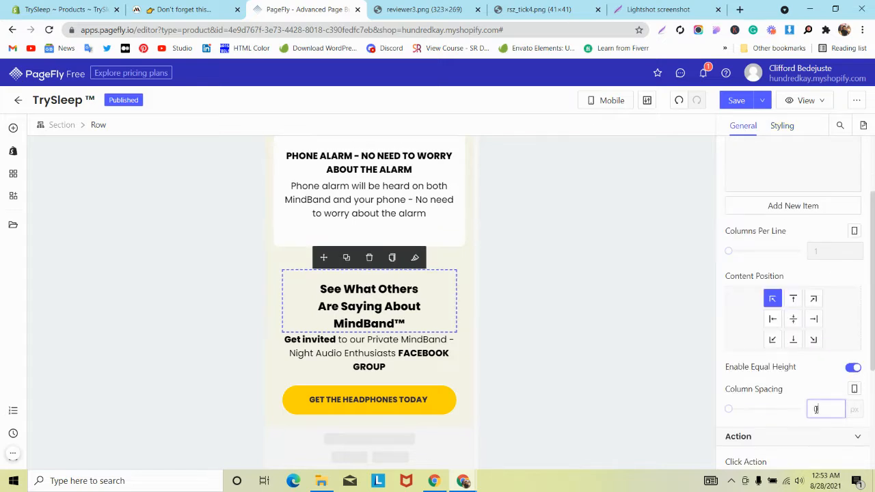
Check the reviews heading's mobile spacing and typography settings, and return the editor to the All Devices view
{"action": "left_click", "coordinate": [399, 290]}
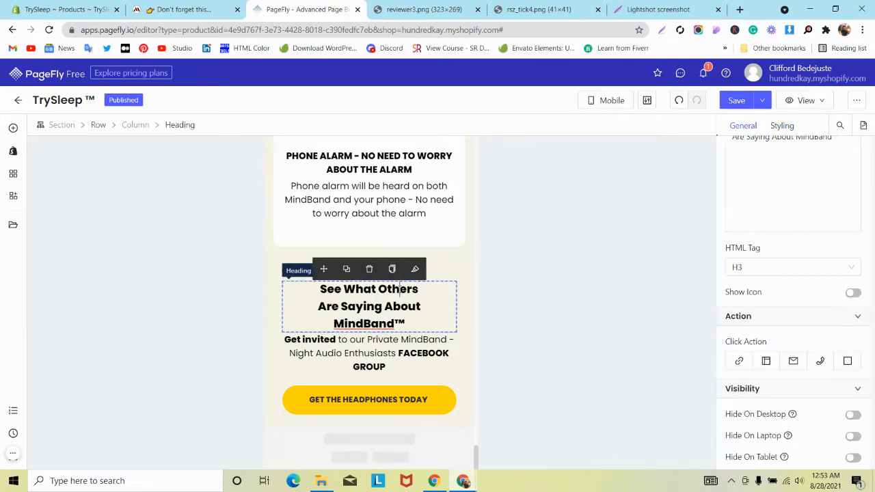
{"action": "left_click", "coordinate": [782, 126]}
{"action": "scroll", "coordinate": [796, 254], "scroll_direction": "up", "scroll_amount": 2}
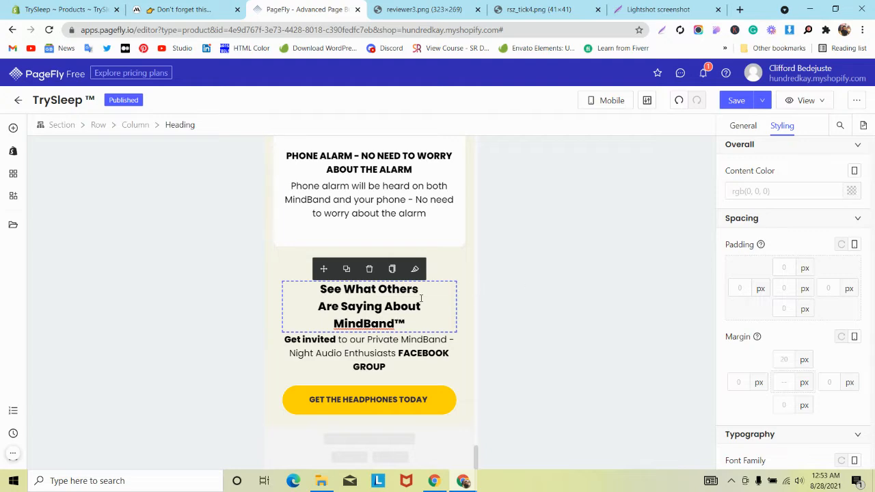
{"action": "scroll", "coordinate": [831, 315], "scroll_direction": "down", "scroll_amount": 4}
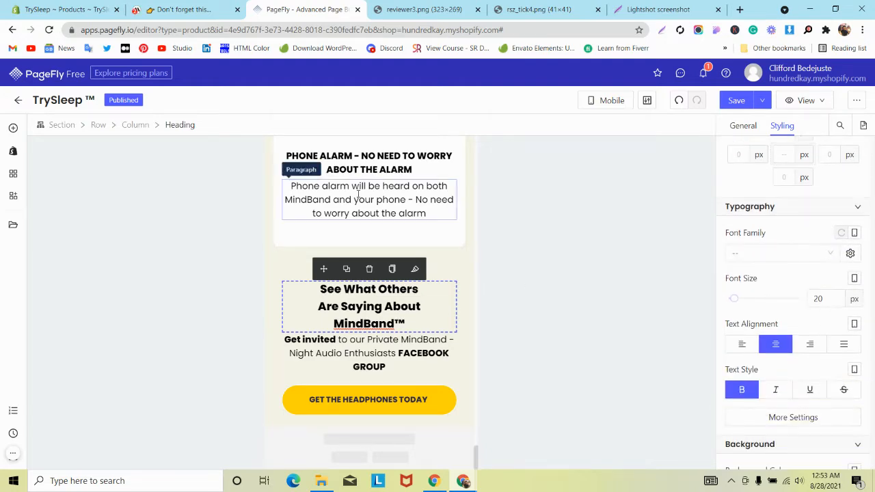
{"action": "left_click", "coordinate": [612, 100]}
{"action": "left_click", "coordinate": [617, 121]}
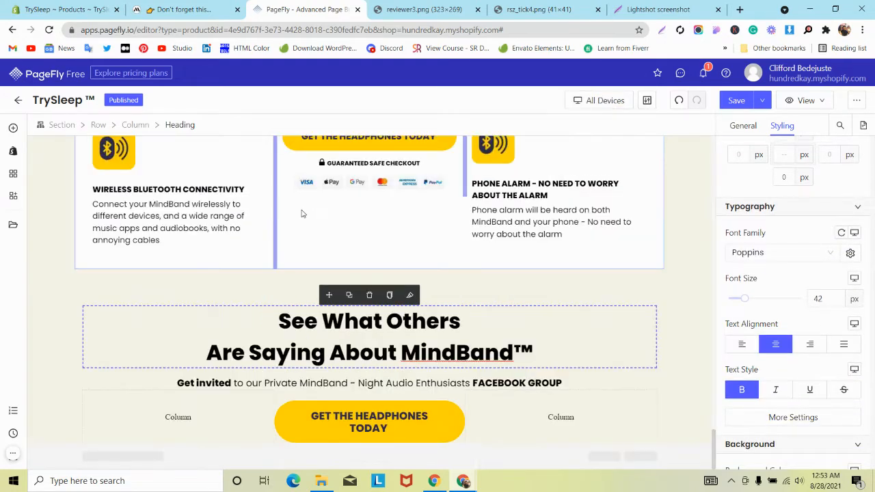
Switch to the mindband.co product page, close its developer tools, and examine the desktop customer reviews carousel's layout
{"action": "left_click", "coordinate": [162, 8]}
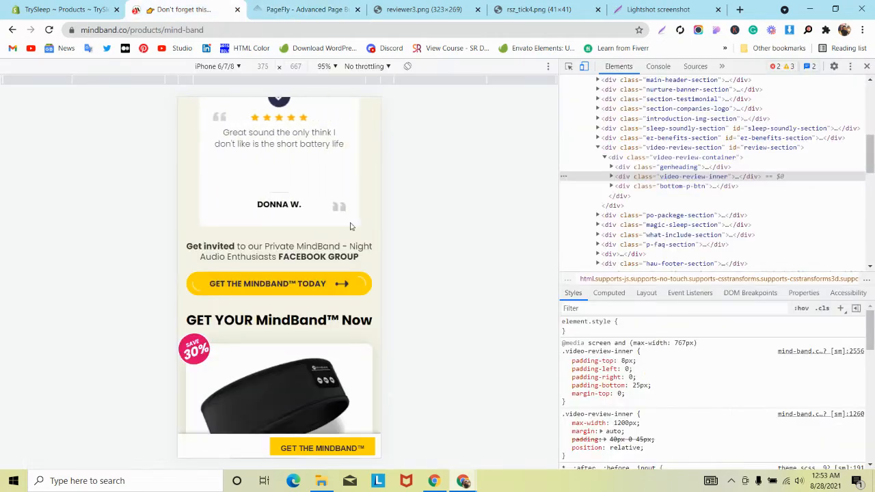
{"action": "left_click", "coordinate": [868, 66]}
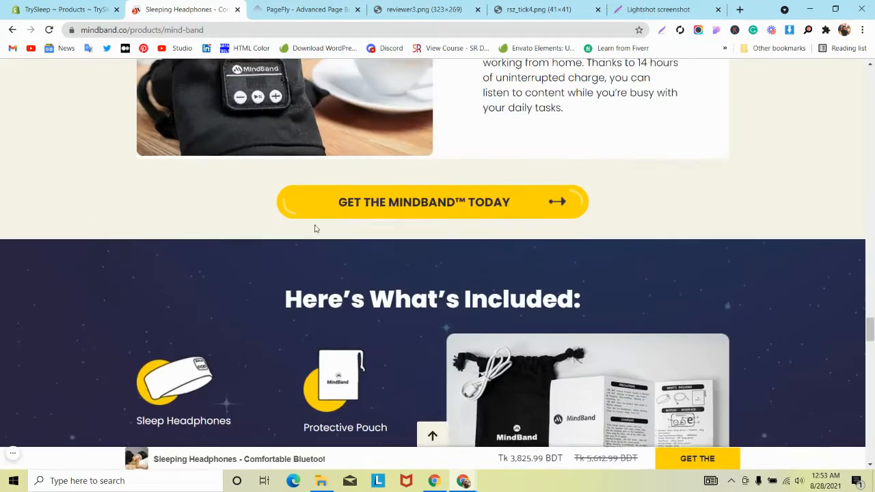
{"action": "scroll", "coordinate": [318, 229], "scroll_direction": "up", "scroll_amount": 20}
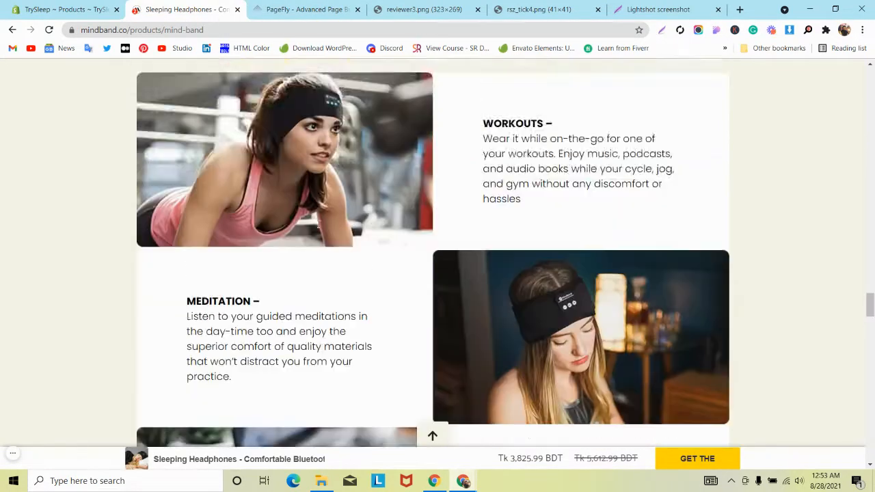
{"action": "scroll", "coordinate": [318, 229], "scroll_direction": "up", "scroll_amount": 3}
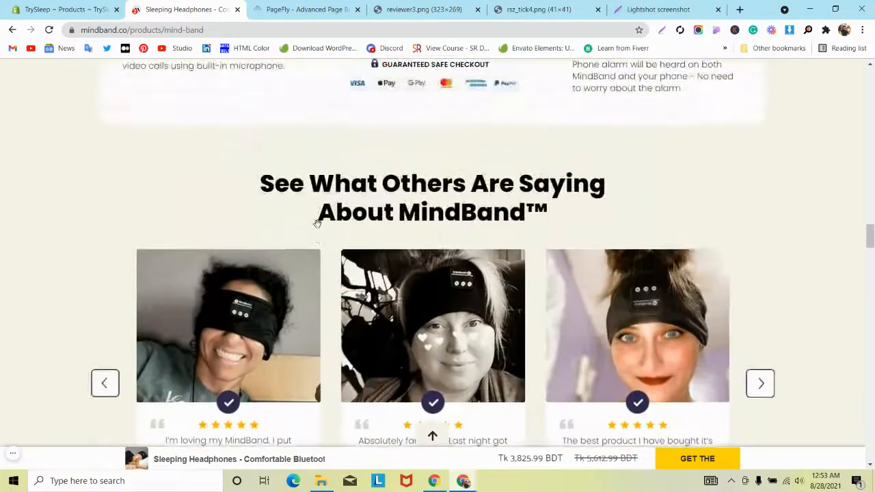
{"action": "scroll", "coordinate": [318, 229], "scroll_direction": "down", "scroll_amount": 3}
{"action": "scroll", "coordinate": [318, 224], "scroll_direction": "up", "scroll_amount": 1}
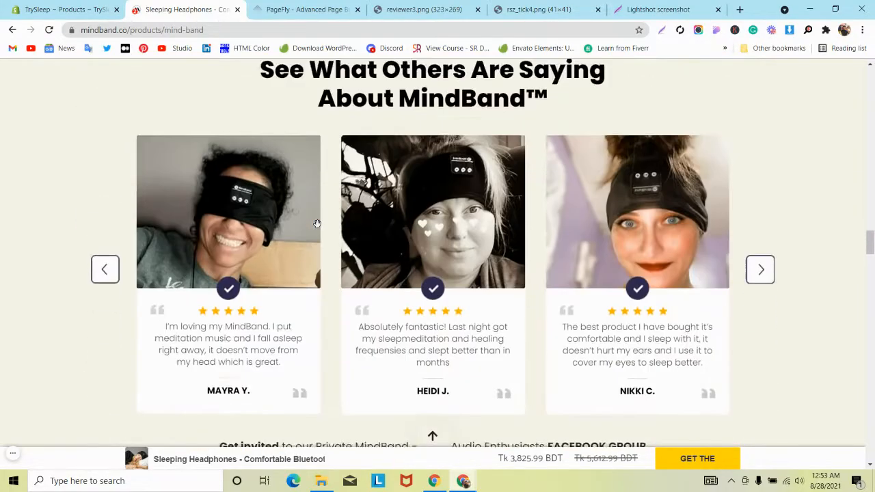
{"action": "scroll", "coordinate": [318, 223], "scroll_direction": "down", "scroll_amount": 1}
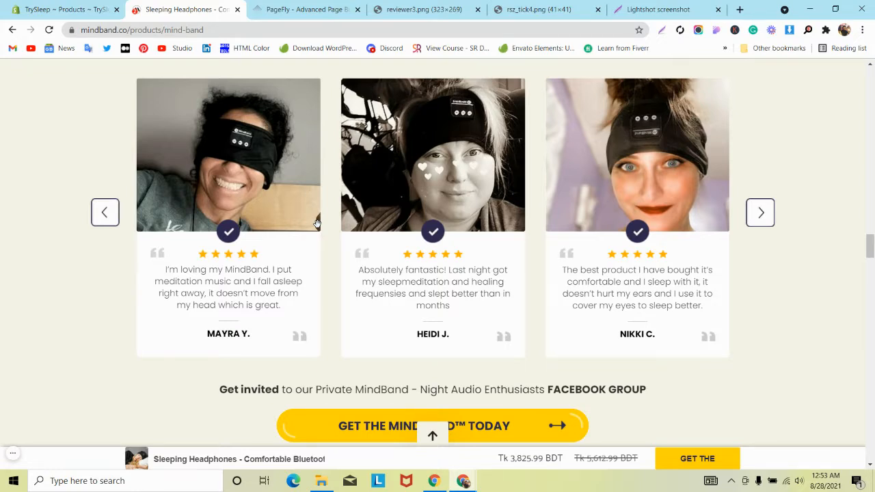
Back in PageFly, insert the three-column text slideshow between the "See What Others Are Saying About MindBand" heading and the Facebook group invitation line
{"action": "left_click", "coordinate": [308, 10]}
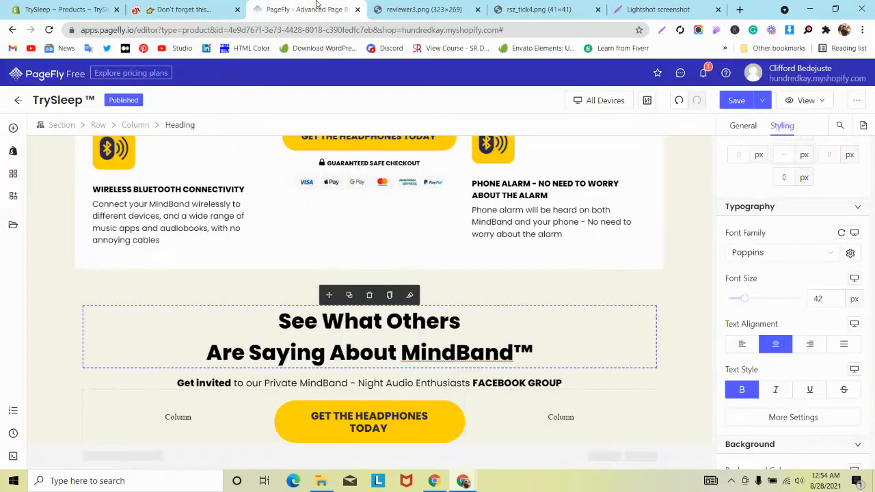
{"action": "left_click", "coordinate": [13, 128]}
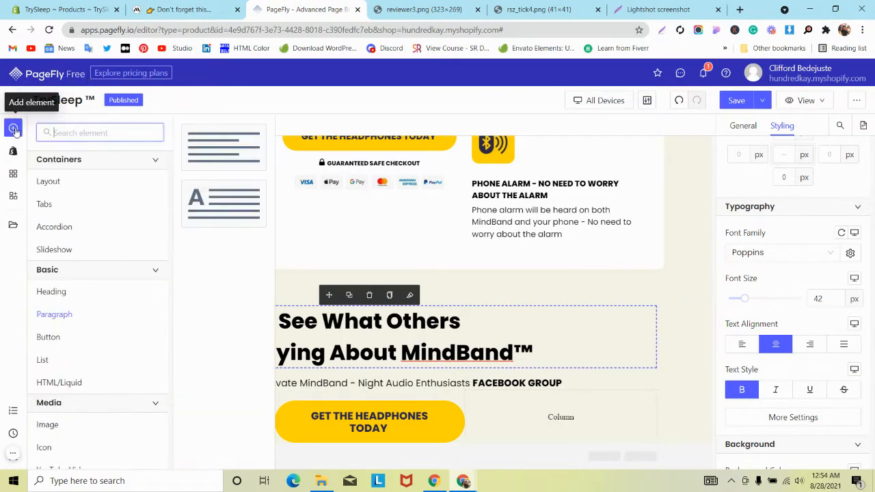
{"action": "type", "text": "slide"}
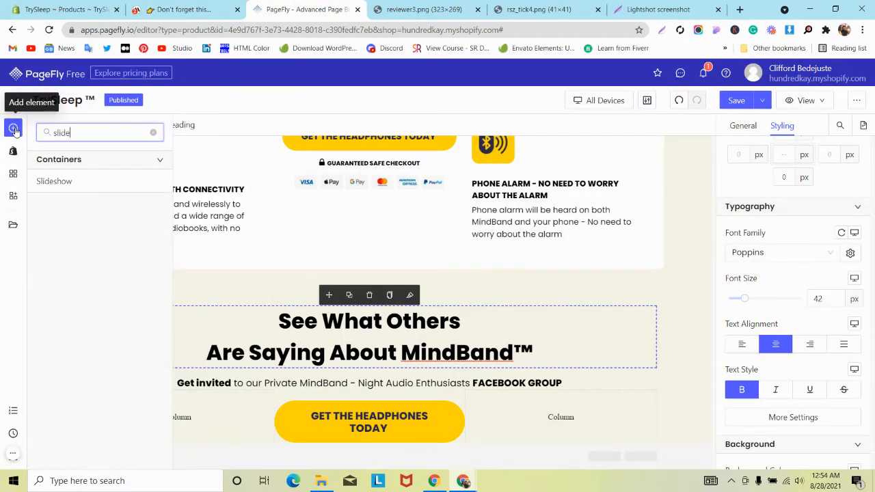
{"action": "type", "text": "r"}
{"action": "key", "text": "BackSpace"}
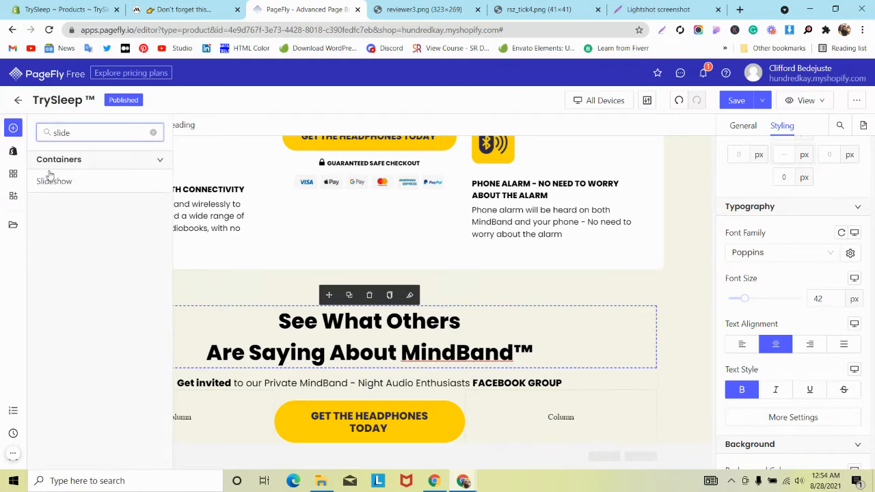
{"action": "mouse_move", "coordinate": [53, 180]}
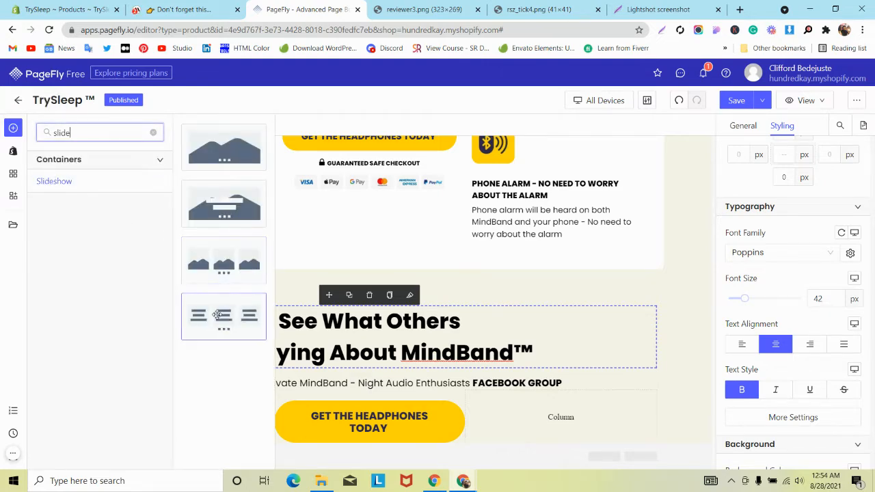
{"action": "left_click_drag", "start_coordinate": [224, 315], "coordinate": [306, 377]}
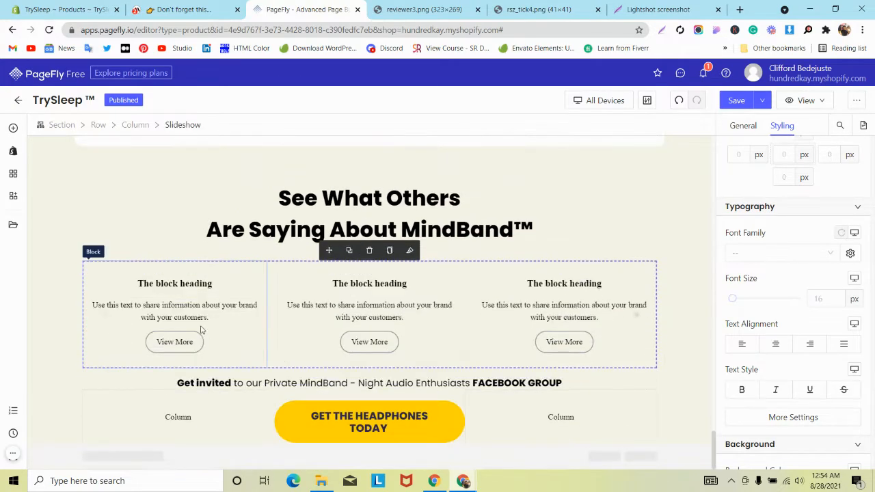
{"action": "left_click", "coordinate": [181, 265]}
{"action": "left_click", "coordinate": [272, 268]}
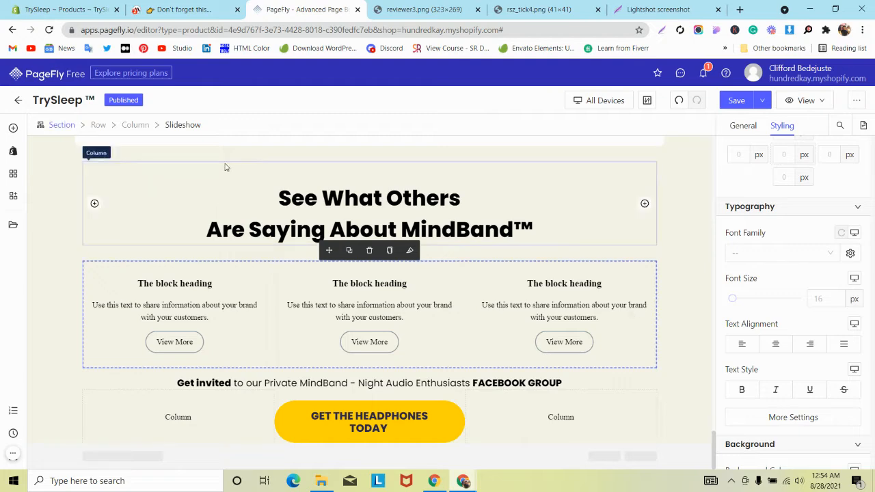
Set the reviews slideshow's navigation style to Navigation 1 and compare its pagination options with the mindband.co carousel
{"action": "left_click", "coordinate": [738, 126]}
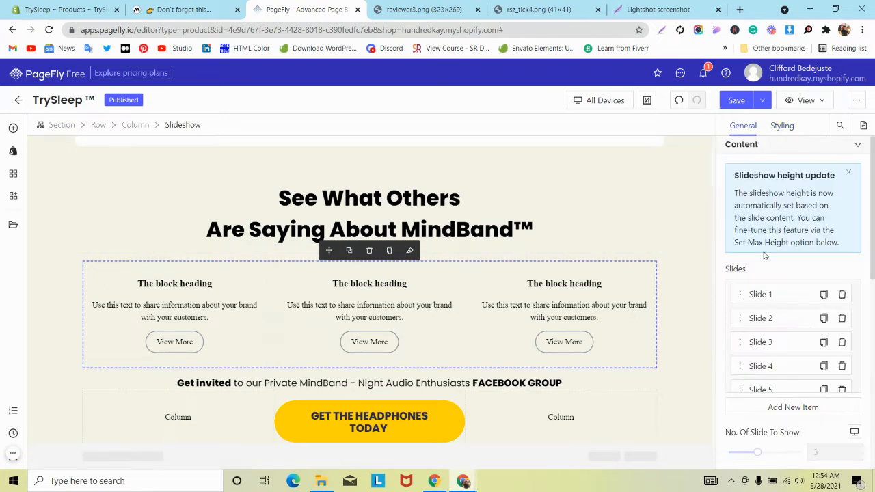
{"action": "scroll", "coordinate": [764, 258], "scroll_direction": "down", "scroll_amount": 7}
{"action": "scroll", "coordinate": [757, 221], "scroll_direction": "up", "scroll_amount": 2}
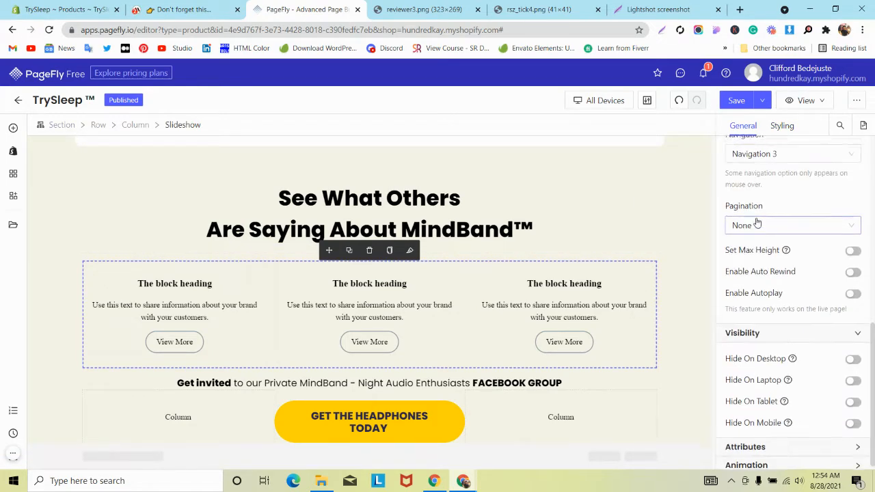
{"action": "left_click", "coordinate": [752, 205]}
{"action": "left_click", "coordinate": [764, 246]}
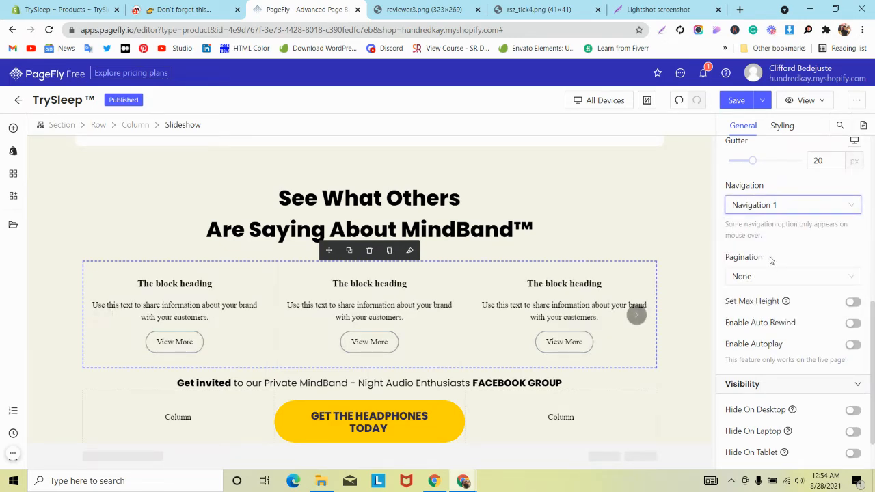
{"action": "left_click", "coordinate": [764, 281]}
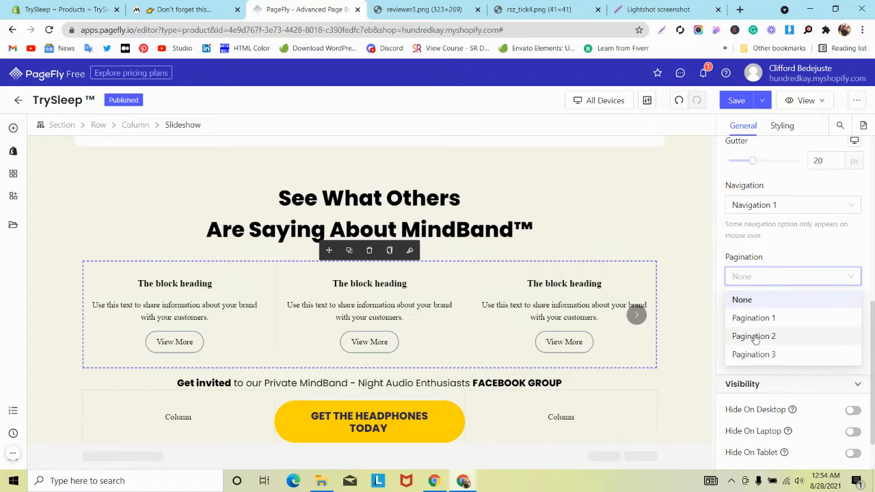
{"action": "left_click", "coordinate": [183, 9]}
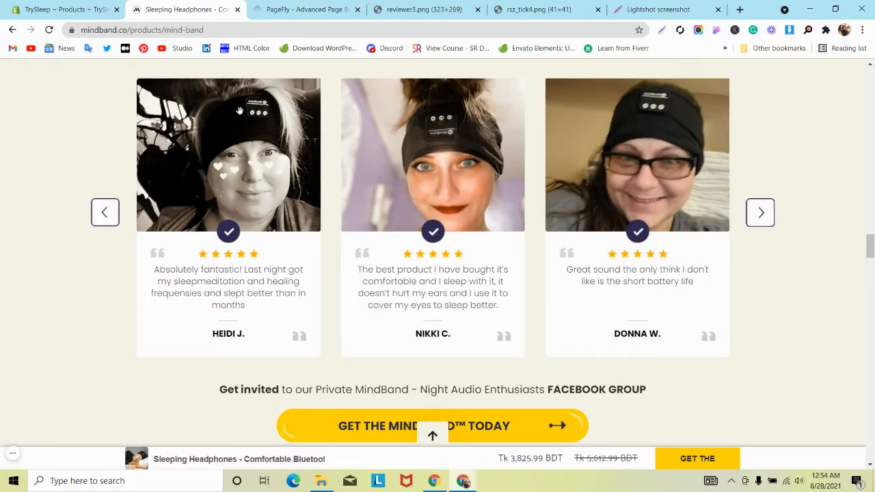
{"action": "scroll", "coordinate": [239, 111], "scroll_direction": "up", "scroll_amount": 1}
{"action": "left_click", "coordinate": [301, 9]}
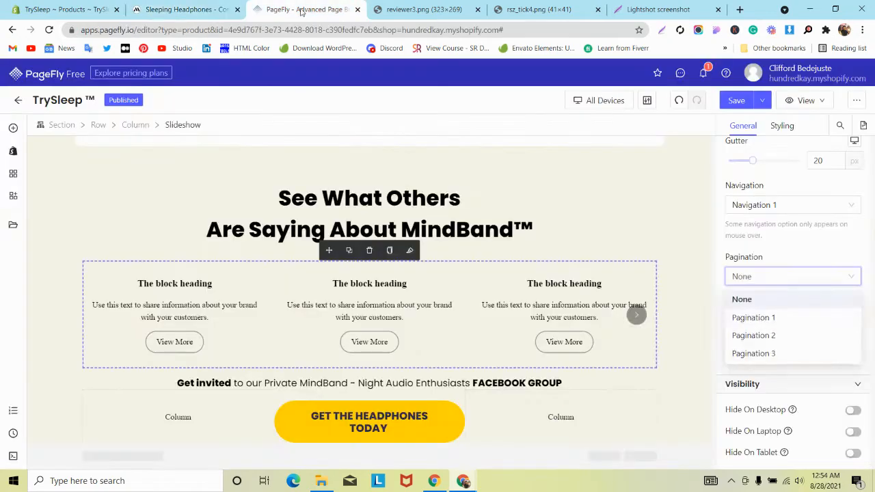
Delete the "View More" buttons from the three visible slides of the reviews slideshow
{"action": "left_click", "coordinate": [177, 341]}
{"action": "left_click", "coordinate": [175, 321]}
{"action": "left_click", "coordinate": [360, 341]}
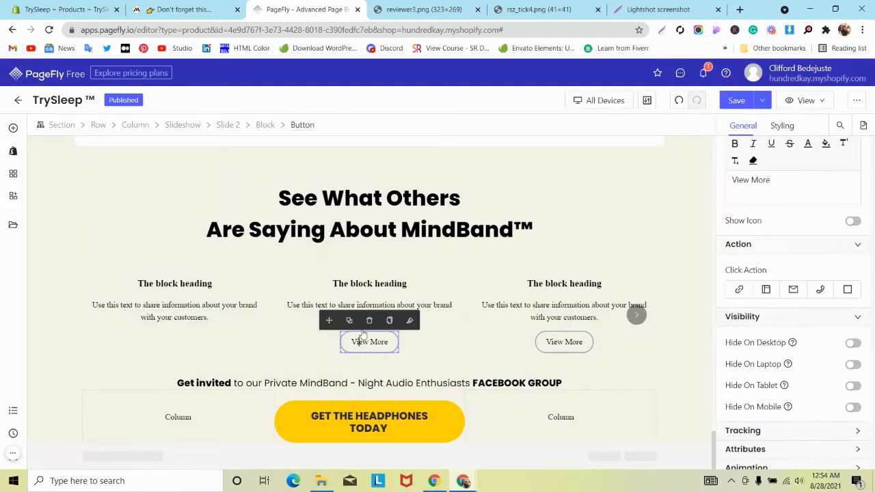
{"action": "left_click", "coordinate": [370, 321]}
{"action": "left_click", "coordinate": [552, 342]}
{"action": "left_click", "coordinate": [564, 320]}
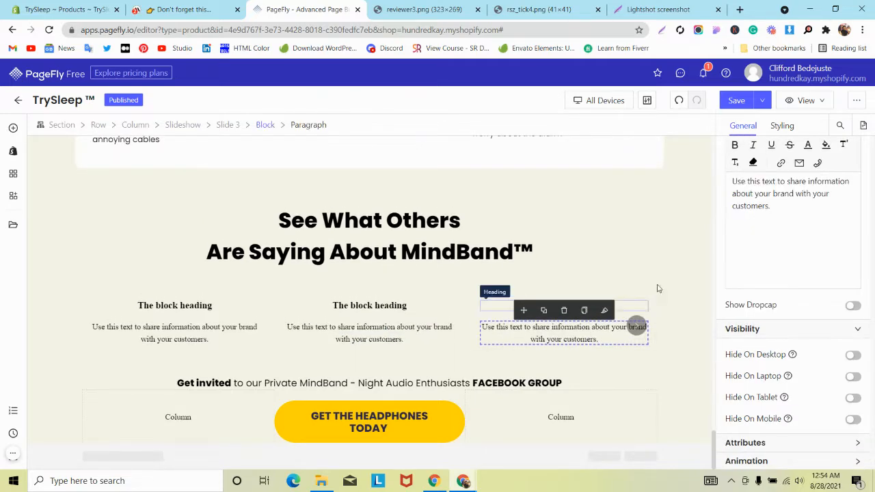
Delete slides 4, 5 and 6 from the reviews slideshow
{"action": "left_click", "coordinate": [180, 125]}
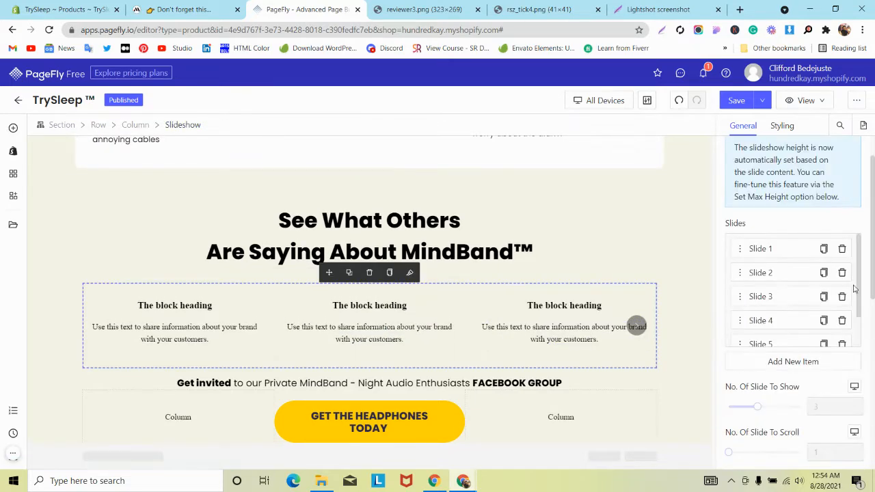
{"action": "left_click", "coordinate": [843, 345]}
{"action": "left_click", "coordinate": [843, 321]}
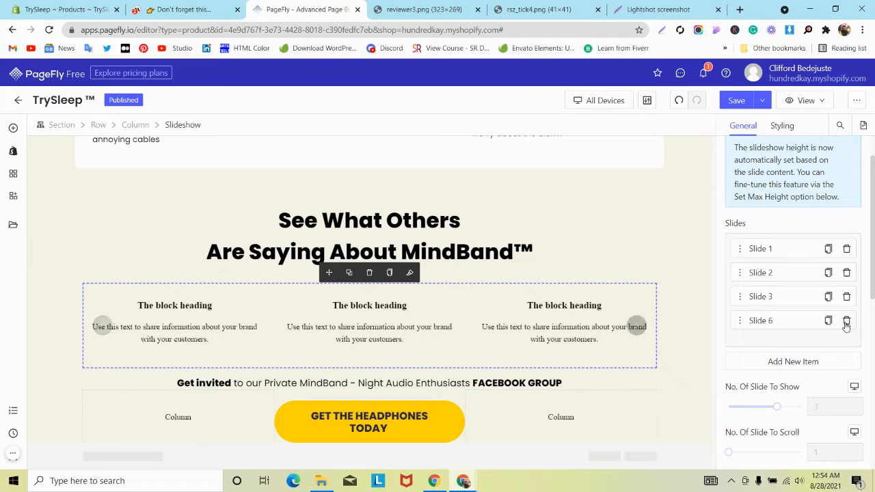
{"action": "left_click", "coordinate": [847, 324]}
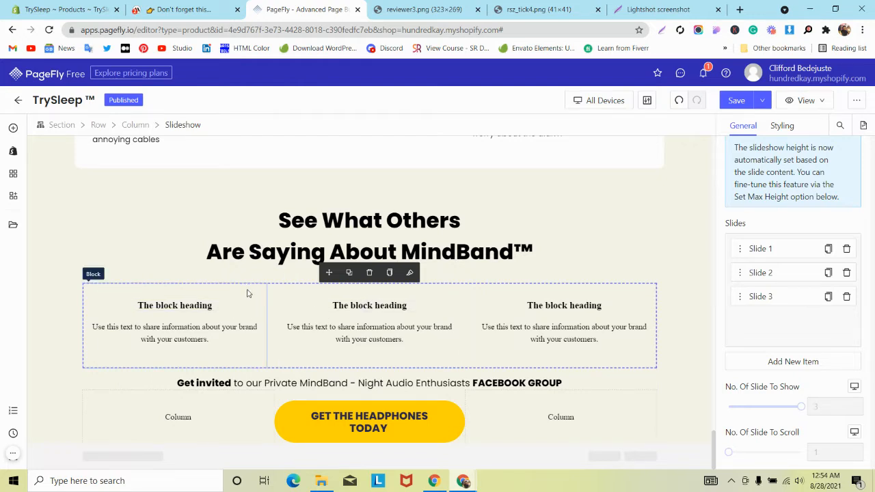
Add an image element to the first slide's block and place it above the block heading
{"action": "left_click", "coordinate": [13, 128]}
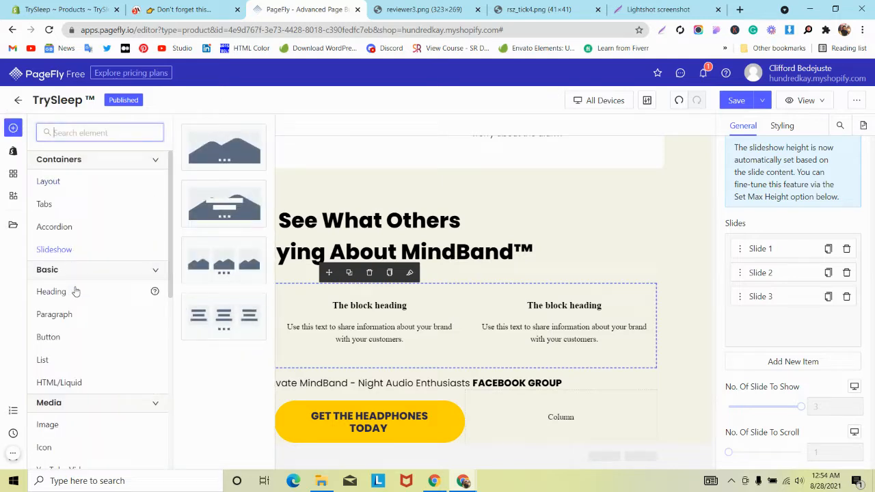
{"action": "left_click", "coordinate": [345, 318]}
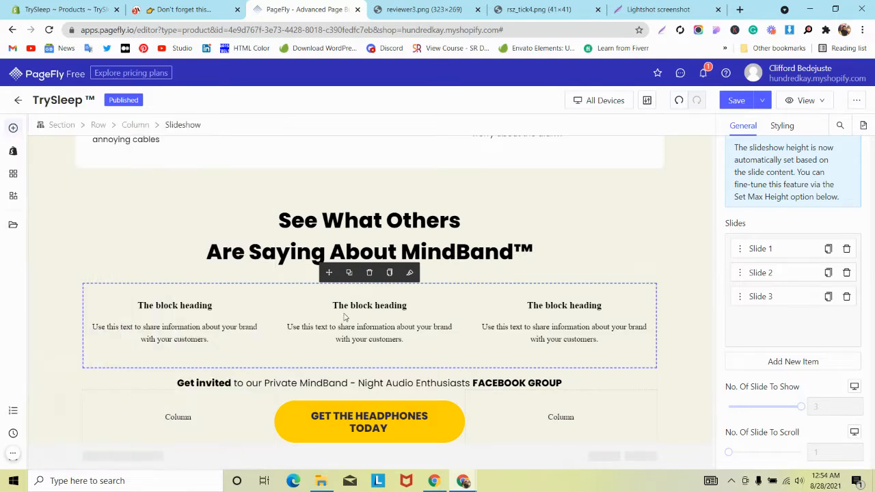
{"action": "left_click", "coordinate": [13, 128]}
{"action": "type", "text": "ima"}
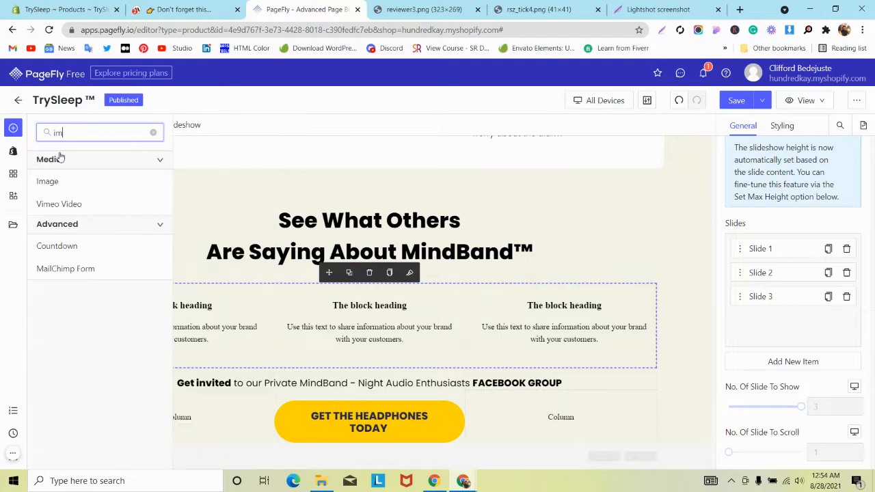
{"action": "left_click_drag", "start_coordinate": [229, 139], "coordinate": [159, 300]}
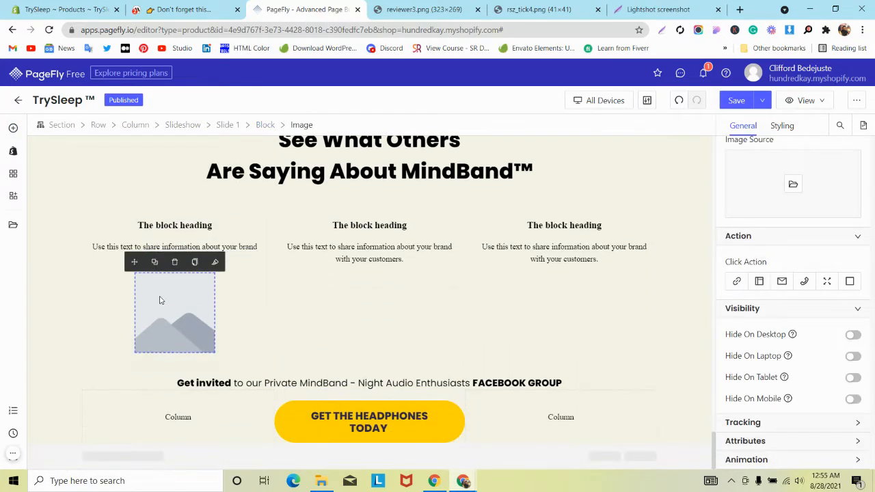
{"action": "scroll", "coordinate": [161, 301], "scroll_direction": "down", "scroll_amount": 1}
{"action": "scroll", "coordinate": [161, 301], "scroll_direction": "up", "scroll_amount": 1}
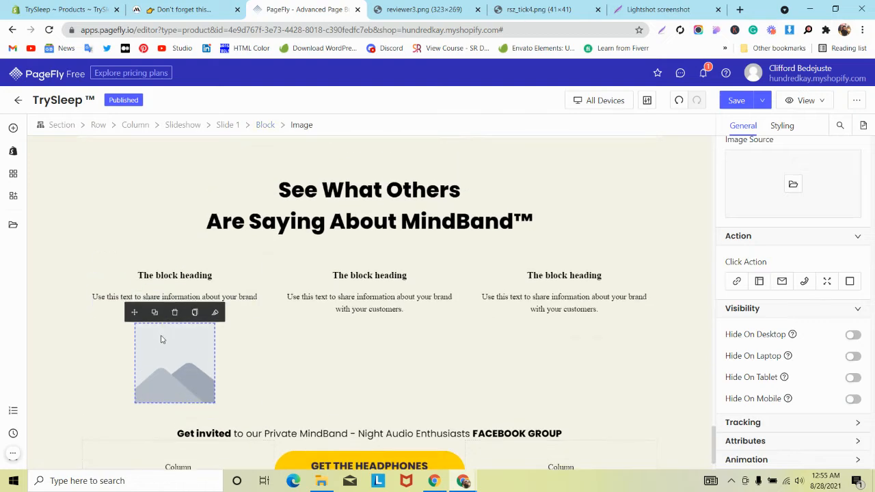
{"action": "left_click_drag", "start_coordinate": [133, 312], "coordinate": [137, 283]}
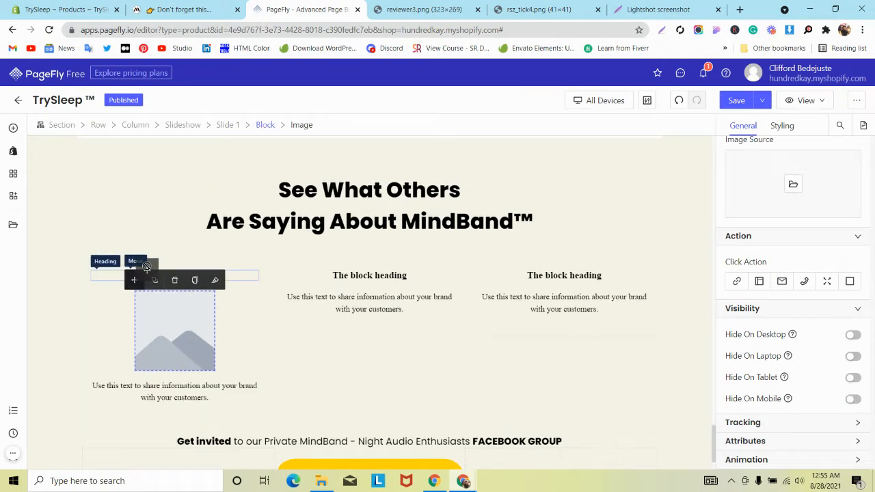
{"action": "left_click_drag", "start_coordinate": [169, 271], "coordinate": [163, 273]}
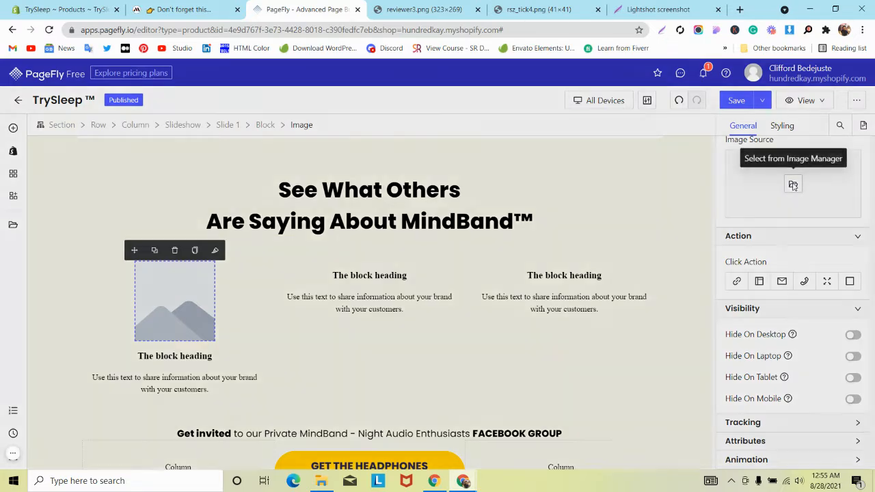
Upload the reviewer3 image from the Project folder and use it as the image source in the first slide
{"action": "left_click", "coordinate": [791, 184]}
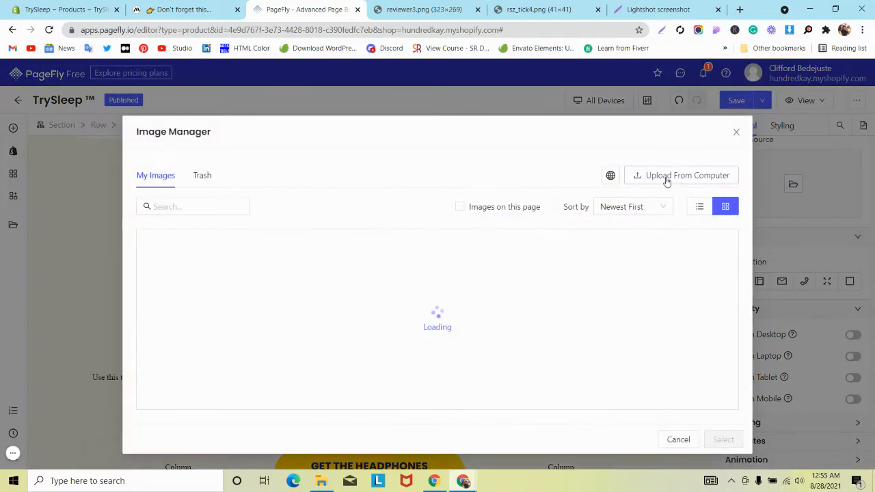
{"action": "left_click", "coordinate": [667, 178]}
{"action": "scroll", "coordinate": [328, 171], "scroll_direction": "down", "scroll_amount": 10}
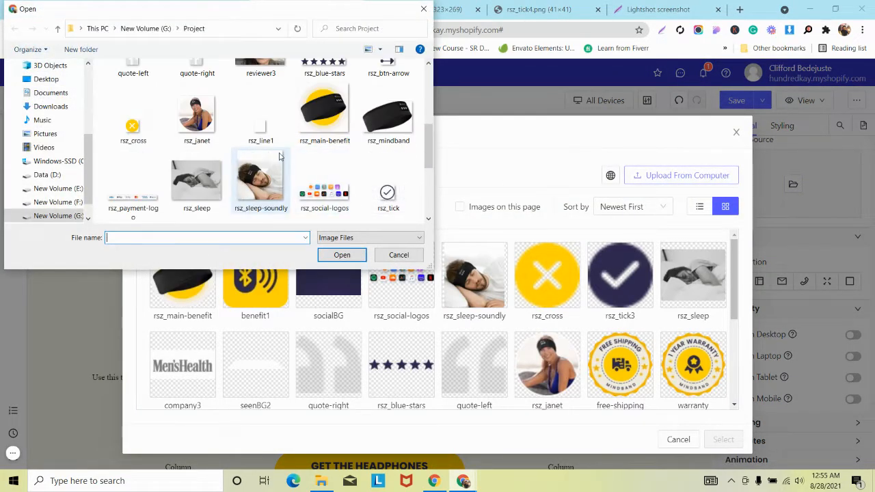
{"action": "scroll", "coordinate": [146, 176], "scroll_direction": "up", "scroll_amount": 4}
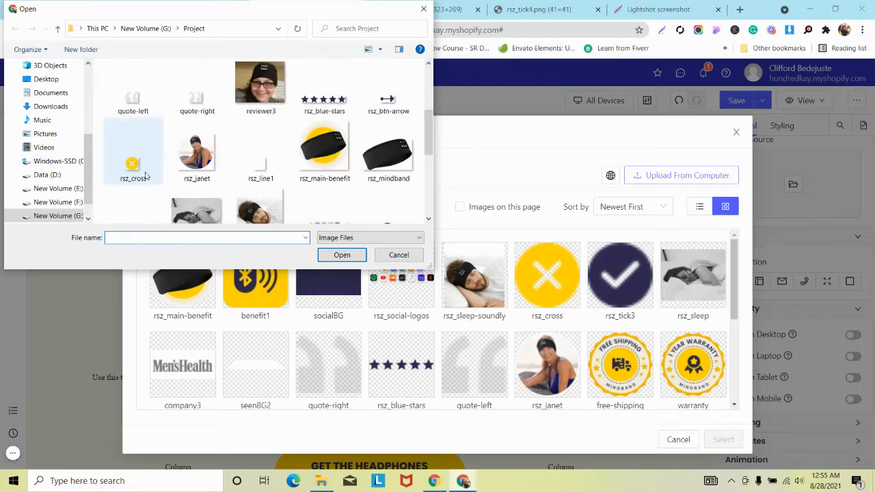
{"action": "left_click", "coordinate": [260, 86]}
{"action": "left_click", "coordinate": [340, 254]}
{"action": "scroll", "coordinate": [335, 256], "scroll_direction": "down", "scroll_amount": 2}
{"action": "scroll", "coordinate": [334, 255], "scroll_direction": "up", "scroll_amount": 3}
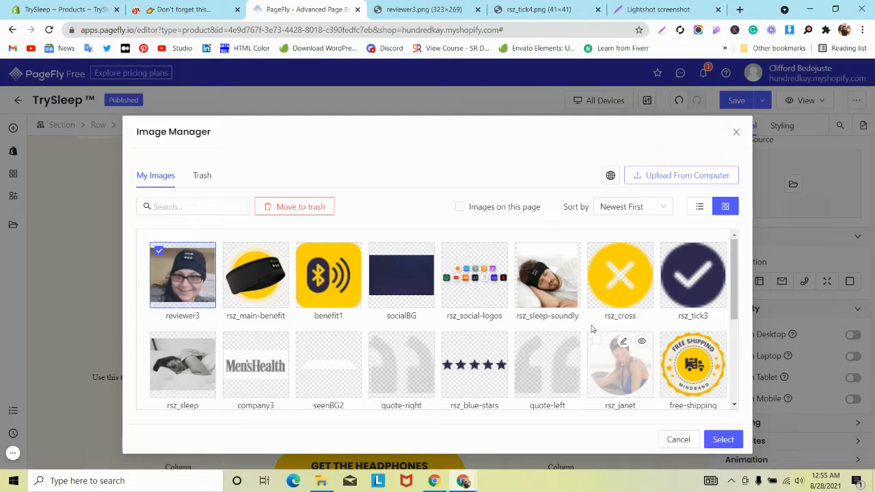
{"action": "left_click", "coordinate": [723, 440]}
{"action": "scroll", "coordinate": [215, 300], "scroll_direction": "down", "scroll_amount": 1}
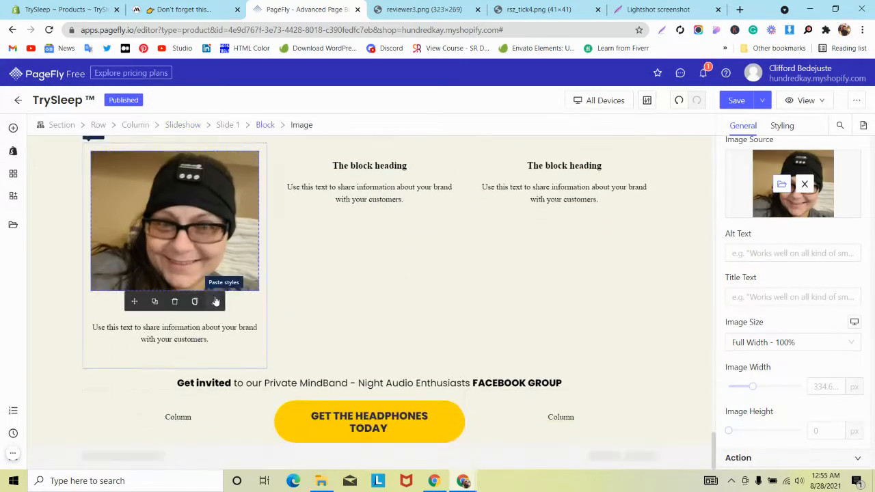
Compare the photo with the mindband.co reviews and duplicate it directly below itself in the first slide's block
{"action": "left_click", "coordinate": [198, 7]}
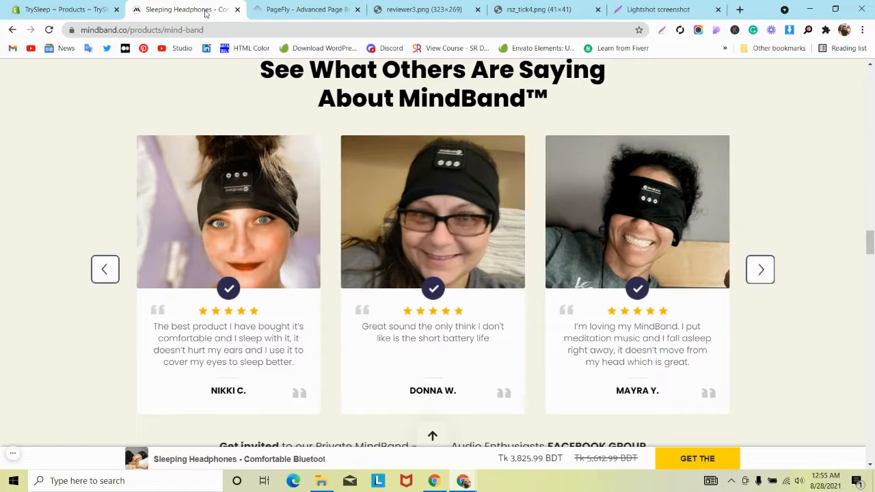
{"action": "left_click", "coordinate": [420, 9]}
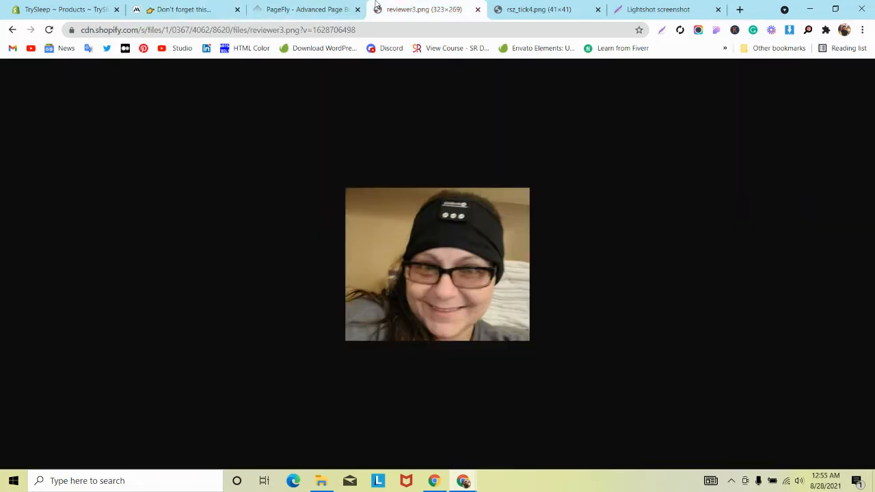
{"action": "left_click", "coordinate": [339, 9]}
{"action": "left_click", "coordinate": [13, 128]}
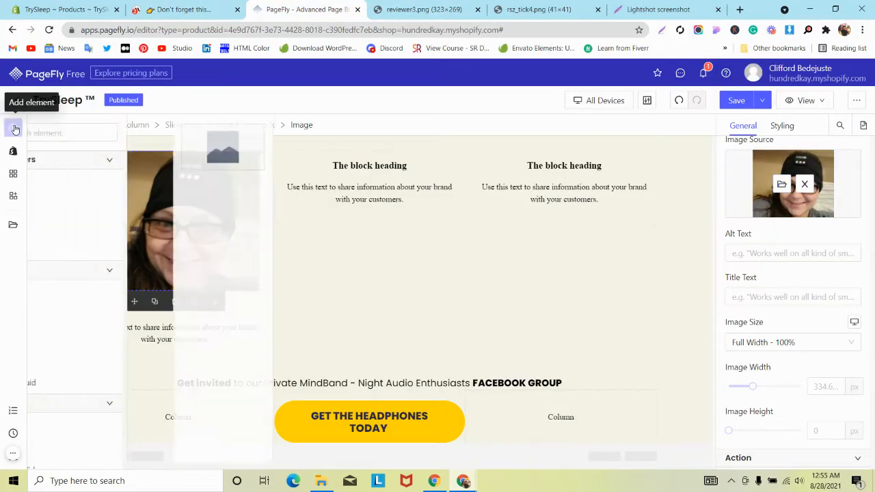
{"action": "type", "text": "im"}
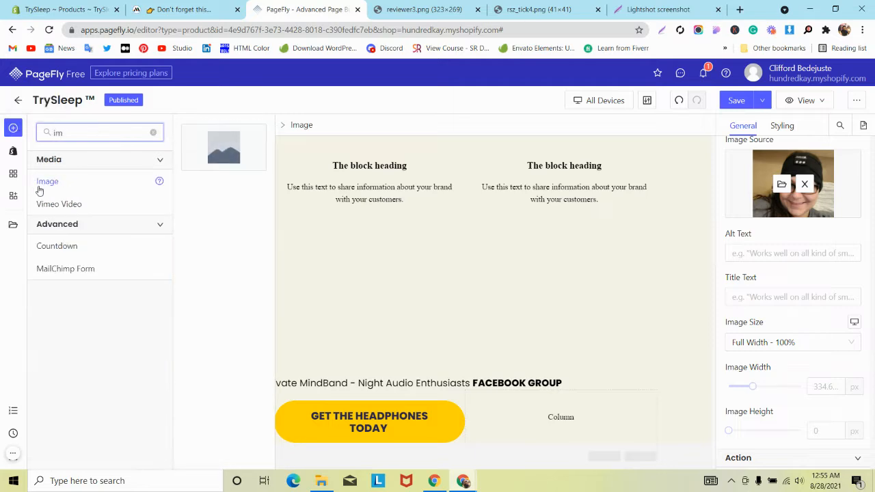
{"action": "left_click_drag", "start_coordinate": [229, 140], "coordinate": [154, 279]}
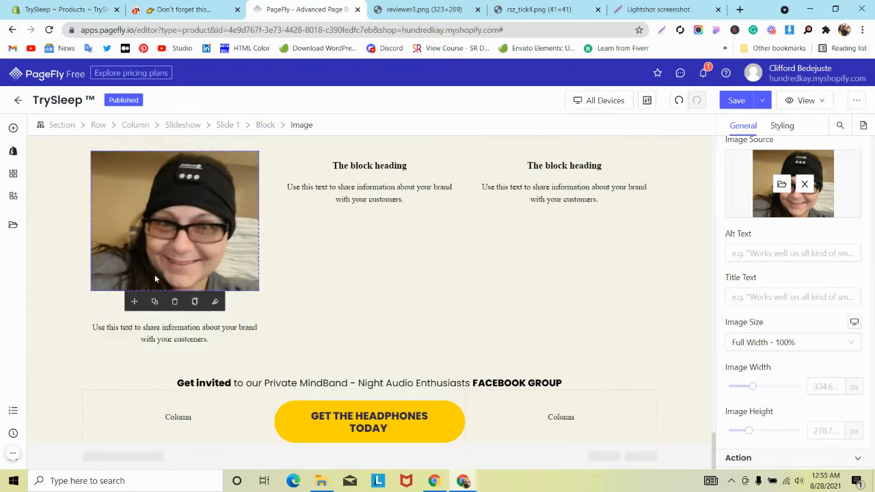
{"action": "left_click", "coordinate": [155, 301]}
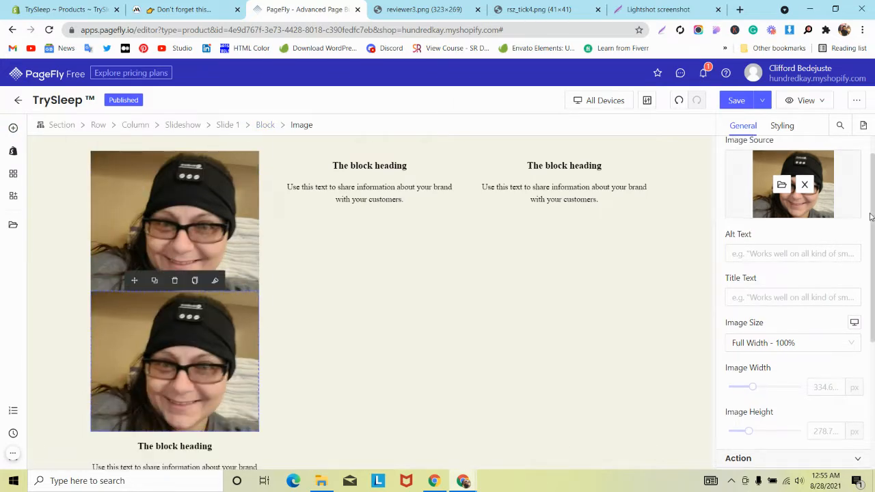
Upload the rsz_tick4 image from the Project folder and use it as the source of the duplicated image
{"action": "left_click", "coordinate": [779, 185]}
{"action": "left_click", "coordinate": [731, 176]}
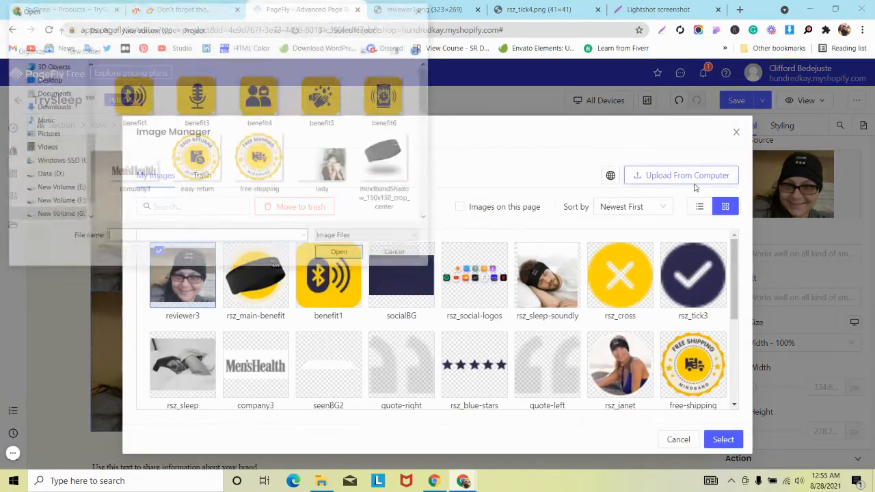
{"action": "scroll", "coordinate": [299, 141], "scroll_direction": "down", "scroll_amount": 5}
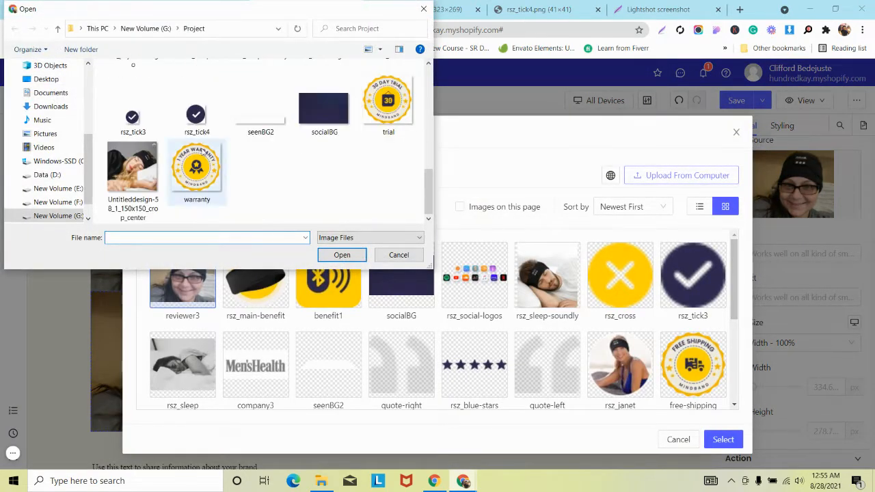
{"action": "left_click", "coordinate": [193, 134]}
{"action": "left_click", "coordinate": [340, 255]}
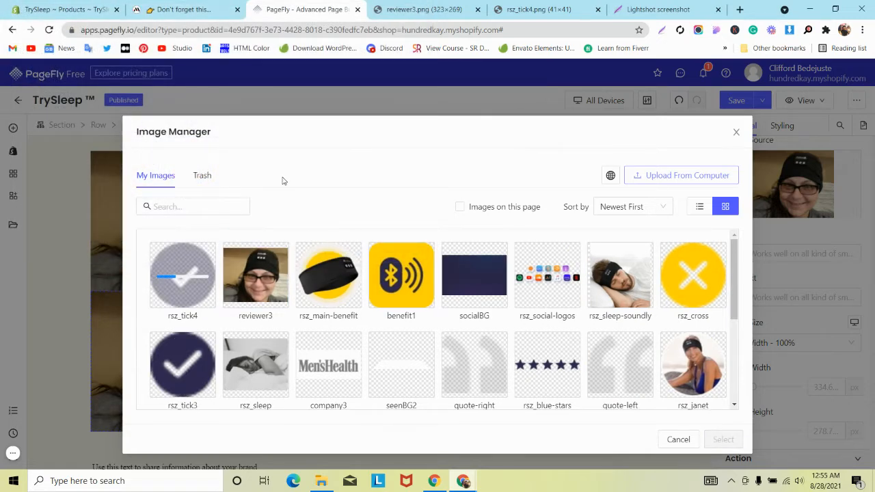
{"action": "left_click", "coordinate": [735, 446]}
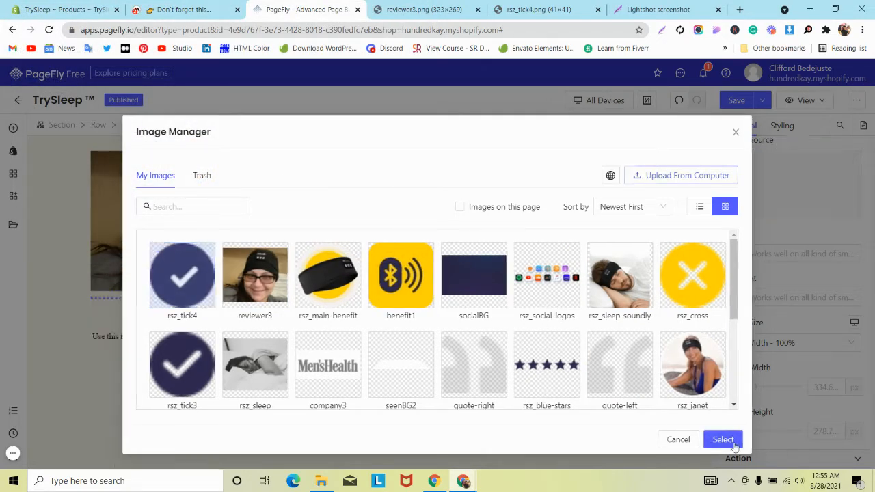
Switch the tick image in the first slide to Custom Size and adjust its width to 41 px
{"action": "scroll", "coordinate": [790, 233], "scroll_direction": "down", "scroll_amount": 1}
{"action": "scroll", "coordinate": [790, 229], "scroll_direction": "down", "scroll_amount": 1}
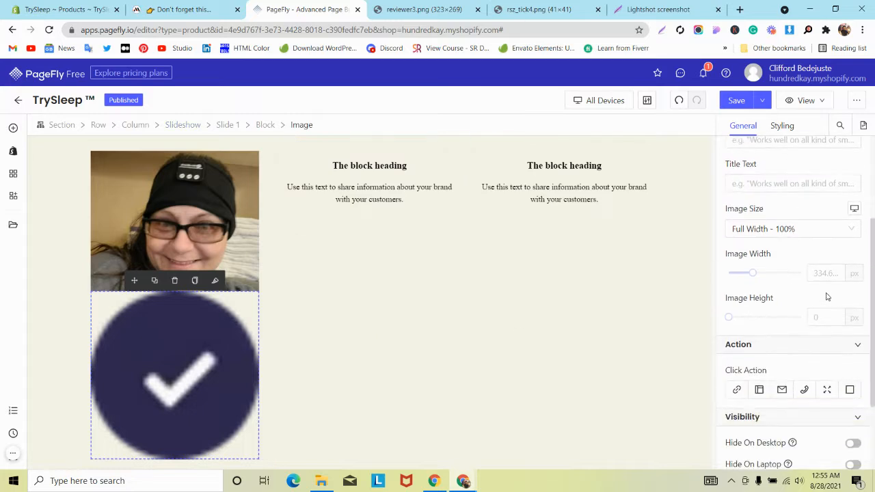
{"action": "type", "text": "15"}
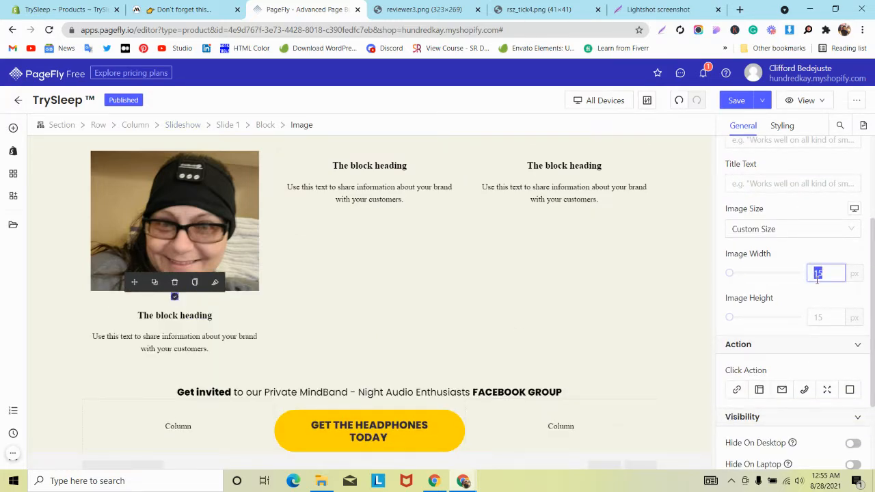
{"action": "type", "text": "35"}
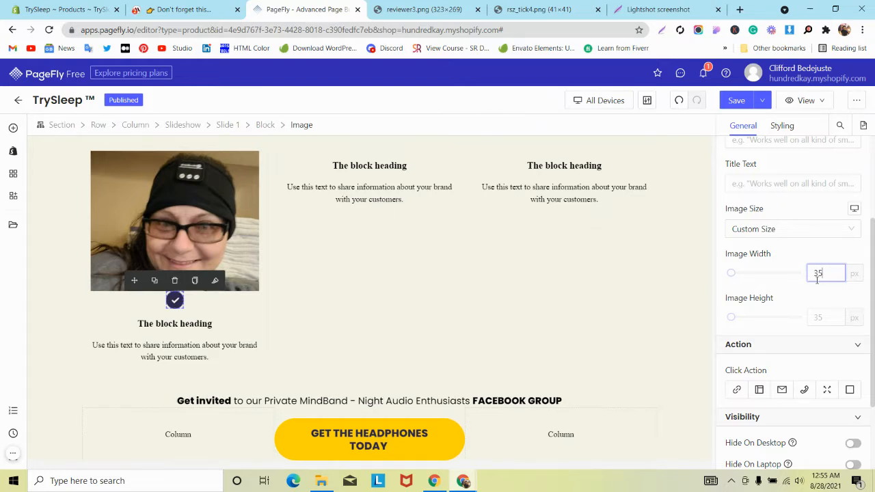
{"action": "key", "text": "Down"}
{"action": "key", "text": "Down"}
{"action": "key", "text": "Up"}
{"action": "key", "text": "Up"}
{"action": "key", "text": "Up"}
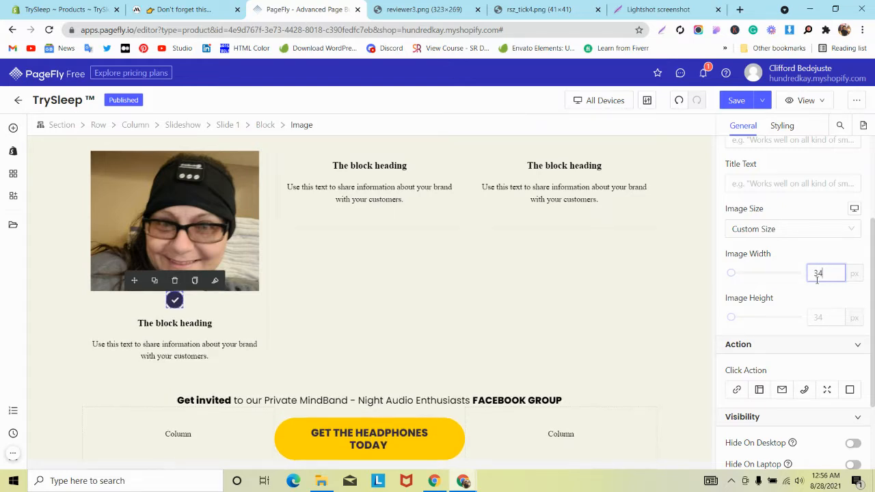
{"action": "key", "text": "Up"}
{"action": "key", "text": "Up"}
{"action": "key", "text": "Up"}
{"action": "key", "text": "Up"}
{"action": "key", "text": "Up"}
{"action": "key", "text": "Up"}
{"action": "key", "text": "Up"}
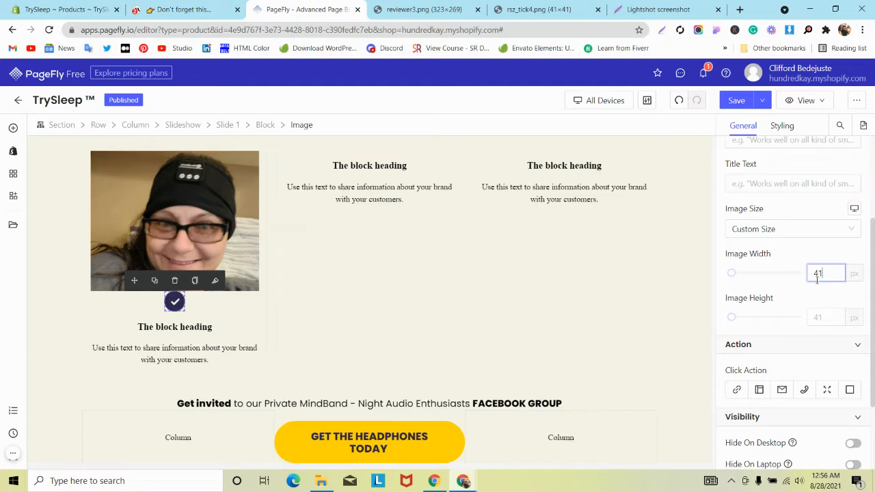
Inspect the size and positioning of the tick badge over the review photos in the desktop layout of mindband.co
{"action": "left_click", "coordinate": [231, 7]}
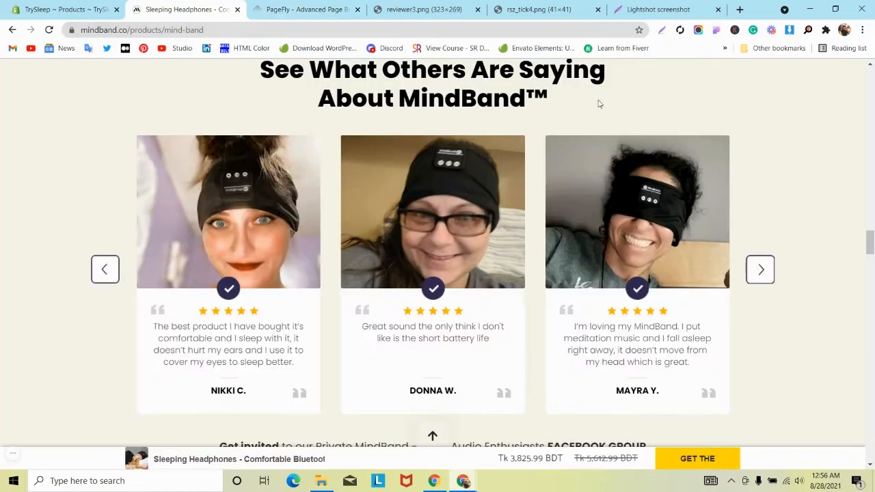
{"action": "right_click", "coordinate": [748, 177]}
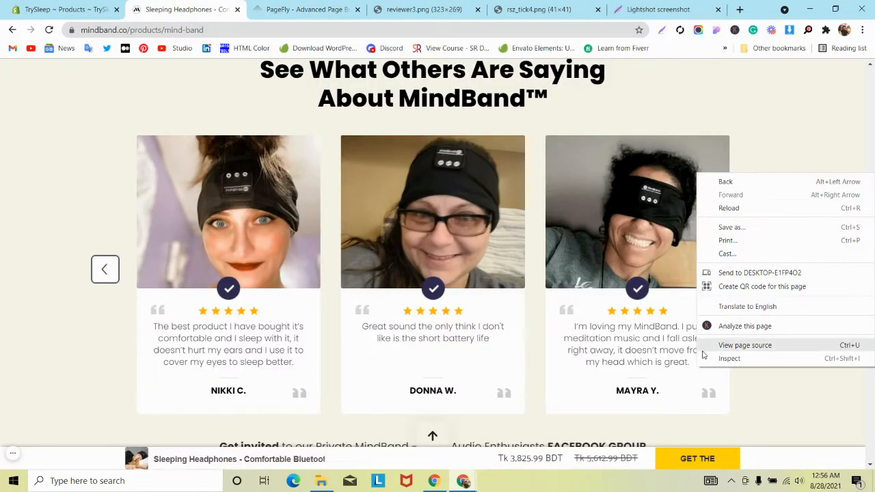
{"action": "left_click", "coordinate": [711, 357]}
{"action": "scroll", "coordinate": [321, 168], "scroll_direction": "down", "scroll_amount": 8}
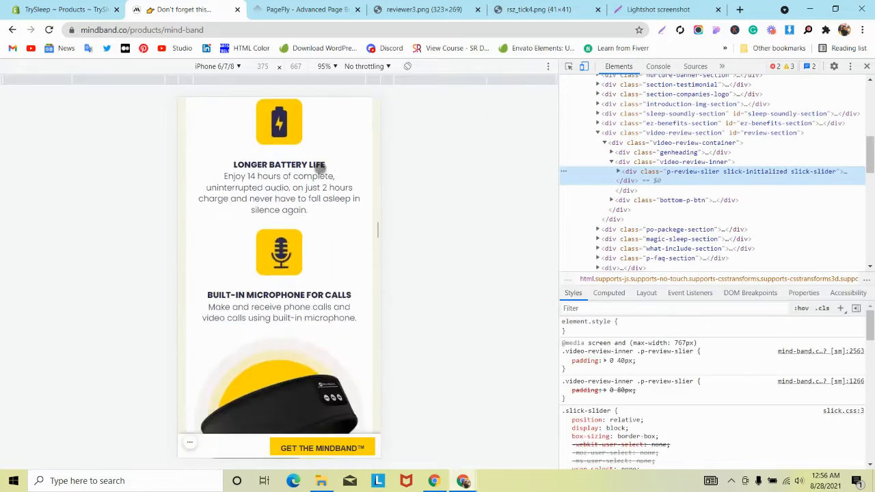
{"action": "left_click", "coordinate": [851, 67]}
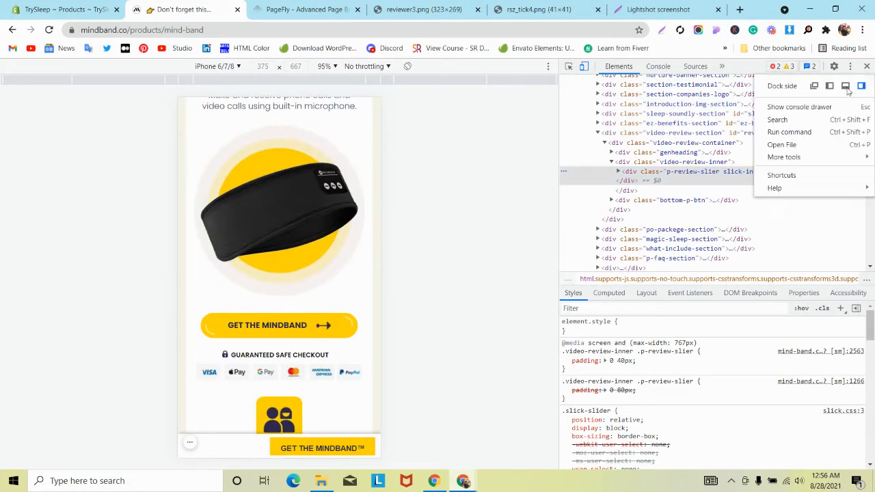
{"action": "left_click", "coordinate": [846, 85]}
{"action": "left_click", "coordinate": [25, 229]}
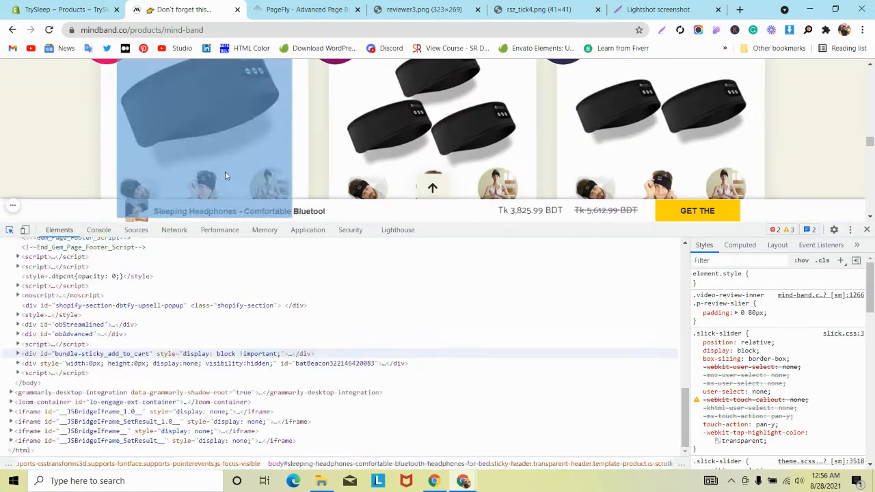
{"action": "scroll", "coordinate": [226, 176], "scroll_direction": "down", "scroll_amount": 3}
{"action": "scroll", "coordinate": [226, 175], "scroll_direction": "up", "scroll_amount": 6}
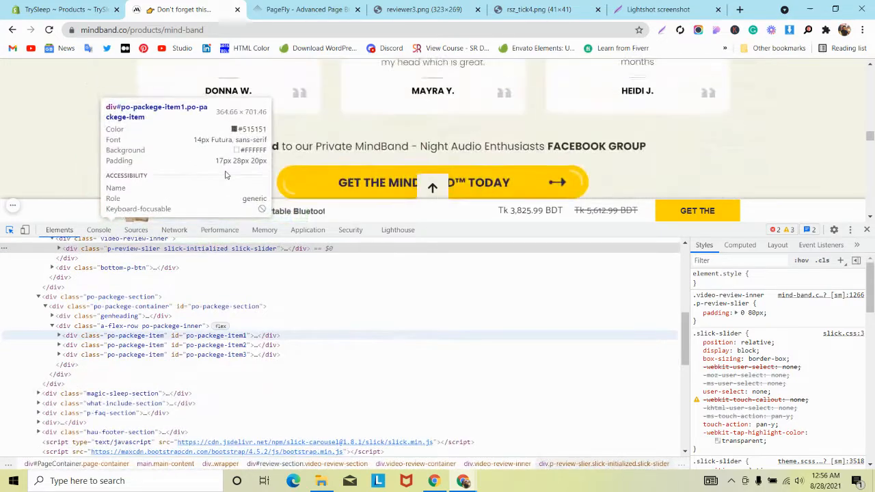
{"action": "scroll", "coordinate": [227, 176], "scroll_direction": "up", "scroll_amount": 2}
{"action": "left_click", "coordinate": [230, 102]}
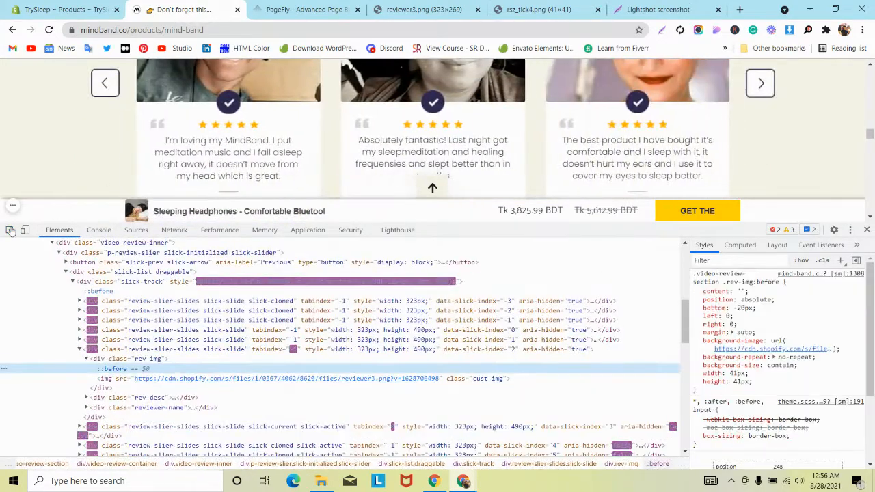
{"action": "left_click", "coordinate": [10, 231]}
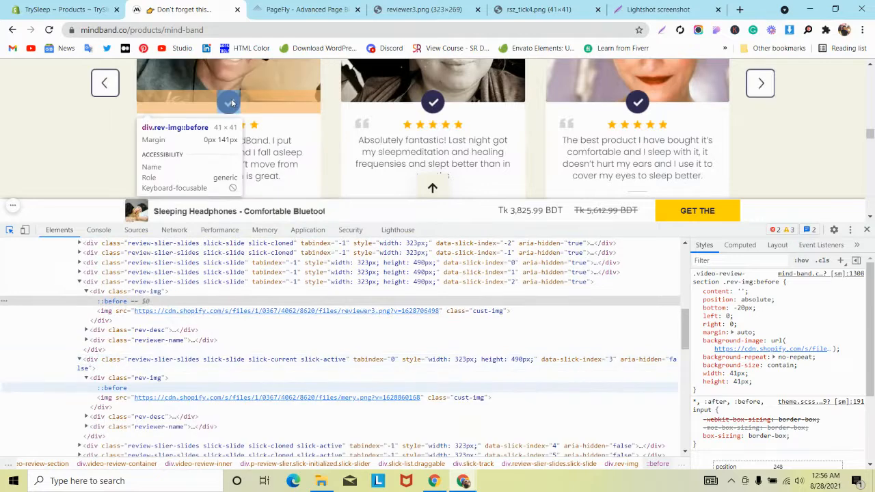
Return to the PageFly editor and correct the tick image's width to 41 px
{"action": "left_click", "coordinate": [320, 7]}
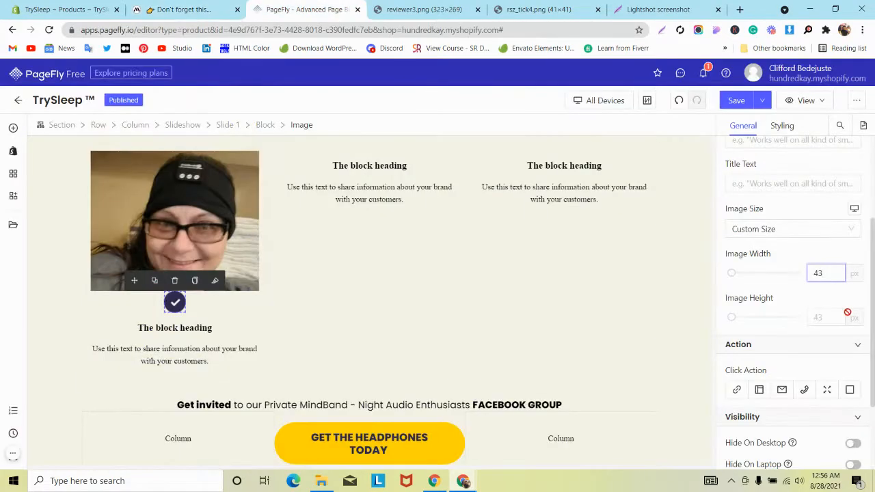
{"action": "key", "text": "BackSpace"}
{"action": "type", "text": "1"}
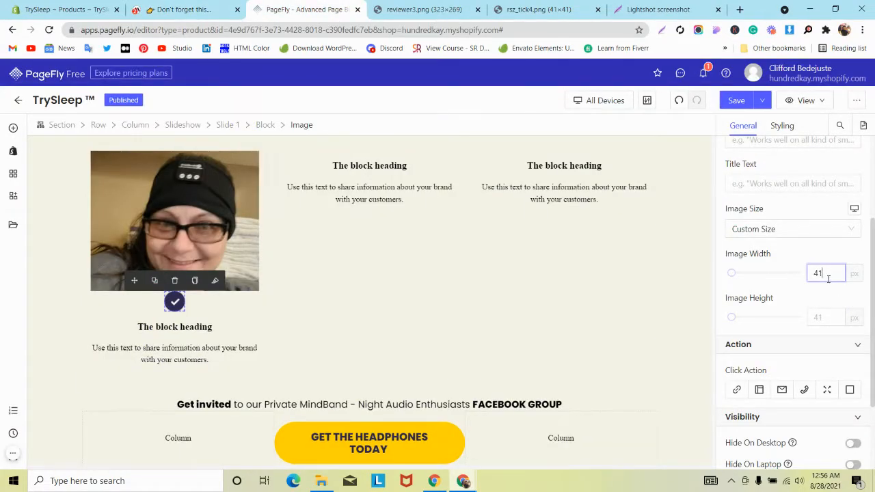
Set the tick image's top margin to -24 px and its other margins to 0 px so it overlaps the photo
{"action": "left_click", "coordinate": [781, 126]}
{"action": "type", "text": "-1"}
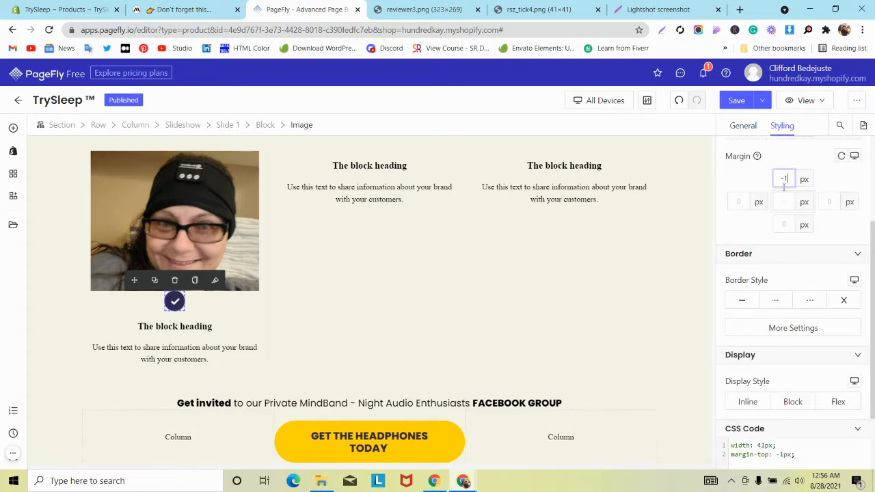
{"action": "key", "text": "BackSpace"}
{"action": "type", "text": "23"}
{"action": "scroll", "coordinate": [784, 191], "scroll_direction": "down", "scroll_amount": 1}
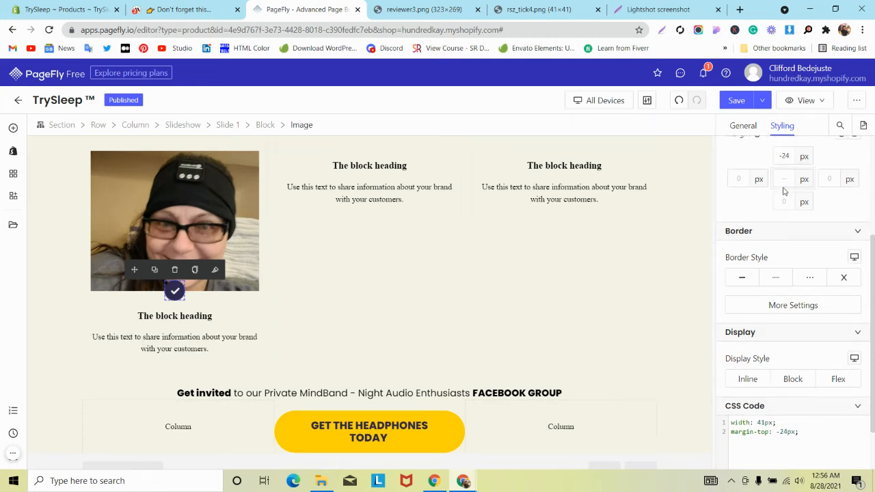
{"action": "type", "text": "-1"}
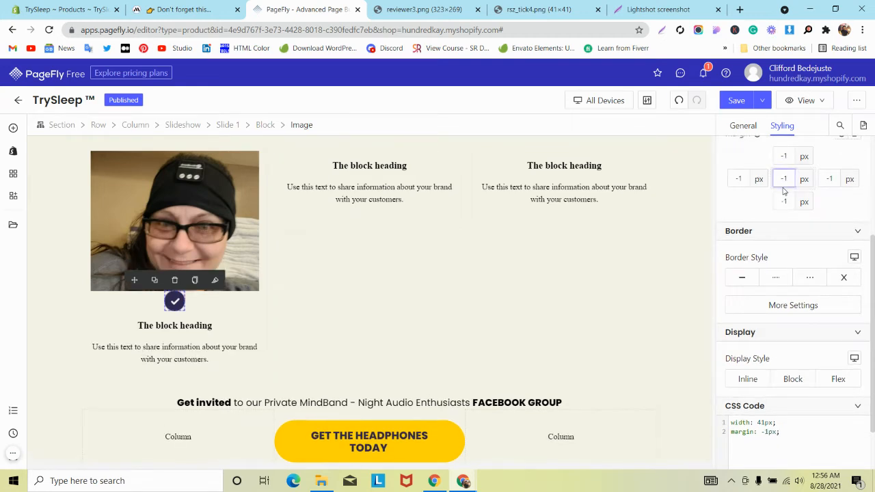
{"action": "type", "text": "0"}
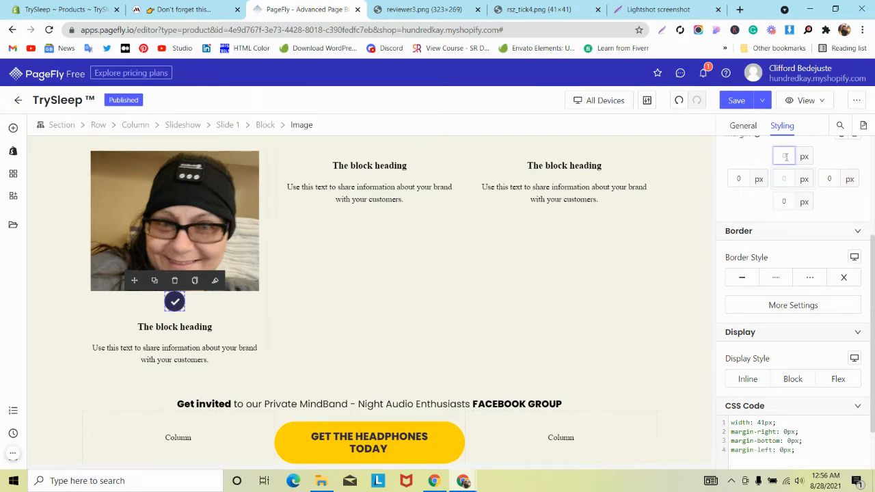
{"action": "type", "text": "-24"}
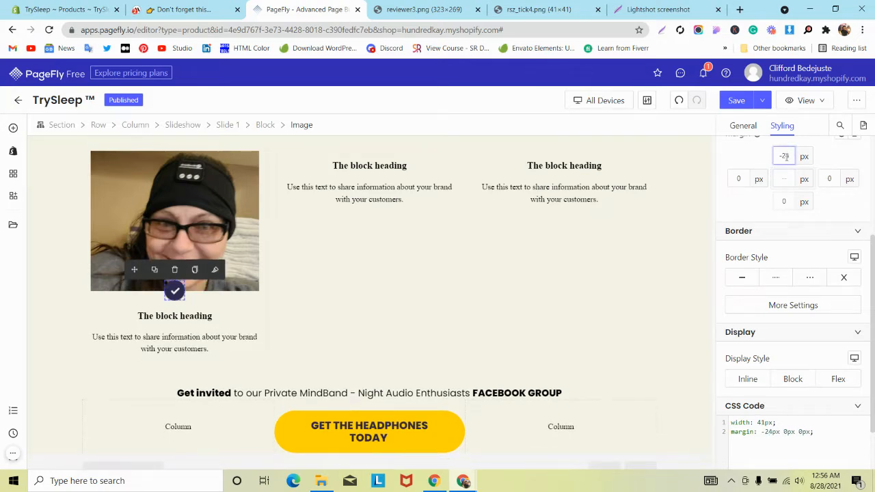
Set the first slide's tick image top margin to -25 px
{"action": "key", "text": "Down"}
{"action": "scroll", "coordinate": [239, 240], "scroll_direction": "up", "scroll_amount": 3}
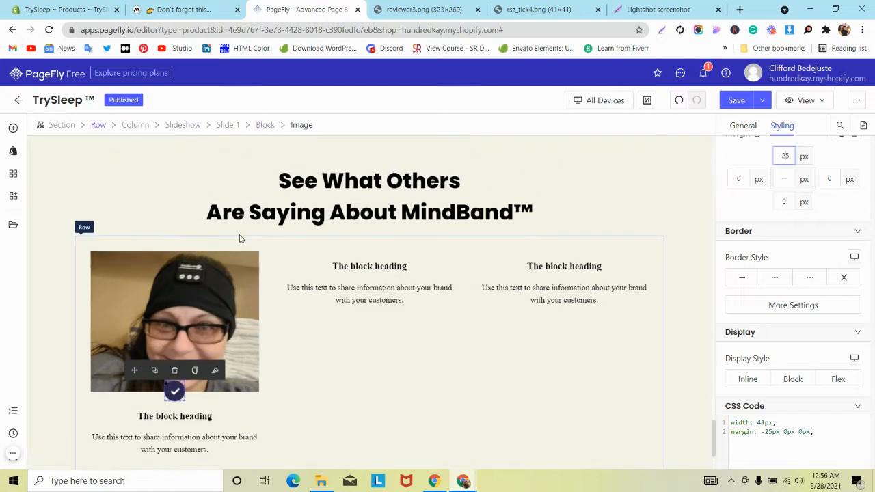
Switch to mindband.co and copy the "I'm loving my MindBand" review text from the page's inspected source
{"action": "left_click", "coordinate": [181, 9]}
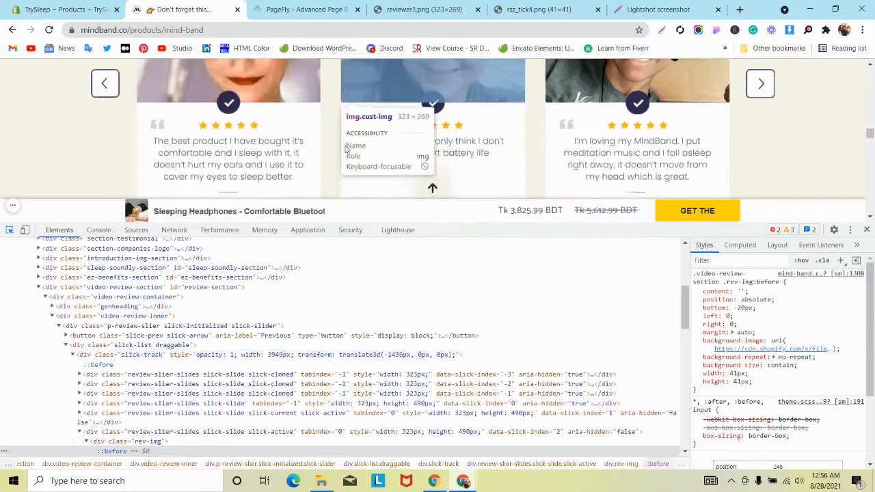
{"action": "scroll", "coordinate": [431, 123], "scroll_direction": "down", "scroll_amount": 3}
{"action": "scroll", "coordinate": [479, 370], "scroll_direction": "up", "scroll_amount": 6}
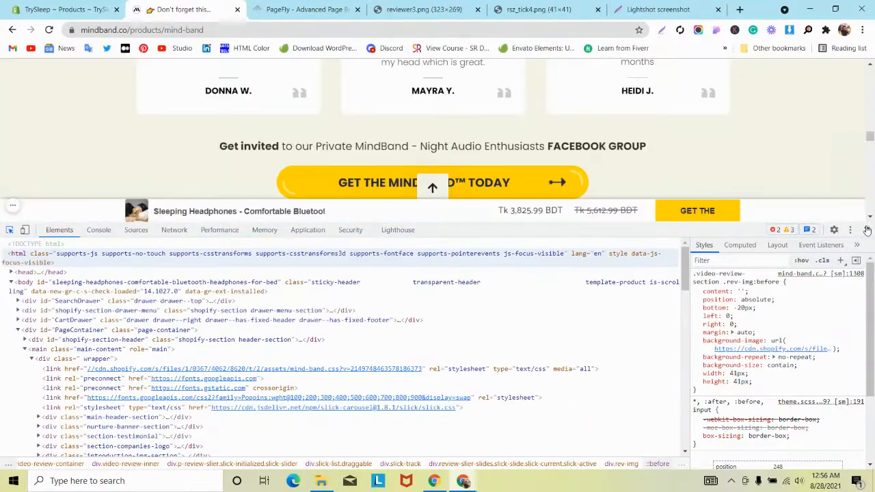
{"action": "left_click", "coordinate": [867, 230]}
{"action": "scroll", "coordinate": [456, 263], "scroll_direction": "up", "scroll_amount": 2}
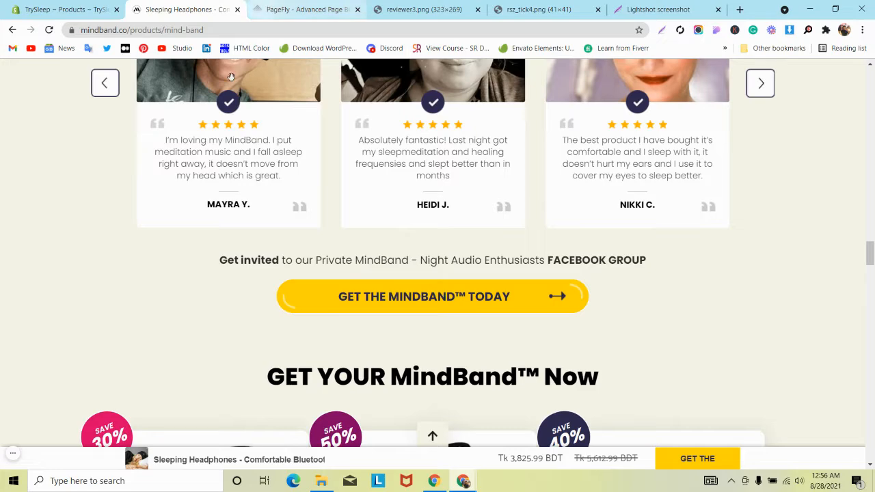
{"action": "right_click", "coordinate": [196, 181]}
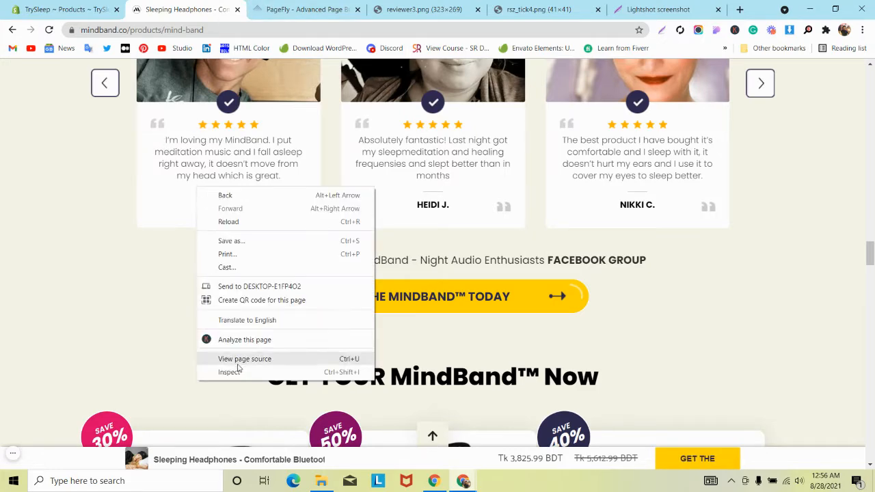
{"action": "left_click", "coordinate": [237, 371]}
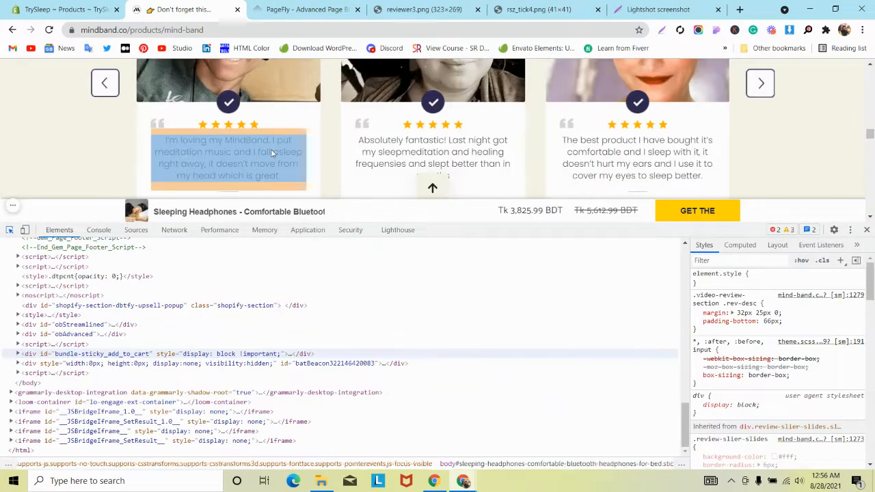
{"action": "left_click", "coordinate": [93, 355]}
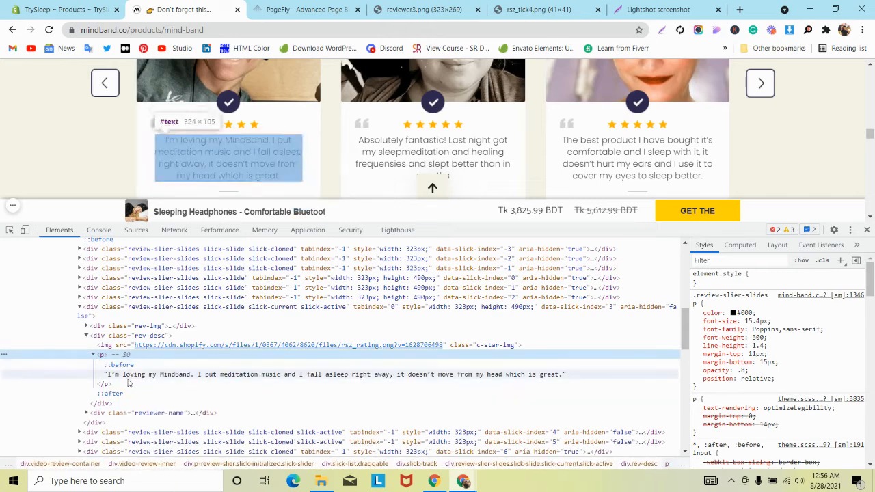
{"action": "double_click", "coordinate": [127, 374]}
{"action": "key", "text": "ctrl+c"}
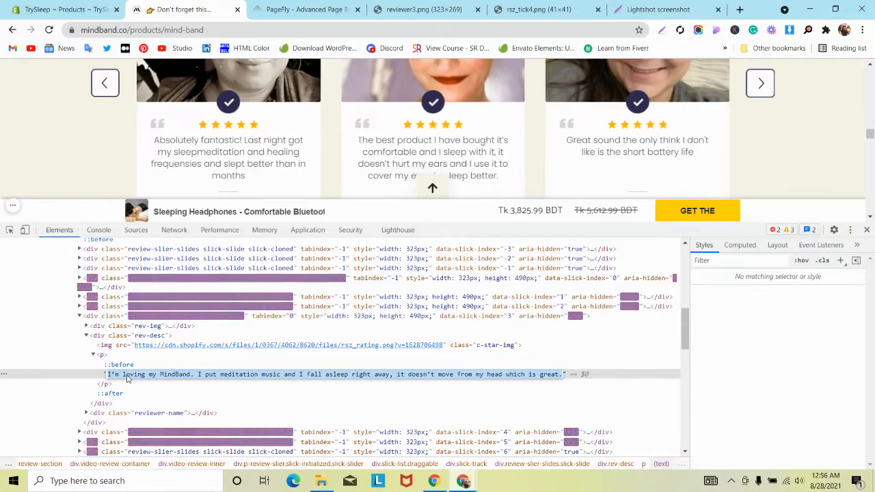
Return to the PageFly editor and replace the first slide's placeholder paragraph with the copied "I'm loving my MindBand" review text
{"action": "left_click", "coordinate": [309, 10]}
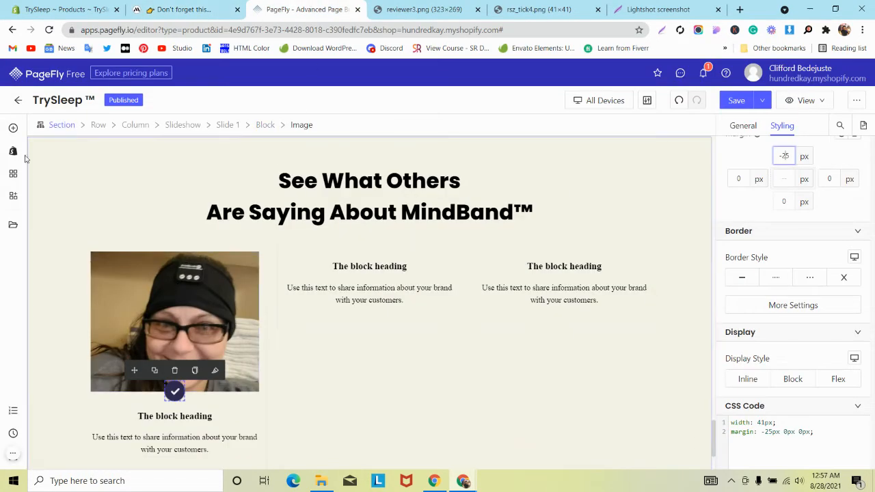
{"action": "left_click", "coordinate": [13, 128]}
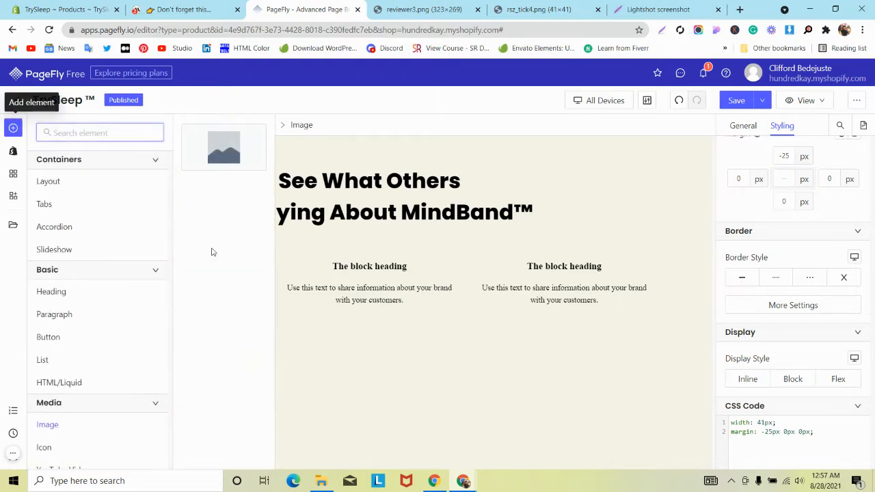
{"action": "scroll", "coordinate": [164, 369], "scroll_direction": "down", "scroll_amount": 2}
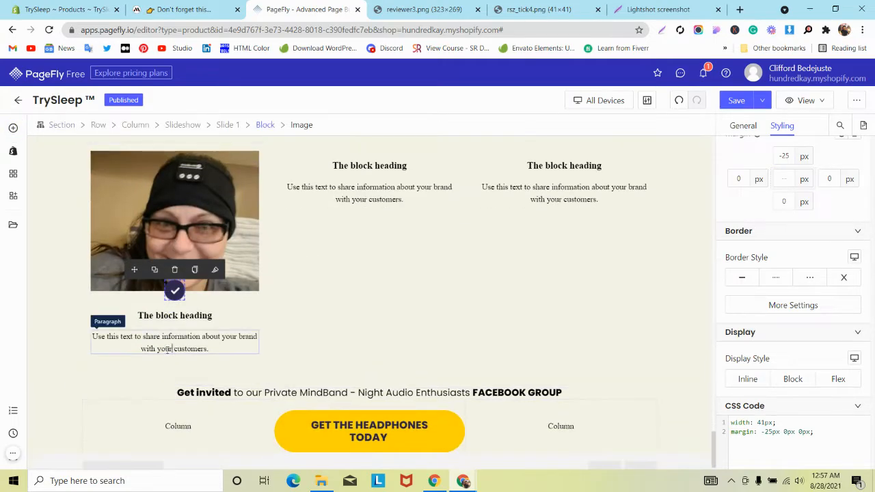
{"action": "left_click", "coordinate": [168, 350]}
{"action": "left_click", "coordinate": [744, 130]}
{"action": "left_click", "coordinate": [753, 212]}
{"action": "key", "text": "ctrl+a"}
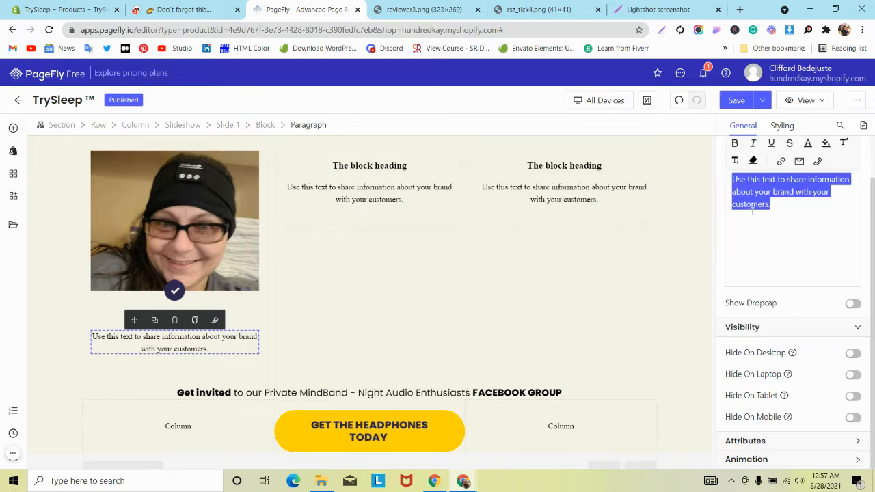
{"action": "key", "text": "ctrl+v"}
Copy the styles of the "Phone alarm will be heard" paragraph and apply them to the first slide's review paragraph
{"action": "scroll", "coordinate": [537, 201], "scroll_direction": "up", "scroll_amount": 5}
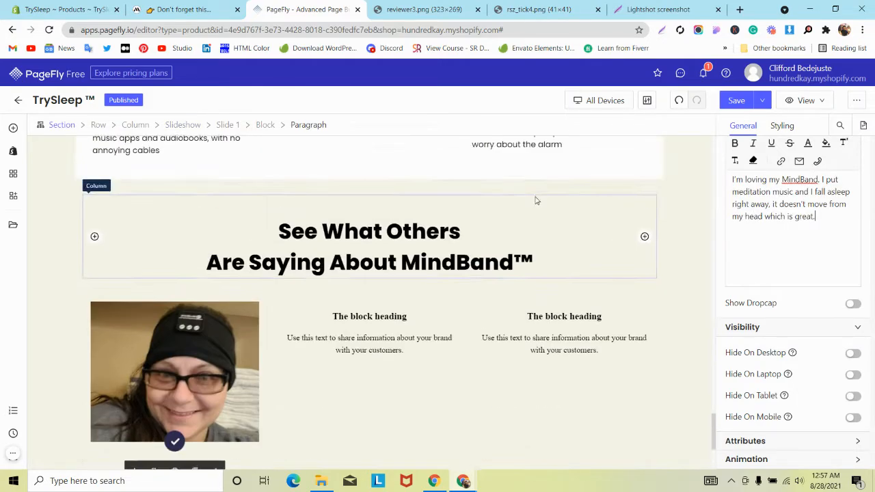
{"action": "left_click", "coordinate": [531, 233]}
{"action": "left_click", "coordinate": [588, 203]}
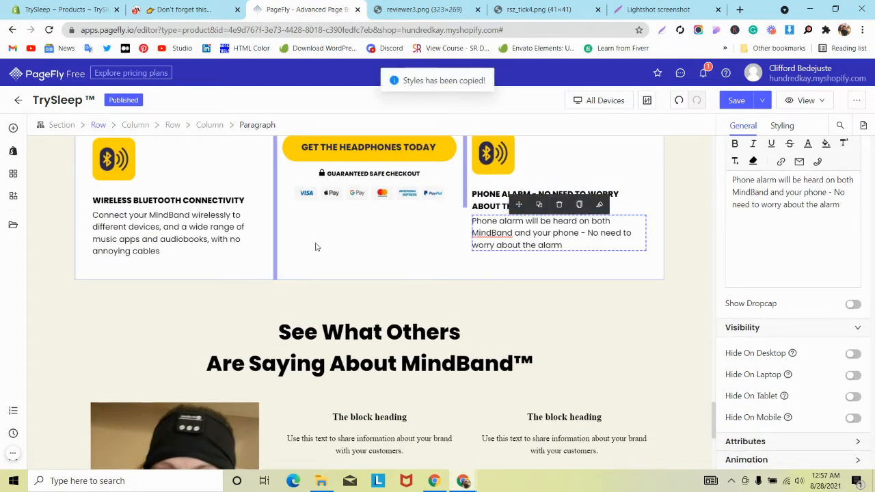
{"action": "scroll", "coordinate": [290, 264], "scroll_direction": "down", "scroll_amount": 3}
{"action": "scroll", "coordinate": [289, 264], "scroll_direction": "down", "scroll_amount": 1}
{"action": "left_click", "coordinate": [194, 323]}
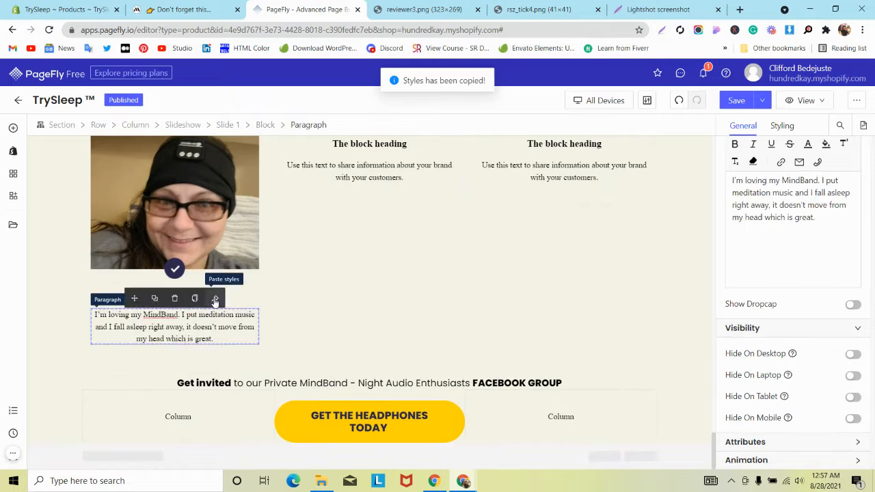
{"action": "left_click", "coordinate": [216, 299]}
Centre-align the first slide's review text and delete the block heading above it
{"action": "left_click", "coordinate": [782, 128]}
{"action": "scroll", "coordinate": [763, 267], "scroll_direction": "down", "scroll_amount": 4}
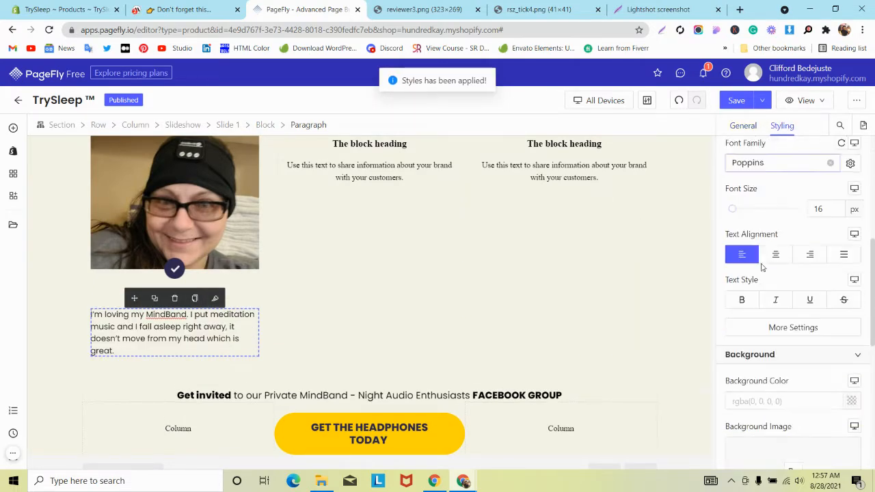
{"action": "left_click", "coordinate": [777, 241]}
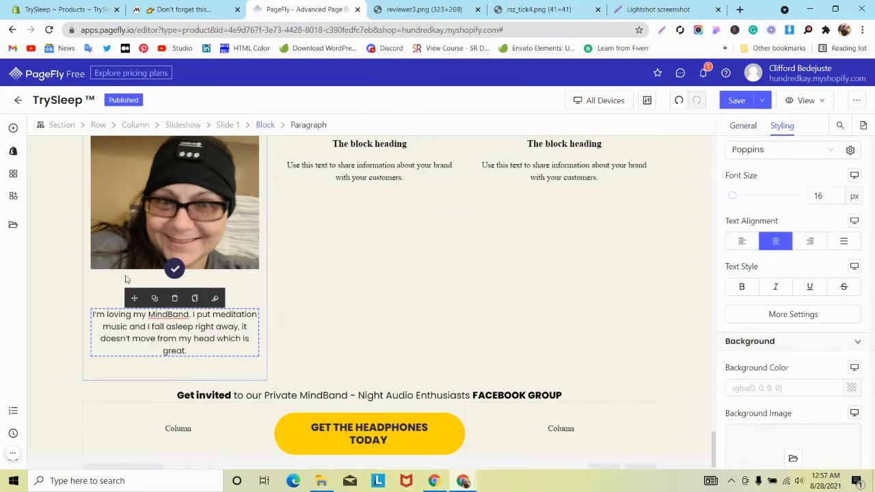
{"action": "left_click", "coordinate": [158, 294]}
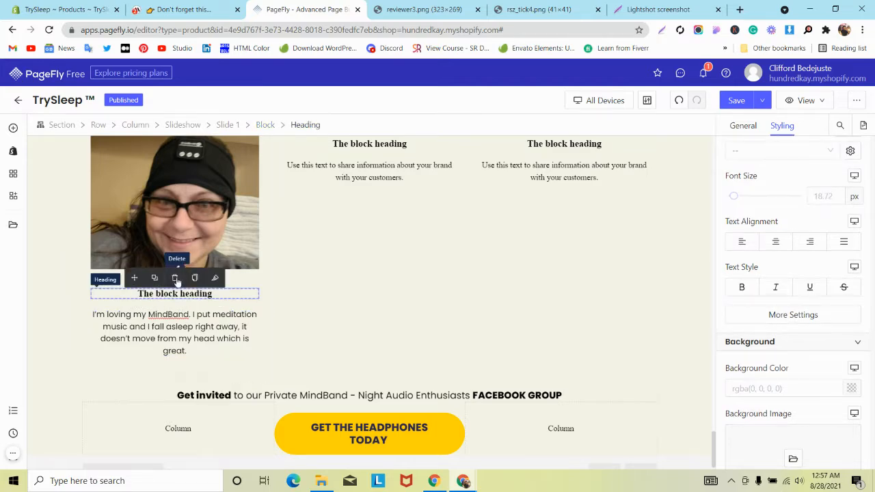
{"action": "left_click", "coordinate": [176, 279]}
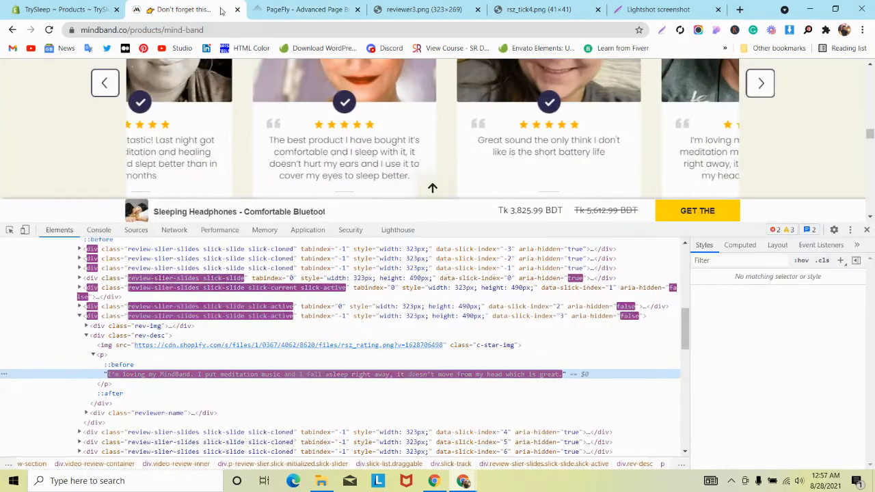
Widen the column holding the GET THE HEADPHONES TODAY button on both sides so its label fits on one line
{"action": "left_click", "coordinate": [183, 9]}
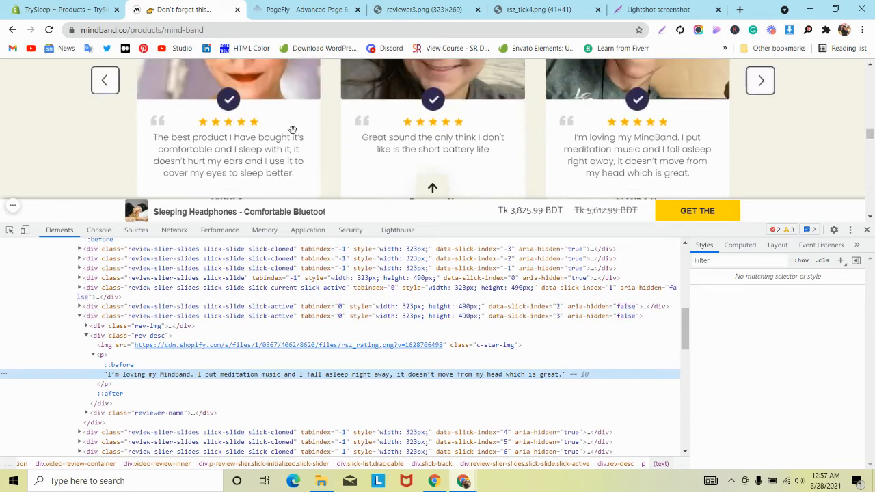
{"action": "left_click", "coordinate": [323, 7]}
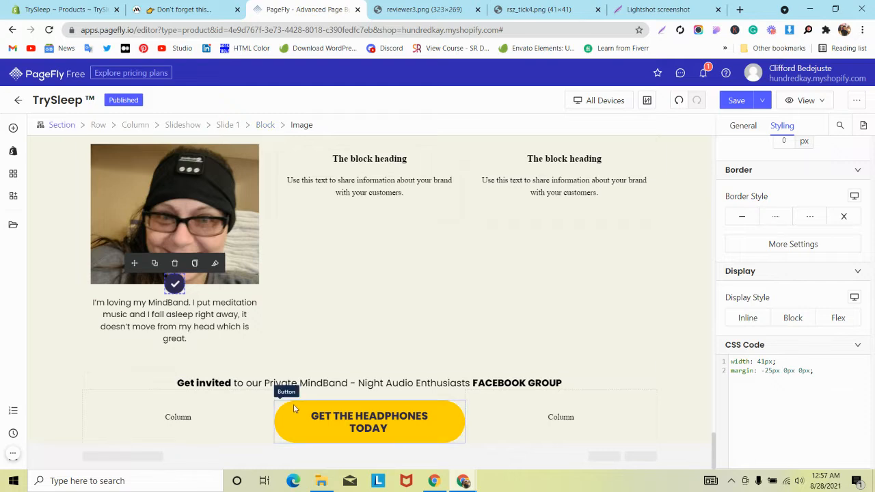
{"action": "left_click_drag", "start_coordinate": [274, 407], "coordinate": [227, 407]}
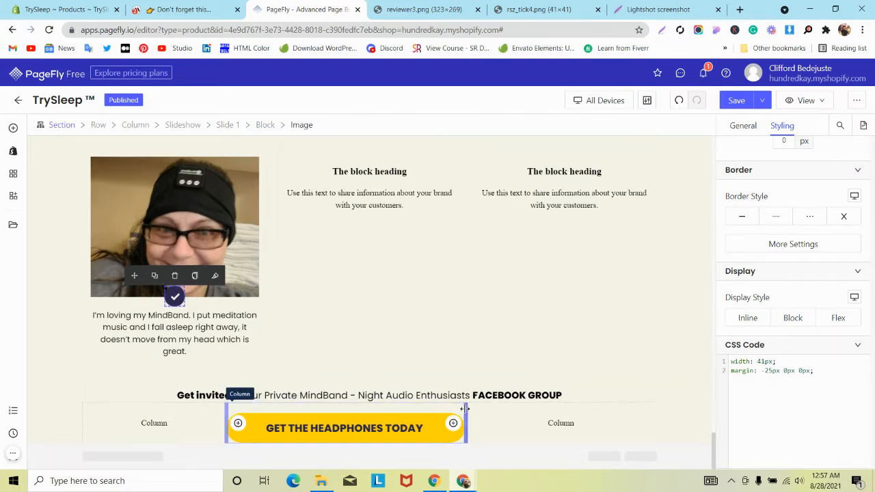
{"action": "left_click_drag", "start_coordinate": [490, 416], "coordinate": [524, 417]}
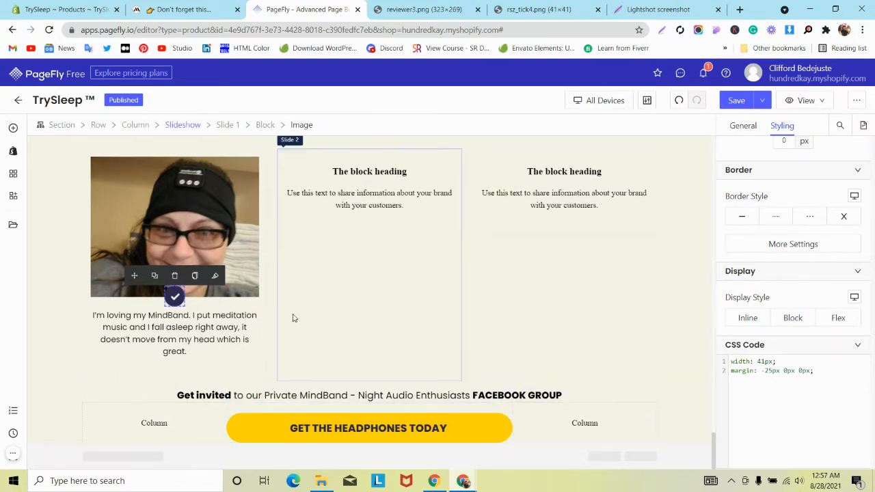
{"action": "left_click", "coordinate": [50, 398]}
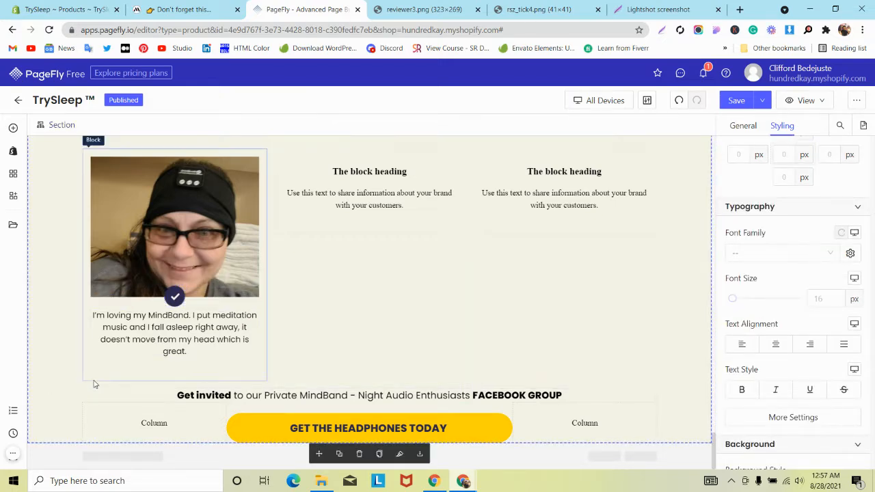
Check the review cards on mindband.co, then give Slide 1 in the PageFly editor a white background, rgb(255, 255, 255)
{"action": "left_click", "coordinate": [181, 9]}
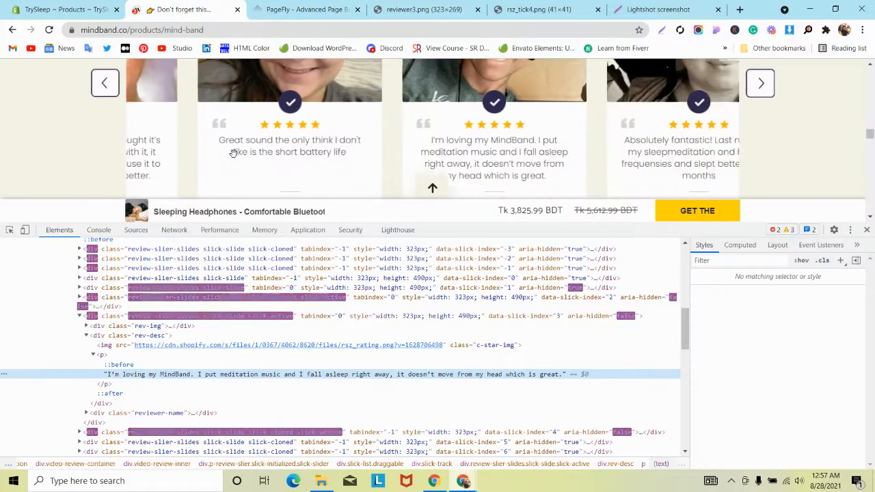
{"action": "scroll", "coordinate": [233, 153], "scroll_direction": "down", "scroll_amount": 5}
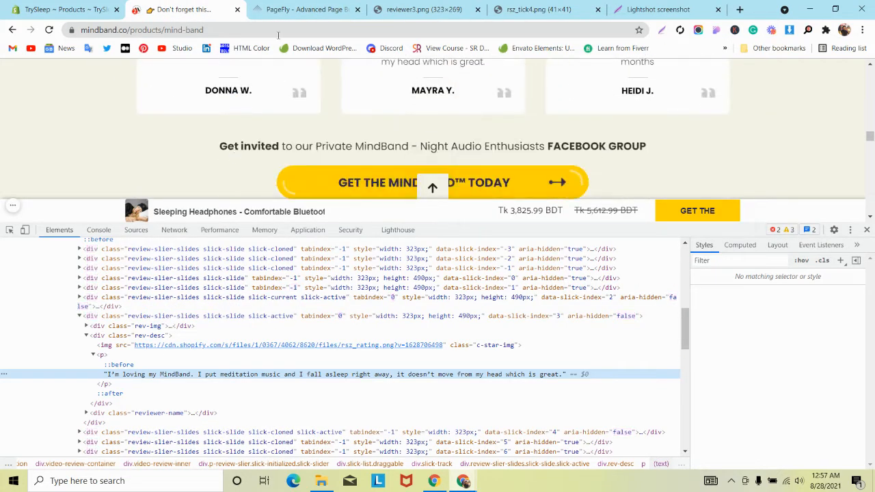
{"action": "left_click", "coordinate": [296, 9]}
{"action": "left_click", "coordinate": [198, 180]}
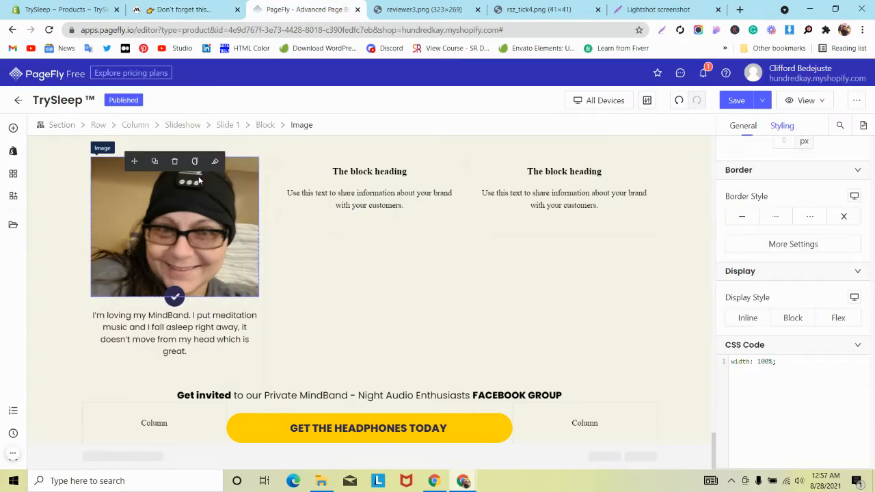
{"action": "left_click", "coordinate": [224, 125]}
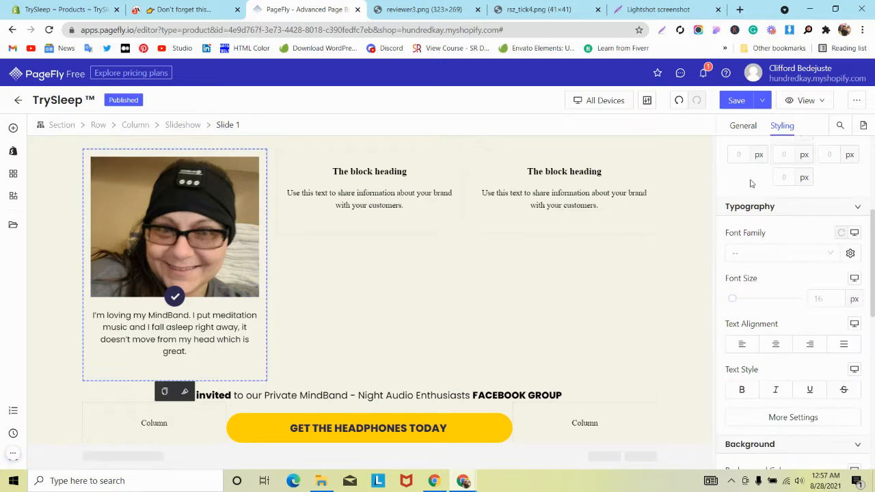
{"action": "scroll", "coordinate": [827, 198], "scroll_direction": "down", "scroll_amount": 1}
{"action": "scroll", "coordinate": [819, 203], "scroll_direction": "up", "scroll_amount": 1}
{"action": "scroll", "coordinate": [819, 206], "scroll_direction": "down", "scroll_amount": 4}
{"action": "left_click", "coordinate": [852, 207]}
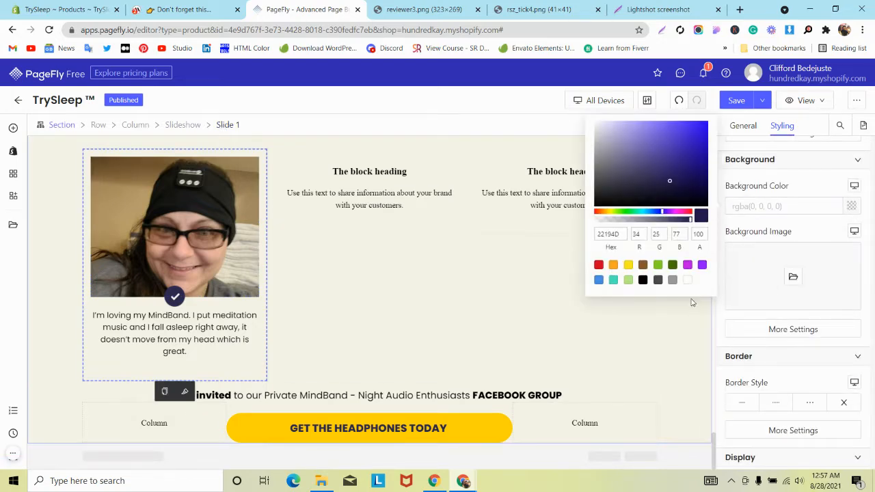
{"action": "left_click", "coordinate": [690, 282]}
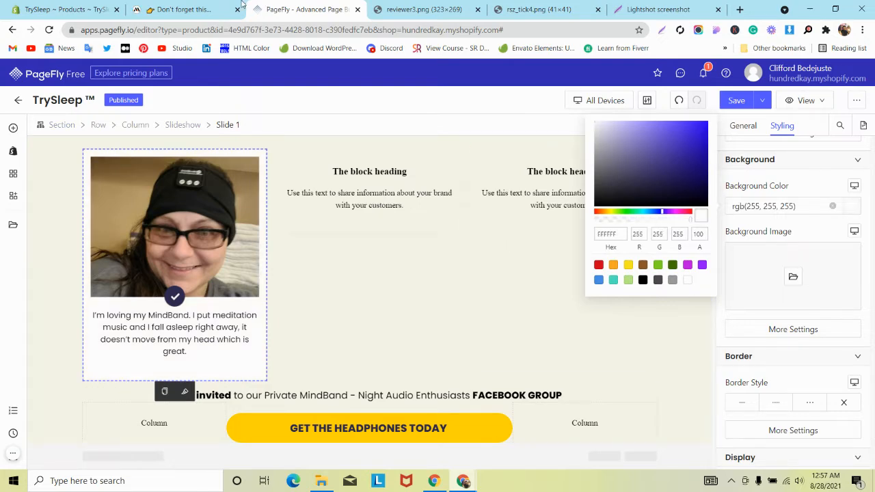
Compare with the mindband.co photos and set the padding of Slide 1's block to 0 px on all sides
{"action": "left_click", "coordinate": [224, 8]}
{"action": "scroll", "coordinate": [254, 117], "scroll_direction": "up", "scroll_amount": 4}
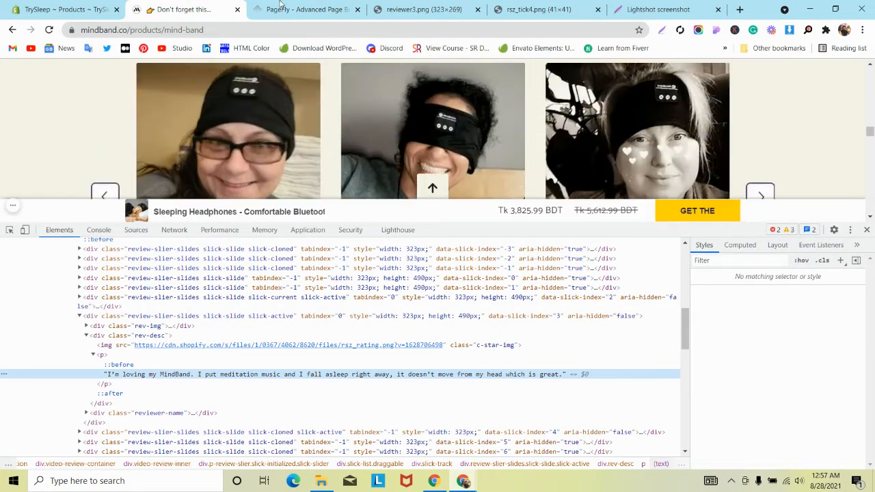
{"action": "left_click", "coordinate": [280, 5]}
{"action": "scroll", "coordinate": [830, 207], "scroll_direction": "up", "scroll_amount": 5}
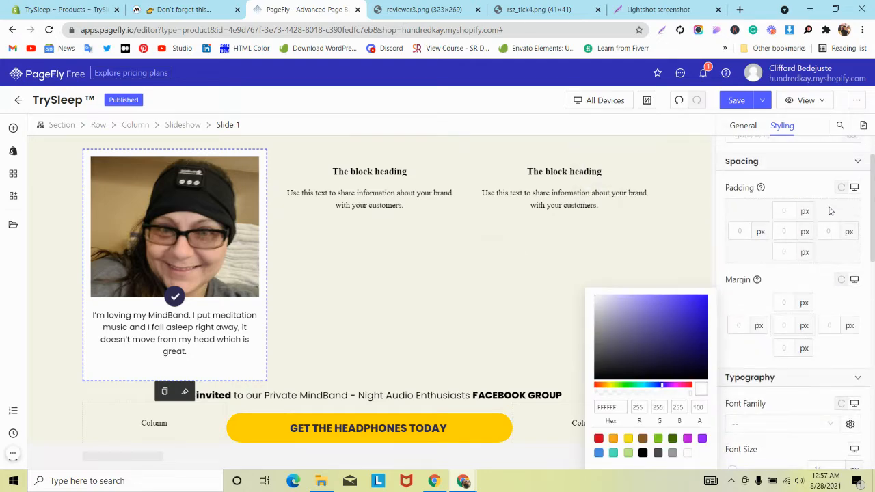
{"action": "left_click", "coordinate": [247, 211]}
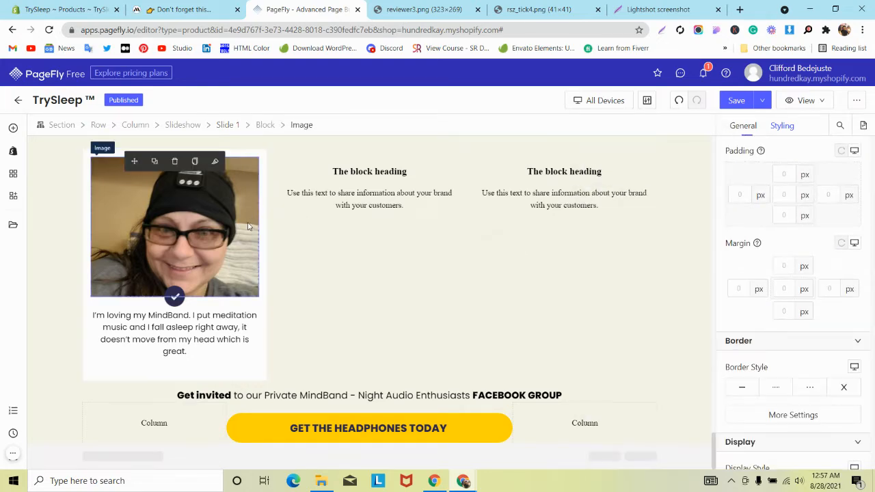
{"action": "left_click", "coordinate": [266, 125]}
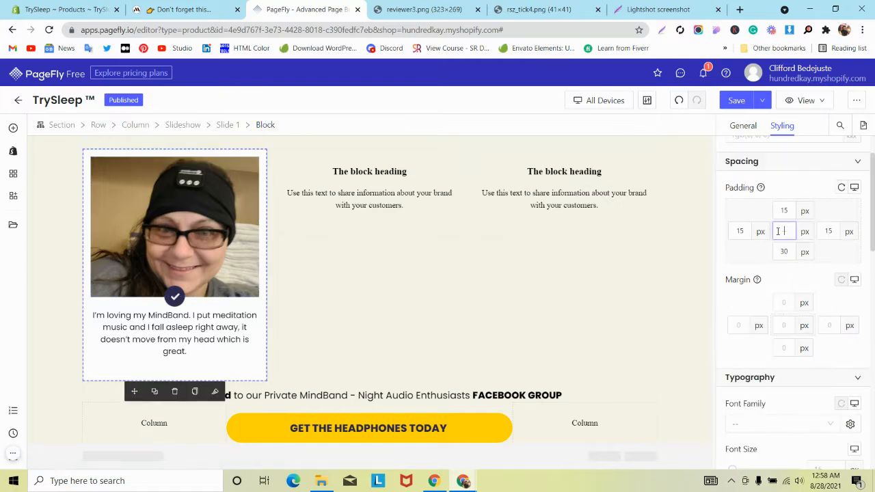
{"action": "type", "text": "0"}
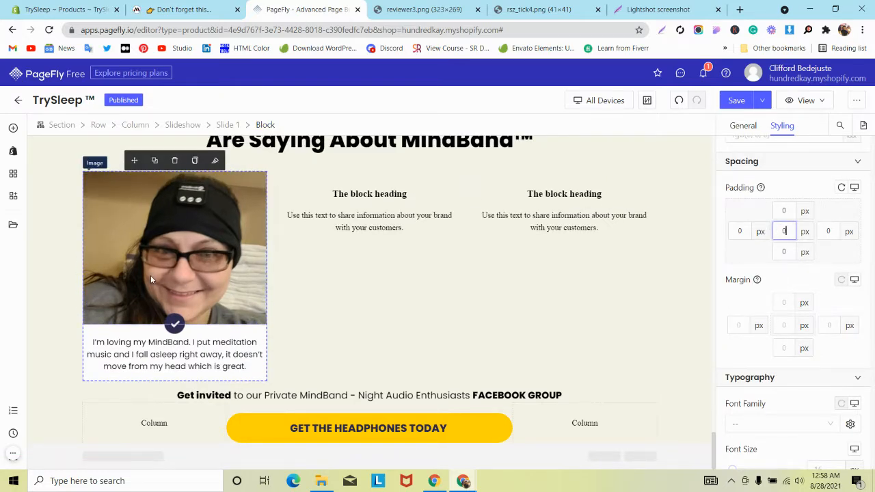
Check the lower part of the review cards on mindband.co, then add the saved Product Section beneath the reviews section in the PageFly editor
{"action": "key", "text": "ctrl+shift+Tab"}
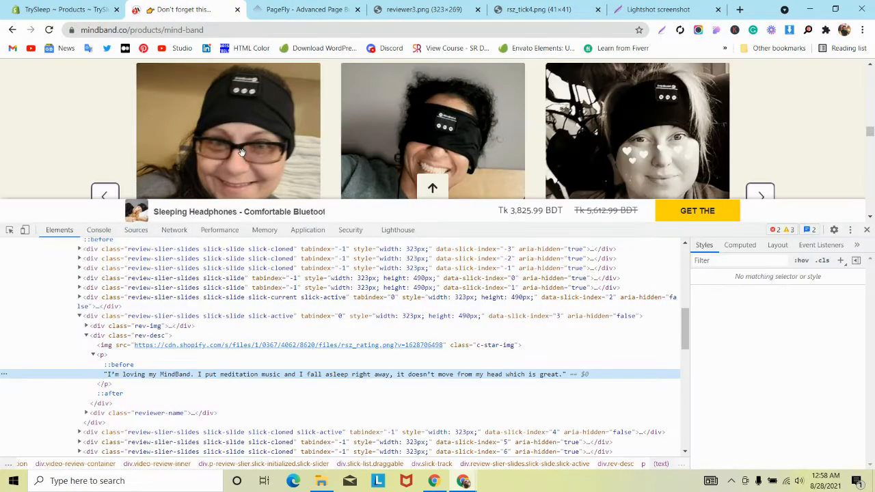
{"action": "scroll", "coordinate": [249, 147], "scroll_direction": "down", "scroll_amount": 3}
{"action": "scroll", "coordinate": [260, 142], "scroll_direction": "up", "scroll_amount": 1}
{"action": "scroll", "coordinate": [191, 132], "scroll_direction": "down", "scroll_amount": 1}
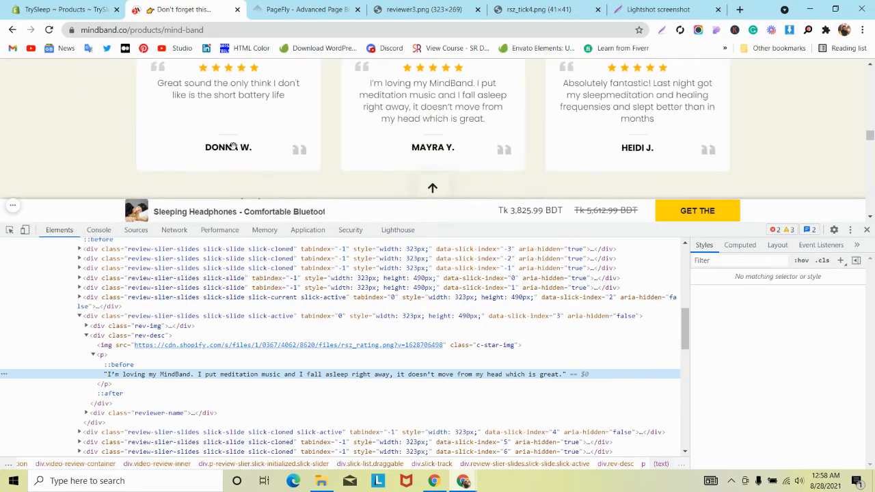
{"action": "left_click", "coordinate": [283, 5]}
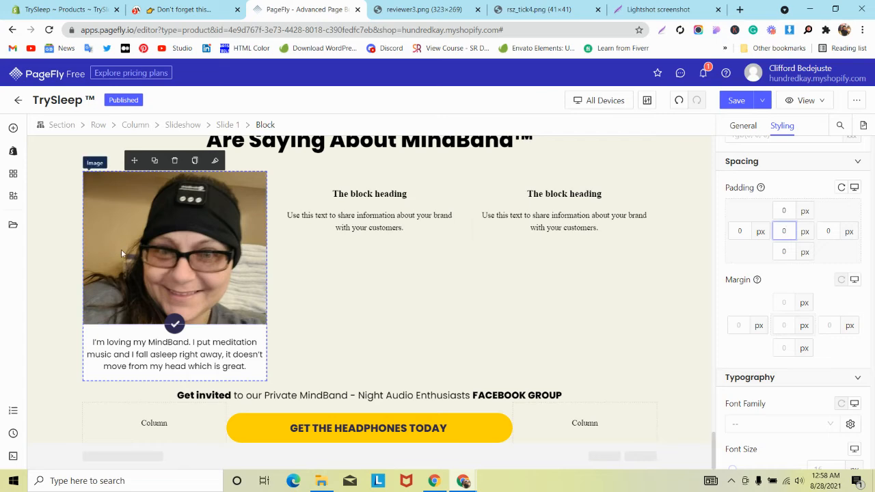
{"action": "left_click", "coordinate": [12, 226]}
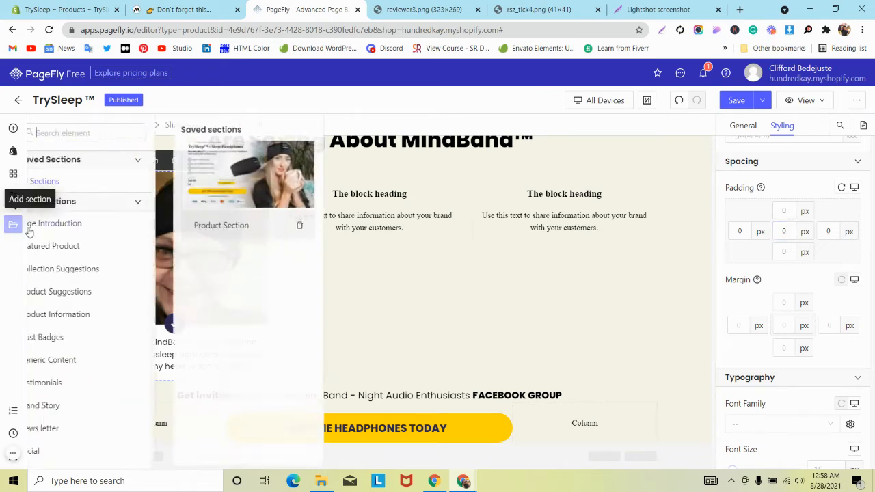
{"action": "left_click_drag", "start_coordinate": [249, 184], "coordinate": [232, 446]}
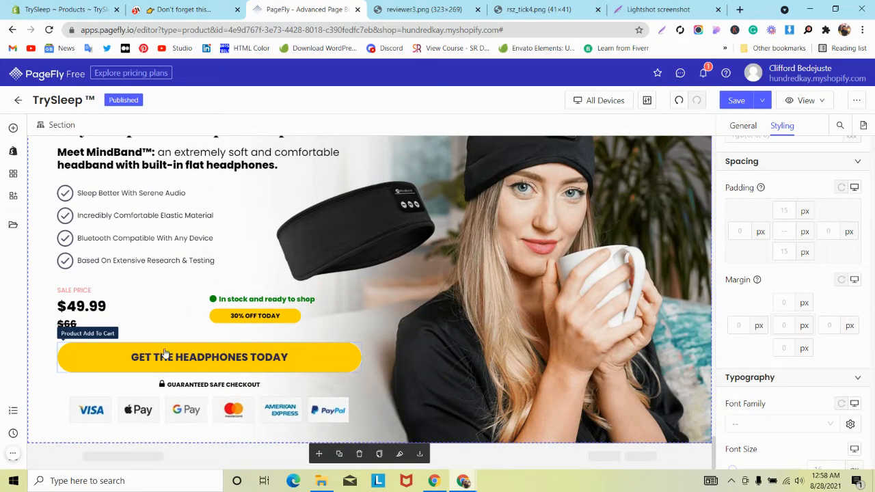
Duplicate the star rating block in the added Product Section and move the copy into Slide 1, directly above the review text
{"action": "scroll", "coordinate": [164, 303], "scroll_direction": "up", "scroll_amount": 2}
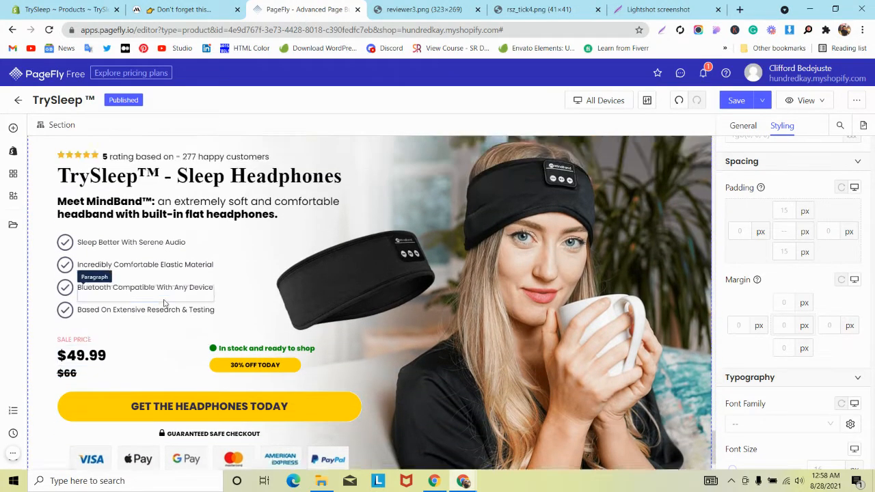
{"action": "scroll", "coordinate": [163, 299], "scroll_direction": "up", "scroll_amount": 1}
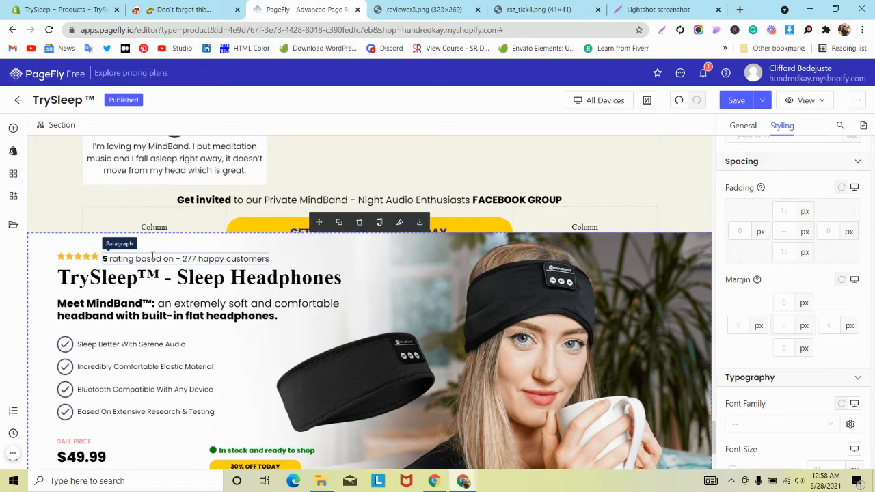
{"action": "left_click", "coordinate": [276, 263]}
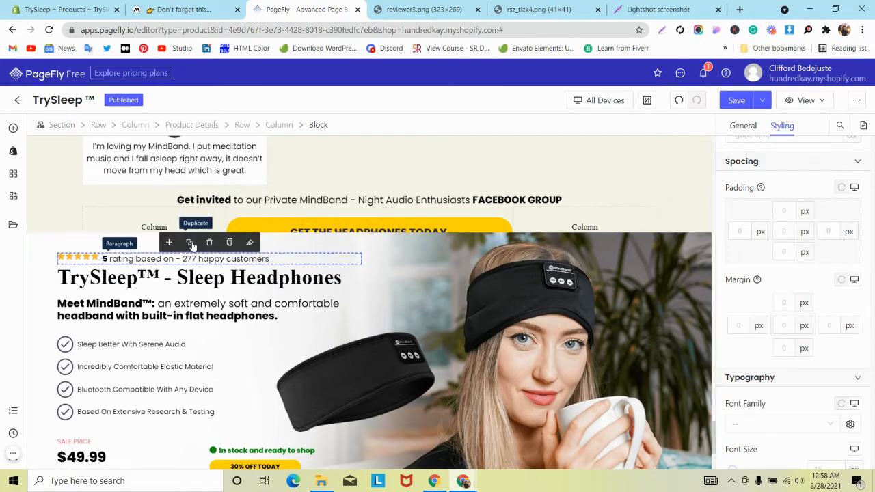
{"action": "left_click", "coordinate": [189, 242]}
{"action": "scroll", "coordinate": [297, 362], "scroll_direction": "up", "scroll_amount": 2}
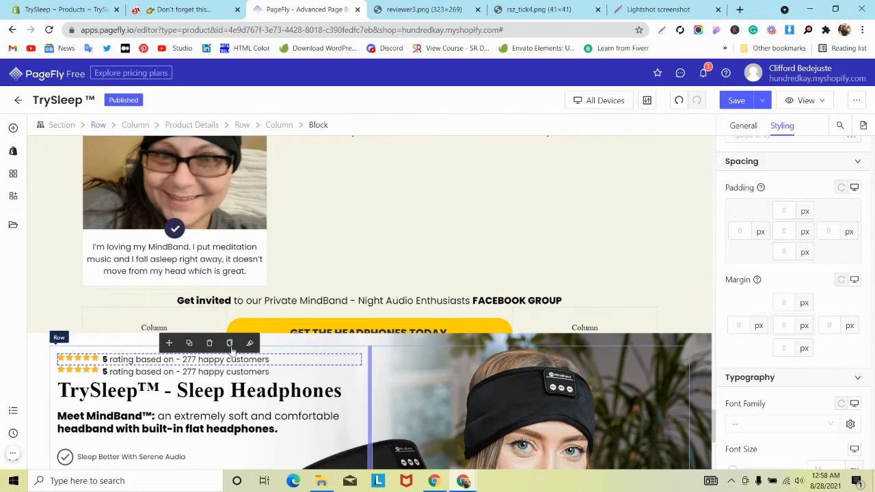
{"action": "left_click_drag", "start_coordinate": [173, 283], "coordinate": [173, 242]}
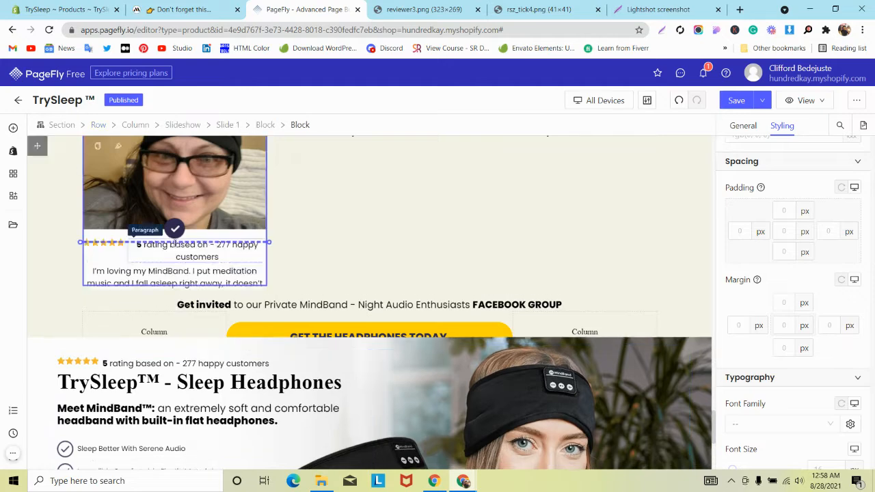
Inspect the star rating in the first visible review card on mindband.co and copy its image link
{"action": "left_click", "coordinate": [182, 9]}
{"action": "scroll", "coordinate": [224, 122], "scroll_direction": "up", "scroll_amount": 2}
{"action": "scroll", "coordinate": [199, 124], "scroll_direction": "down", "scroll_amount": 1}
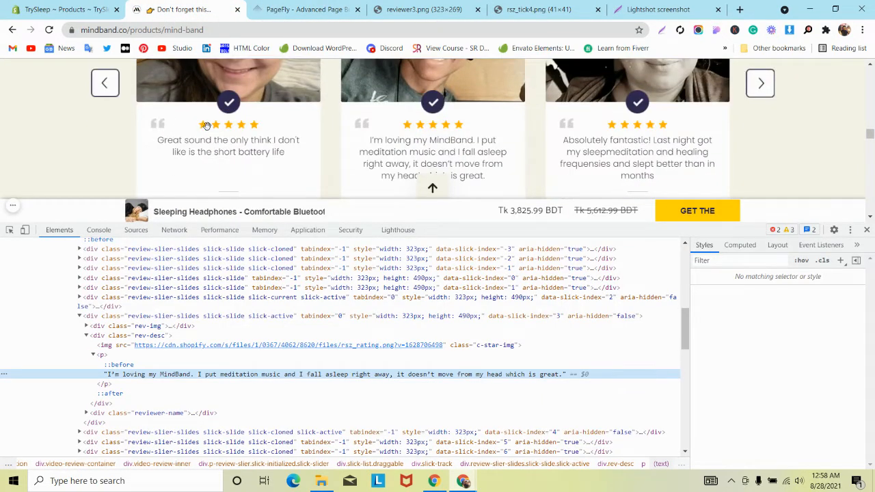
{"action": "left_click", "coordinate": [10, 230]}
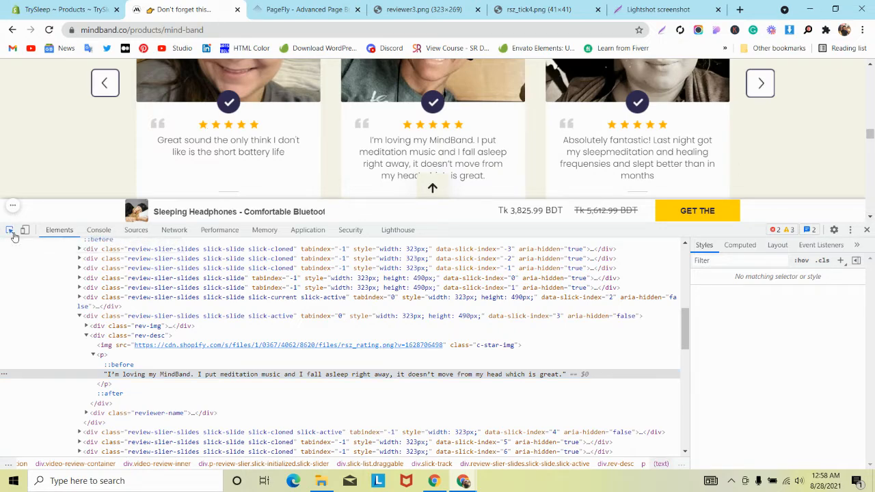
{"action": "left_click", "coordinate": [219, 129]}
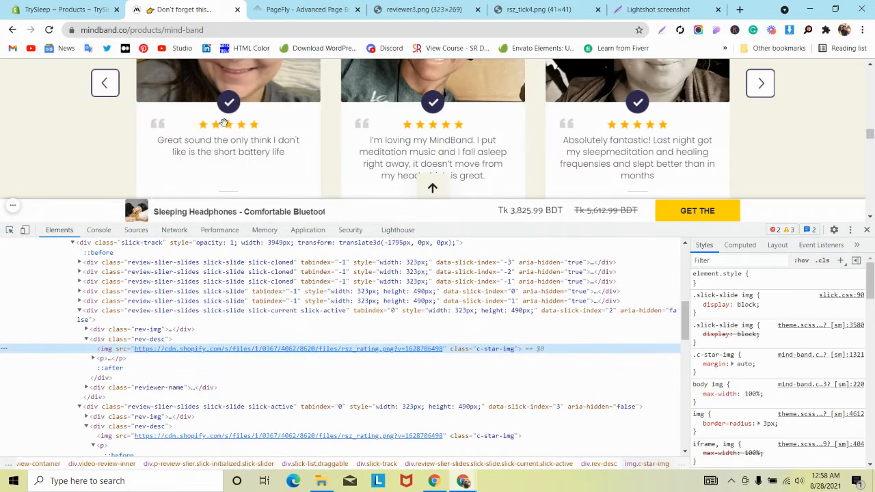
{"action": "right_click", "coordinate": [221, 350]}
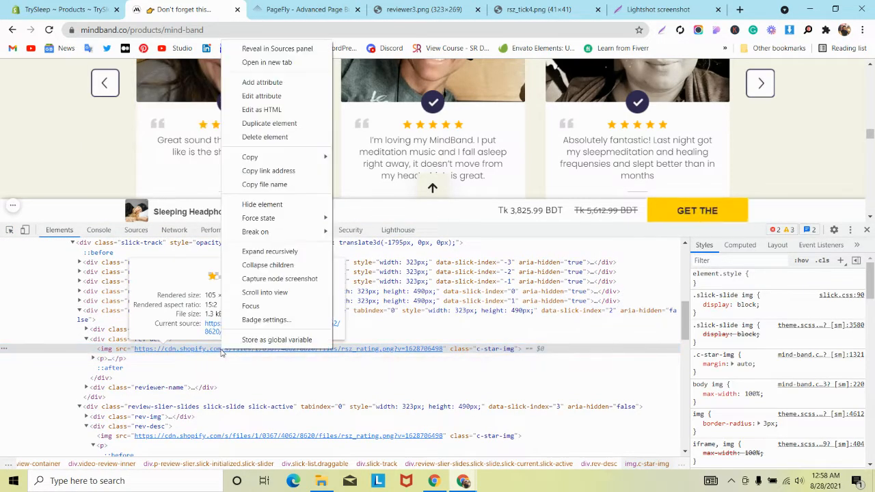
{"action": "left_click", "coordinate": [280, 181]}
Open the copied link in place of the Lightshot page and save the star image as rsz_rating in the Project folder
{"action": "left_click", "coordinate": [657, 10]}
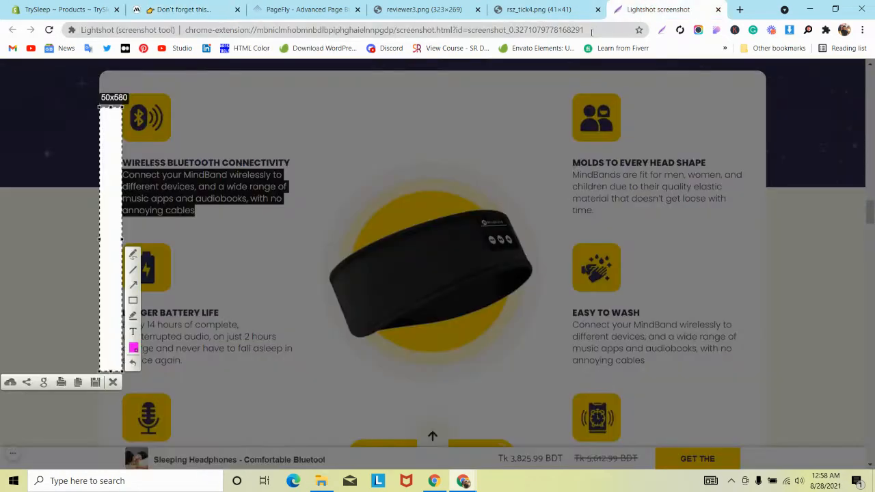
{"action": "left_click", "coordinate": [591, 30]}
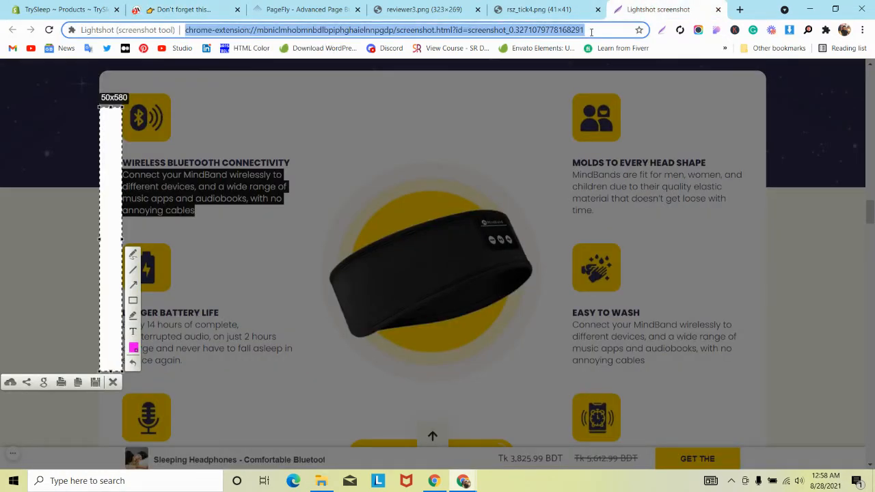
{"action": "key", "text": "super+v"}
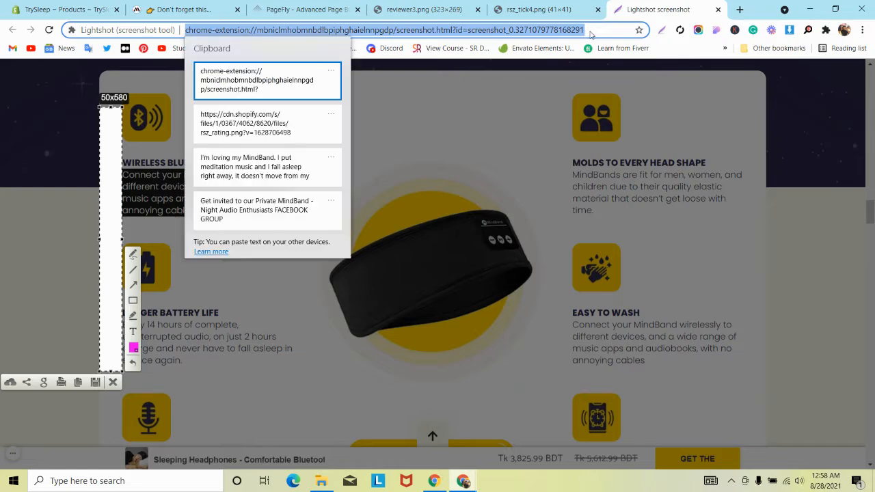
{"action": "left_click", "coordinate": [310, 113]}
{"action": "key", "text": "Return"}
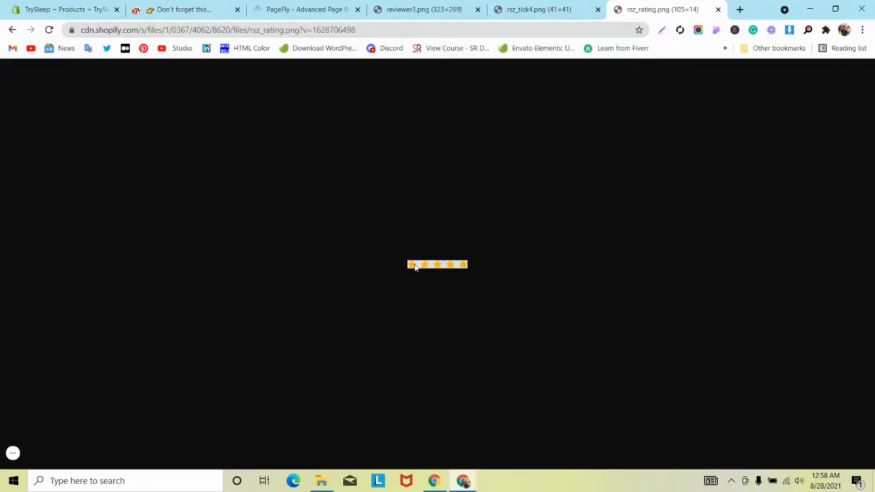
{"action": "right_click", "coordinate": [415, 267]}
{"action": "left_click", "coordinate": [426, 284]}
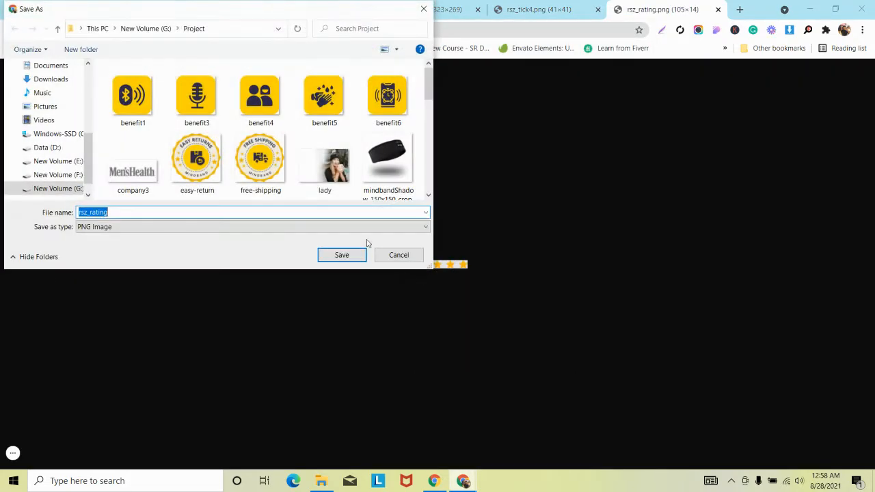
{"action": "left_click", "coordinate": [350, 255]}
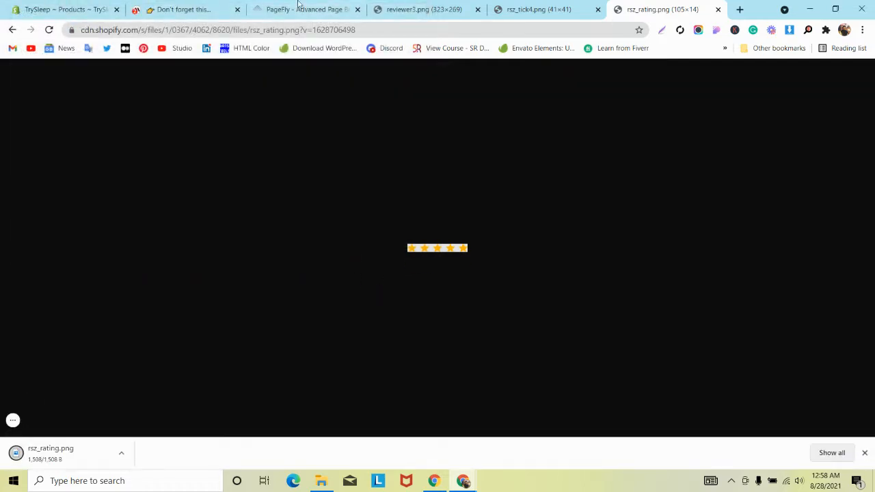
Return to the PageFly editor and delete the "5 rating based on - 277 happy customers" paragraph from Slide 1's rating block
{"action": "left_click", "coordinate": [298, 6]}
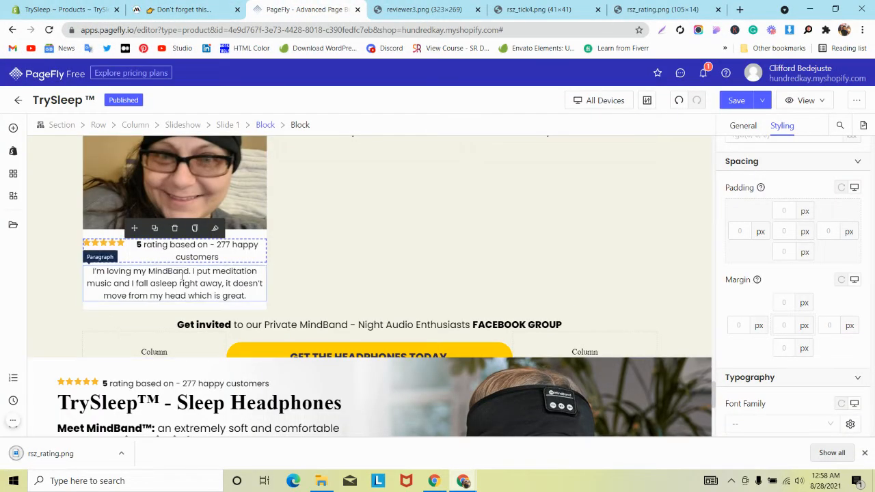
{"action": "left_click", "coordinate": [182, 243]}
{"action": "left_click", "coordinate": [198, 229]}
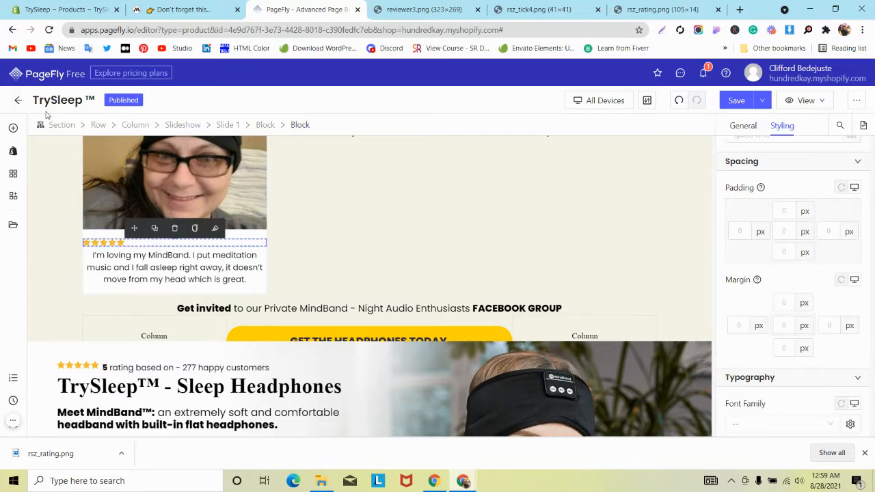
Add an Image element inside Slide 1's star row and delete the star icon in front of it
{"action": "left_click", "coordinate": [13, 128]}
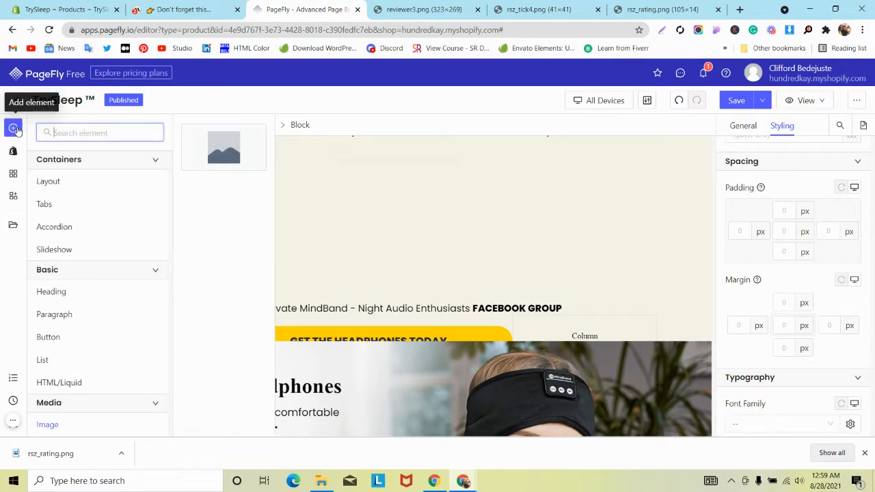
{"action": "type", "text": "im"}
{"action": "left_click_drag", "start_coordinate": [219, 140], "coordinate": [86, 244]}
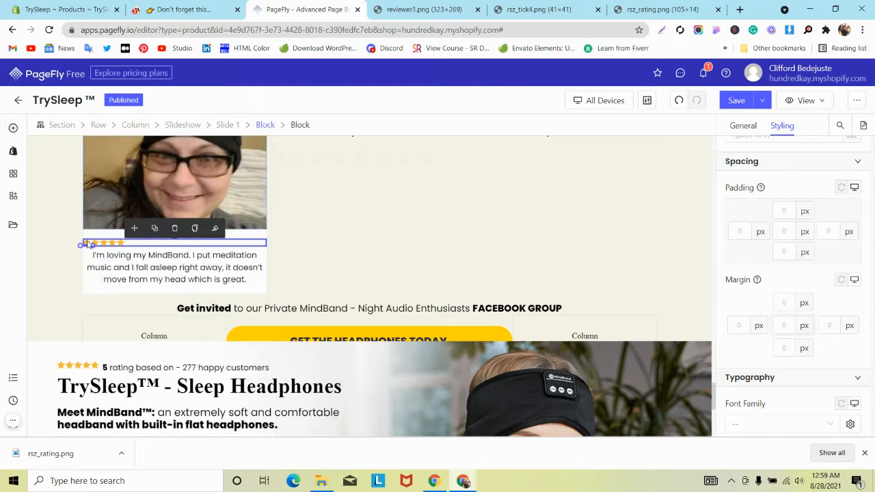
{"action": "left_click", "coordinate": [87, 245]}
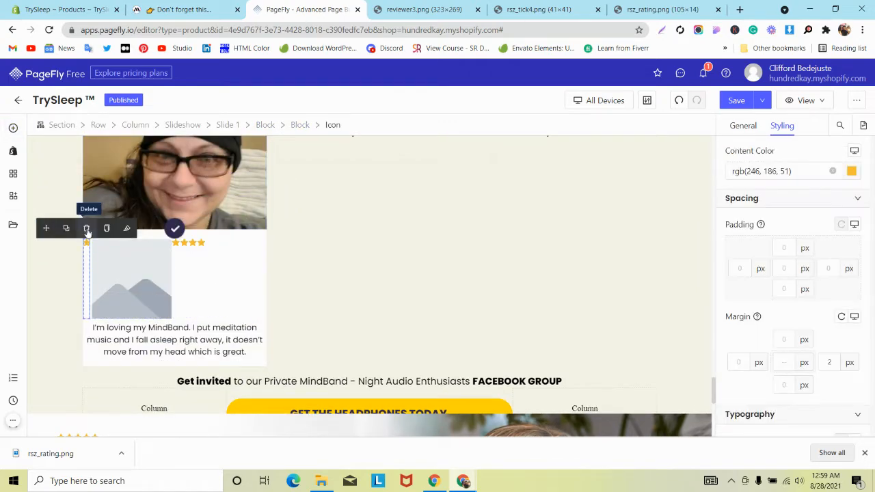
{"action": "left_click", "coordinate": [86, 230]}
Upload quote-left from the Project folder as the source of the new image and set its width to 21 px
{"action": "left_click", "coordinate": [743, 126]}
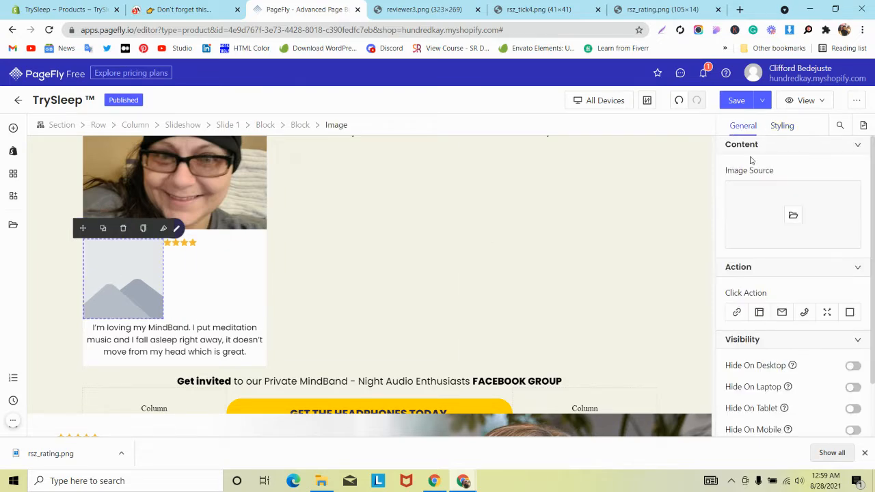
{"action": "left_click", "coordinate": [792, 214]}
{"action": "left_click", "coordinate": [687, 179]}
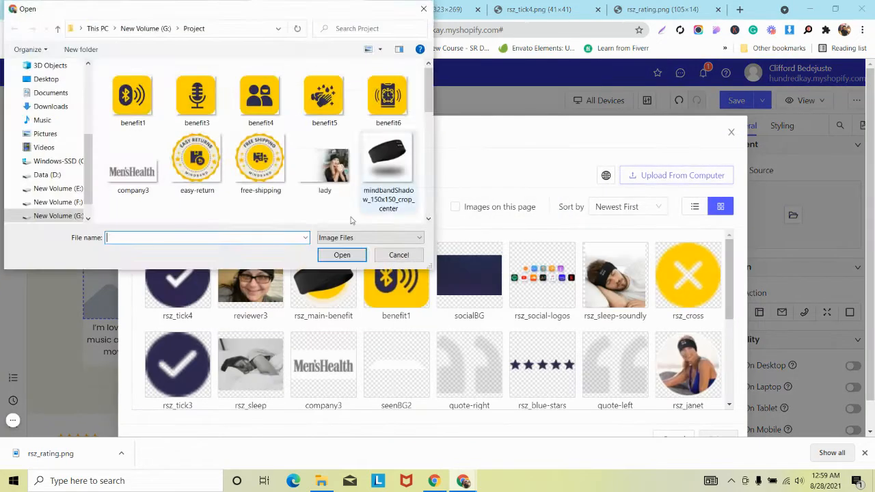
{"action": "scroll", "coordinate": [253, 149], "scroll_direction": "down", "scroll_amount": 5}
{"action": "scroll", "coordinate": [205, 151], "scroll_direction": "up", "scroll_amount": 5}
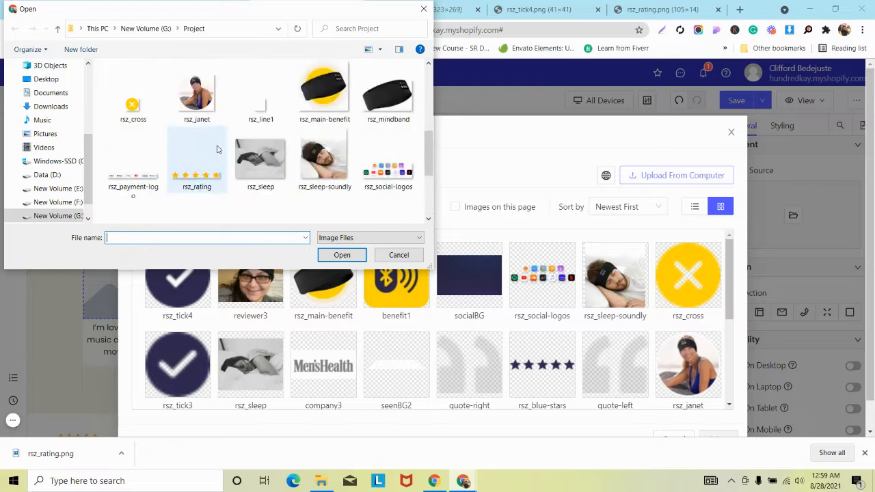
{"action": "left_click", "coordinate": [135, 104]}
{"action": "left_click", "coordinate": [339, 253]}
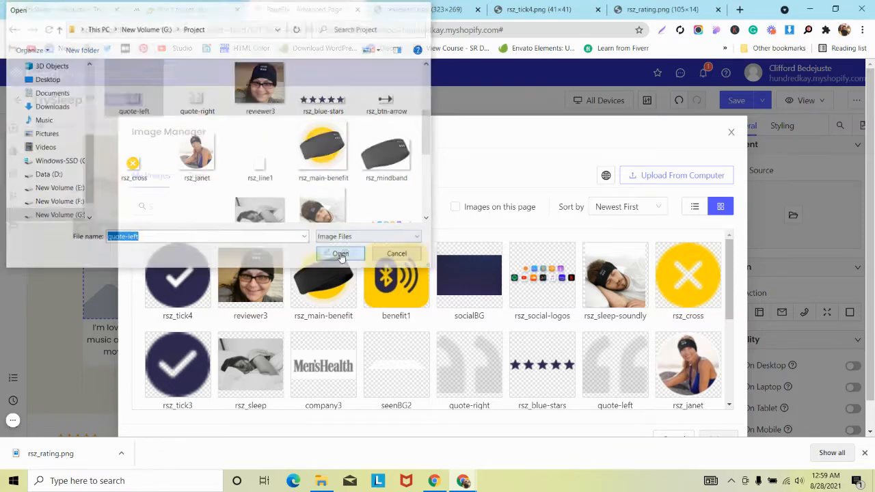
{"action": "left_click", "coordinate": [865, 453]}
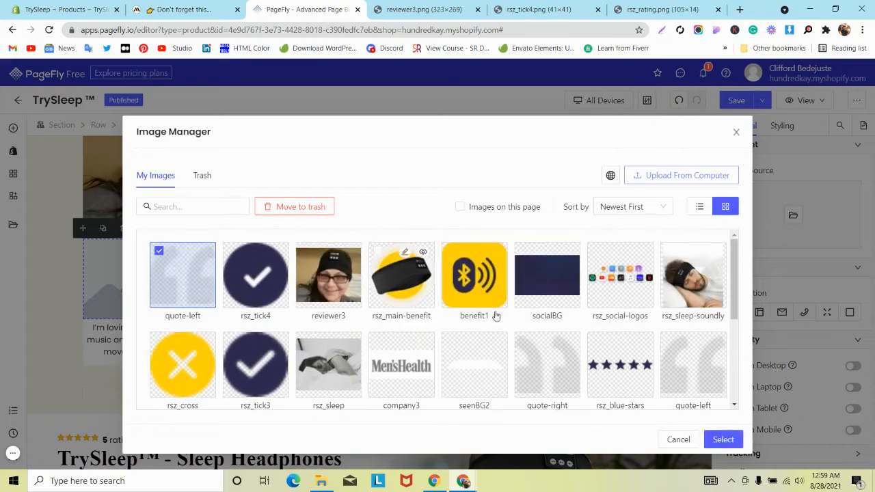
{"action": "left_click", "coordinate": [723, 439]}
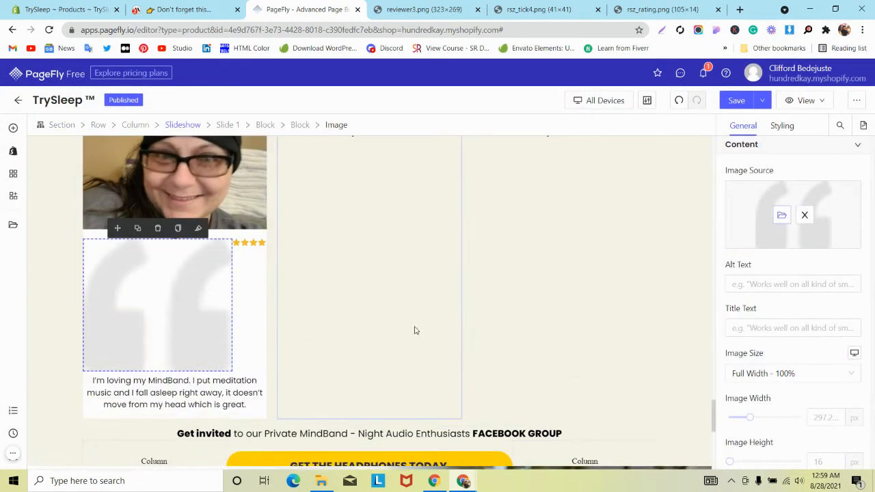
{"action": "scroll", "coordinate": [817, 246], "scroll_direction": "down", "scroll_amount": 2}
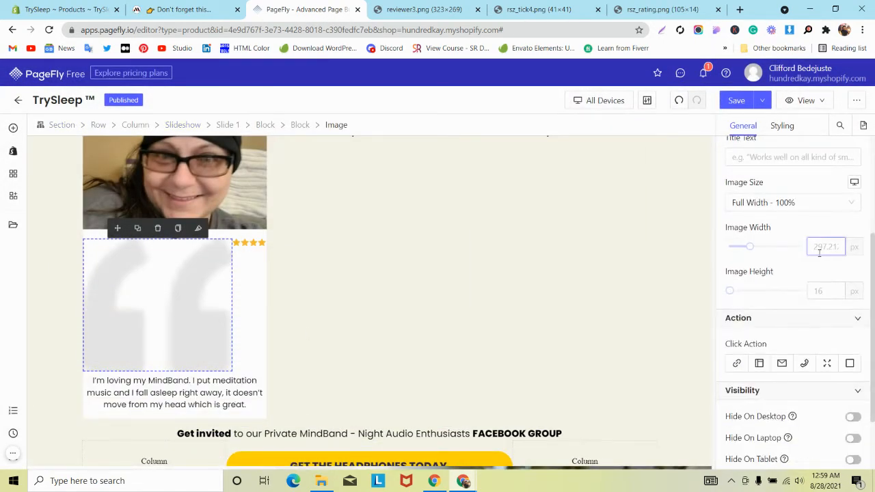
{"action": "type", "text": "21"}
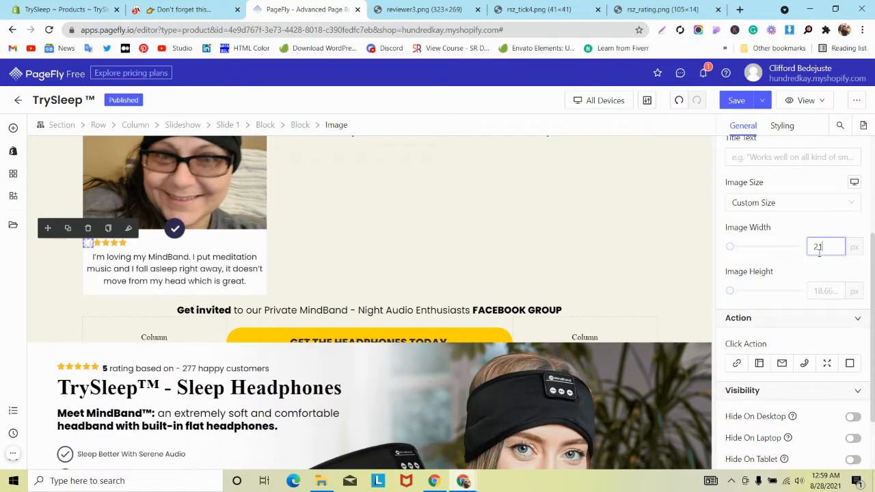
Set the left margin of Slide 1's quote-left image to 15 px, checking the mindband.co review cards for reference
{"action": "left_click", "coordinate": [782, 126]}
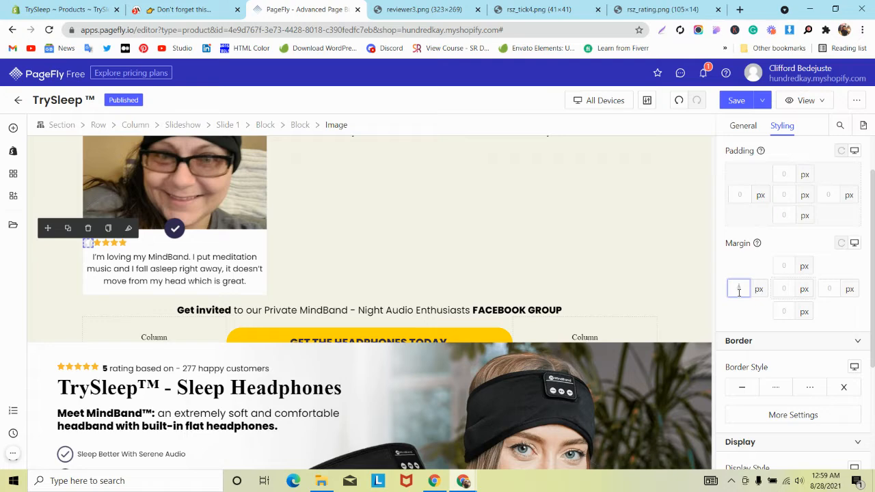
{"action": "left_click", "coordinate": [179, 9]}
{"action": "left_click", "coordinate": [277, 7]}
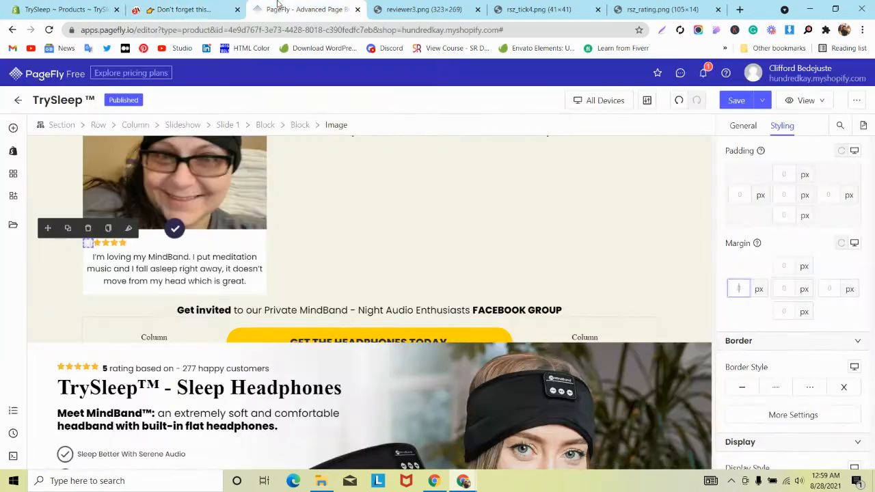
{"action": "left_click", "coordinate": [179, 9]}
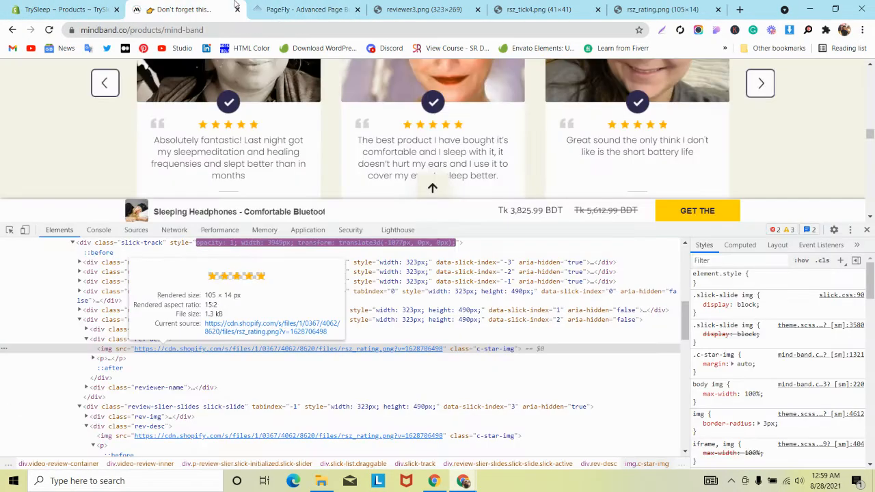
{"action": "left_click", "coordinate": [306, 8]}
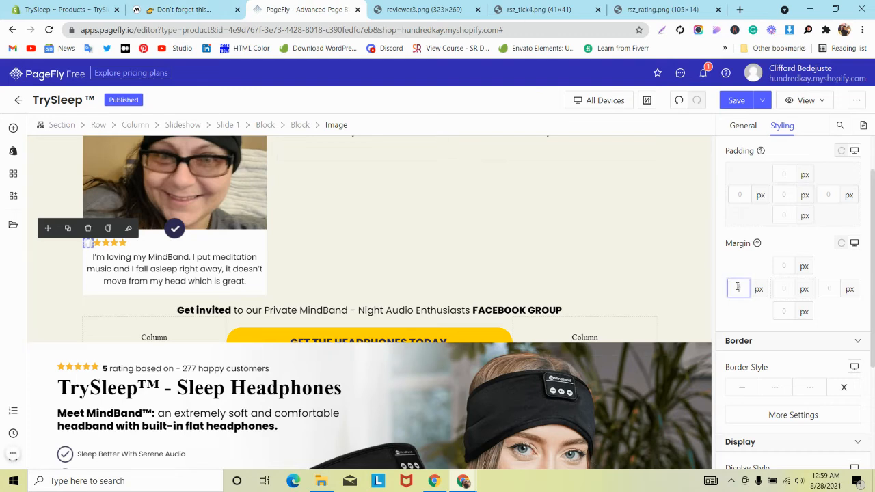
{"action": "type", "text": "15"}
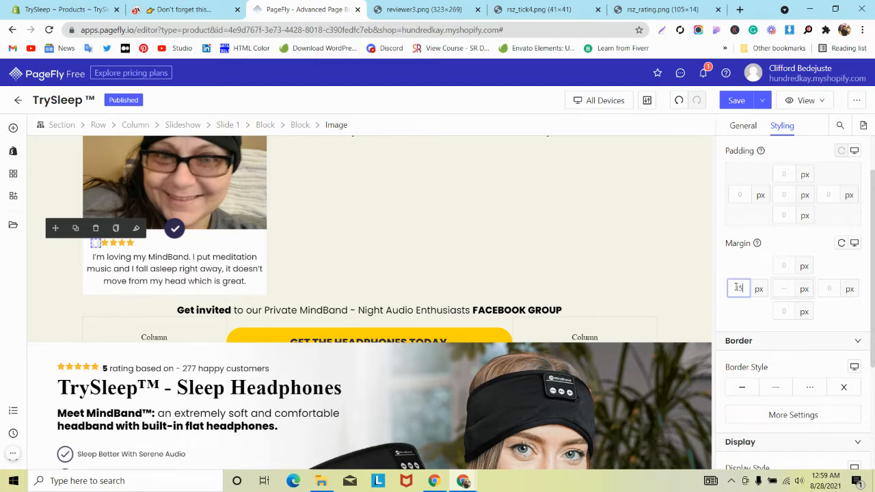
Check the mindband.co star position again and set the first star icon's left margin to 25 px in Slide 1
{"action": "left_click", "coordinate": [179, 8]}
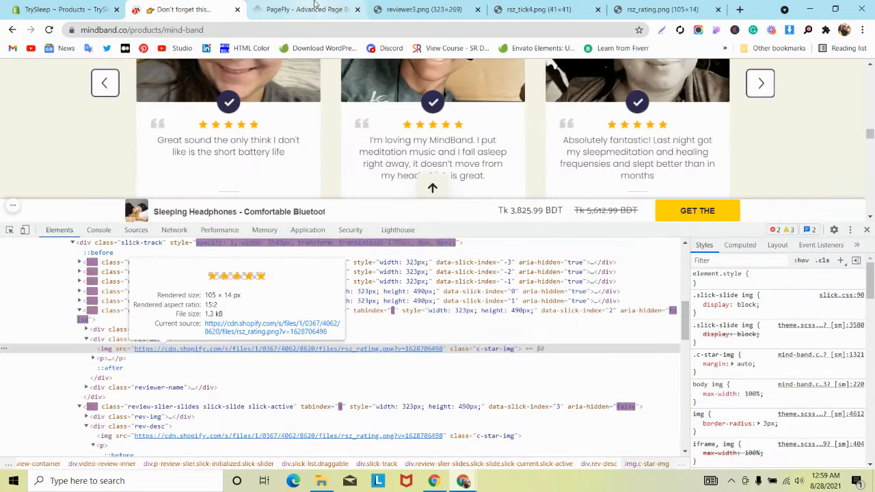
{"action": "left_click", "coordinate": [311, 9]}
{"action": "left_click", "coordinate": [105, 244]}
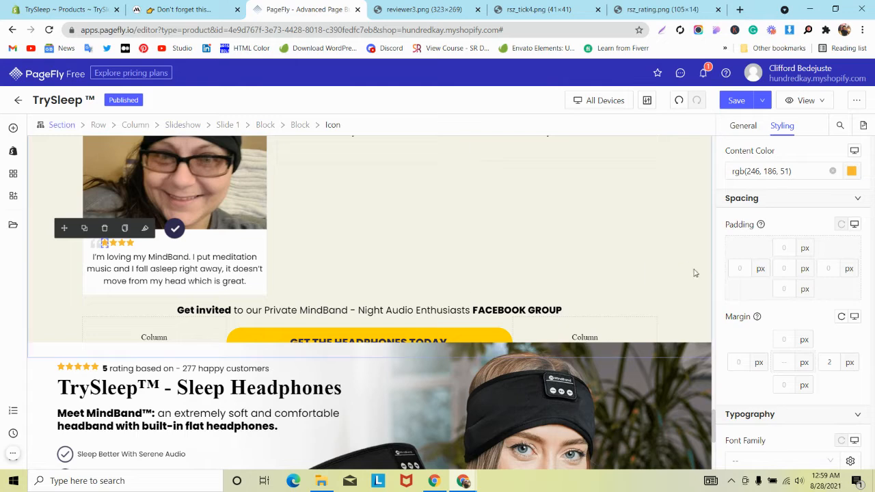
{"action": "left_click", "coordinate": [738, 361]}
{"action": "type", "text": "15"}
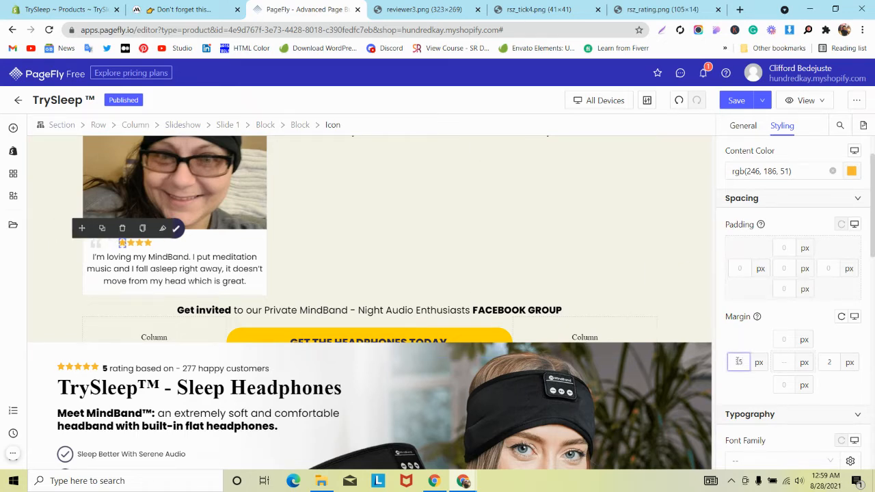
{"action": "type", "text": "5"}
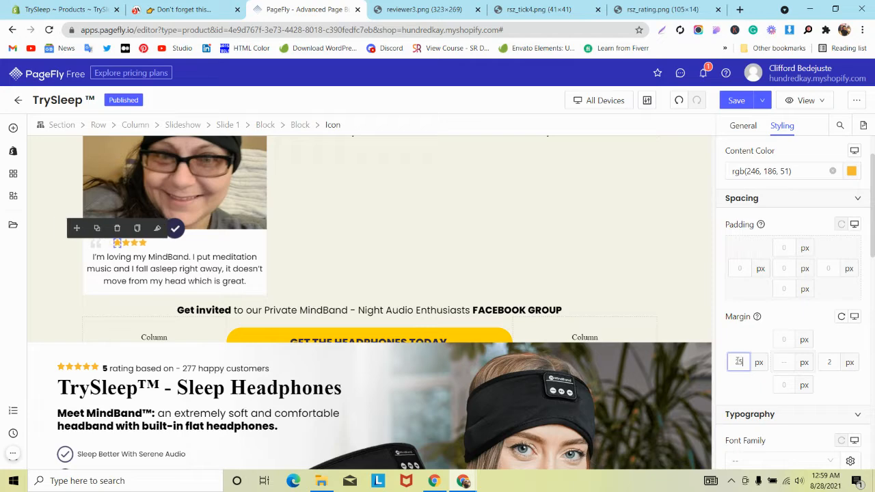
Examine the lower part of the mindband.co review cards and compare it with Slide 1 in the PageFly editor
{"action": "left_click", "coordinate": [234, 246]}
{"action": "left_click", "coordinate": [184, 10]}
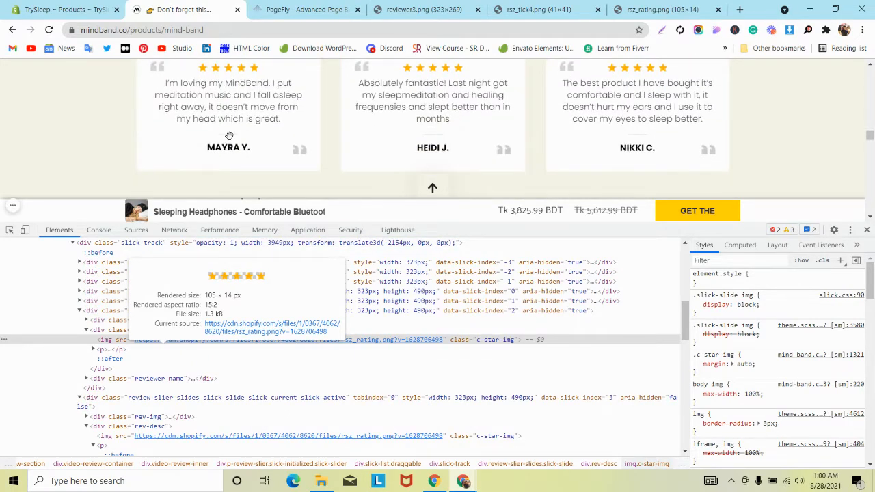
{"action": "left_click", "coordinate": [299, 9]}
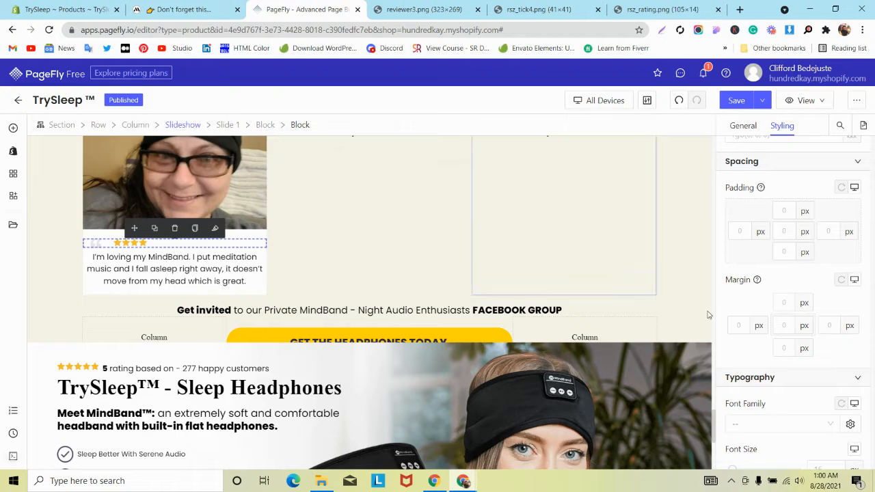
{"action": "scroll", "coordinate": [135, 385], "scroll_direction": "down", "scroll_amount": 3}
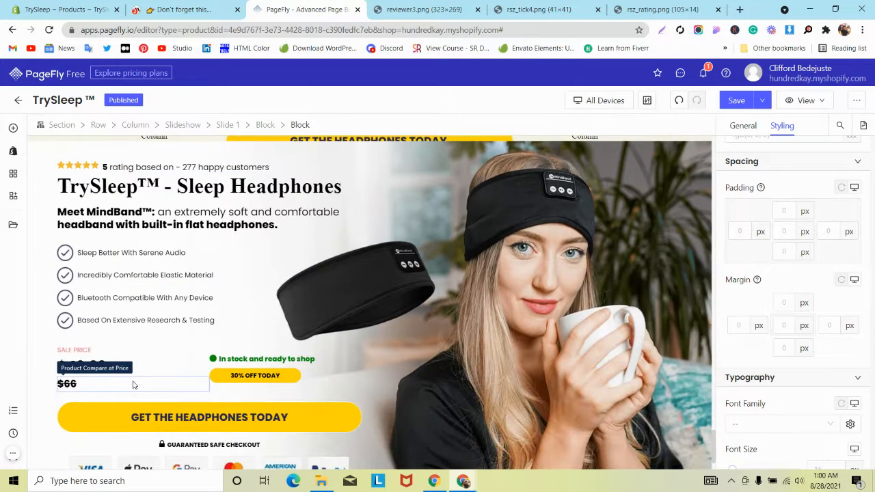
{"action": "scroll", "coordinate": [135, 385], "scroll_direction": "down", "scroll_amount": 1}
{"action": "scroll", "coordinate": [134, 385], "scroll_direction": "up", "scroll_amount": 3}
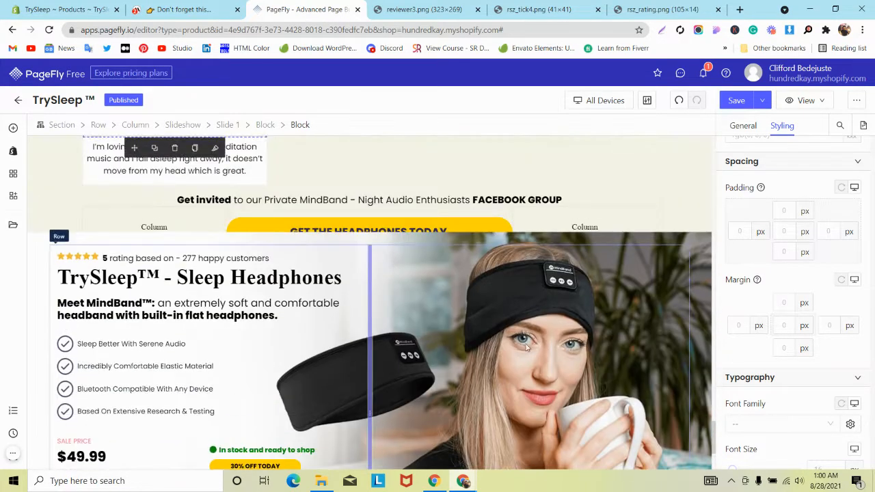
{"action": "left_click", "coordinate": [41, 264]}
{"action": "scroll", "coordinate": [303, 262], "scroll_direction": "up", "scroll_amount": 3}
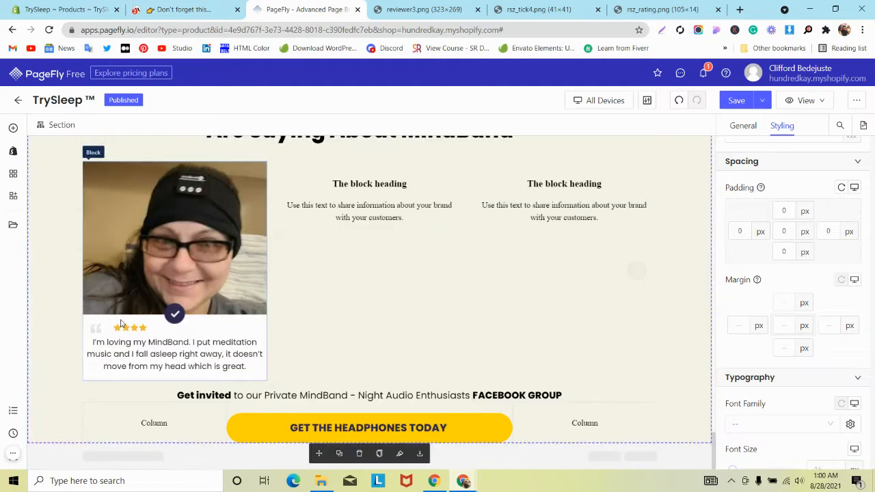
Add a plain line Divider element below the review text in Slide 1
{"action": "left_click", "coordinate": [13, 128]}
{"action": "type", "text": "d"}
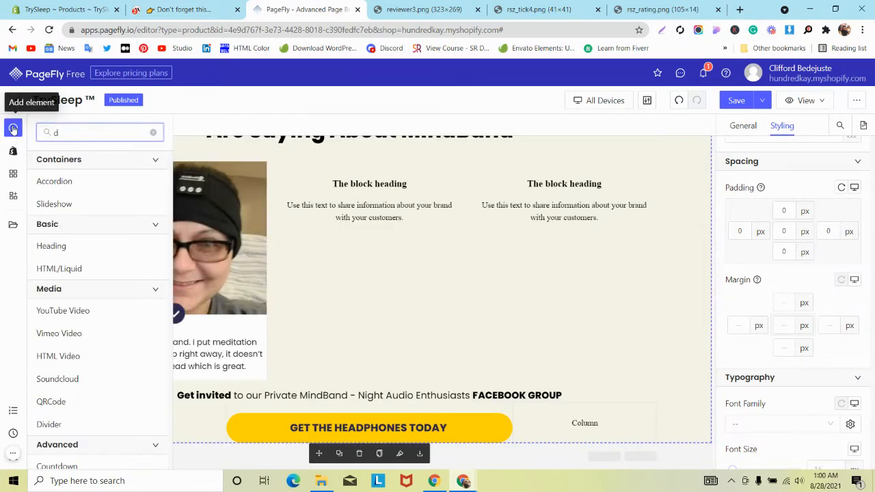
{"action": "type", "text": "i"}
{"action": "mouse_move", "coordinate": [49, 266]}
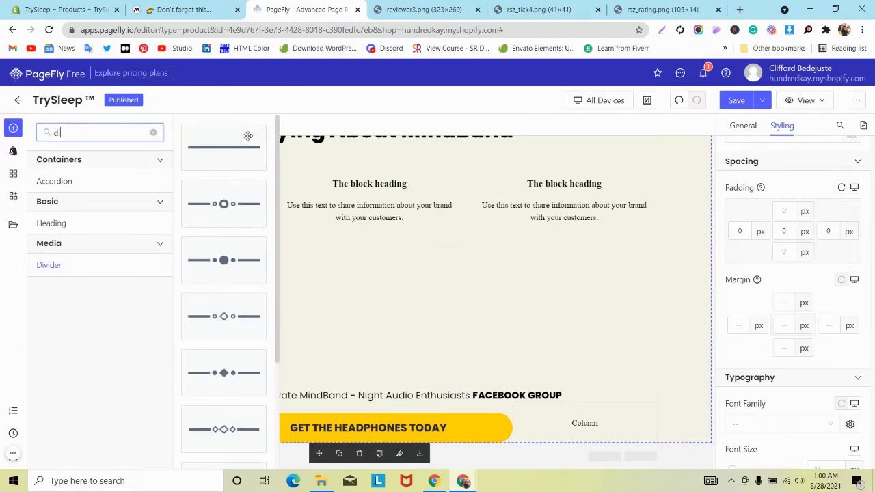
{"action": "left_click_drag", "start_coordinate": [247, 135], "coordinate": [148, 353]}
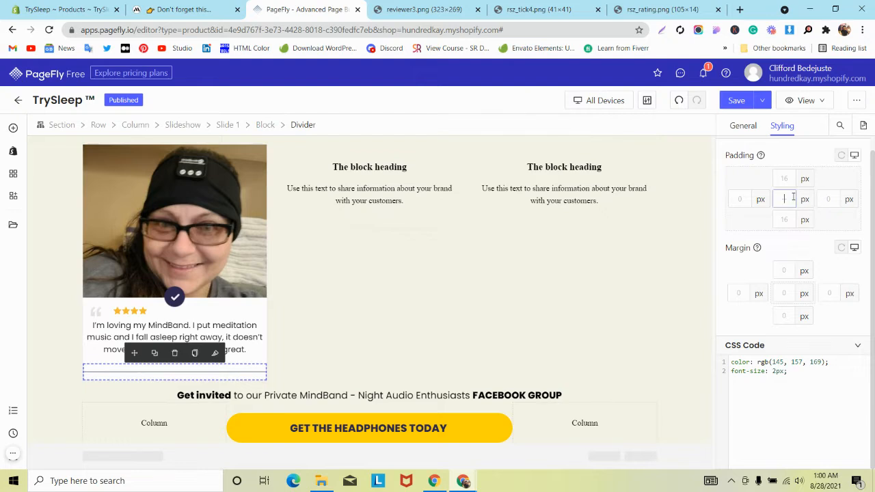
Try 0 px padding on all sides of the new divider, and undo the change
{"action": "type", "text": "0"}
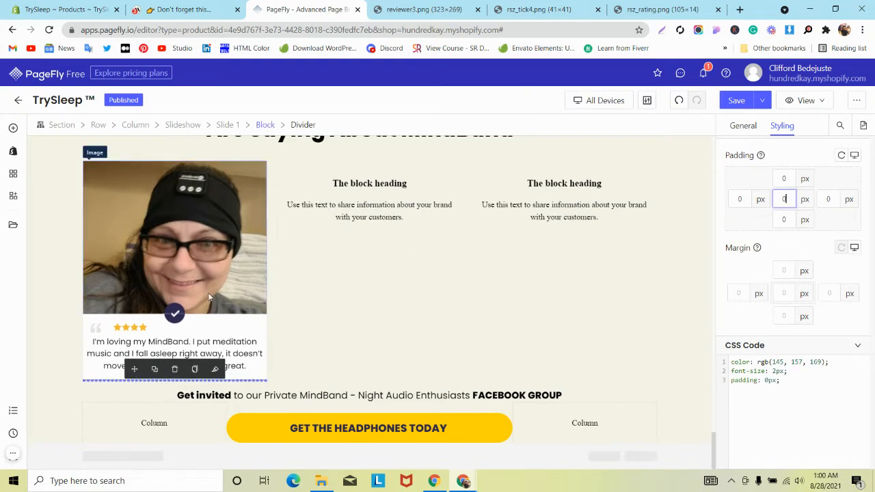
{"action": "left_click", "coordinate": [679, 101]}
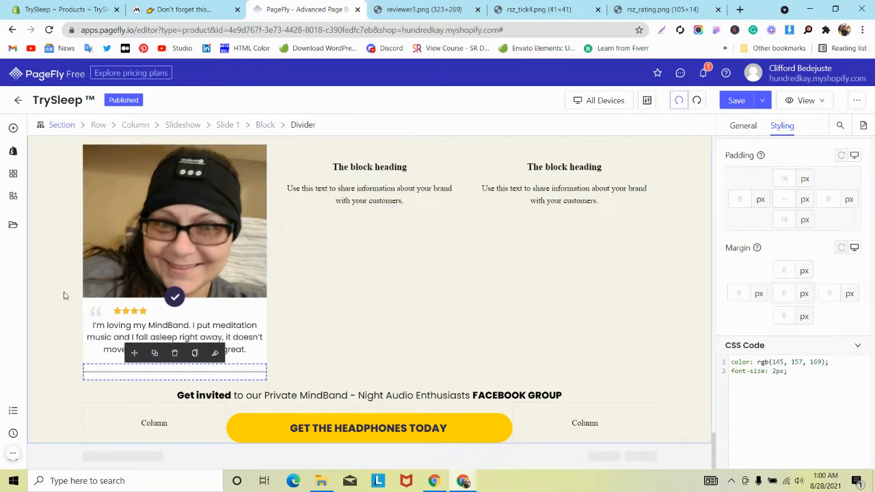
{"action": "left_click", "coordinate": [14, 130]}
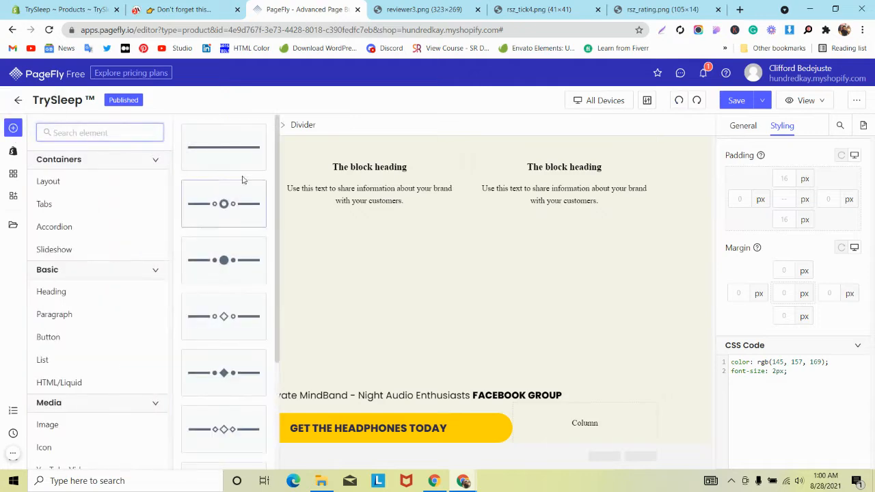
Duplicate Slide 1's star row, place the copy below the divider, and change the copy's image source to quote-right
{"action": "left_click", "coordinate": [205, 313]}
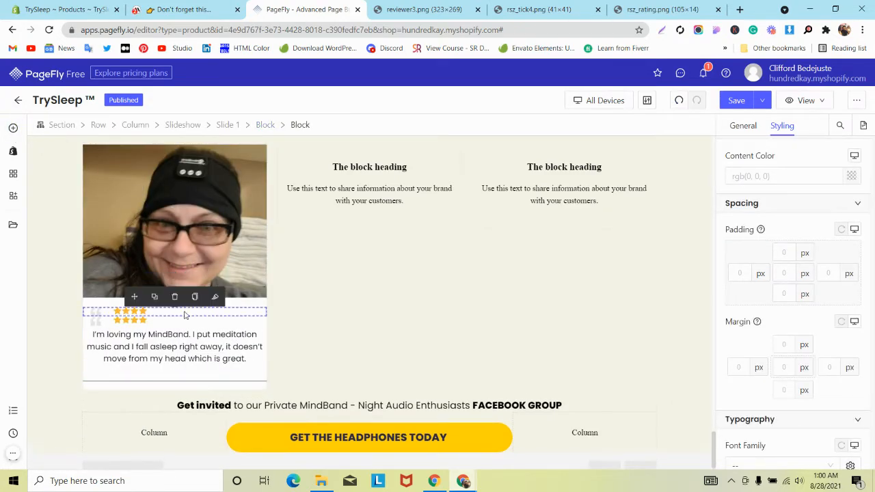
{"action": "left_click_drag", "start_coordinate": [156, 386], "coordinate": [156, 386]}
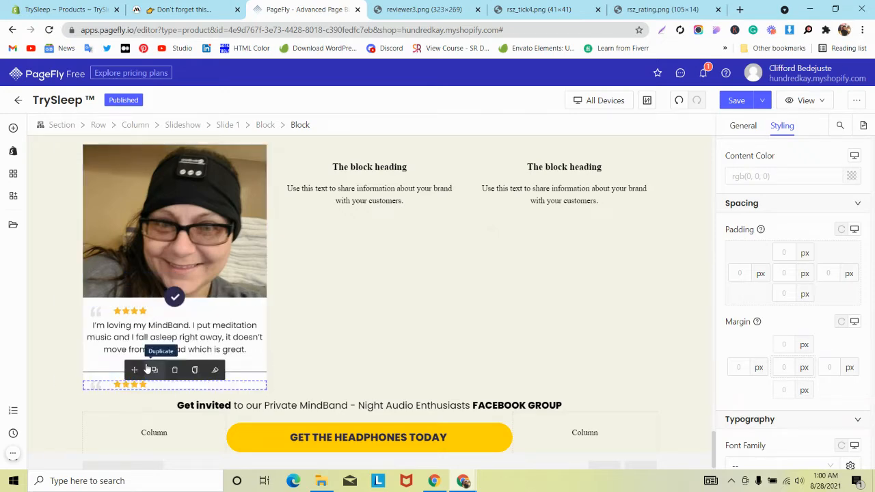
{"action": "left_click", "coordinate": [96, 385]}
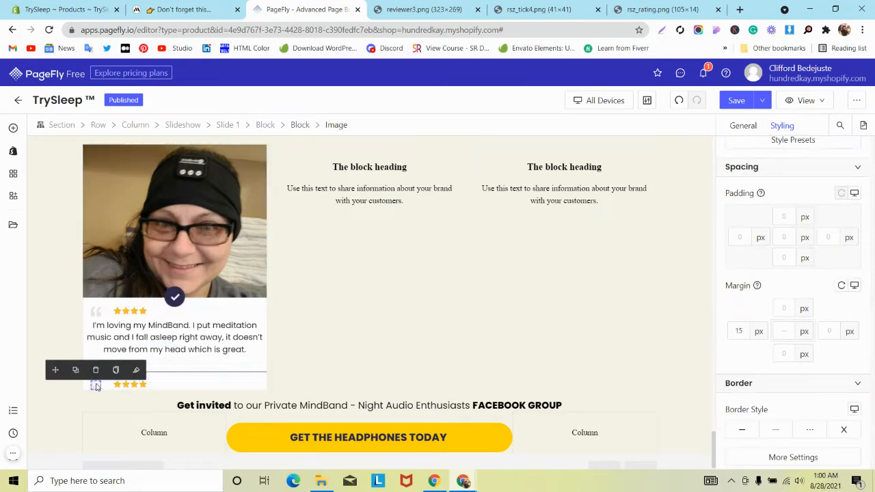
{"action": "left_click", "coordinate": [743, 125]}
{"action": "left_click", "coordinate": [782, 216]}
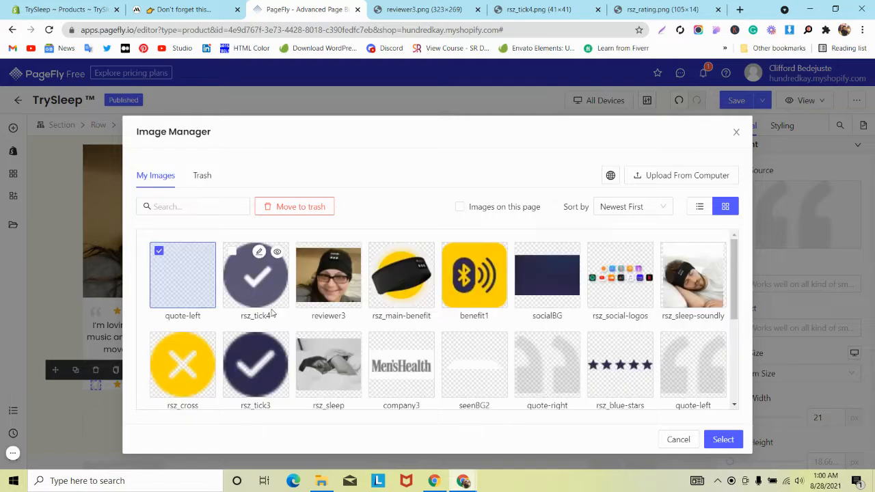
{"action": "scroll", "coordinate": [461, 288], "scroll_direction": "down", "scroll_amount": 2}
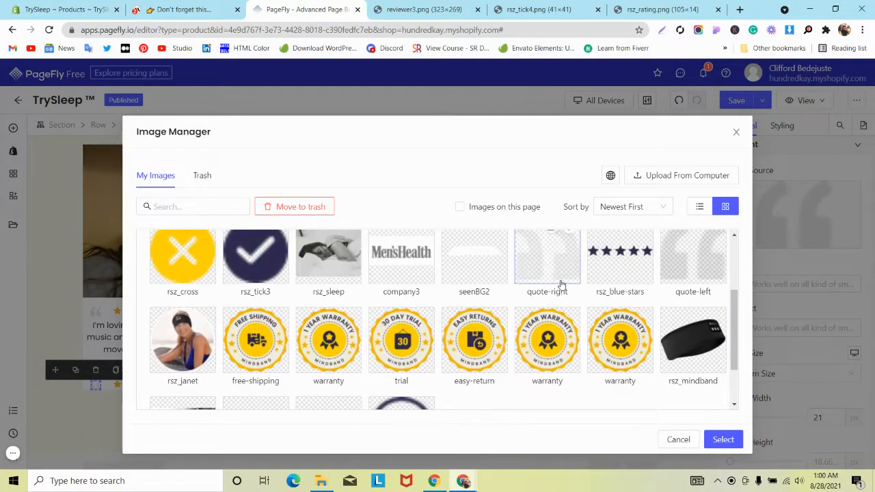
{"action": "left_click", "coordinate": [548, 270]}
{"action": "left_click", "coordinate": [723, 440]}
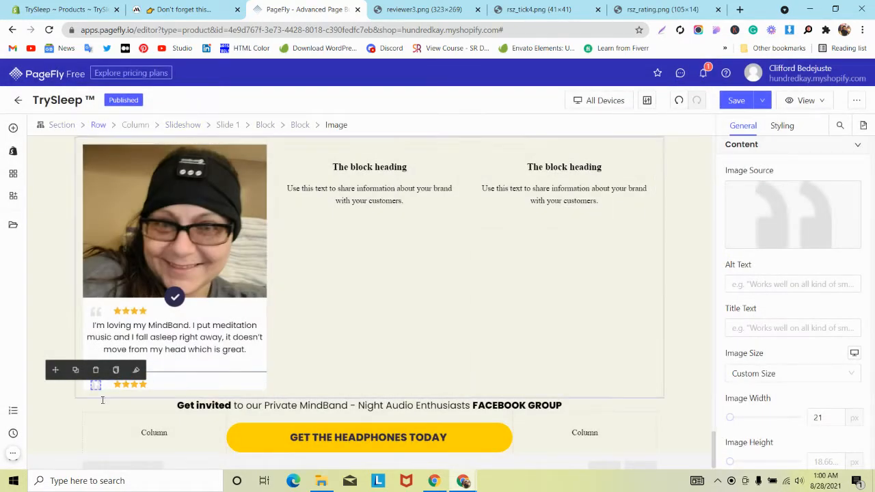
Set the quote-right image's left margin to 100 px and delete the four star icons beside it
{"action": "left_click", "coordinate": [788, 124]}
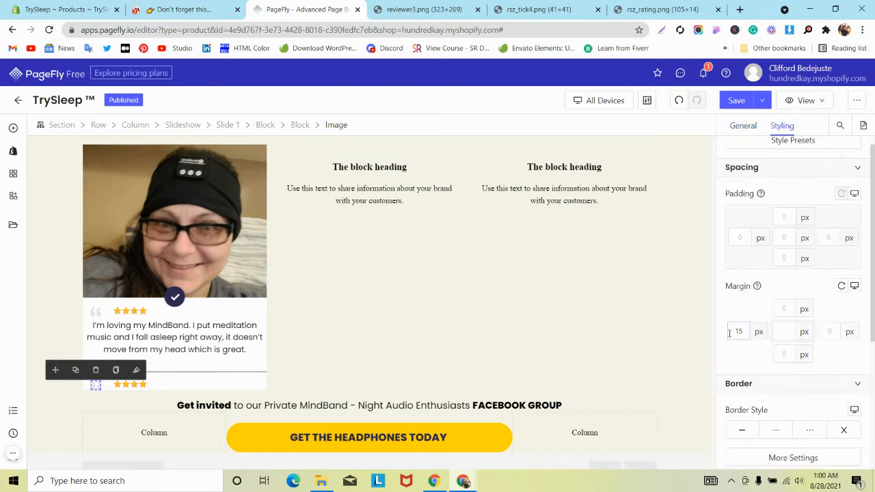
{"action": "type", "text": "100"}
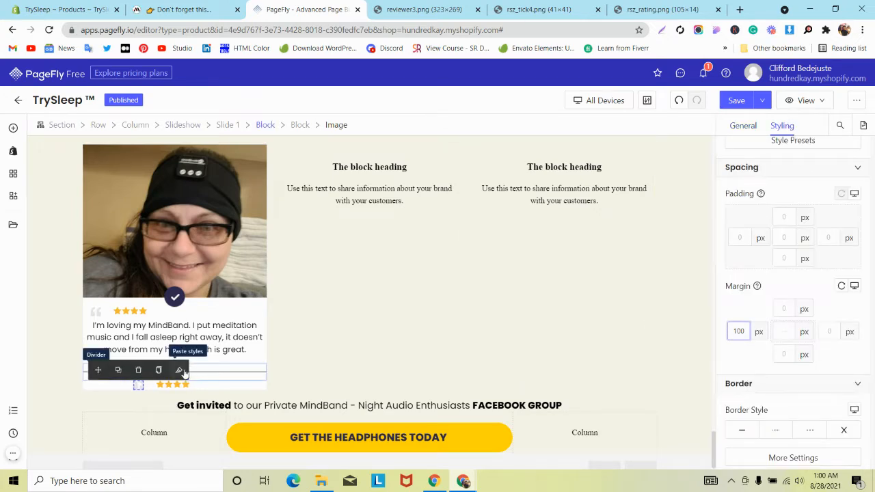
{"action": "left_click", "coordinate": [161, 387]}
{"action": "left_click", "coordinate": [161, 371]}
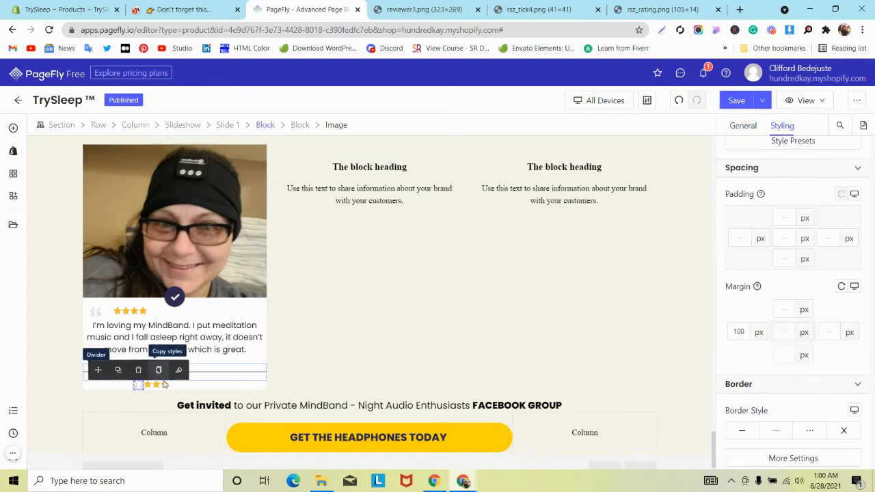
{"action": "left_click", "coordinate": [156, 386]}
{"action": "left_click", "coordinate": [156, 371]}
{"action": "left_click", "coordinate": [150, 386]}
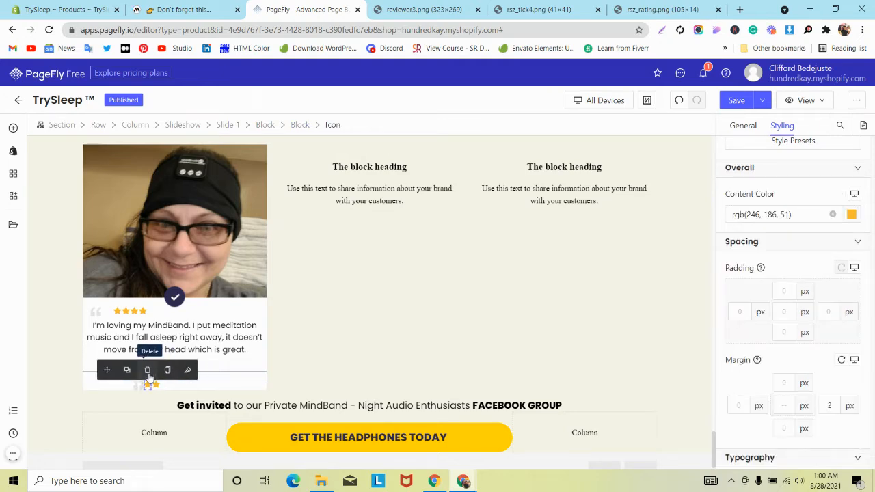
{"action": "left_click", "coordinate": [149, 371]}
{"action": "left_click", "coordinate": [147, 387]}
{"action": "left_click", "coordinate": [147, 370]}
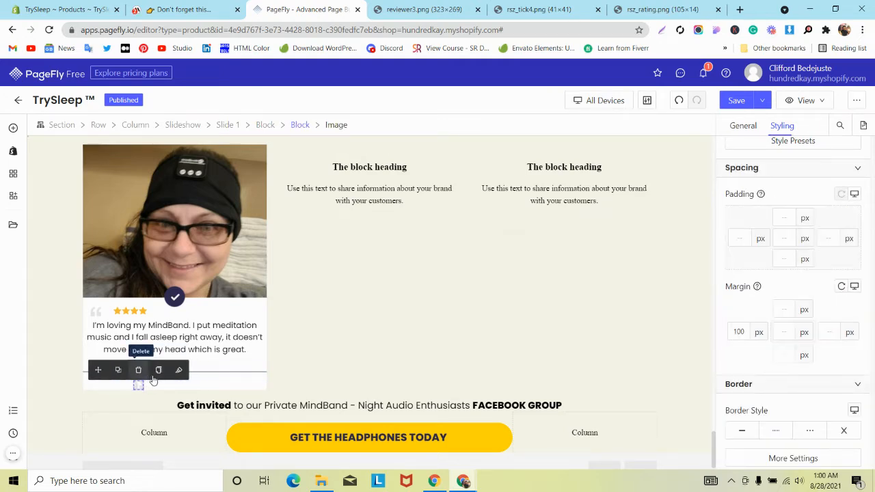
Inspect the first visible review card's reviewer name on the mindband.co page and copy the name text from its markup
{"action": "left_click", "coordinate": [223, 4]}
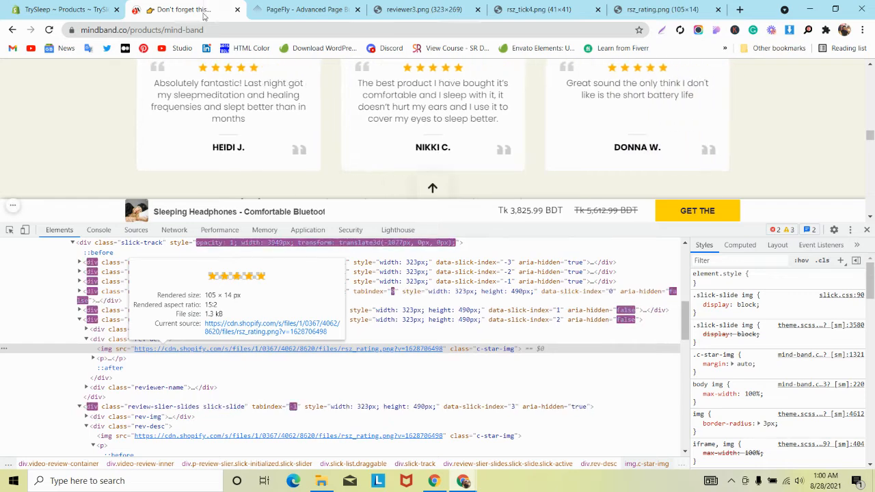
{"action": "left_click", "coordinate": [9, 230]}
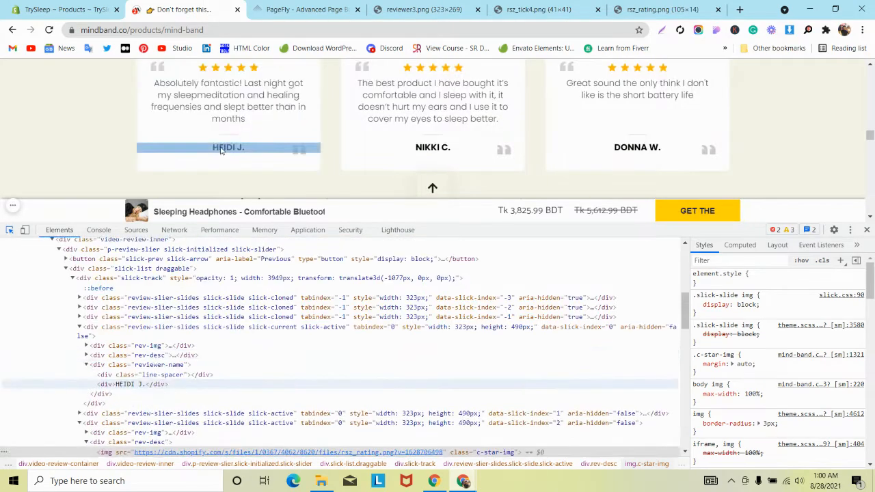
{"action": "left_click", "coordinate": [220, 146]}
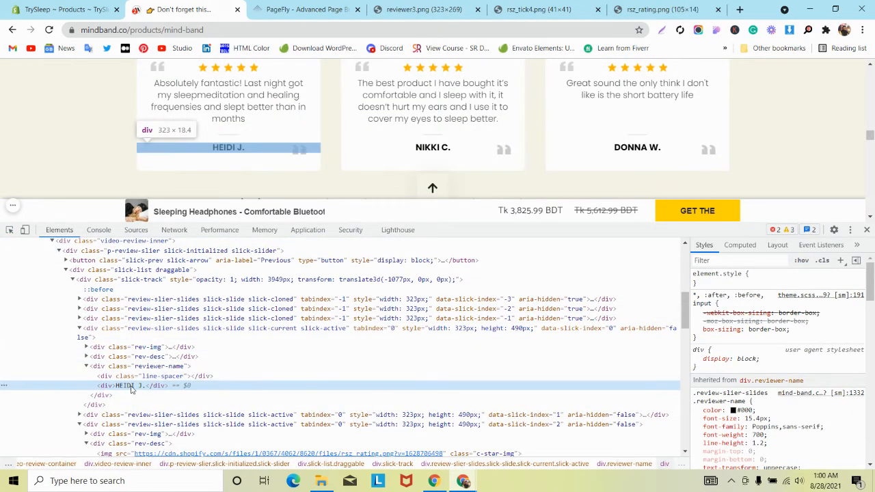
{"action": "double_click", "coordinate": [130, 385]}
{"action": "key", "text": "super+c"}
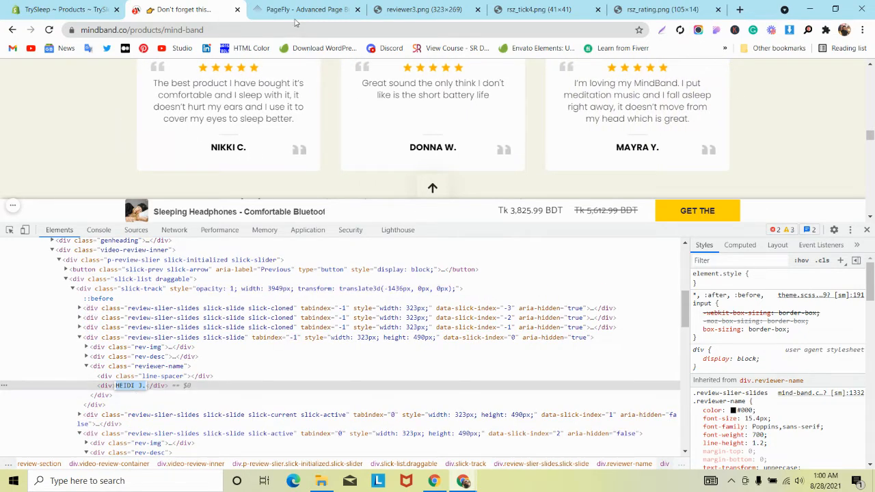
Return to the PageFly editor and add a Heading element beside the quote-right image below Slide 1's divider
{"action": "left_click", "coordinate": [403, 6]}
{"action": "left_click", "coordinate": [321, 5]}
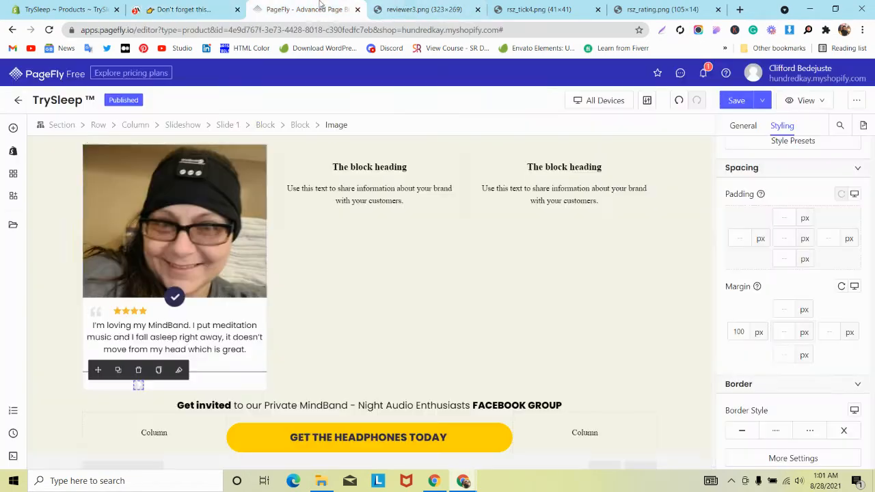
{"action": "left_click", "coordinate": [14, 128]}
{"action": "type", "text": "h"}
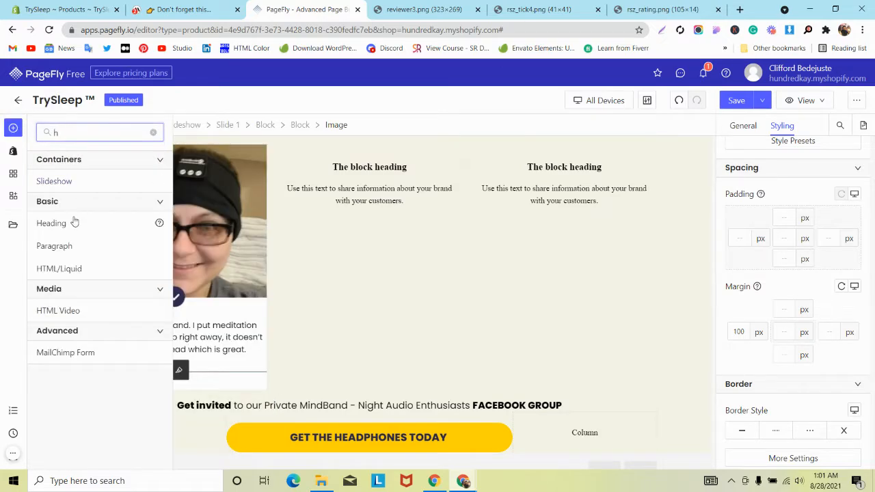
{"action": "mouse_move", "coordinate": [78, 223]}
{"action": "left_click_drag", "start_coordinate": [212, 182], "coordinate": [136, 390]}
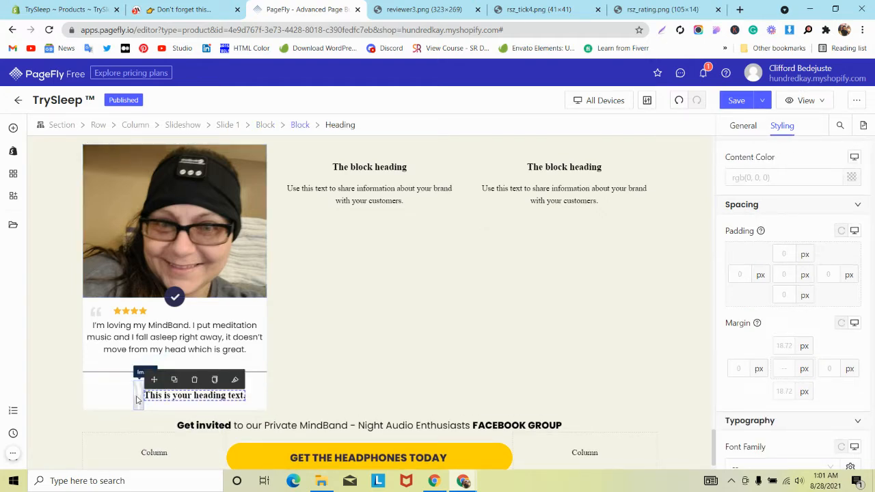
Move the quote-right image to the other side of the new heading so it follows the text
{"action": "left_click", "coordinate": [137, 400]}
{"action": "left_click_drag", "start_coordinate": [137, 400], "coordinate": [233, 399]}
{"action": "left_click", "coordinate": [168, 395]}
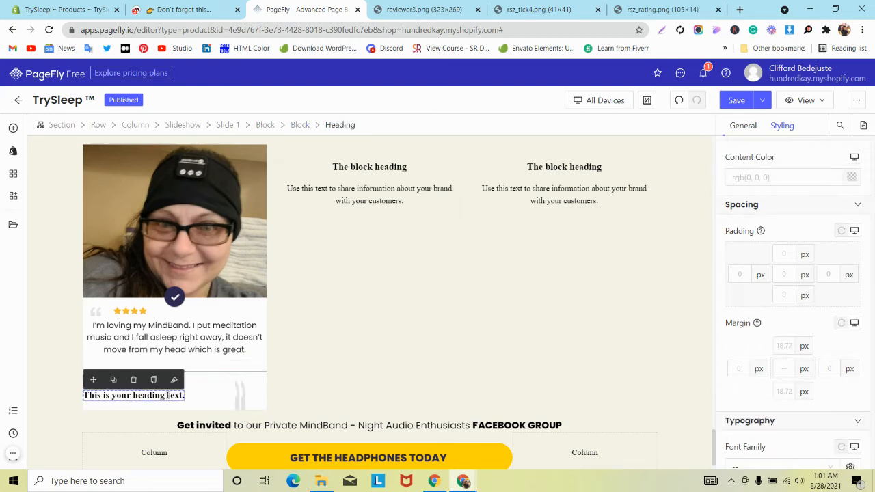
Set the quote-right image's height to 19 px
{"action": "left_click", "coordinate": [240, 395]}
{"action": "left_click", "coordinate": [743, 125]}
{"action": "scroll", "coordinate": [813, 302], "scroll_direction": "down", "scroll_amount": 2}
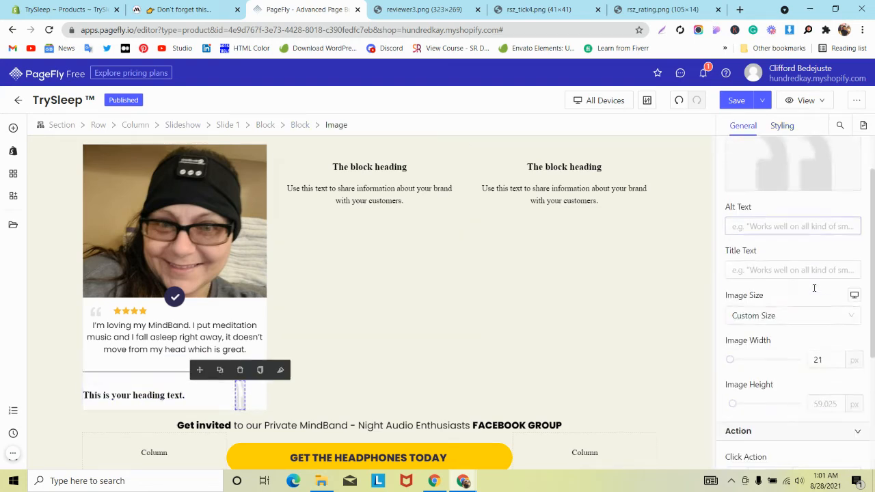
{"action": "left_click", "coordinate": [819, 346]}
{"action": "type", "text": "19"}
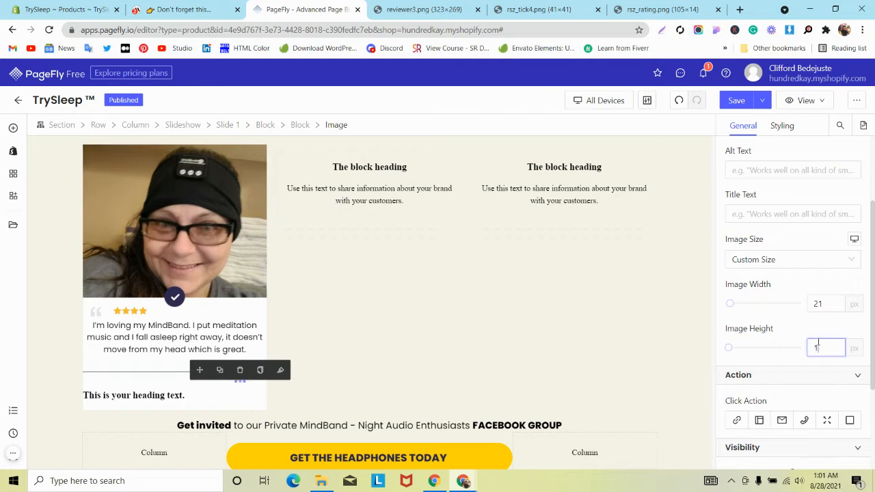
Set the new heading's margin to 0 px on all sides
{"action": "left_click", "coordinate": [137, 396]}
{"action": "left_click", "coordinate": [783, 125]}
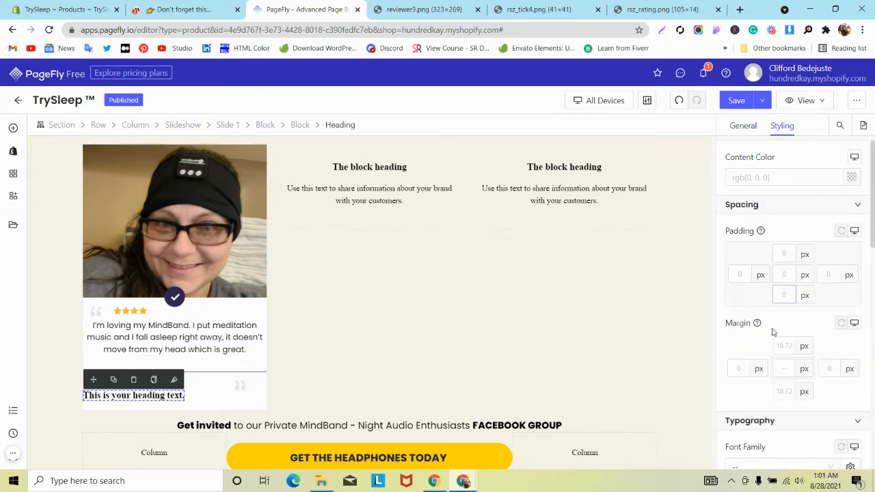
{"action": "left_click", "coordinate": [783, 367]}
{"action": "type", "text": "0"}
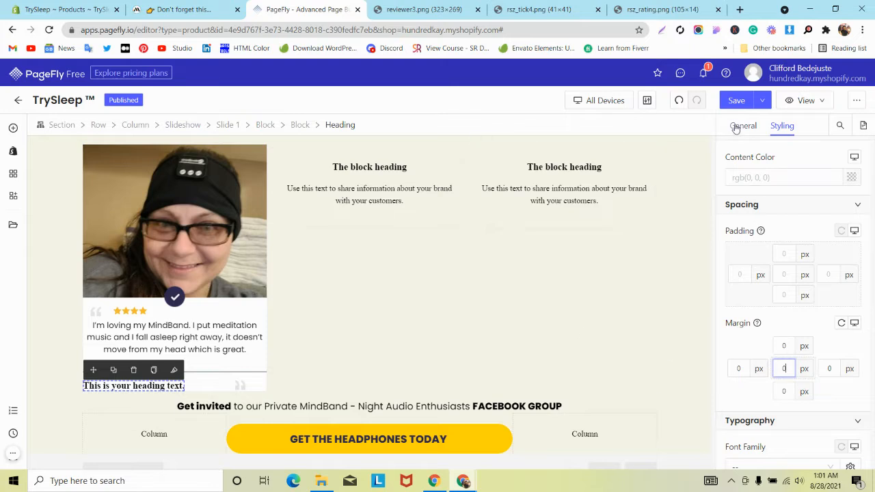
Replace the heading text with the copied reviewer name and set the heading's left margin to 20 px
{"action": "left_click", "coordinate": [740, 127]}
{"action": "triple_click", "coordinate": [745, 217]}
{"action": "key", "text": "super+v"}
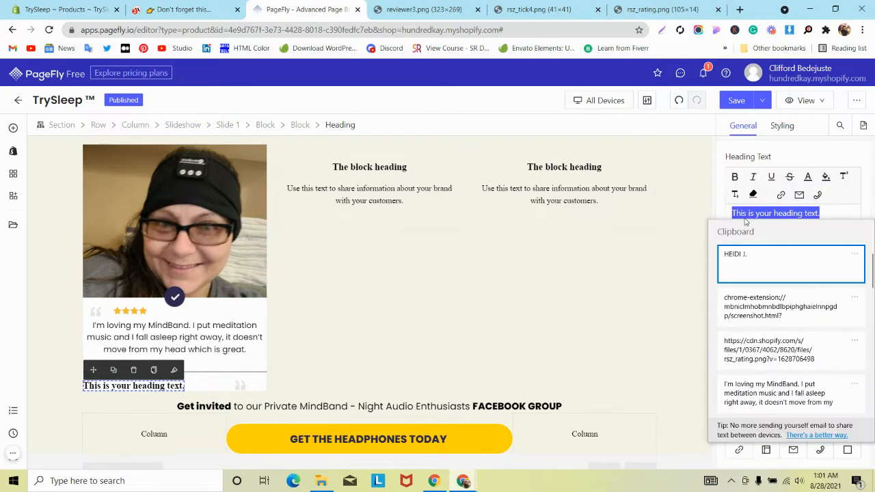
{"action": "left_click", "coordinate": [747, 267]}
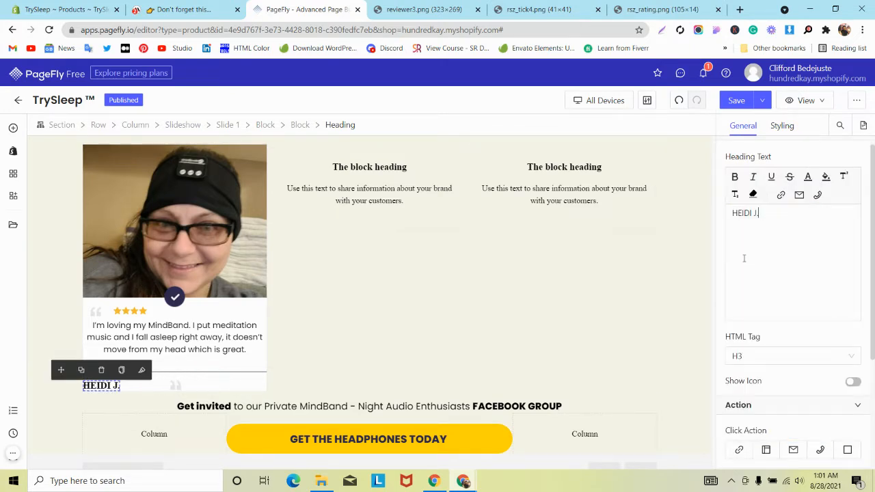
{"action": "left_click", "coordinate": [781, 126]}
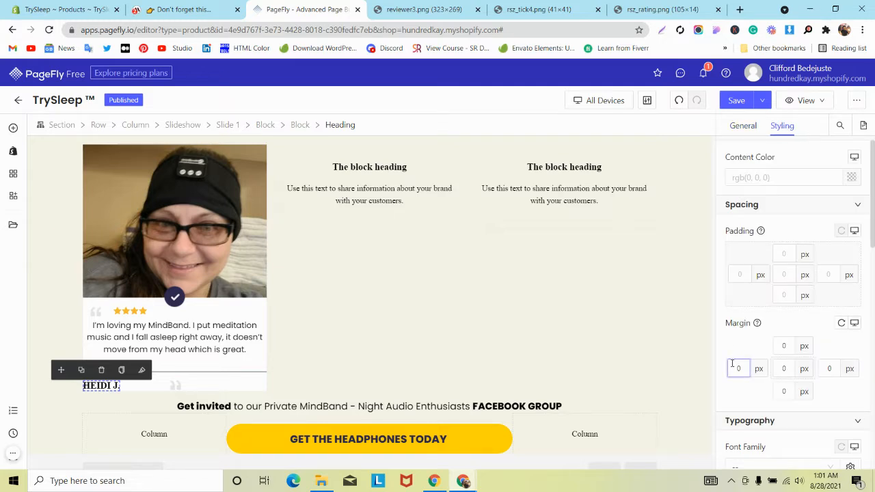
{"action": "type", "text": "2"}
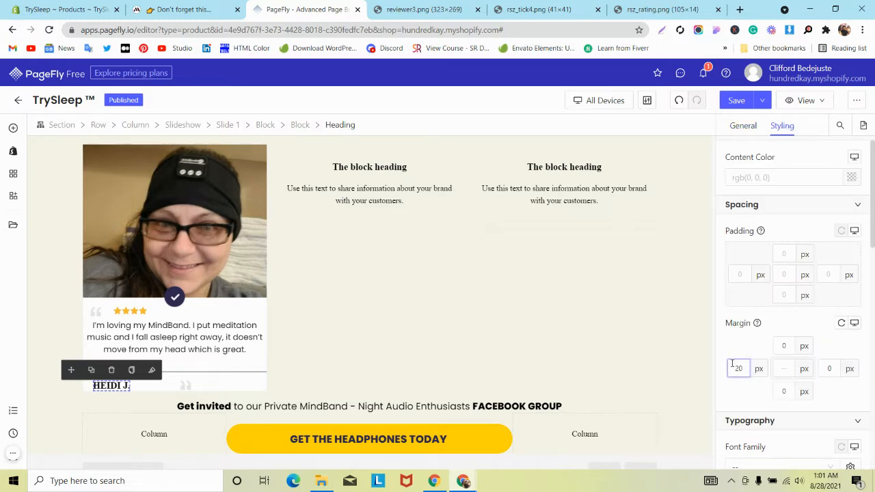
Set the opening quote image's left margin to 20 px and compare the card with the mindband.co reviews
{"action": "left_click", "coordinate": [96, 311]}
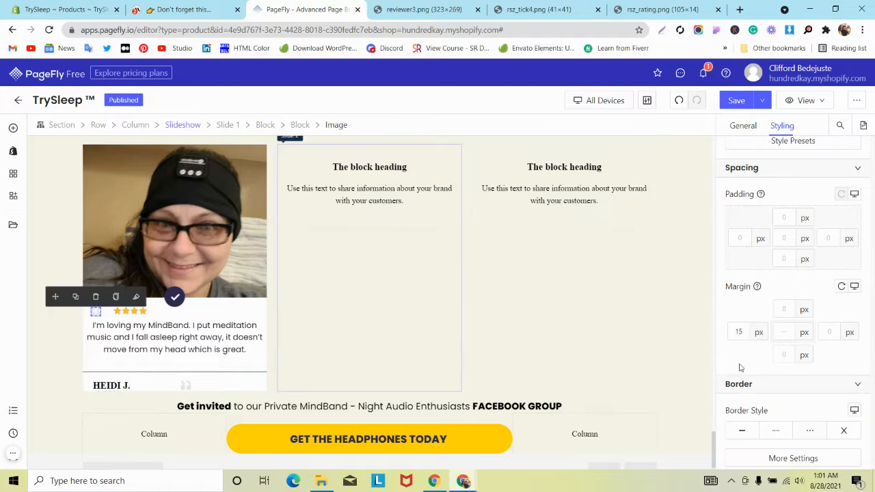
{"action": "type", "text": "20"}
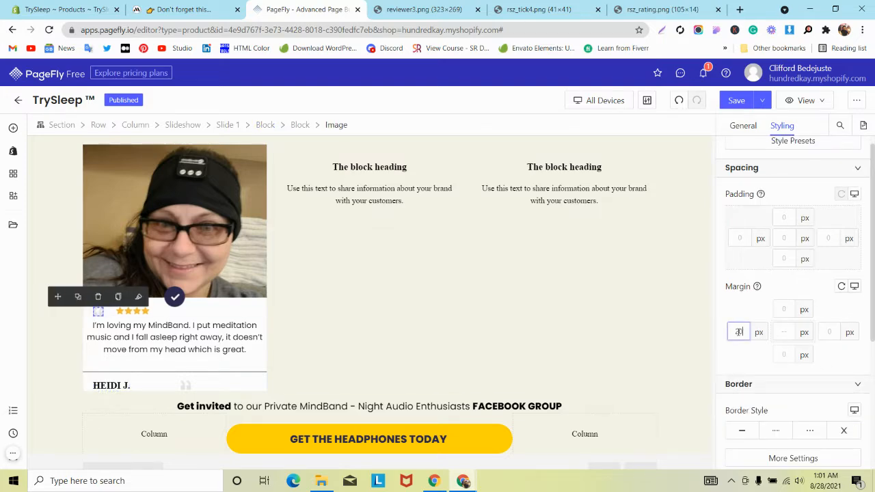
{"action": "left_click", "coordinate": [230, 14]}
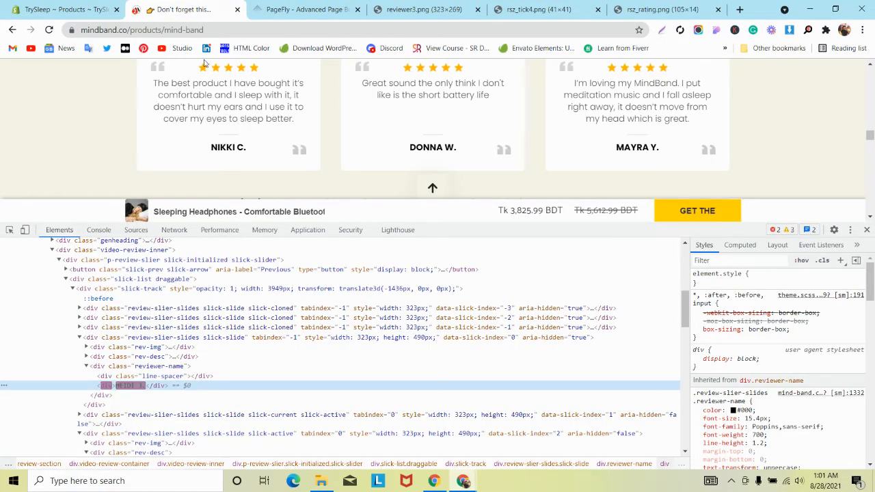
{"action": "scroll", "coordinate": [215, 101], "scroll_direction": "up", "scroll_amount": 1}
{"action": "scroll", "coordinate": [215, 100], "scroll_direction": "down", "scroll_amount": 2}
{"action": "left_click", "coordinate": [308, 9]}
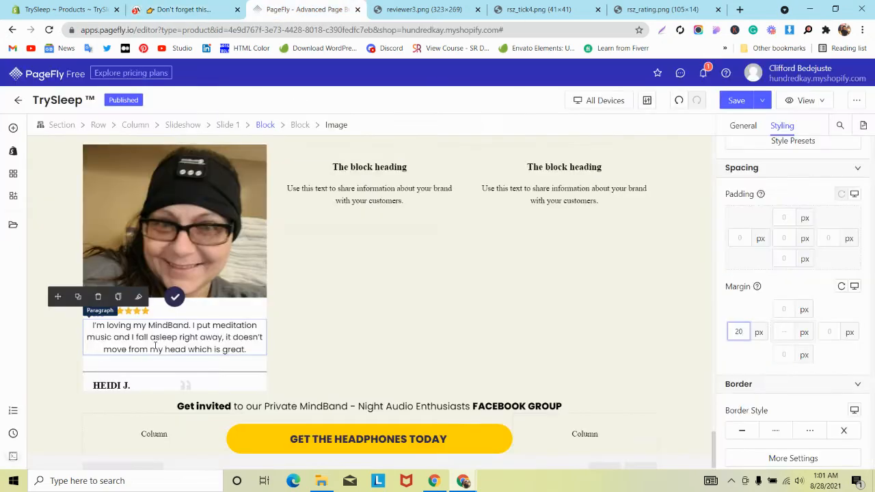
Set the reviewer name heading's left margin to 50 px and compare its position with the mindband.co cards
{"action": "left_click", "coordinate": [135, 390]}
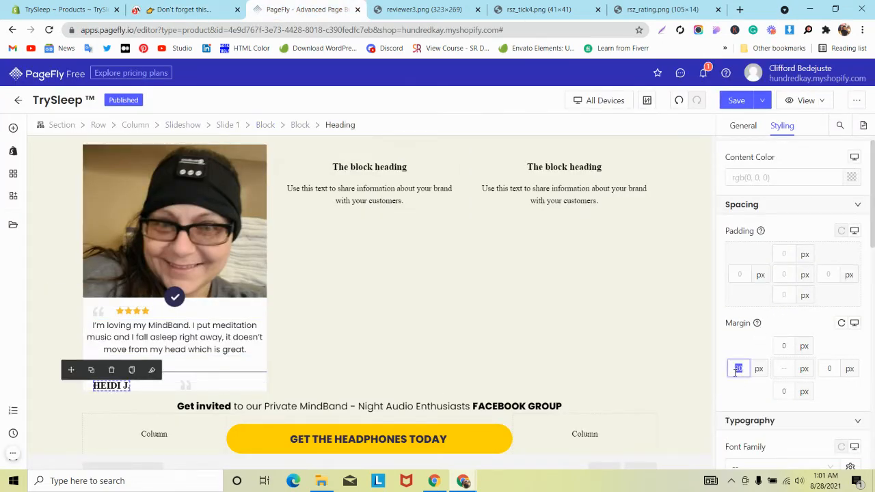
{"action": "type", "text": "5"}
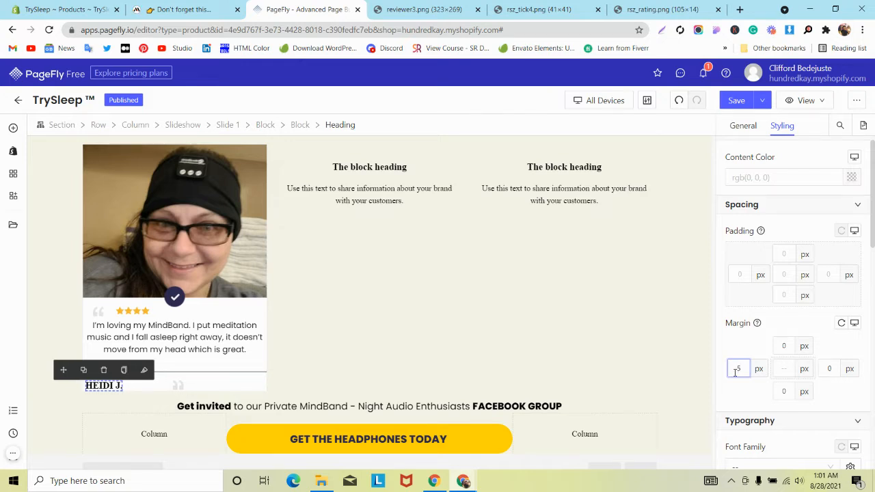
{"action": "type", "text": "0"}
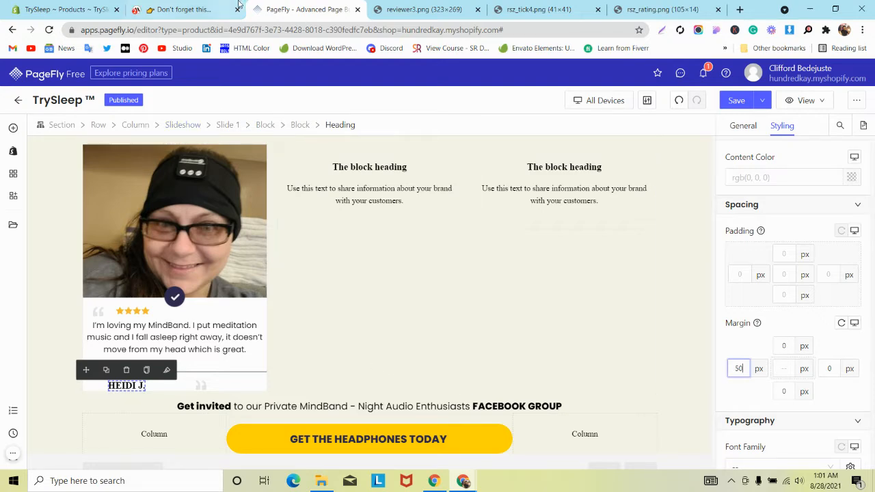
{"action": "left_click", "coordinate": [208, 8]}
{"action": "scroll", "coordinate": [213, 108], "scroll_direction": "up", "scroll_amount": 1}
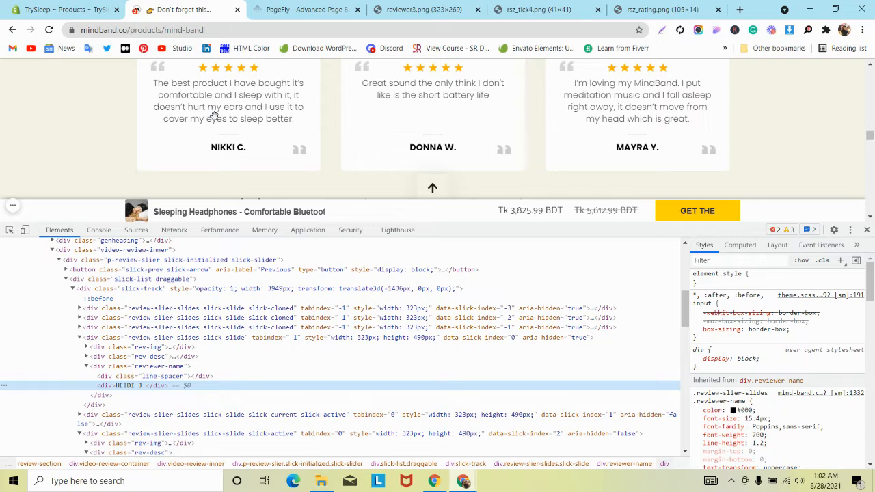
{"action": "left_click", "coordinate": [291, 7]}
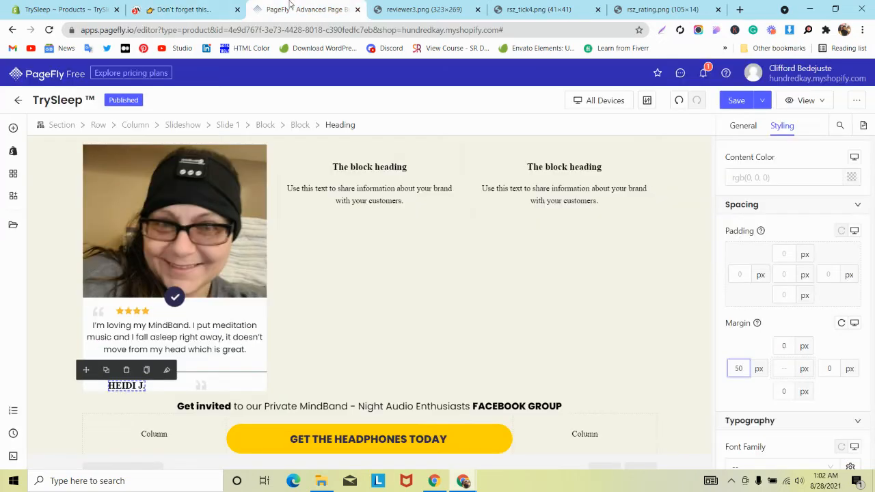
{"action": "scroll", "coordinate": [192, 271], "scroll_direction": "down", "scroll_amount": 1}
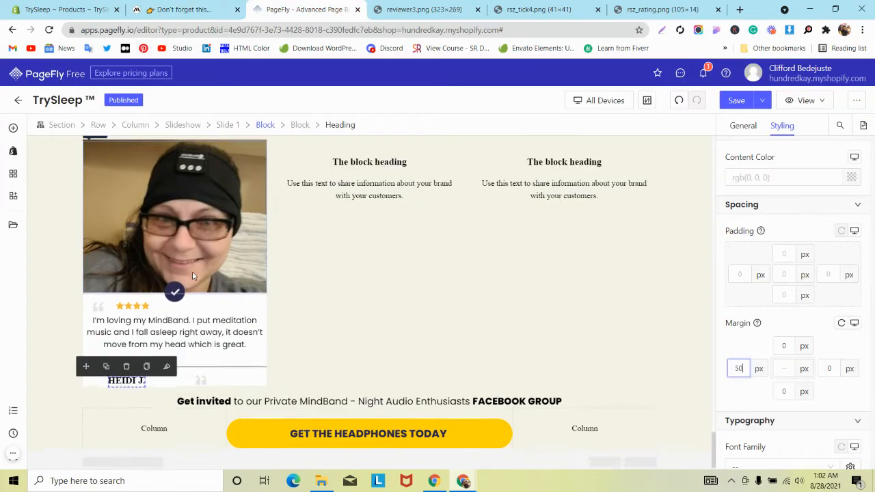
Select Slide 1 of the testimonial slideshow, which contains the review card, for styling
{"action": "left_click", "coordinate": [177, 303]}
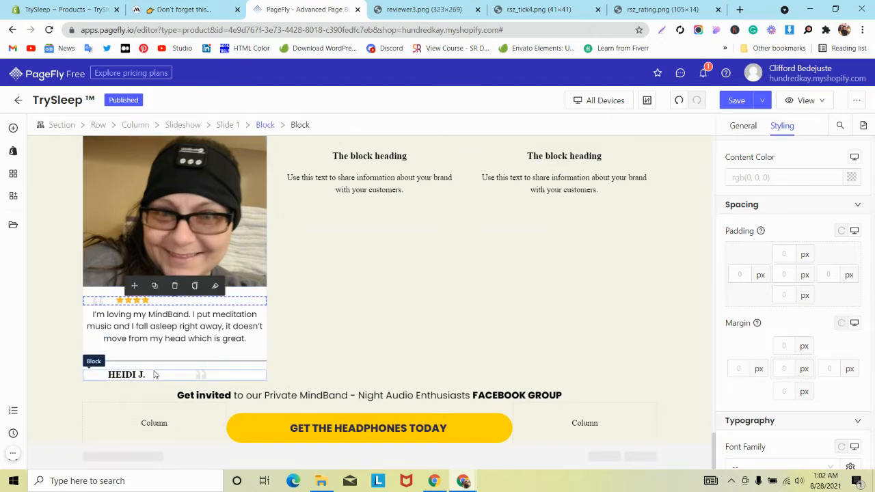
{"action": "scroll", "coordinate": [110, 301], "scroll_direction": "up", "scroll_amount": 2}
{"action": "left_click", "coordinate": [105, 270]}
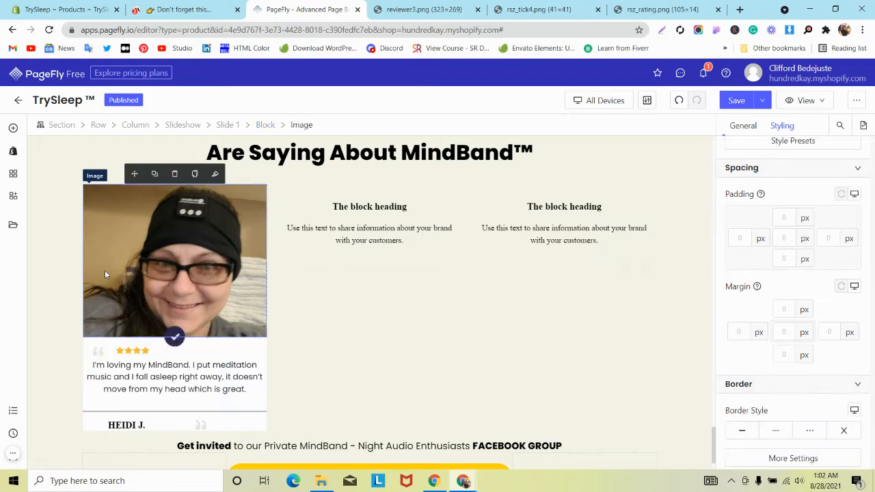
{"action": "scroll", "coordinate": [104, 270], "scroll_direction": "down", "scroll_amount": 2}
{"action": "left_click", "coordinate": [228, 126]}
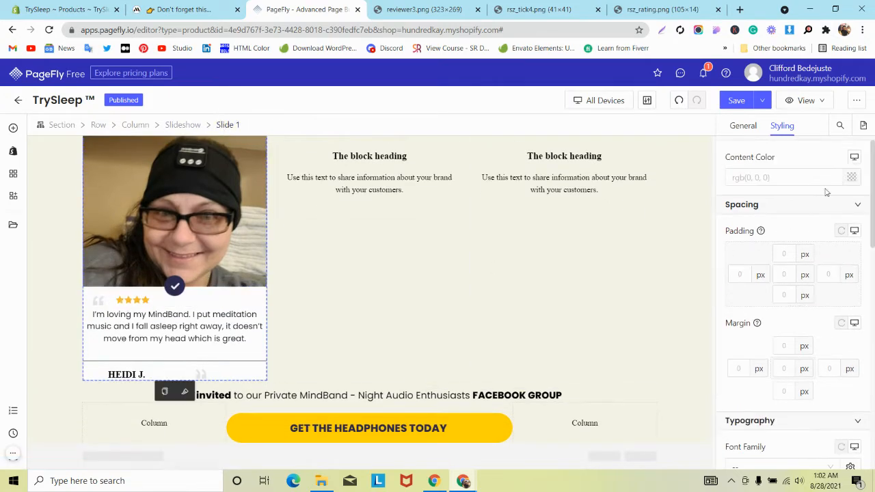
Measure the empty space below a reviewer's name on the reference MindBand product page with the Lightshot capture tool
{"action": "left_click", "coordinate": [181, 9]}
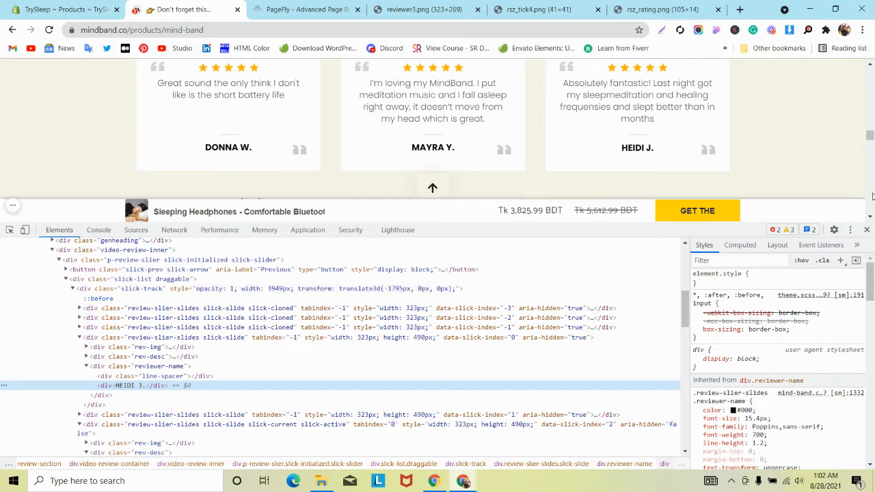
{"action": "left_click", "coordinate": [867, 230]}
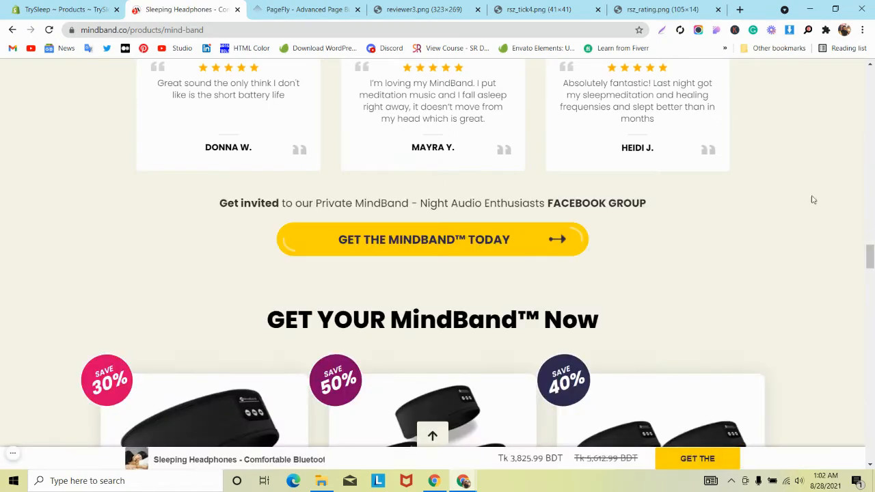
{"action": "left_click", "coordinate": [662, 31]}
{"action": "left_click_drag", "start_coordinate": [210, 150], "coordinate": [293, 170]}
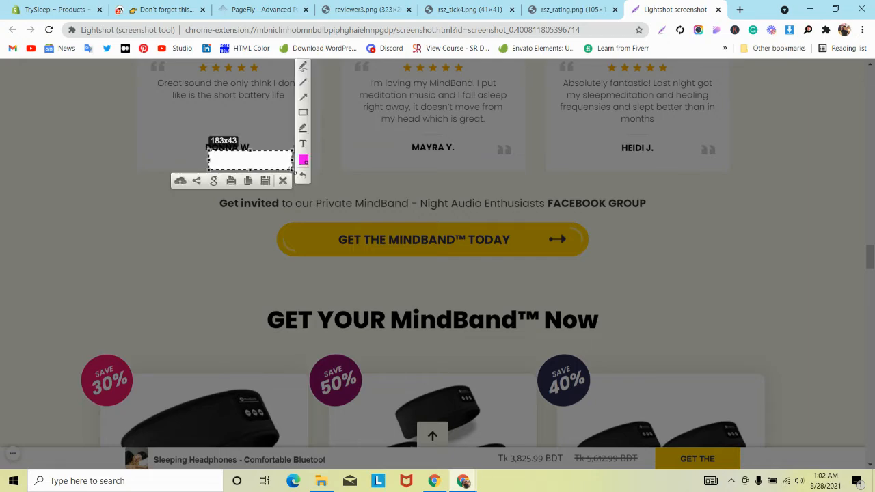
Return to the PageFly editor and give Slide 1 a bottom padding of 45 px
{"action": "left_click", "coordinate": [262, 10]}
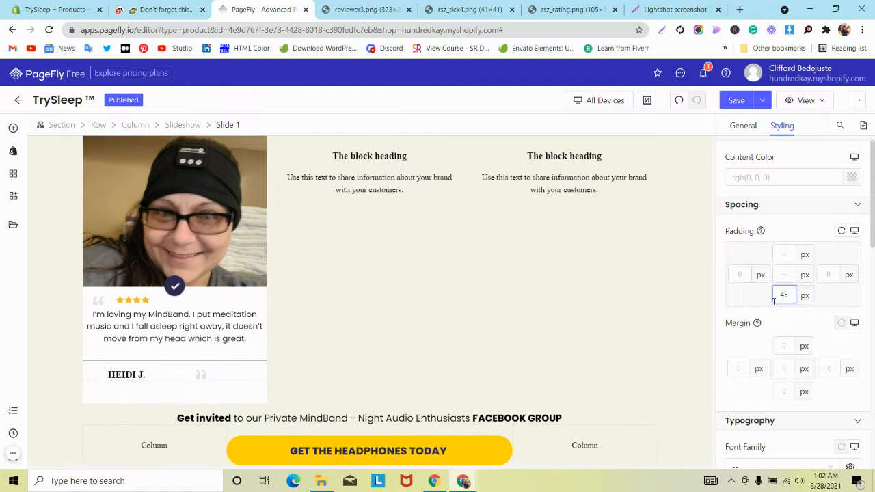
{"action": "left_click", "coordinate": [234, 376]}
{"action": "left_click", "coordinate": [326, 358]}
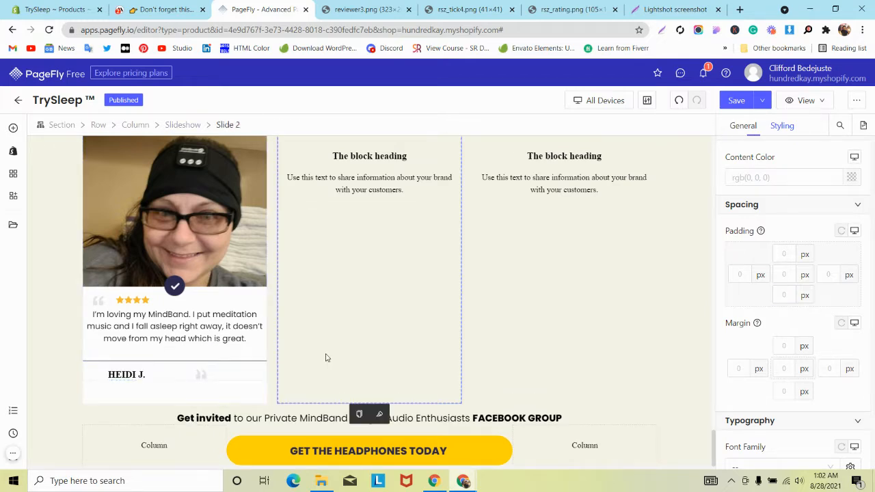
Set the border style of the block holding the reviewer name to none
{"action": "left_click", "coordinate": [264, 361]}
{"action": "left_click", "coordinate": [258, 376]}
{"action": "scroll", "coordinate": [181, 442], "scroll_direction": "down", "scroll_amount": 1}
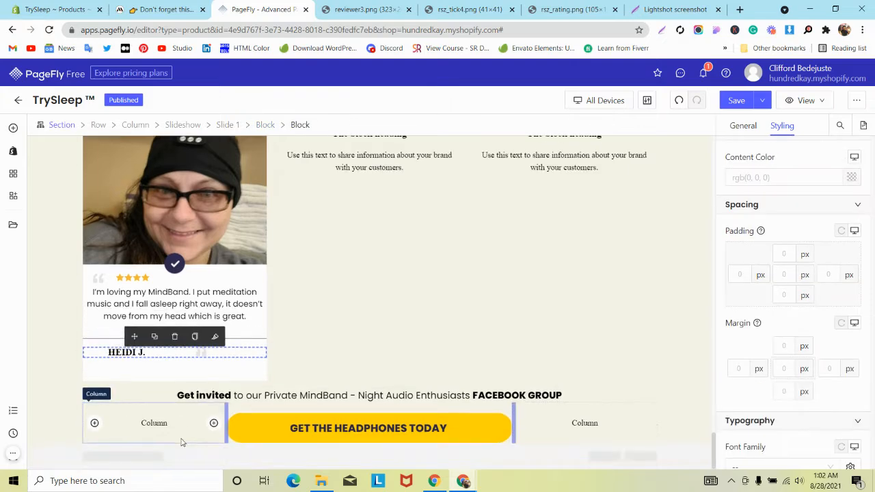
{"action": "scroll", "coordinate": [745, 282], "scroll_direction": "down", "scroll_amount": 5}
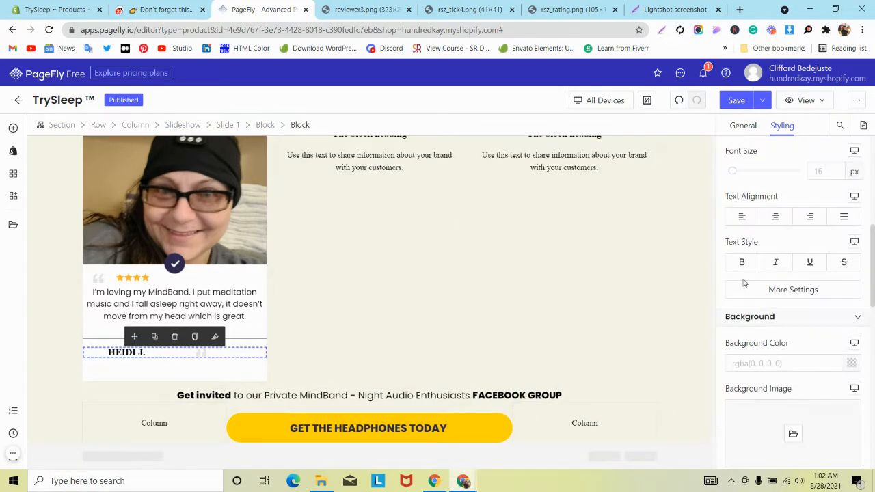
{"action": "scroll", "coordinate": [842, 280], "scroll_direction": "down", "scroll_amount": 3}
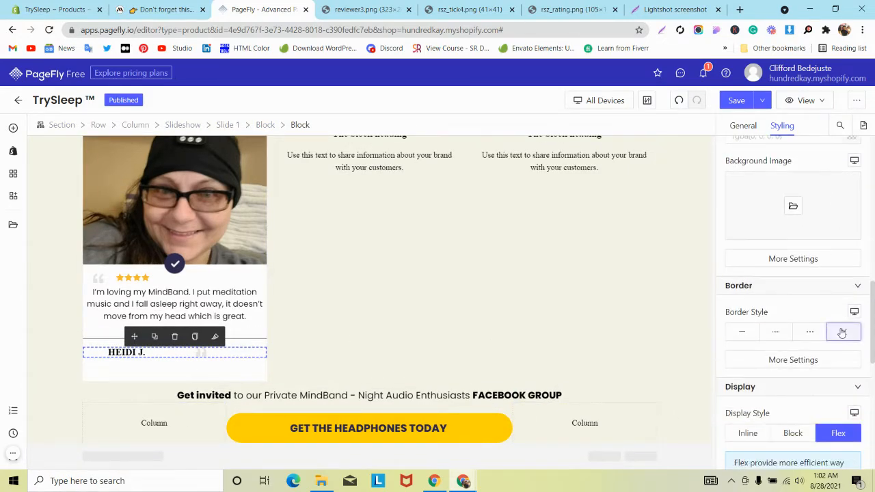
{"action": "left_click", "coordinate": [843, 331]}
{"action": "left_click", "coordinate": [405, 331]}
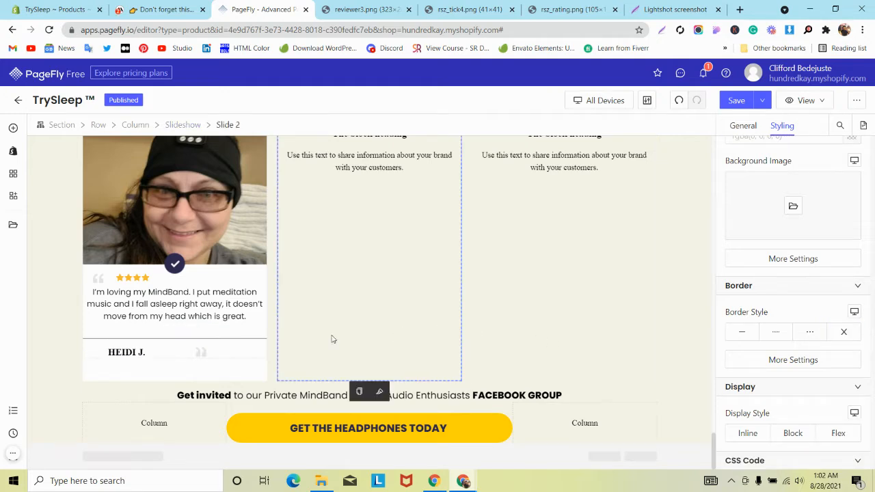
{"action": "left_click", "coordinate": [242, 359]}
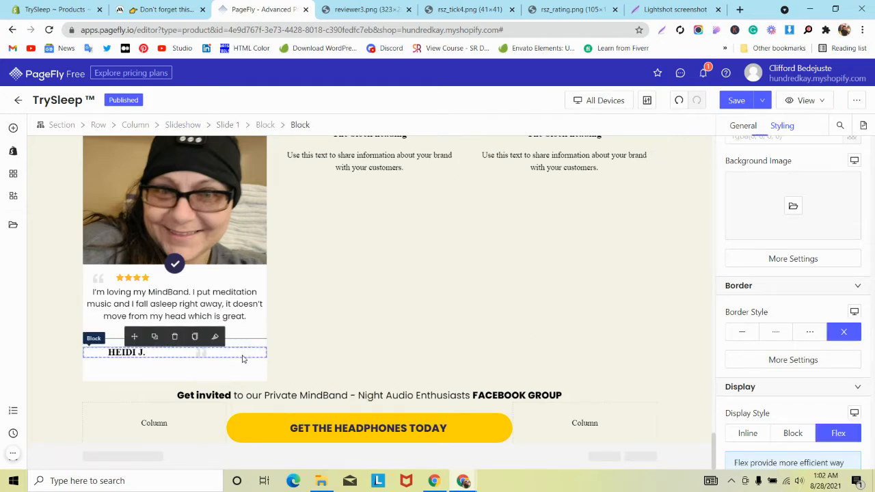
{"action": "scroll", "coordinate": [836, 303], "scroll_direction": "down", "scroll_amount": 1}
{"action": "left_click", "coordinate": [820, 303]}
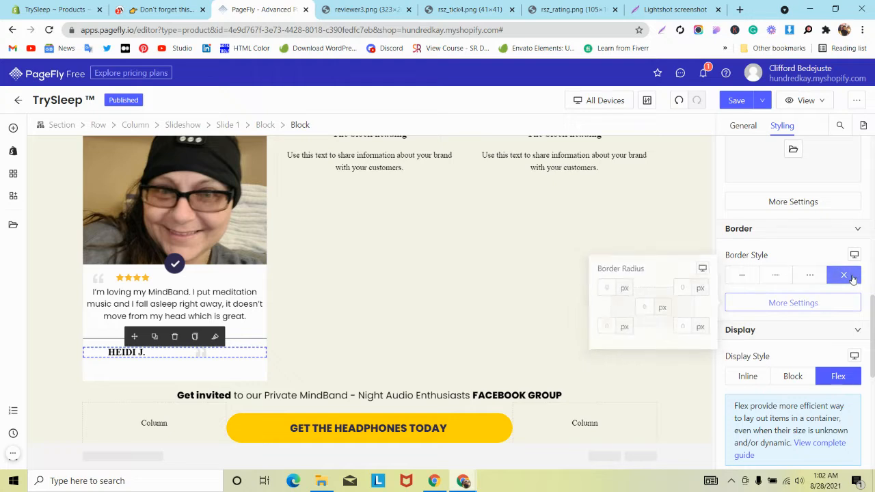
Copy the star rating block's styles and paste them onto the reviewer name block
{"action": "left_click", "coordinate": [139, 352]}
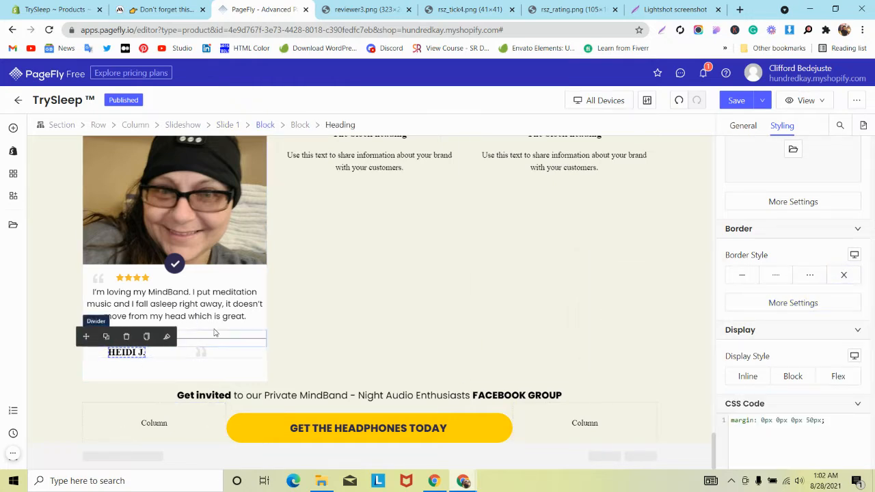
{"action": "left_click", "coordinate": [215, 339]}
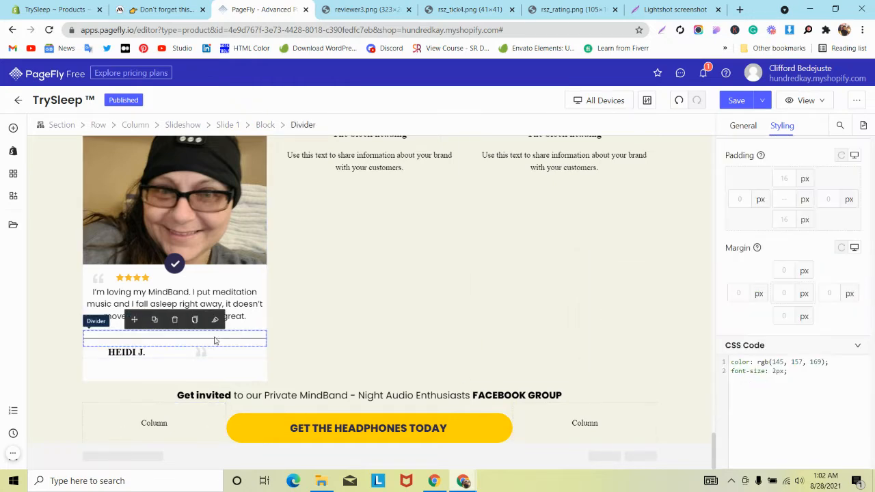
{"action": "left_click", "coordinate": [233, 373]}
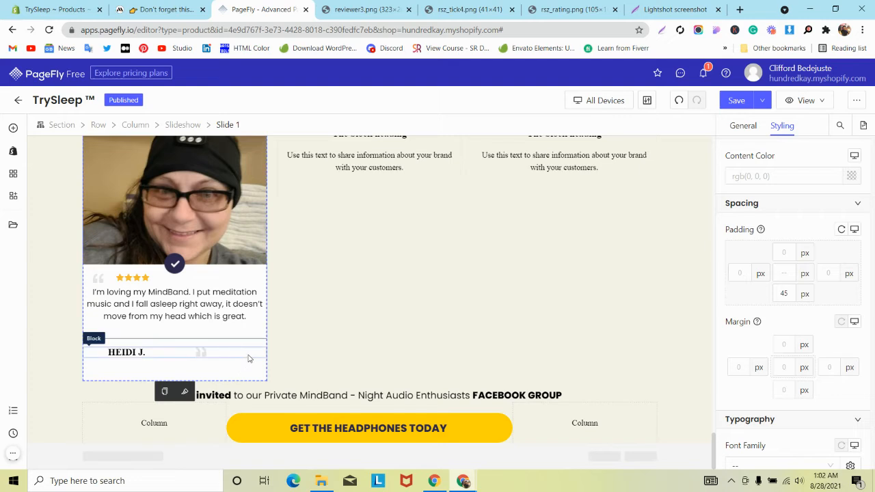
{"action": "left_click", "coordinate": [249, 359]}
{"action": "left_click", "coordinate": [191, 278]}
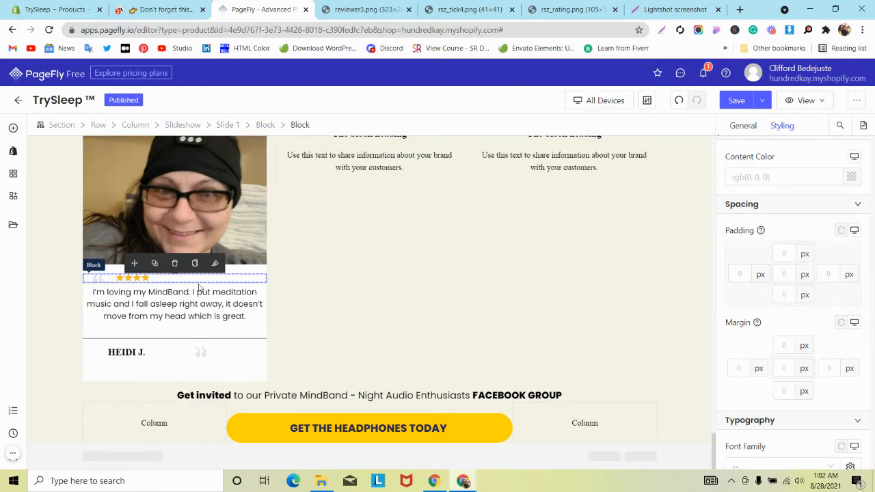
{"action": "left_click", "coordinate": [194, 264]}
{"action": "left_click", "coordinate": [199, 352]}
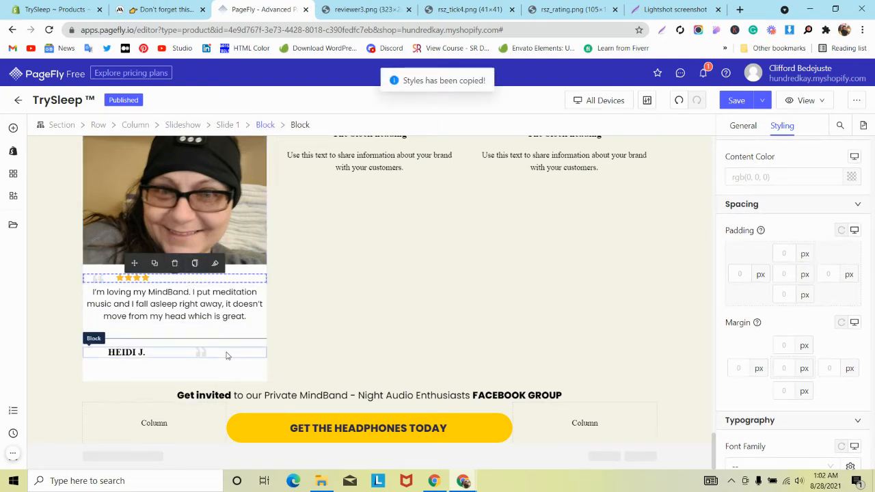
{"action": "left_click", "coordinate": [215, 338]}
{"action": "left_click", "coordinate": [235, 369]}
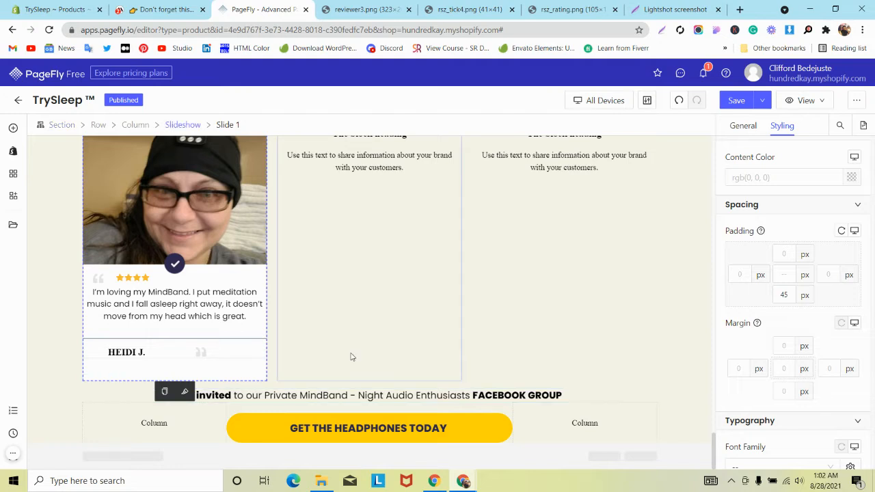
{"action": "left_click", "coordinate": [352, 357]}
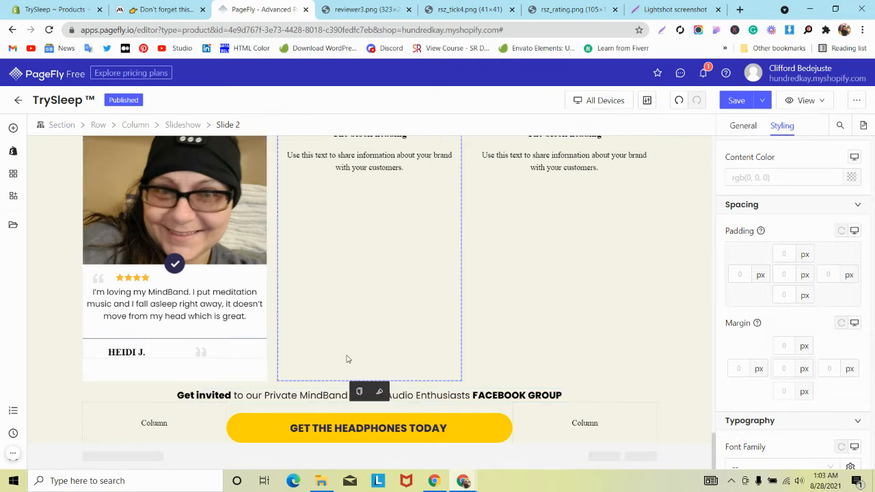
{"action": "left_click", "coordinate": [224, 356]}
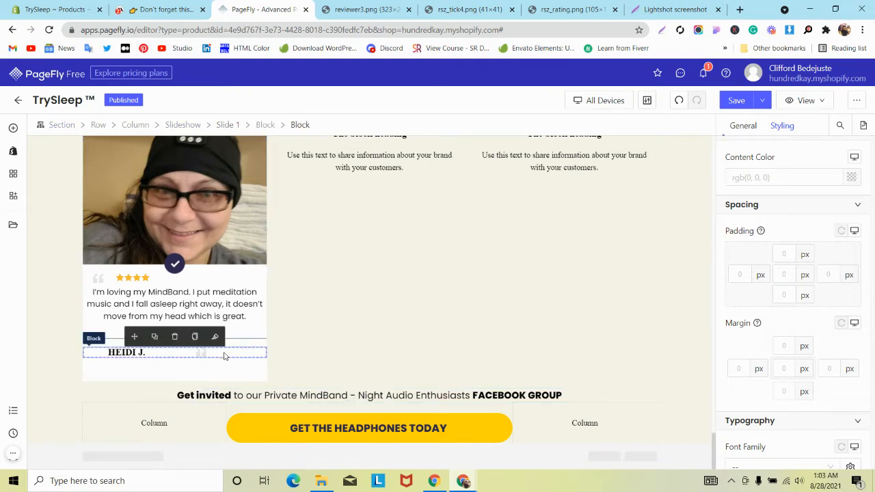
Duplicate the star rating block, place one copy beneath the divider and move the reviewer name heading into it
{"action": "left_click", "coordinate": [234, 283]}
{"action": "left_click", "coordinate": [154, 264]}
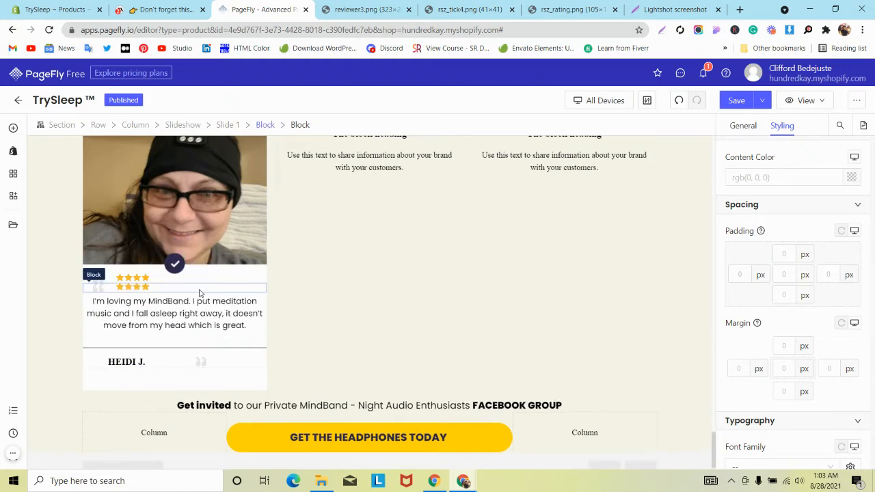
{"action": "left_click_drag", "start_coordinate": [135, 274], "coordinate": [163, 372]}
{"action": "left_click", "coordinate": [128, 361]}
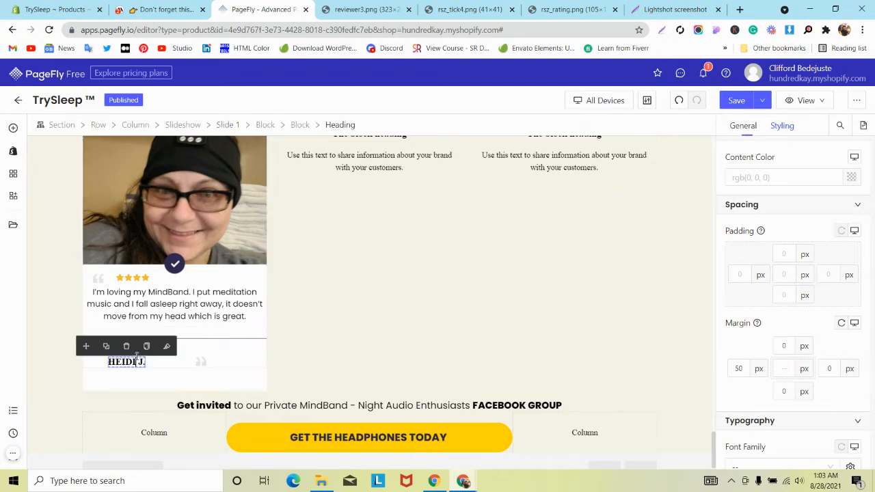
{"action": "left_click_drag", "start_coordinate": [86, 344], "coordinate": [120, 359]}
Delete the star before the reviewer name and the old block left beneath it
{"action": "left_click", "coordinate": [120, 353]}
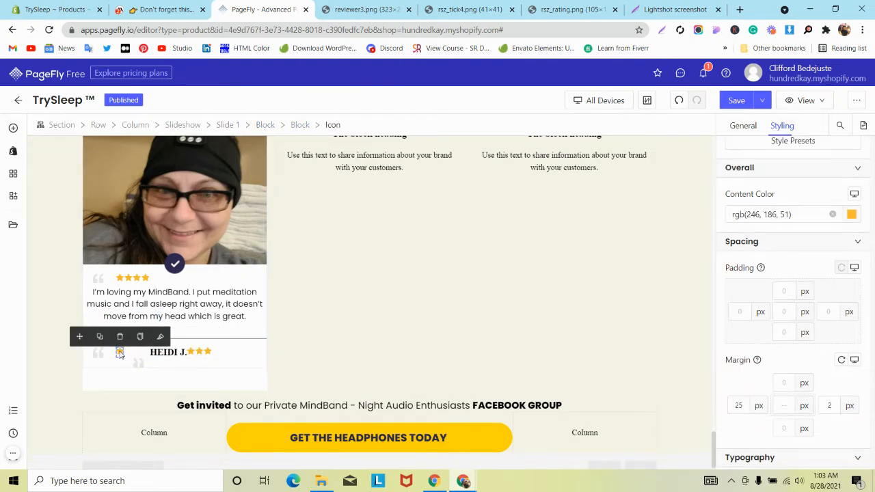
{"action": "left_click", "coordinate": [119, 337]}
{"action": "left_click", "coordinate": [154, 365]}
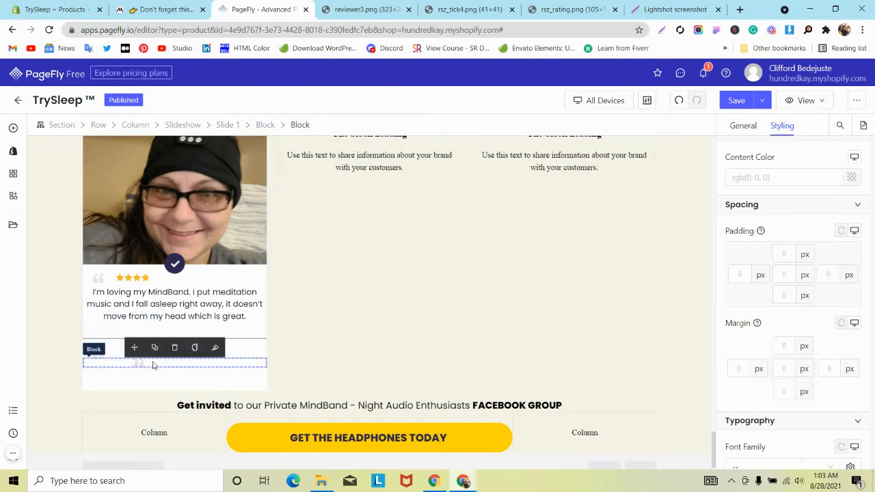
{"action": "left_click", "coordinate": [174, 348]}
Replace the quote image beside the reviewer name with the quote-right image from the image library
{"action": "left_click", "coordinate": [97, 353]}
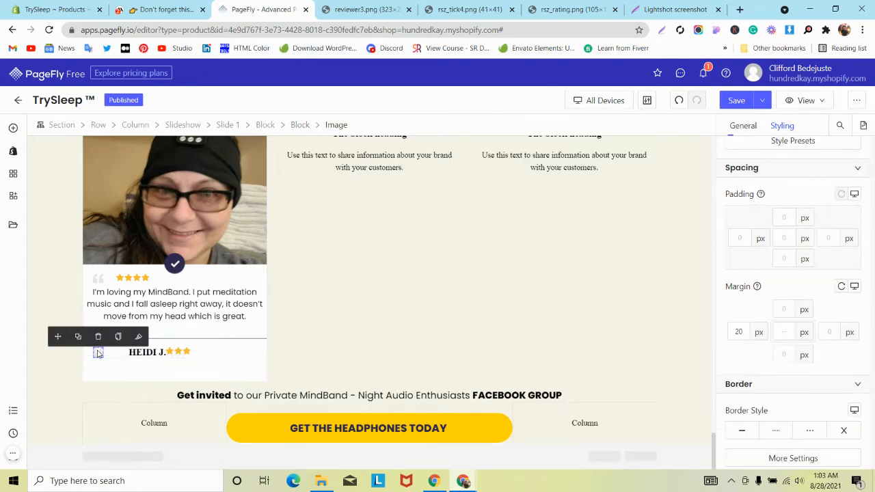
{"action": "left_click", "coordinate": [742, 126]}
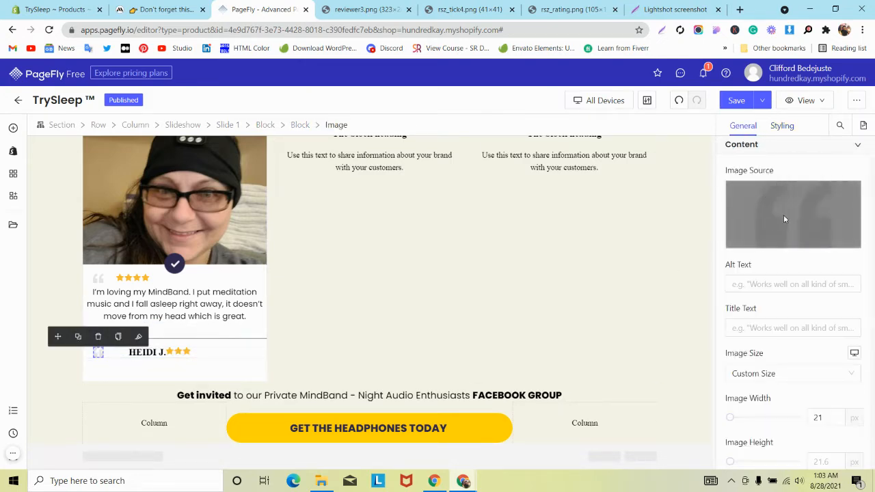
{"action": "left_click", "coordinate": [785, 219]}
{"action": "scroll", "coordinate": [299, 273], "scroll_direction": "down", "scroll_amount": 2}
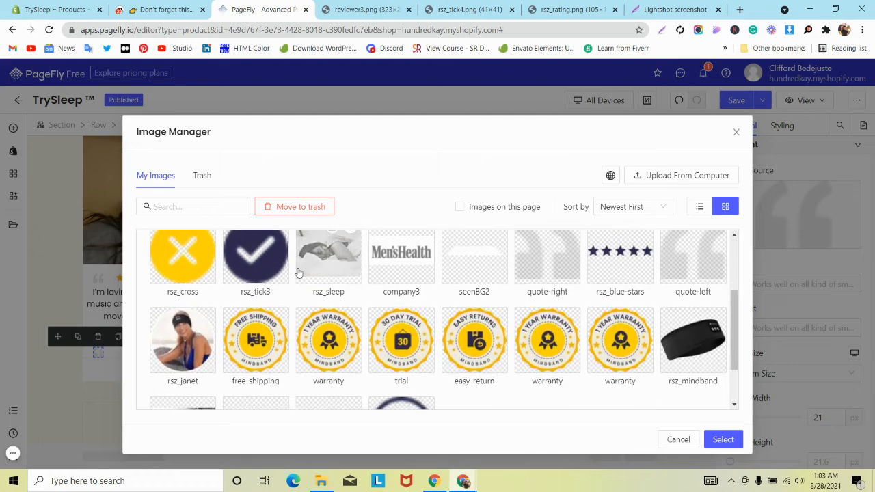
{"action": "scroll", "coordinate": [328, 291], "scroll_direction": "down", "scroll_amount": 1}
{"action": "scroll", "coordinate": [358, 309], "scroll_direction": "up", "scroll_amount": 1}
{"action": "left_click", "coordinate": [547, 273]}
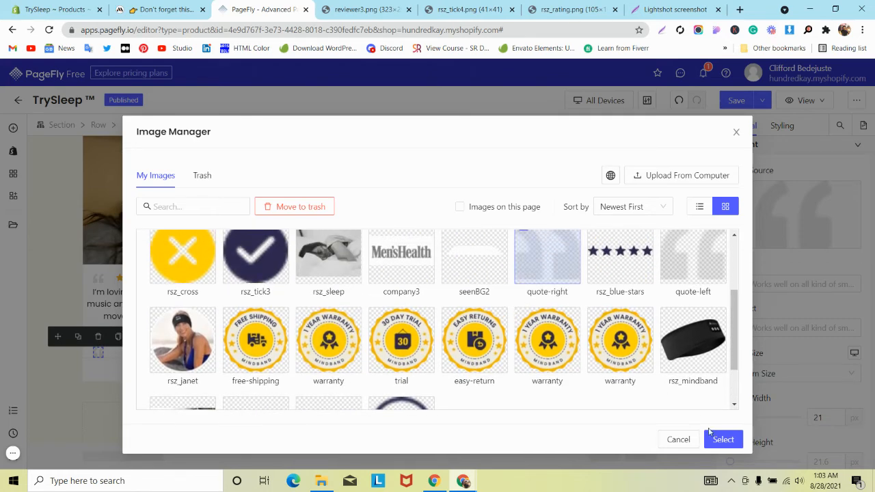
{"action": "left_click", "coordinate": [722, 439]}
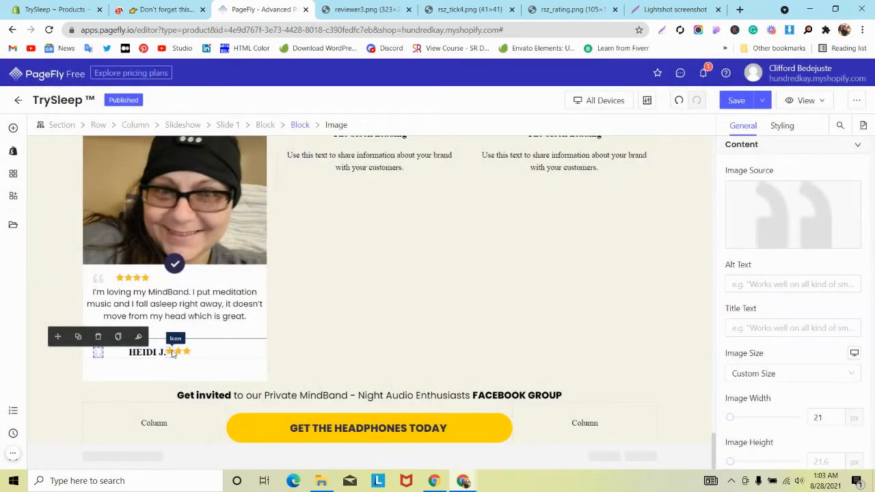
Delete the three remaining stars after the reviewer name and move the closing quote image behind the name
{"action": "left_click", "coordinate": [173, 353]}
{"action": "left_click", "coordinate": [161, 352]}
{"action": "left_click", "coordinate": [165, 350]}
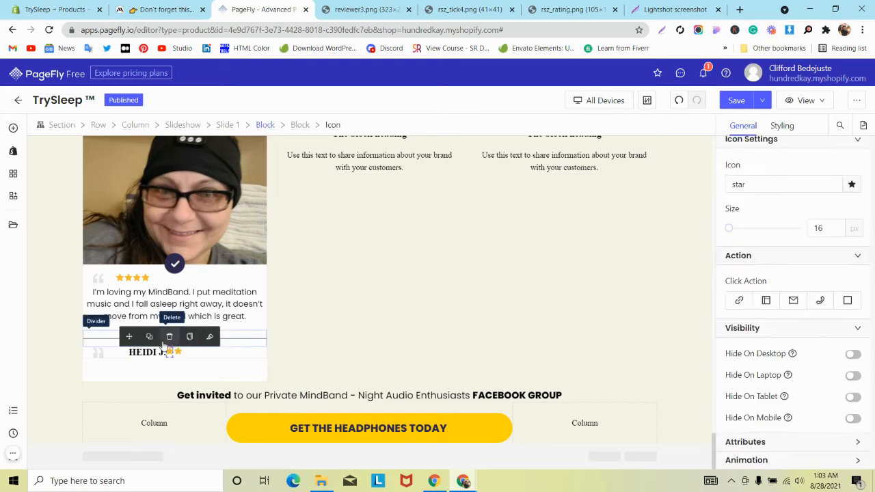
{"action": "left_click", "coordinate": [161, 350]}
{"action": "left_click", "coordinate": [172, 352]}
{"action": "left_click", "coordinate": [167, 350]}
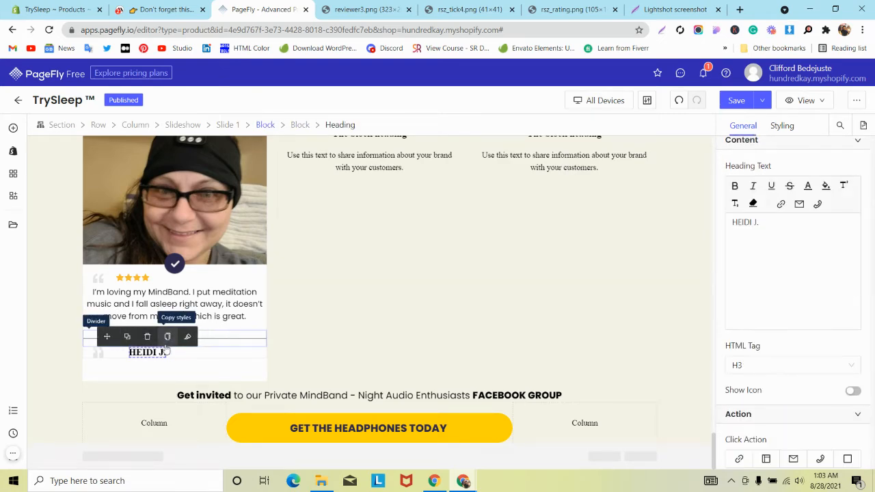
{"action": "left_click", "coordinate": [98, 352]}
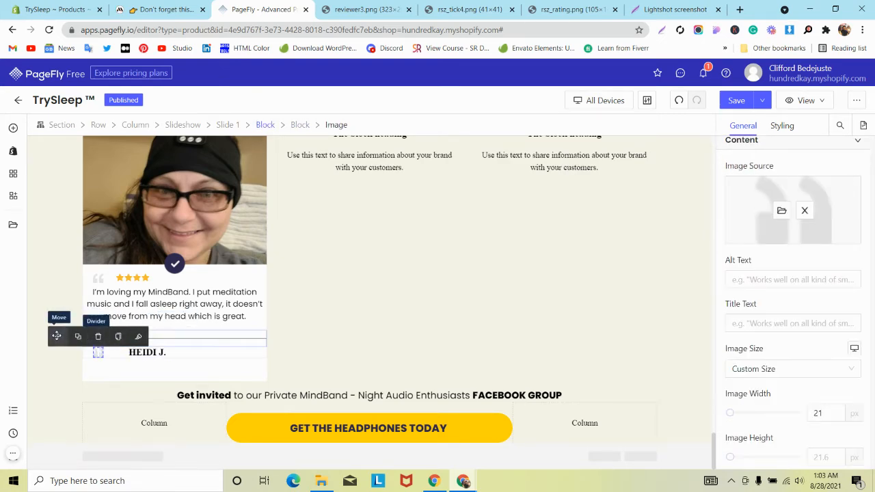
{"action": "left_click_drag", "start_coordinate": [57, 336], "coordinate": [162, 356]}
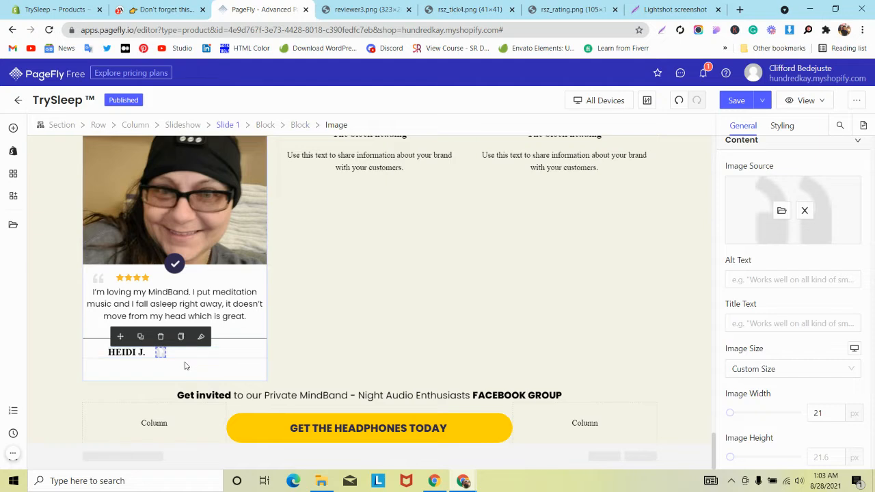
Set the background colour of the block holding the reviewer name and closing quote to white
{"action": "left_click", "coordinate": [186, 357]}
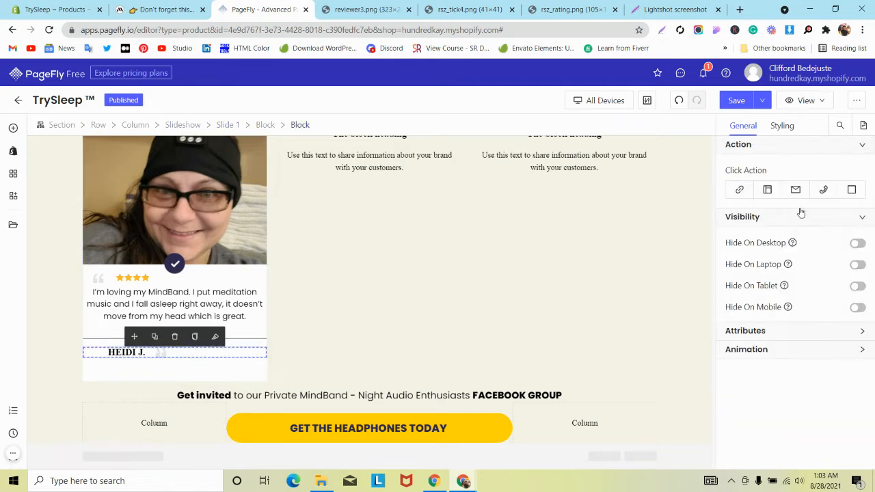
{"action": "left_click", "coordinate": [794, 126]}
{"action": "scroll", "coordinate": [827, 283], "scroll_direction": "down", "scroll_amount": 5}
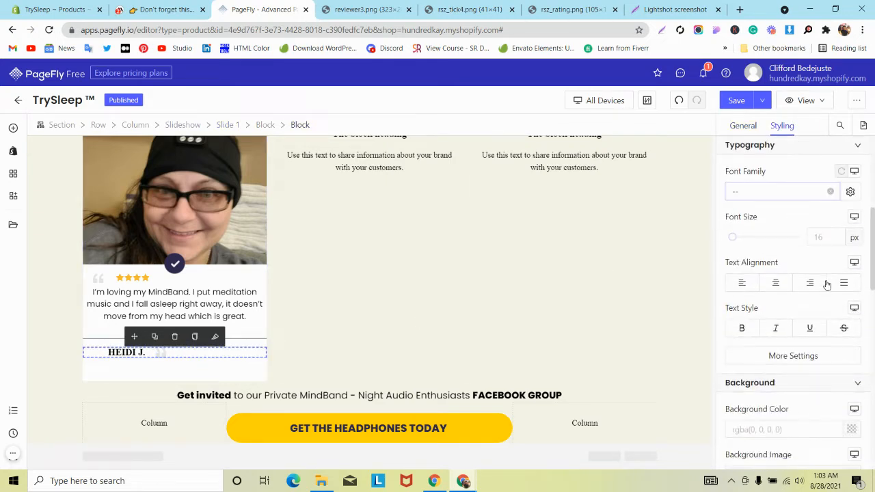
{"action": "scroll", "coordinate": [831, 284], "scroll_direction": "down", "scroll_amount": 1}
{"action": "left_click", "coordinate": [851, 258]}
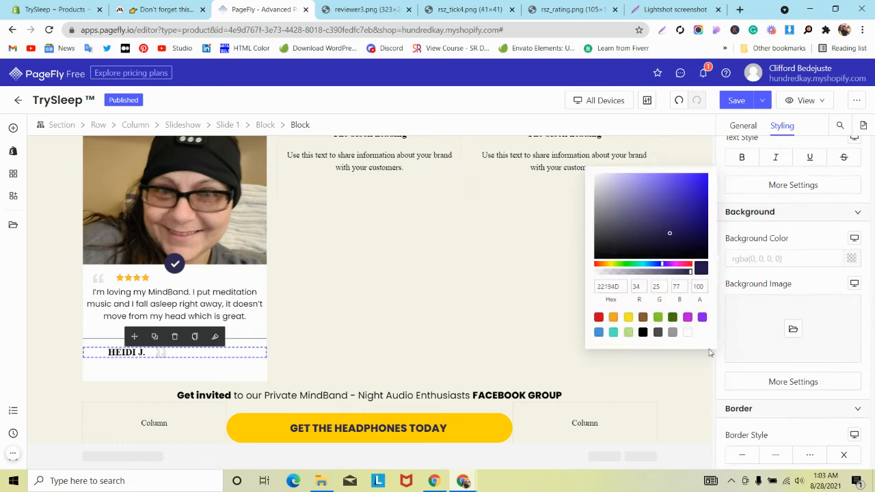
{"action": "left_click", "coordinate": [688, 336]}
Remove the border from the block that wraps the whole review card in the first slide
{"action": "left_click", "coordinate": [230, 270]}
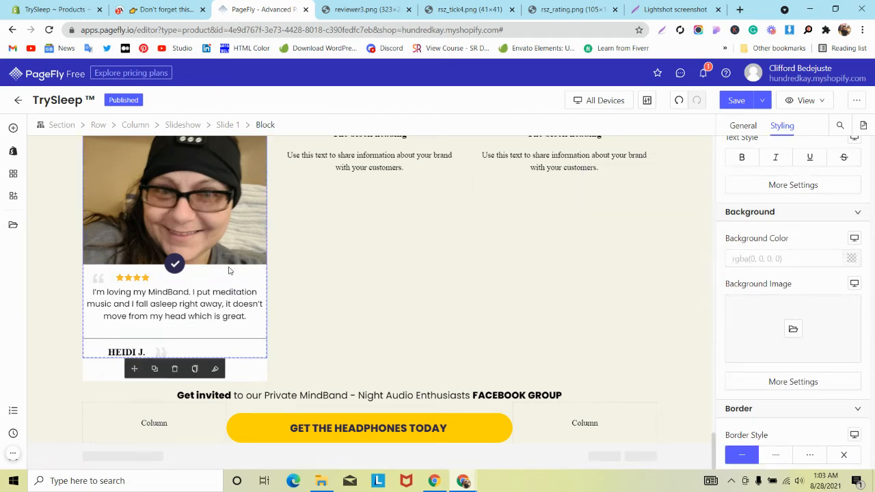
{"action": "left_click", "coordinate": [384, 279]}
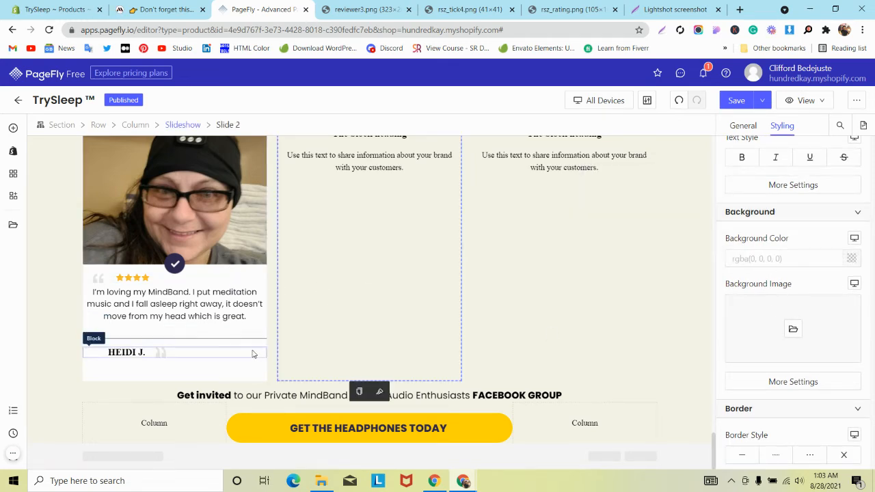
{"action": "left_click", "coordinate": [265, 279]}
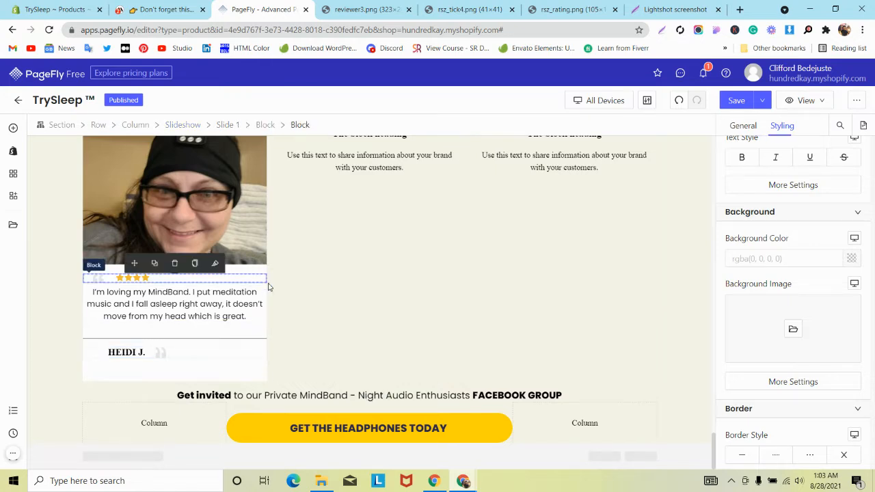
{"action": "left_click", "coordinate": [261, 126]}
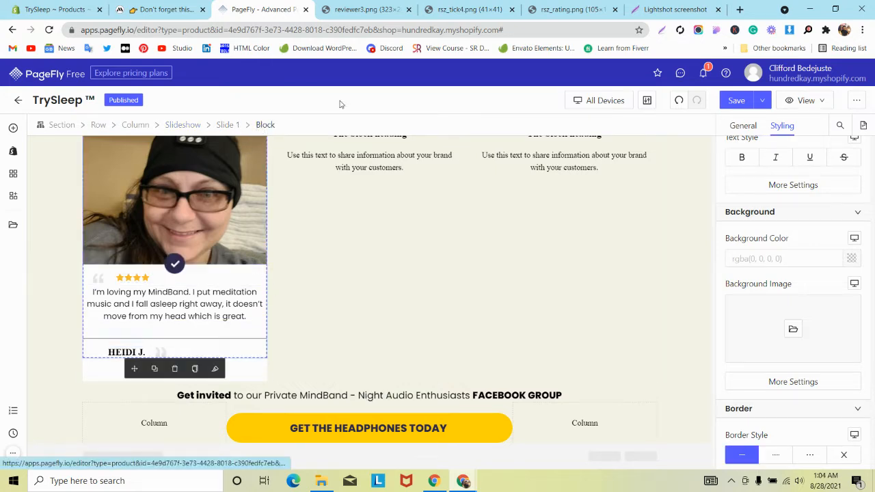
{"action": "scroll", "coordinate": [870, 352], "scroll_direction": "down", "scroll_amount": 2}
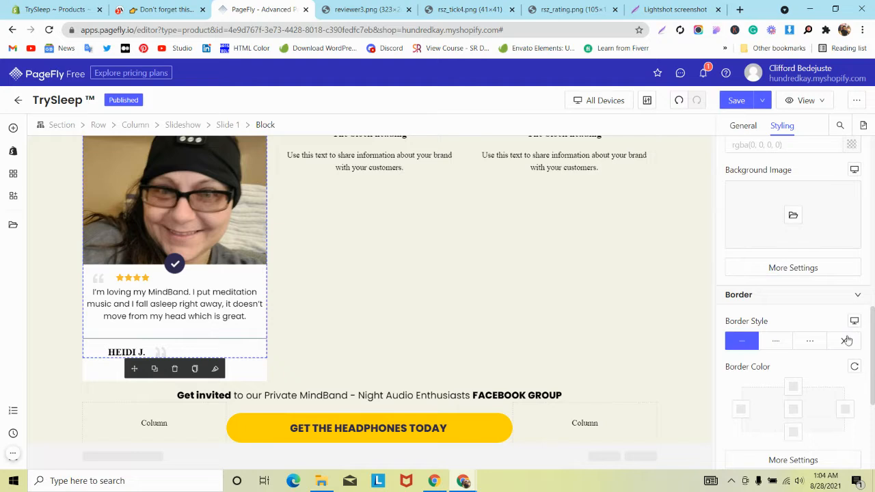
{"action": "left_click", "coordinate": [846, 341]}
{"action": "left_click", "coordinate": [358, 289]}
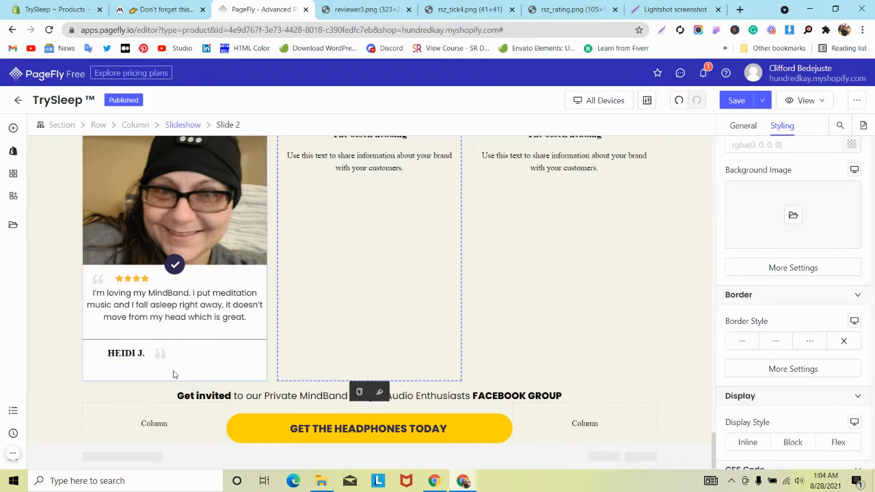
Set the divider's padding to 5 px at the top and 150 px on both the left and right
{"action": "left_click", "coordinate": [200, 344]}
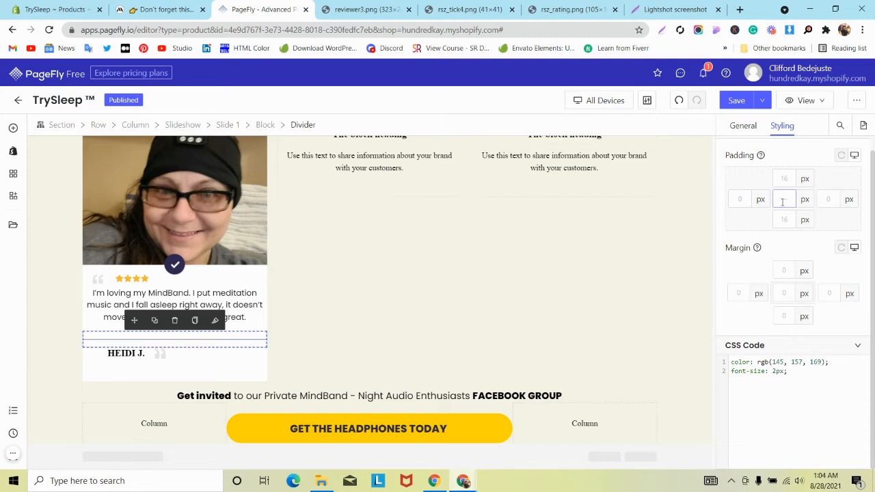
{"action": "left_click", "coordinate": [788, 178]}
{"action": "type", "text": "5"}
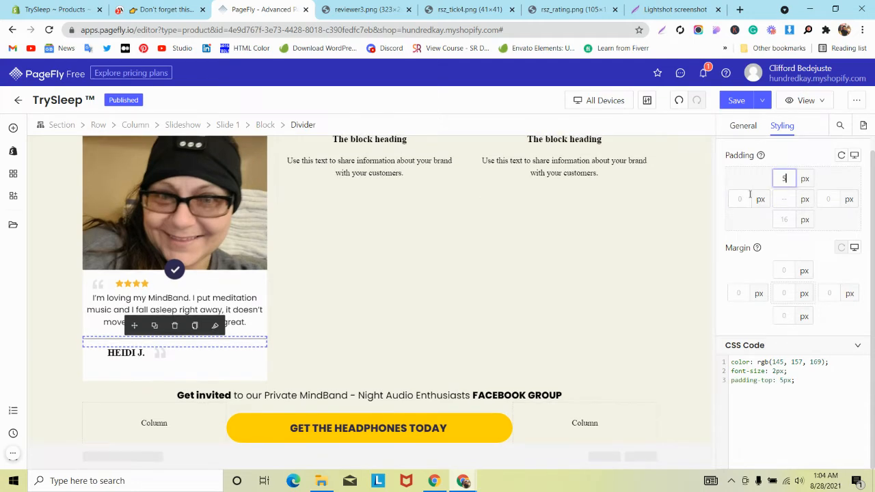
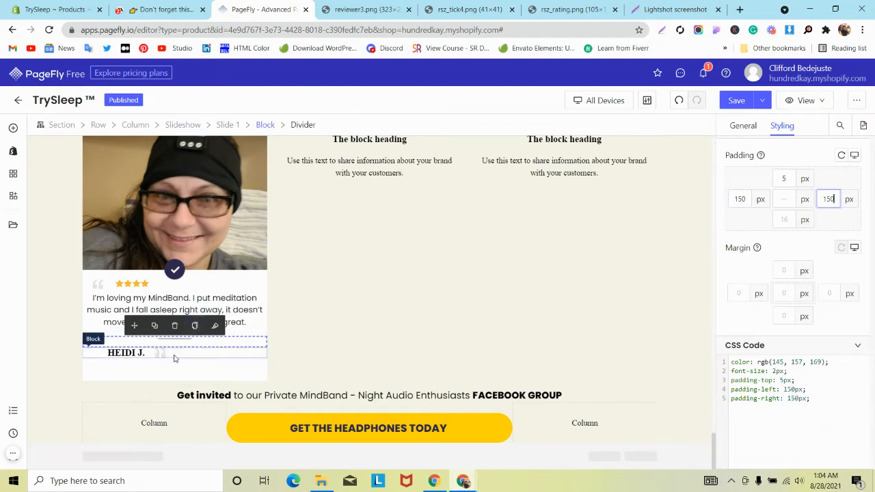
Set the left margin of the reviewer name heading and of the closing quote image to 100 px each
{"action": "left_click", "coordinate": [122, 354]}
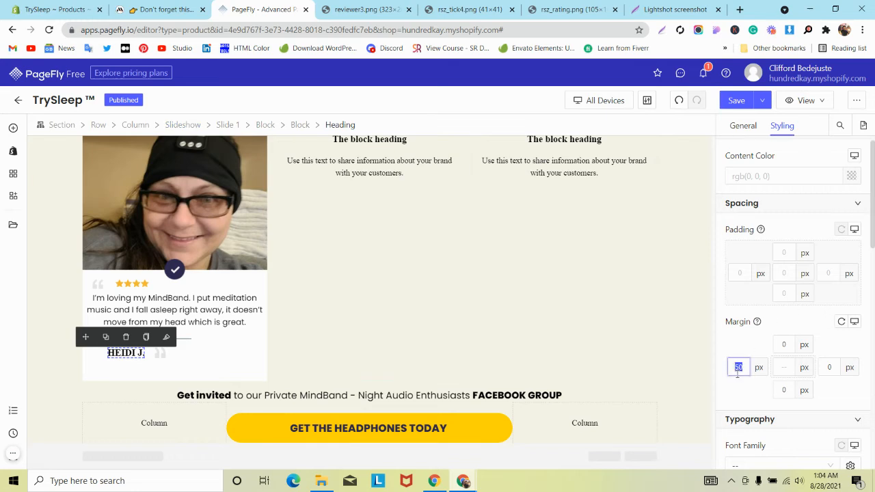
{"action": "type", "text": "100"}
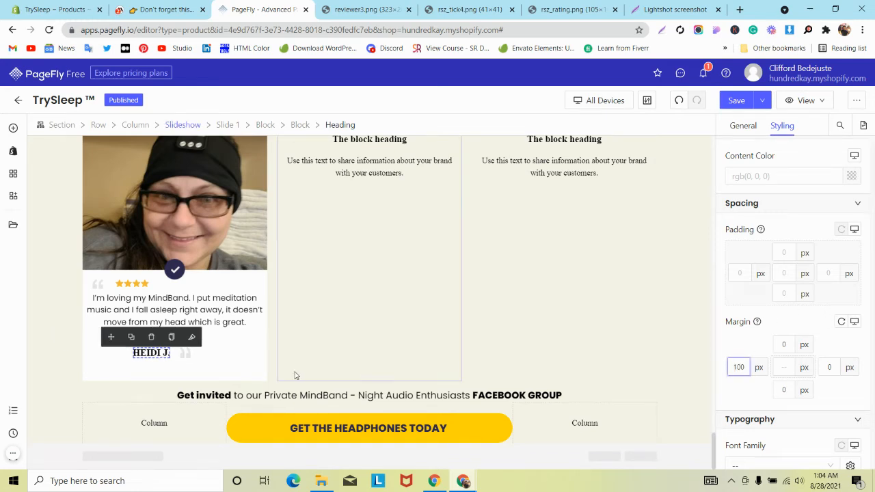
{"action": "left_click", "coordinate": [187, 357]}
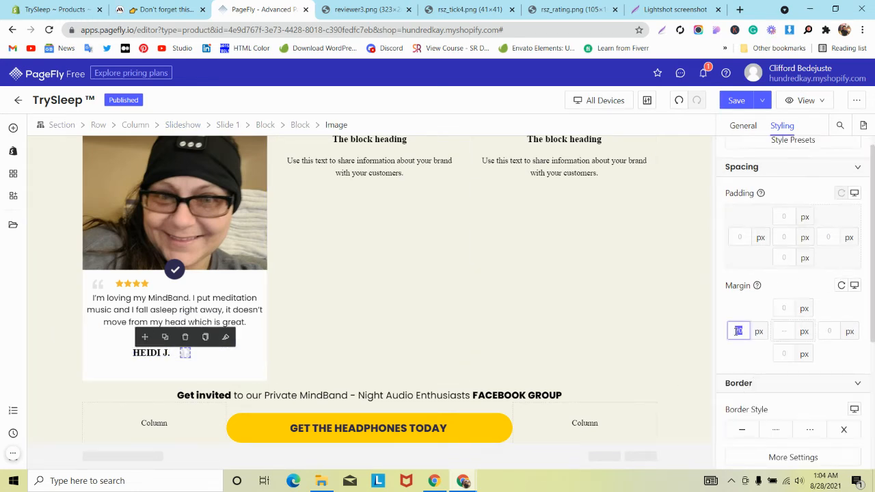
{"action": "type", "text": "100"}
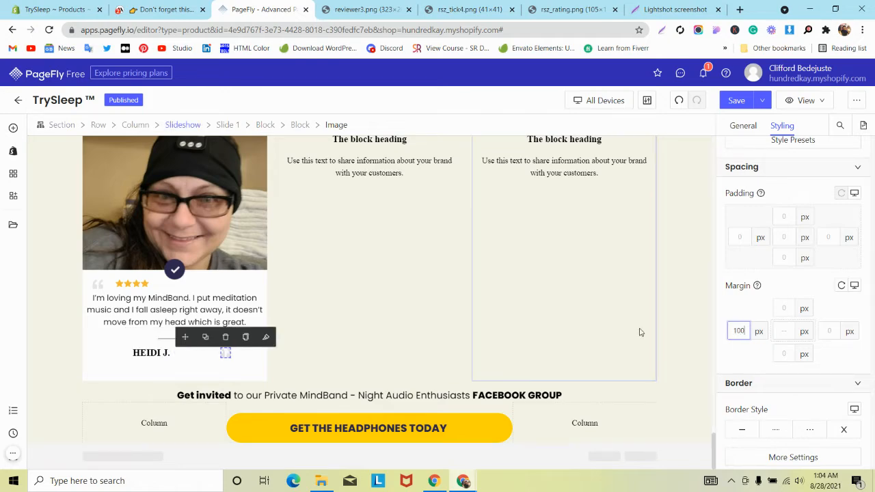
Compare the name spacing with the MindBand reference cards and increase the divider's bottom padding
{"action": "left_click", "coordinate": [108, 342]}
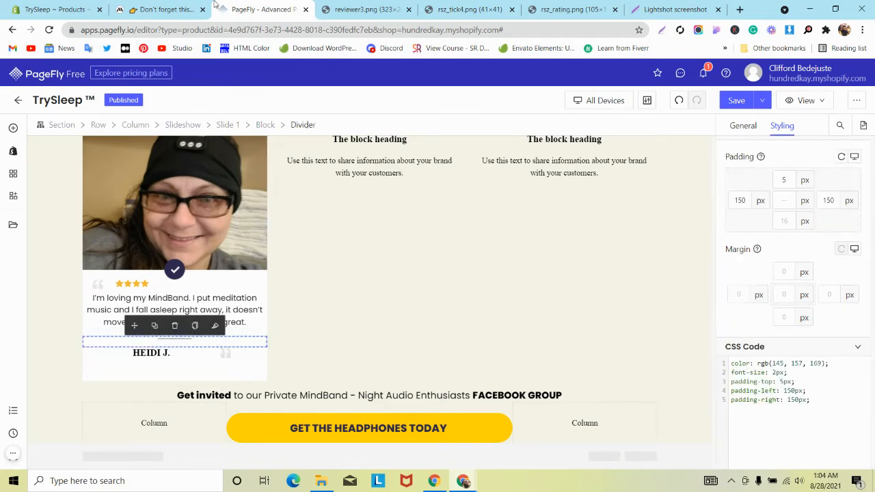
{"action": "left_click", "coordinate": [160, 9]}
{"action": "scroll", "coordinate": [229, 160], "scroll_direction": "up", "scroll_amount": 2}
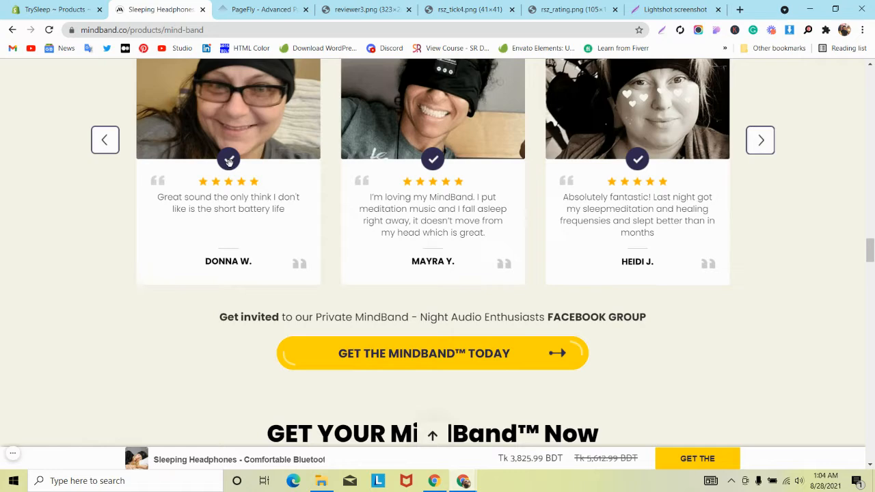
{"action": "left_click", "coordinate": [263, 9]}
{"action": "left_click", "coordinate": [372, 214]}
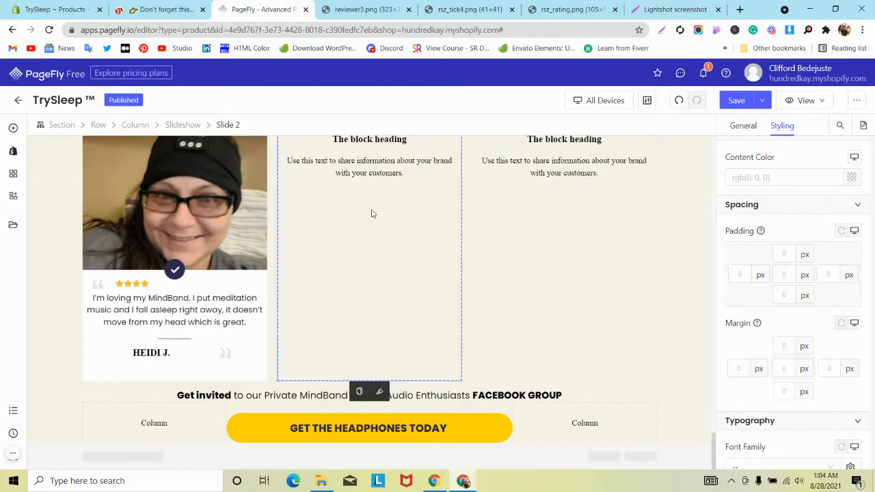
{"action": "left_click", "coordinate": [197, 346]}
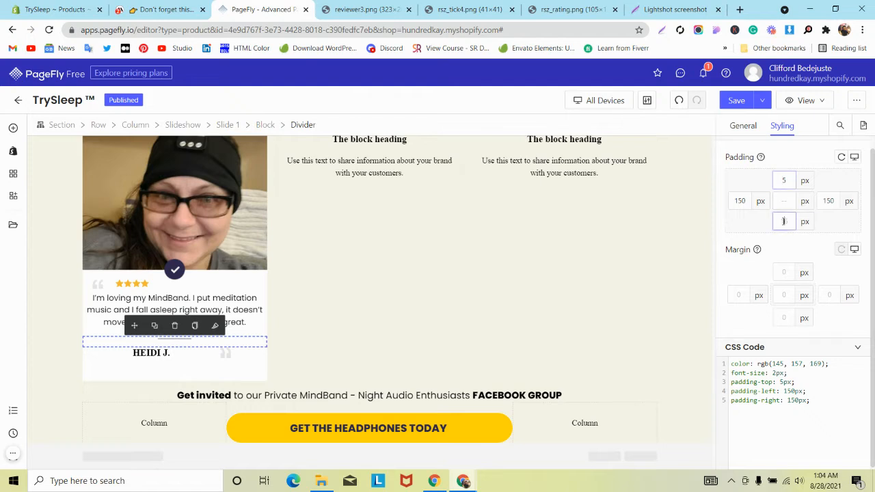
{"action": "left_click", "coordinate": [437, 284]}
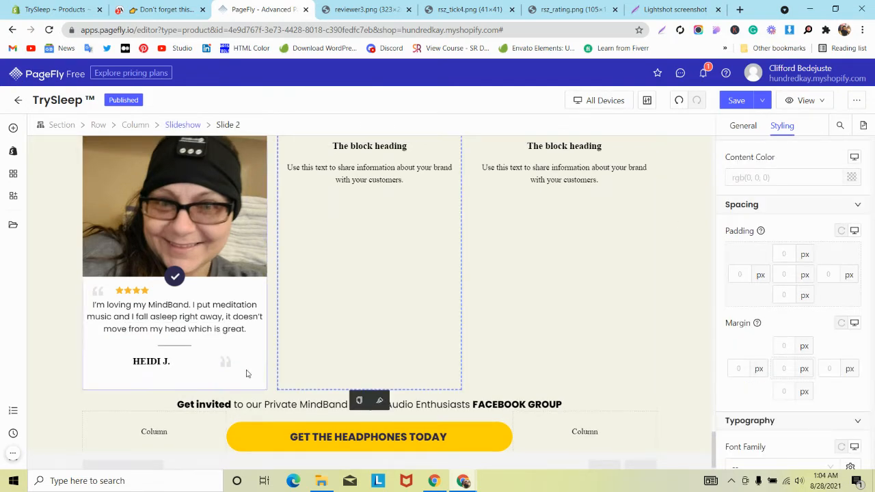
Examine the closing quote's margins, the finished review card and the second slide's general settings
{"action": "left_click", "coordinate": [226, 362]}
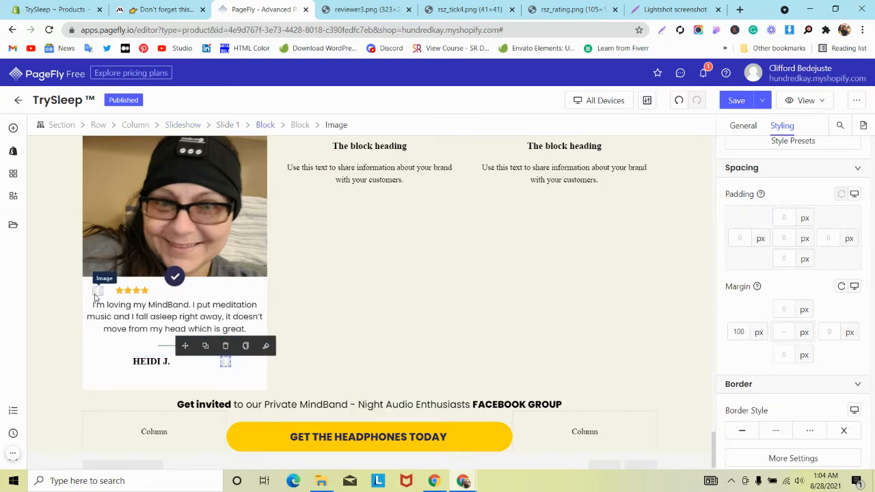
{"action": "left_click", "coordinate": [373, 267]}
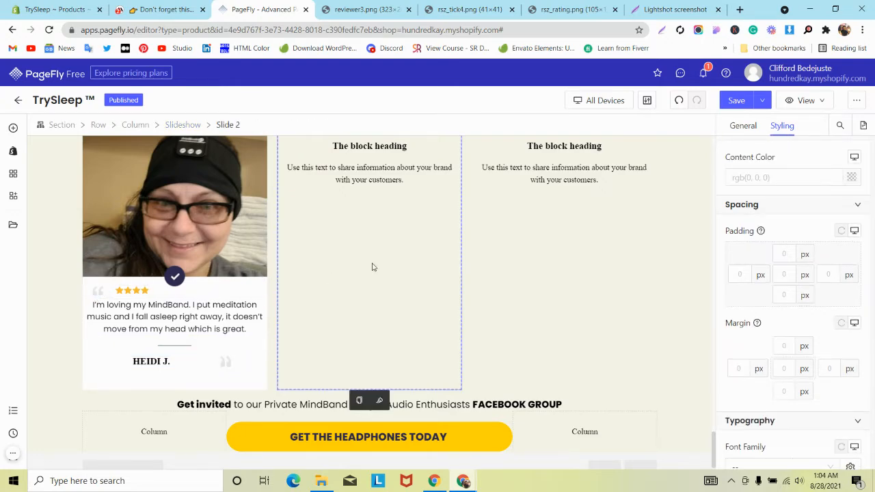
{"action": "scroll", "coordinate": [373, 267], "scroll_direction": "up", "scroll_amount": 2}
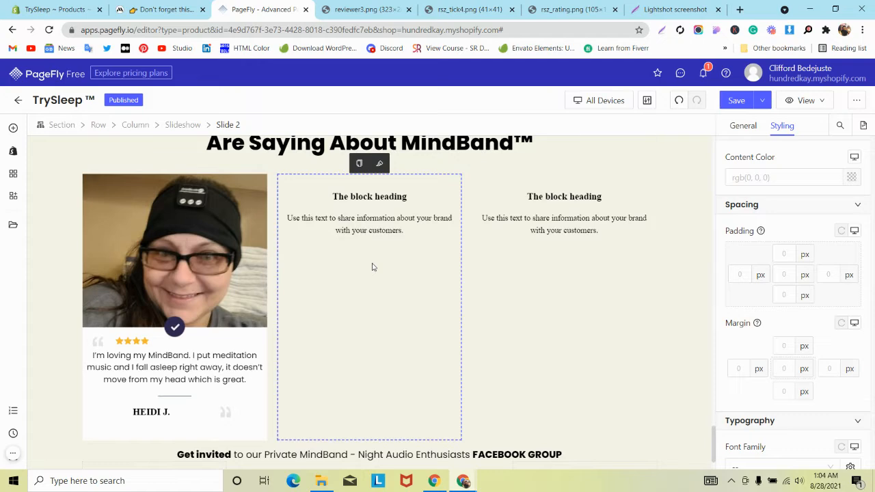
{"action": "scroll", "coordinate": [373, 267], "scroll_direction": "down", "scroll_amount": 2}
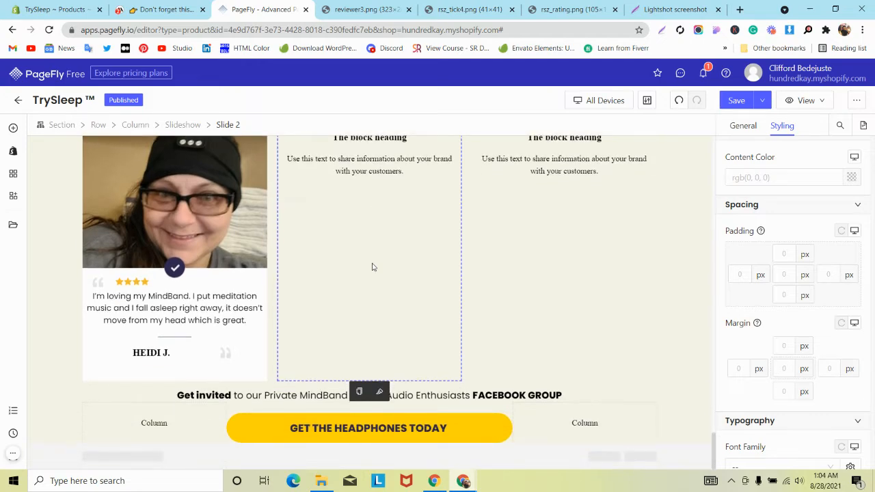
{"action": "scroll", "coordinate": [372, 267], "scroll_direction": "up", "scroll_amount": 2}
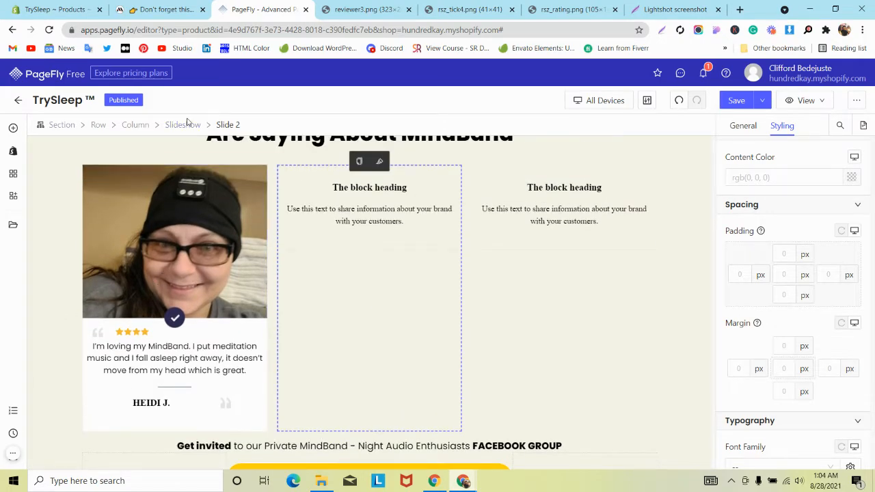
{"action": "left_click", "coordinate": [745, 128]}
{"action": "scroll", "coordinate": [772, 266], "scroll_direction": "down", "scroll_amount": 2}
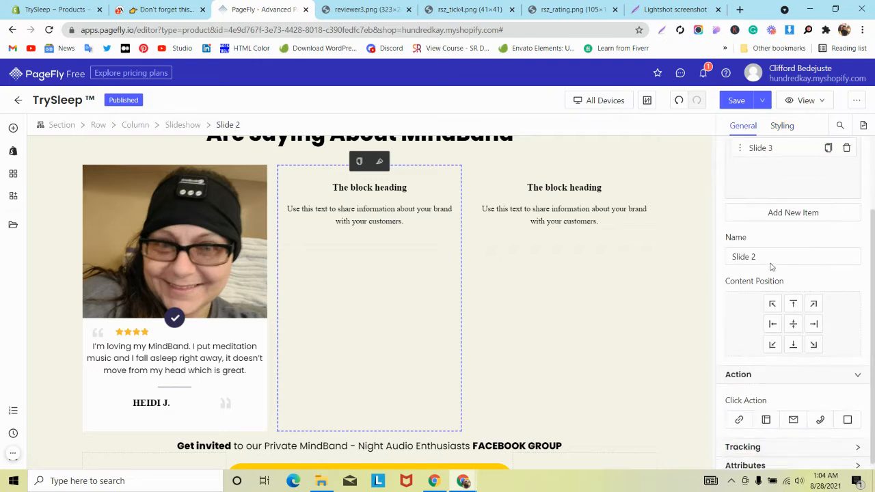
{"action": "scroll", "coordinate": [772, 264], "scroll_direction": "up", "scroll_amount": 2}
{"action": "scroll", "coordinate": [772, 260], "scroll_direction": "down", "scroll_amount": 2}
{"action": "scroll", "coordinate": [771, 267], "scroll_direction": "up", "scroll_amount": 2}
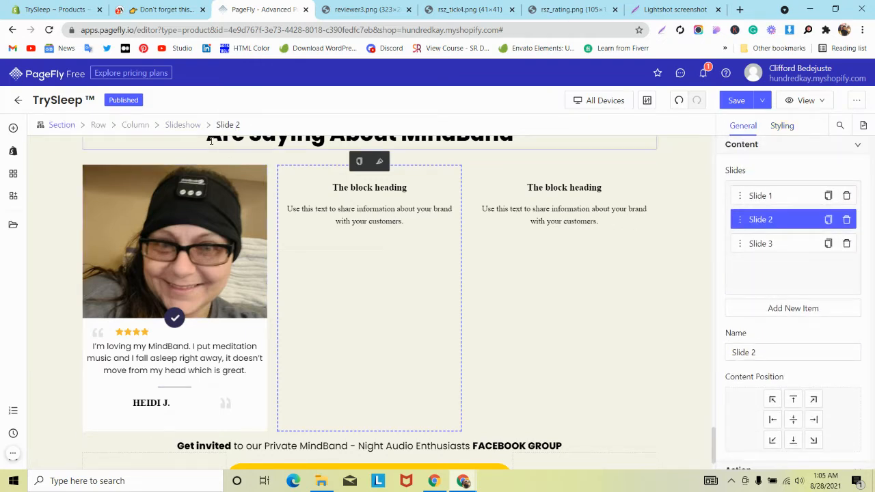
Try the Navigation 2, 3, 4 and 5 styles on the review slideshow and restore Navigation 1
{"action": "left_click", "coordinate": [188, 125]}
{"action": "scroll", "coordinate": [811, 318], "scroll_direction": "down", "scroll_amount": 5}
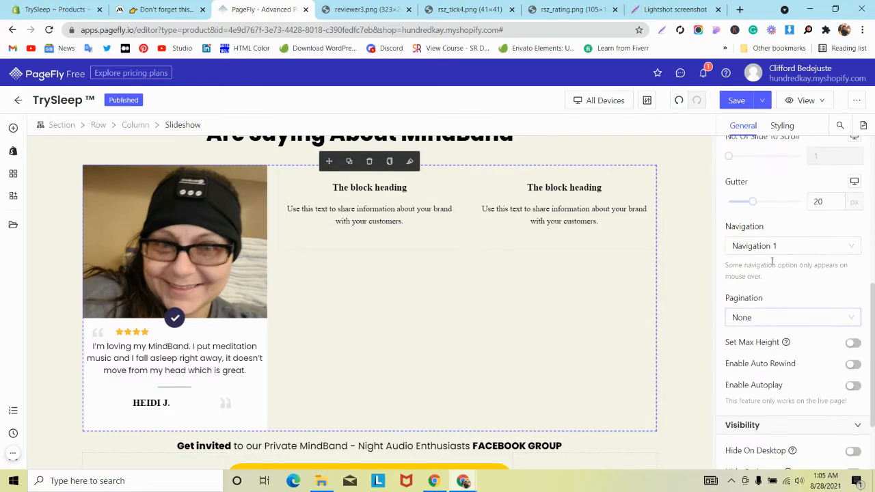
{"action": "left_click", "coordinate": [766, 246]}
{"action": "left_click", "coordinate": [758, 306]}
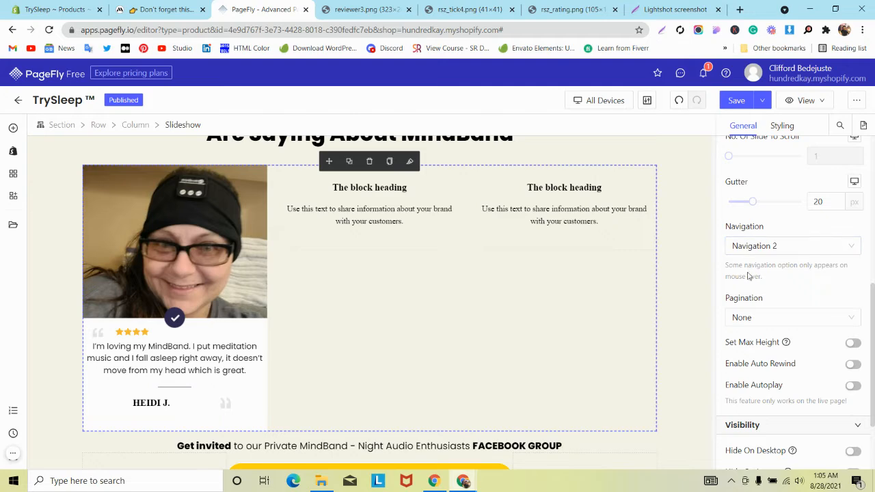
{"action": "left_click", "coordinate": [751, 248]}
{"action": "left_click", "coordinate": [754, 323]}
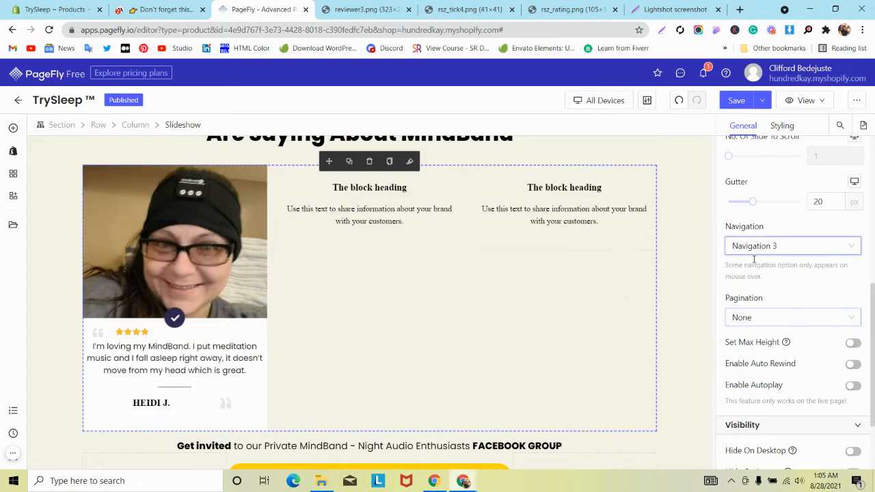
{"action": "left_click", "coordinate": [754, 249]}
{"action": "left_click", "coordinate": [755, 341]}
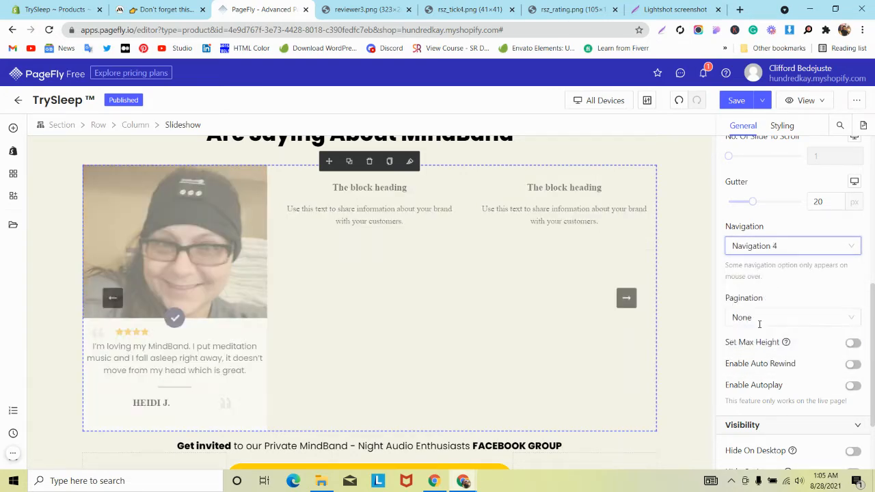
{"action": "left_click", "coordinate": [749, 252]}
{"action": "left_click", "coordinate": [754, 359]}
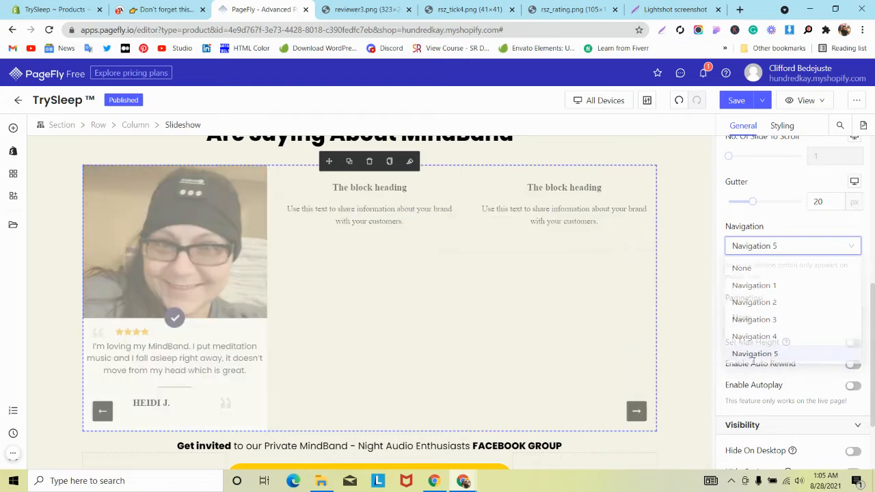
{"action": "left_click", "coordinate": [754, 254]}
{"action": "left_click", "coordinate": [754, 288]}
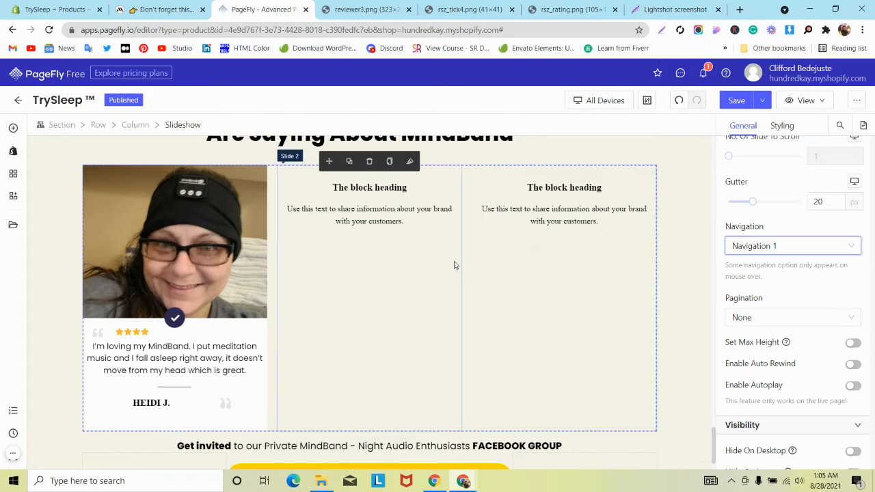
{"action": "left_click", "coordinate": [201, 233]}
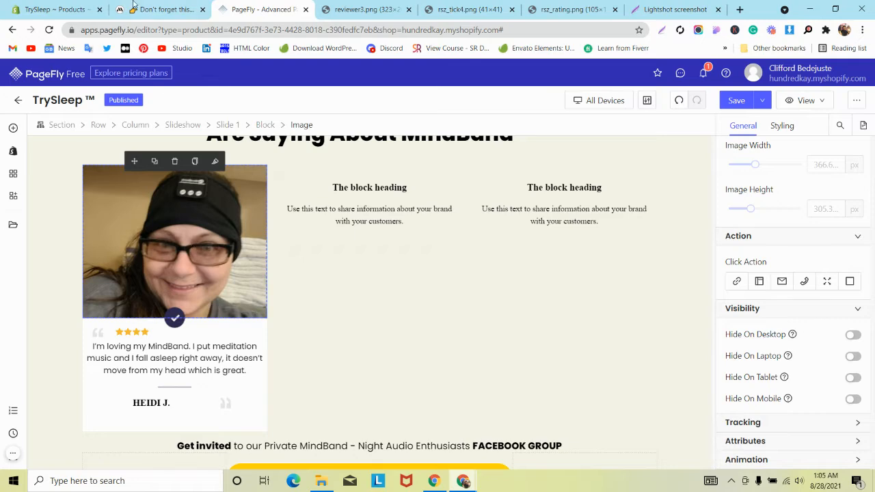
Inspect the MindBand reference review cards with developer tools docked beside the page and show the page in the iPhone 6/7/8 view
{"action": "left_click", "coordinate": [158, 9]}
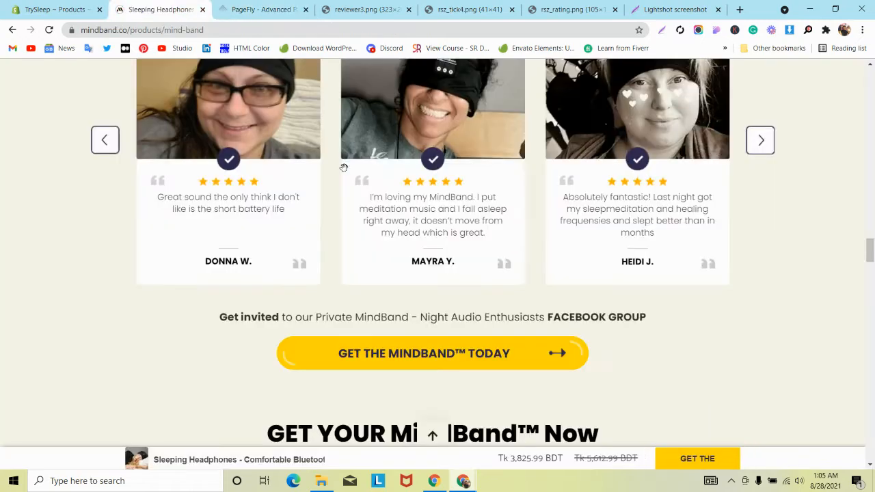
{"action": "right_click", "coordinate": [667, 282]}
{"action": "left_click", "coordinate": [677, 275]}
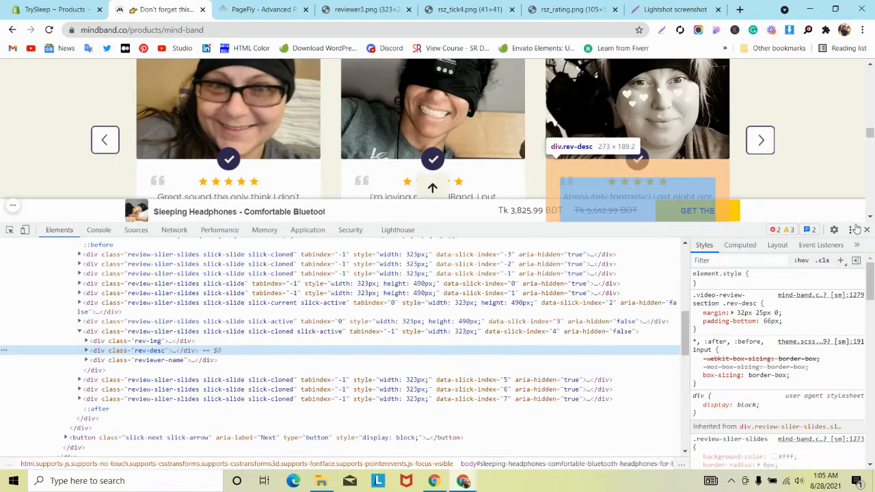
{"action": "left_click", "coordinate": [851, 229]}
{"action": "left_click", "coordinate": [858, 249]}
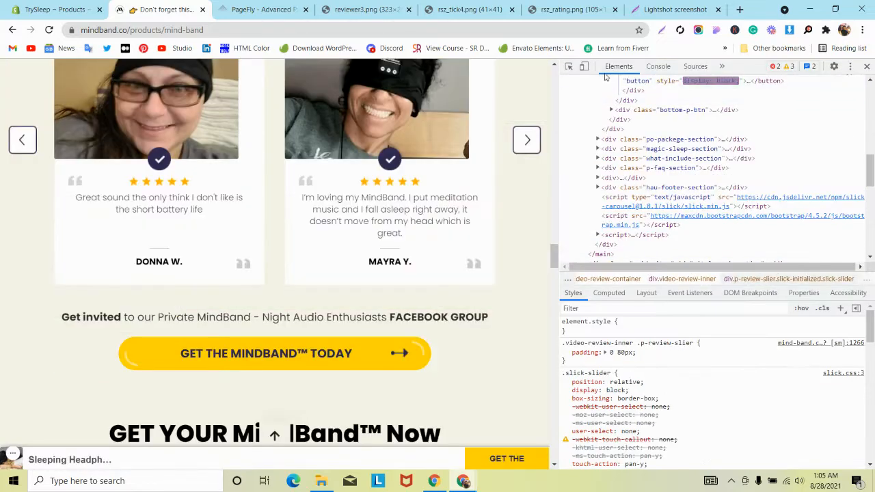
{"action": "left_click", "coordinate": [584, 66]}
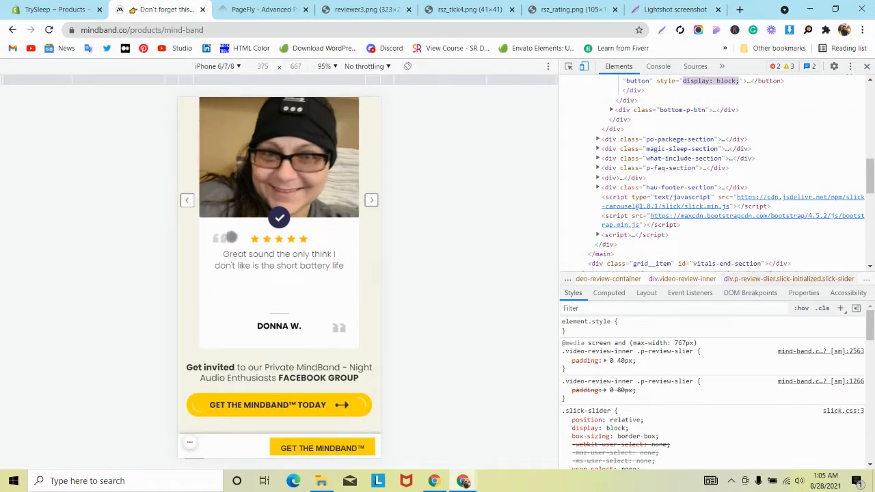
Switch to the PageFly editor, change the preview from All Devices to Mobile and locate the first review card
{"action": "left_click", "coordinate": [285, 9]}
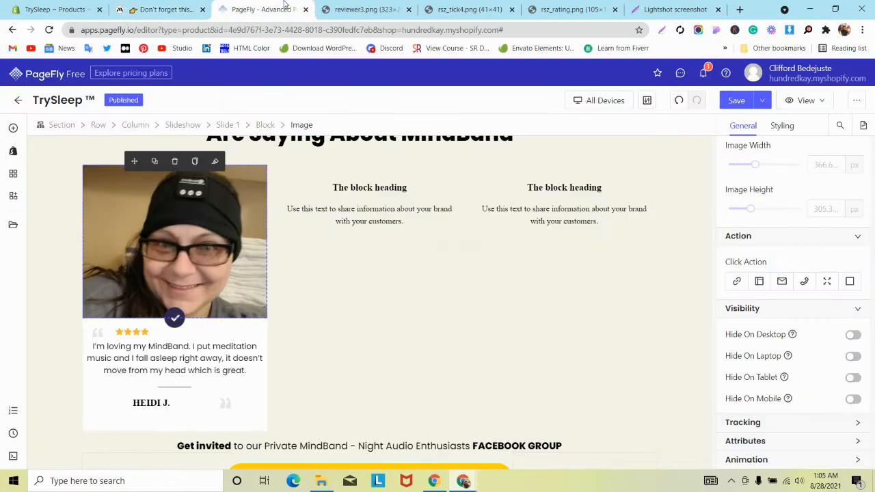
{"action": "left_click", "coordinate": [567, 102]}
{"action": "left_click", "coordinate": [580, 176]}
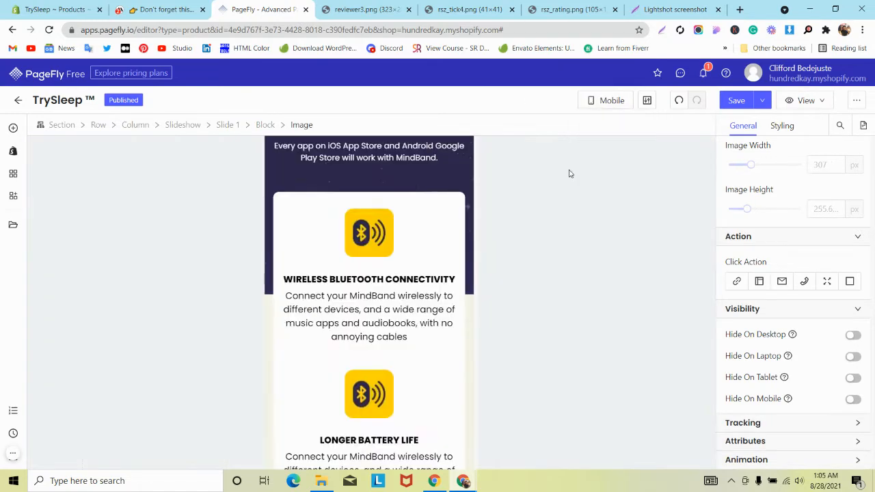
{"action": "scroll", "coordinate": [328, 253], "scroll_direction": "down", "scroll_amount": 4}
{"action": "scroll", "coordinate": [327, 253], "scroll_direction": "down", "scroll_amount": 15}
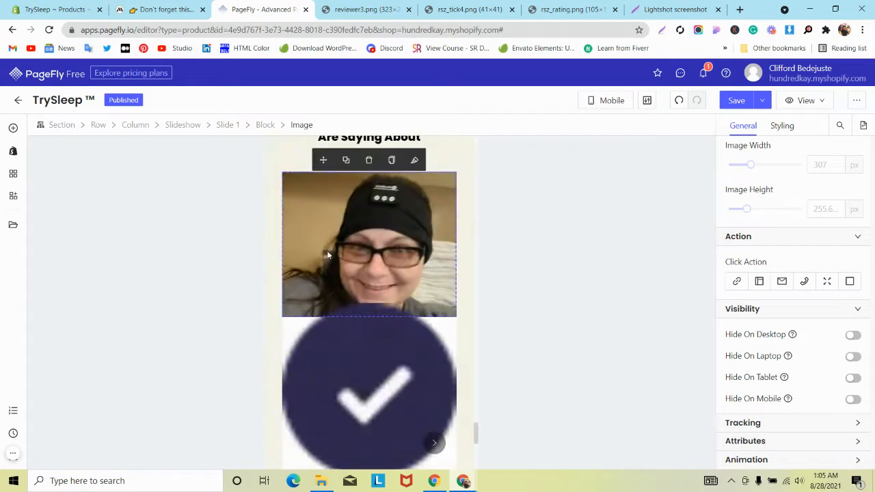
Try a 100 px width for the check badge, inspect the badge on the MindBand reference, and set its width to 41 px
{"action": "scroll", "coordinate": [298, 247], "scroll_direction": "down", "scroll_amount": 3}
{"action": "scroll", "coordinate": [286, 250], "scroll_direction": "up", "scroll_amount": 1}
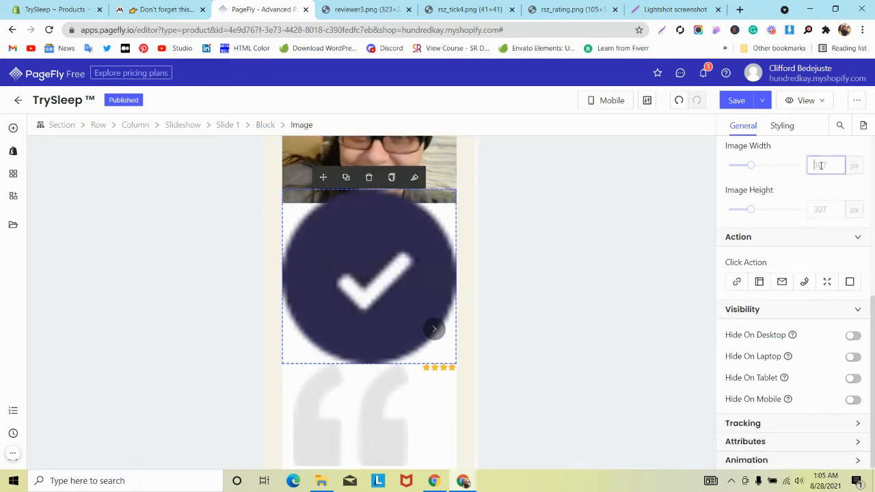
{"action": "type", "text": "100"}
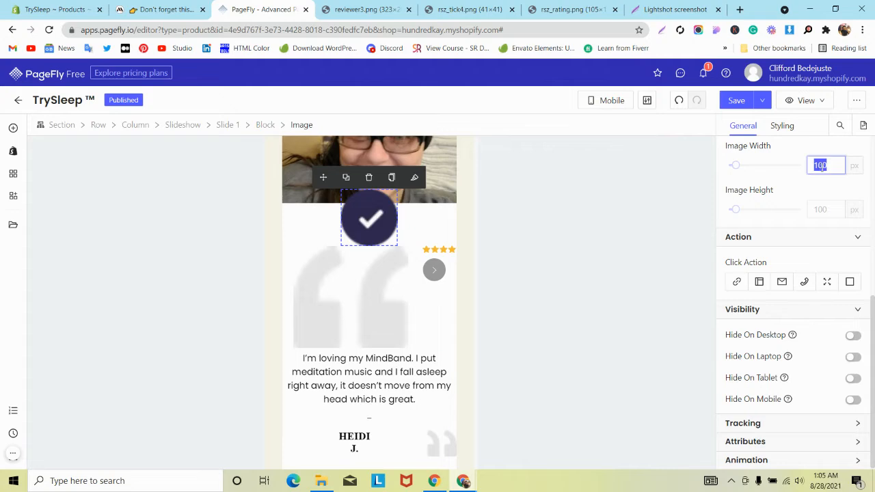
{"action": "left_click", "coordinate": [160, 15]}
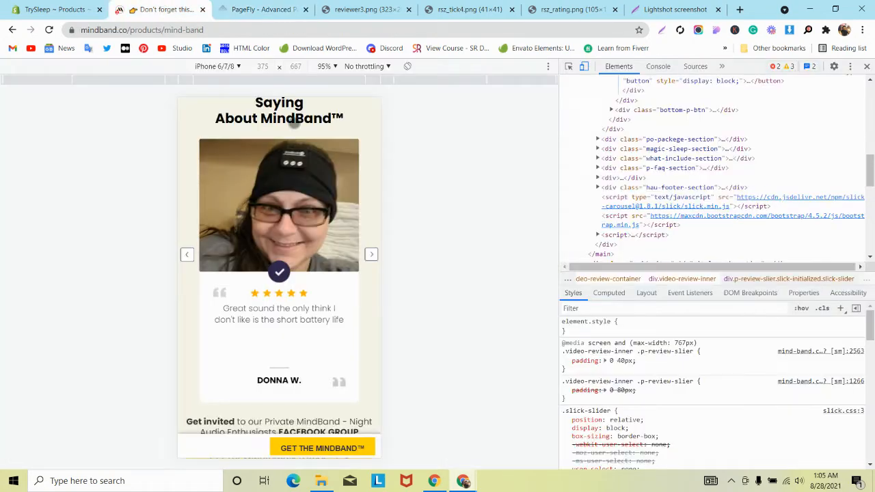
{"action": "left_click", "coordinate": [568, 66]}
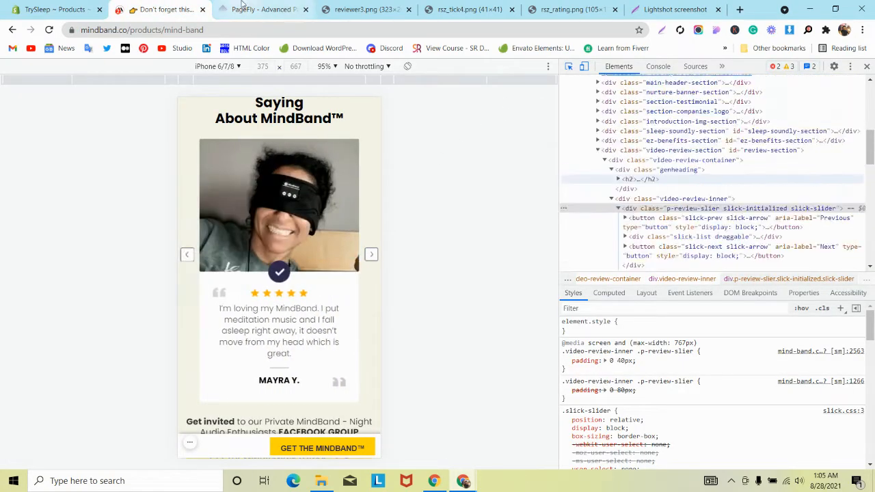
{"action": "left_click", "coordinate": [242, 7]}
{"action": "type", "text": "41"}
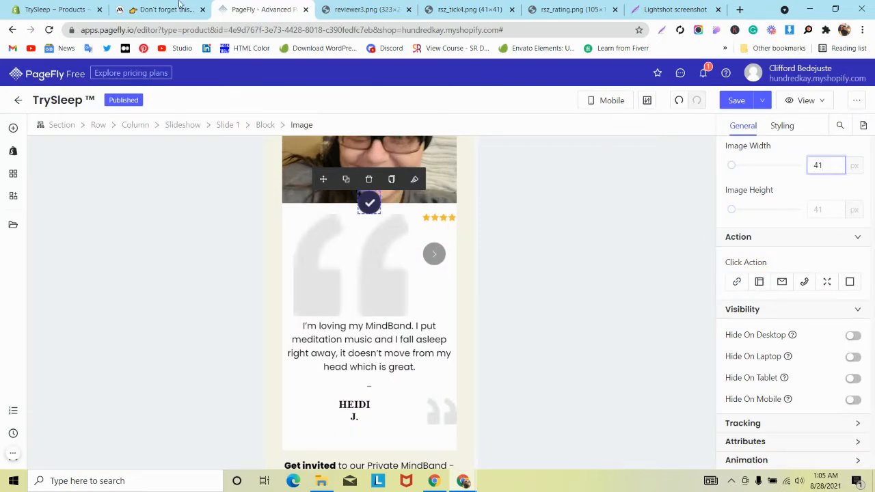
{"action": "left_click", "coordinate": [164, 10]}
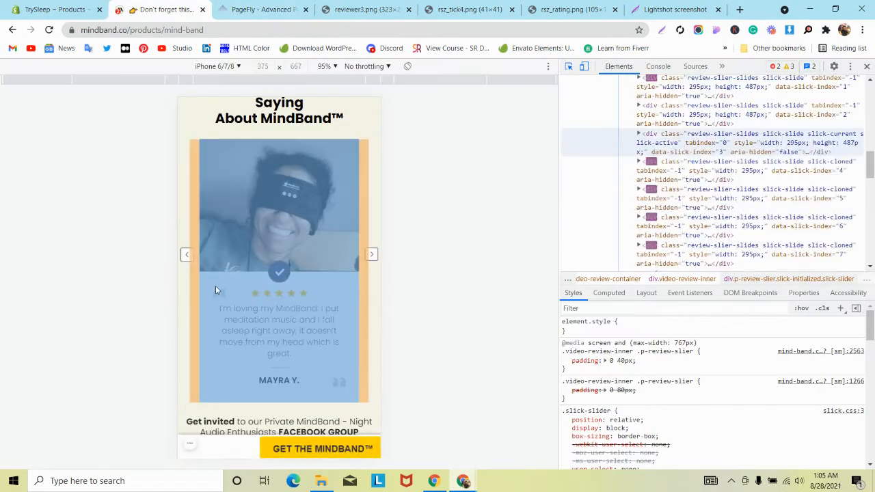
{"action": "left_click", "coordinate": [286, 5]}
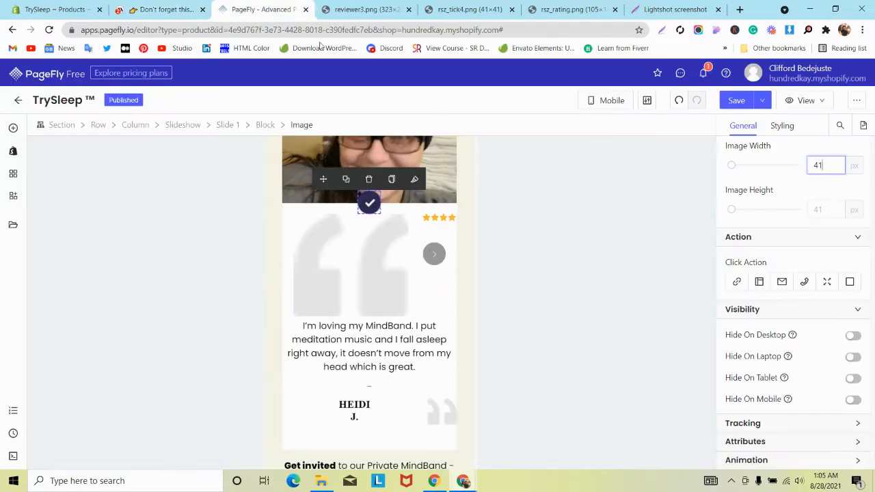
{"action": "type", "text": "4"}
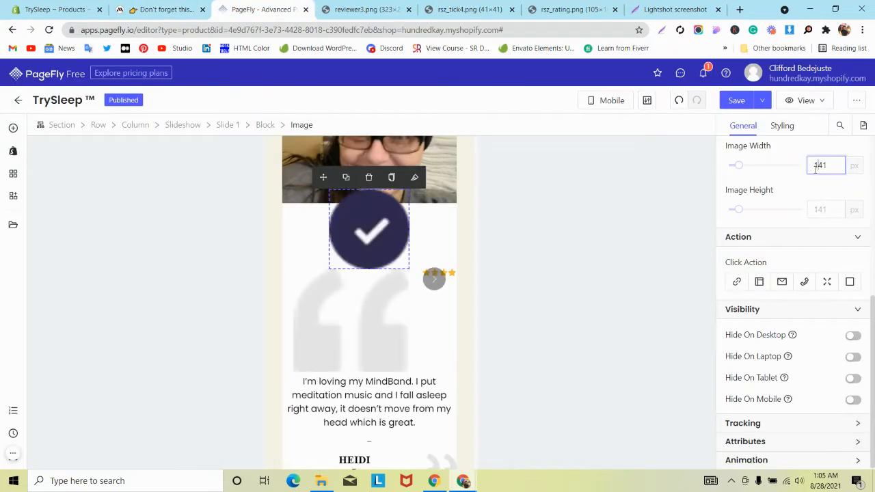
{"action": "type", "text": "2"}
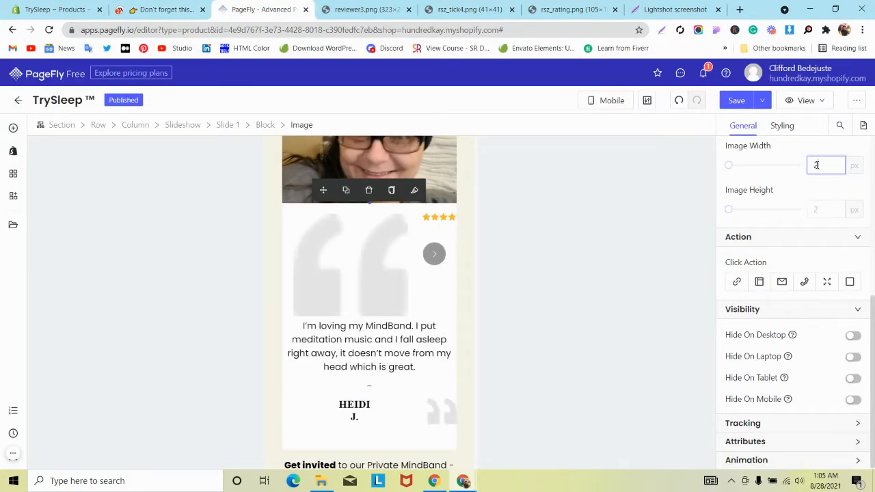
{"action": "type", "text": "417"}
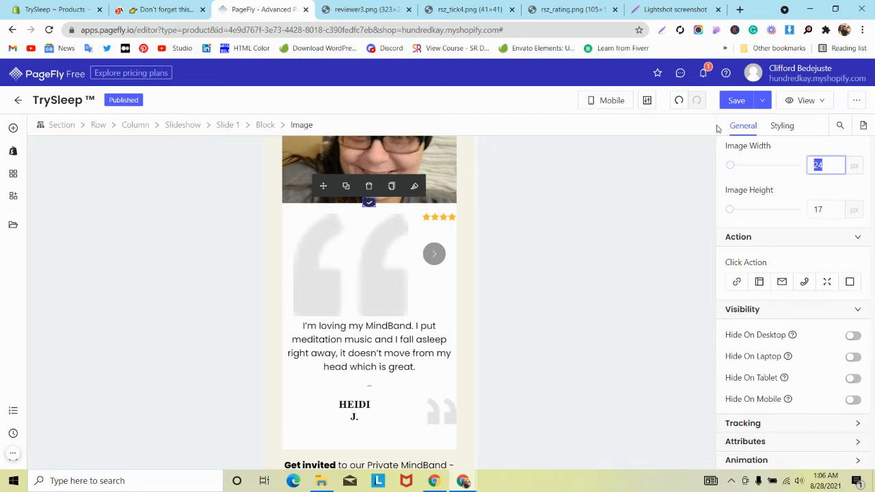
{"action": "left_click", "coordinate": [677, 100]}
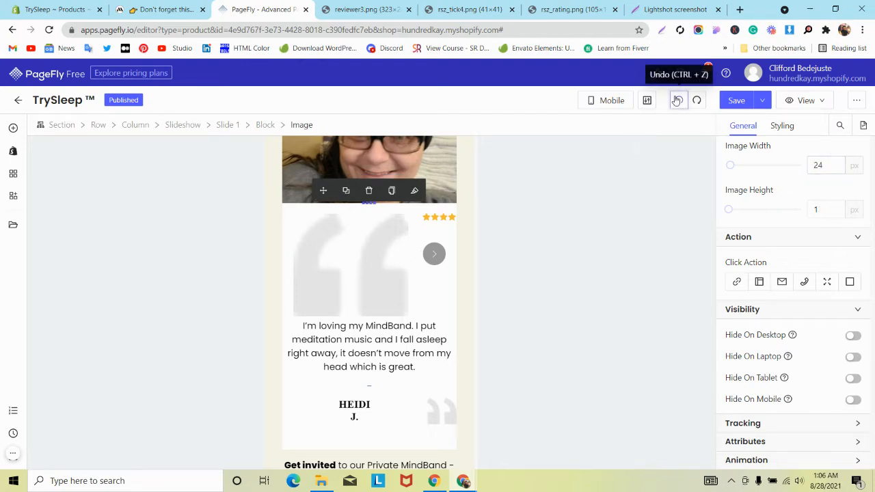
{"action": "left_click", "coordinate": [678, 101]}
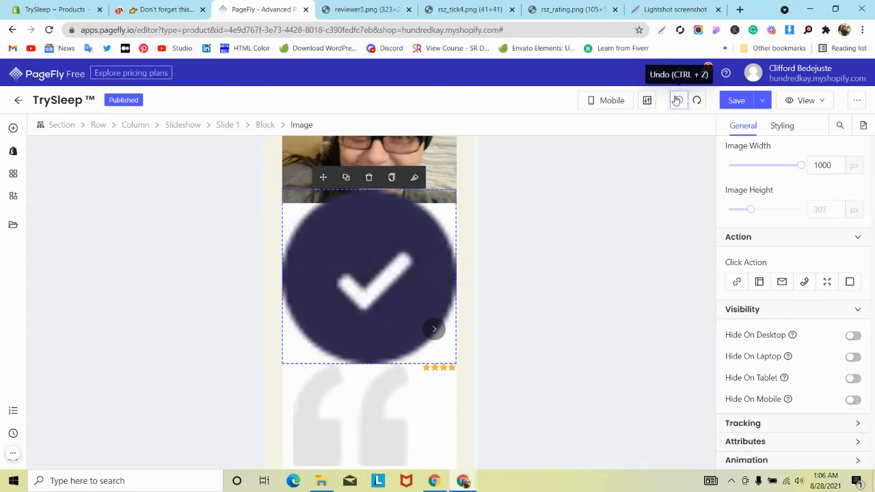
{"action": "left_click", "coordinate": [695, 102]}
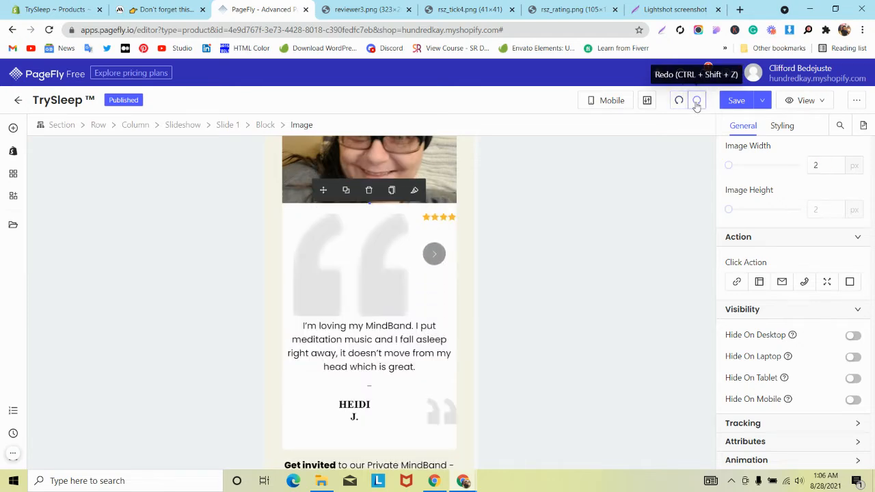
{"action": "left_click", "coordinate": [697, 102]}
Inspect the check badge's size on the MindBand reference card and set the PageFly badge image's width to 41 px
{"action": "left_click", "coordinate": [165, 5]}
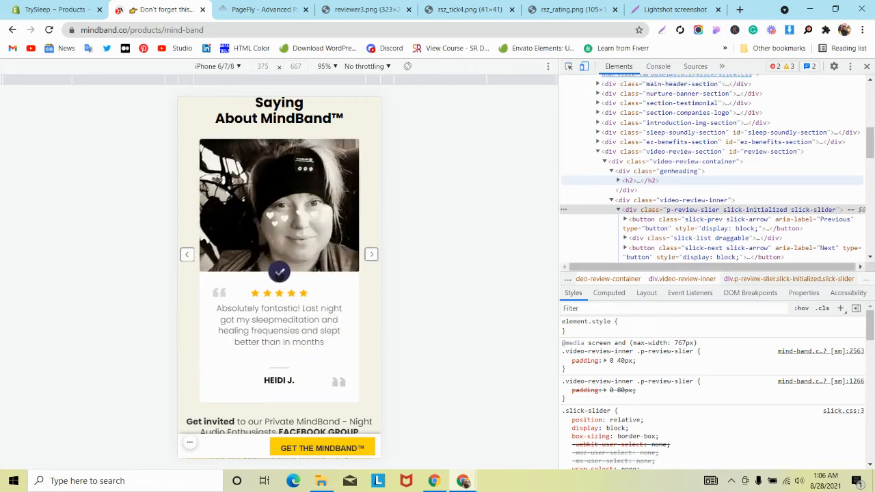
{"action": "left_click", "coordinate": [569, 66]}
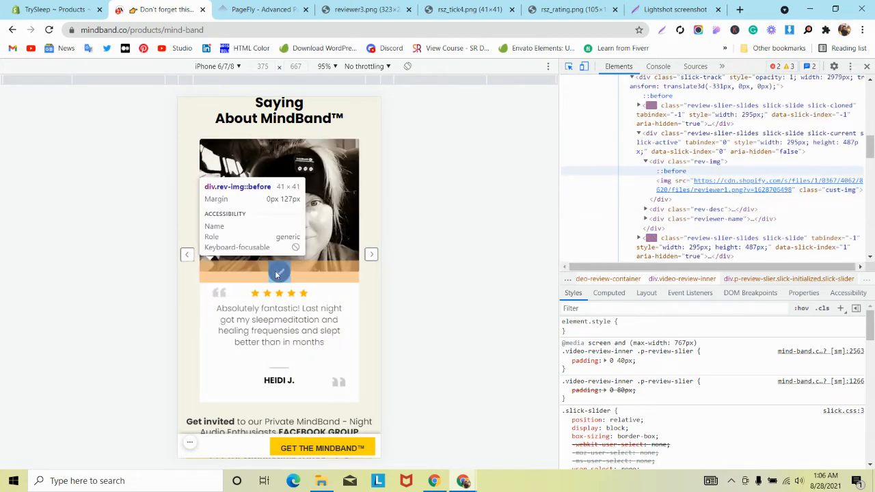
{"action": "left_click", "coordinate": [276, 5]}
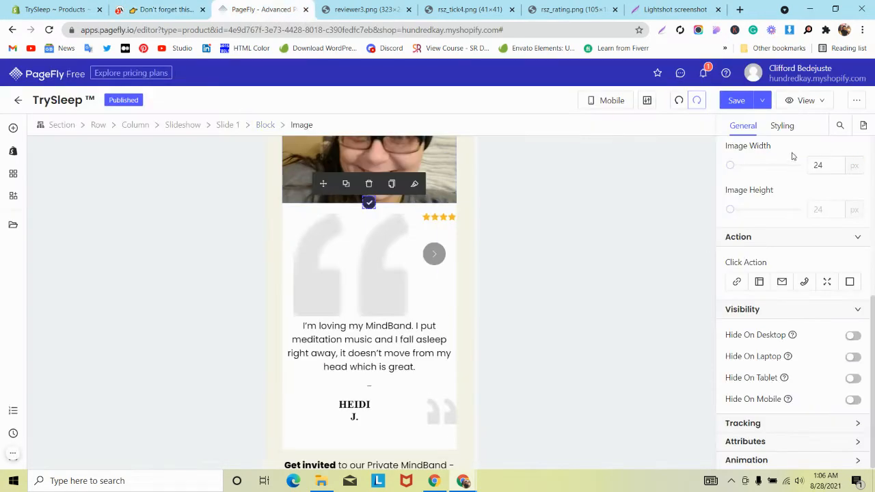
{"action": "type", "text": "41"}
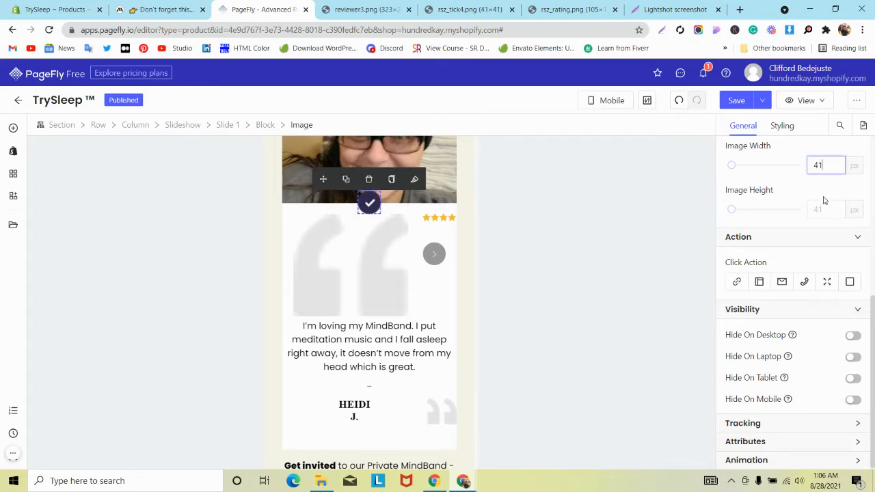
Inspect the opening quote's size on the MindBand reference and set the PageFly opening quote image to 24 px wide and 17 px high
{"action": "left_click", "coordinate": [390, 268]}
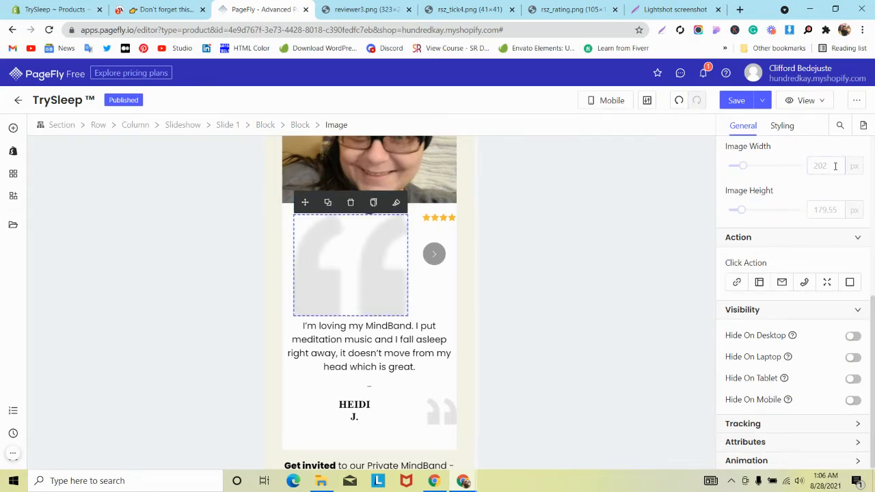
{"action": "left_click", "coordinate": [192, 4]}
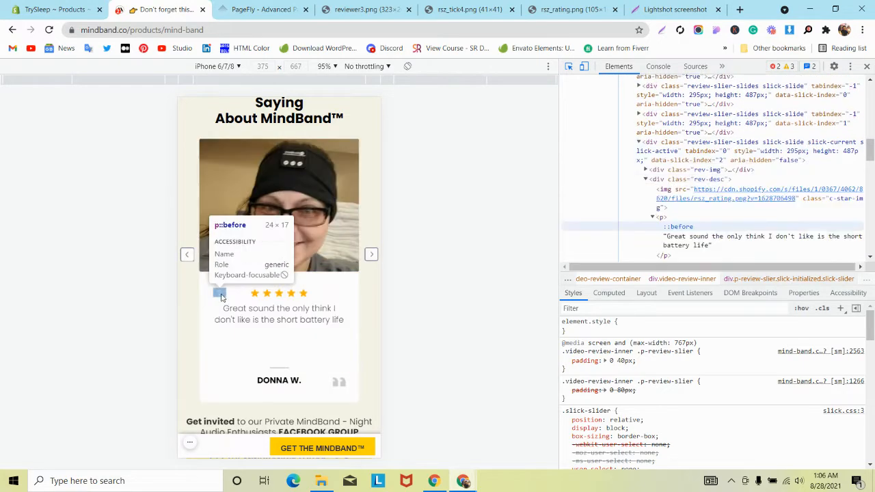
{"action": "left_click", "coordinate": [287, 4]}
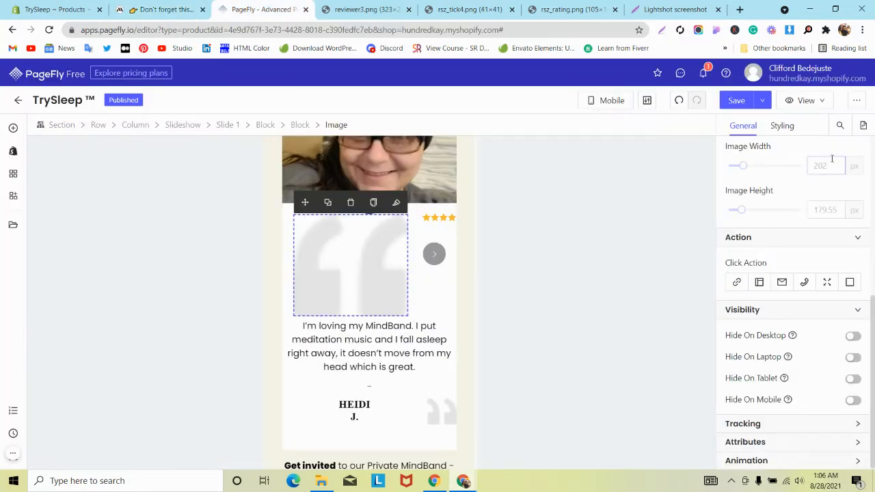
{"action": "type", "text": "24"}
{"action": "left_click", "coordinate": [827, 208]}
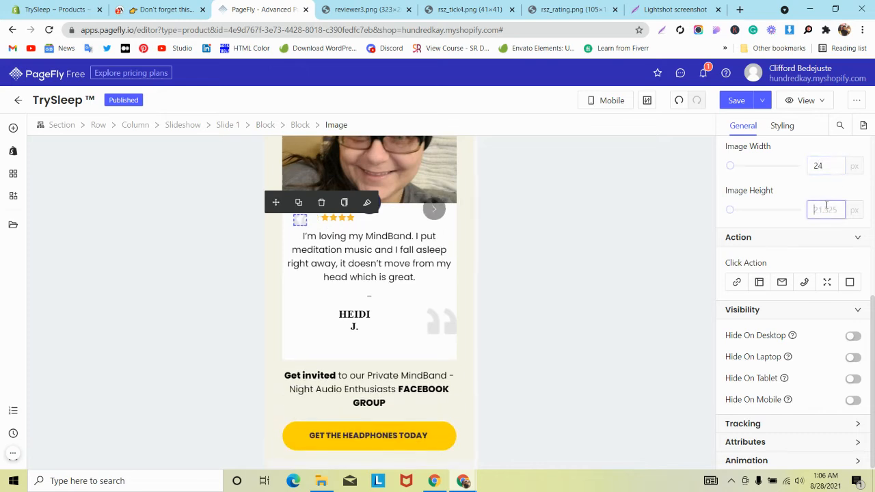
{"action": "type", "text": "17"}
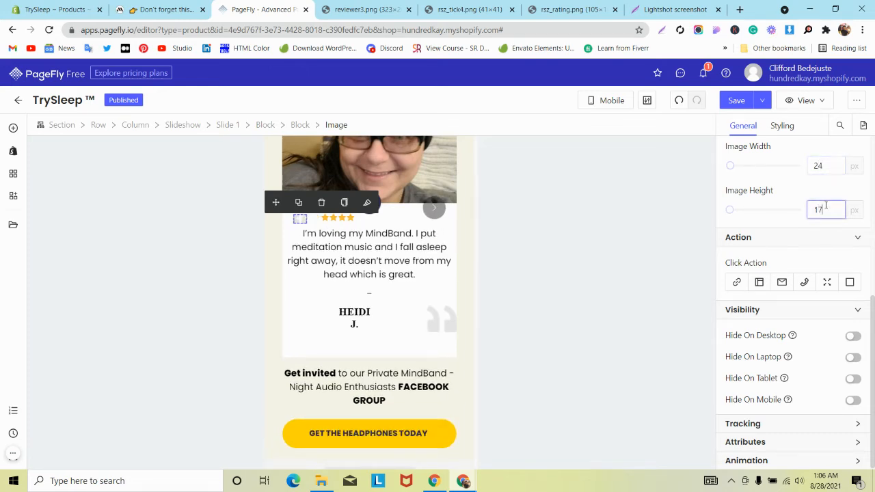
Set the closing quote image's width to 24 px in the first review card's mobile layout
{"action": "left_click", "coordinate": [442, 318]}
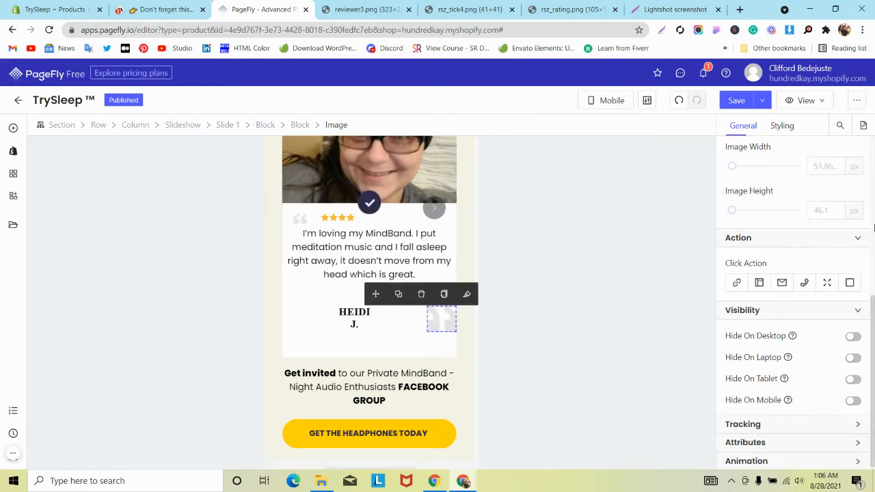
{"action": "type", "text": "24"}
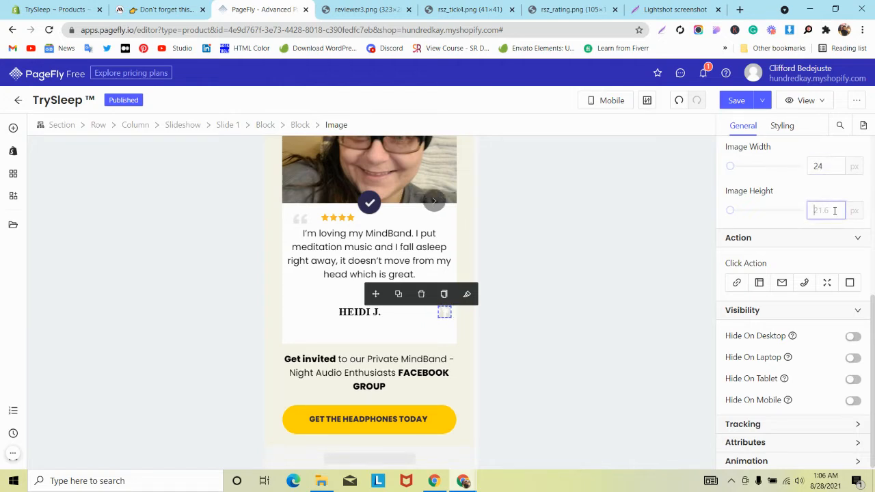
{"action": "left_click", "coordinate": [337, 312]}
Set the closing quote image's height to 17 px and compare the mobile review card with the MindBand reference
{"action": "scroll", "coordinate": [324, 280], "scroll_direction": "up", "scroll_amount": 2}
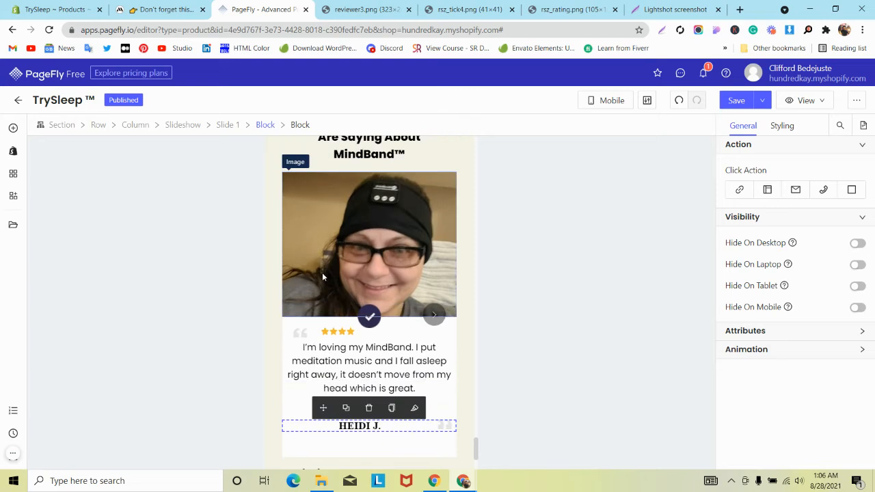
{"action": "left_click", "coordinate": [164, 9]}
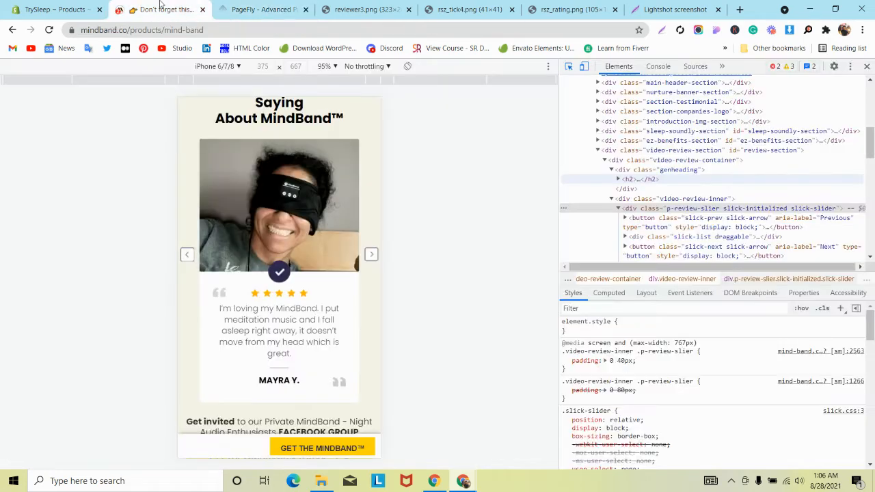
{"action": "left_click", "coordinate": [263, 9]}
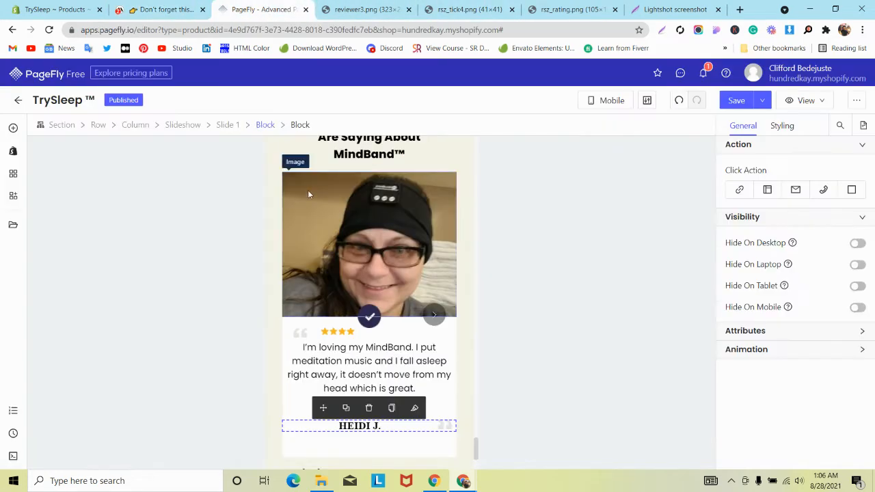
Set a uniform border radius on all corners of Slide 1 in the mobile layout
{"action": "left_click", "coordinate": [220, 129]}
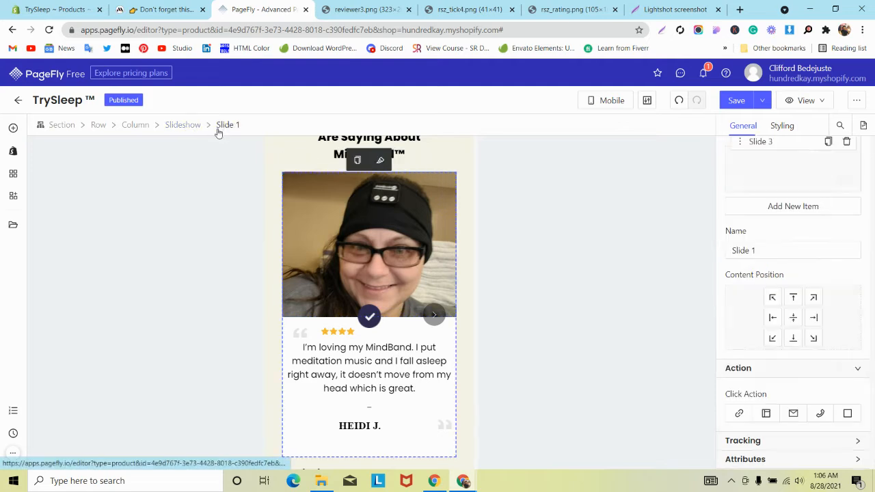
{"action": "left_click", "coordinate": [783, 126]}
{"action": "scroll", "coordinate": [784, 277], "scroll_direction": "down", "scroll_amount": 3}
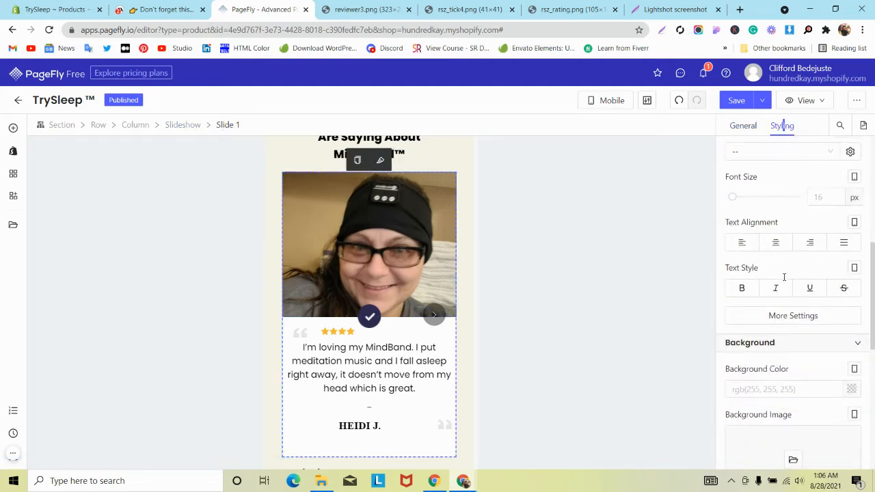
{"action": "scroll", "coordinate": [784, 277], "scroll_direction": "up", "scroll_amount": 2}
{"action": "scroll", "coordinate": [784, 277], "scroll_direction": "up", "scroll_amount": 1}
{"action": "scroll", "coordinate": [783, 288], "scroll_direction": "down", "scroll_amount": 5}
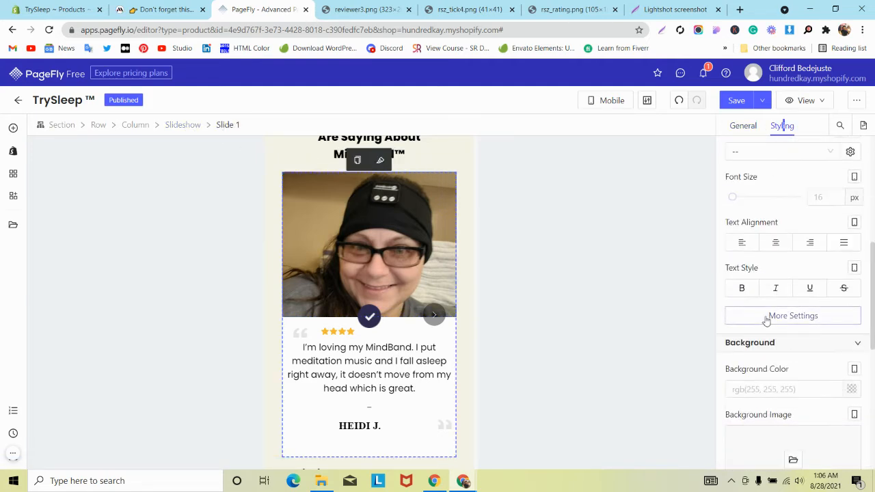
{"action": "scroll", "coordinate": [771, 324], "scroll_direction": "down", "scroll_amount": 1}
{"action": "left_click", "coordinate": [793, 385]}
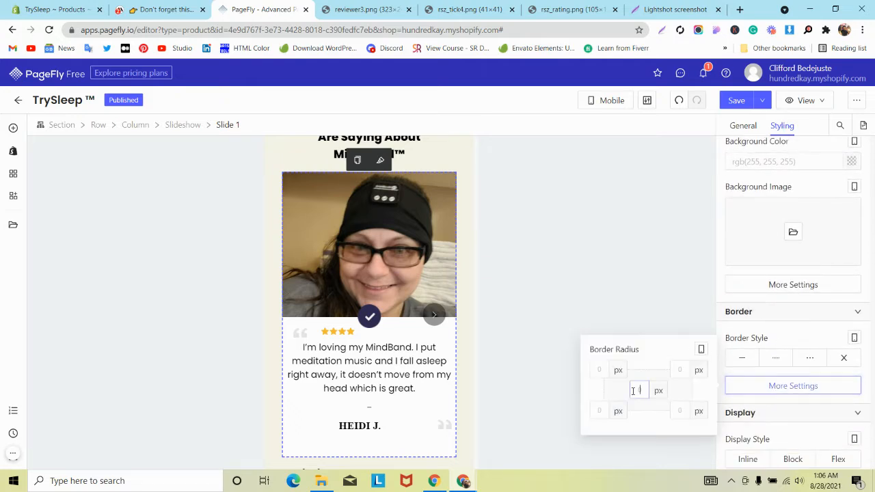
{"action": "left_click", "coordinate": [471, 271]}
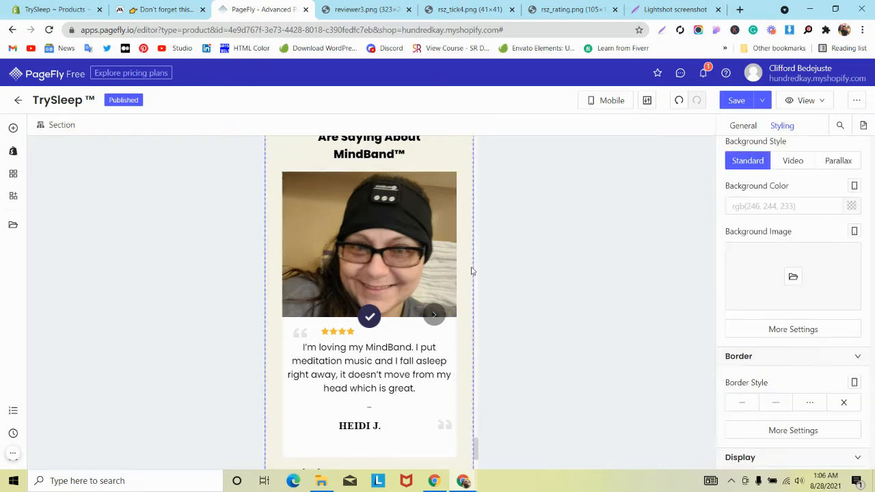
Round the reviewer photo's top-left and top-right corners to 5 px in the mobile layout
{"action": "left_click", "coordinate": [416, 258]}
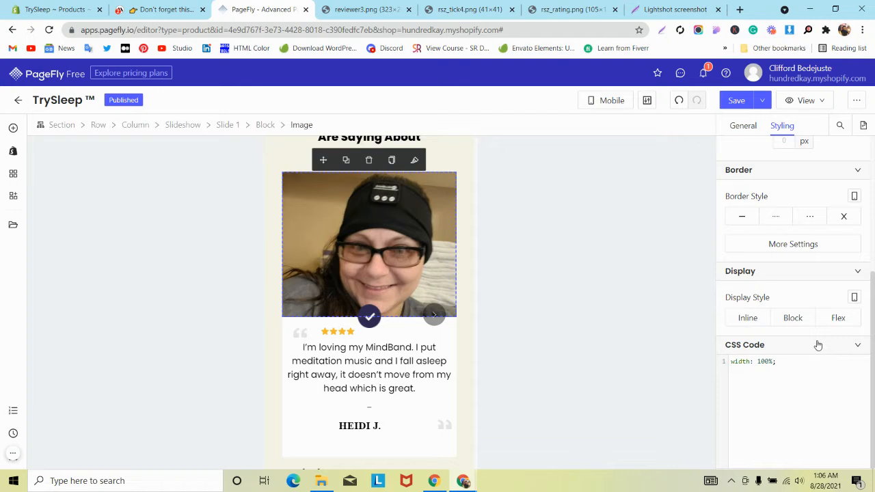
{"action": "scroll", "coordinate": [819, 345], "scroll_direction": "up", "scroll_amount": 1}
{"action": "left_click", "coordinate": [779, 301]}
{"action": "left_click", "coordinate": [679, 285]}
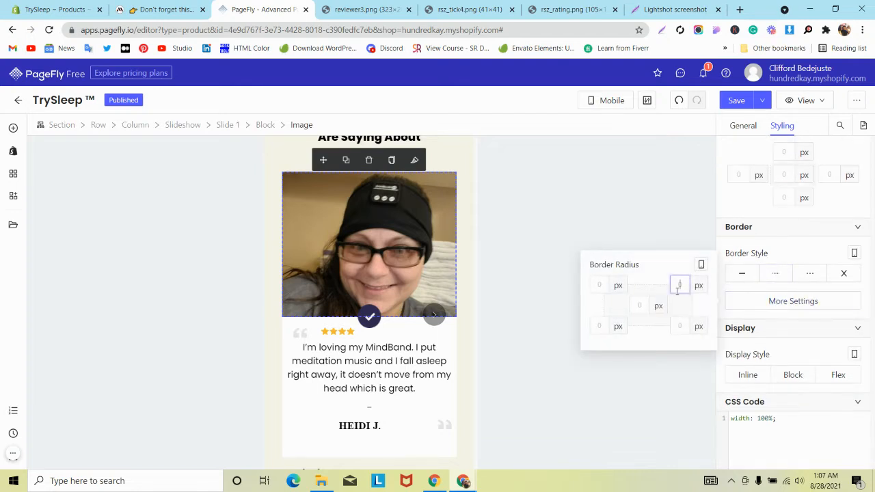
{"action": "type", "text": "5"}
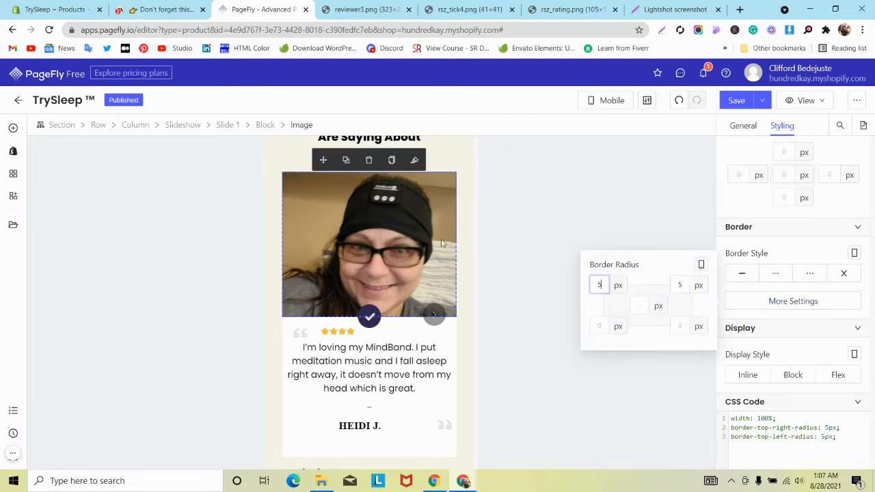
Set the closing quote image's left margin to 80 px in the mobile review card
{"action": "scroll", "coordinate": [402, 237], "scroll_direction": "down", "scroll_amount": 2}
{"action": "left_click", "coordinate": [411, 333]}
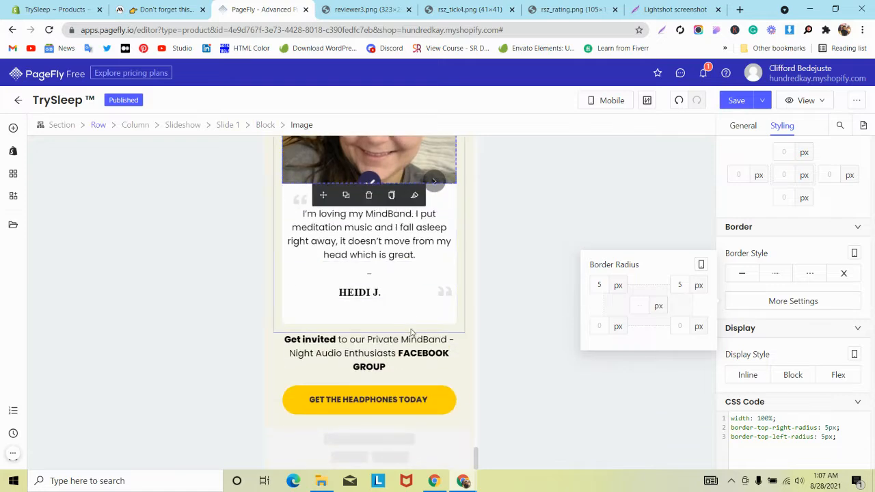
{"action": "left_click", "coordinate": [444, 292]}
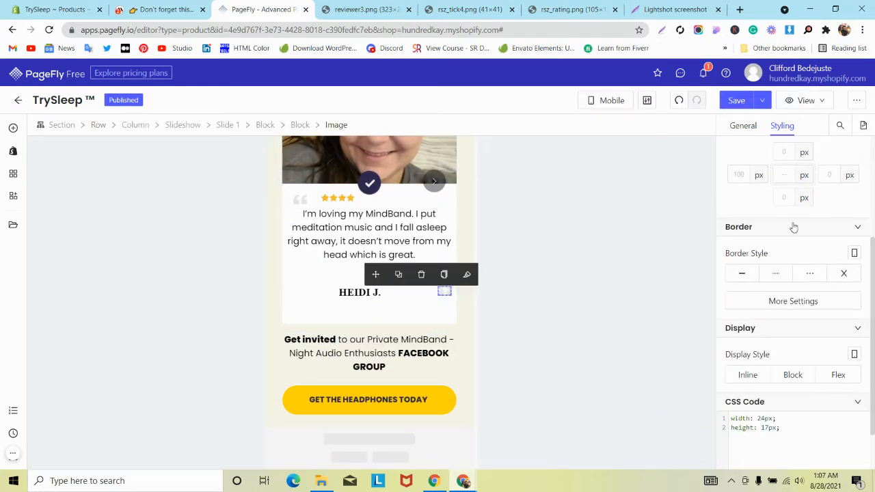
{"action": "type", "text": "80"}
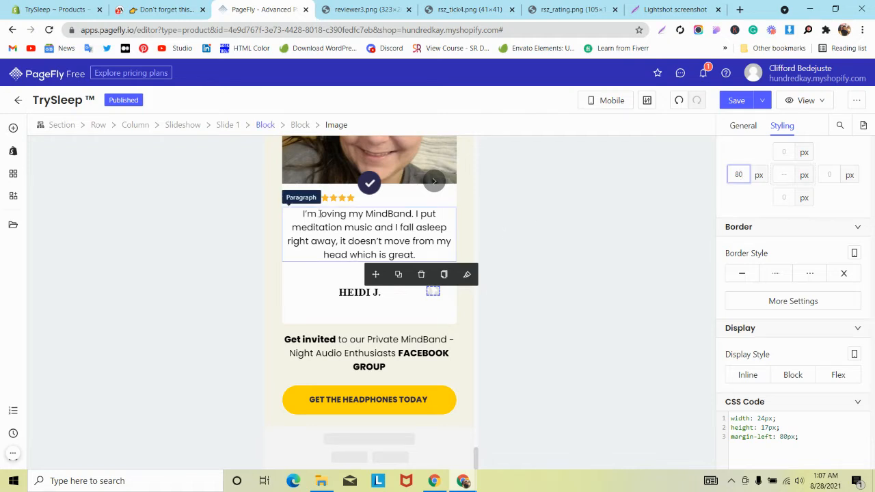
Set the review paragraph's font family to Poppins in the mobile layout
{"action": "left_click", "coordinate": [319, 250]}
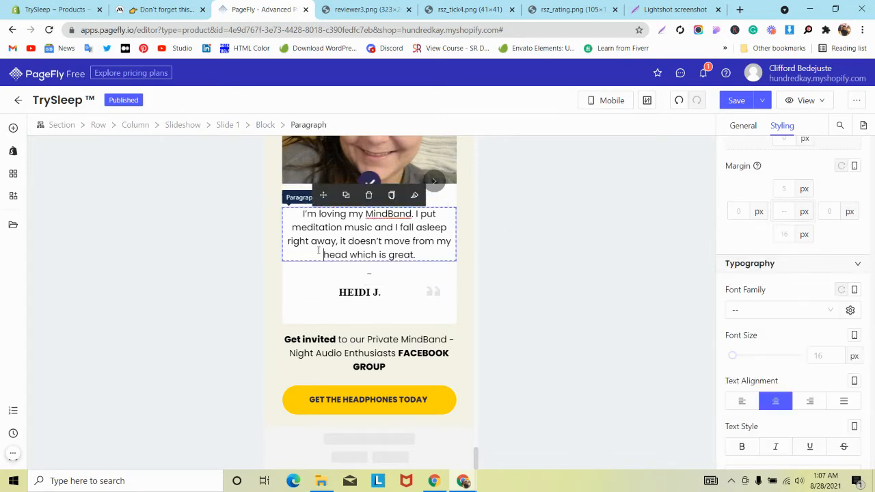
{"action": "left_click", "coordinate": [768, 310]}
{"action": "left_click", "coordinate": [748, 349]}
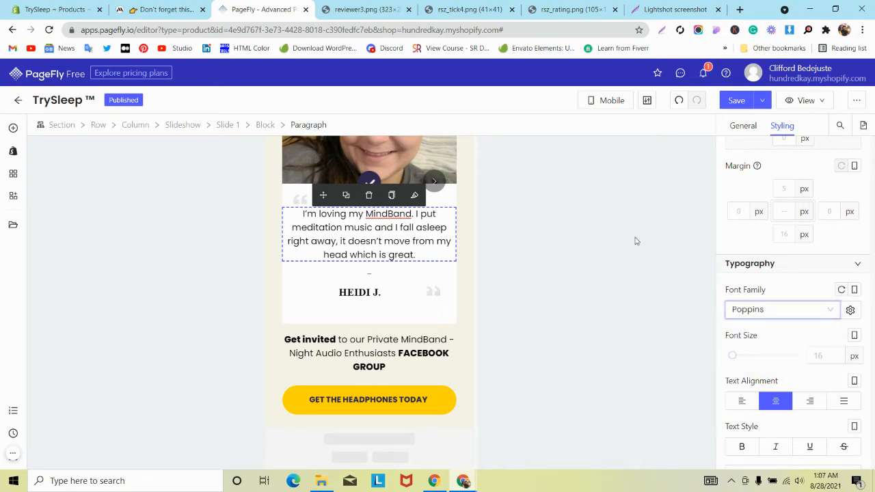
Switch to the All Devices layout and round the reviewer photo's top-right corner to 5 px
{"action": "left_click", "coordinate": [628, 101]}
{"action": "left_click", "coordinate": [608, 124]}
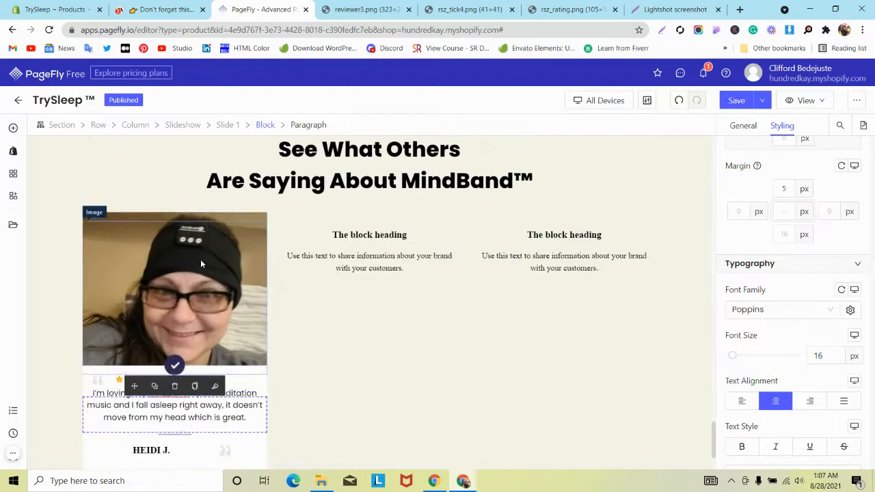
{"action": "left_click", "coordinate": [201, 263]}
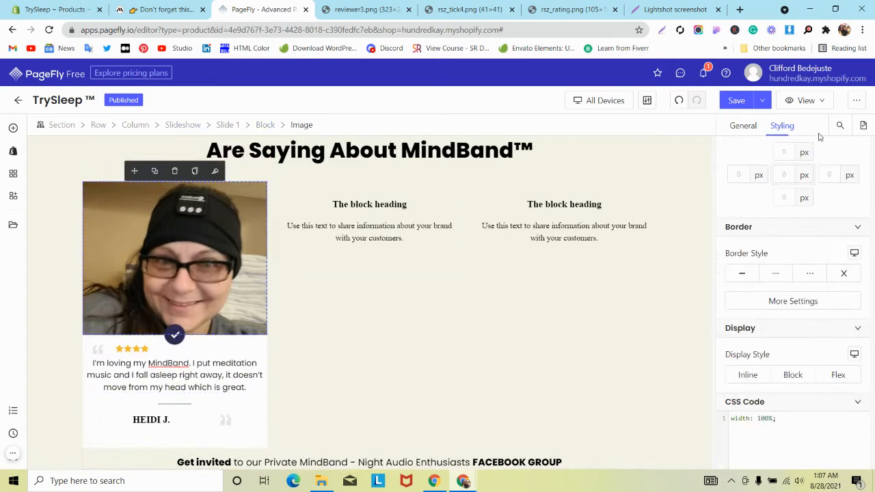
{"action": "scroll", "coordinate": [778, 299], "scroll_direction": "down", "scroll_amount": 1}
{"action": "left_click", "coordinate": [778, 244]}
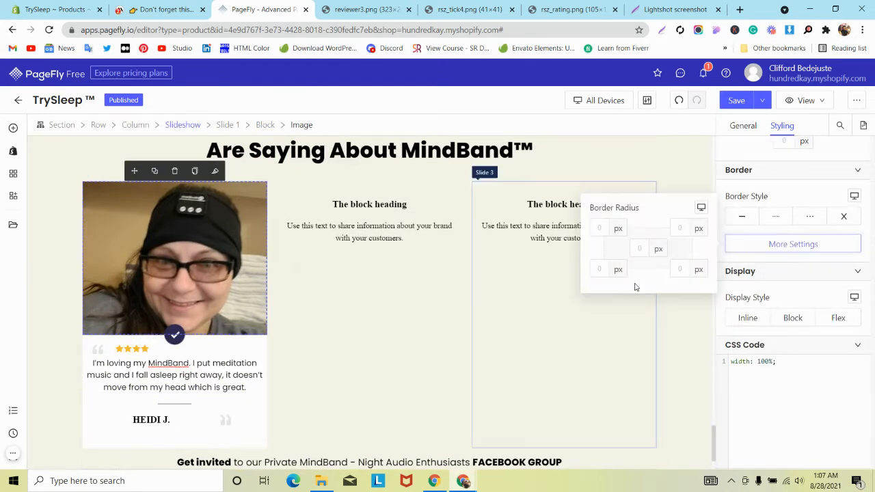
{"action": "left_click", "coordinate": [674, 228]}
{"action": "type", "text": "5"}
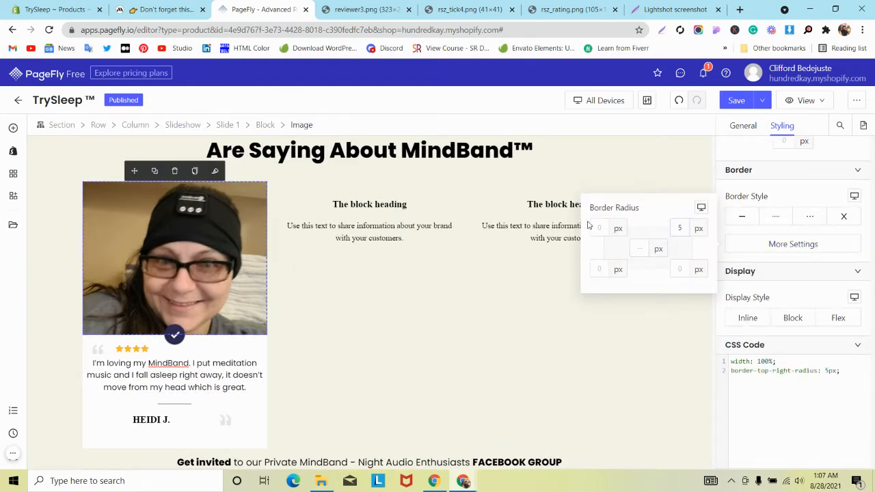
Set a uniform border radius on all corners of Slide 1 in the All Devices layout
{"action": "left_click", "coordinate": [229, 124]}
{"action": "scroll", "coordinate": [822, 191], "scroll_direction": "down", "scroll_amount": 3}
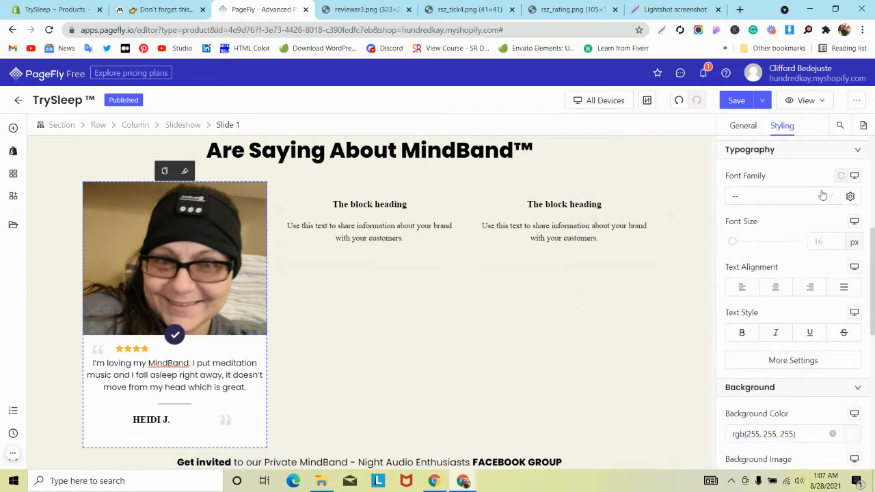
{"action": "left_click", "coordinate": [783, 247]}
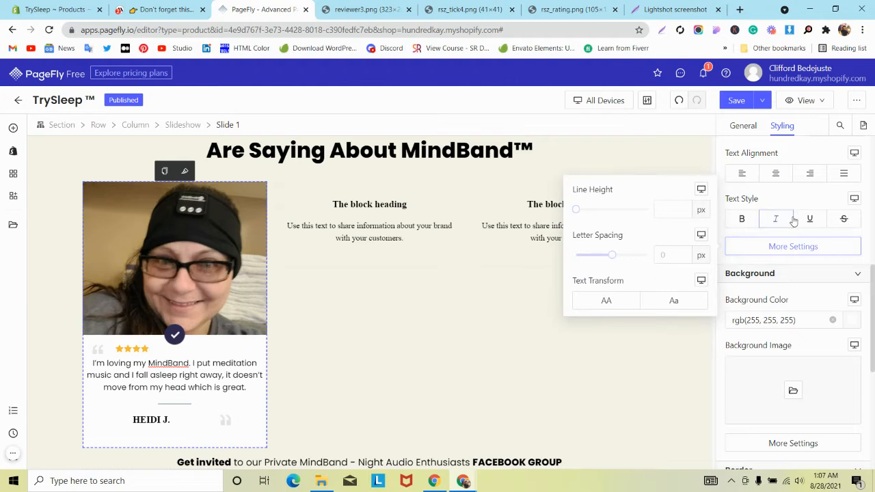
{"action": "scroll", "coordinate": [775, 226], "scroll_direction": "down", "scroll_amount": 5}
{"action": "left_click", "coordinate": [761, 264]}
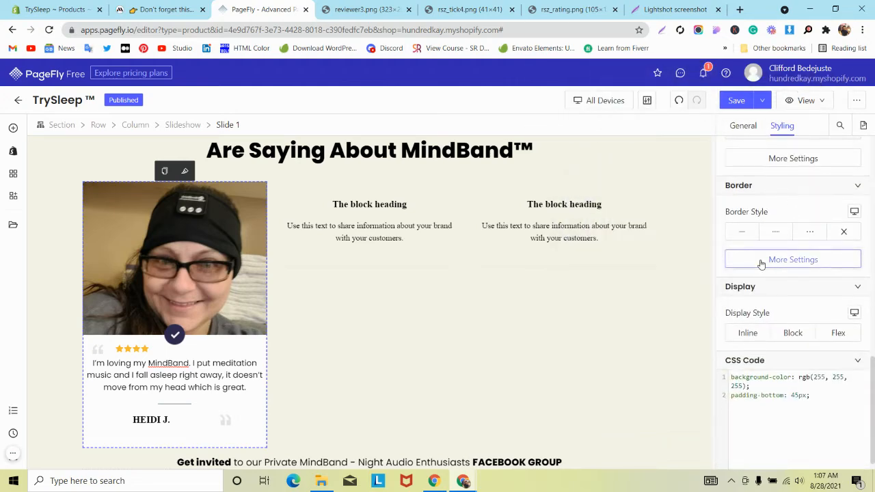
{"action": "left_click", "coordinate": [634, 269]}
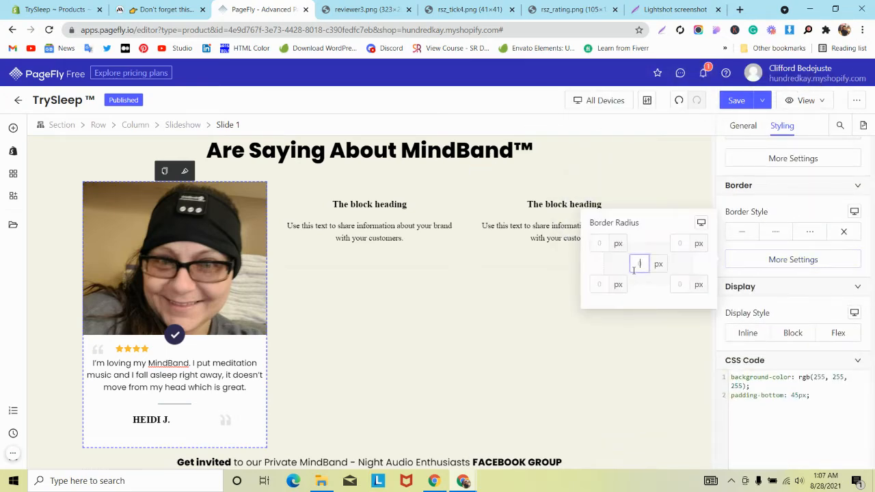
{"action": "left_click", "coordinate": [454, 318]}
{"action": "scroll", "coordinate": [453, 320], "scroll_direction": "down", "scroll_amount": 1}
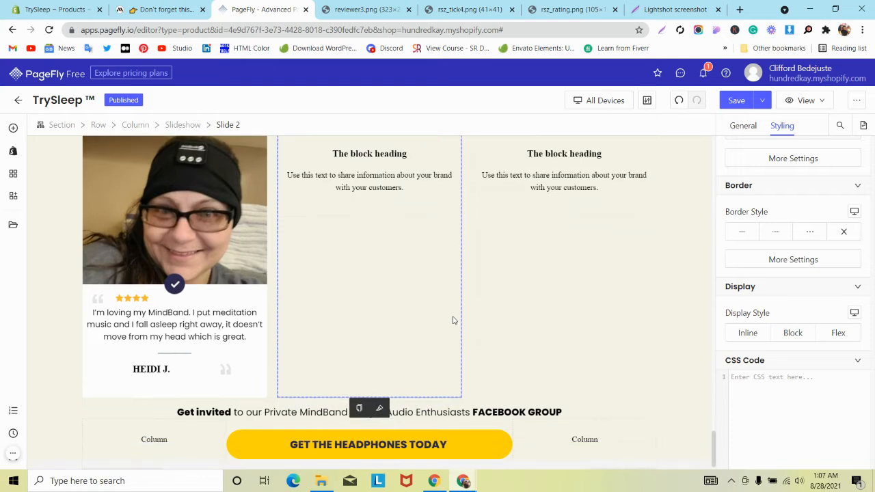
Set the review paragraph's left and right padding to 5 px, and save and publish the page
{"action": "left_click", "coordinate": [243, 311]}
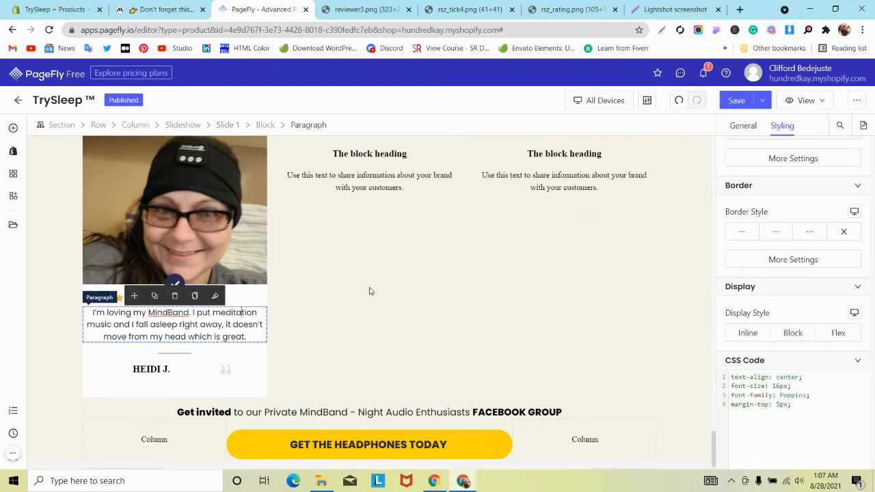
{"action": "scroll", "coordinate": [749, 199], "scroll_direction": "up", "scroll_amount": 5}
{"action": "scroll", "coordinate": [749, 199], "scroll_direction": "up", "scroll_amount": 6}
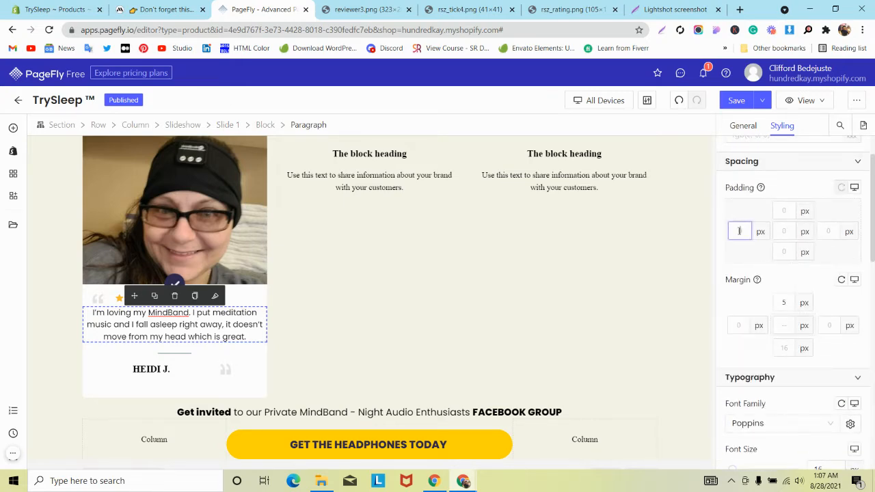
{"action": "type", "text": "55"}
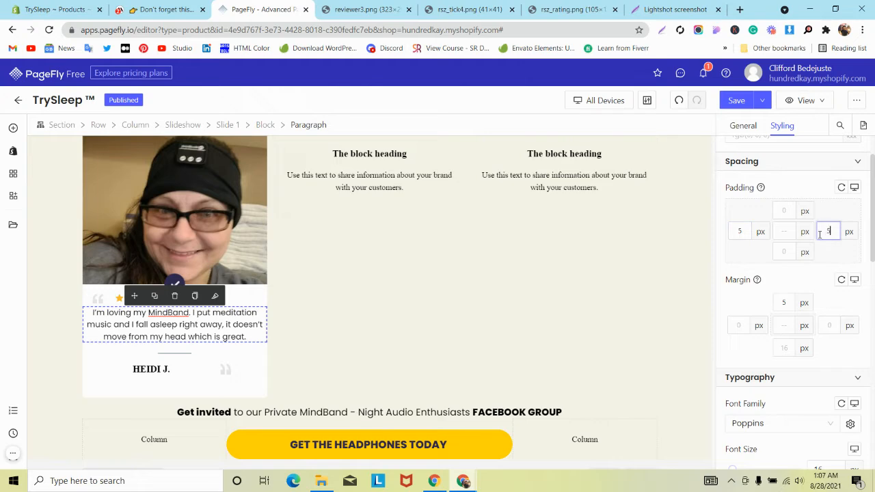
{"action": "left_click", "coordinate": [768, 101]}
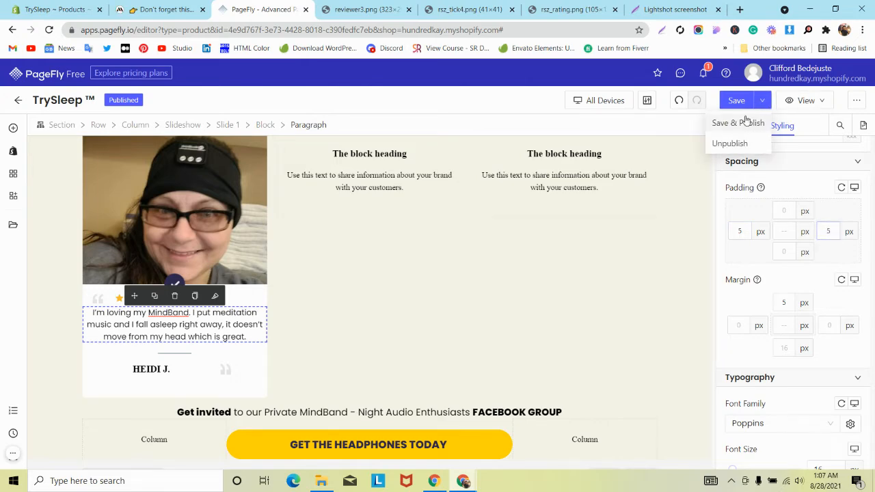
{"action": "left_click", "coordinate": [739, 123]}
Switch to the Laptop layout and give the review card's tick badge a custom size of 41 by 41 px
{"action": "left_click", "coordinate": [551, 101]}
{"action": "left_click", "coordinate": [555, 142]}
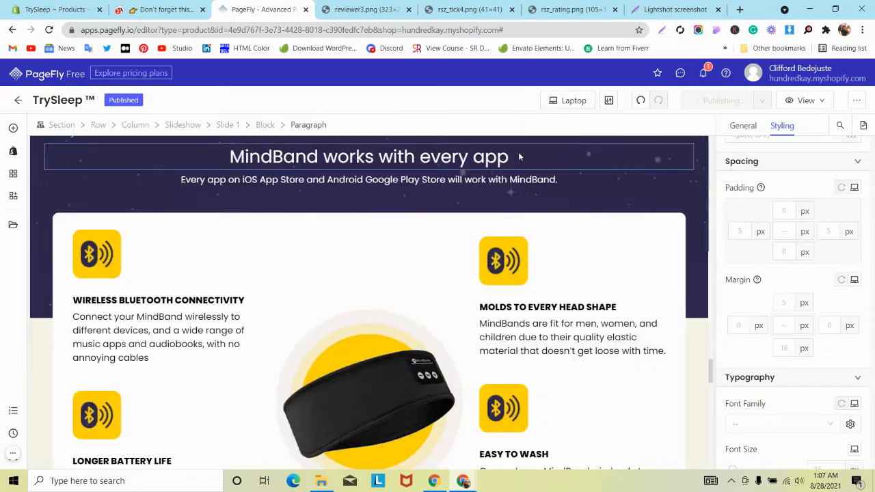
{"action": "scroll", "coordinate": [302, 220], "scroll_direction": "down", "scroll_amount": 10}
{"action": "left_click", "coordinate": [196, 250]}
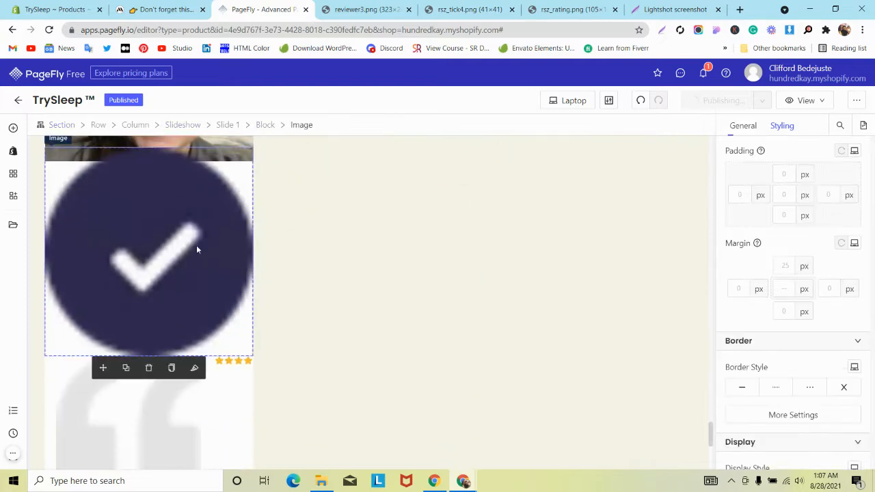
{"action": "left_click", "coordinate": [743, 125]}
{"action": "scroll", "coordinate": [855, 306], "scroll_direction": "down", "scroll_amount": 2}
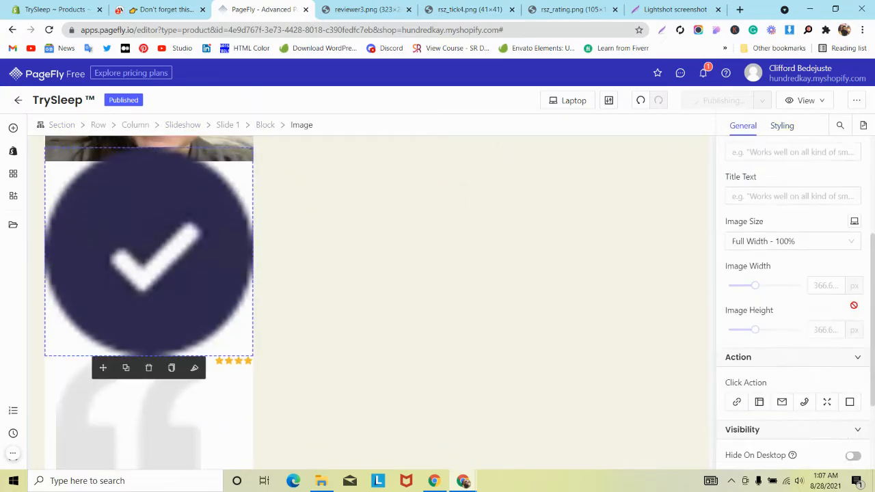
{"action": "scroll", "coordinate": [854, 306], "scroll_direction": "down", "scroll_amount": 1}
{"action": "type", "text": "41"}
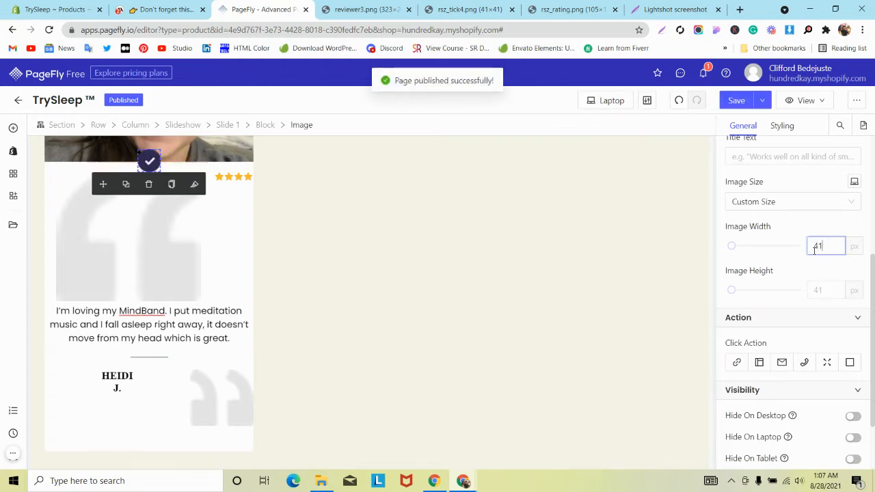
{"action": "type", "text": "1"}
{"action": "left_click", "coordinate": [815, 291]}
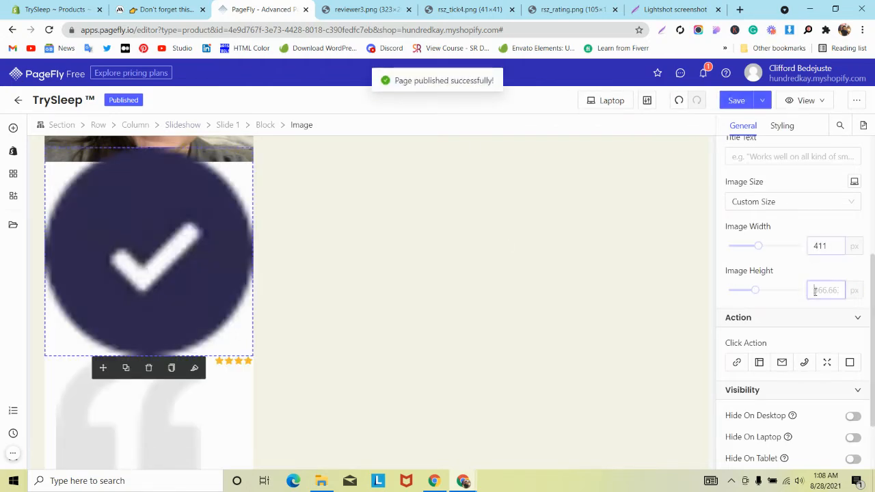
{"action": "type", "text": "41"}
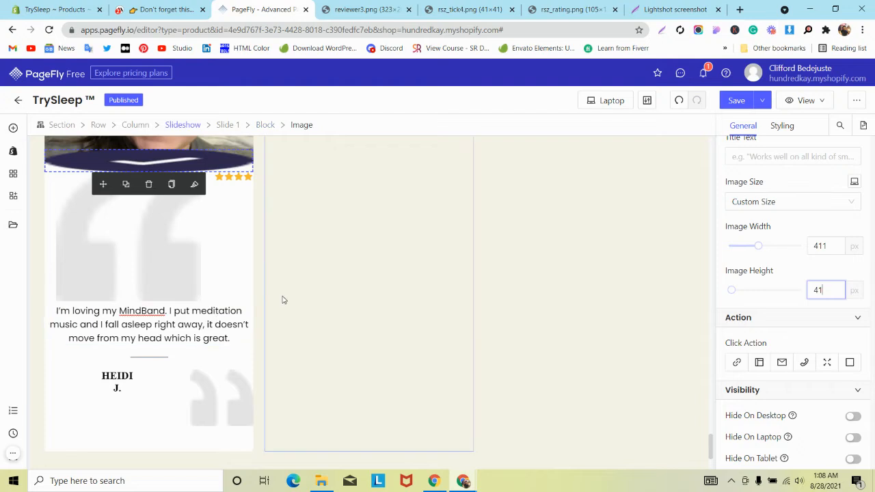
{"action": "key", "text": "BackSpace"}
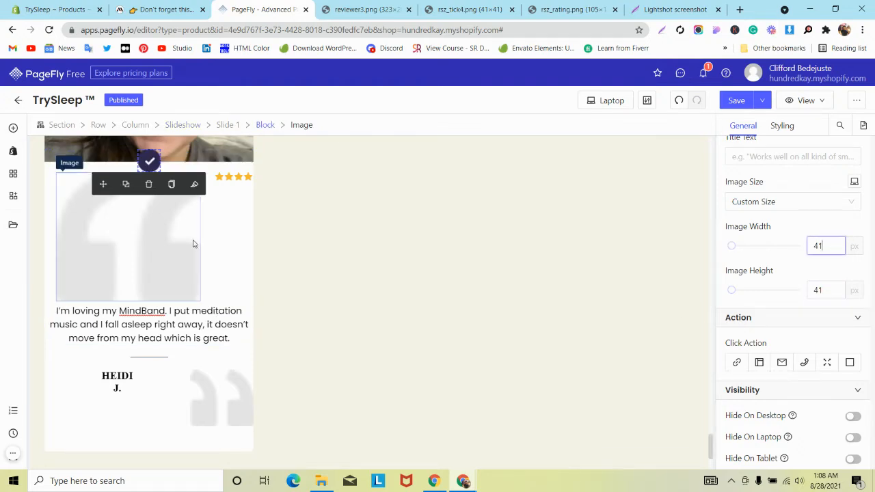
Set the opening quote image's width to 24 px and reduce its height in the Laptop layout
{"action": "left_click", "coordinate": [175, 270]}
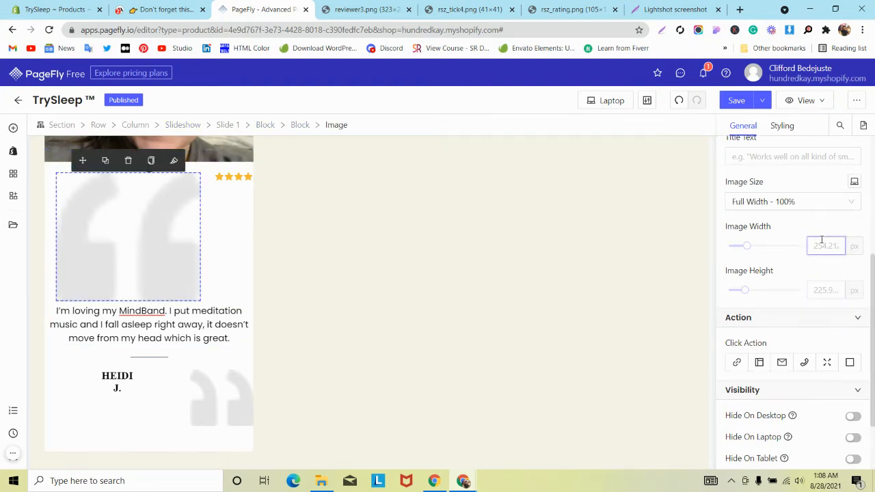
{"action": "type", "text": "24"}
{"action": "left_click", "coordinate": [823, 286]}
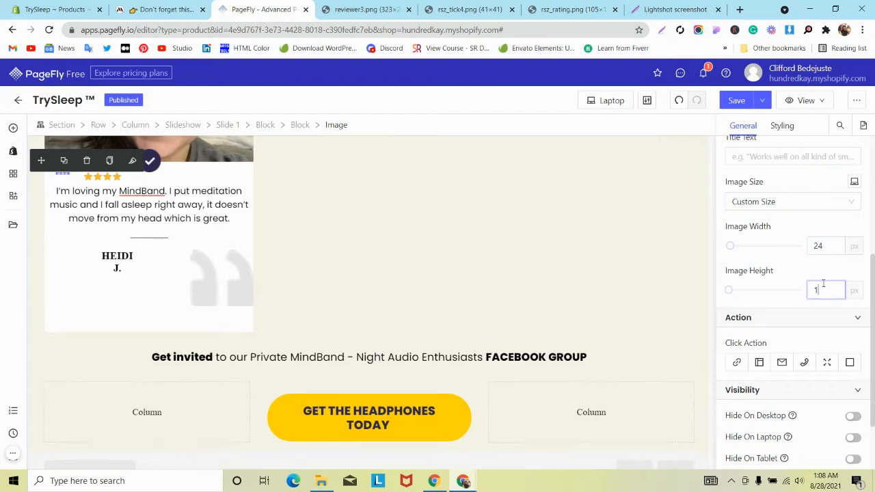
Resize the closing quote image beside the reviewer's name to 24 by 17 px and undo its accidental duplication
{"action": "left_click", "coordinate": [222, 277]}
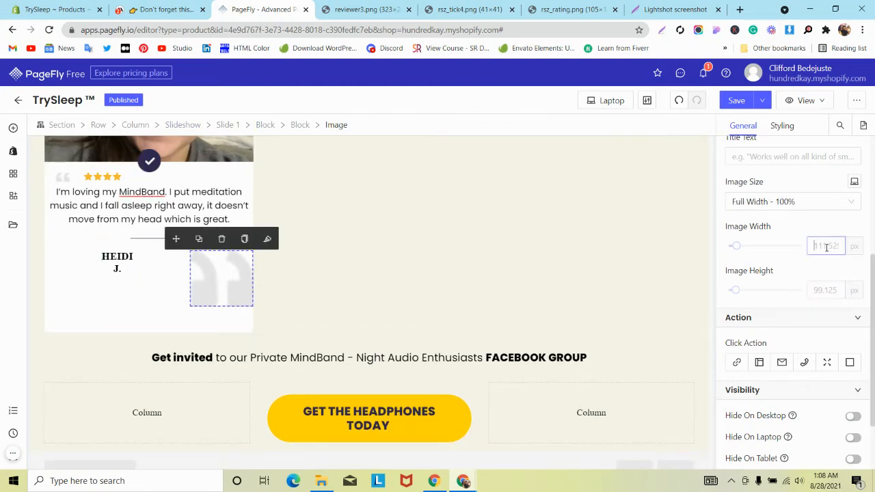
{"action": "type", "text": "27"}
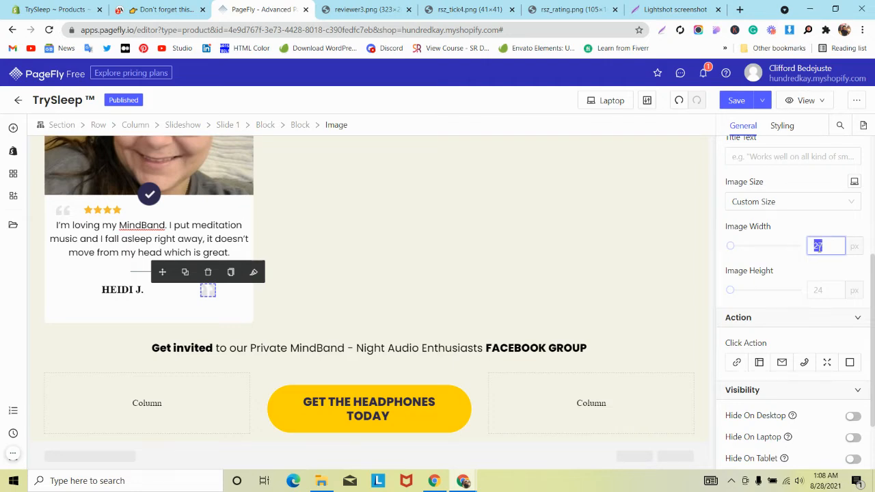
{"action": "type", "text": "24"}
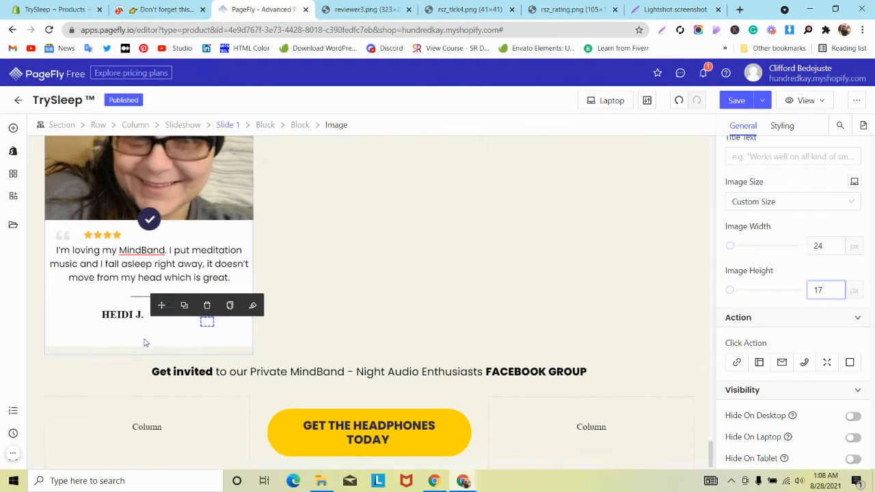
{"action": "left_click", "coordinate": [174, 309]}
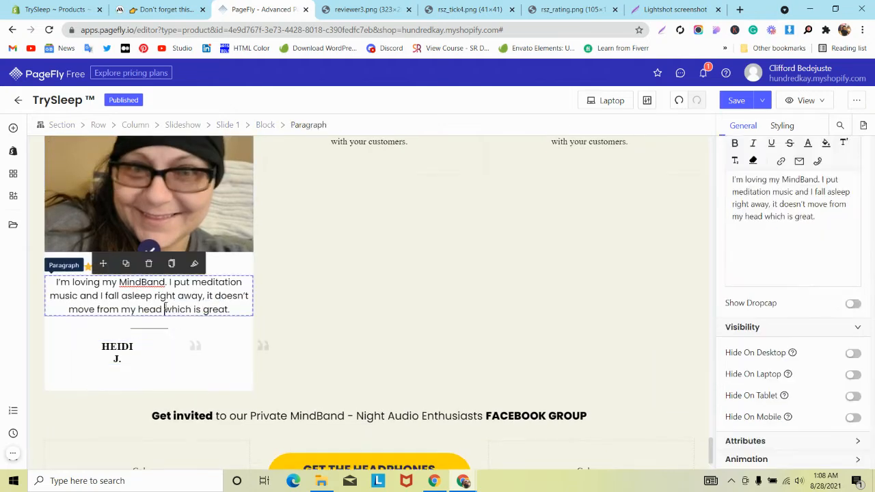
{"action": "left_click", "coordinate": [679, 100]}
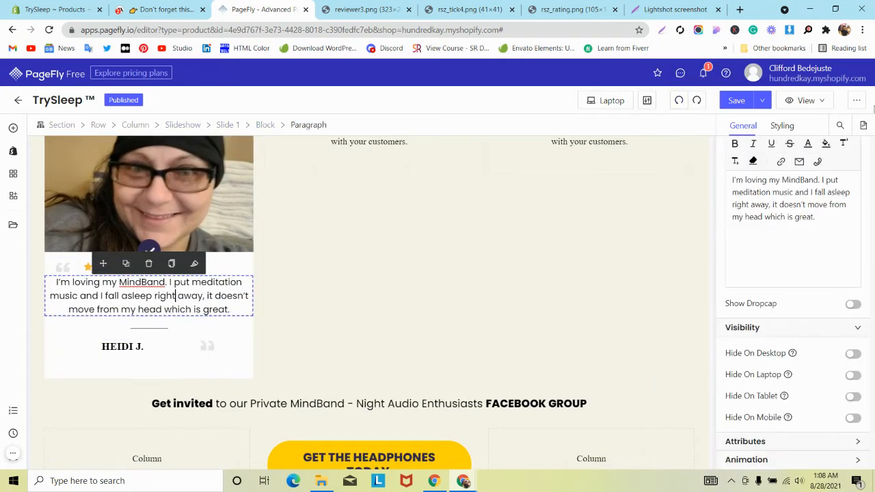
Try 10 px of left and right padding on the review paragraph in the Laptop layout
{"action": "left_click", "coordinate": [781, 126]}
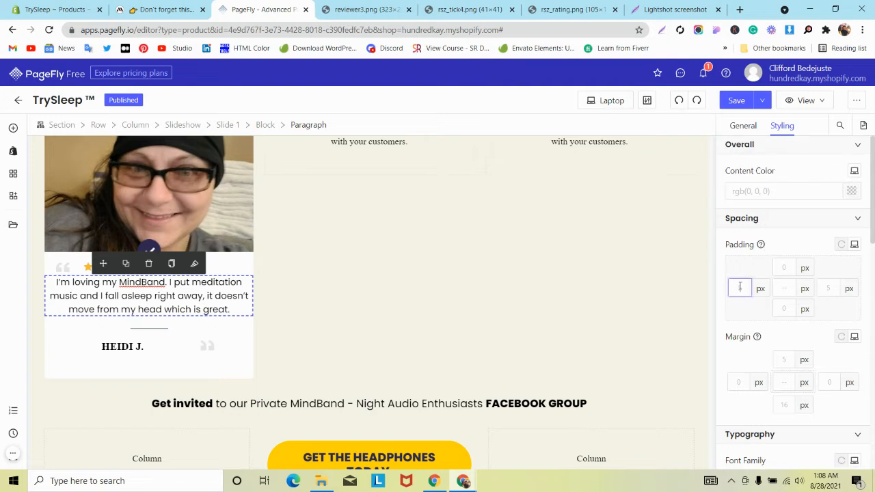
{"action": "left_click", "coordinate": [740, 287]}
{"action": "type", "text": "10"}
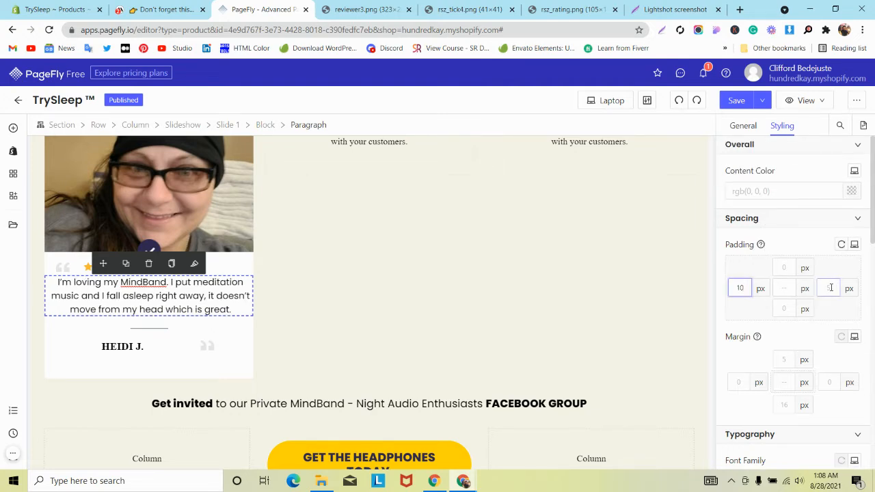
{"action": "left_click", "coordinate": [831, 288]}
{"action": "type", "text": "10"}
{"action": "scroll", "coordinate": [793, 275], "scroll_direction": "down", "scroll_amount": 2}
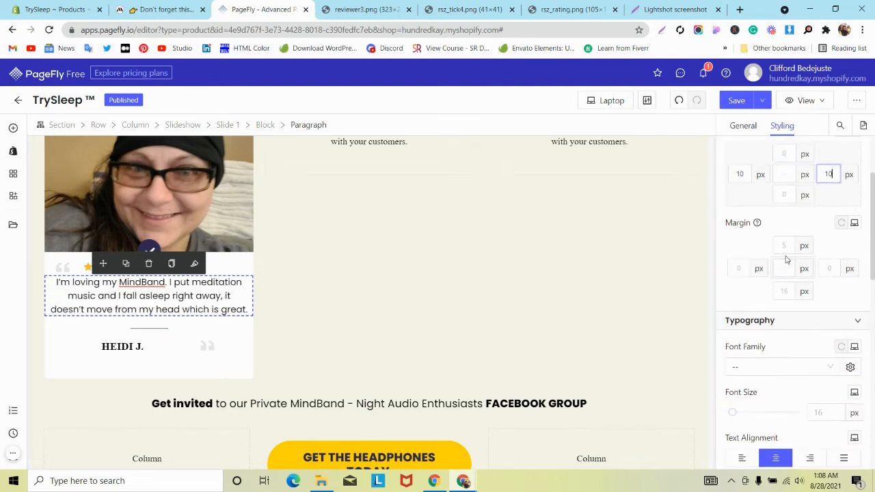
Set the review paragraph's right and left padding to 5 px in the Laptop layout
{"action": "key", "text": "BackSpace"}
{"action": "key", "text": "BackSpace"}
{"action": "type", "text": "4"}
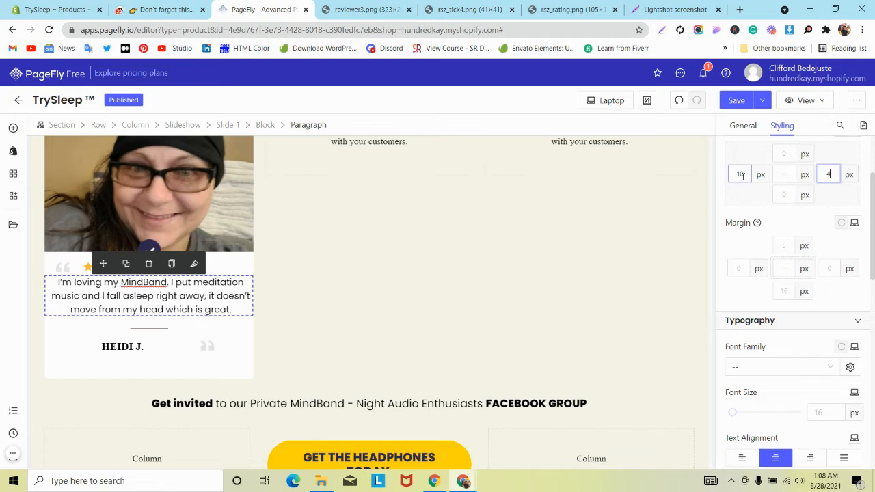
{"action": "key", "text": "BackSpace"}
{"action": "type", "text": "5"}
{"action": "left_click", "coordinate": [742, 176]}
{"action": "key", "text": "BackSpace"}
{"action": "key", "text": "BackSpace"}
{"action": "type", "text": "5"}
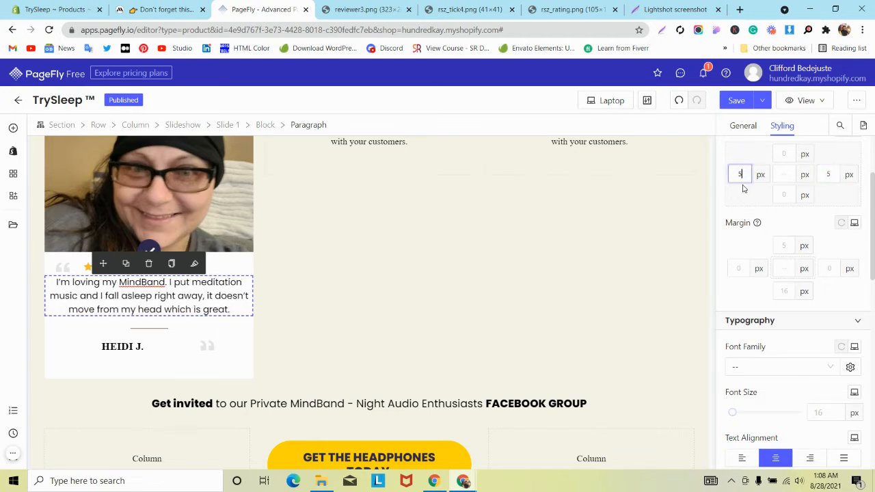
Set the review paragraph's font family to Poppins in the Laptop layout
{"action": "scroll", "coordinate": [813, 264], "scroll_direction": "down", "scroll_amount": 2}
{"action": "left_click", "coordinate": [787, 253]}
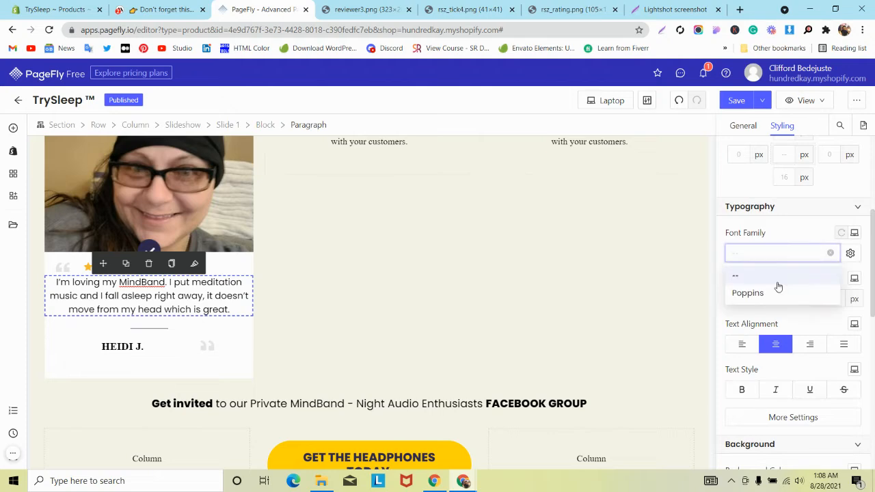
{"action": "left_click", "coordinate": [748, 292]}
{"action": "left_click", "coordinate": [821, 298]}
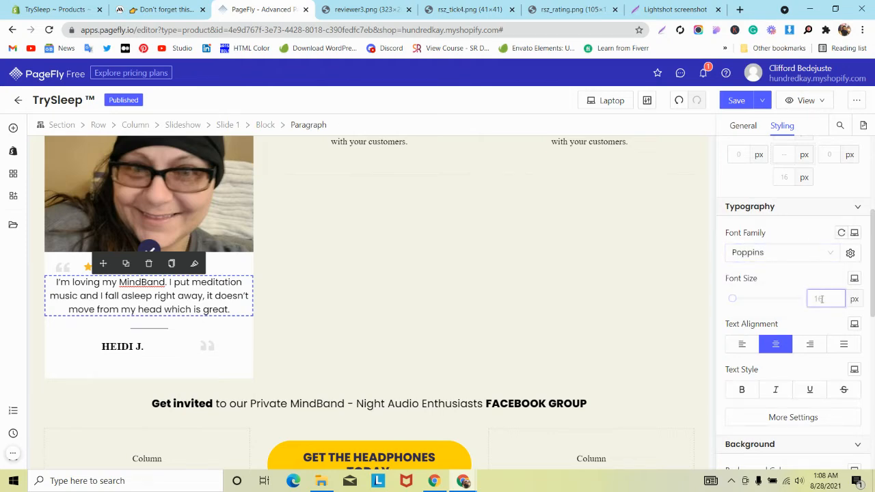
Switch to the MindBand reference page, close the developer tools and examine the review cards' spacing at full width
{"action": "scroll", "coordinate": [270, 290], "scroll_direction": "up", "scroll_amount": 3}
{"action": "scroll", "coordinate": [271, 292], "scroll_direction": "down", "scroll_amount": 2}
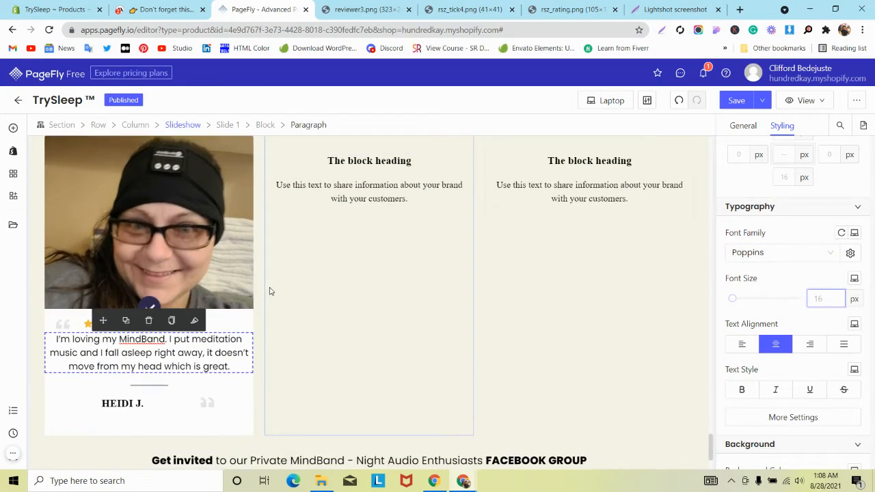
{"action": "scroll", "coordinate": [244, 305], "scroll_direction": "down", "scroll_amount": 2}
{"action": "scroll", "coordinate": [244, 305], "scroll_direction": "up", "scroll_amount": 2}
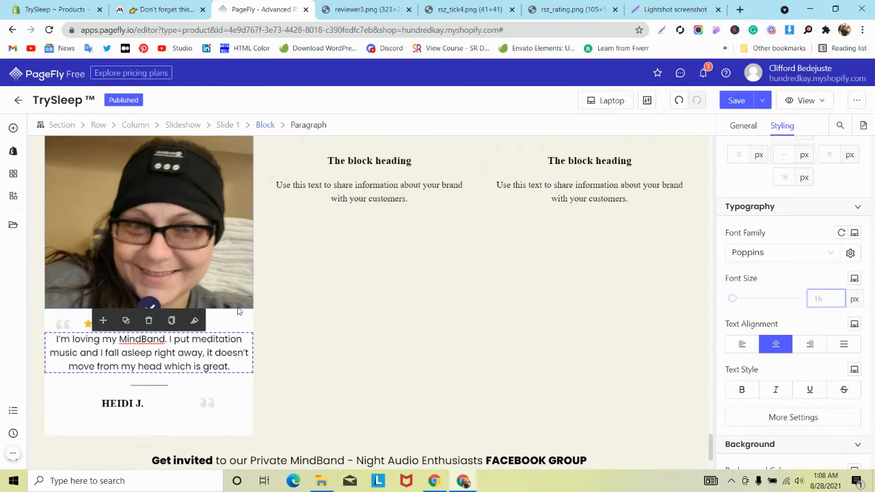
{"action": "left_click", "coordinate": [160, 10]}
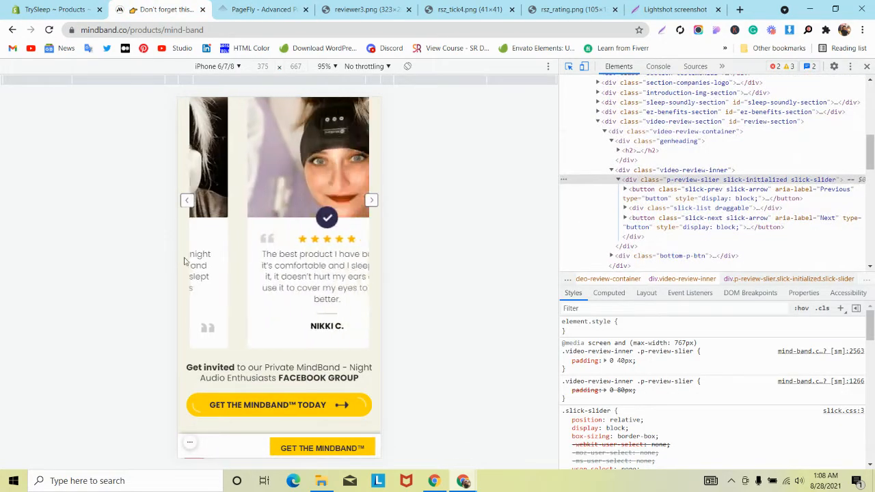
{"action": "left_click", "coordinate": [867, 67]}
{"action": "scroll", "coordinate": [101, 306], "scroll_direction": "up", "scroll_amount": 15}
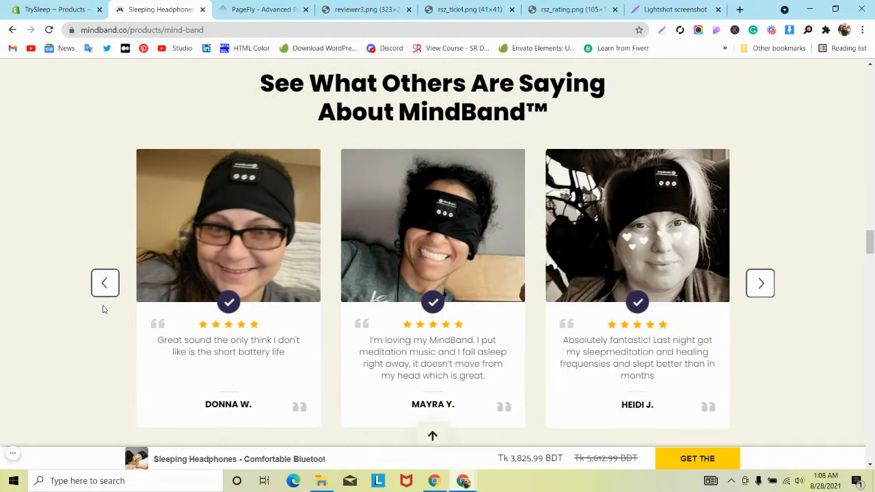
Switch back to PageFly and set the review paragraph's bottom margin to 25 px in the Laptop layout
{"action": "left_click", "coordinate": [304, 8]}
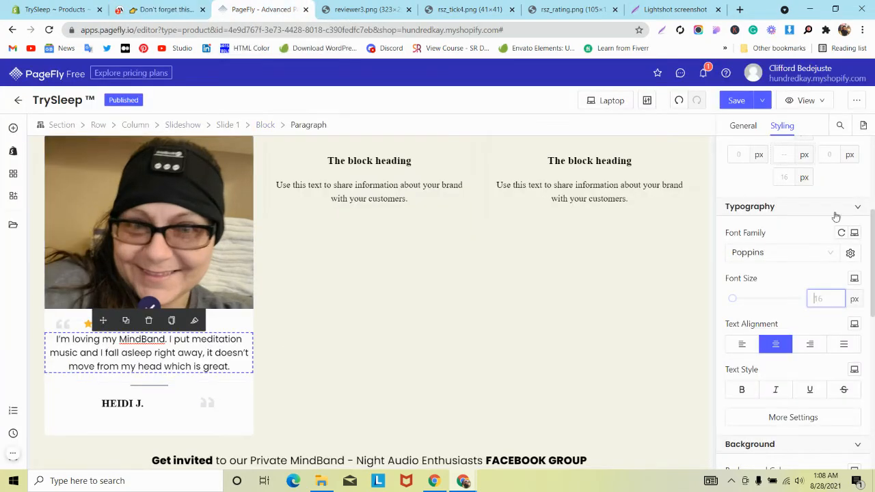
{"action": "scroll", "coordinate": [830, 190], "scroll_direction": "up", "scroll_amount": 1}
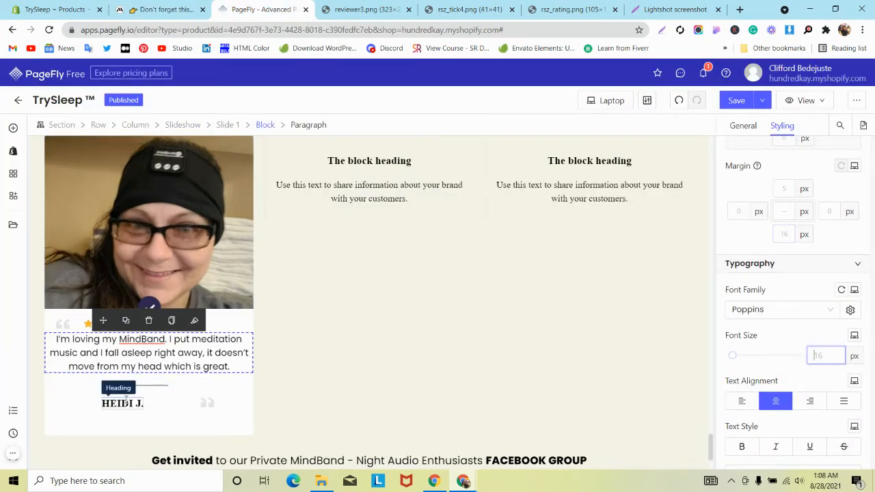
{"action": "type", "text": "25"}
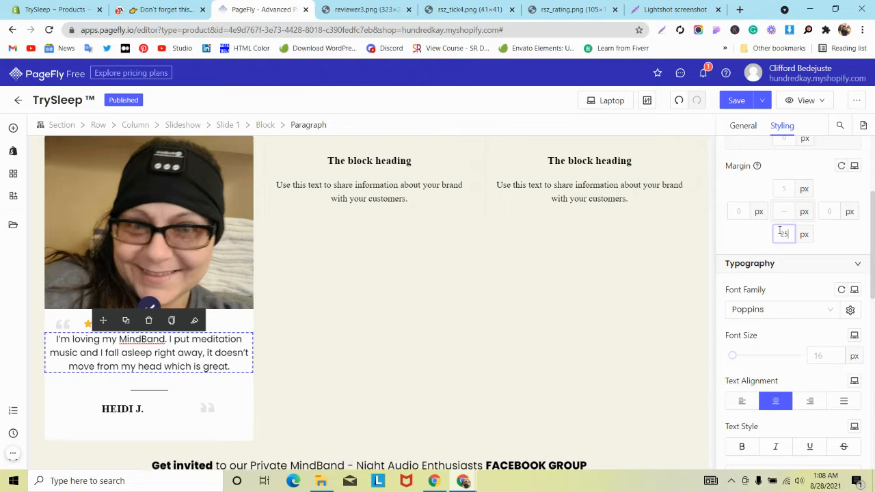
Select the review slideshow and duplicate Slide 1 twice
{"action": "scroll", "coordinate": [439, 277], "scroll_direction": "up", "scroll_amount": 3}
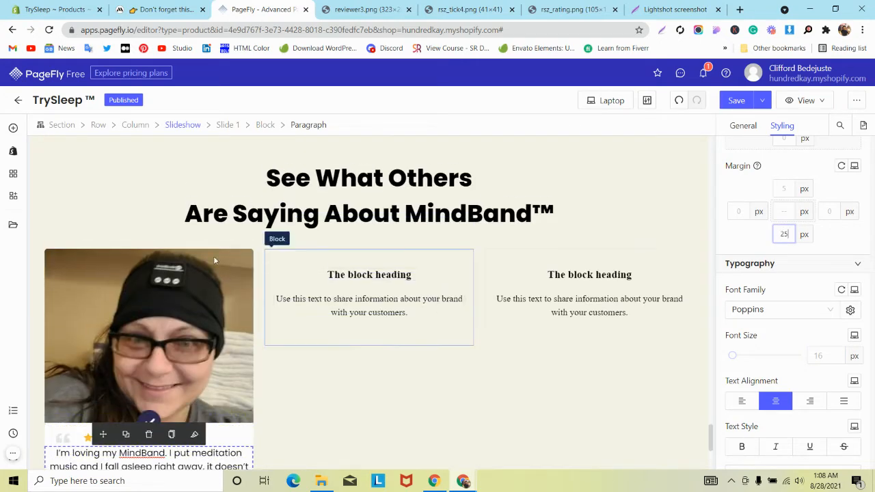
{"action": "left_click", "coordinate": [195, 126]}
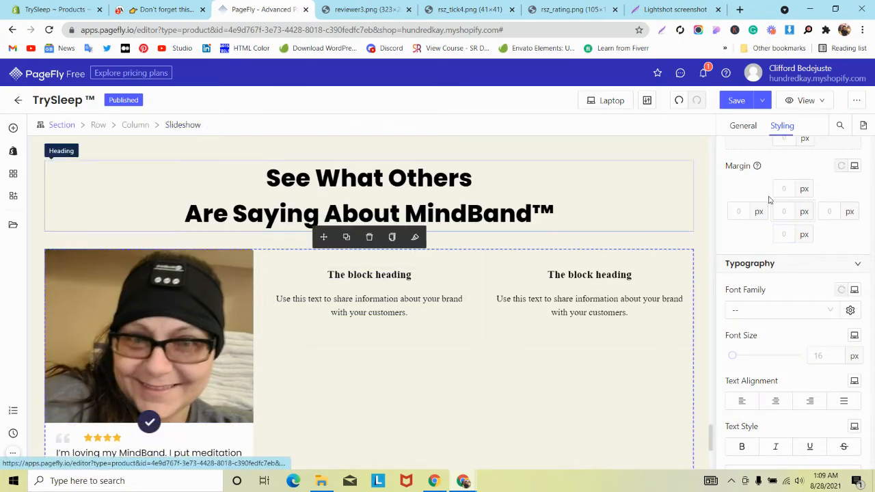
{"action": "left_click", "coordinate": [742, 126]}
{"action": "scroll", "coordinate": [832, 256], "scroll_direction": "up", "scroll_amount": 2}
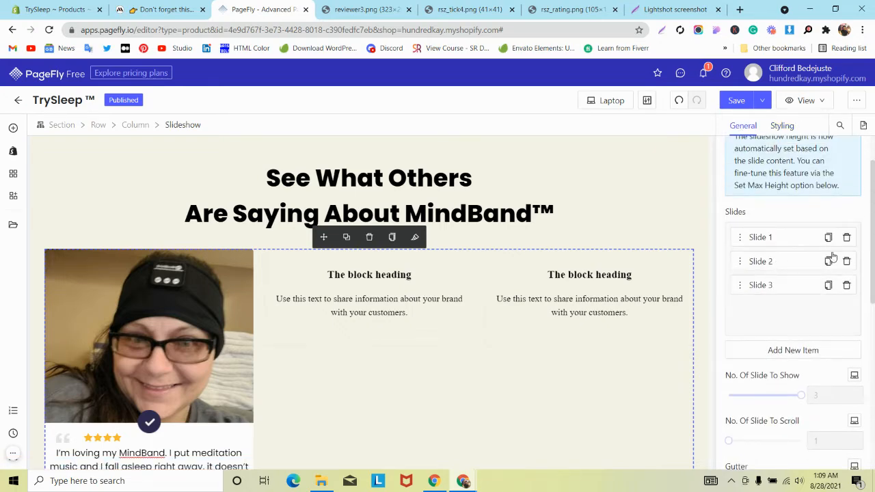
{"action": "left_click", "coordinate": [828, 238]}
{"action": "left_click", "coordinate": [828, 238]}
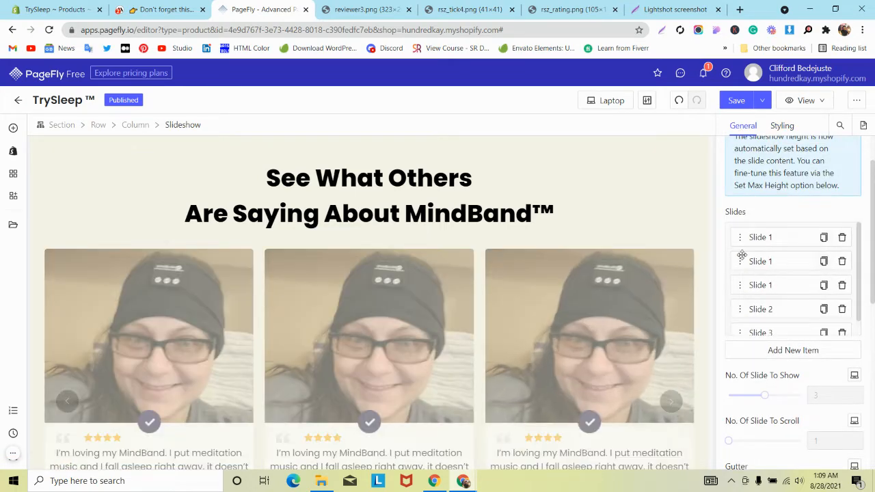
Delete Slide 3 from the slideshow, duplicate Slide 2 and check the copied review cards
{"action": "left_click", "coordinate": [844, 316]}
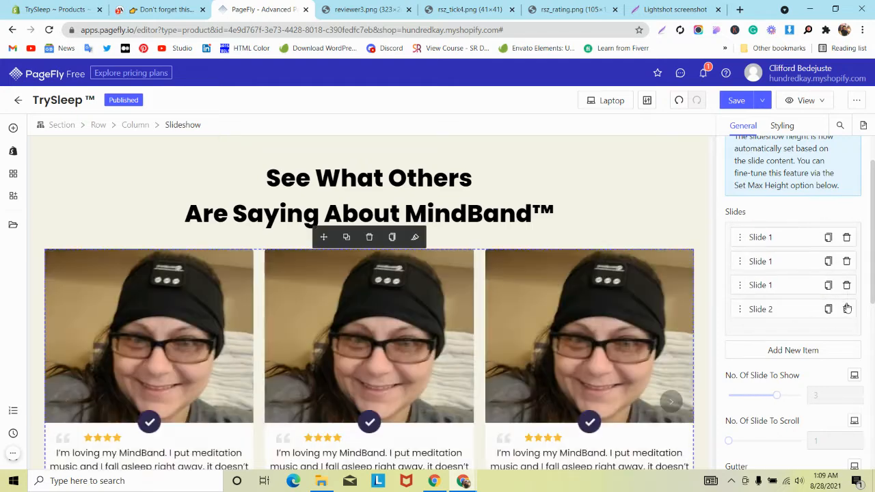
{"action": "left_click", "coordinate": [826, 309]}
{"action": "scroll", "coordinate": [533, 315], "scroll_direction": "down", "scroll_amount": 2}
{"action": "scroll", "coordinate": [533, 314], "scroll_direction": "down", "scroll_amount": 1}
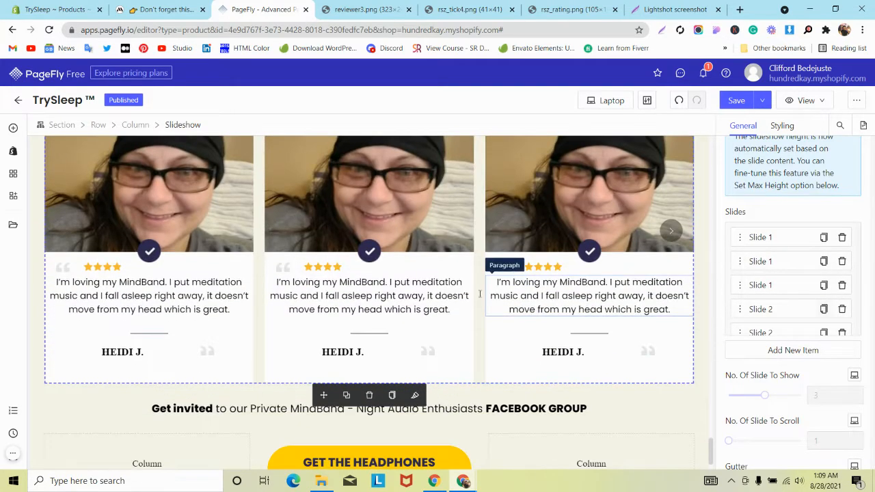
{"action": "scroll", "coordinate": [139, 299], "scroll_direction": "up", "scroll_amount": 2}
{"action": "scroll", "coordinate": [481, 327], "scroll_direction": "down", "scroll_amount": 2}
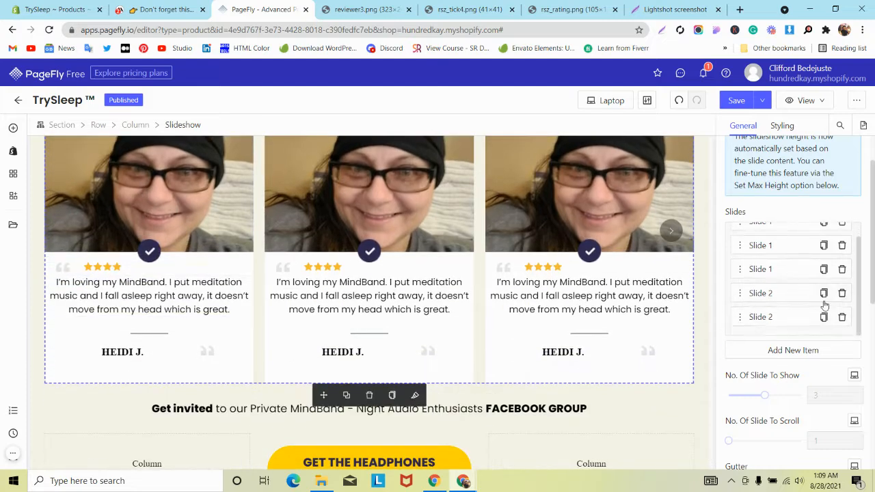
Switch the device view to All Devices and check the layout of the copied review cards
{"action": "scroll", "coordinate": [820, 308], "scroll_direction": "down", "scroll_amount": 1}
{"action": "scroll", "coordinate": [583, 338], "scroll_direction": "up", "scroll_amount": 2}
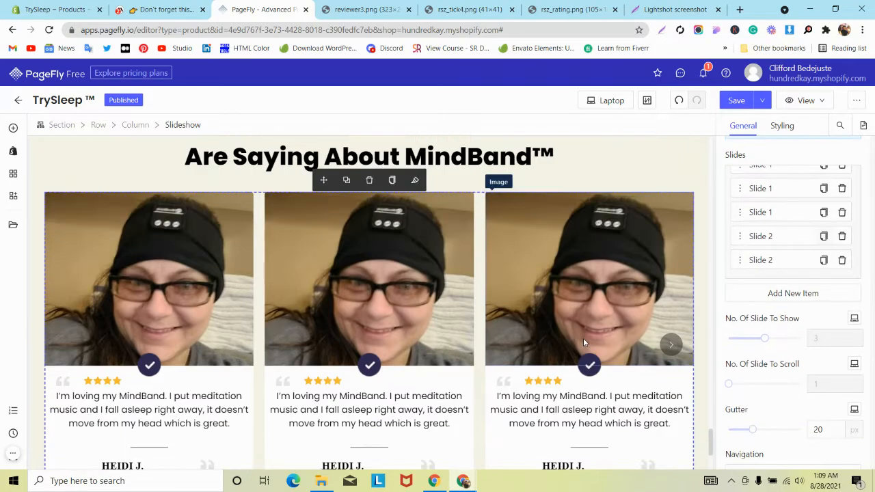
{"action": "left_click", "coordinate": [607, 102]}
{"action": "left_click", "coordinate": [602, 123]}
{"action": "scroll", "coordinate": [249, 217], "scroll_direction": "up", "scroll_amount": 2}
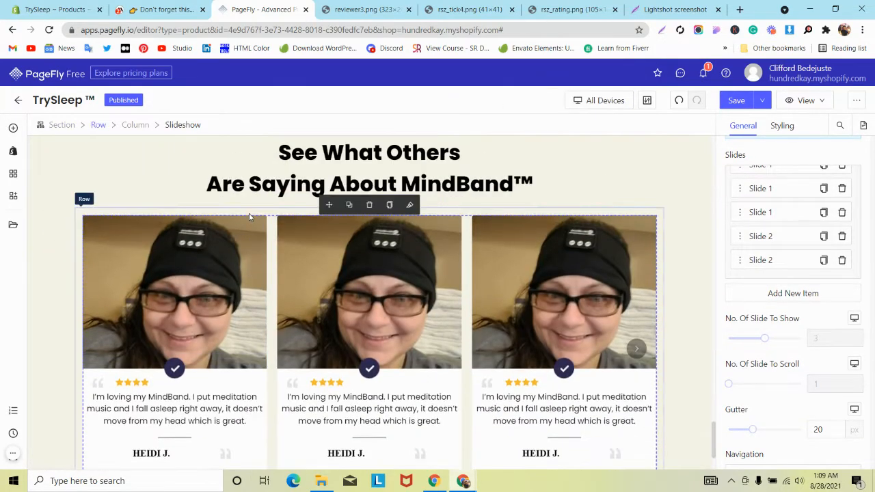
{"action": "scroll", "coordinate": [204, 214], "scroll_direction": "down", "scroll_amount": 1}
{"action": "left_click", "coordinate": [31, 251]}
{"action": "scroll", "coordinate": [32, 250], "scroll_direction": "down", "scroll_amount": 1}
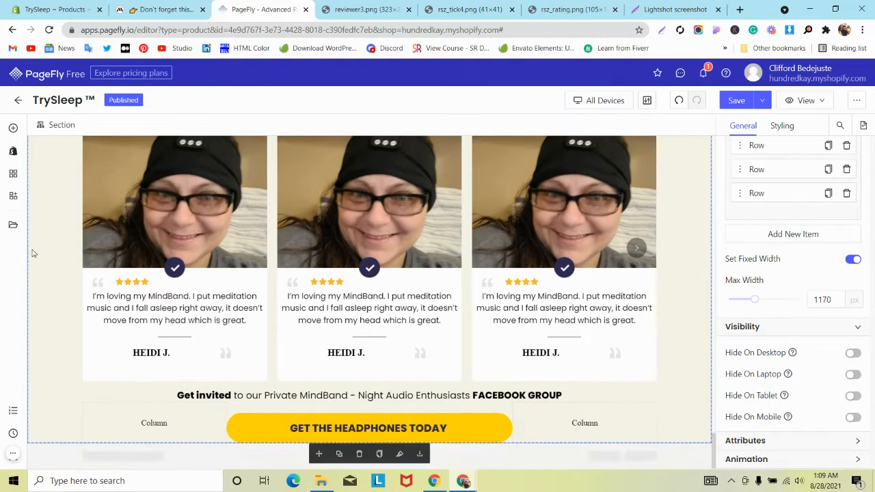
{"action": "scroll", "coordinate": [69, 225], "scroll_direction": "up", "scroll_amount": 2}
{"action": "left_click", "coordinate": [109, 213]}
{"action": "left_click", "coordinate": [120, 220]}
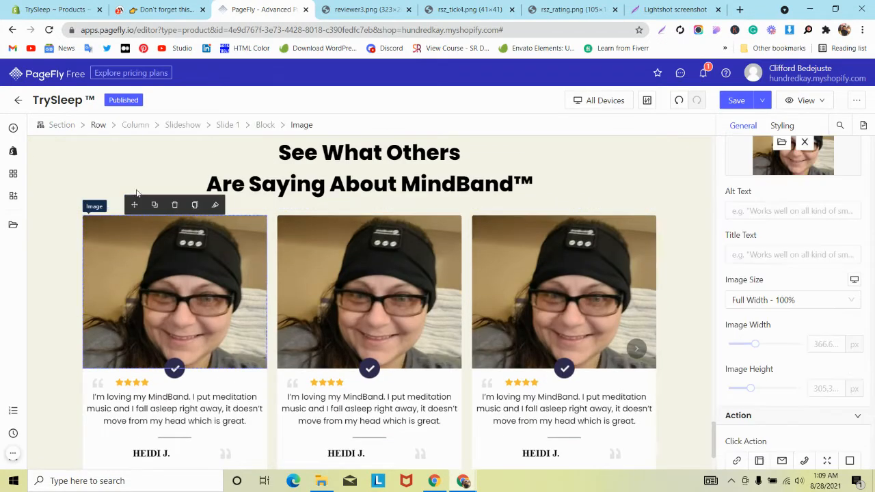
Set the review slideshow's gutter to 30 px in the All Devices layout, checking the card spacing against the MindBand reference page
{"action": "left_click", "coordinate": [183, 125]}
{"action": "scroll", "coordinate": [782, 246], "scroll_direction": "down", "scroll_amount": 1}
{"action": "scroll", "coordinate": [793, 288], "scroll_direction": "down", "scroll_amount": 5}
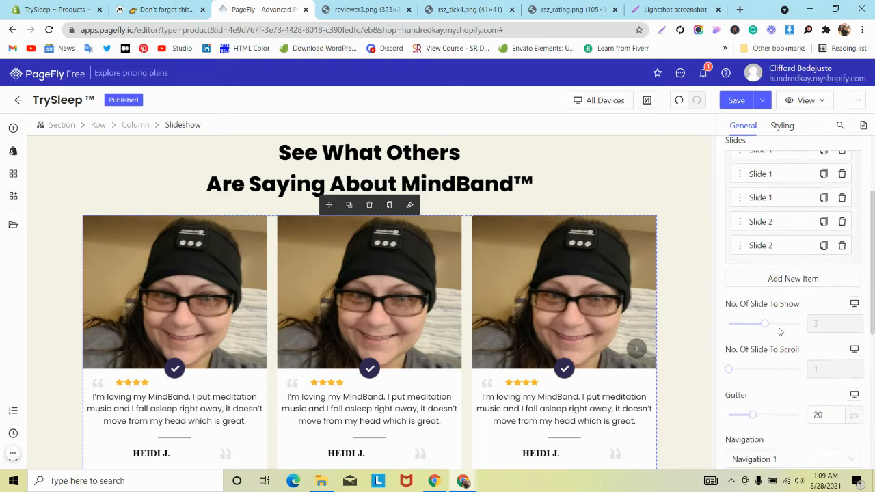
{"action": "key", "text": "Up"}
{"action": "key", "text": "Up"}
{"action": "key", "text": "Up"}
{"action": "key", "text": "Up"}
{"action": "key", "text": "Up"}
{"action": "key", "text": "Up"}
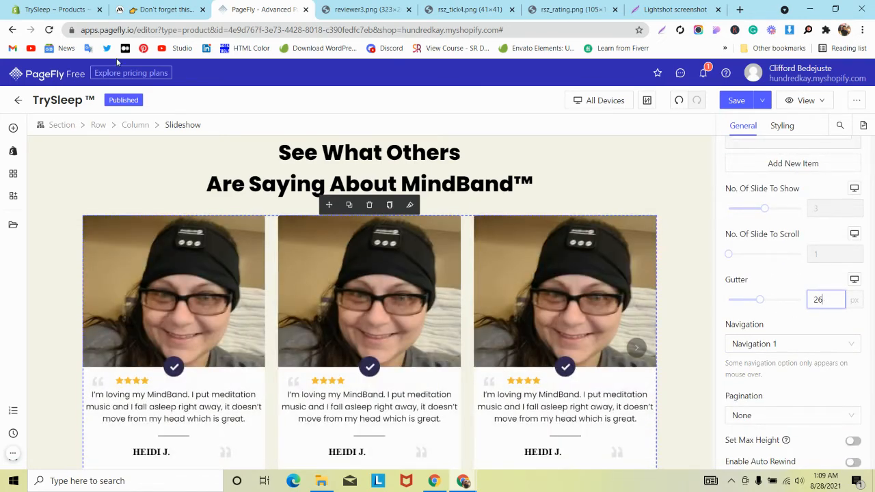
{"action": "left_click", "coordinate": [125, 7]}
{"action": "left_click", "coordinate": [262, 9]}
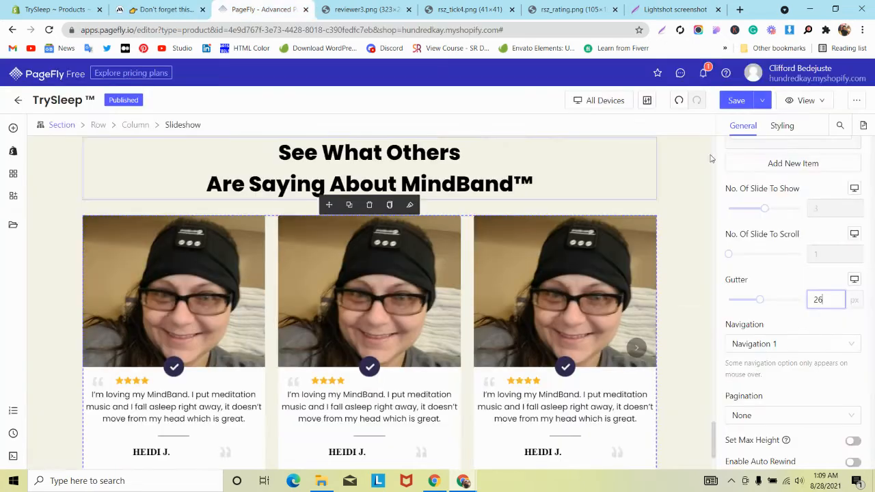
{"action": "scroll", "coordinate": [430, 277], "scroll_direction": "down", "scroll_amount": 2}
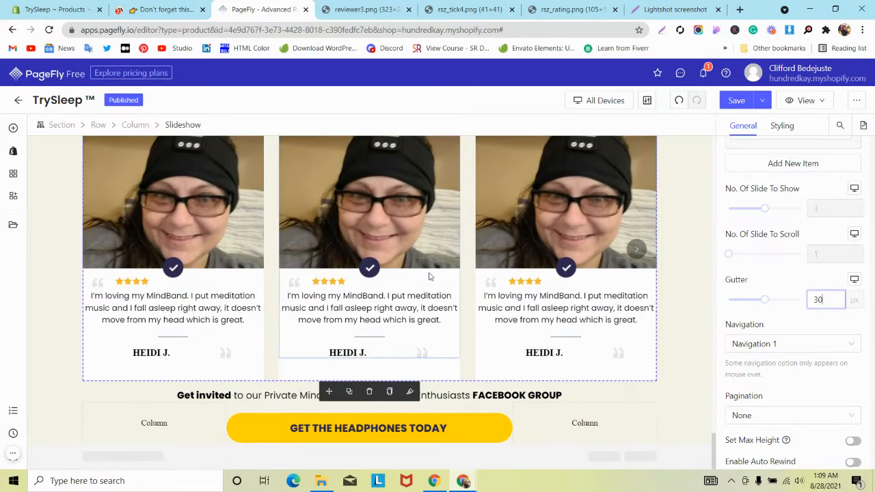
{"action": "scroll", "coordinate": [664, 244], "scroll_direction": "up", "scroll_amount": 1}
{"action": "scroll", "coordinate": [668, 246], "scroll_direction": "down", "scroll_amount": 1}
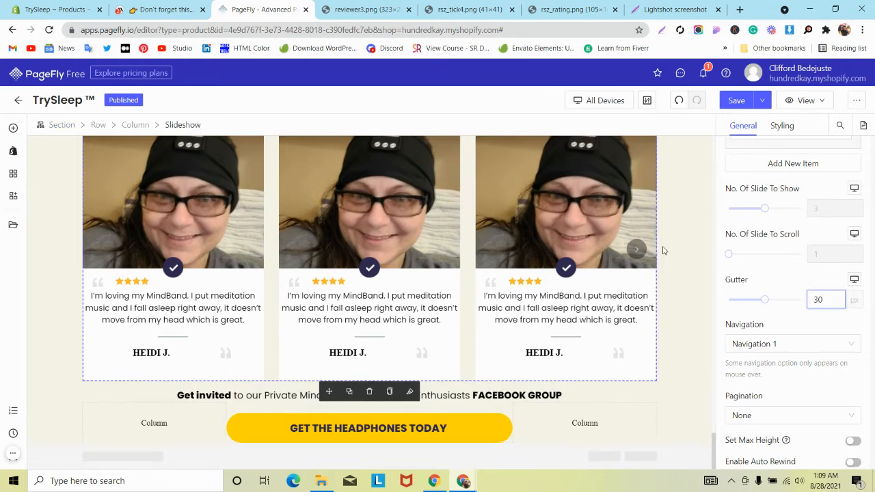
Compare the cards with the MindBand reference page and inspect the styling of the first card's opening quote image
{"action": "left_click", "coordinate": [159, 9]}
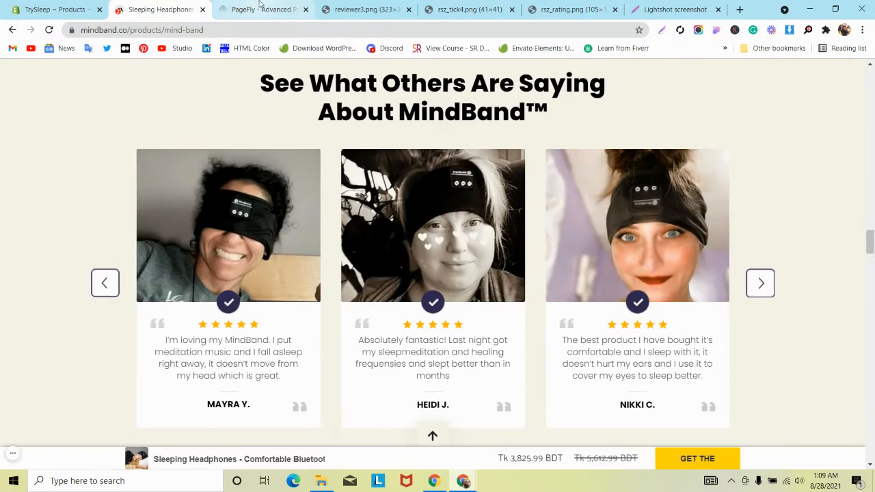
{"action": "left_click", "coordinate": [260, 6]}
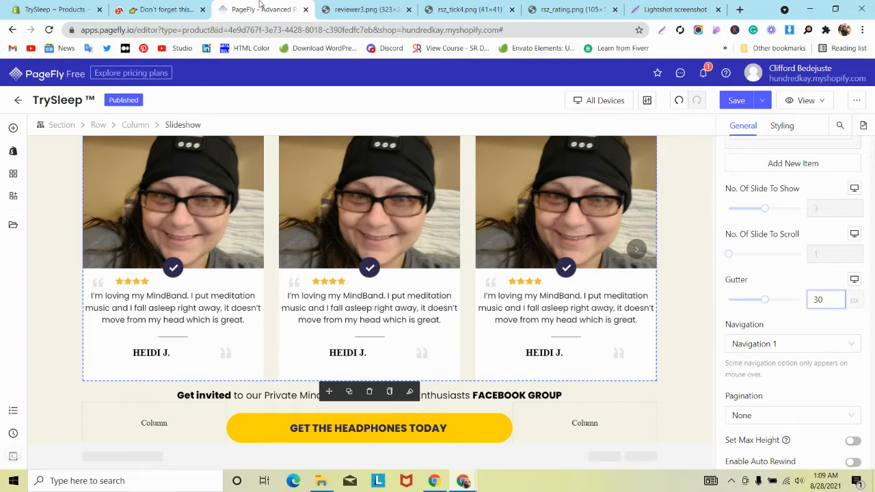
{"action": "left_click", "coordinate": [96, 283]}
{"action": "left_click", "coordinate": [784, 125]}
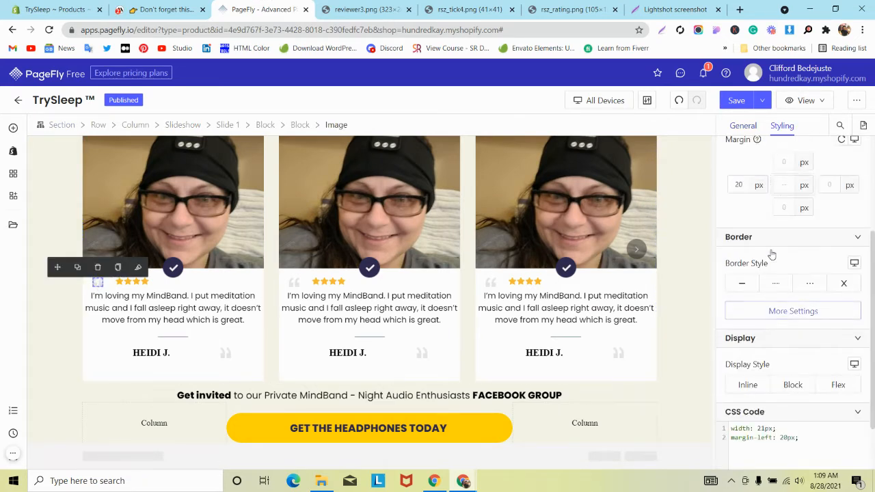
Save and publish the page, and switch the device view to Tablet
{"action": "mouse_move", "coordinate": [763, 109]}
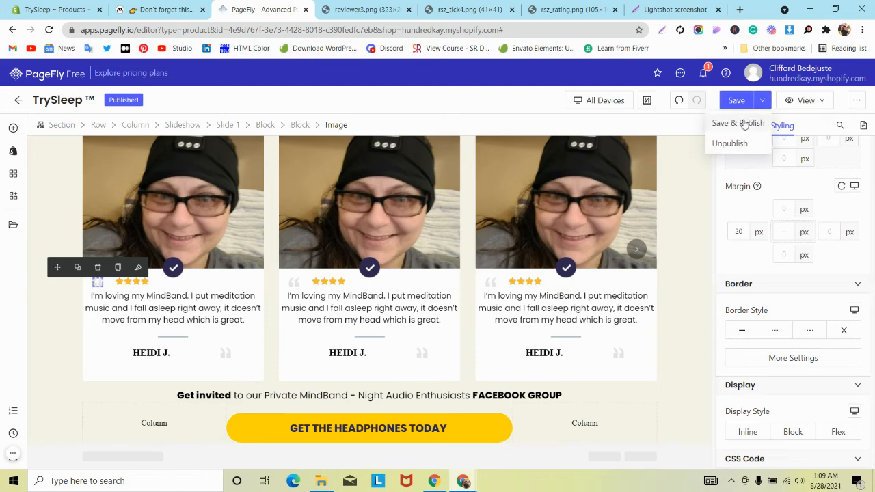
{"action": "left_click", "coordinate": [744, 123]}
{"action": "left_click", "coordinate": [562, 101]}
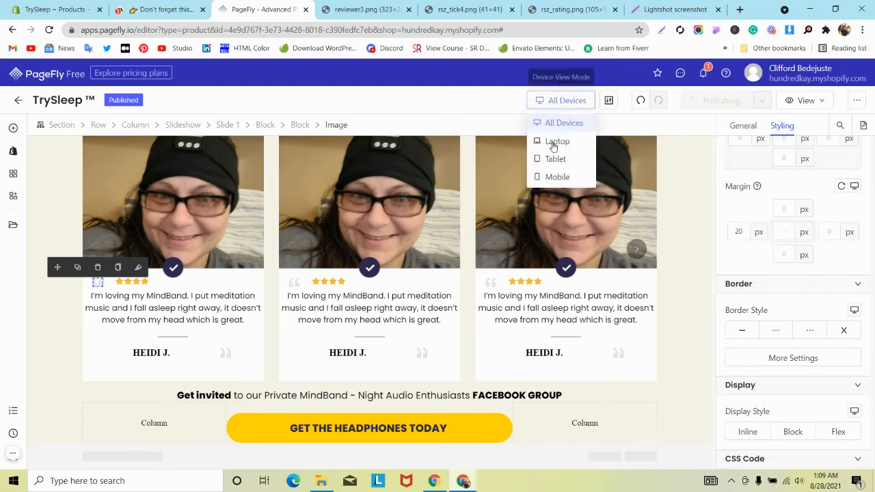
{"action": "left_click", "coordinate": [554, 159]}
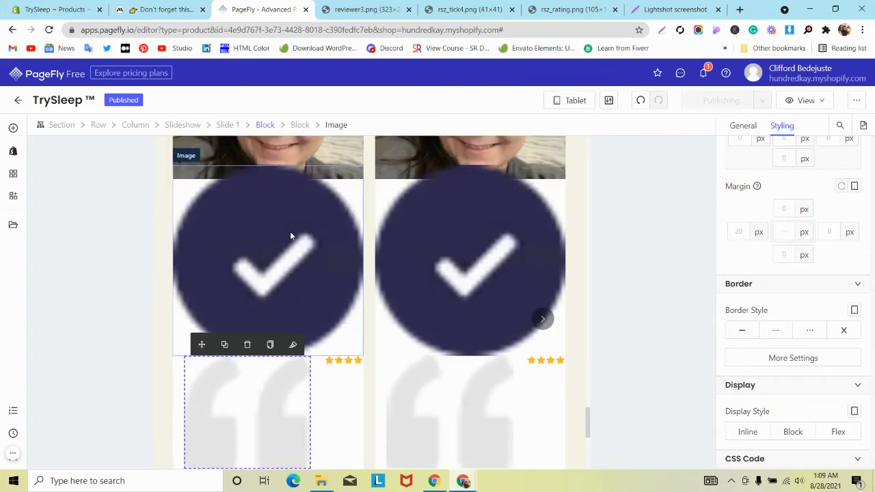
Set the first card's tick image to 41 px wide and copy its styles onto the second card's tick
{"action": "left_click", "coordinate": [290, 231]}
{"action": "left_click", "coordinate": [746, 127]}
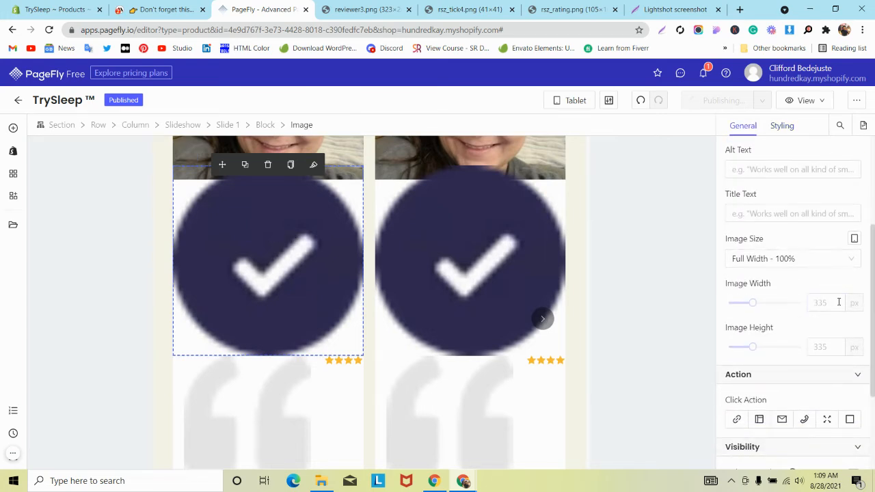
{"action": "type", "text": "41"}
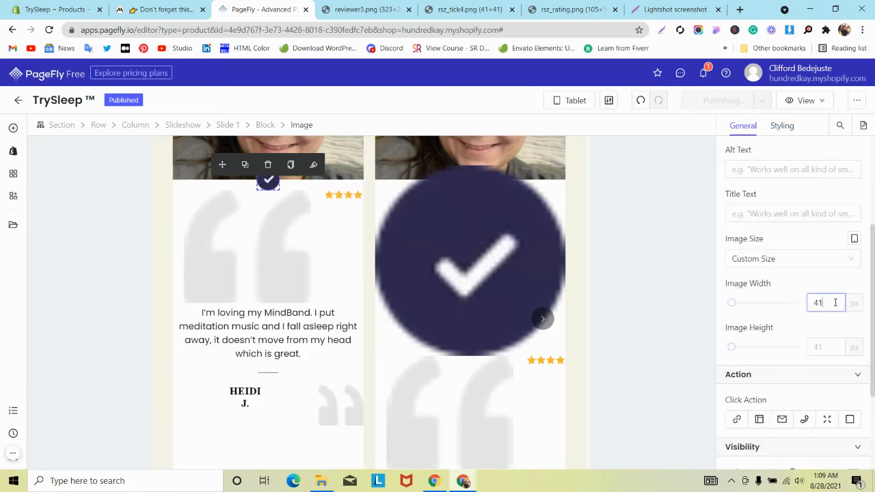
{"action": "left_click", "coordinate": [291, 164]}
{"action": "left_click", "coordinate": [449, 233]}
{"action": "left_click", "coordinate": [517, 164]}
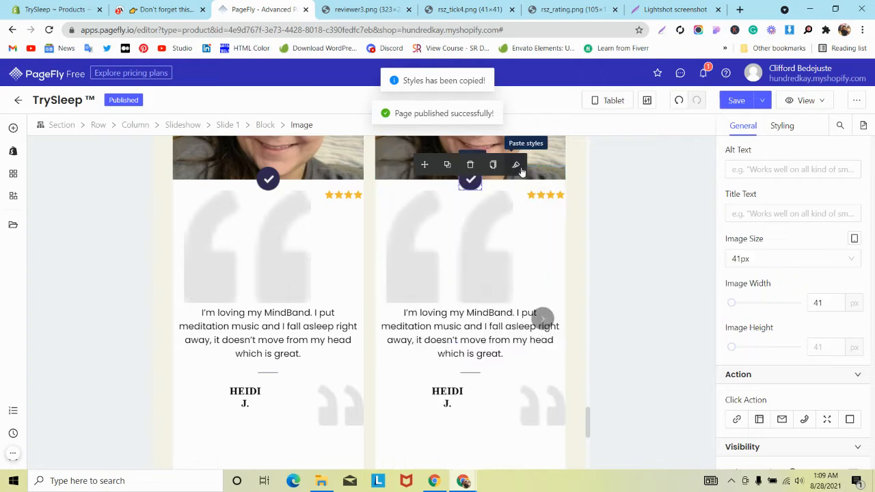
Paste the copied tick styles onto the third review card's tick and check the remaining slides
{"action": "scroll", "coordinate": [321, 277], "scroll_direction": "down", "scroll_amount": 3}
{"action": "scroll", "coordinate": [322, 277], "scroll_direction": "up", "scroll_amount": 5}
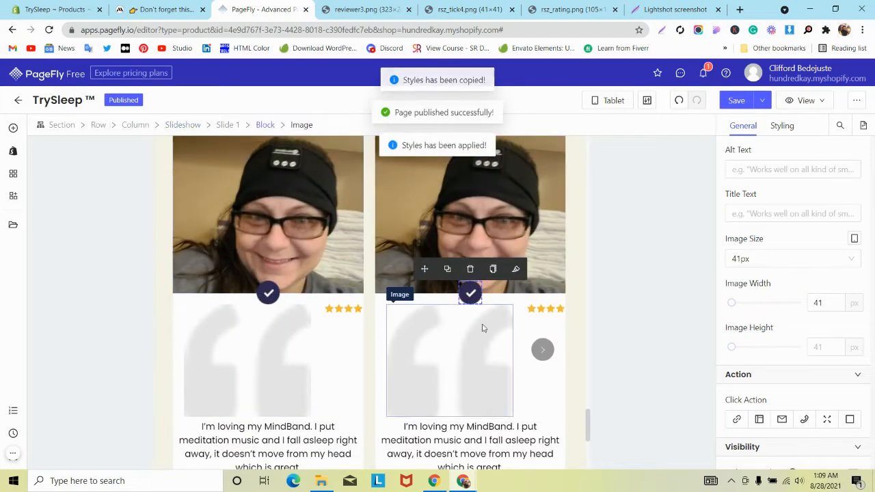
{"action": "left_click", "coordinate": [543, 355]}
{"action": "left_click", "coordinate": [476, 333]}
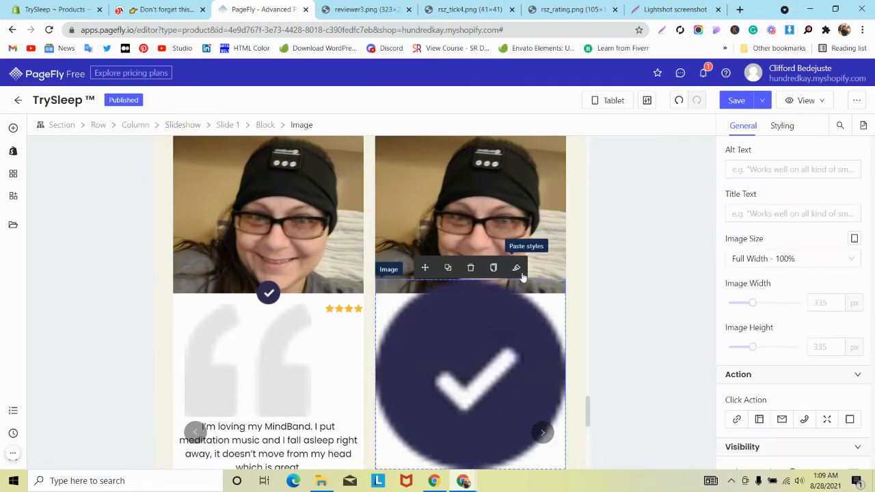
{"action": "left_click", "coordinate": [516, 269]}
{"action": "left_click", "coordinate": [543, 352]}
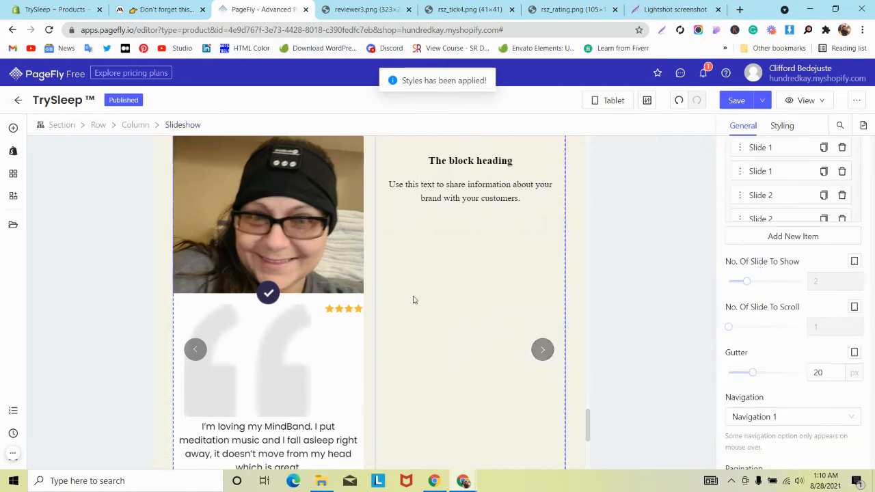
{"action": "scroll", "coordinate": [413, 281], "scroll_direction": "up", "scroll_amount": 2}
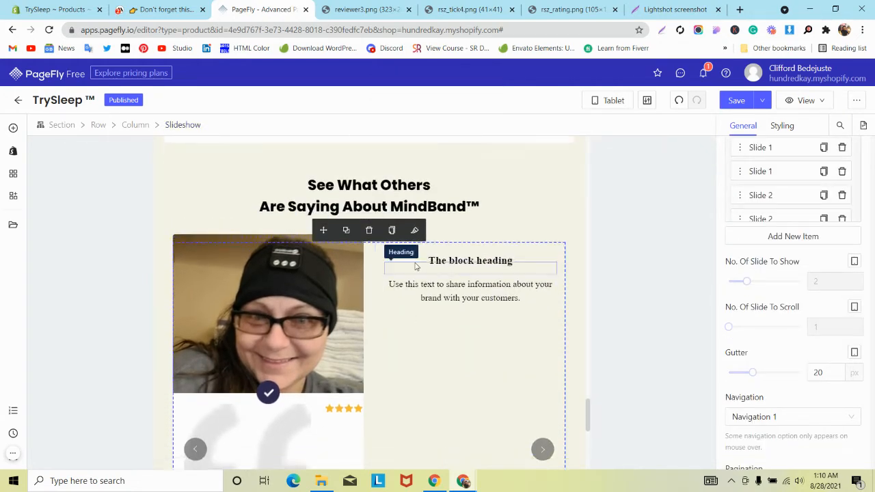
{"action": "scroll", "coordinate": [185, 273], "scroll_direction": "down", "scroll_amount": 3}
{"action": "left_click", "coordinate": [194, 236]}
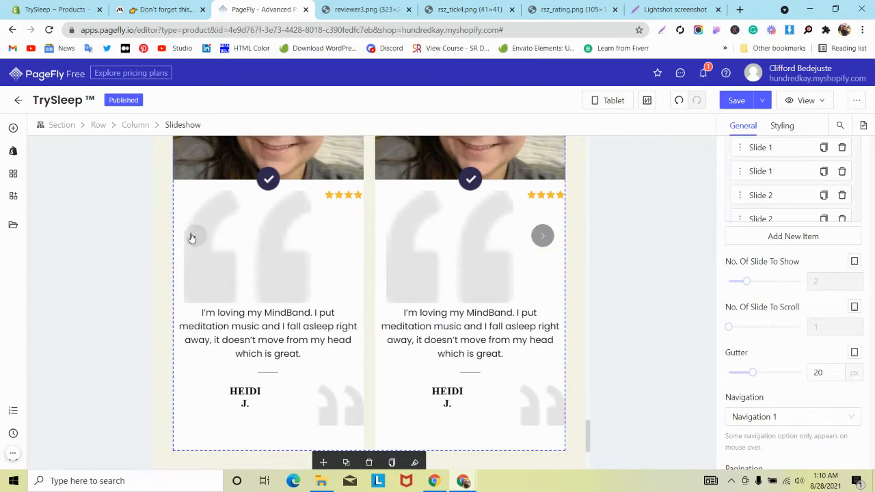
Resize the first card's opening quote image to 20 by 15 px and set its closing quote image to 20 px wide
{"action": "left_click", "coordinate": [191, 237]}
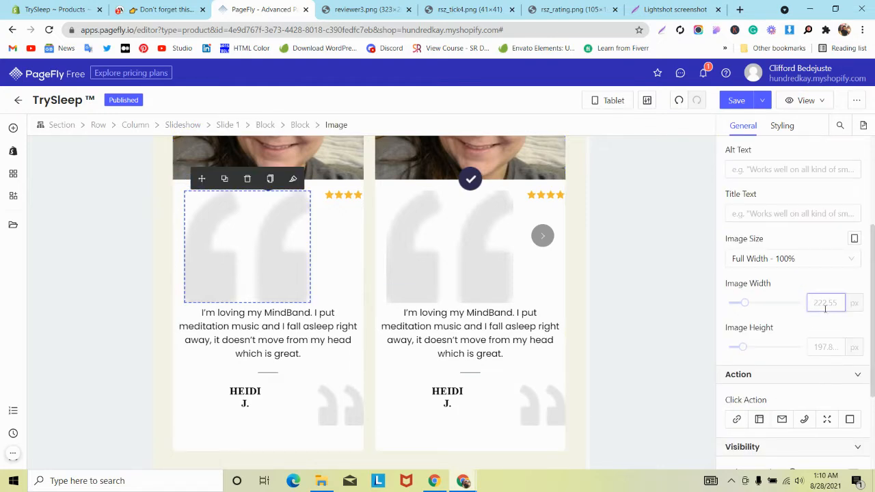
{"action": "type", "text": "20"}
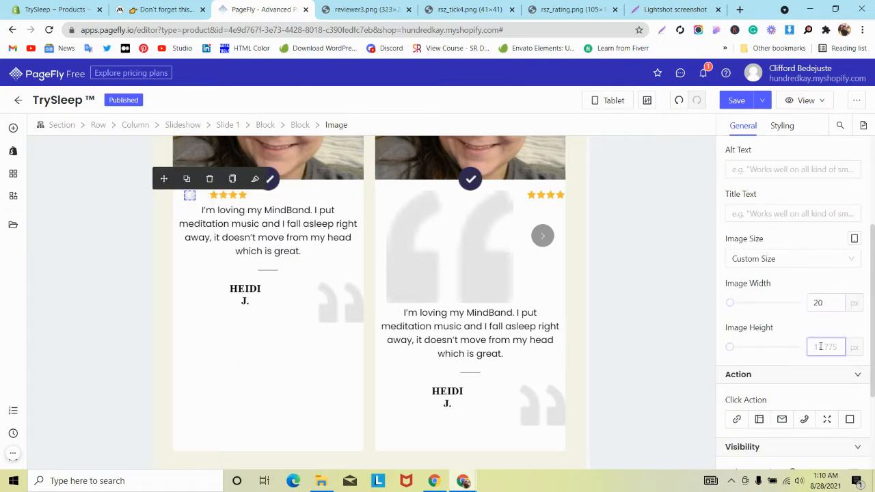
{"action": "type", "text": "15"}
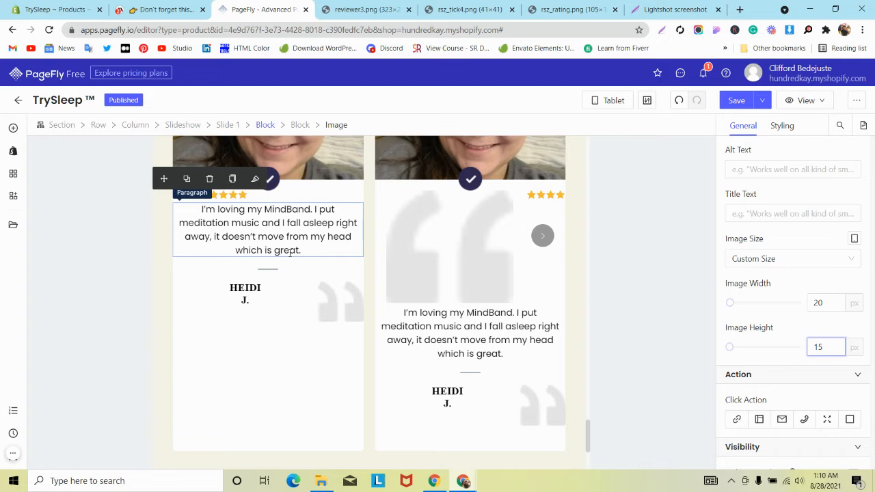
{"action": "left_click", "coordinate": [340, 301]}
{"action": "type", "text": "2"}
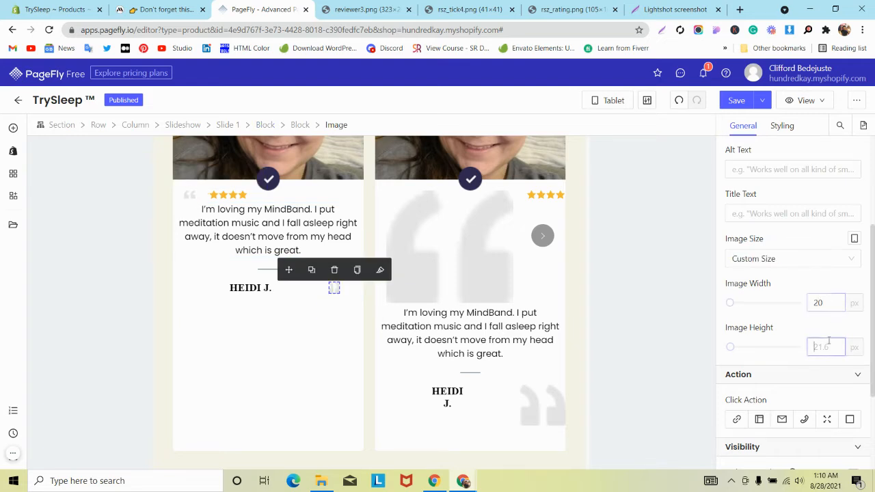
{"action": "left_click", "coordinate": [354, 271]}
Copy the styles of the first card's opening quote image onto the opening quotes of the second and third cards
{"action": "left_click", "coordinate": [191, 196]}
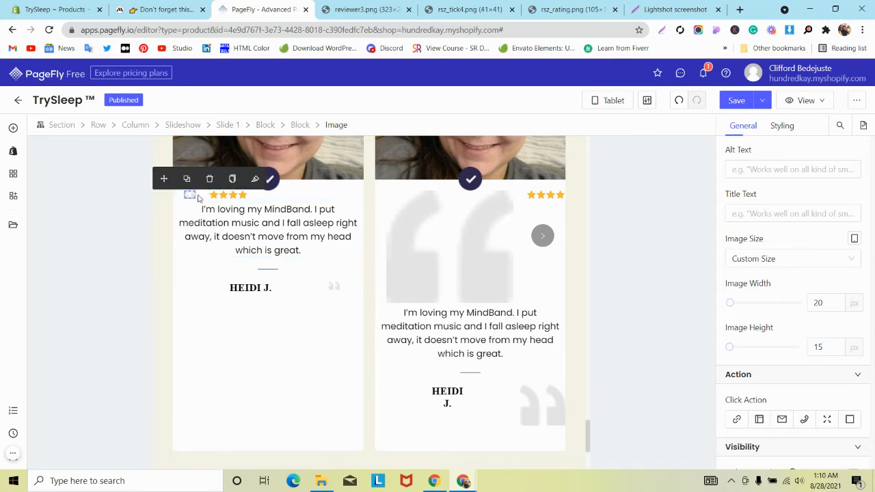
{"action": "left_click", "coordinate": [232, 179]}
{"action": "left_click", "coordinate": [438, 250]}
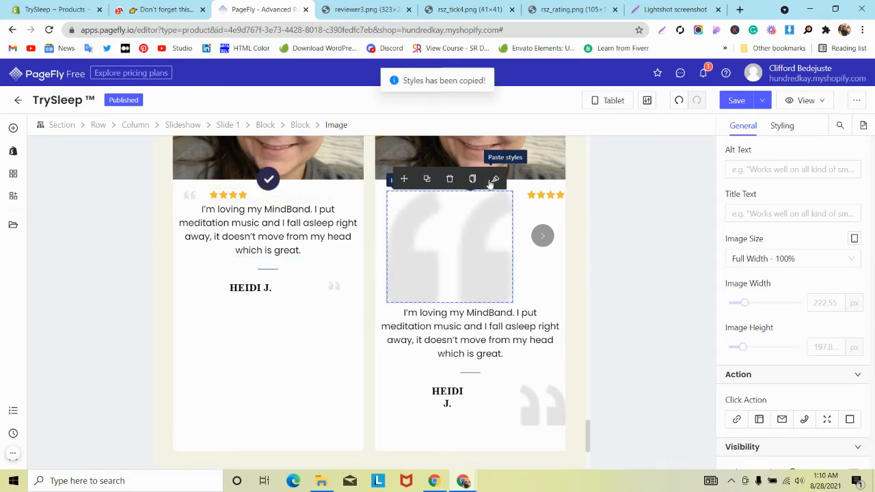
{"action": "left_click", "coordinate": [492, 179]}
{"action": "left_click", "coordinate": [544, 190]}
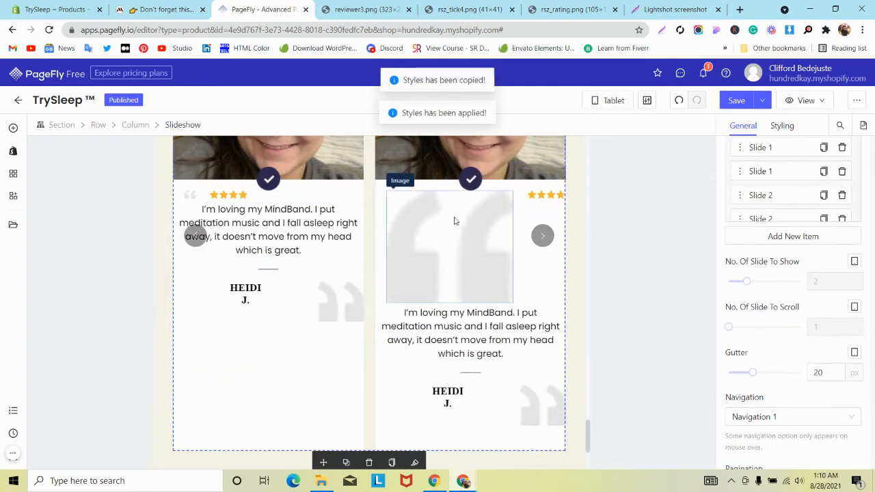
{"action": "left_click", "coordinate": [457, 220]}
{"action": "left_click", "coordinate": [495, 179]}
{"action": "left_click", "coordinate": [543, 184]}
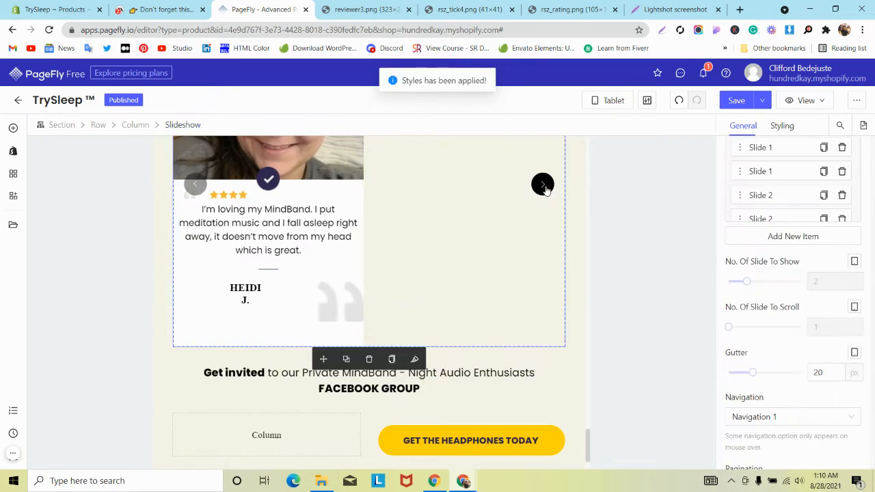
Set the second card's closing quote image to 20 by 15 px and copy its styles onto the third card's closing quote
{"action": "left_click", "coordinate": [345, 303]}
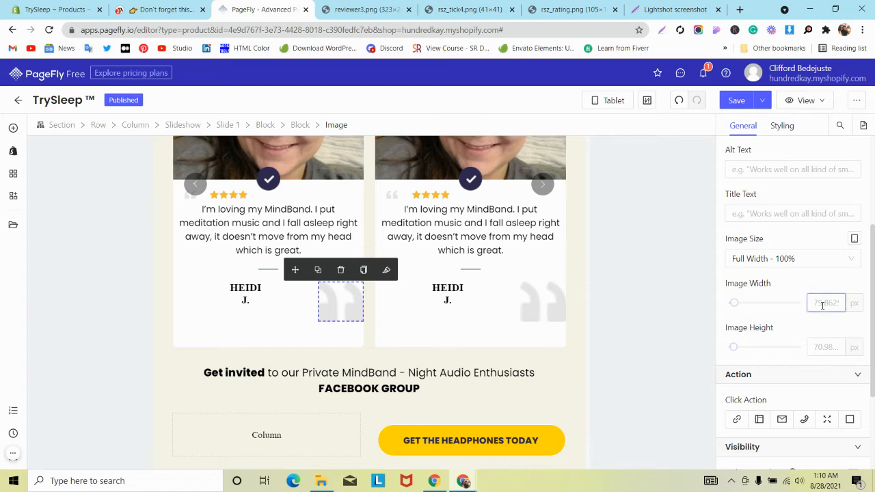
{"action": "type", "text": "20"}
{"action": "left_click", "coordinate": [822, 342]}
{"action": "type", "text": "15"}
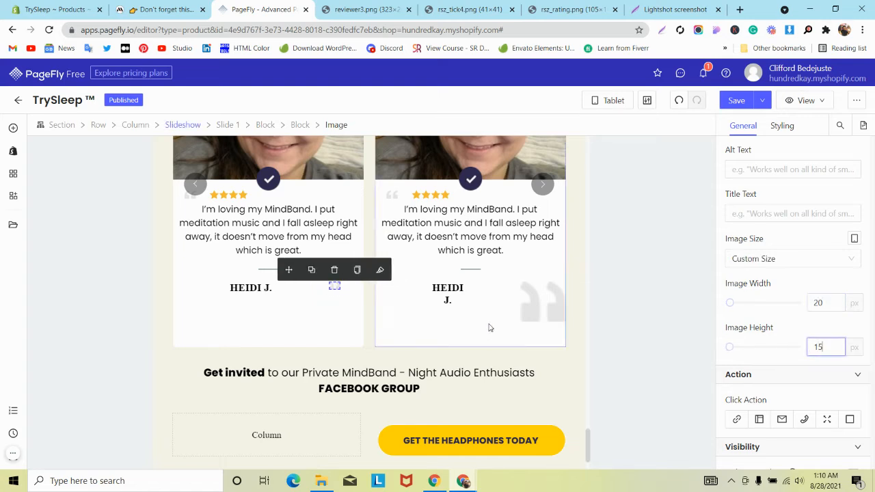
{"action": "left_click", "coordinate": [357, 270]}
{"action": "left_click", "coordinate": [540, 290]}
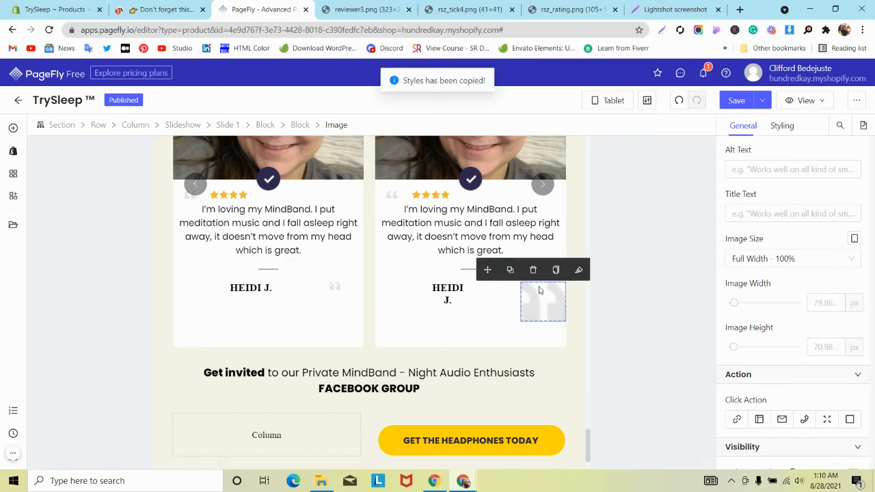
{"action": "left_click", "coordinate": [578, 269]}
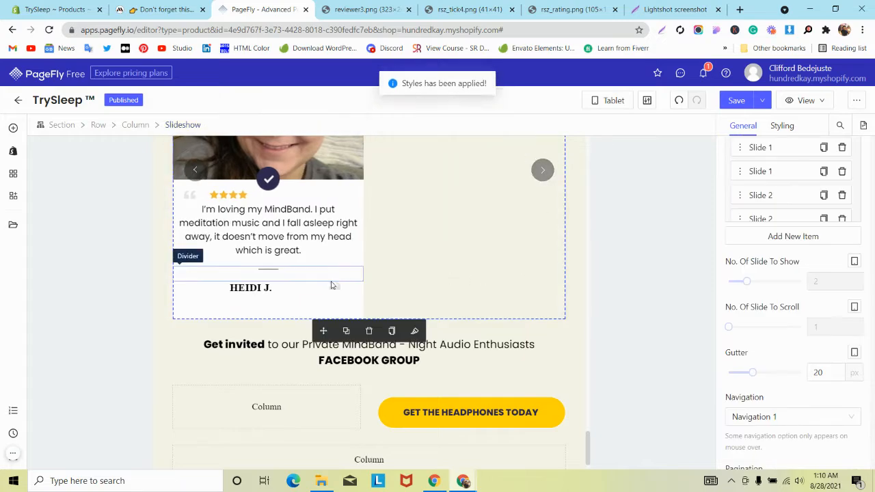
Delete the Slide 2 items from the review slideshow and duplicate the third Slide 1 item
{"action": "left_click", "coordinate": [334, 287]}
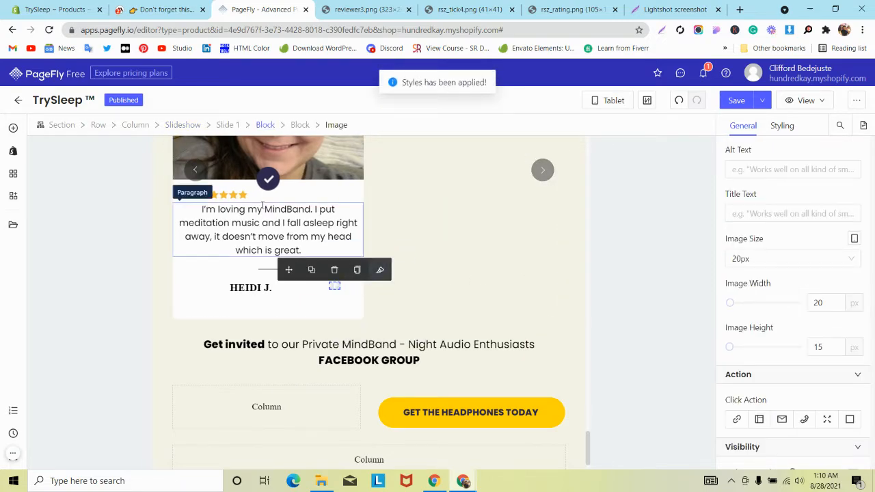
{"action": "left_click", "coordinate": [195, 172]}
{"action": "scroll", "coordinate": [473, 238], "scroll_direction": "up", "scroll_amount": 3}
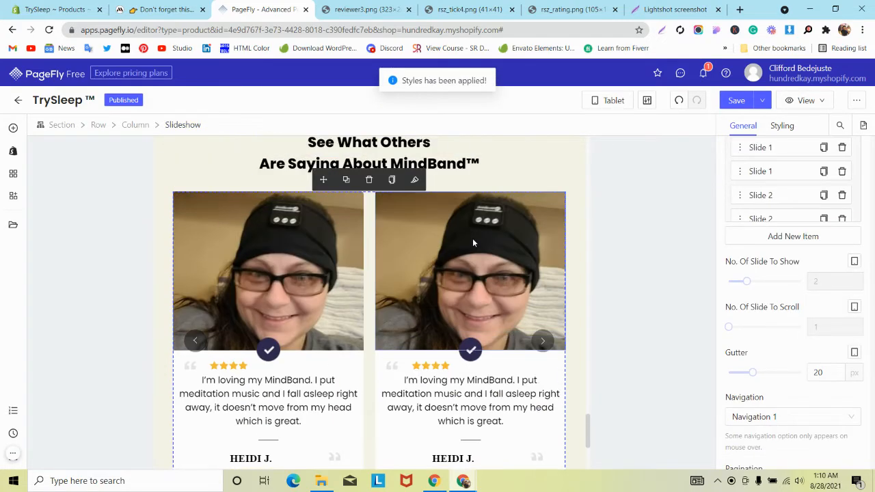
{"action": "left_click", "coordinate": [843, 218]}
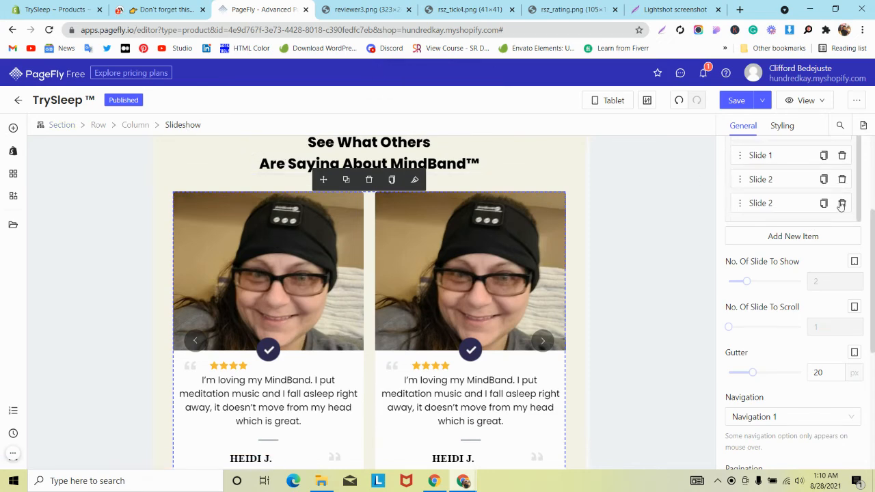
{"action": "left_click", "coordinate": [842, 206]}
{"action": "scroll", "coordinate": [822, 202], "scroll_direction": "up", "scroll_amount": 1}
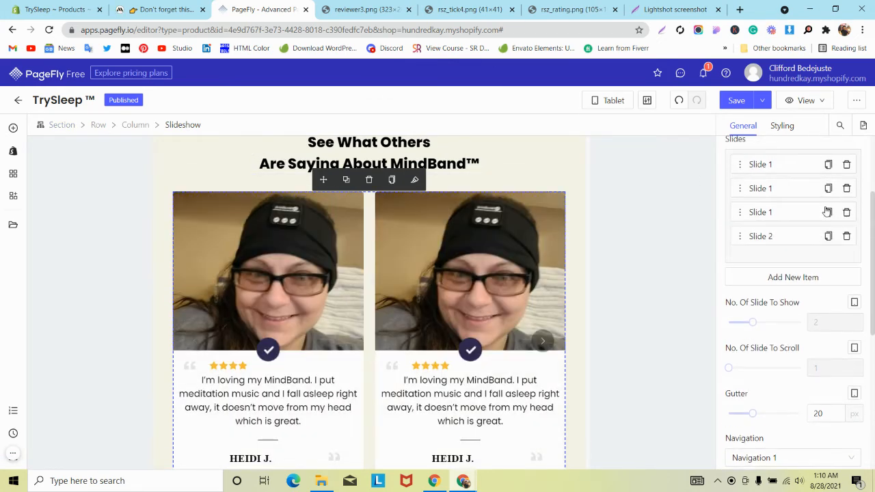
{"action": "left_click", "coordinate": [847, 235]}
{"action": "left_click", "coordinate": [829, 212]}
{"action": "scroll", "coordinate": [464, 277], "scroll_direction": "down", "scroll_amount": 1}
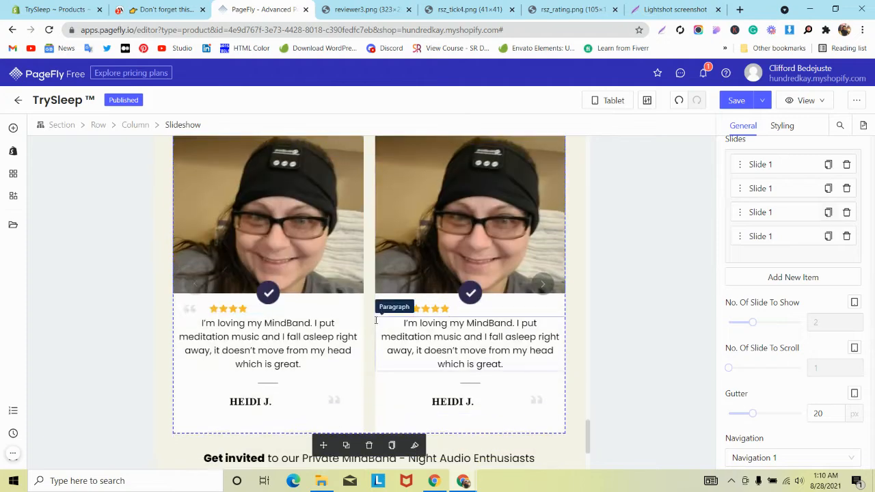
Check the review slideshow in the tablet, laptop and All Devices layouts and compare it with the original MindBand page
{"action": "left_click", "coordinate": [544, 286]}
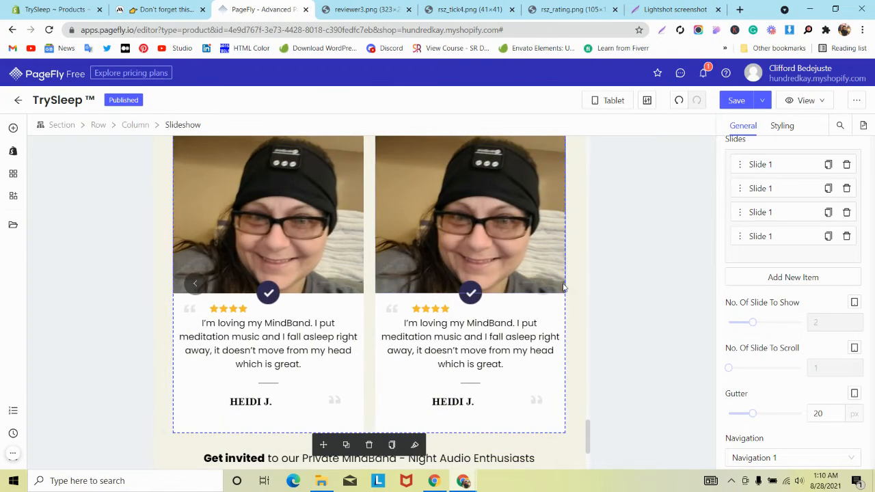
{"action": "left_click", "coordinate": [612, 103]}
{"action": "left_click", "coordinate": [611, 141]}
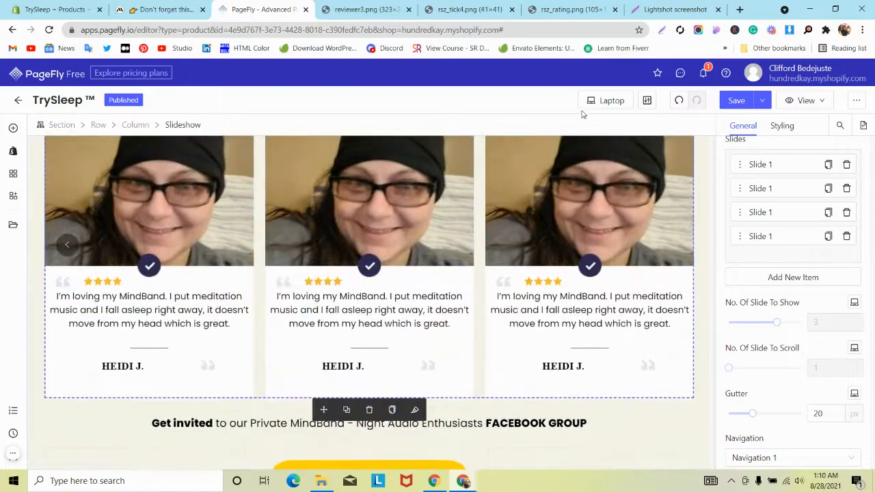
{"action": "left_click", "coordinate": [593, 104]}
{"action": "left_click", "coordinate": [588, 123]}
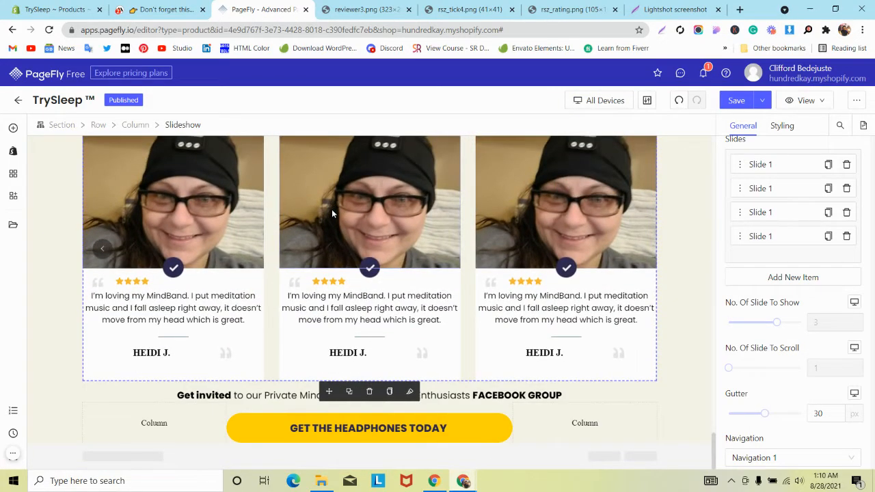
{"action": "left_click", "coordinate": [160, 10]}
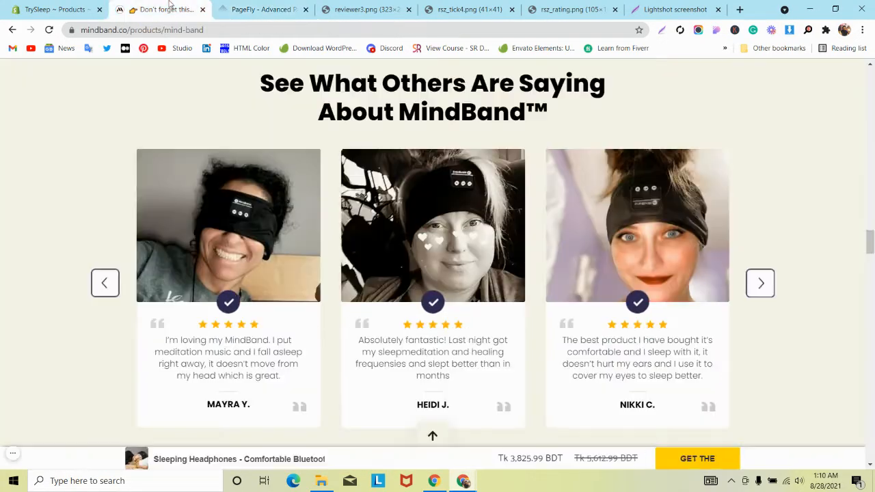
{"action": "scroll", "coordinate": [198, 143], "scroll_direction": "down", "scroll_amount": 3}
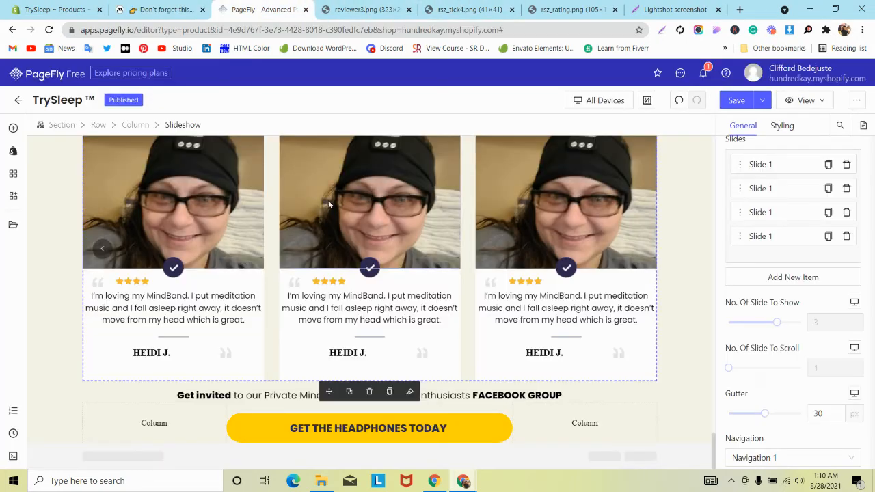
{"action": "left_click", "coordinate": [264, 10]}
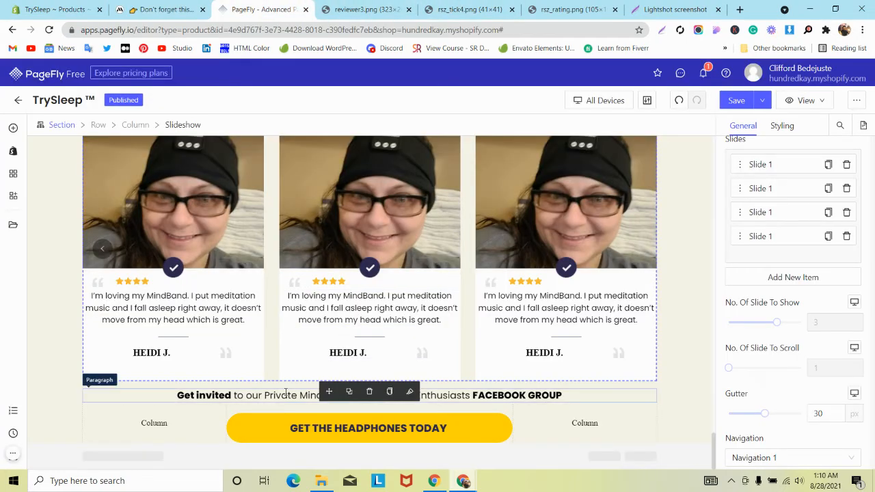
Set the top margin of the "Get invited to our Private MindBand" paragraph below the slideshow to 30 px
{"action": "left_click", "coordinate": [370, 396]}
{"action": "left_click", "coordinate": [783, 125]}
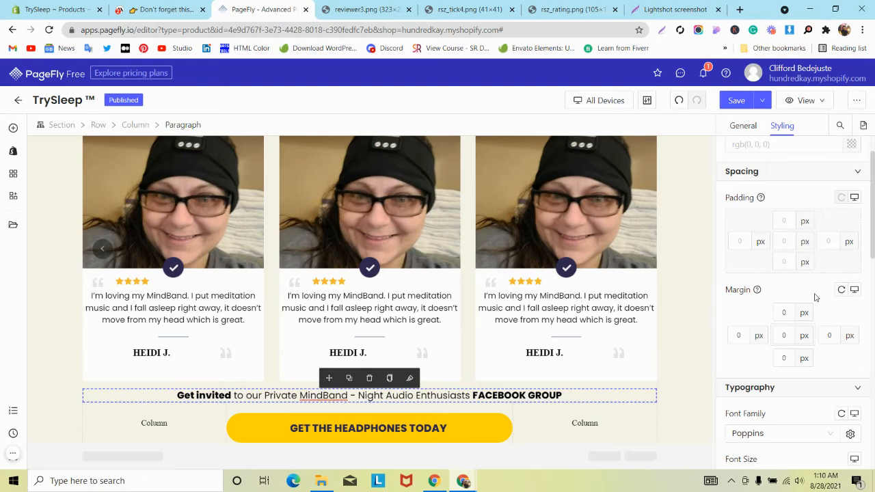
{"action": "type", "text": "2"}
{"action": "right_click", "coordinate": [782, 313]}
{"action": "left_click", "coordinate": [781, 313]}
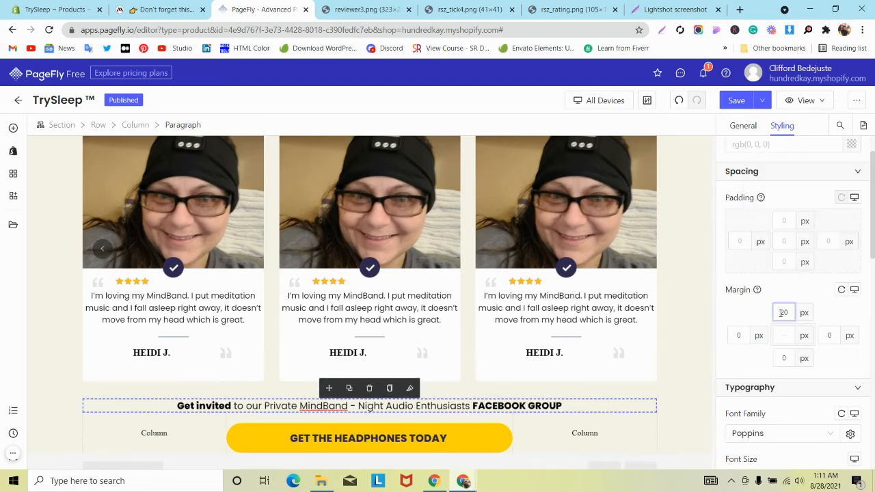
{"action": "type", "text": "30"}
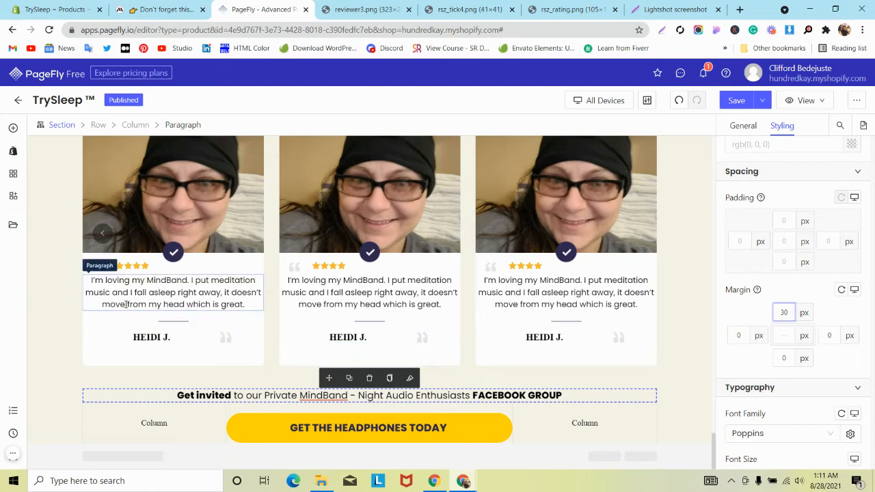
{"action": "left_click", "coordinate": [67, 299]}
{"action": "scroll", "coordinate": [67, 300], "scroll_direction": "up", "scroll_amount": 4}
{"action": "scroll", "coordinate": [68, 302], "scroll_direction": "down", "scroll_amount": 4}
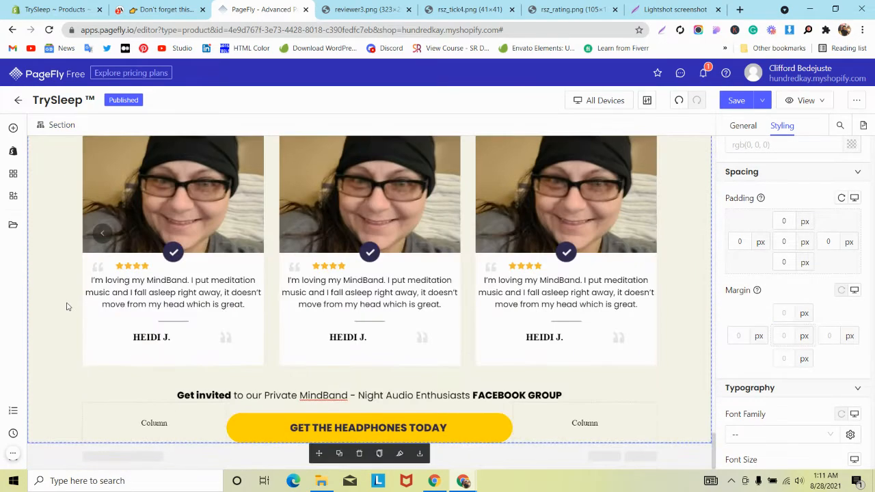
{"action": "scroll", "coordinate": [67, 306], "scroll_direction": "up", "scroll_amount": 3}
{"action": "scroll", "coordinate": [67, 308], "scroll_direction": "down", "scroll_amount": 3}
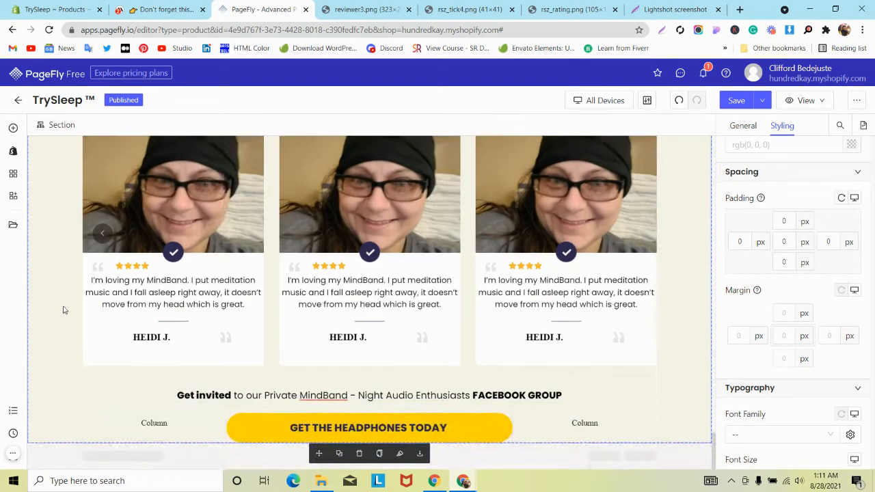
Publish the TrySleep page and open its live version
{"action": "left_click", "coordinate": [762, 100]}
{"action": "left_click", "coordinate": [752, 123]}
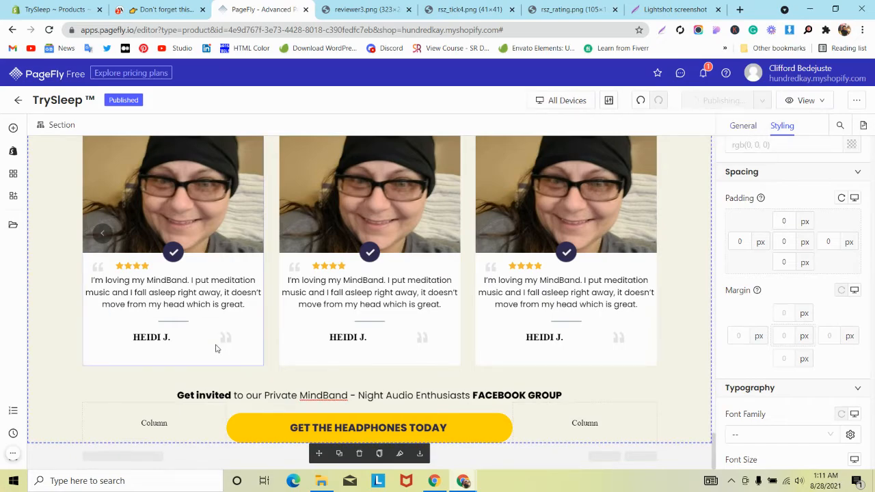
{"action": "scroll", "coordinate": [233, 348], "scroll_direction": "up", "scroll_amount": 4}
{"action": "scroll", "coordinate": [242, 347], "scroll_direction": "down", "scroll_amount": 2}
{"action": "scroll", "coordinate": [242, 348], "scroll_direction": "up", "scroll_amount": 4}
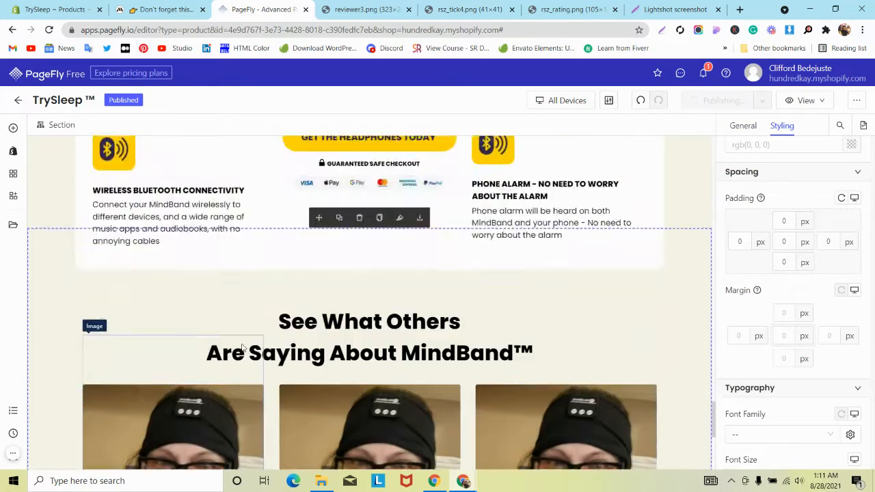
{"action": "scroll", "coordinate": [242, 349], "scroll_direction": "down", "scroll_amount": 6}
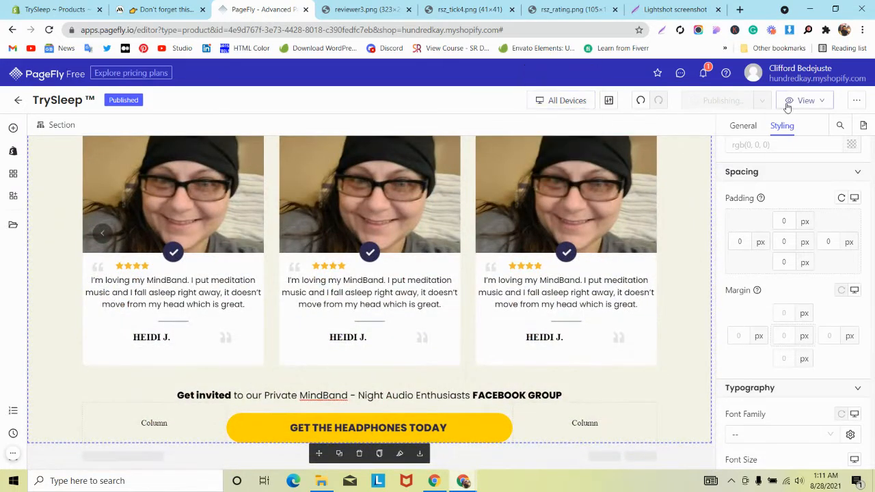
{"action": "mouse_move", "coordinate": [788, 107]}
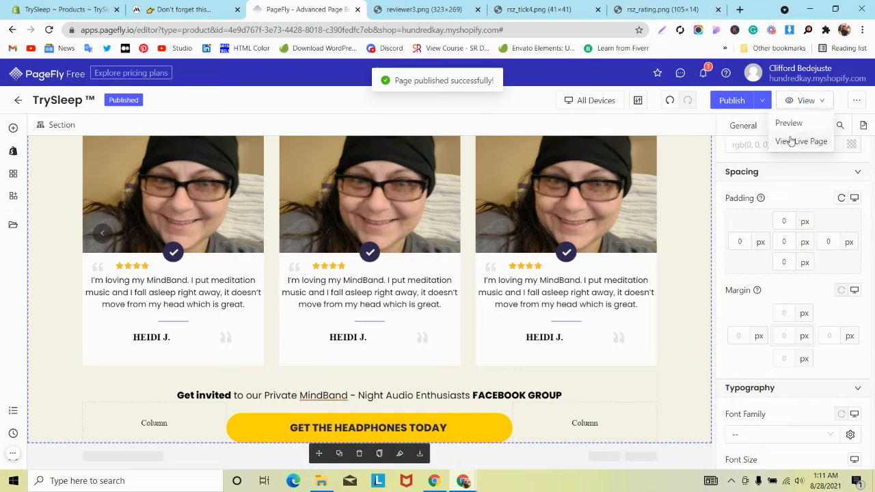
{"action": "left_click", "coordinate": [793, 141]}
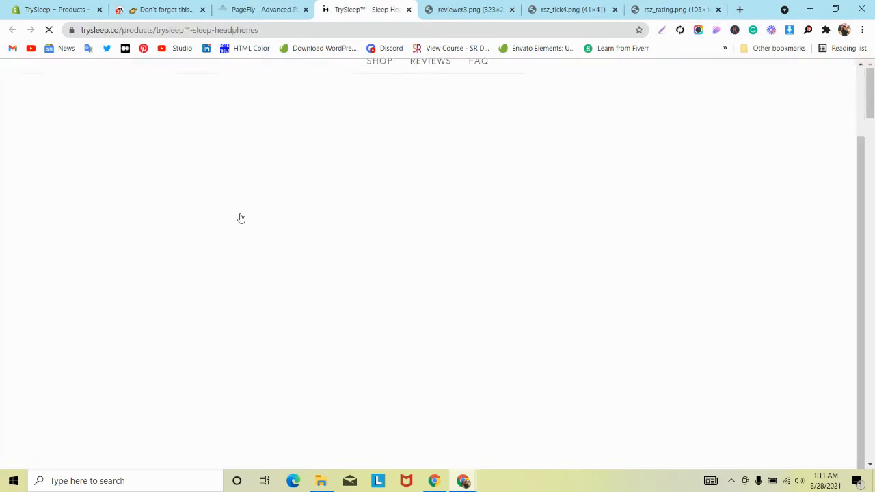
Examine the review cards on the live page and compare their names and closing quote images with the editor
{"action": "scroll", "coordinate": [253, 230], "scroll_direction": "down", "scroll_amount": 12}
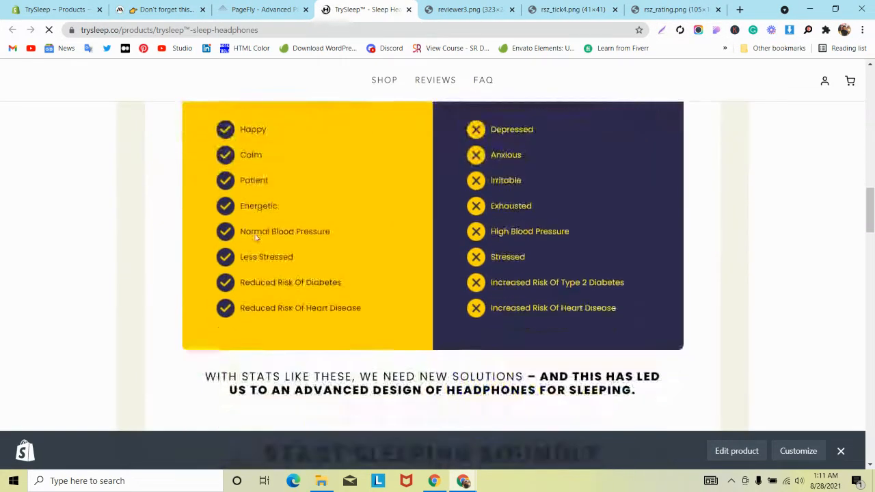
{"action": "scroll", "coordinate": [257, 236], "scroll_direction": "down", "scroll_amount": 10}
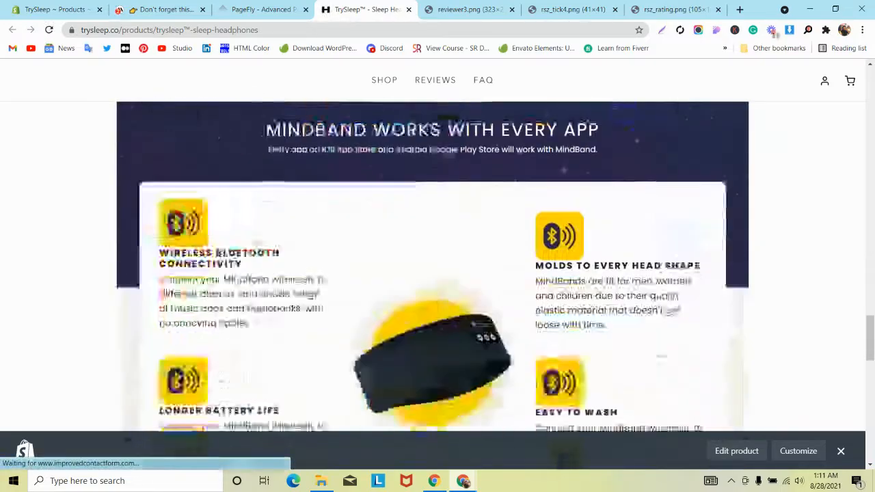
{"action": "scroll", "coordinate": [254, 233], "scroll_direction": "down", "scroll_amount": 10}
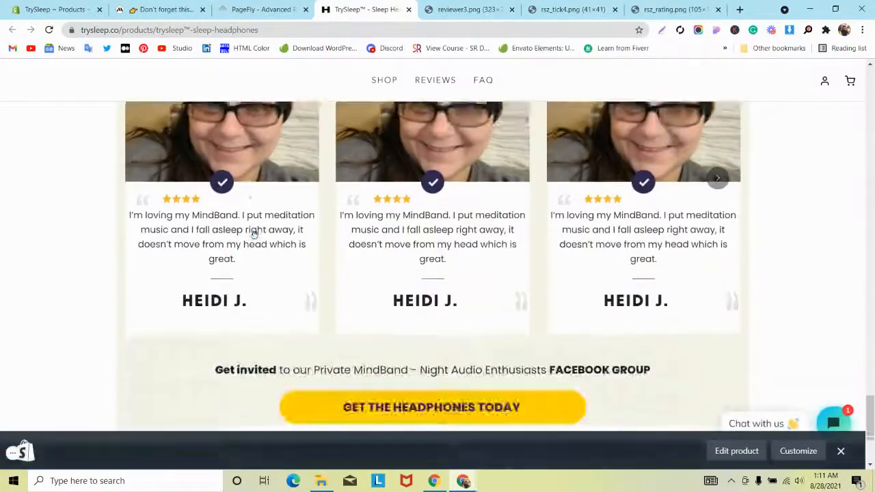
{"action": "scroll", "coordinate": [254, 233], "scroll_direction": "down", "scroll_amount": 2}
{"action": "scroll", "coordinate": [255, 237], "scroll_direction": "up", "scroll_amount": 2}
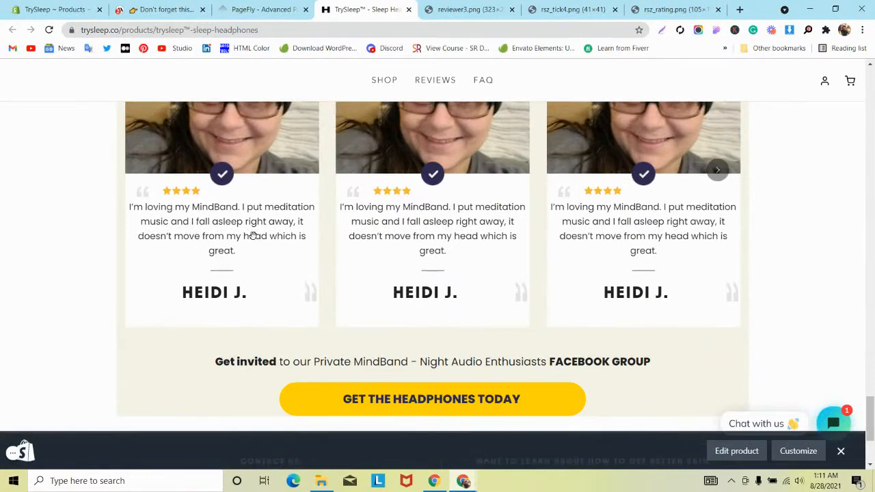
{"action": "left_click", "coordinate": [300, 5]}
{"action": "left_click", "coordinate": [227, 338]}
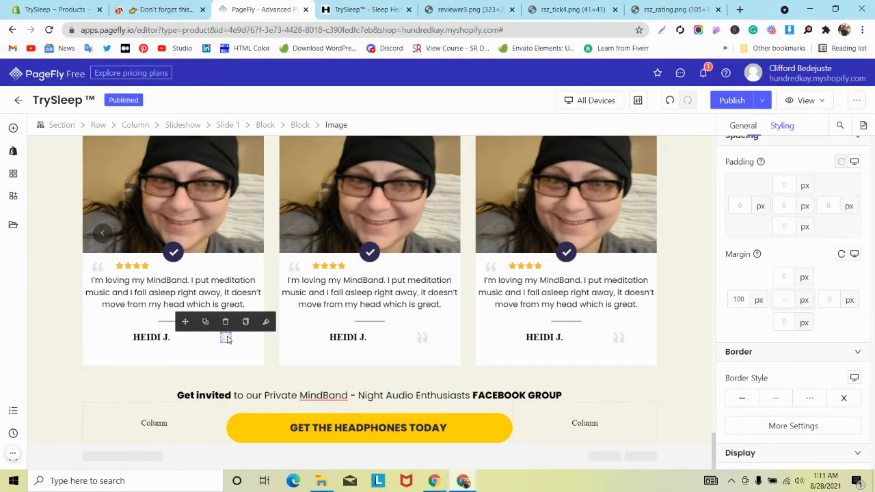
Change the HTML tag of the first review card's name heading to H5
{"action": "left_click", "coordinate": [154, 338]}
{"action": "left_click", "coordinate": [380, 7]}
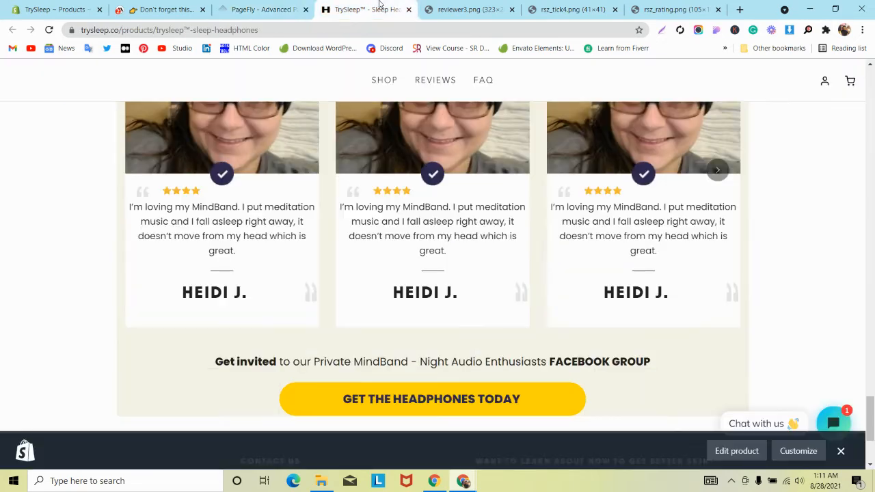
{"action": "left_click", "coordinate": [235, 6]}
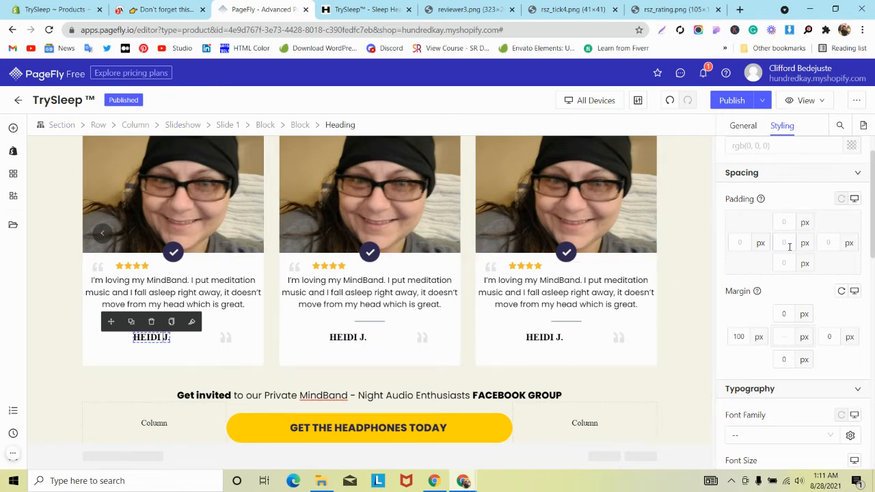
{"action": "left_click", "coordinate": [743, 125]}
{"action": "scroll", "coordinate": [778, 236], "scroll_direction": "down", "scroll_amount": 1}
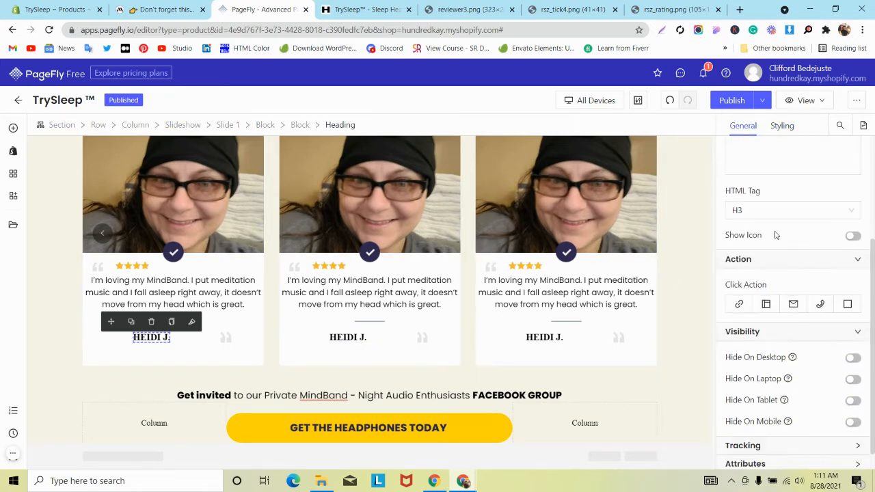
{"action": "left_click", "coordinate": [766, 214]}
{"action": "left_click", "coordinate": [751, 307]}
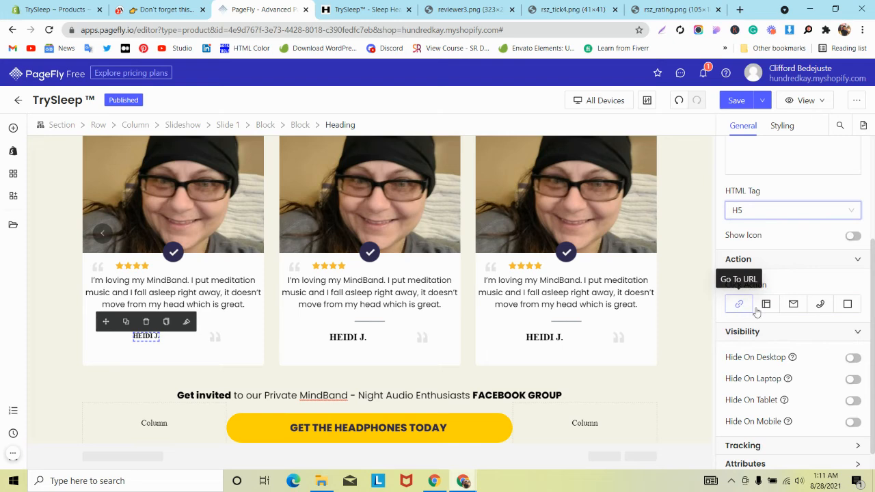
Set the first card's name heading to a 16 px font size and the Poppins font family
{"action": "left_click", "coordinate": [782, 125]}
{"action": "scroll", "coordinate": [824, 301], "scroll_direction": "down", "scroll_amount": 1}
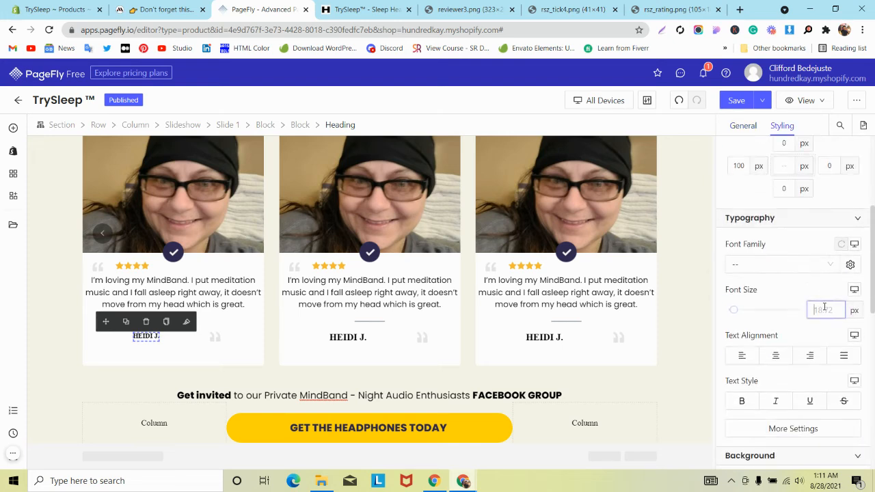
{"action": "left_click", "coordinate": [824, 307]}
{"action": "type", "text": "16"}
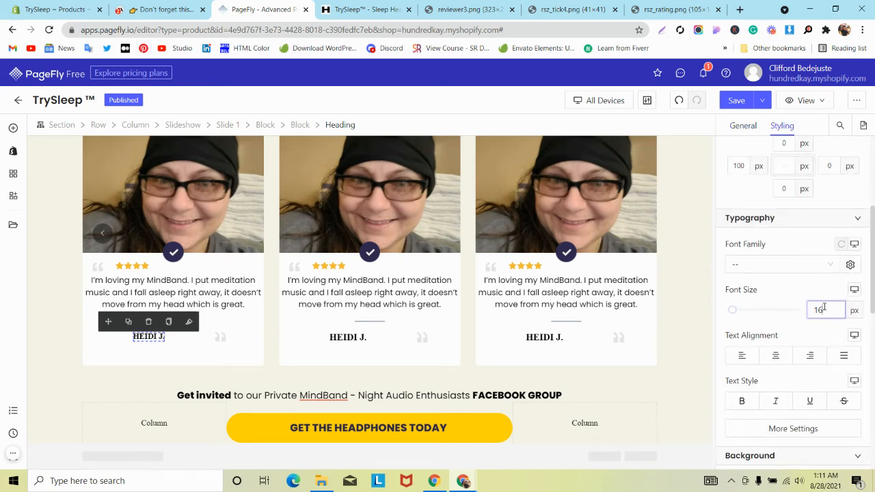
{"action": "left_click", "coordinate": [762, 265]}
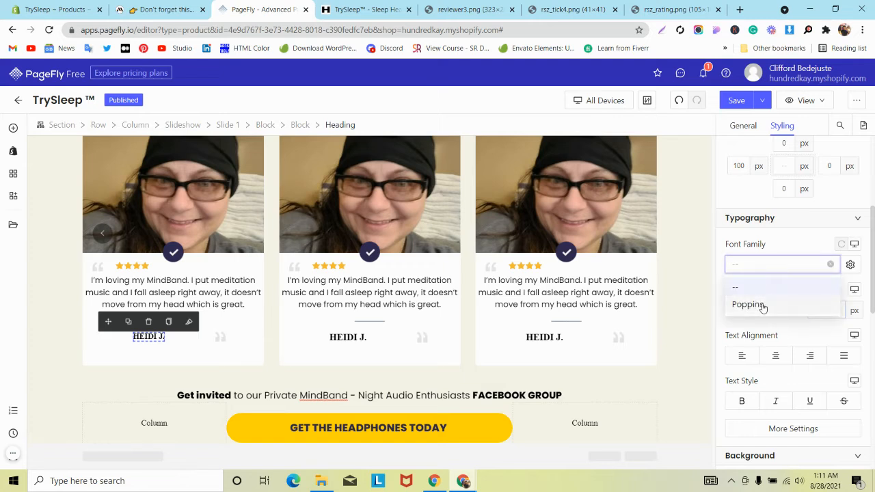
{"action": "left_click", "coordinate": [760, 305]}
Copy the styles of the first card's name heading onto the second card's name heading
{"action": "left_click", "coordinate": [167, 321]}
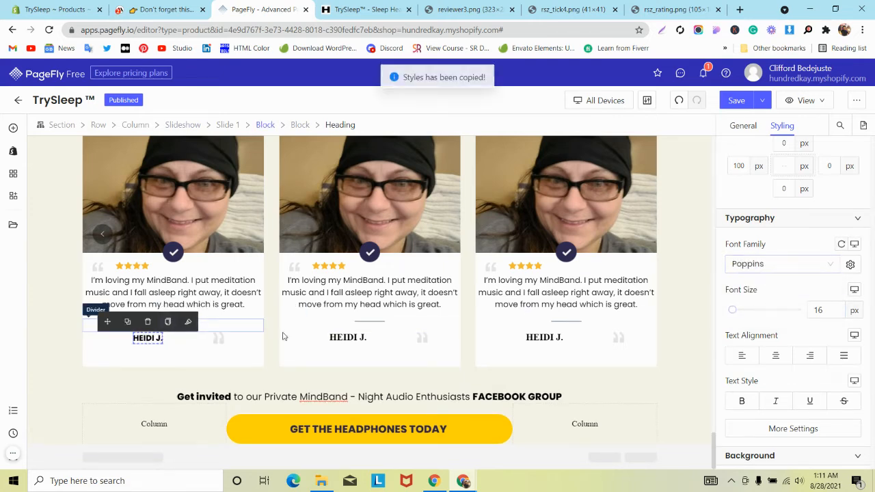
{"action": "left_click", "coordinate": [363, 337]}
{"action": "left_click", "coordinate": [388, 322]}
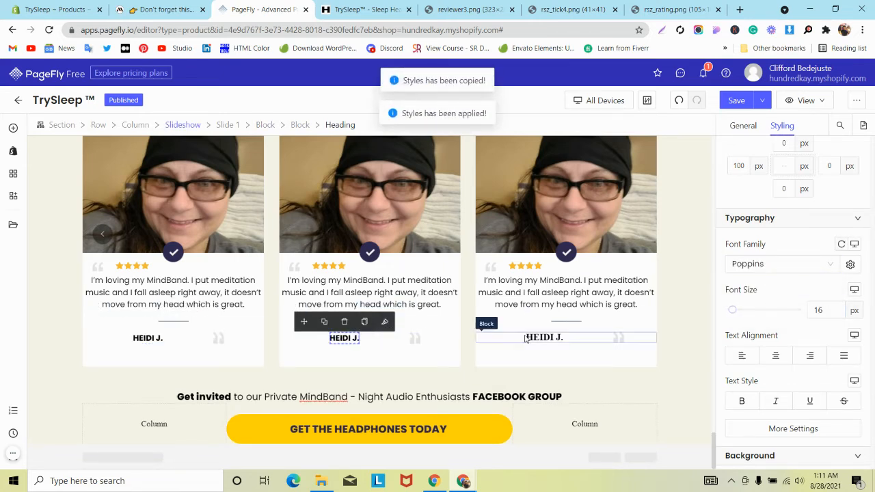
Apply the copied name styles to the third card's name heading, and save and publish the page
{"action": "left_click", "coordinate": [544, 337]}
{"action": "left_click", "coordinate": [581, 326]}
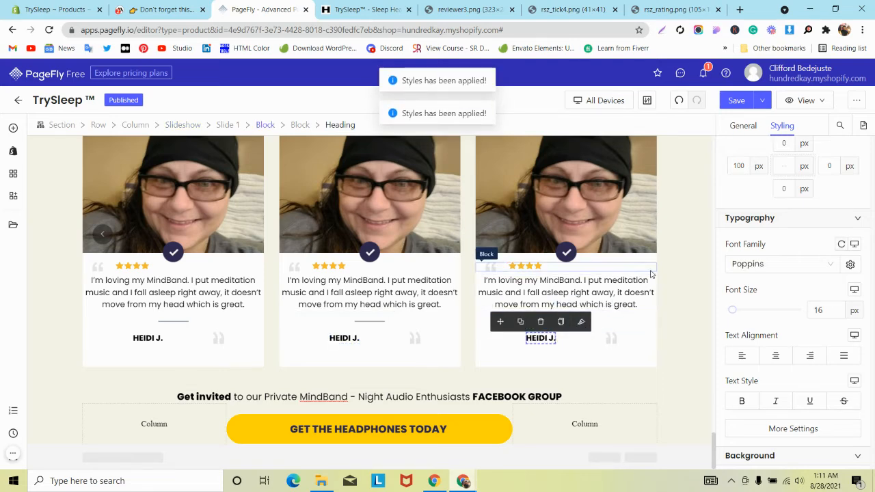
{"action": "scroll", "coordinate": [657, 239], "scroll_direction": "up", "scroll_amount": 1}
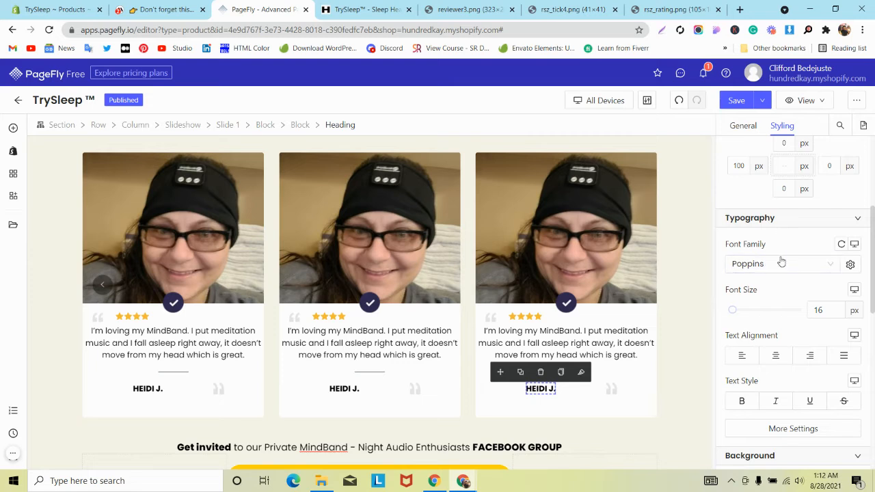
{"action": "mouse_move", "coordinate": [763, 102]}
{"action": "left_click", "coordinate": [739, 123]}
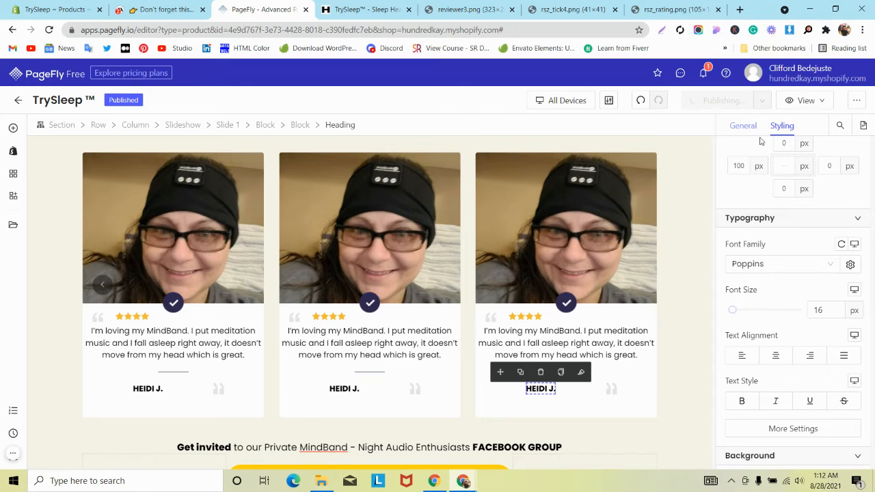
Set the left and right padding of the first card's review paragraph to 6 px
{"action": "scroll", "coordinate": [123, 272], "scroll_direction": "down", "scroll_amount": 1}
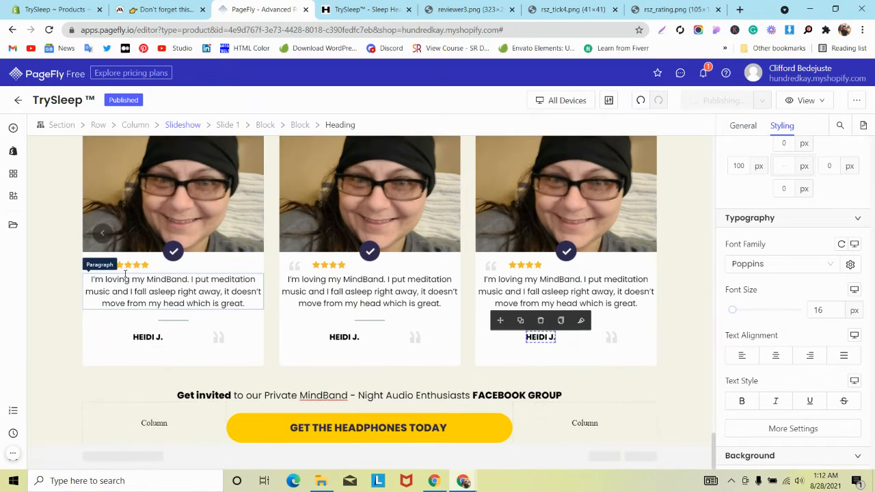
{"action": "left_click", "coordinate": [126, 281]}
{"action": "scroll", "coordinate": [779, 157], "scroll_direction": "up", "scroll_amount": 2}
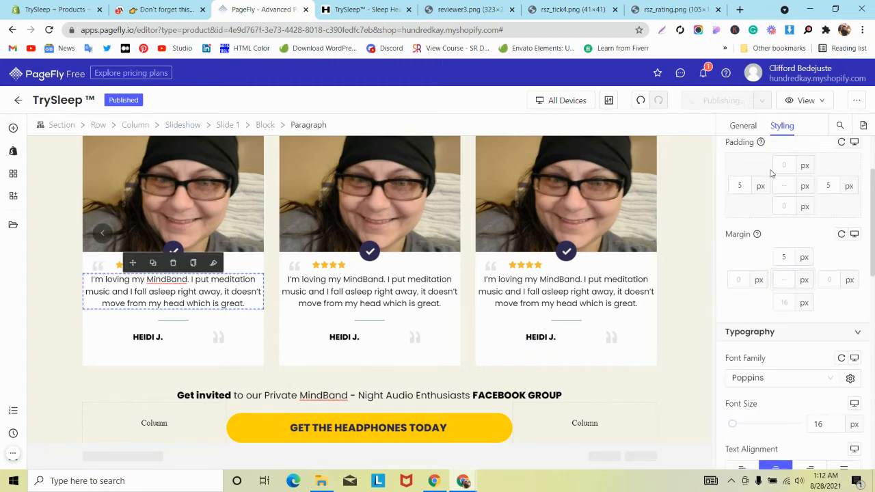
{"action": "left_click", "coordinate": [740, 187]}
{"action": "key", "text": "BackSpace"}
{"action": "type", "text": "10"}
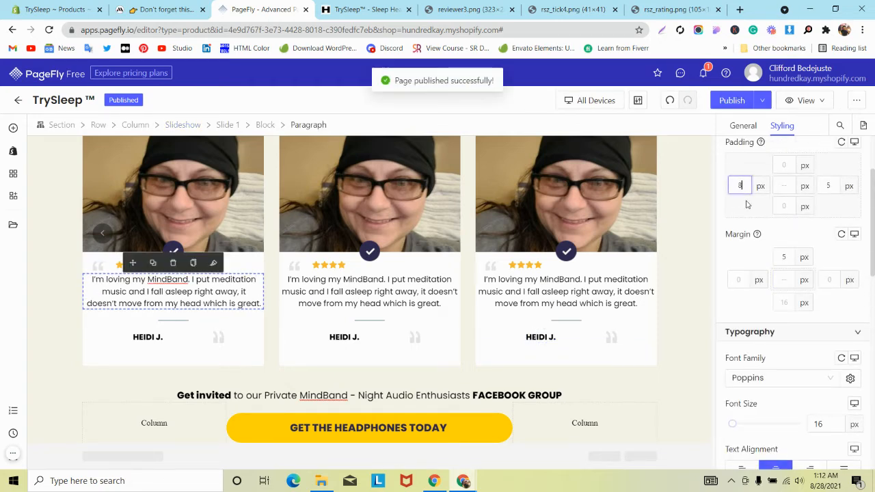
{"action": "left_click", "coordinate": [827, 186]}
{"action": "key", "text": "BackSpace"}
{"action": "type", "text": "10"}
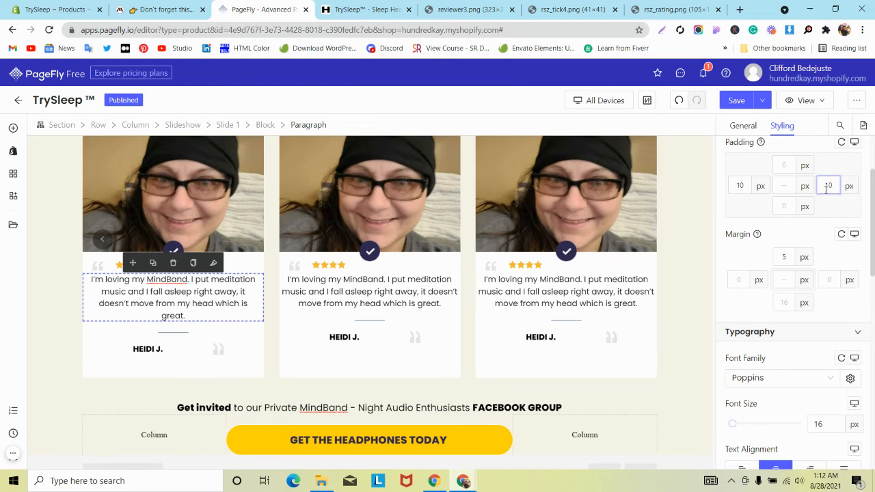
{"action": "key", "text": "BackSpace"}
{"action": "key", "text": "BackSpace"}
{"action": "type", "text": "8"}
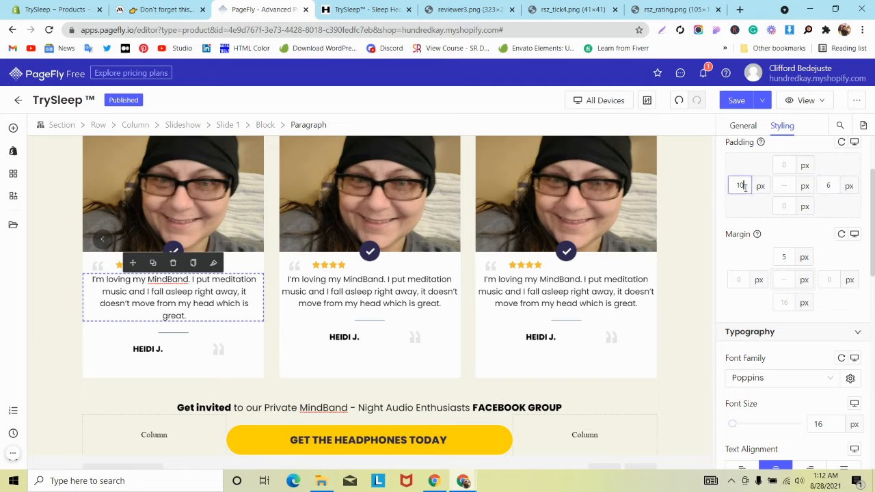
{"action": "key", "text": "BackSpace"}
{"action": "key", "text": "BackSpace"}
{"action": "type", "text": "6"}
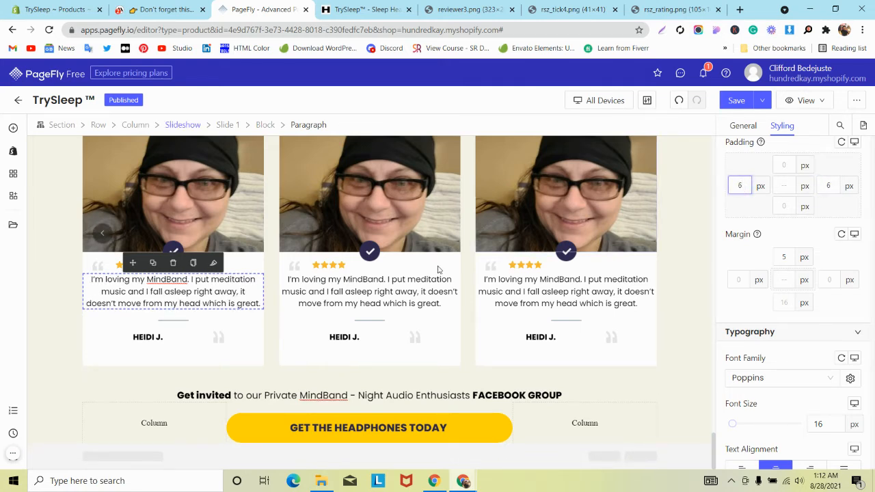
Copy the styles of the first card's review paragraph onto the review paragraphs of the second and third cards
{"action": "left_click", "coordinate": [193, 263]}
{"action": "left_click", "coordinate": [371, 282]}
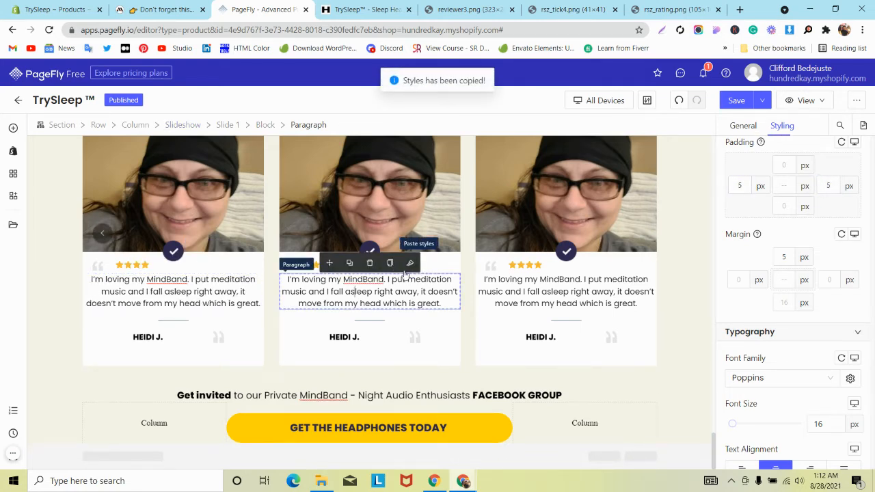
{"action": "left_click", "coordinate": [389, 263]}
{"action": "left_click", "coordinate": [568, 289]}
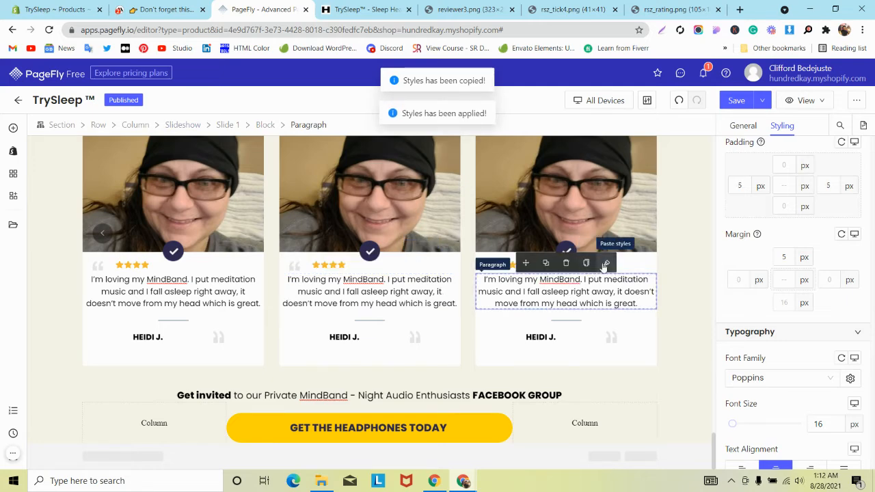
{"action": "left_click", "coordinate": [605, 265]}
Save and publish the page, and open its live version
{"action": "left_click", "coordinate": [762, 100]}
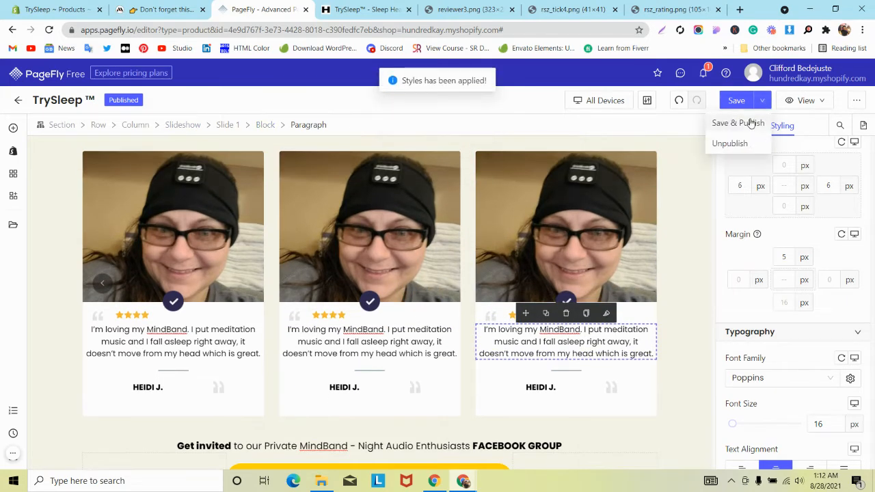
{"action": "left_click", "coordinate": [750, 123]}
{"action": "scroll", "coordinate": [126, 348], "scroll_direction": "down", "scroll_amount": 1}
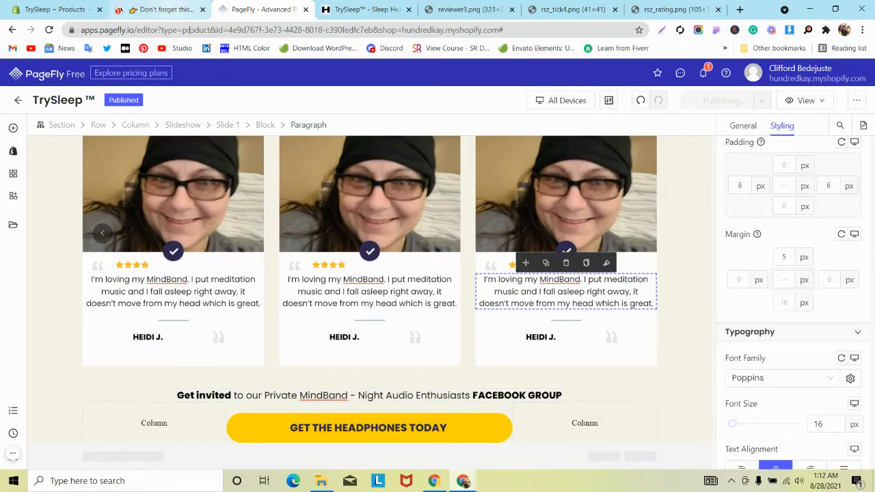
{"action": "scroll", "coordinate": [233, 207], "scroll_direction": "up", "scroll_amount": 4}
{"action": "left_click", "coordinate": [809, 100]}
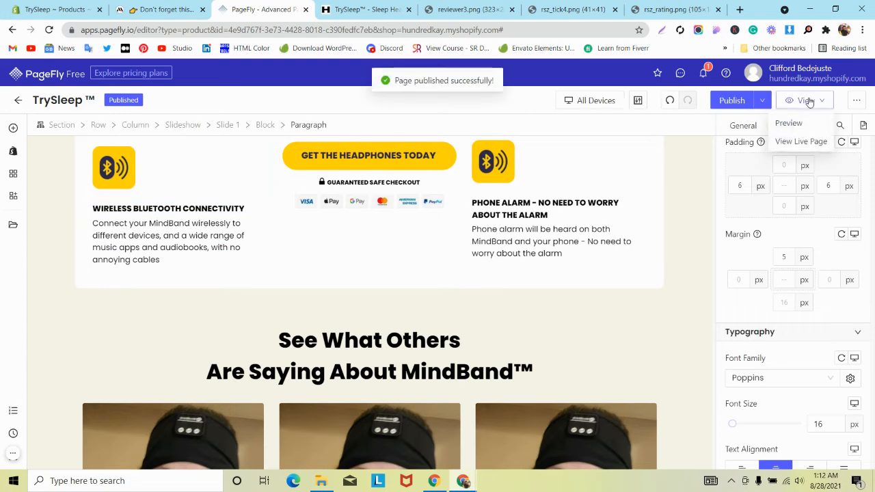
{"action": "left_click", "coordinate": [786, 143]}
Close the leftover image tabs reviewer3.png, rsz_tick4.png and rsz_rating.png
{"action": "left_click", "coordinate": [538, 9]}
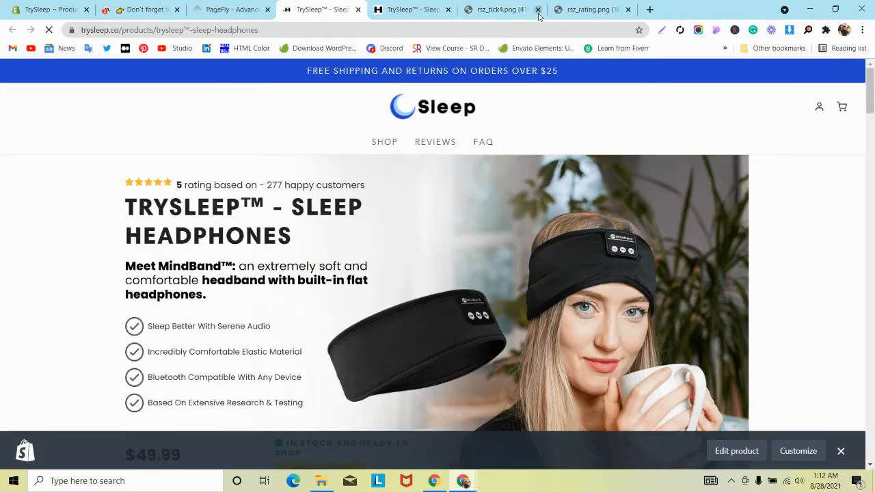
{"action": "left_click", "coordinate": [538, 10]}
{"action": "left_click", "coordinate": [539, 9]}
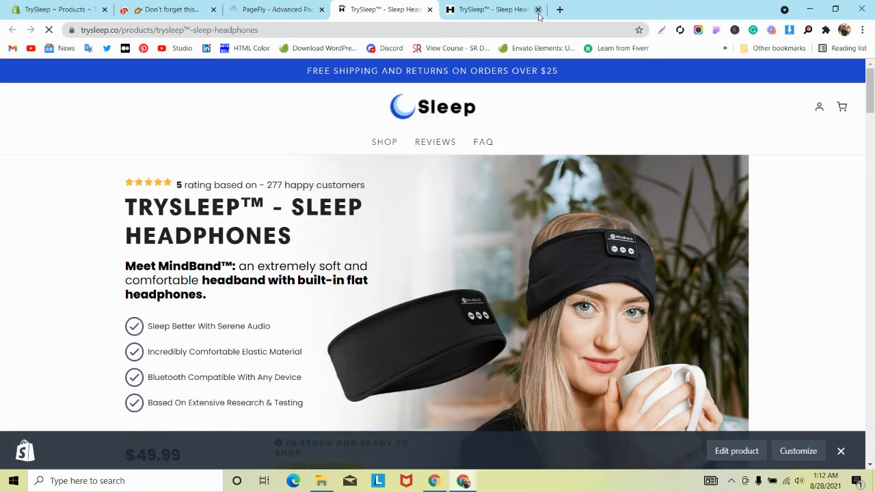
Dismiss the store's admin bar and examine the review cards' paragraphs and names on the live page
{"action": "left_click", "coordinate": [842, 451]}
{"action": "scroll", "coordinate": [275, 258], "scroll_direction": "down", "scroll_amount": 15}
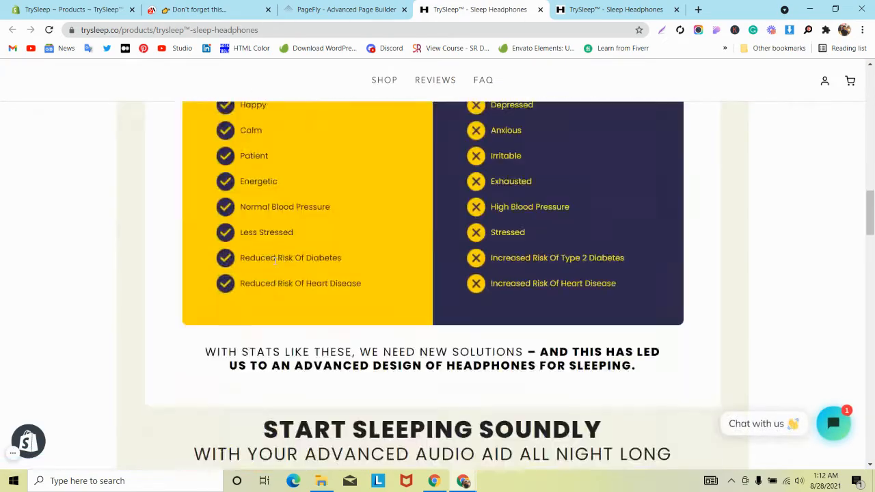
{"action": "scroll", "coordinate": [275, 263], "scroll_direction": "down", "scroll_amount": 20}
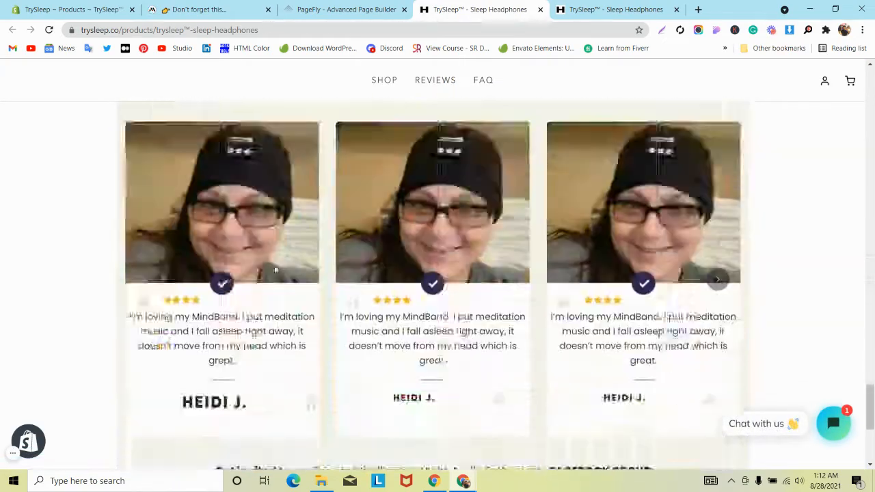
{"action": "scroll", "coordinate": [273, 266], "scroll_direction": "down", "scroll_amount": 2}
{"action": "right_click", "coordinate": [463, 251]}
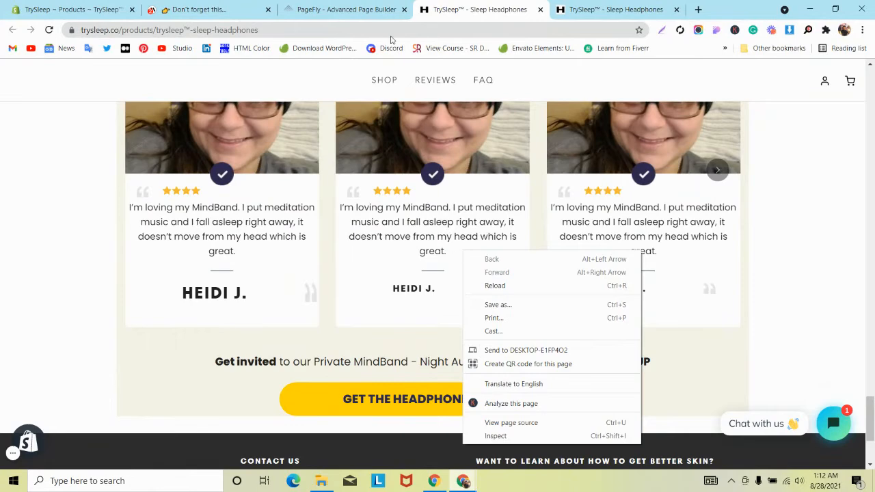
Return to the PageFly editor and inspect the styling settings of the first card's name heading
{"action": "left_click", "coordinate": [365, 4]}
{"action": "left_click", "coordinate": [329, 7]}
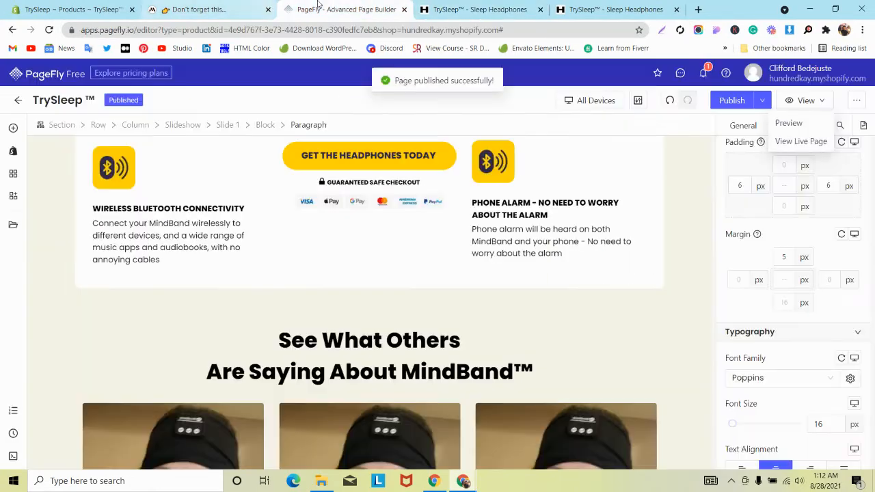
{"action": "scroll", "coordinate": [273, 273], "scroll_direction": "down", "scroll_amount": 5}
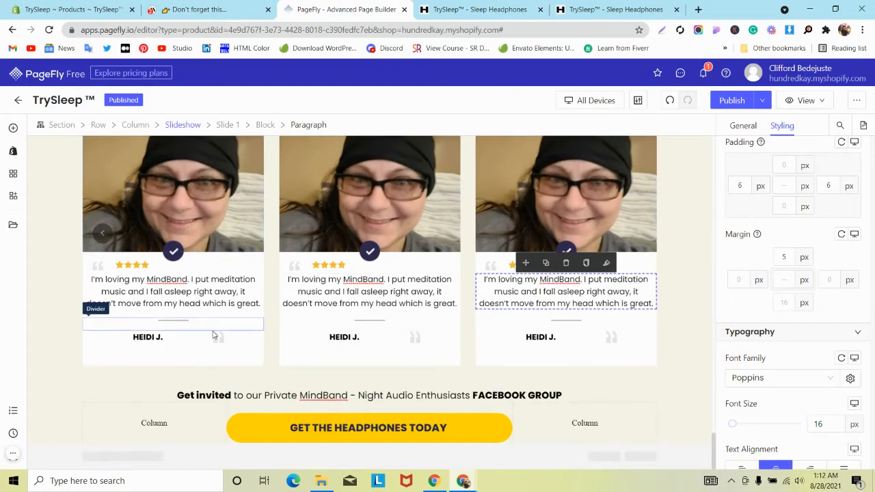
{"action": "left_click", "coordinate": [162, 337]}
{"action": "scroll", "coordinate": [806, 342], "scroll_direction": "down", "scroll_amount": 6}
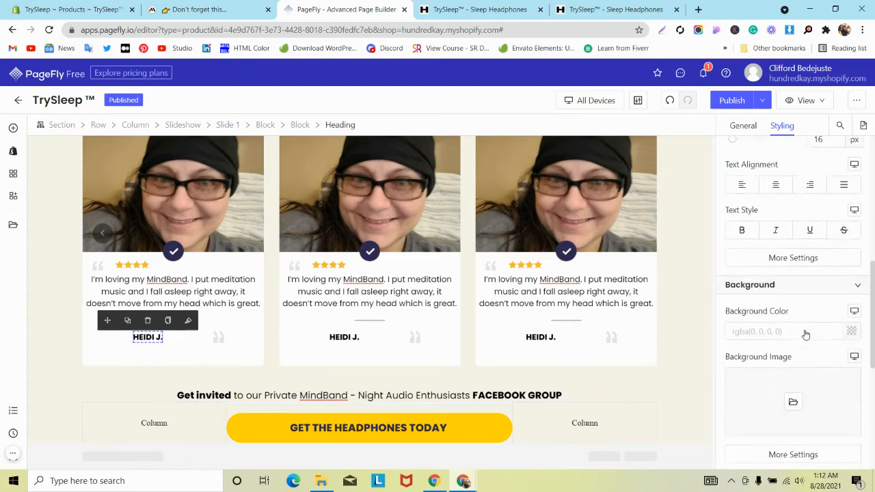
{"action": "scroll", "coordinate": [805, 335], "scroll_direction": "up", "scroll_amount": 8}
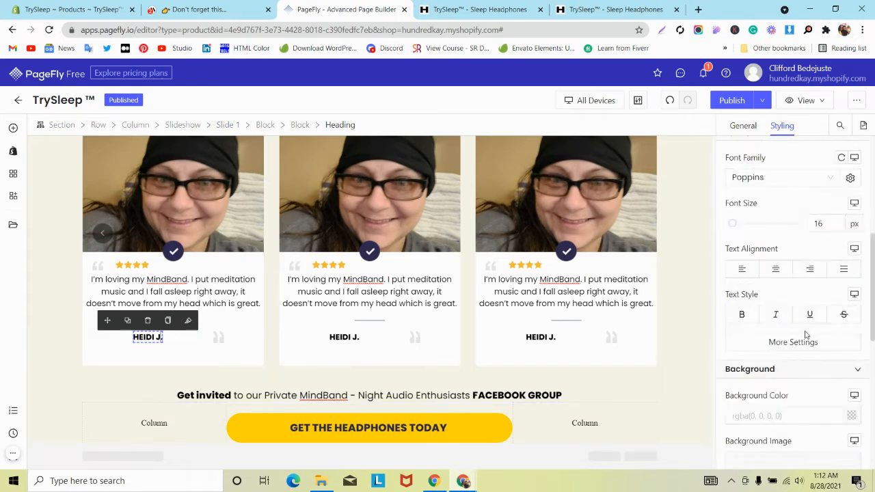
Open the live page again and compare the size of the name headings across the three review cards
{"action": "left_click", "coordinate": [508, 8]}
{"action": "left_click", "coordinate": [394, 15]}
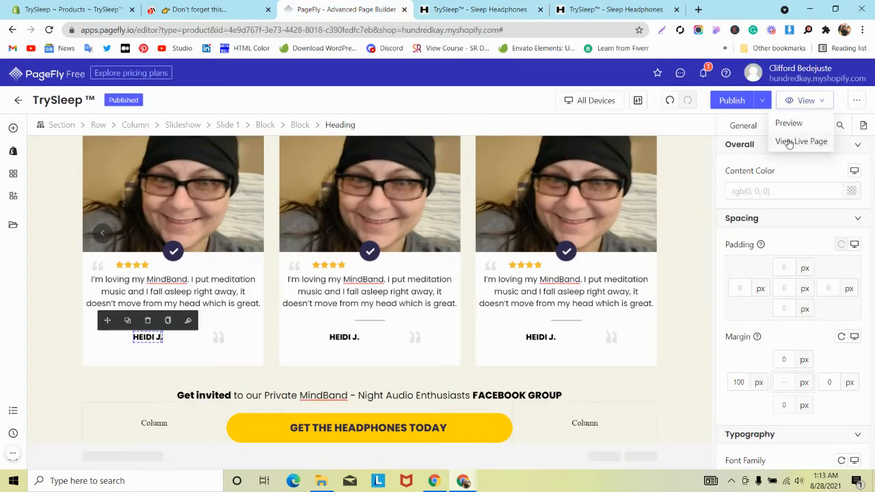
{"action": "left_click", "coordinate": [790, 141]}
{"action": "left_click", "coordinate": [358, 4]}
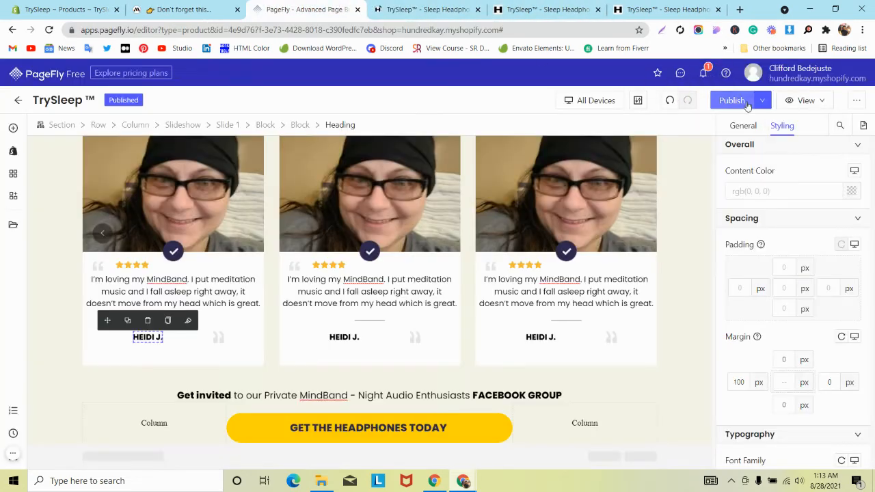
{"action": "left_click", "coordinate": [424, 10]}
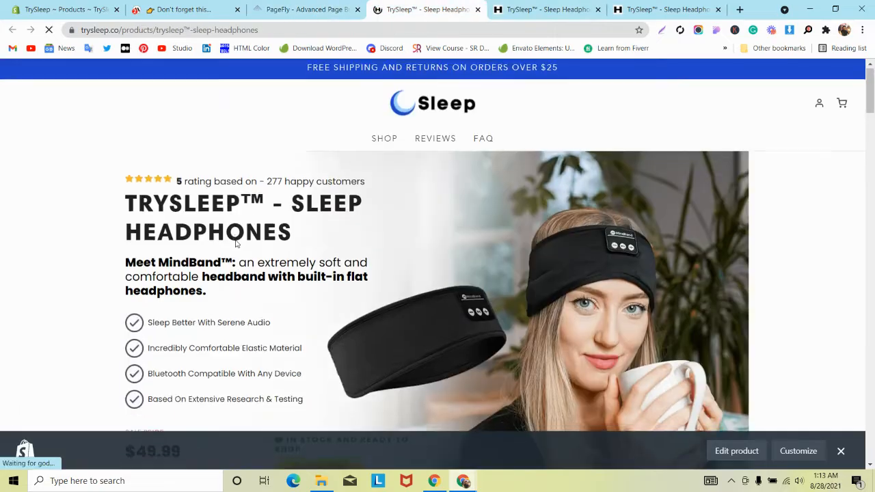
{"action": "scroll", "coordinate": [236, 240], "scroll_direction": "down", "scroll_amount": 10}
{"action": "scroll", "coordinate": [236, 244], "scroll_direction": "down", "scroll_amount": 15}
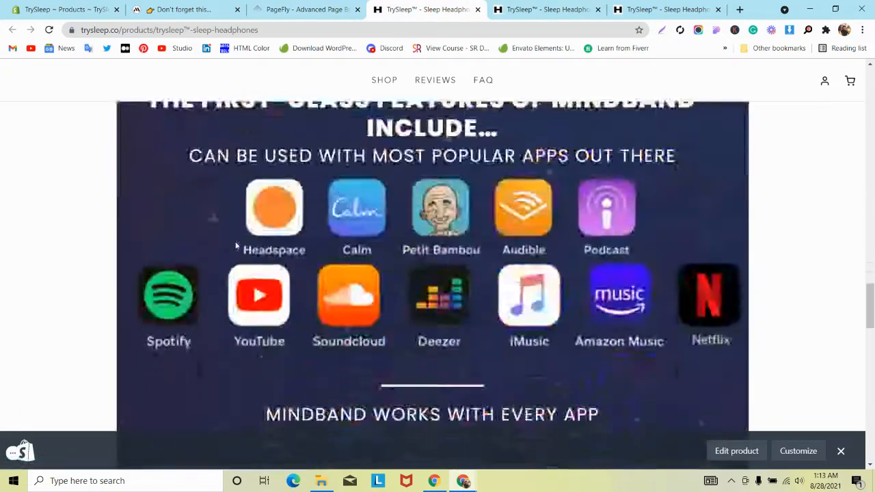
{"action": "scroll", "coordinate": [236, 243], "scroll_direction": "down", "scroll_amount": 5}
{"action": "scroll", "coordinate": [234, 242], "scroll_direction": "up", "scroll_amount": 4}
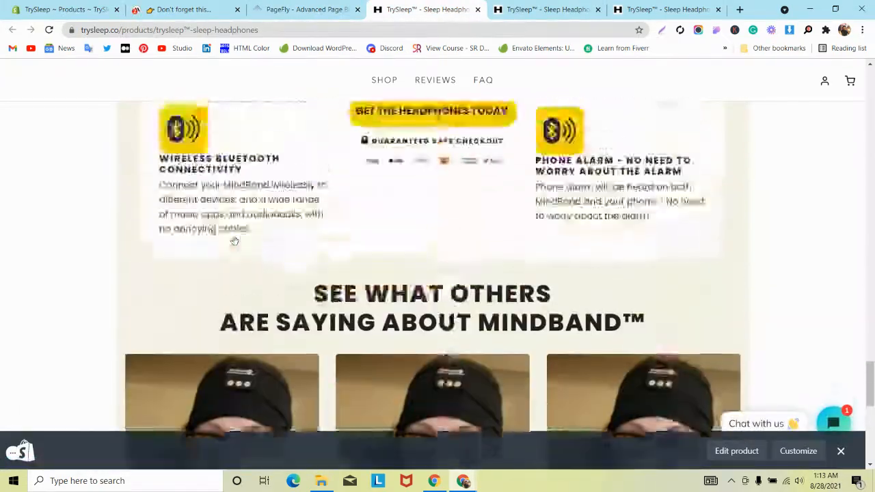
{"action": "scroll", "coordinate": [236, 246], "scroll_direction": "down", "scroll_amount": 6}
{"action": "scroll", "coordinate": [236, 246], "scroll_direction": "down", "scroll_amount": 2}
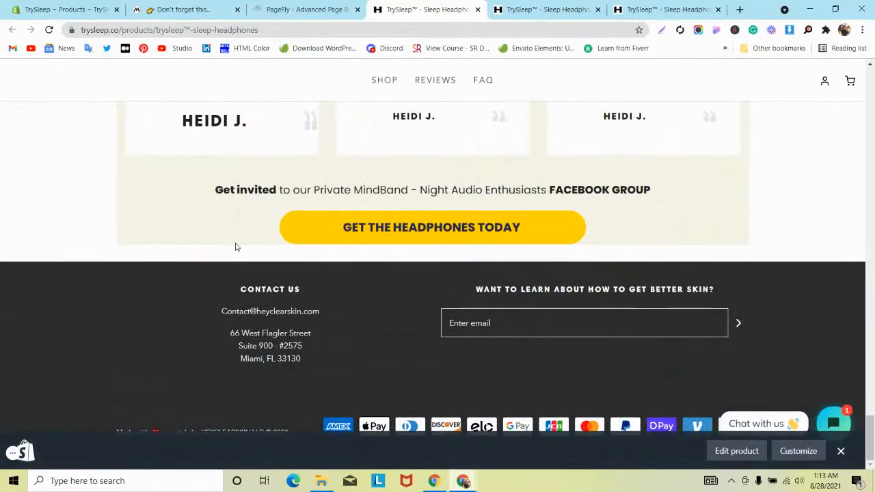
{"action": "scroll", "coordinate": [236, 247], "scroll_direction": "up", "scroll_amount": 2}
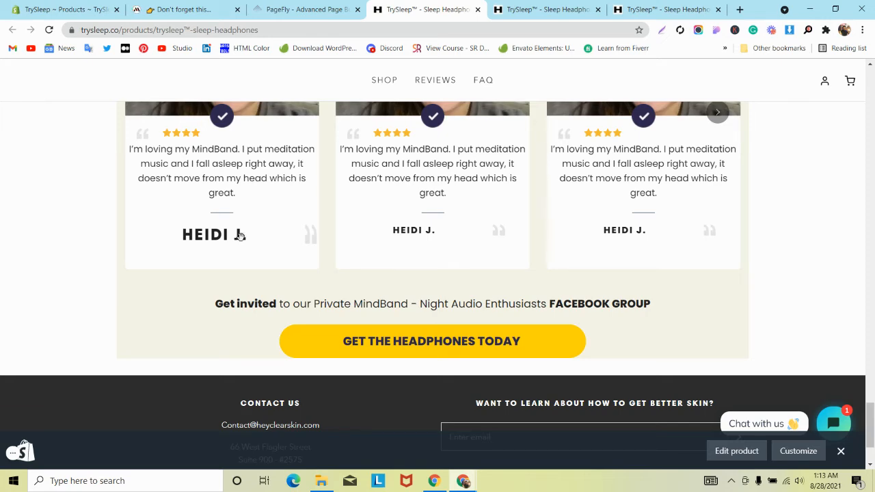
In the PageFly editor, replace the first card's name heading with a duplicate of the second card's name heading
{"action": "left_click", "coordinate": [301, 9]}
{"action": "left_click", "coordinate": [349, 336]}
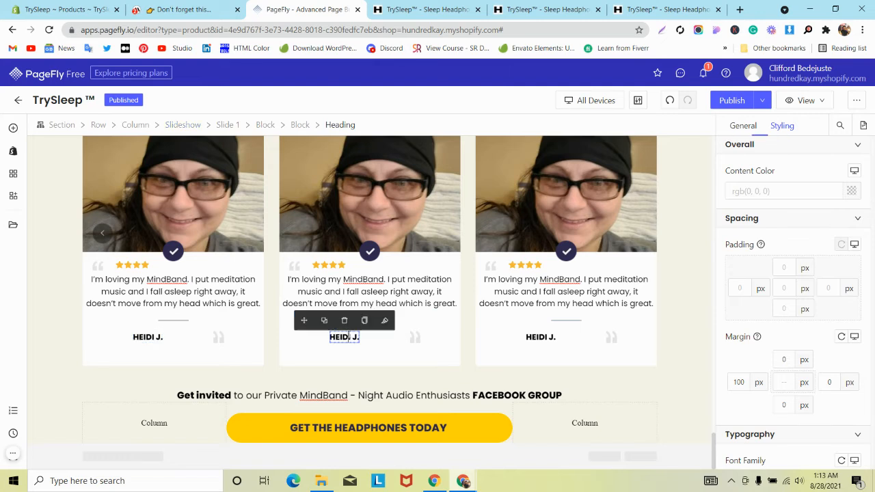
{"action": "left_click", "coordinate": [326, 322]}
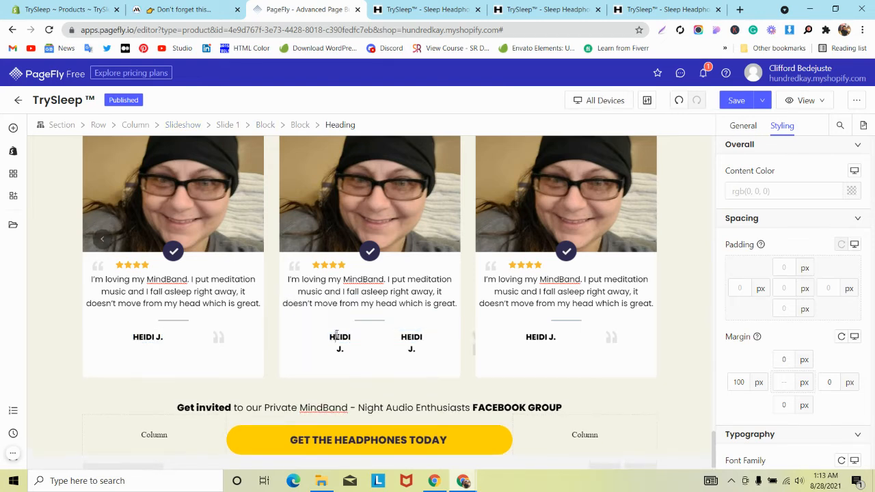
{"action": "left_click_drag", "start_coordinate": [299, 321], "coordinate": [158, 337]}
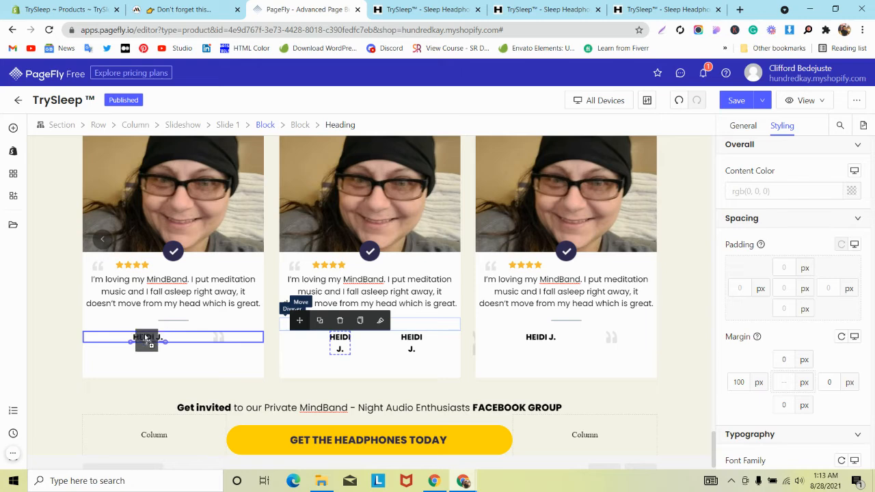
{"action": "left_click_drag", "start_coordinate": [136, 331], "coordinate": [140, 335]}
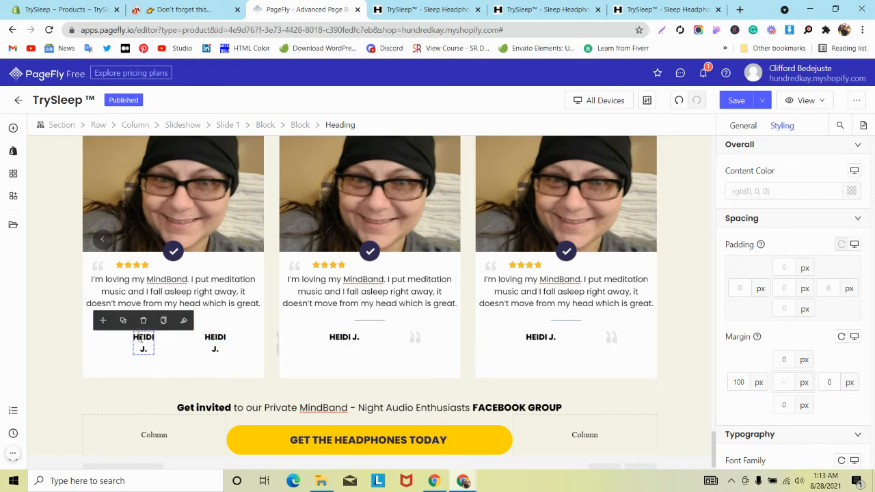
{"action": "left_click", "coordinate": [143, 324]}
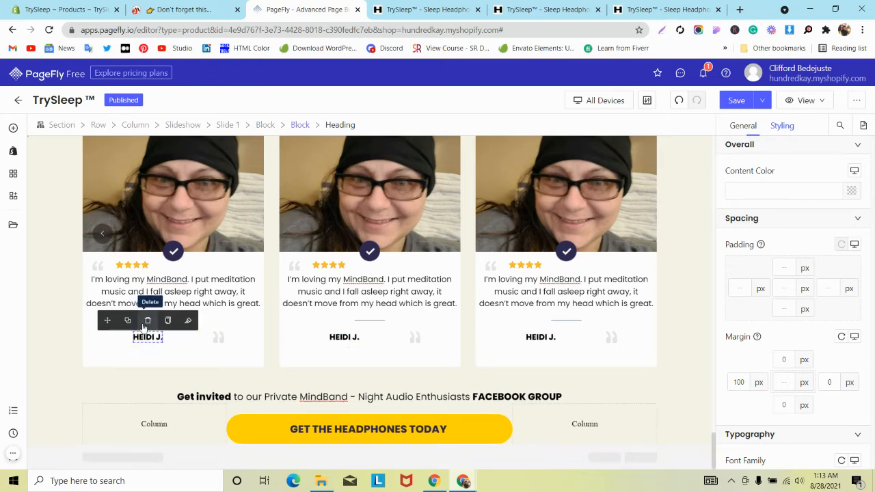
Switch to the live page and examine the three review cards and the feature block above them
{"action": "left_click", "coordinate": [194, 360]}
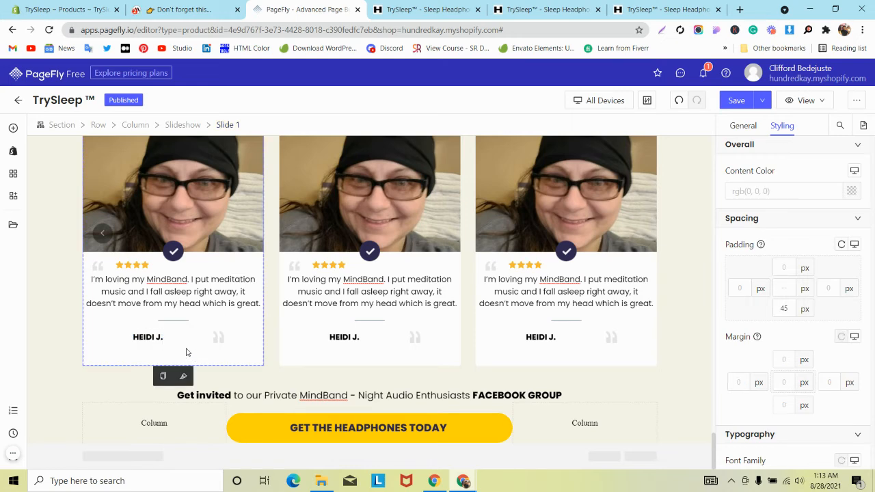
{"action": "left_click", "coordinate": [423, 8]}
{"action": "scroll", "coordinate": [255, 208], "scroll_direction": "up", "scroll_amount": 3}
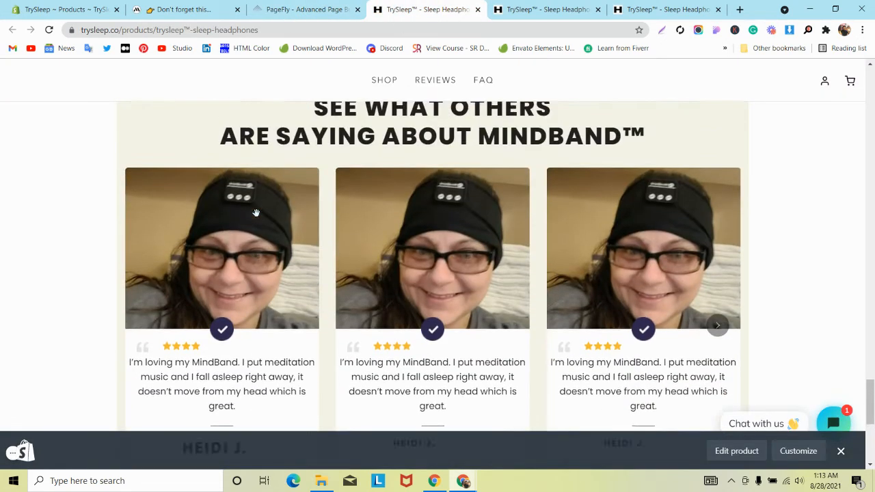
{"action": "scroll", "coordinate": [255, 212], "scroll_direction": "down", "scroll_amount": 4}
{"action": "scroll", "coordinate": [348, 285], "scroll_direction": "up", "scroll_amount": 1}
{"action": "scroll", "coordinate": [348, 286], "scroll_direction": "up", "scroll_amount": 4}
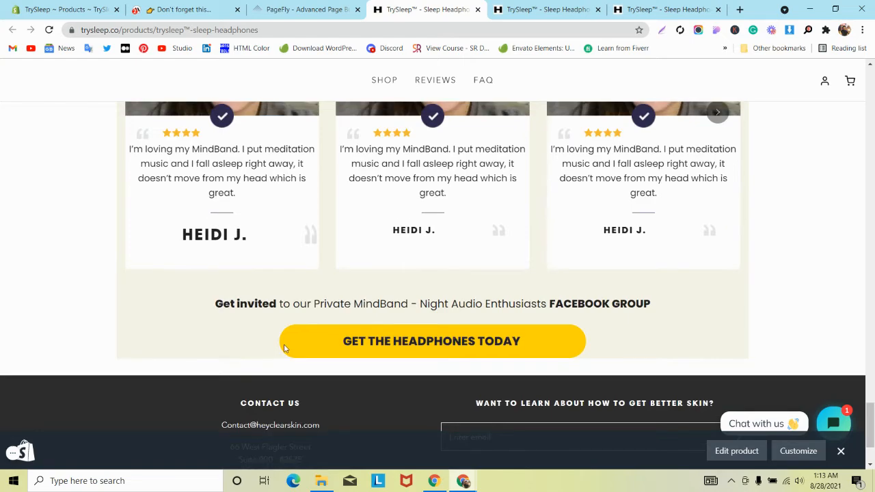
{"action": "scroll", "coordinate": [226, 327], "scroll_direction": "down", "scroll_amount": 2}
{"action": "scroll", "coordinate": [226, 327], "scroll_direction": "down", "scroll_amount": 2}
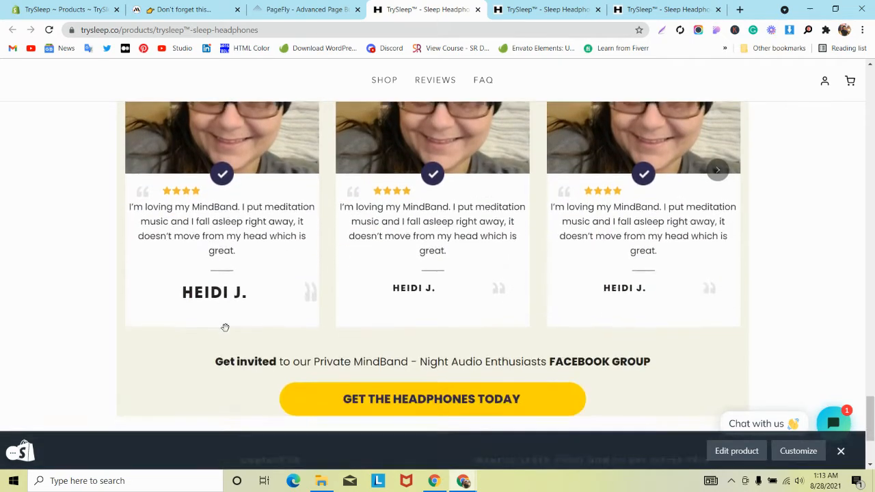
{"action": "scroll", "coordinate": [226, 329], "scroll_direction": "up", "scroll_amount": 6}
{"action": "scroll", "coordinate": [204, 323], "scroll_direction": "up", "scroll_amount": 3}
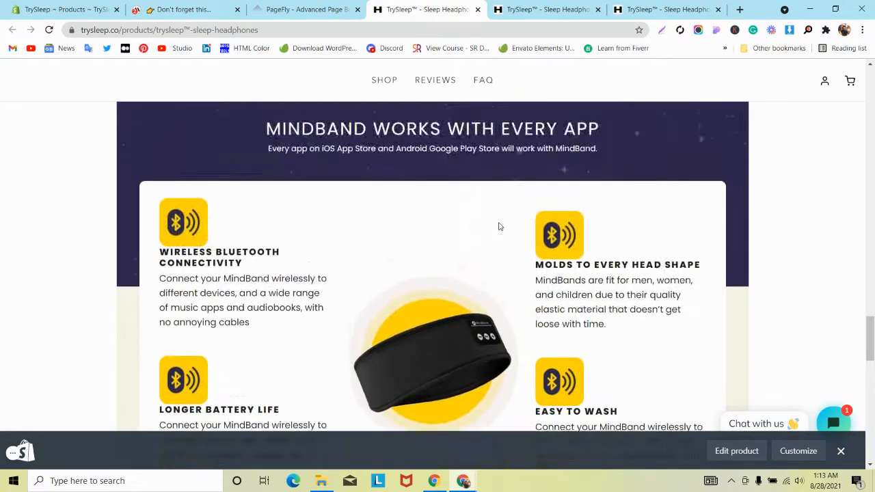
Return to the PageFly editor and set the upper "Wireless Bluetooth Connectivity" heading's top margin to 25 px
{"action": "key", "text": "ctrl+Page_Up"}
{"action": "scroll", "coordinate": [176, 265], "scroll_direction": "up", "scroll_amount": 5}
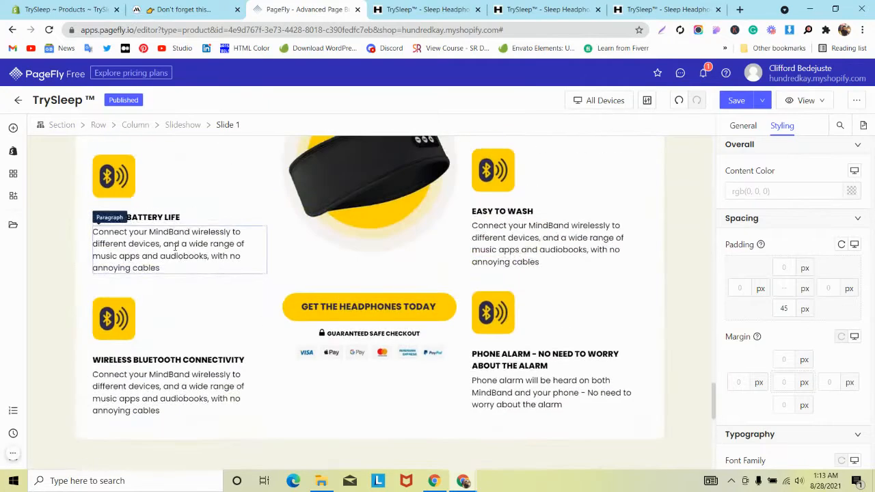
{"action": "left_click", "coordinate": [164, 218]}
{"action": "scroll", "coordinate": [164, 217], "scroll_direction": "up", "scroll_amount": 2}
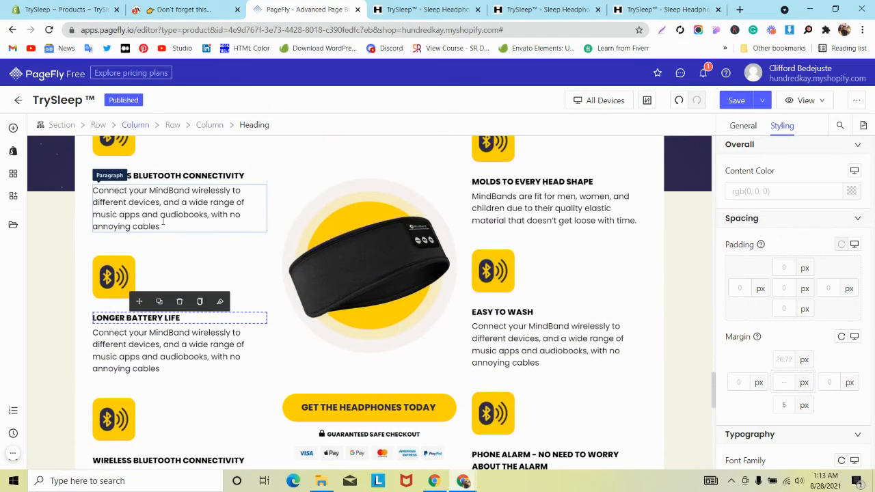
{"action": "left_click", "coordinate": [165, 176]}
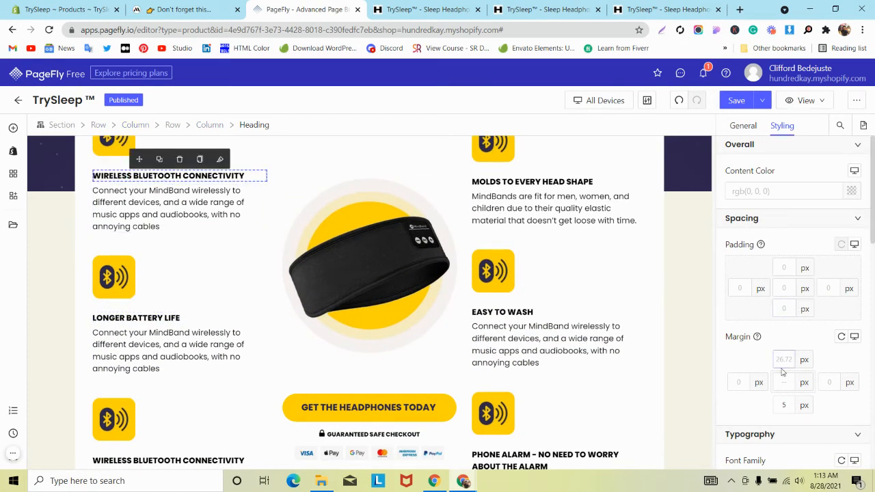
{"action": "type", "text": "25"}
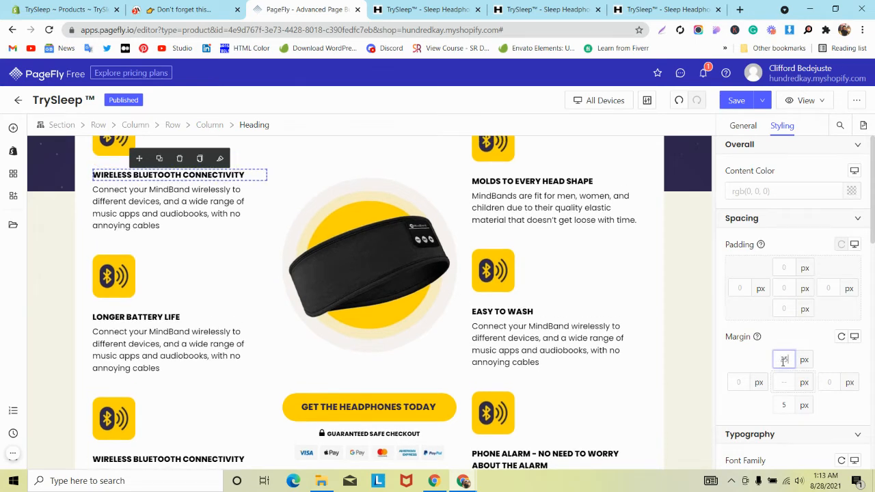
Copy the upper "Wireless Bluetooth Connectivity" heading's styles and paste them onto the other five feature headings
{"action": "left_click", "coordinate": [199, 158]}
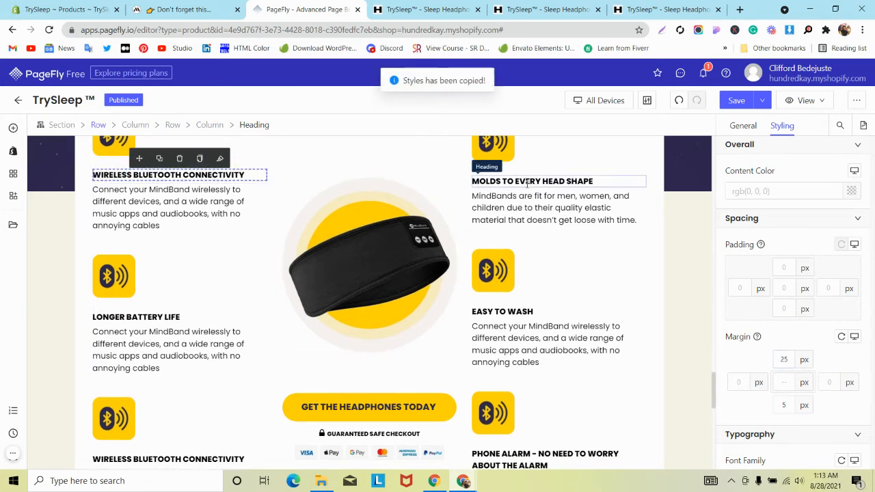
{"action": "left_click", "coordinate": [564, 181]}
{"action": "left_click", "coordinate": [600, 167]}
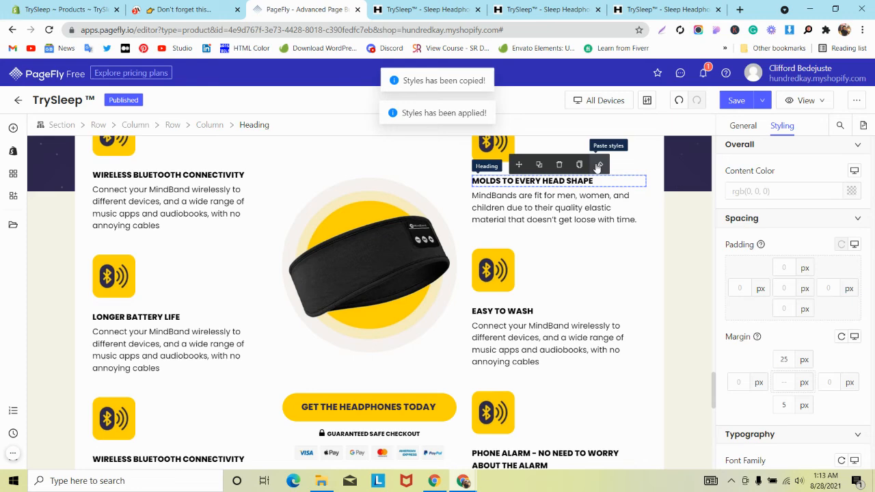
{"action": "left_click", "coordinate": [561, 312]}
{"action": "left_click", "coordinate": [599, 296]}
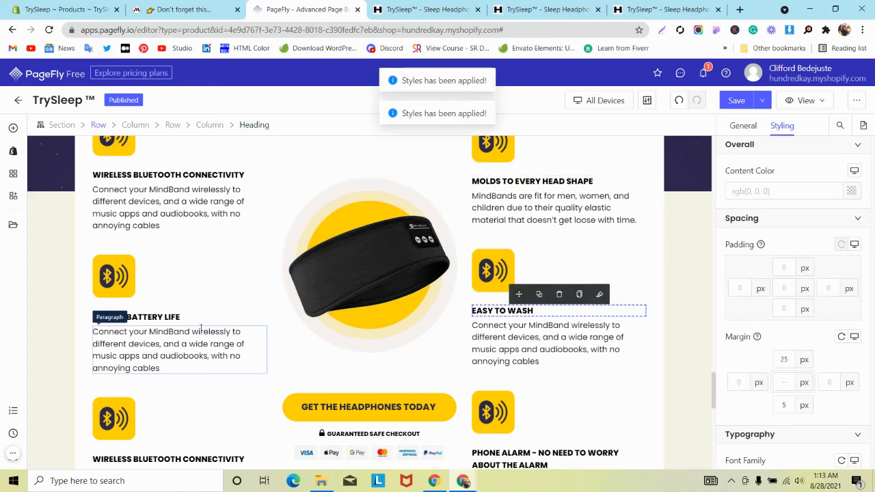
{"action": "left_click", "coordinate": [145, 317]}
{"action": "scroll", "coordinate": [145, 326], "scroll_direction": "down", "scroll_amount": 2}
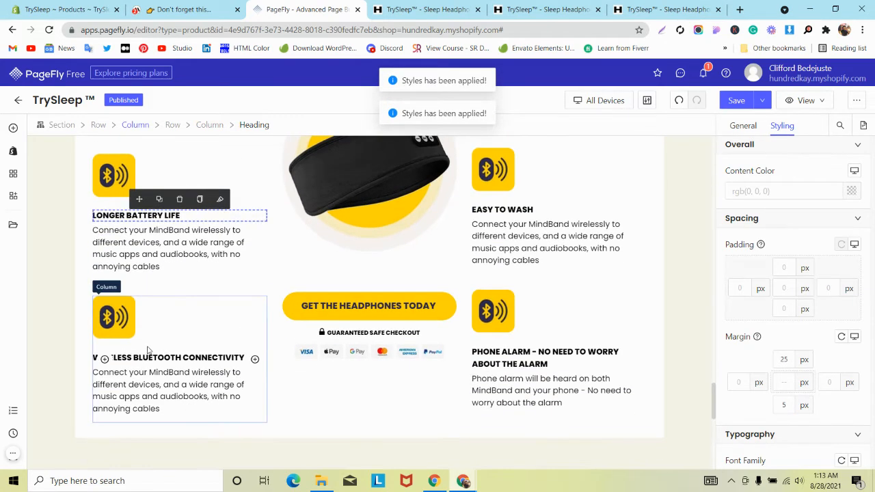
{"action": "left_click", "coordinate": [149, 357]}
{"action": "left_click", "coordinate": [219, 340]}
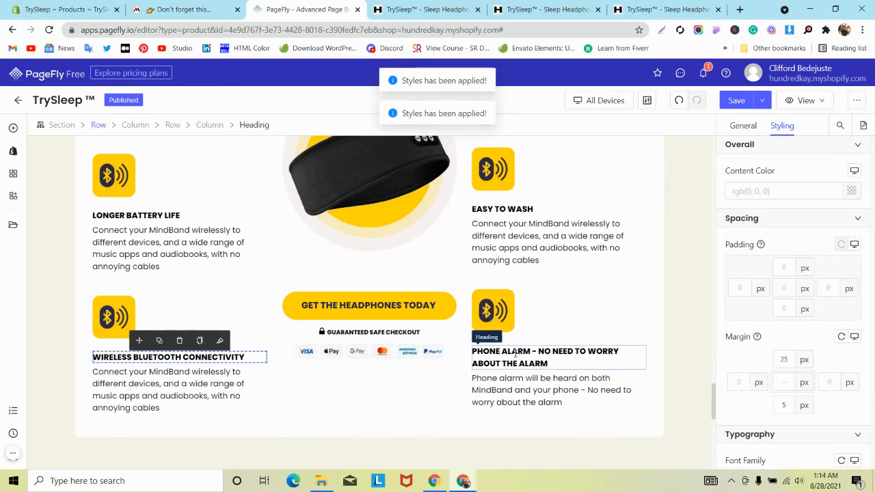
{"action": "left_click", "coordinate": [547, 355]}
{"action": "left_click", "coordinate": [600, 335]}
Set the customer review section's bottom padding to 50 px and check the spacing below the reviews on the MindBand reference page
{"action": "scroll", "coordinate": [316, 275], "scroll_direction": "down", "scroll_amount": 9}
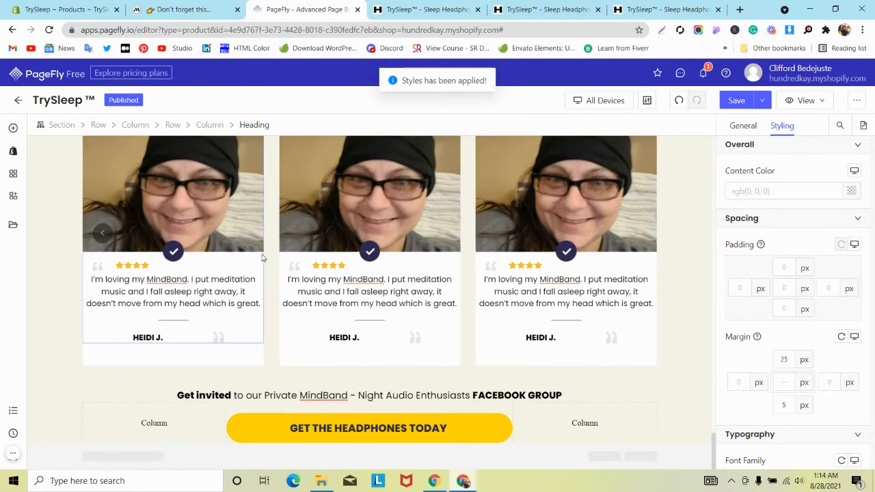
{"action": "left_click", "coordinate": [44, 372]}
{"action": "scroll", "coordinate": [44, 373], "scroll_direction": "up", "scroll_amount": 4}
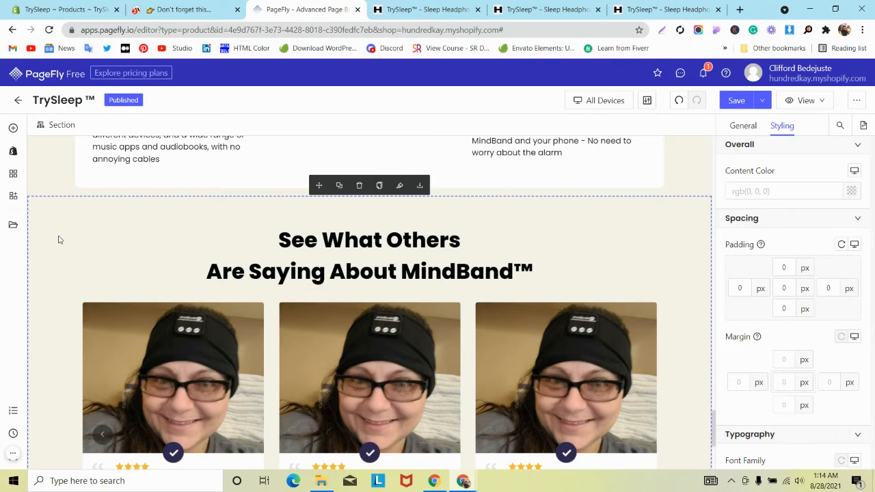
{"action": "scroll", "coordinate": [64, 260], "scroll_direction": "down", "scroll_amount": 4}
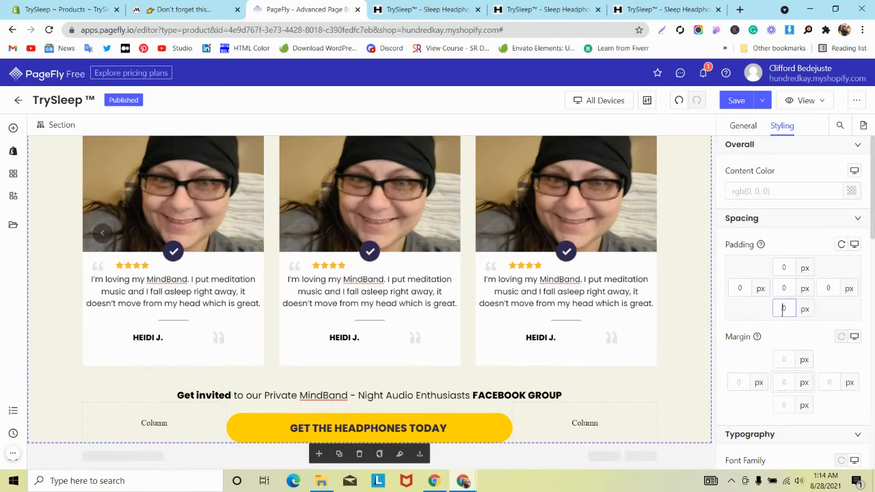
{"action": "type", "text": "5"}
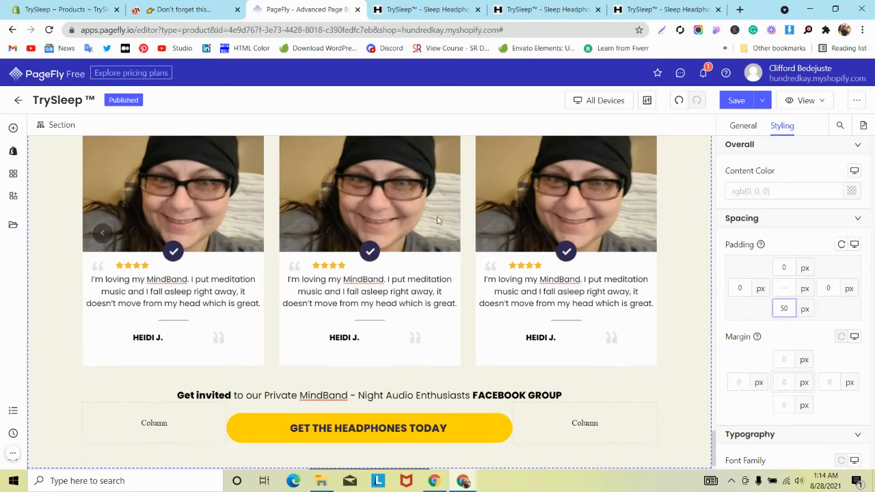
{"action": "left_click", "coordinate": [181, 9]}
{"action": "scroll", "coordinate": [230, 164], "scroll_direction": "down", "scroll_amount": 1}
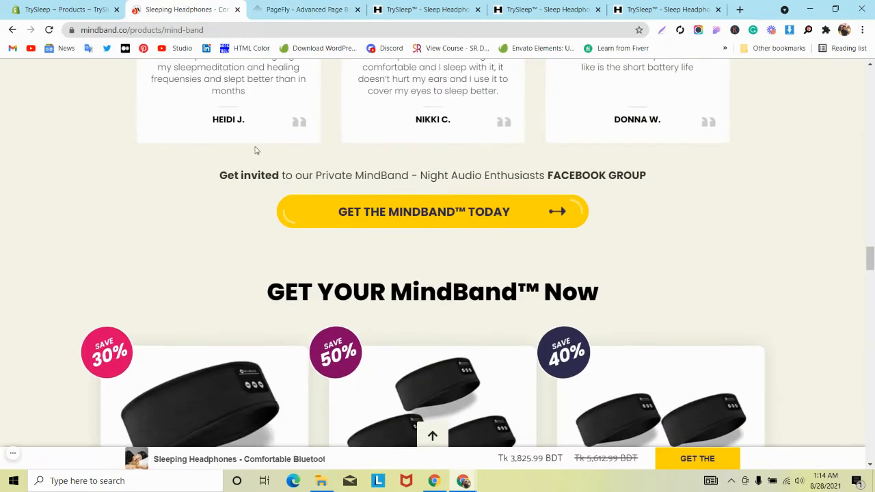
Publish the updated page from the PageFly editor and close the old live page tabs
{"action": "left_click", "coordinate": [275, 9]}
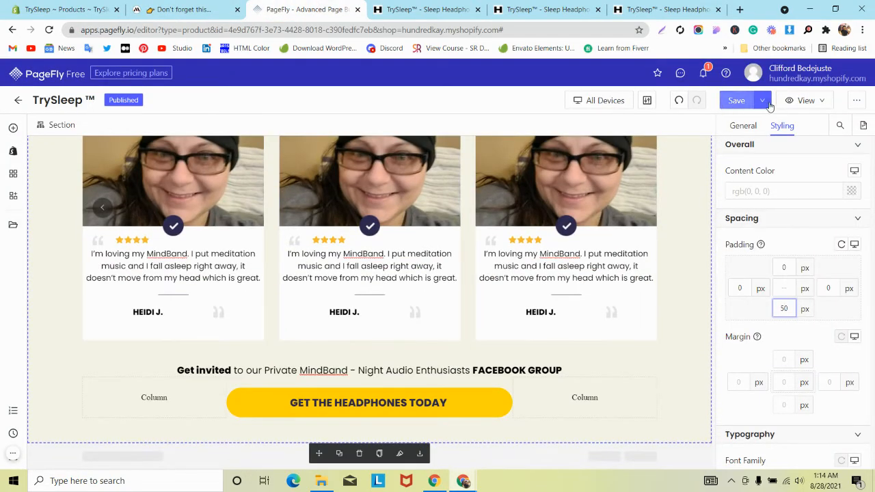
{"action": "left_click", "coordinate": [764, 101]}
{"action": "left_click", "coordinate": [760, 147]}
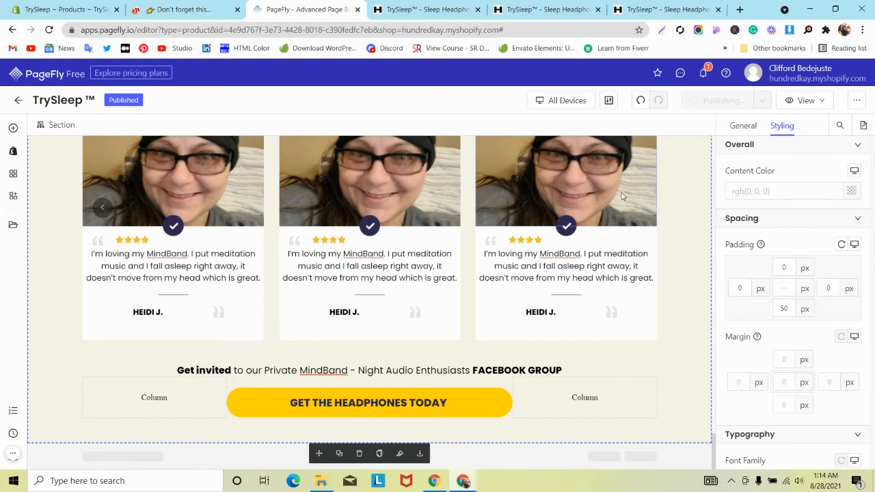
{"action": "left_click", "coordinate": [481, 10]}
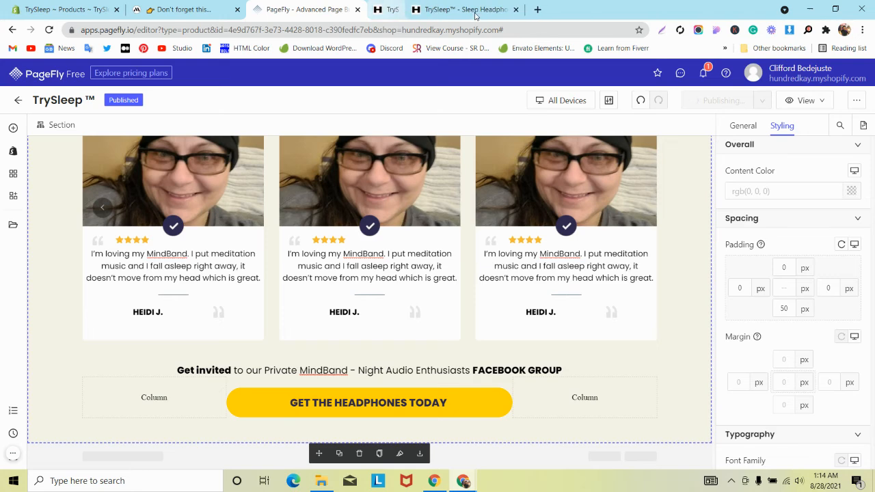
{"action": "left_click", "coordinate": [476, 12]}
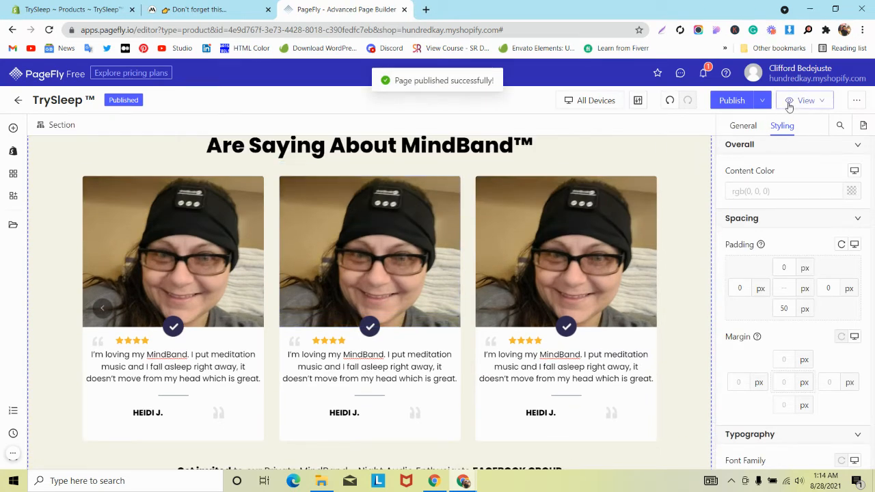
Open the published live page and examine the spacing of icons, headings and paragraphs in the feature block
{"action": "left_click", "coordinate": [800, 100]}
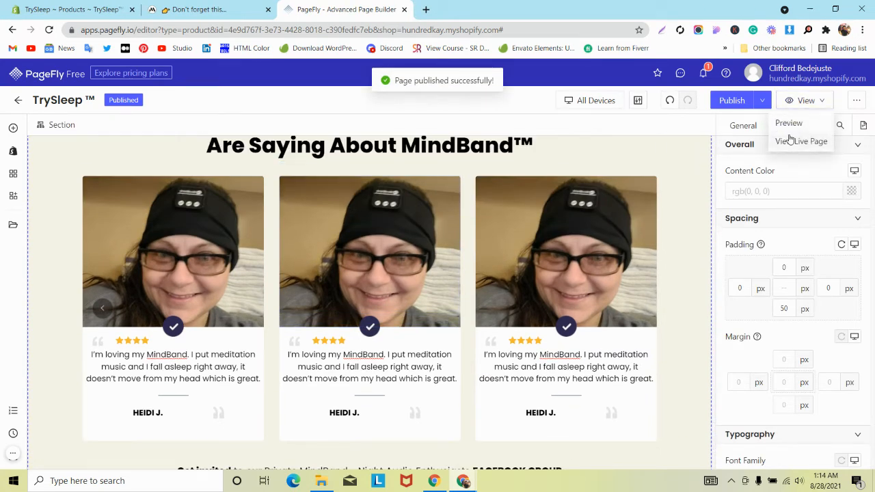
{"action": "left_click", "coordinate": [795, 141]}
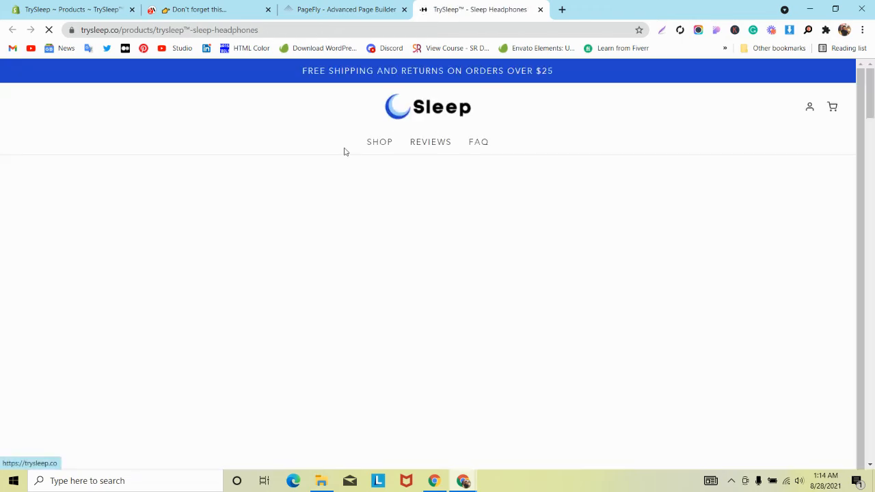
{"action": "scroll", "coordinate": [338, 154], "scroll_direction": "down", "scroll_amount": 4}
{"action": "scroll", "coordinate": [338, 157], "scroll_direction": "down", "scroll_amount": 15}
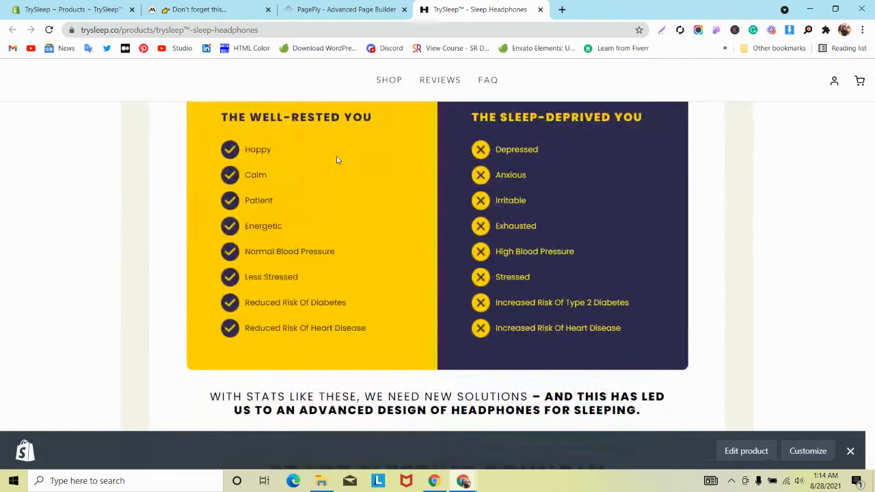
{"action": "scroll", "coordinate": [337, 161], "scroll_direction": "down", "scroll_amount": 20}
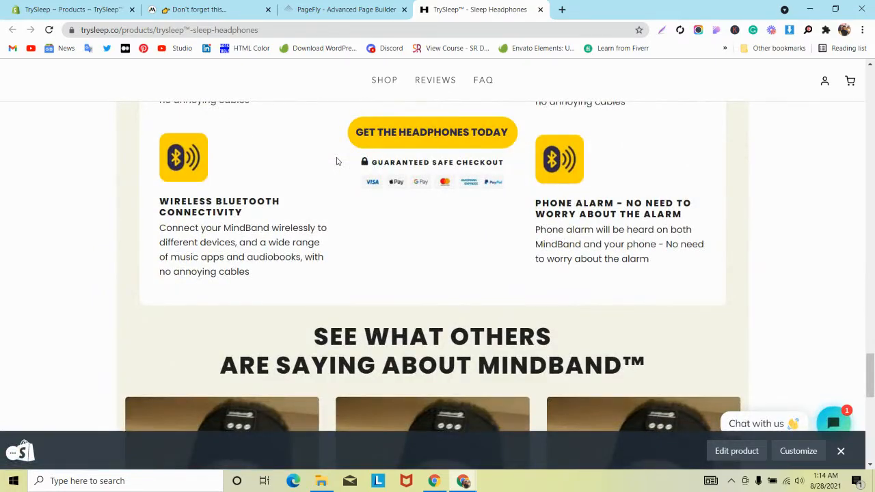
{"action": "scroll", "coordinate": [336, 161], "scroll_direction": "up", "scroll_amount": 3}
{"action": "scroll", "coordinate": [337, 161], "scroll_direction": "down", "scroll_amount": 3}
{"action": "scroll", "coordinate": [336, 161], "scroll_direction": "up", "scroll_amount": 5}
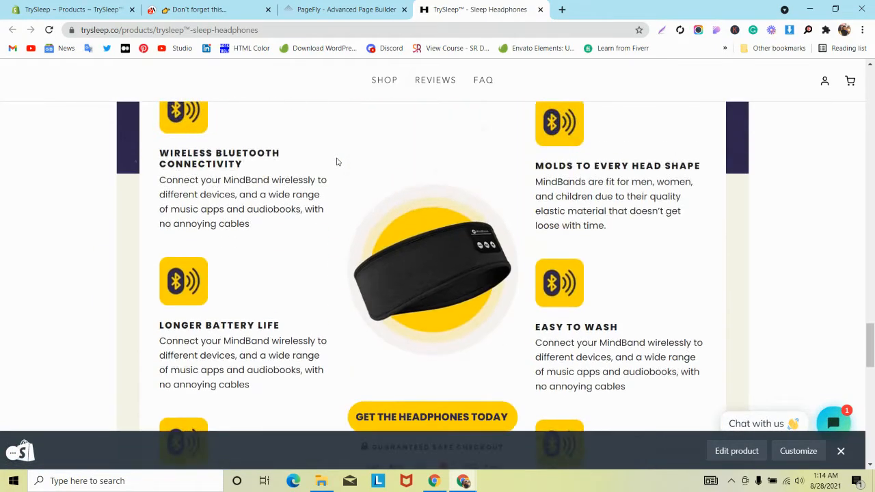
{"action": "scroll", "coordinate": [336, 161], "scroll_direction": "up", "scroll_amount": 2}
{"action": "scroll", "coordinate": [336, 161], "scroll_direction": "down", "scroll_amount": 3}
{"action": "scroll", "coordinate": [336, 161], "scroll_direction": "up", "scroll_amount": 2}
Switch to the MindBand reference page and examine the layout of its feature block for comparison
{"action": "left_click", "coordinate": [205, 9]}
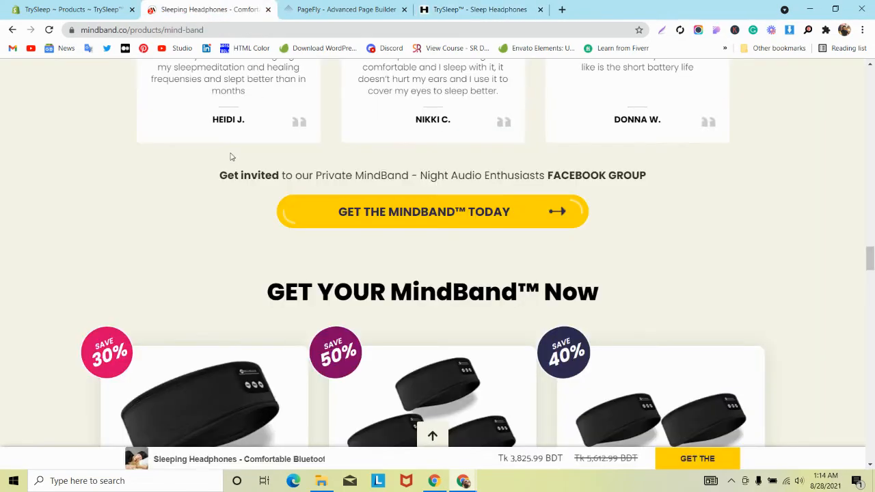
{"action": "scroll", "coordinate": [231, 156], "scroll_direction": "up", "scroll_amount": 7}
{"action": "scroll", "coordinate": [231, 157], "scroll_direction": "up", "scroll_amount": 6}
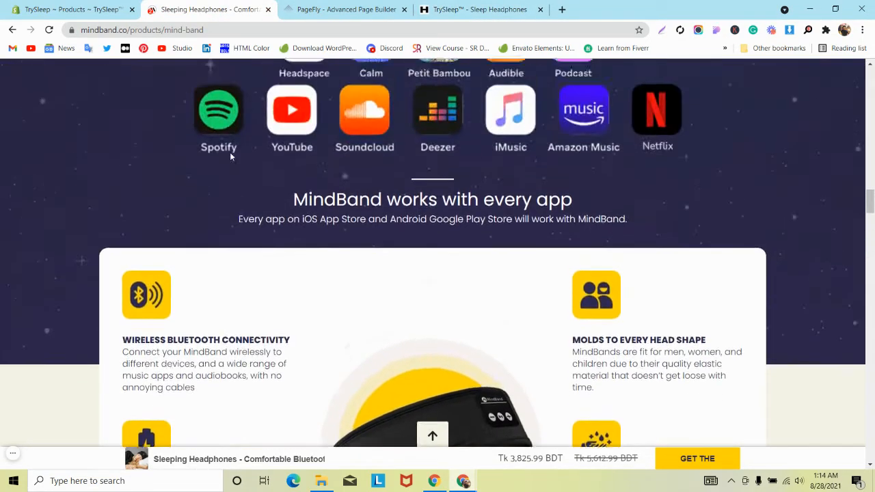
{"action": "scroll", "coordinate": [232, 156], "scroll_direction": "down", "scroll_amount": 3}
{"action": "scroll", "coordinate": [231, 157], "scroll_direction": "down", "scroll_amount": 1}
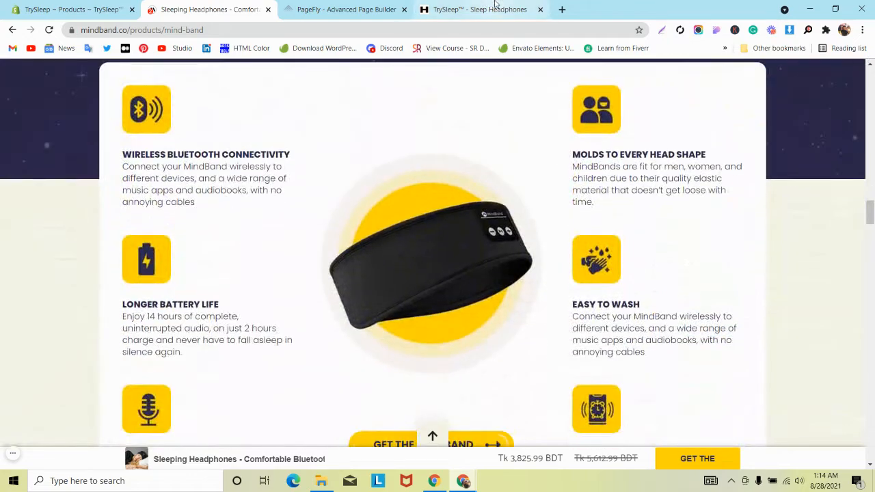
Back in the PageFly editor, set the column spacing of the white feature block's row to 20 px
{"action": "left_click", "coordinate": [385, 9]}
{"action": "scroll", "coordinate": [312, 186], "scroll_direction": "up", "scroll_amount": 5}
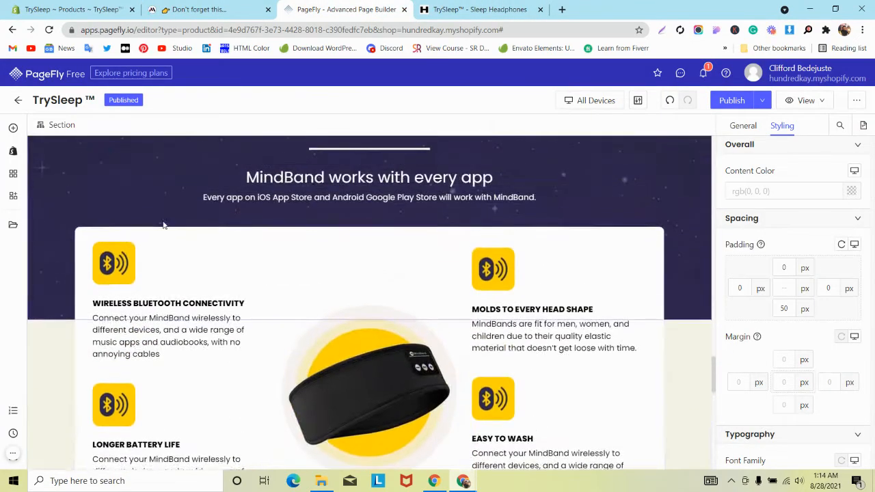
{"action": "left_click", "coordinate": [121, 231]}
{"action": "left_click", "coordinate": [743, 125]}
{"action": "scroll", "coordinate": [793, 287], "scroll_direction": "down", "scroll_amount": 3}
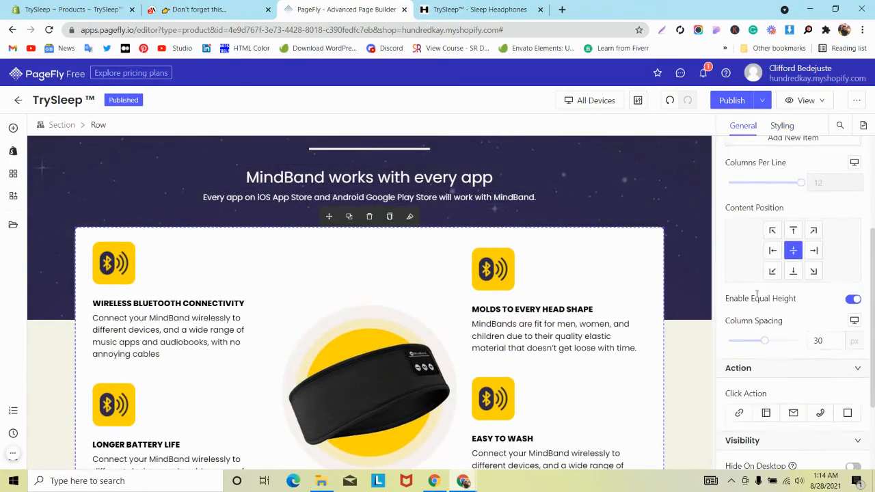
{"action": "type", "text": "20"}
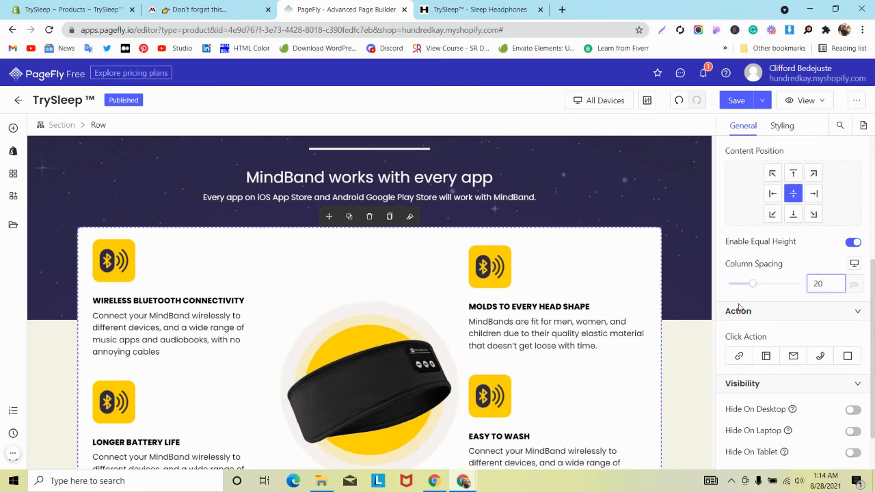
{"action": "scroll", "coordinate": [379, 316], "scroll_direction": "down", "scroll_amount": 4}
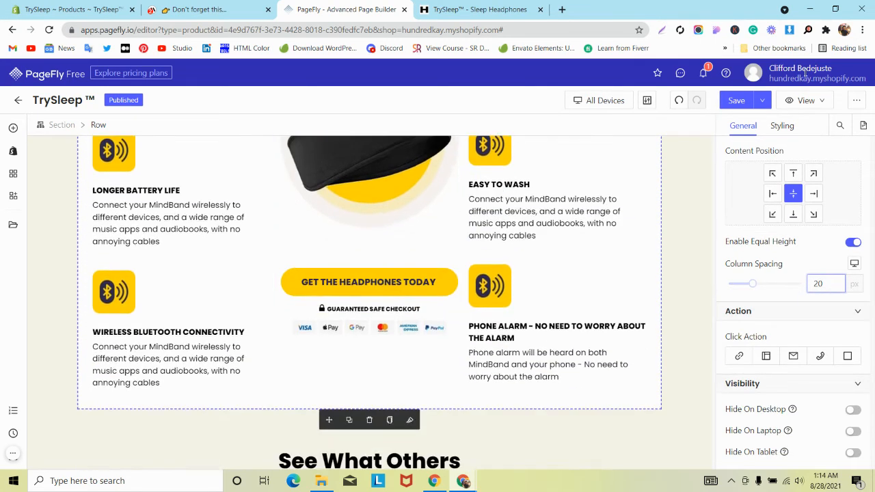
Save and publish the page, and examine the white feature block on the live page
{"action": "left_click", "coordinate": [762, 101]}
{"action": "left_click", "coordinate": [739, 123]}
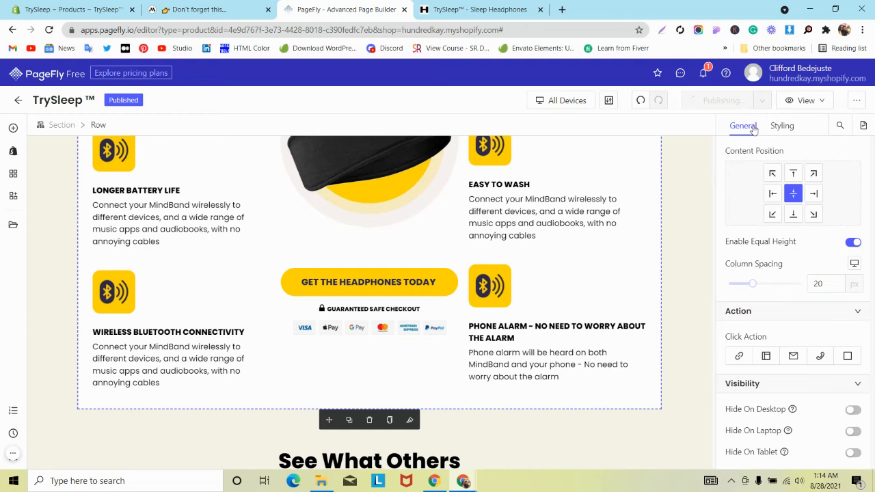
{"action": "left_click", "coordinate": [479, 9]}
{"action": "scroll", "coordinate": [254, 201], "scroll_direction": "up", "scroll_amount": 2}
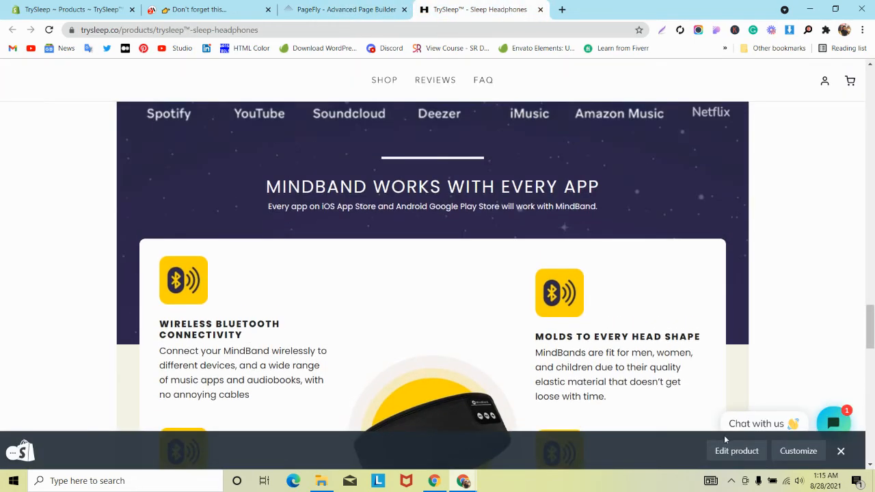
{"action": "left_click", "coordinate": [841, 451]}
{"action": "scroll", "coordinate": [444, 318], "scroll_direction": "down", "scroll_amount": 6}
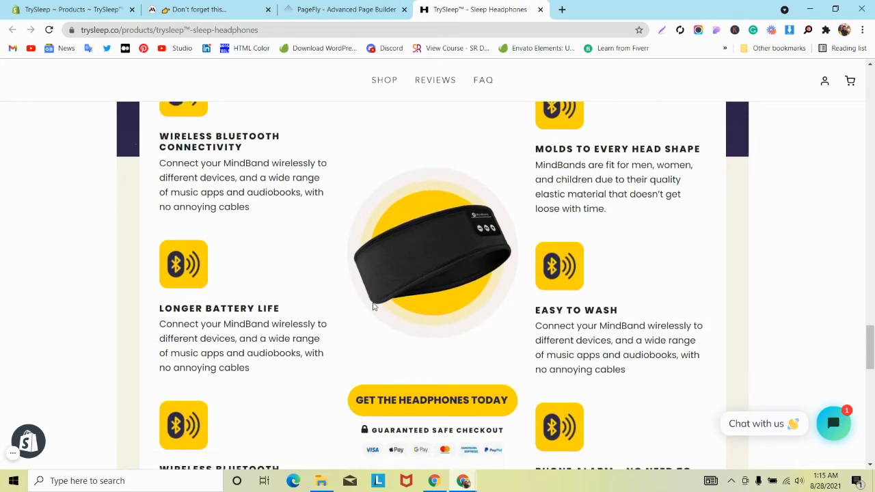
Page back and forth through the live review slideshow and compare the size of the reviewer names on the cards
{"action": "scroll", "coordinate": [373, 306], "scroll_direction": "down", "scroll_amount": 7}
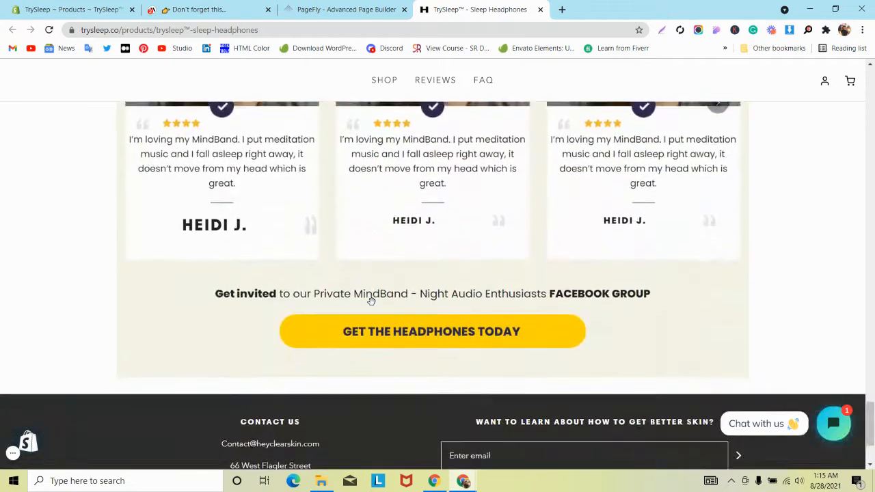
{"action": "scroll", "coordinate": [373, 305], "scroll_direction": "up", "scroll_amount": 2}
{"action": "left_click", "coordinate": [717, 272]}
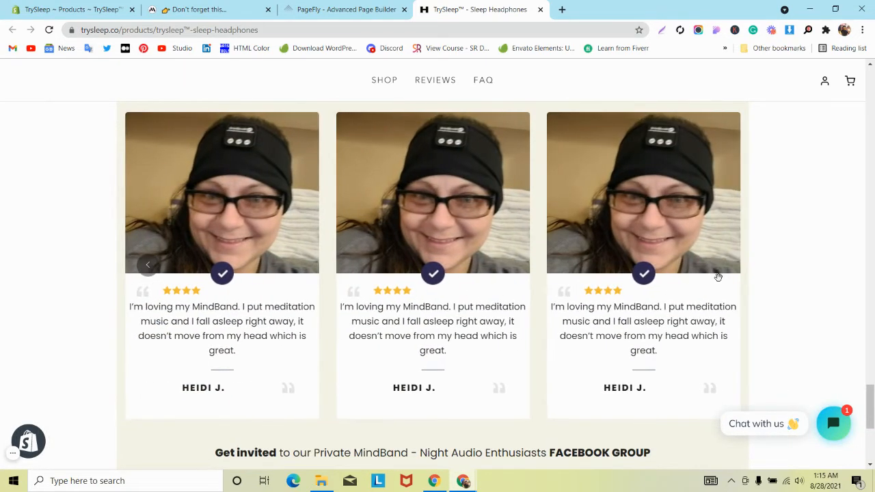
{"action": "left_click", "coordinate": [147, 266]}
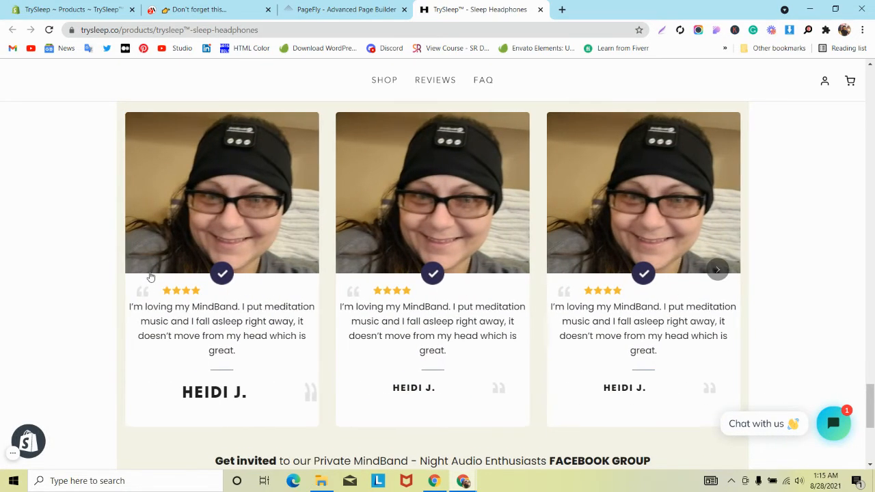
{"action": "left_click", "coordinate": [720, 280]}
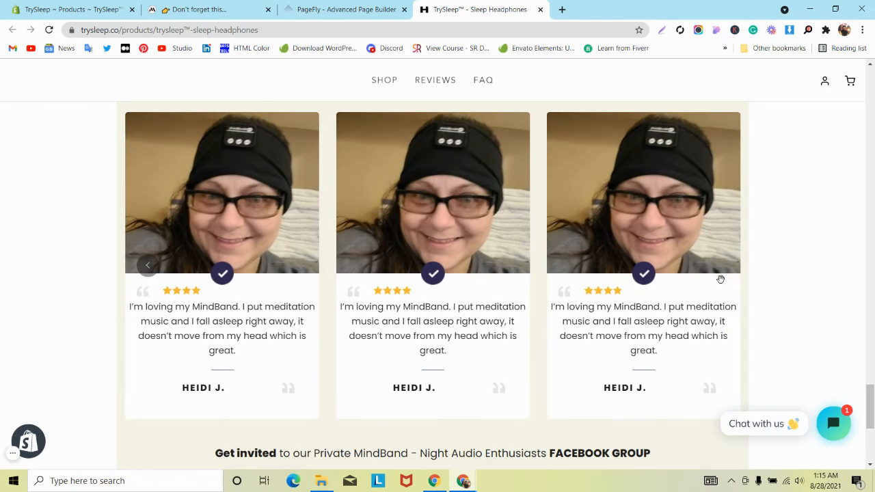
{"action": "left_click", "coordinate": [148, 266]}
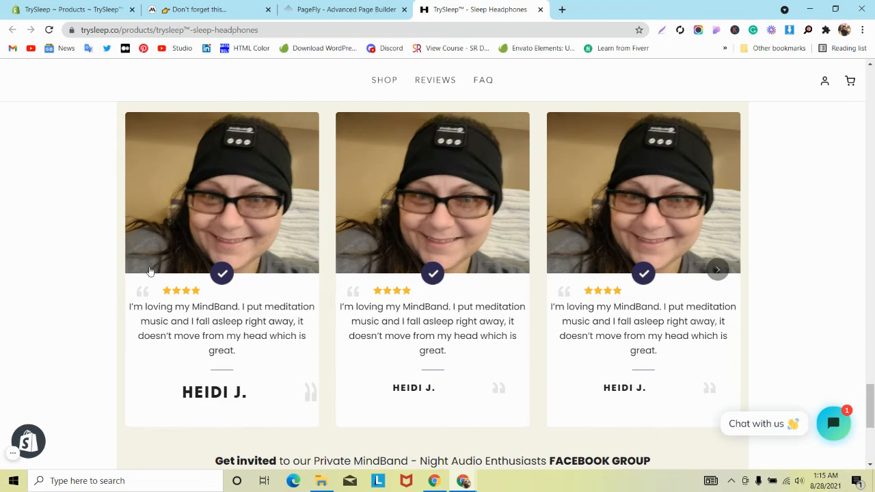
Back in the PageFly editor, delete the slide with the oversized reviewer name from the review slideshow
{"action": "left_click", "coordinate": [342, 9]}
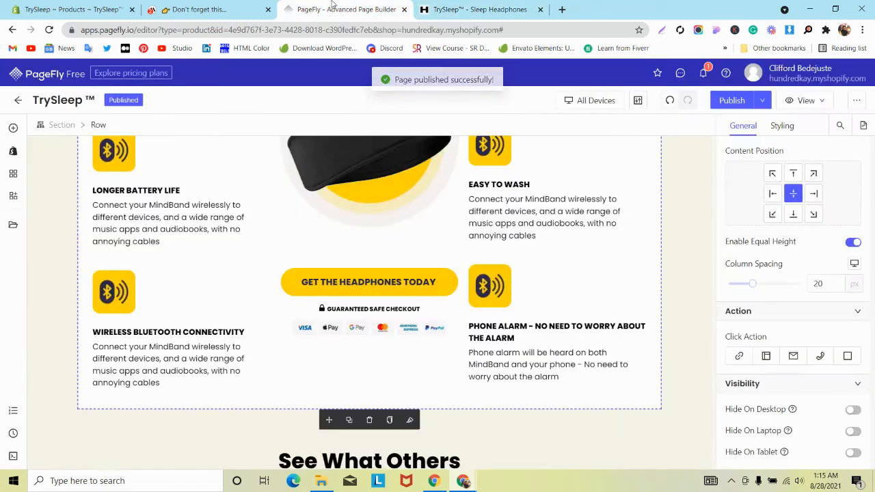
{"action": "scroll", "coordinate": [342, 214], "scroll_direction": "up", "scroll_amount": 15}
{"action": "scroll", "coordinate": [343, 220], "scroll_direction": "up", "scroll_amount": 5}
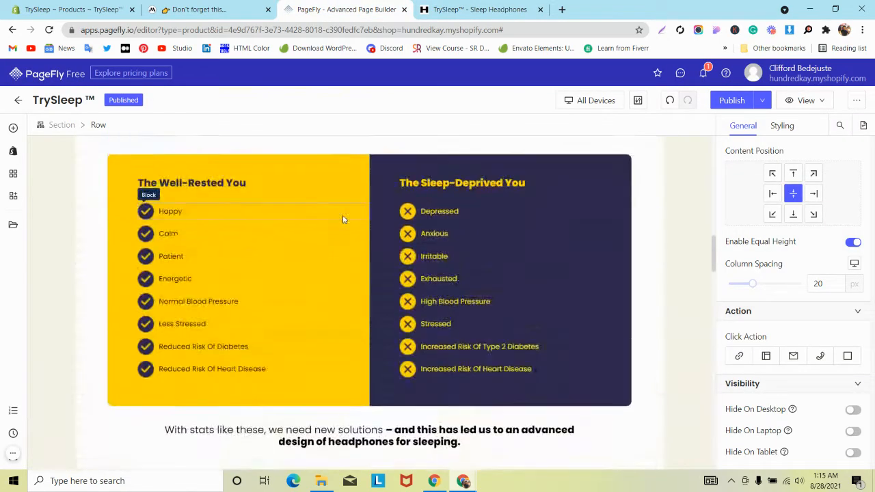
{"action": "scroll", "coordinate": [342, 219], "scroll_direction": "down", "scroll_amount": 15}
{"action": "scroll", "coordinate": [342, 223], "scroll_direction": "down", "scroll_amount": 5}
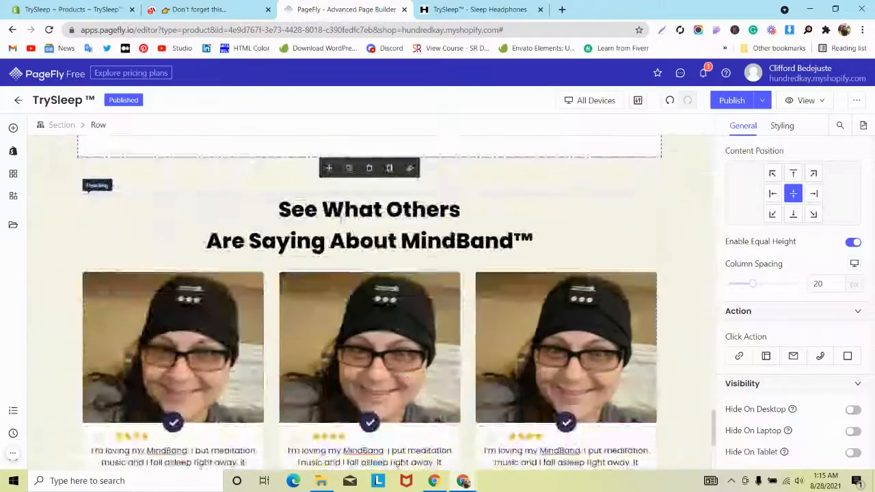
{"action": "left_click", "coordinate": [203, 270]}
{"action": "left_click", "coordinate": [163, 287]}
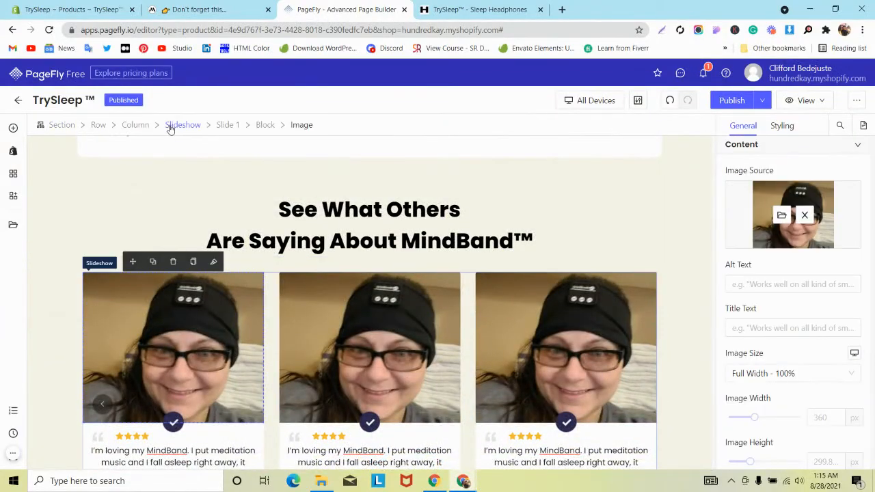
{"action": "left_click", "coordinate": [173, 125]}
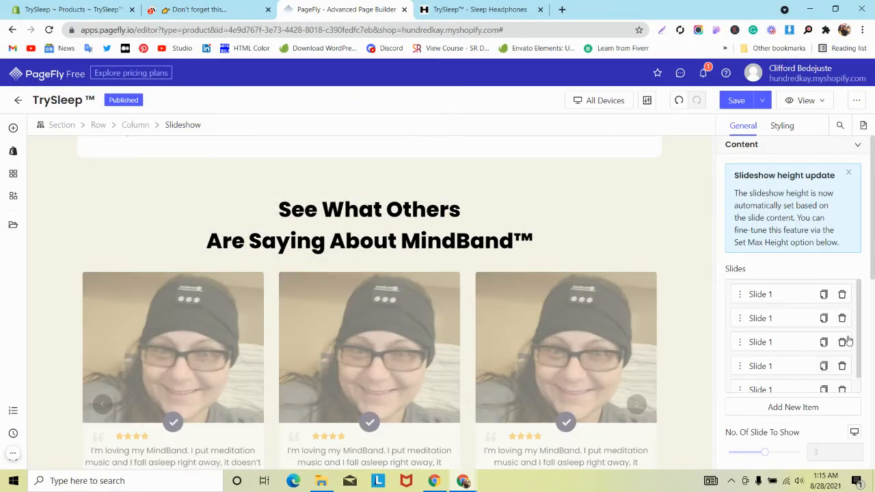
{"action": "scroll", "coordinate": [442, 297], "scroll_direction": "down", "scroll_amount": 3}
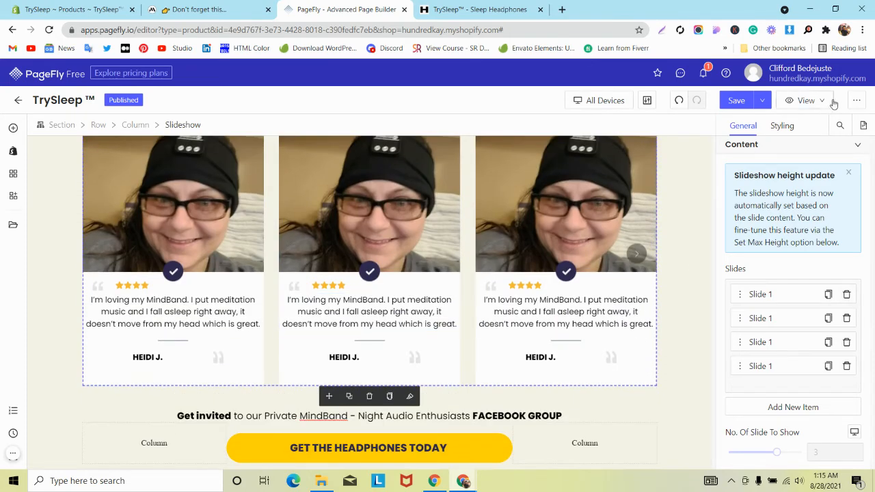
Save and publish the page with the updated review slideshow, and look over the reviews section in the editor
{"action": "left_click", "coordinate": [762, 101]}
{"action": "left_click", "coordinate": [739, 123]}
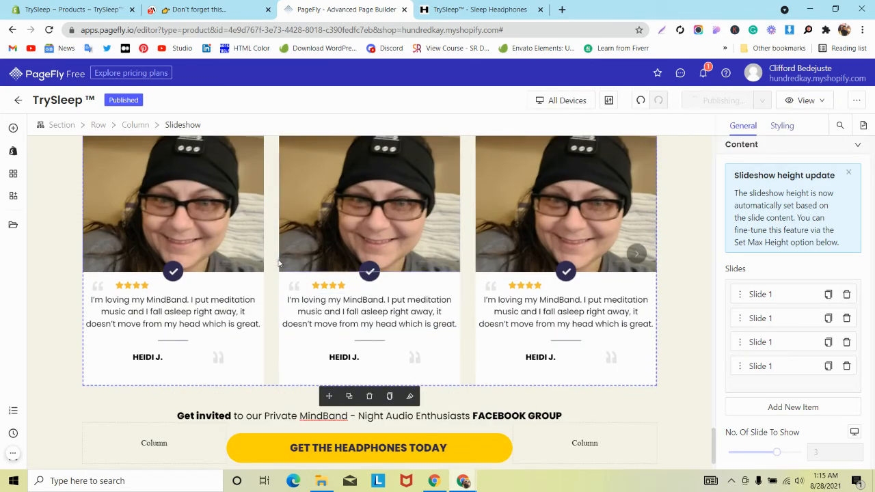
{"action": "scroll", "coordinate": [276, 268], "scroll_direction": "down", "scroll_amount": 1}
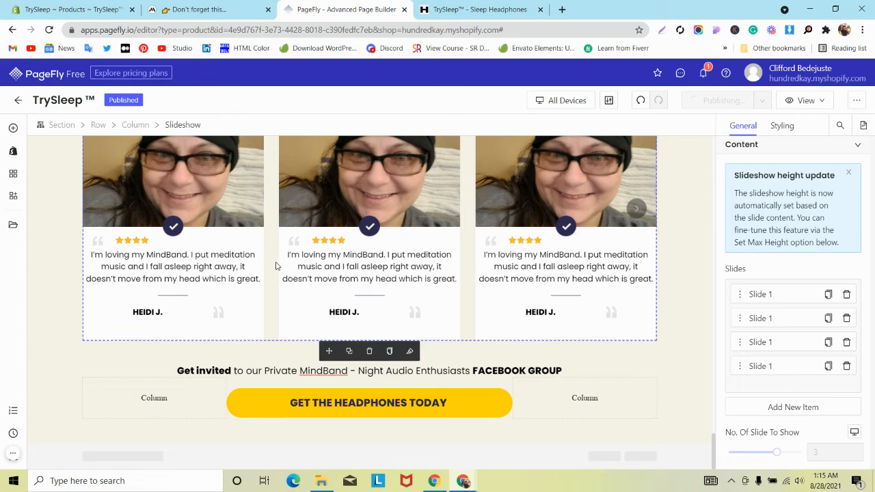
{"action": "scroll", "coordinate": [277, 266], "scroll_direction": "up", "scroll_amount": 3}
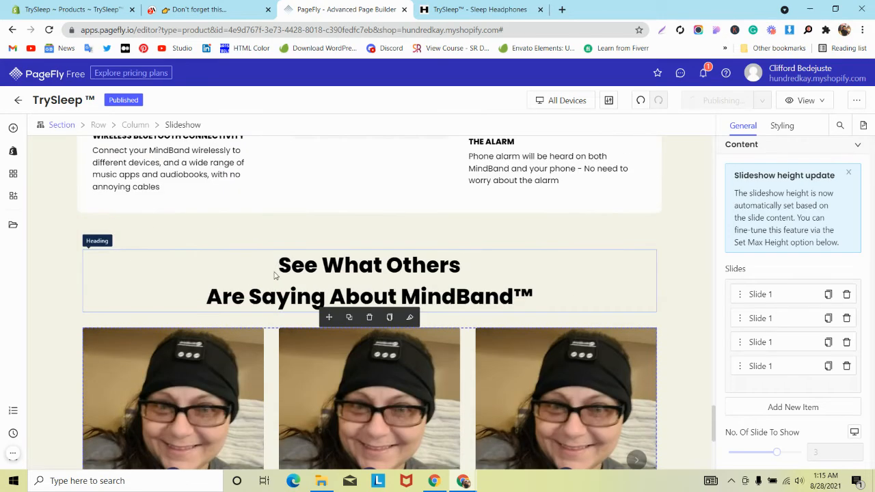
{"action": "scroll", "coordinate": [277, 275], "scroll_direction": "up", "scroll_amount": 6}
{"action": "scroll", "coordinate": [277, 278], "scroll_direction": "down", "scroll_amount": 8}
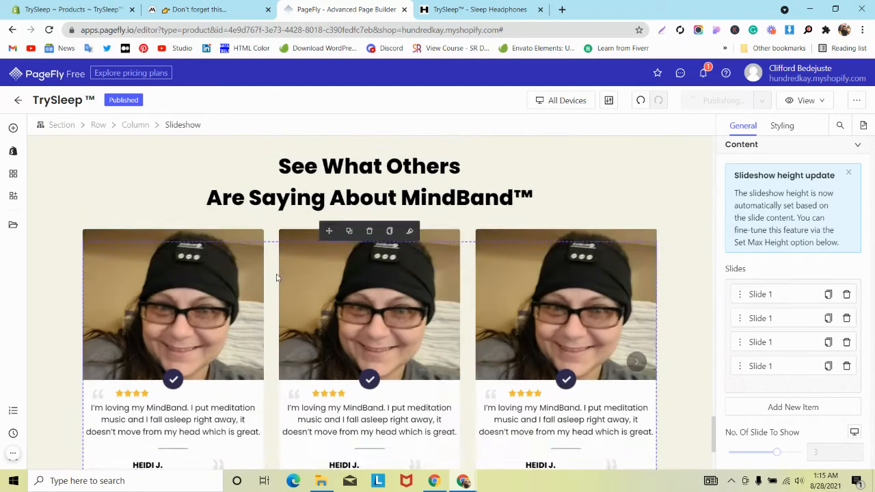
{"action": "scroll", "coordinate": [276, 277], "scroll_direction": "down", "scroll_amount": 3}
Reload the live page and compare the spacing above its reviews heading with that on the MindBand reference page
{"action": "left_click", "coordinate": [442, 11]}
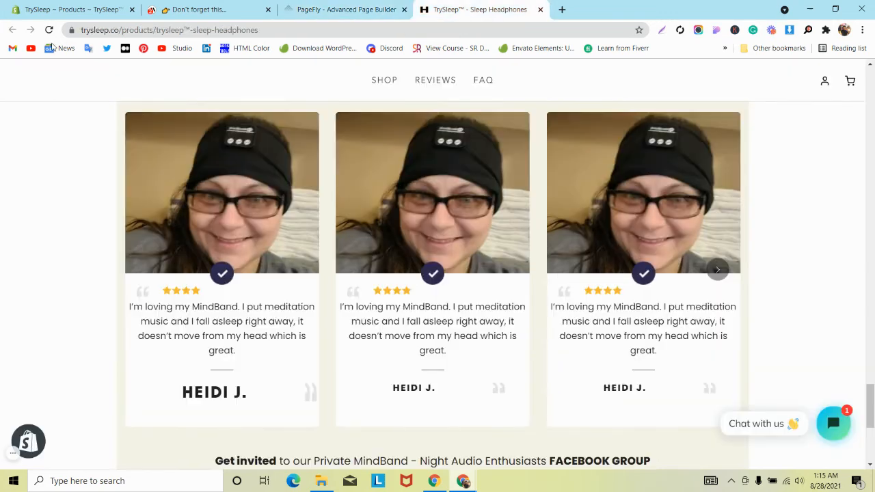
{"action": "left_click", "coordinate": [49, 30]}
{"action": "scroll", "coordinate": [164, 154], "scroll_direction": "down", "scroll_amount": 2}
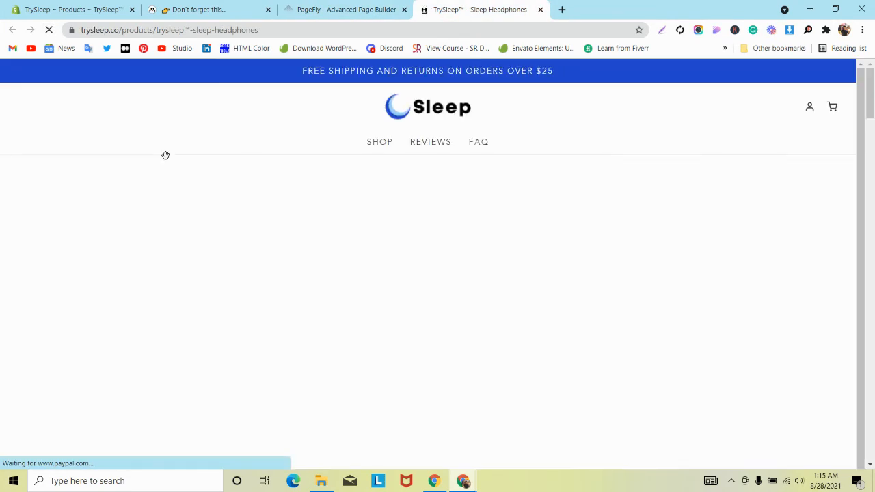
{"action": "scroll", "coordinate": [167, 165], "scroll_direction": "down", "scroll_amount": 2}
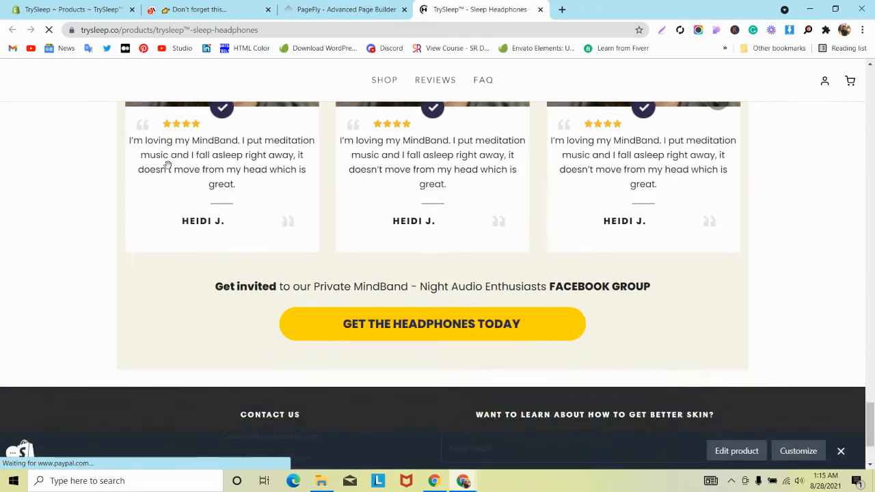
{"action": "scroll", "coordinate": [167, 165], "scroll_direction": "up", "scroll_amount": 6}
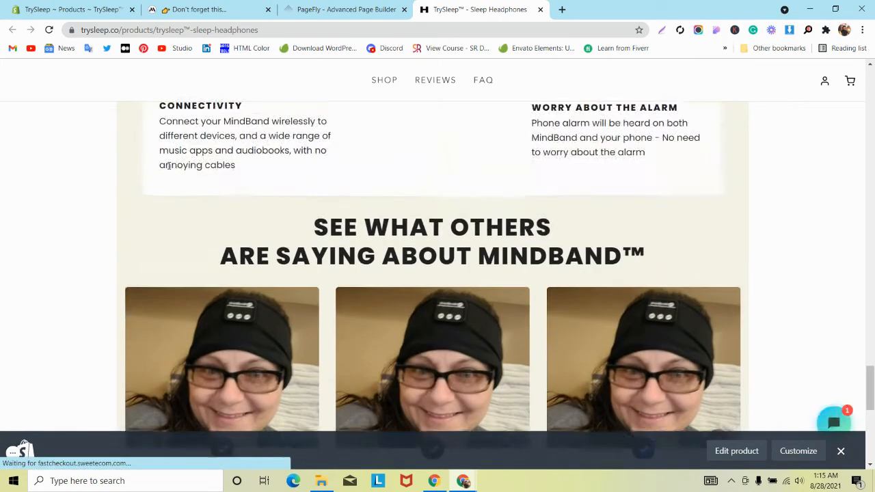
{"action": "left_click", "coordinate": [208, 8]}
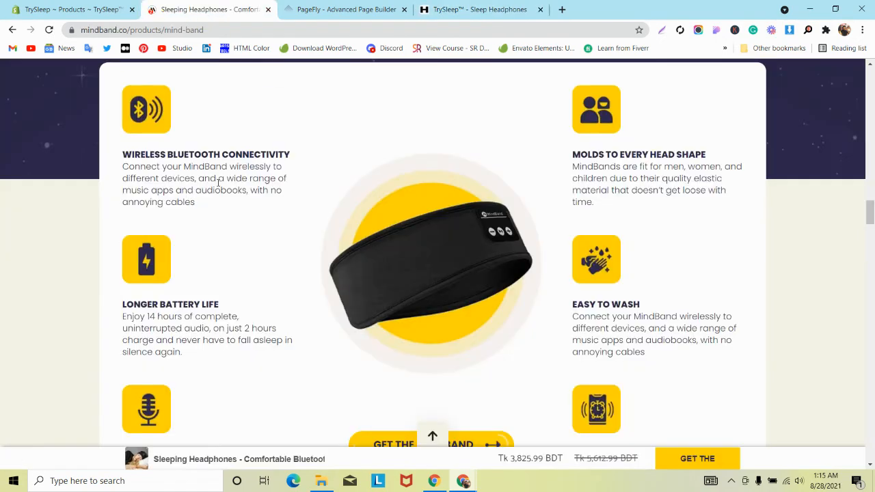
{"action": "scroll", "coordinate": [218, 183], "scroll_direction": "up", "scroll_amount": 5}
{"action": "scroll", "coordinate": [218, 184], "scroll_direction": "down", "scroll_amount": 8}
{"action": "scroll", "coordinate": [218, 188], "scroll_direction": "down", "scroll_amount": 3}
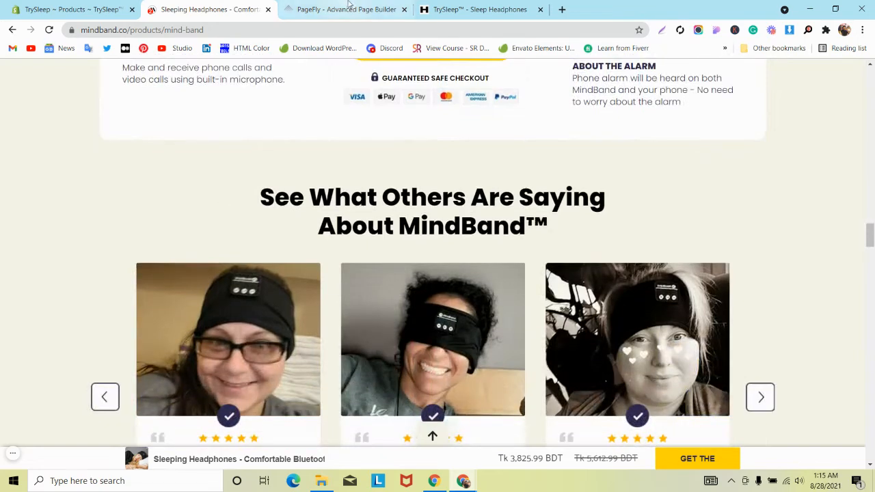
In the PageFly editor, set the top margin of the "See What Others Are Saying About MindBand™" heading to 45 px
{"action": "left_click", "coordinate": [347, 9]}
{"action": "scroll", "coordinate": [329, 192], "scroll_direction": "up", "scroll_amount": 4}
{"action": "scroll", "coordinate": [329, 192], "scroll_direction": "down", "scroll_amount": 1}
{"action": "left_click", "coordinate": [383, 280]}
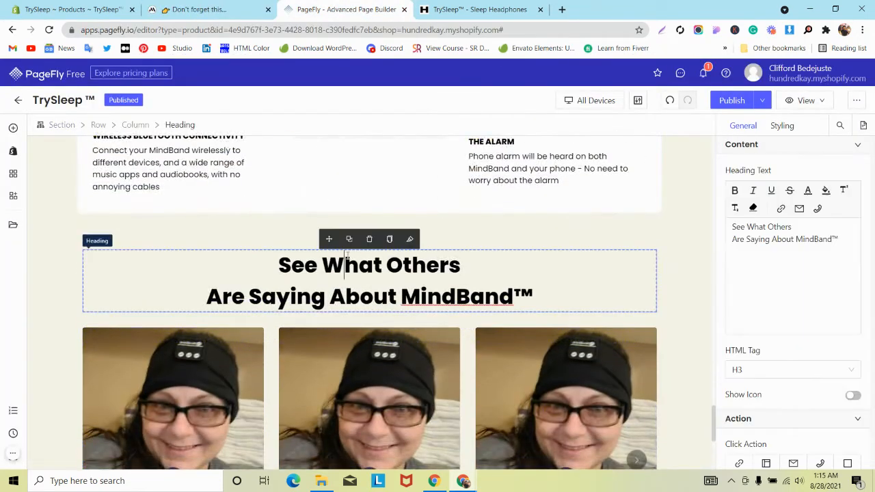
{"action": "left_click", "coordinate": [781, 127]}
{"action": "scroll", "coordinate": [790, 252], "scroll_direction": "down", "scroll_amount": 2}
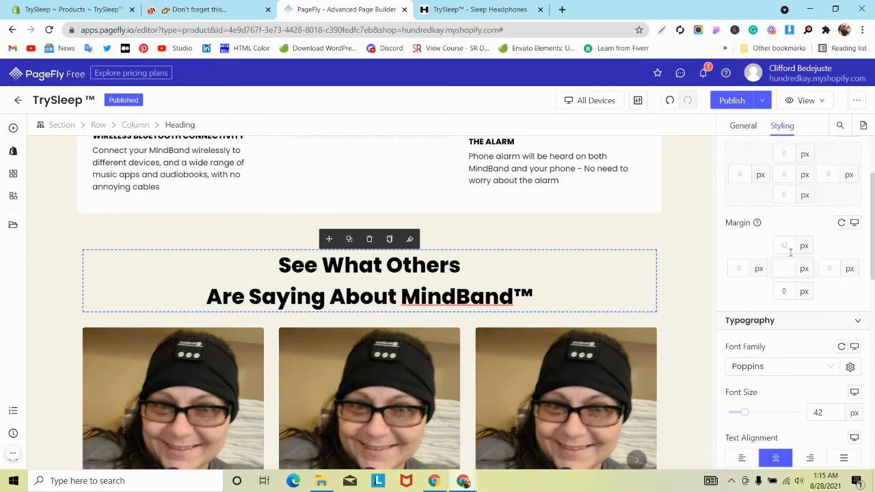
{"action": "type", "text": "45"}
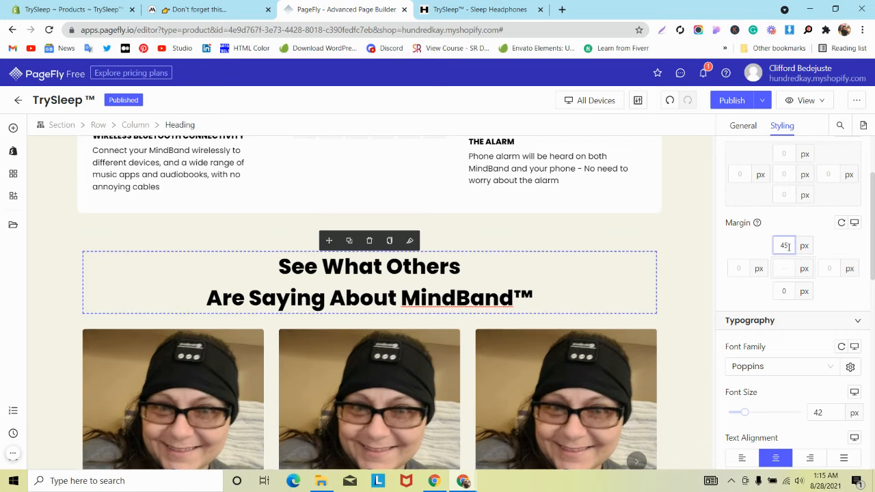
Save and publish the heading change, and open the live page in place of the old live page tab
{"action": "left_click", "coordinate": [745, 125]}
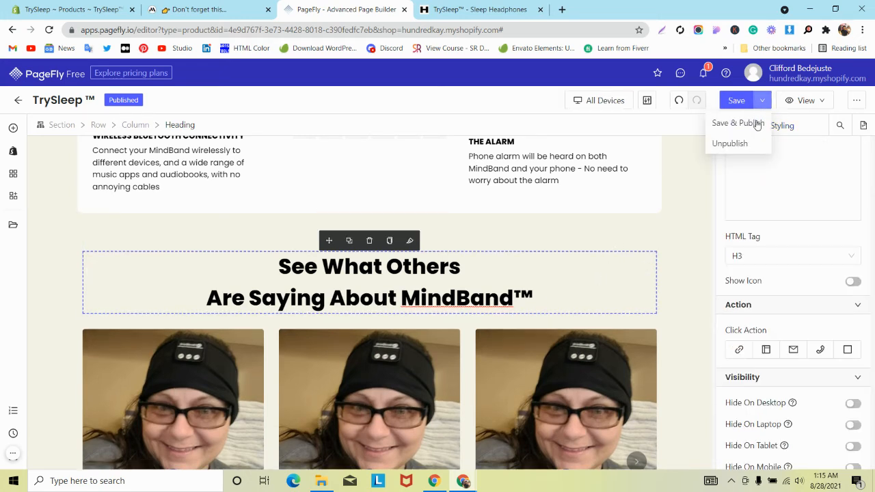
{"action": "left_click", "coordinate": [738, 123]}
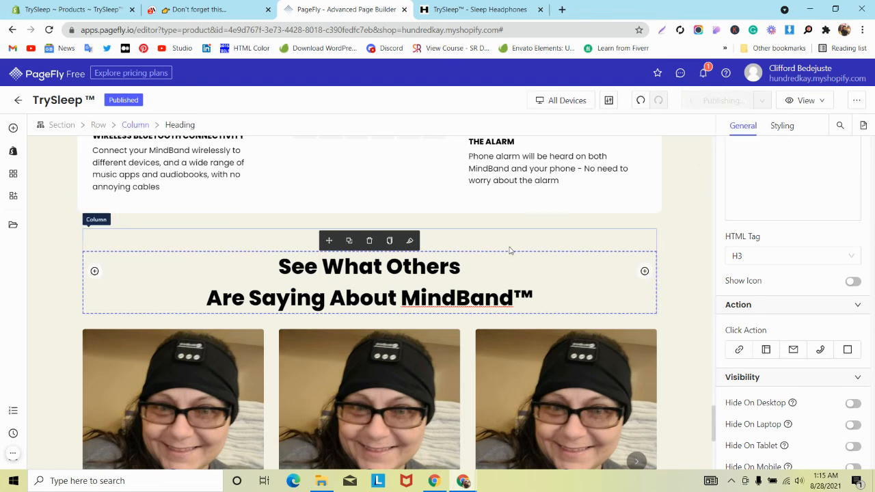
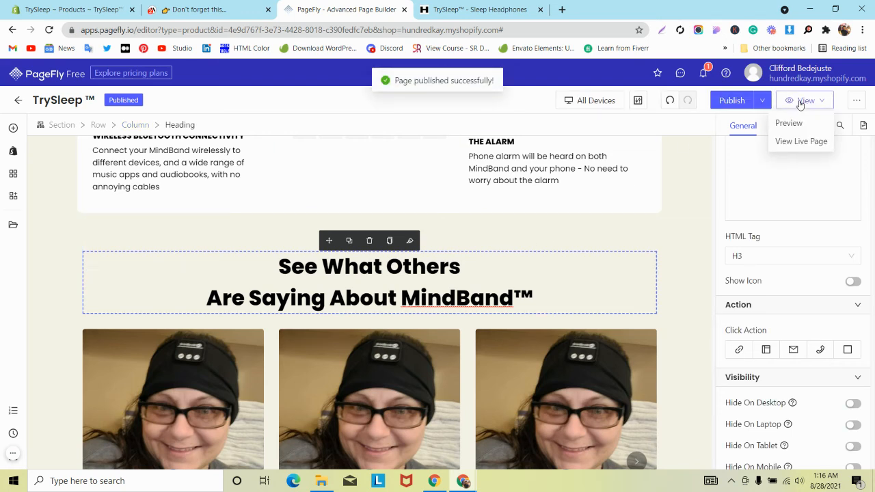
{"action": "left_click", "coordinate": [793, 142]}
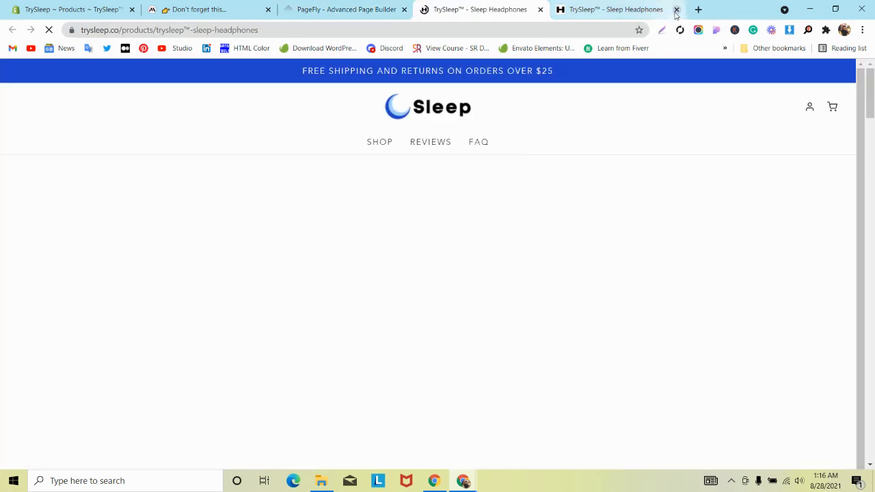
{"action": "left_click", "coordinate": [676, 9]}
Examine the newly published page down to the footer and bring up the MindBand reference page for comparison
{"action": "scroll", "coordinate": [424, 219], "scroll_direction": "down", "scroll_amount": 1}
{"action": "scroll", "coordinate": [422, 230], "scroll_direction": "down", "scroll_amount": 20}
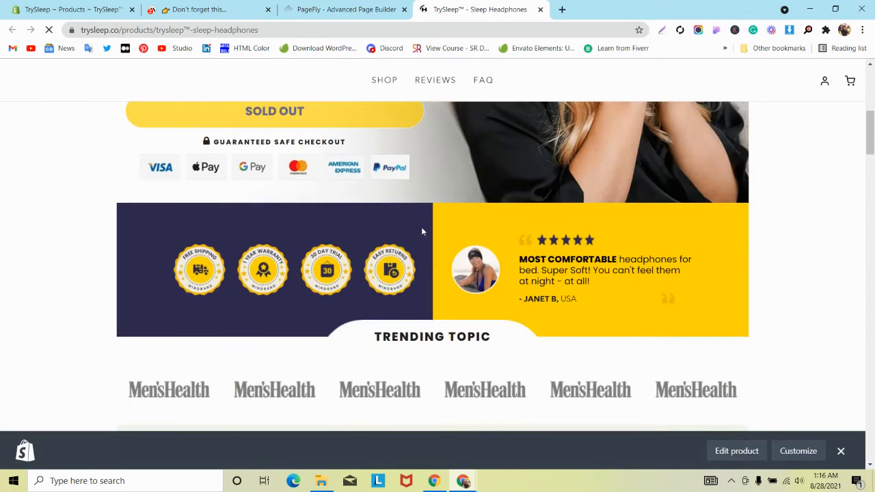
{"action": "scroll", "coordinate": [422, 234], "scroll_direction": "down", "scroll_amount": 20}
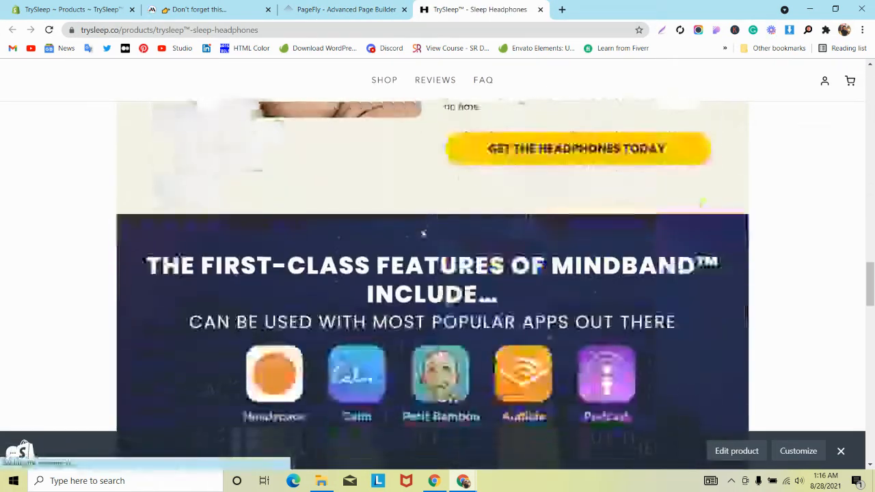
{"action": "scroll", "coordinate": [421, 235], "scroll_direction": "down", "scroll_amount": 8}
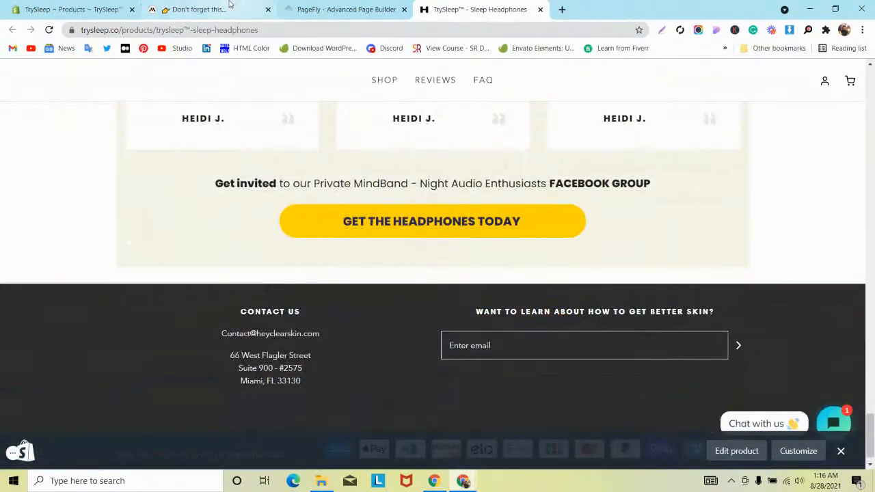
{"action": "left_click", "coordinate": [230, 6]}
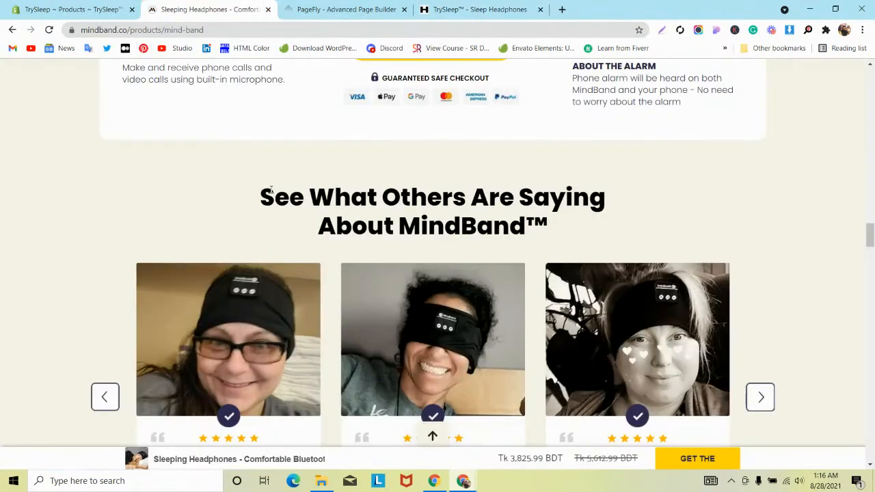
In the PageFly editor, set the bottom margin of the "See What Others Are Saying About MindBand™" heading to 10 px and save the page
{"action": "key", "text": "ctrl+Tab"}
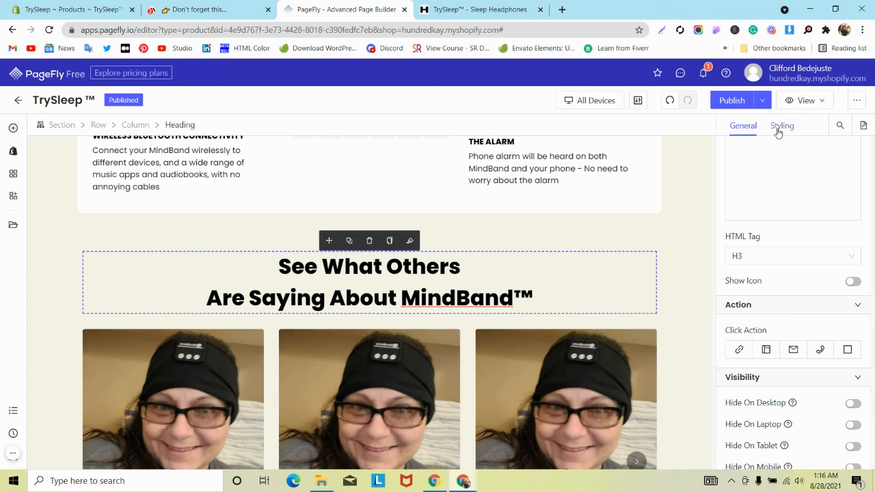
{"action": "left_click", "coordinate": [779, 127]}
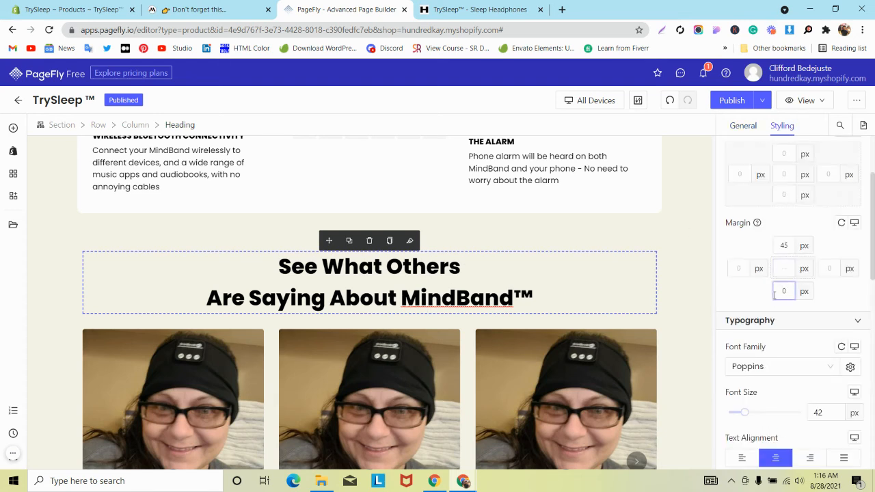
{"action": "type", "text": "10"}
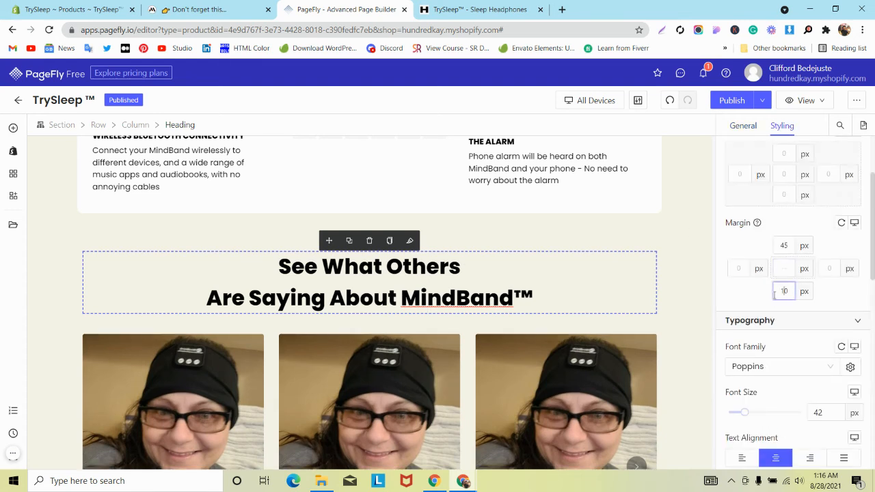
{"action": "left_click", "coordinate": [761, 101]}
{"action": "left_click", "coordinate": [734, 122]}
{"action": "scroll", "coordinate": [494, 205], "scroll_direction": "down", "scroll_amount": 4}
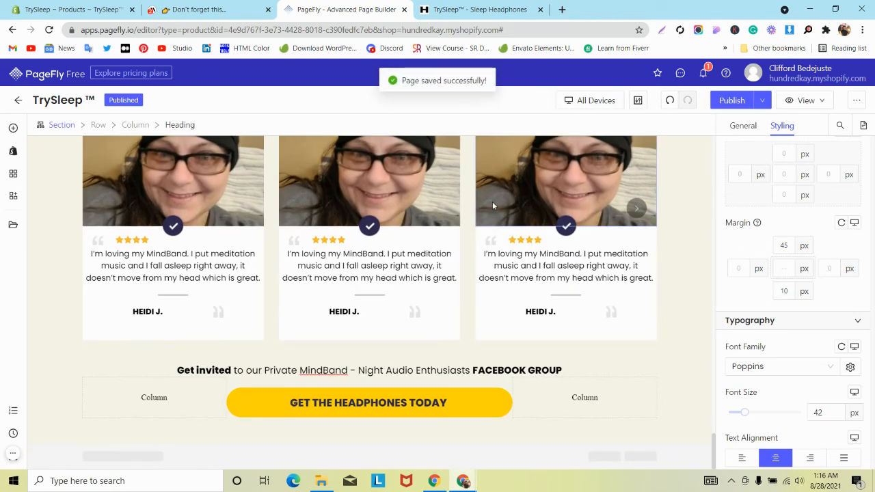
{"action": "scroll", "coordinate": [494, 207], "scroll_direction": "up", "scroll_amount": 3}
{"action": "scroll", "coordinate": [493, 205], "scroll_direction": "down", "scroll_amount": 4}
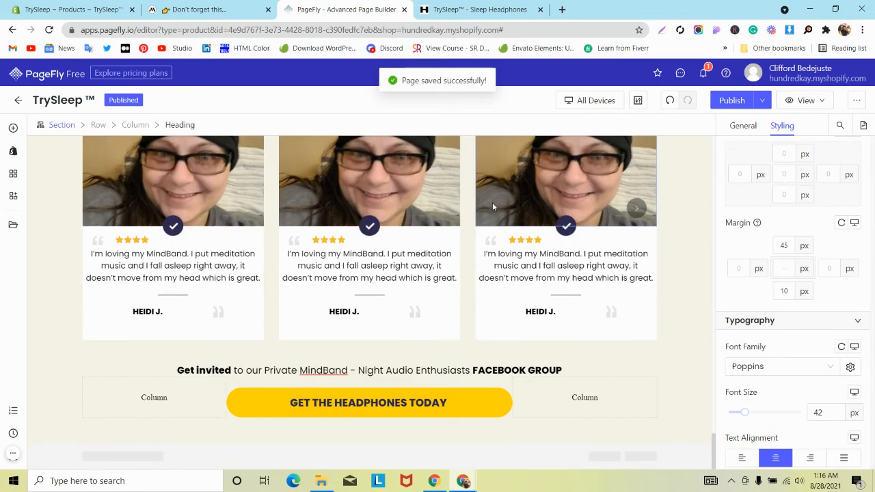
Reload the live TrySleep product page, check the spacing around its reviews heading, and dismiss the Shopify admin bar
{"action": "left_click", "coordinate": [478, 10]}
{"action": "left_click", "coordinate": [49, 30]}
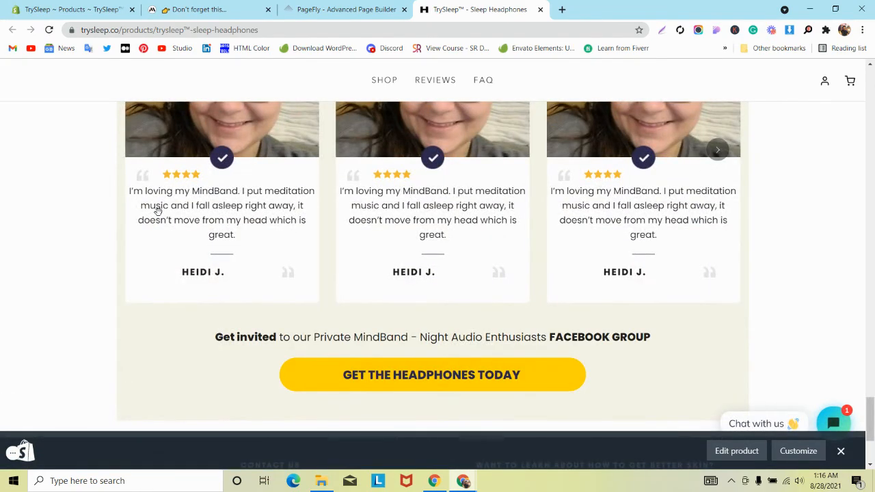
{"action": "scroll", "coordinate": [158, 218], "scroll_direction": "up", "scroll_amount": 2}
{"action": "scroll", "coordinate": [158, 220], "scroll_direction": "down", "scroll_amount": 2}
{"action": "scroll", "coordinate": [157, 216], "scroll_direction": "up", "scroll_amount": 8}
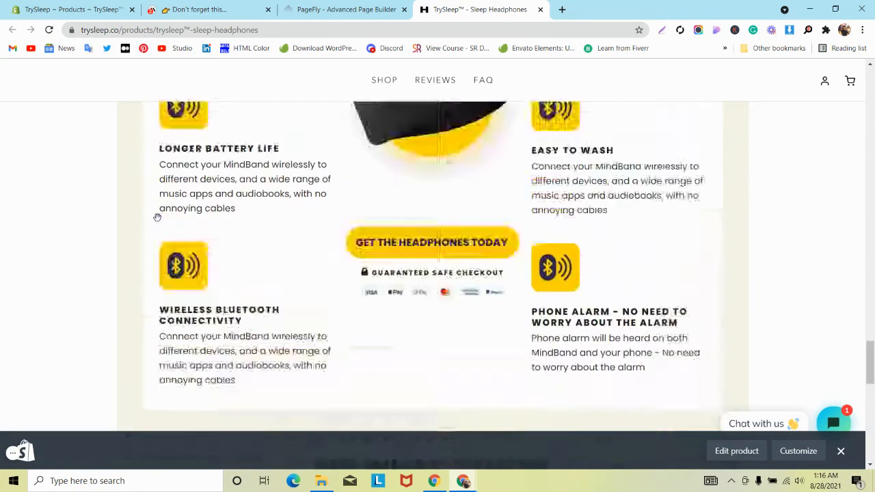
{"action": "scroll", "coordinate": [157, 218], "scroll_direction": "up", "scroll_amount": 5}
{"action": "scroll", "coordinate": [157, 222], "scroll_direction": "down", "scroll_amount": 7}
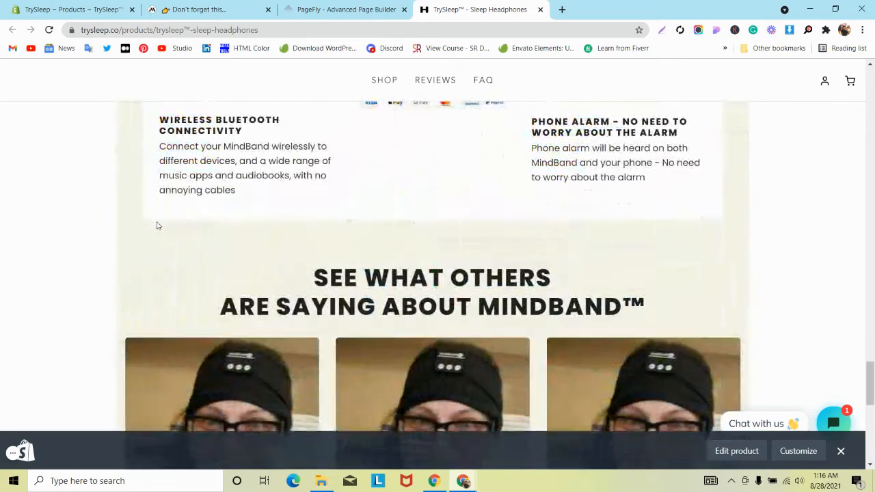
{"action": "scroll", "coordinate": [158, 226], "scroll_direction": "down", "scroll_amount": 2}
{"action": "left_click", "coordinate": [842, 453]}
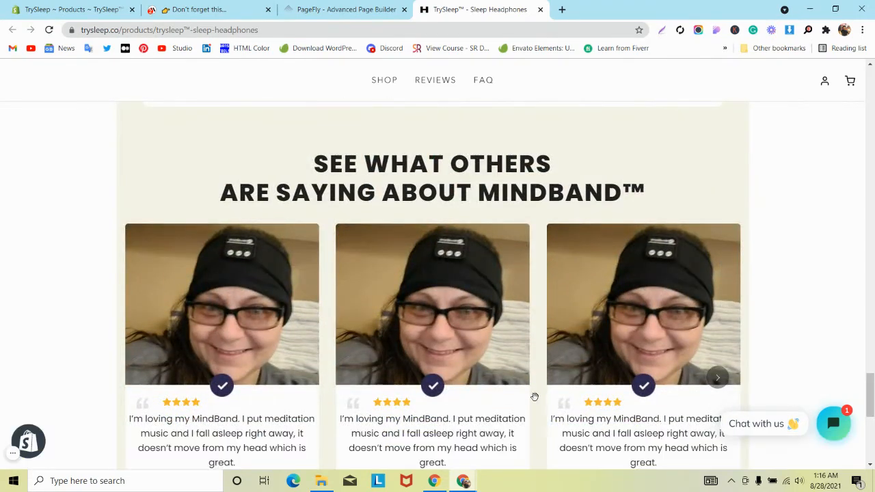
Examine the published product page from the sleeplessness section through the feature block and reviews down to the footer
{"action": "scroll", "coordinate": [535, 403], "scroll_direction": "down", "scroll_amount": 2}
{"action": "scroll", "coordinate": [535, 403], "scroll_direction": "down", "scroll_amount": 3}
{"action": "scroll", "coordinate": [535, 407], "scroll_direction": "up", "scroll_amount": 12}
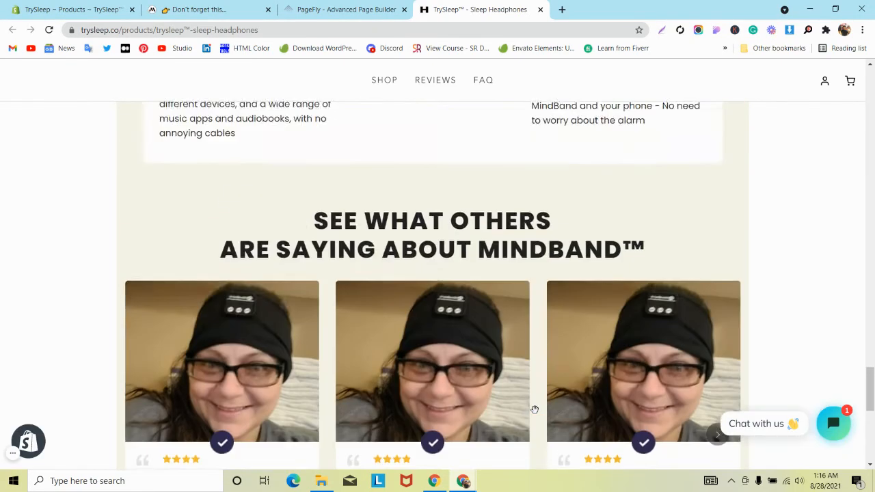
{"action": "scroll", "coordinate": [535, 409], "scroll_direction": "up", "scroll_amount": 15}
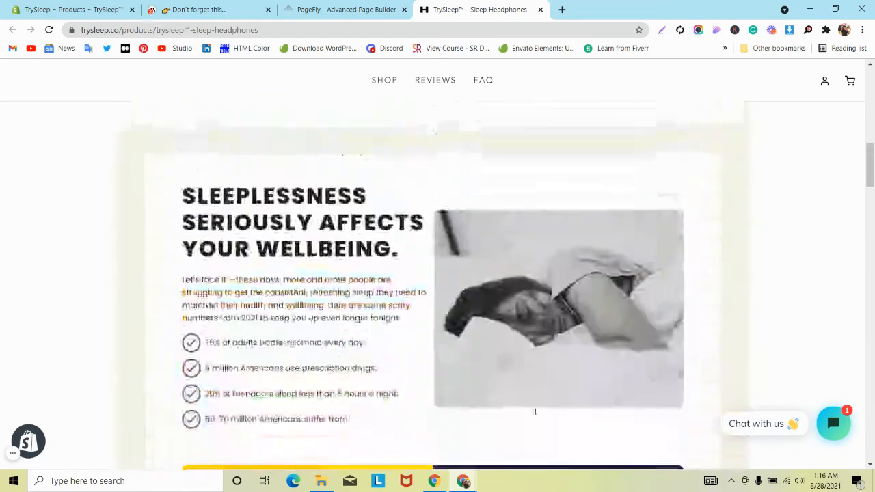
{"action": "scroll", "coordinate": [534, 413], "scroll_direction": "down", "scroll_amount": 4}
{"action": "scroll", "coordinate": [535, 415], "scroll_direction": "down", "scroll_amount": 10}
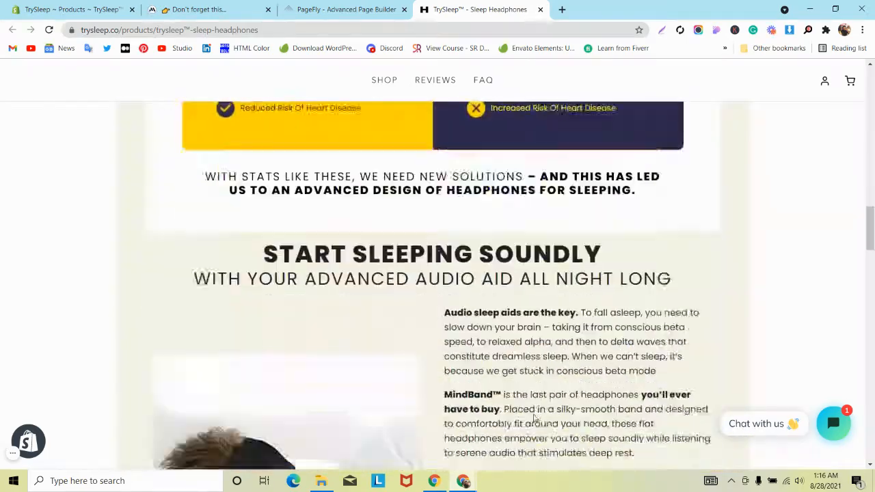
{"action": "scroll", "coordinate": [534, 419], "scroll_direction": "down", "scroll_amount": 8}
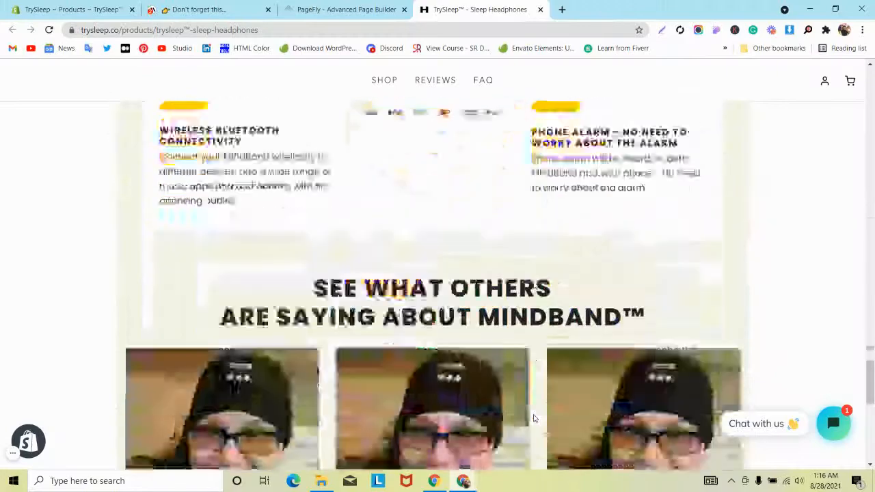
{"action": "scroll", "coordinate": [533, 417], "scroll_direction": "up", "scroll_amount": 4}
{"action": "scroll", "coordinate": [458, 387], "scroll_direction": "down", "scroll_amount": 3}
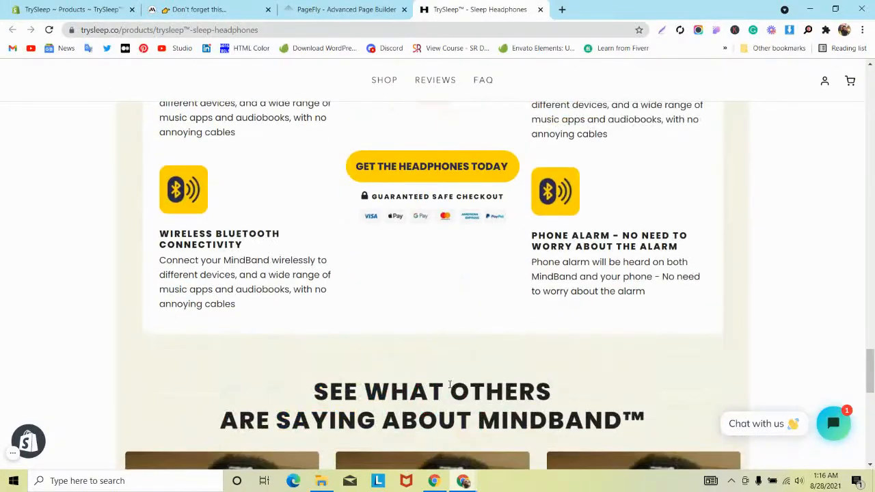
{"action": "scroll", "coordinate": [438, 385], "scroll_direction": "up", "scroll_amount": 1}
{"action": "scroll", "coordinate": [438, 391], "scroll_direction": "down", "scroll_amount": 3}
{"action": "scroll", "coordinate": [437, 388], "scroll_direction": "down", "scroll_amount": 3}
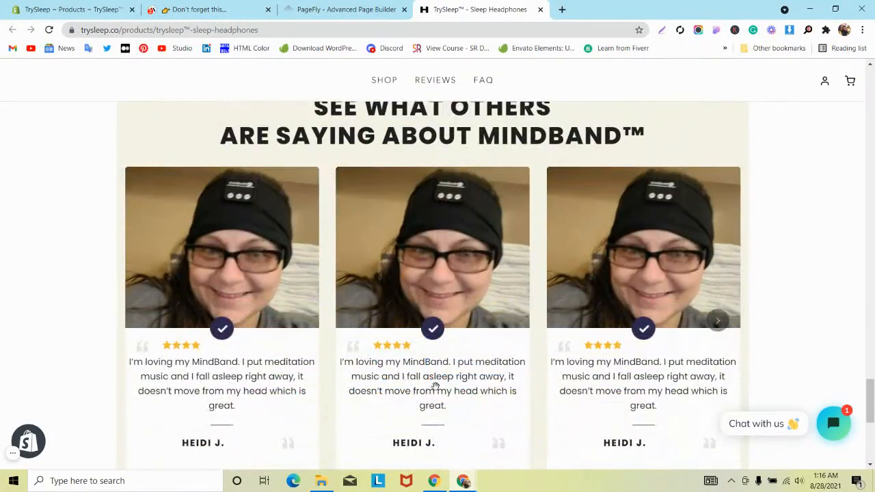
{"action": "scroll", "coordinate": [434, 390], "scroll_direction": "down", "scroll_amount": 5}
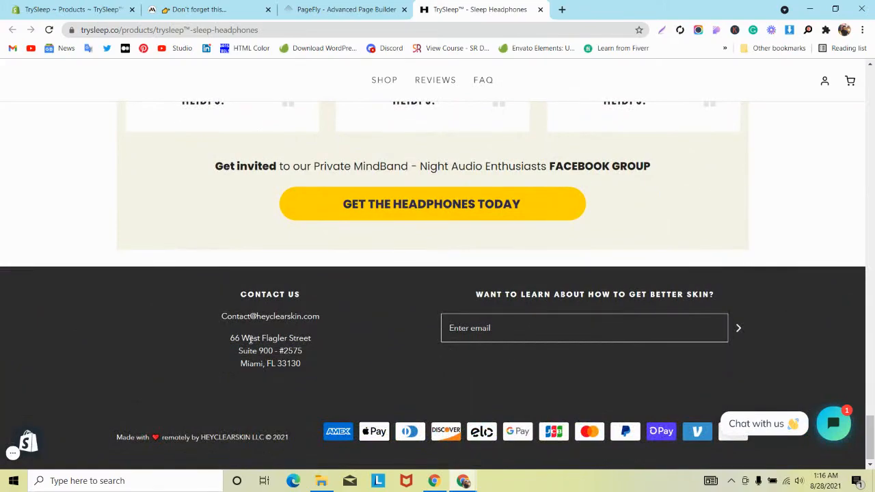
{"action": "scroll", "coordinate": [250, 338], "scroll_direction": "up", "scroll_amount": 4}
{"action": "scroll", "coordinate": [248, 346], "scroll_direction": "down", "scroll_amount": 3}
{"action": "scroll", "coordinate": [249, 348], "scroll_direction": "up", "scroll_amount": 2}
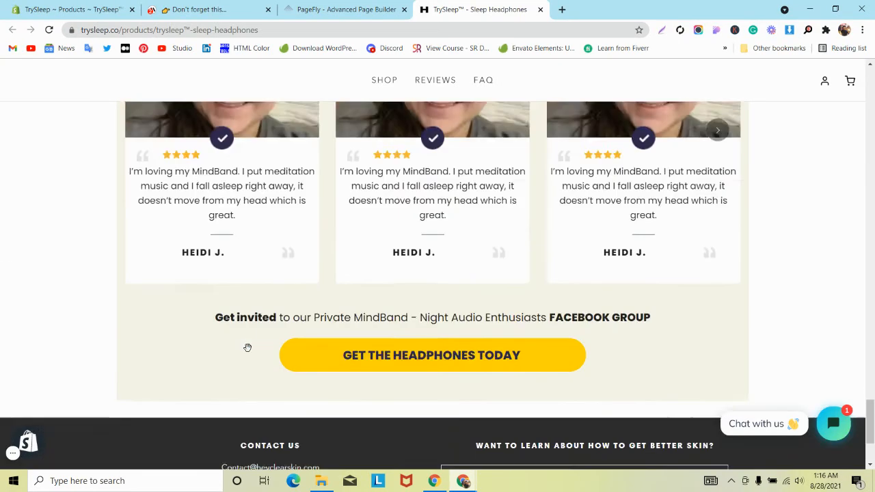
{"action": "scroll", "coordinate": [247, 347], "scroll_direction": "down", "scroll_amount": 2}
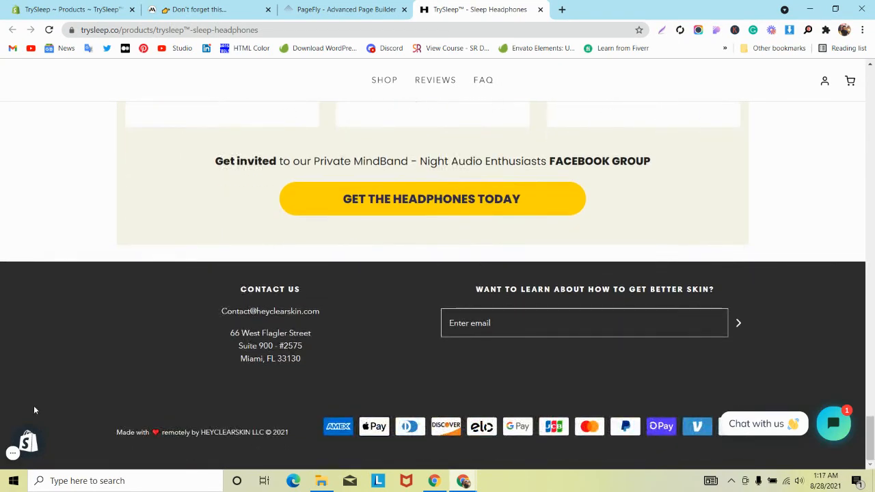